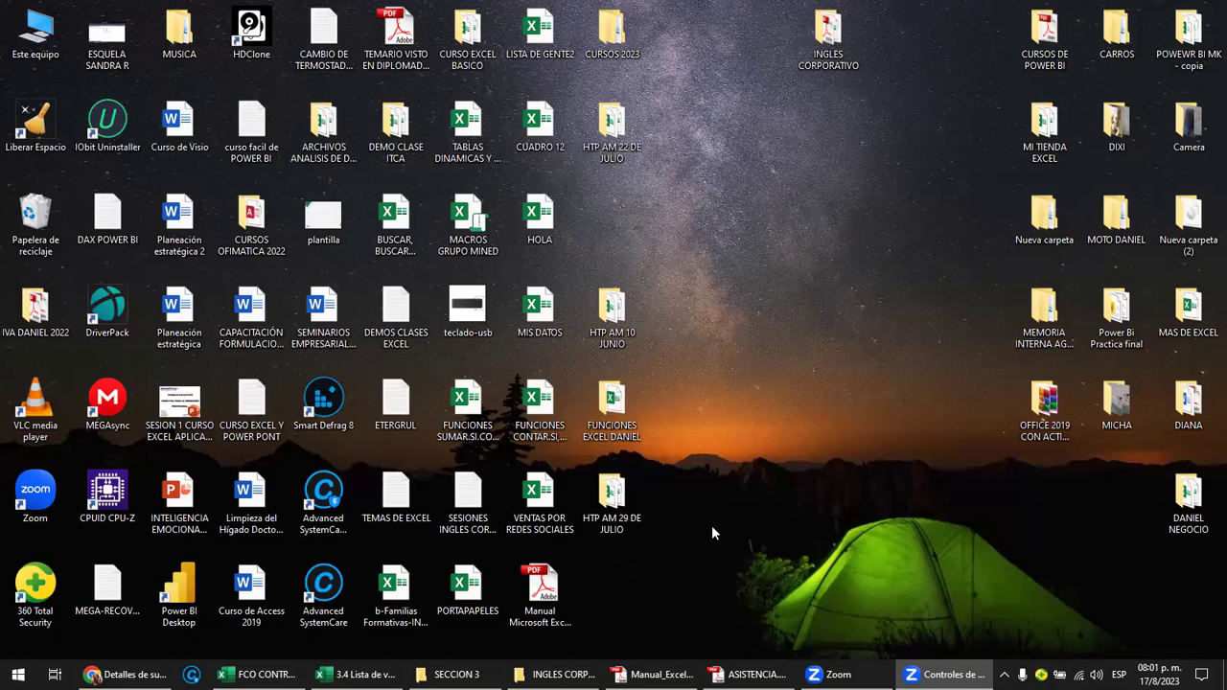
Step: Restore the Adobe Reader window showing Manual_Excel_Basico.pdf at its 'Excel Básico' cover page
left_click(660, 674)
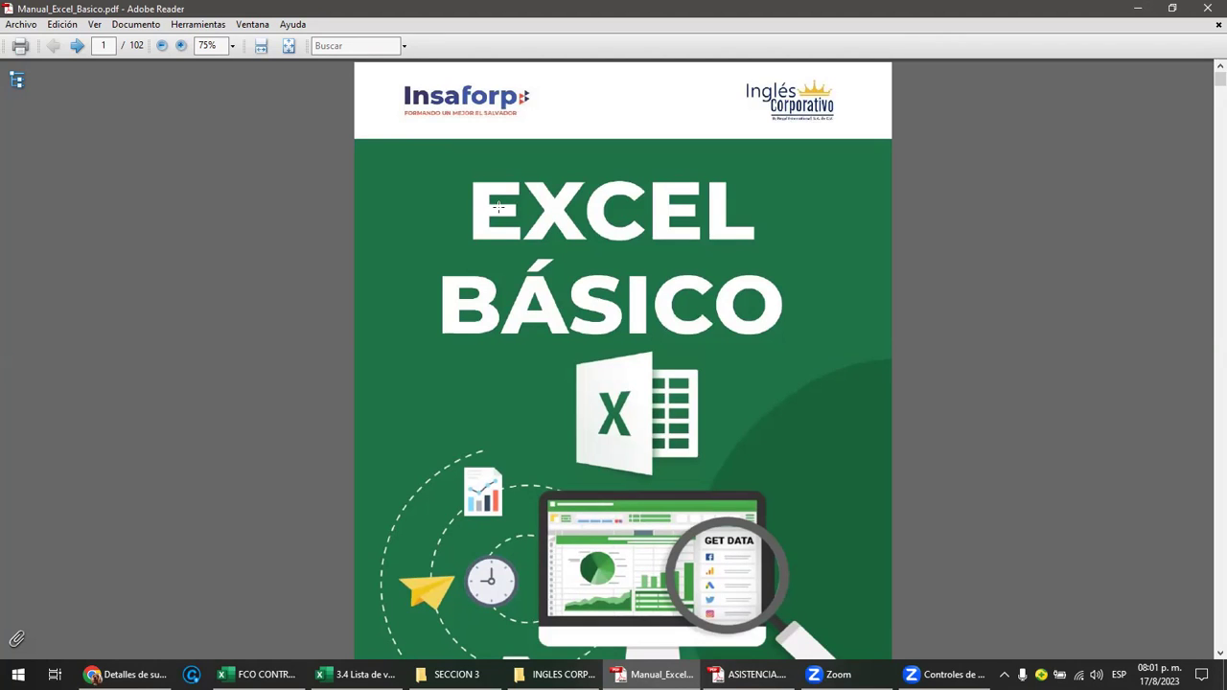
Step: Follow the 'Listas de Validación de datos I' link in the table of contents to page 65
scroll(498, 206, "down", 1)
scroll(498, 206, "down", 3)
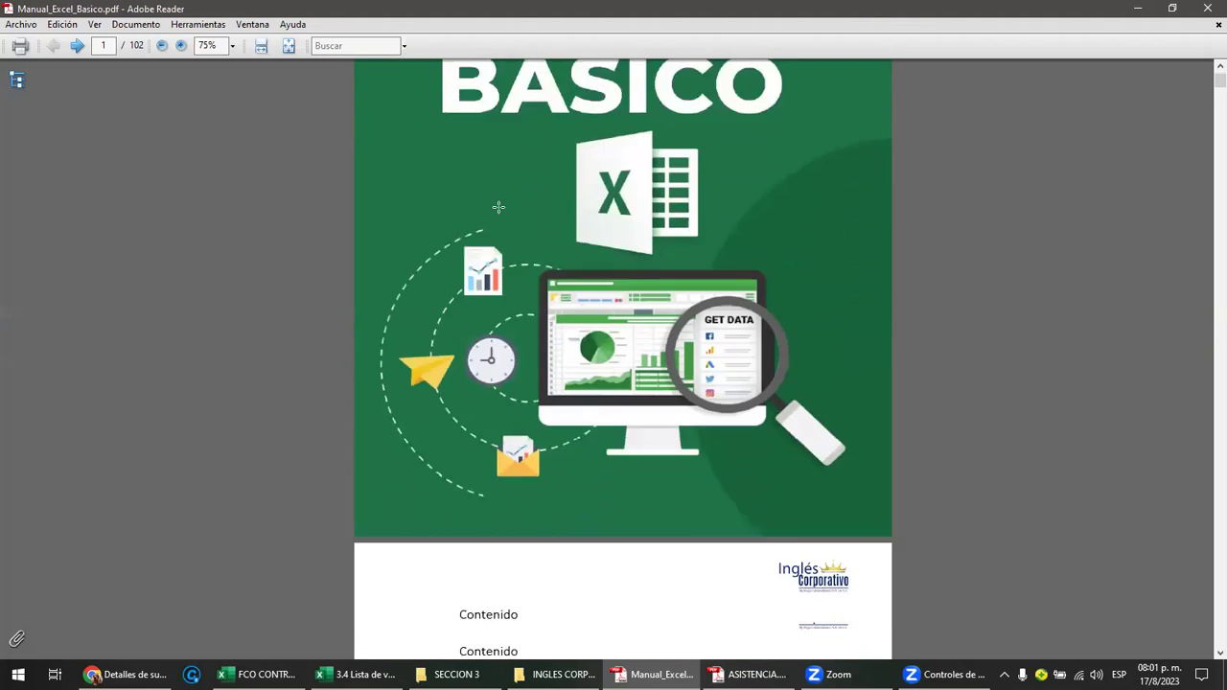
scroll(496, 207, "down", 2)
scroll(496, 207, "down", 3)
scroll(496, 207, "down", 3)
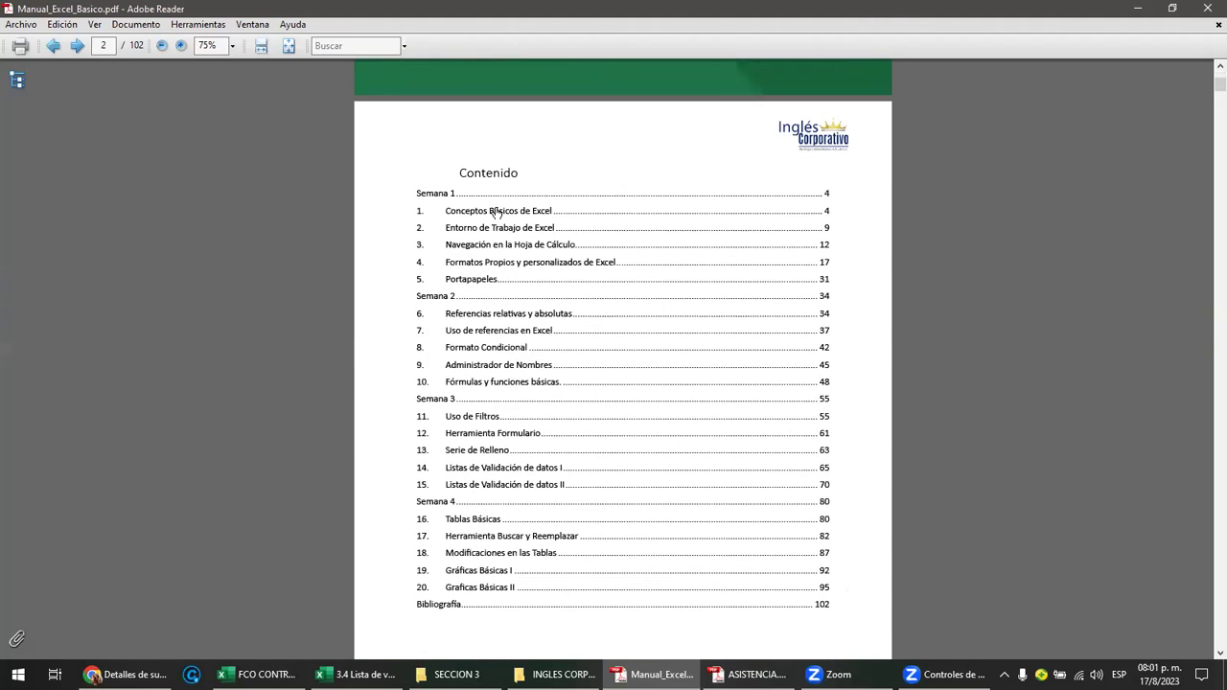
scroll(498, 212, "down", 1)
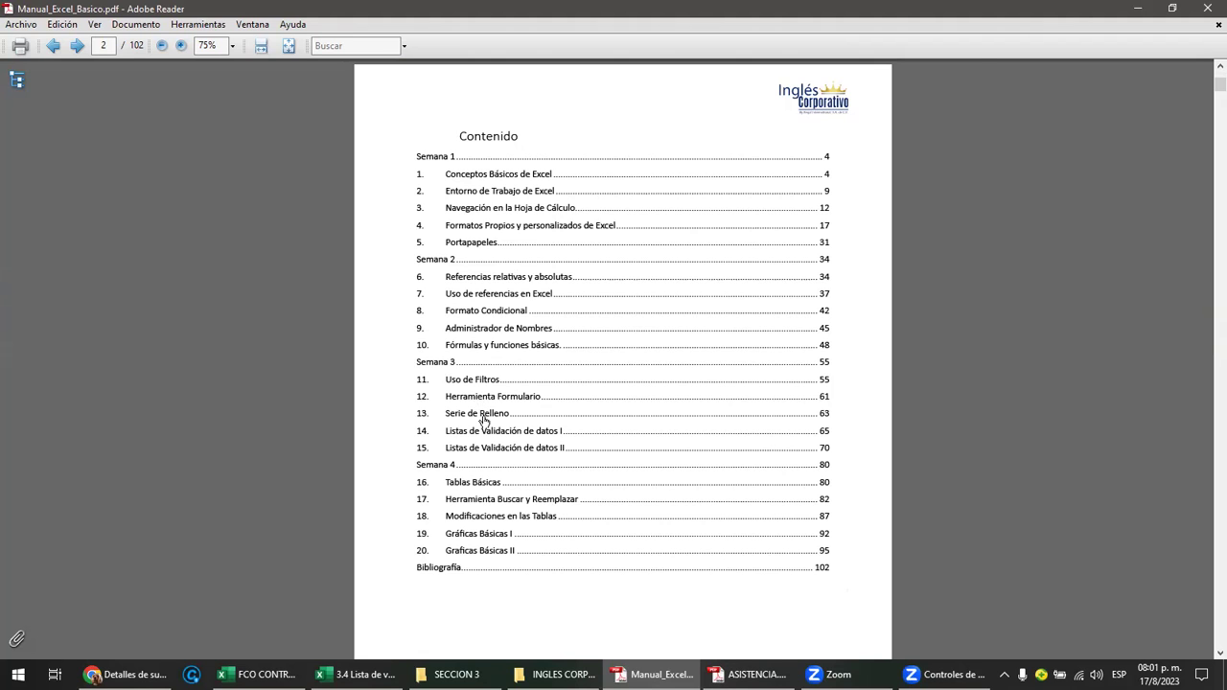
scroll(484, 421, "up", 2)
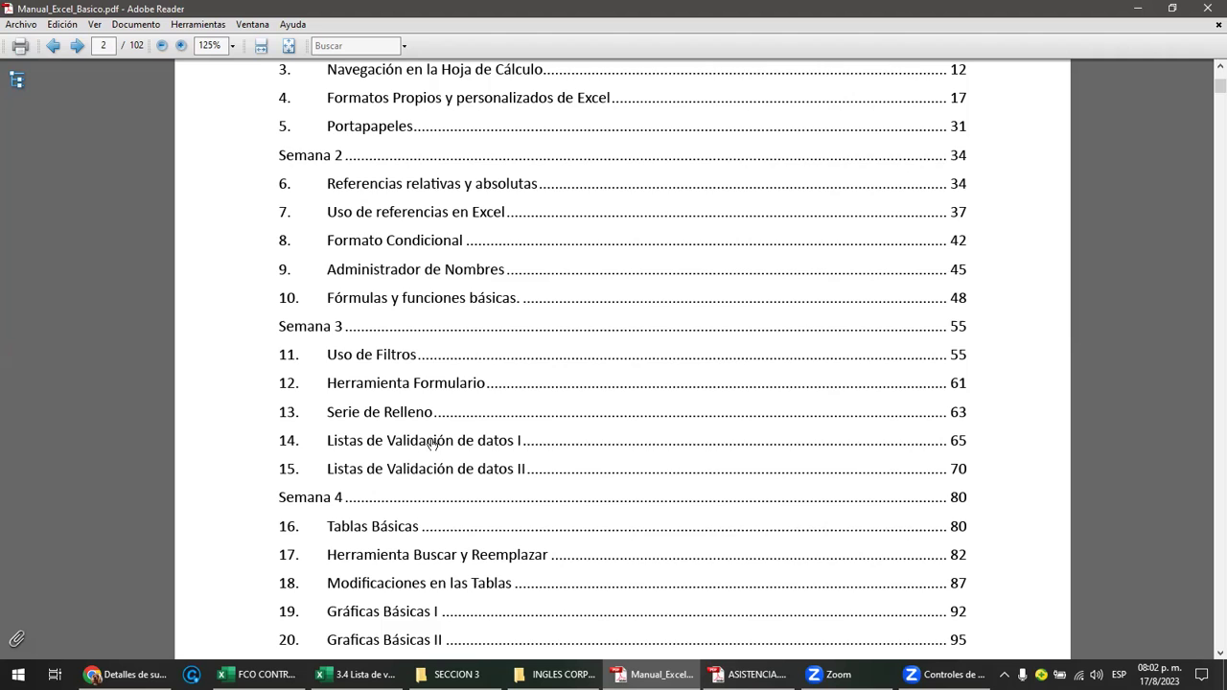
left_click(431, 442)
scroll(500, 361, "up", 3)
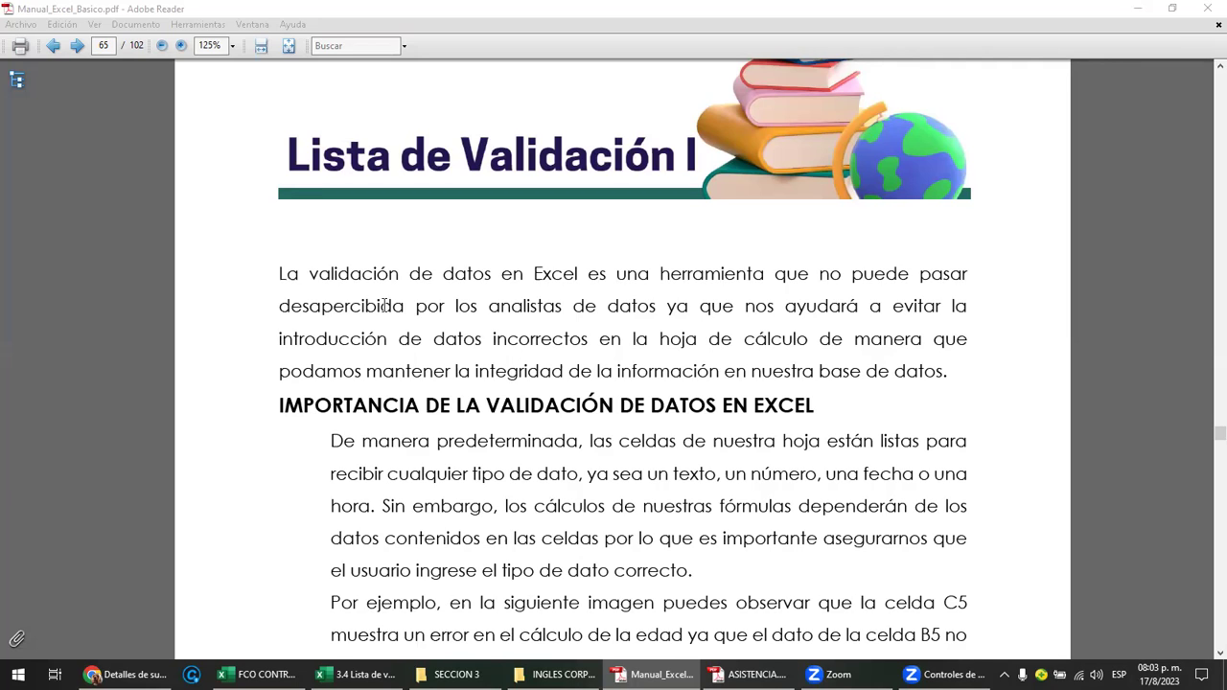
Step: Mark the invalid NA entry and the invalid-date sentence in the page 65 example, then clear the marks
scroll(369, 403, "down", 5)
scroll(372, 400, "down", 2)
scroll(372, 402, "down", 1)
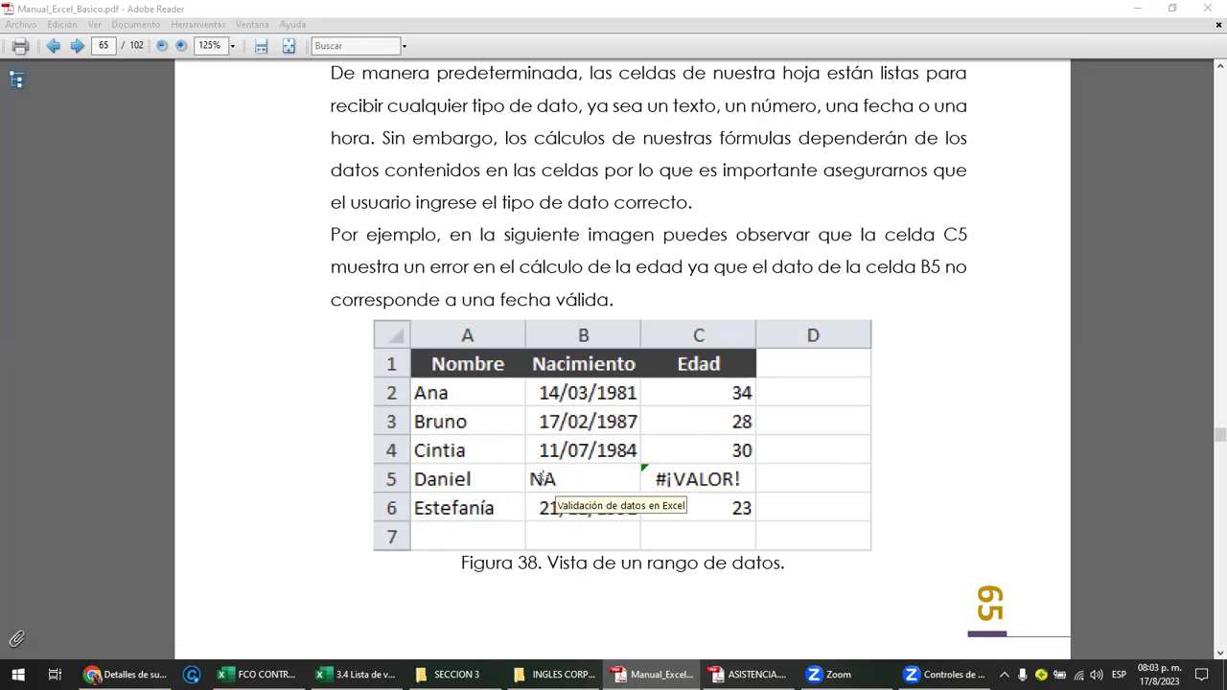
left_click_drag(525, 469, 644, 492)
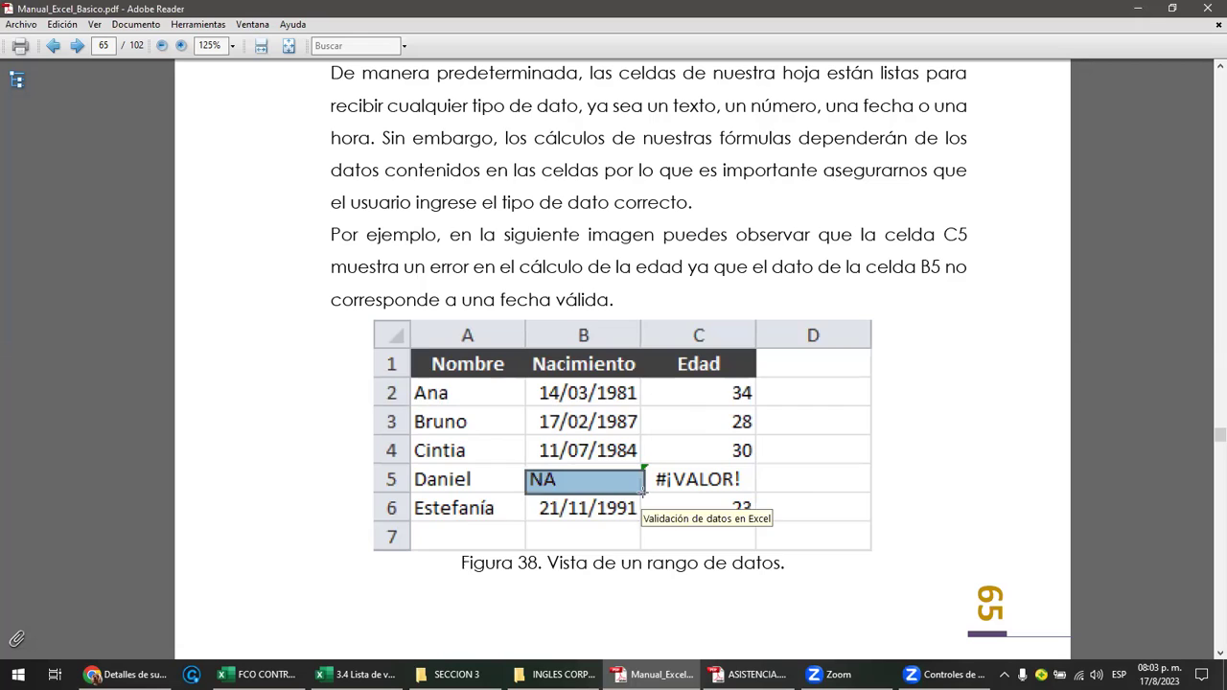
left_click(678, 476)
left_click(676, 479)
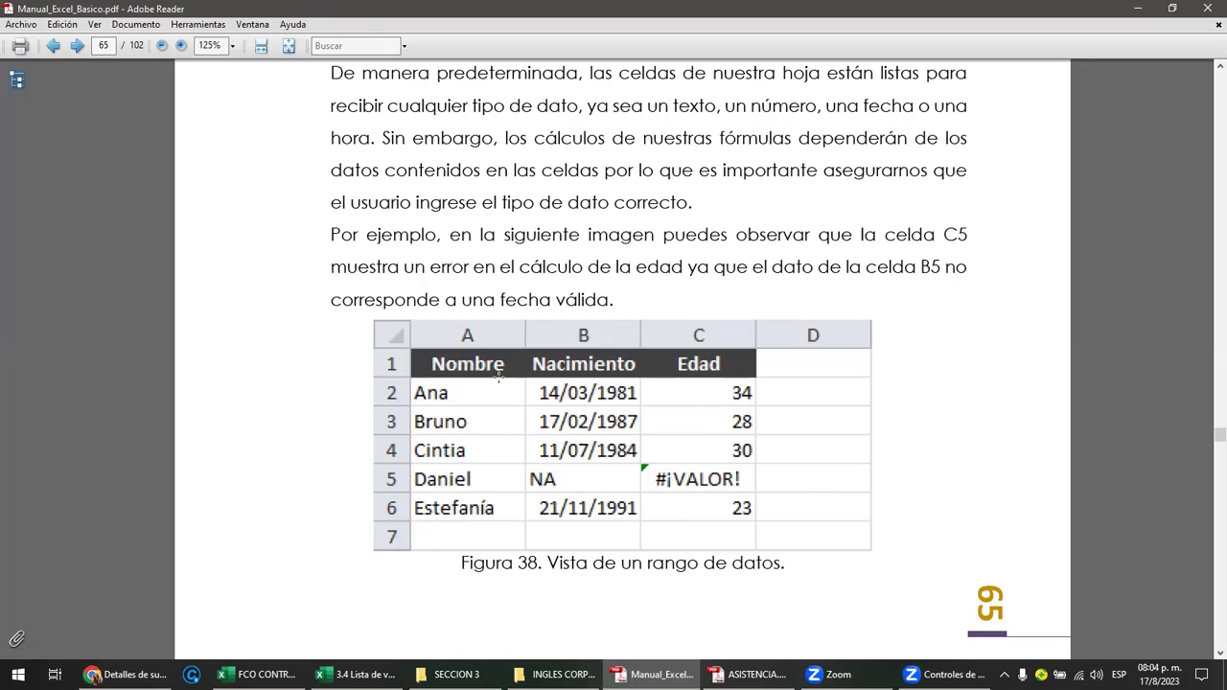
mouse_move(358, 300)
left_mouse_down()
mouse_move(522, 339)
mouse_move(650, 481)
mouse_move(853, 553)
left_mouse_up()
left_click(546, 347)
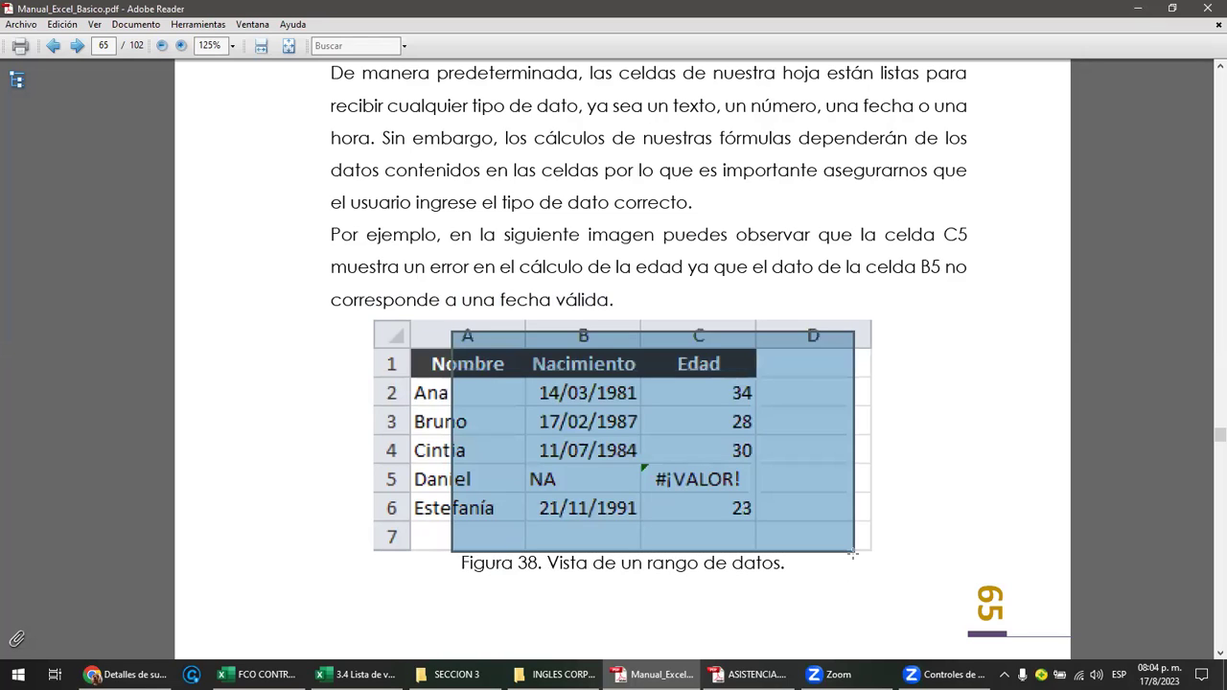
left_click(902, 464)
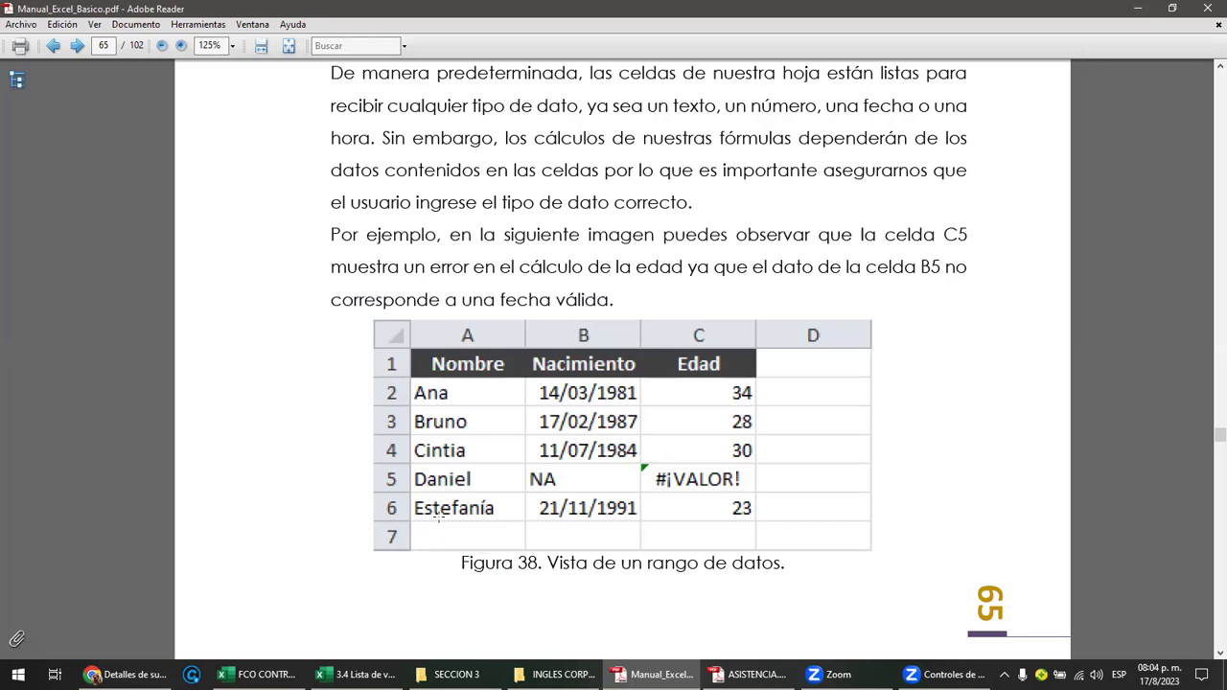
Step: Scroll to page 66 and highlight the 'Valor no válido.' error message
scroll(570, 471, "down", 4)
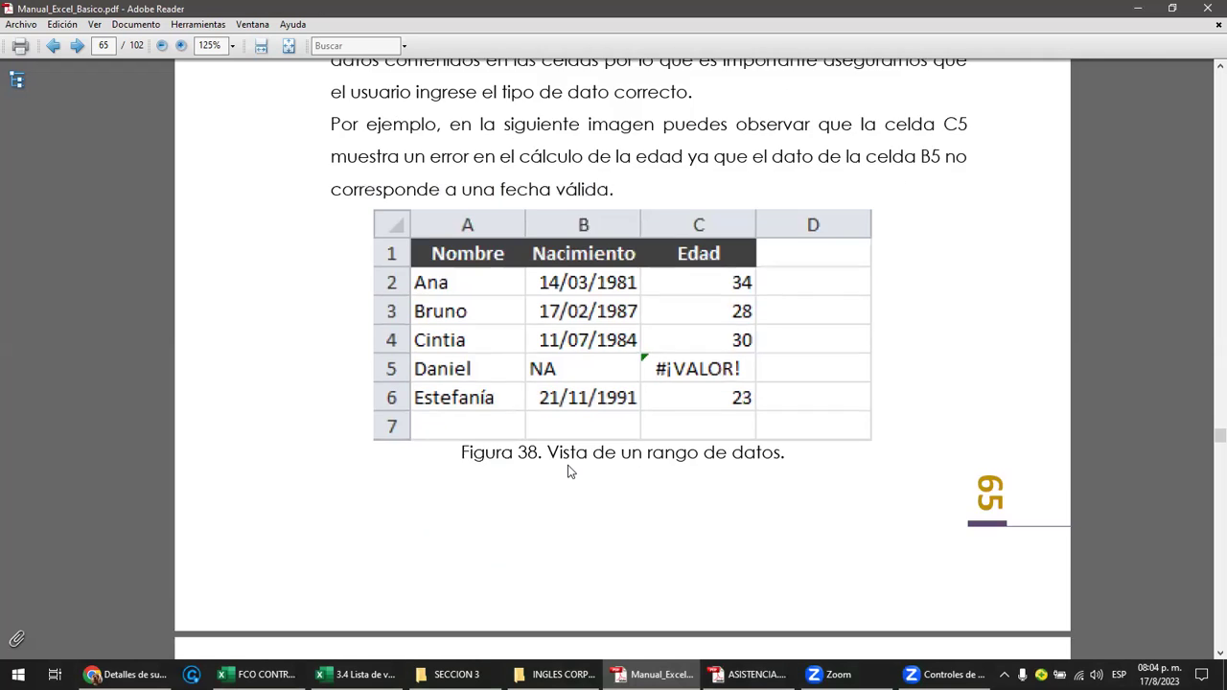
scroll(570, 471, "down", 4)
scroll(569, 470, "down", 2)
scroll(569, 470, "down", 2)
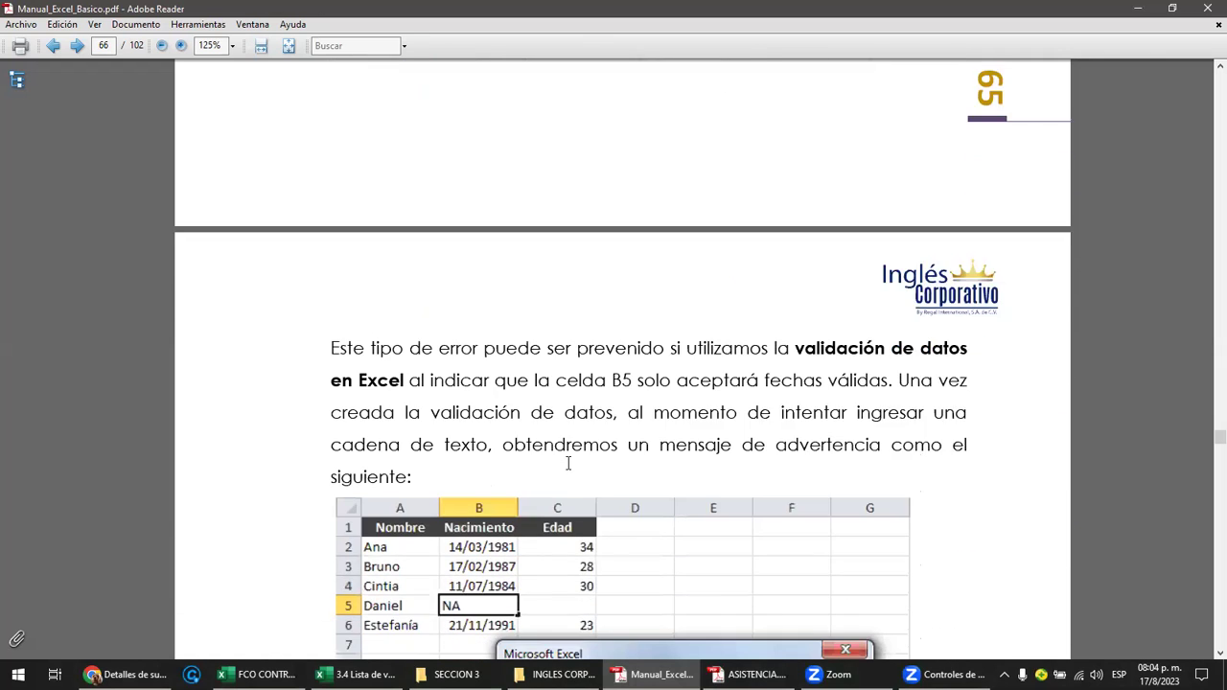
scroll(567, 464, "down", 1)
scroll(567, 464, "down", 1)
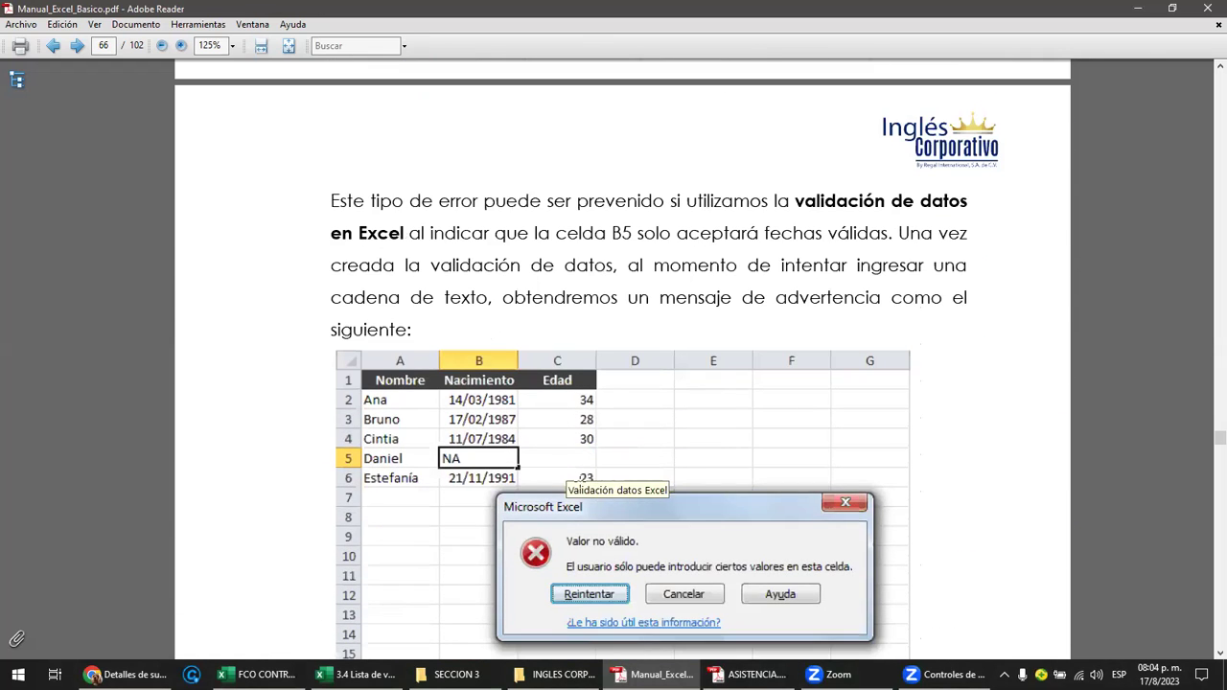
scroll(567, 470, "down", 1)
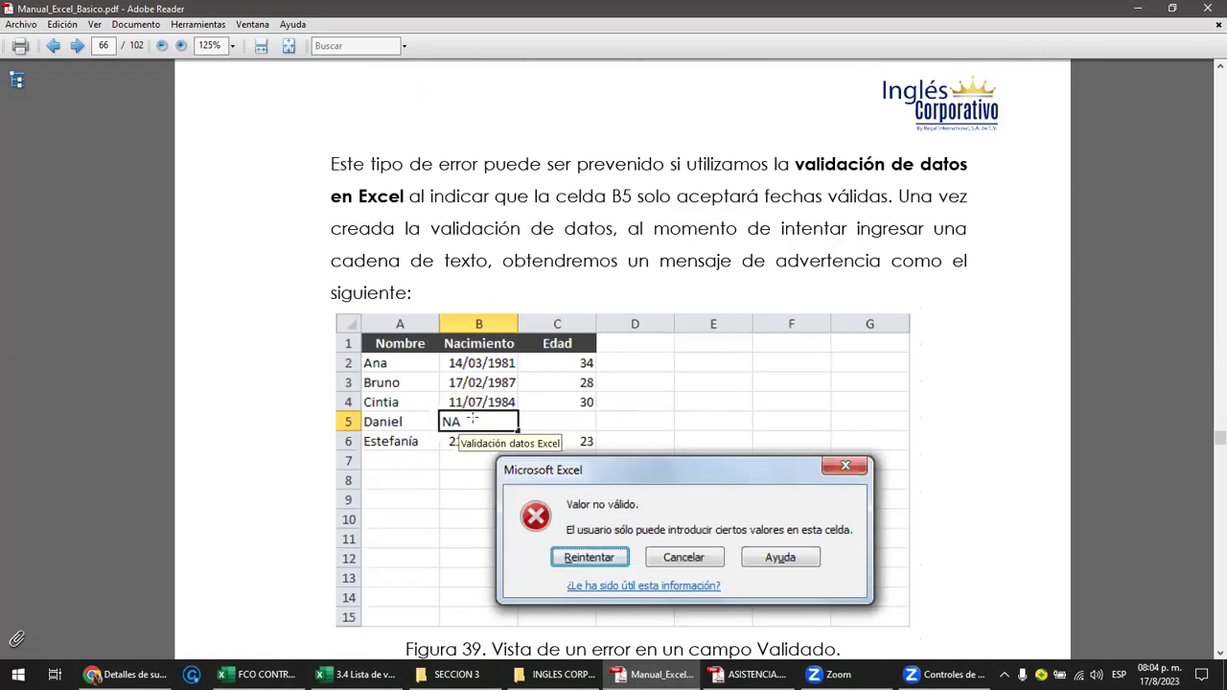
scroll(632, 470, "down", 1)
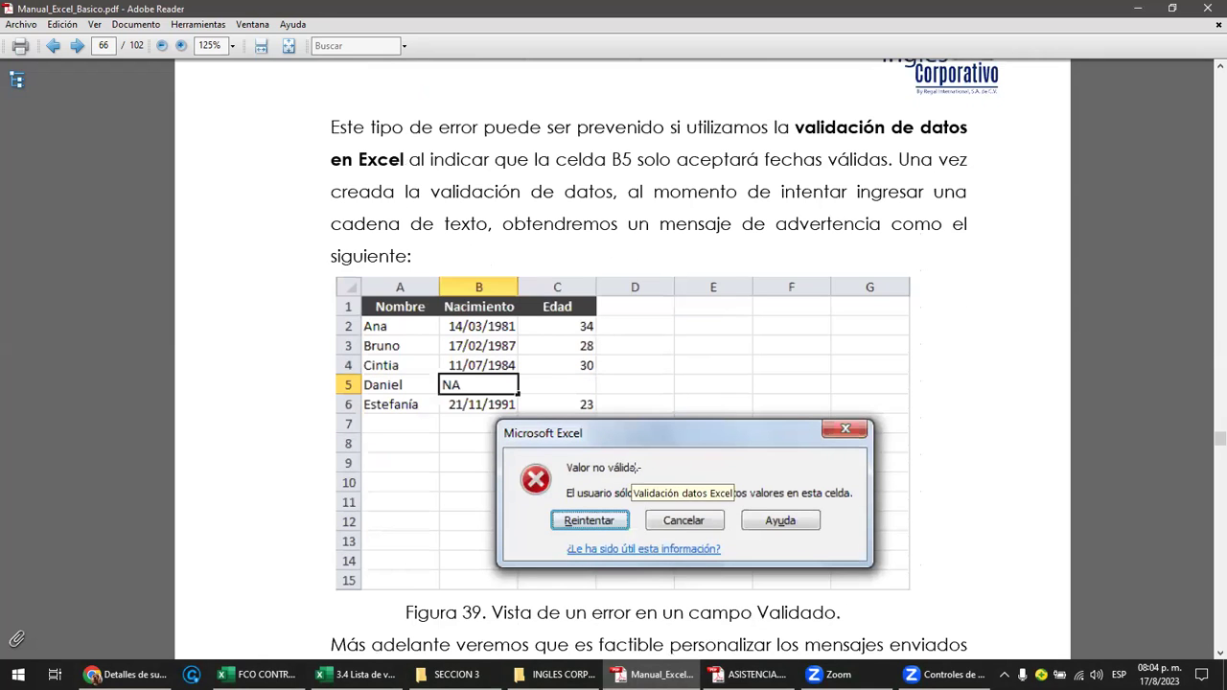
left_click_drag(562, 458, 645, 479)
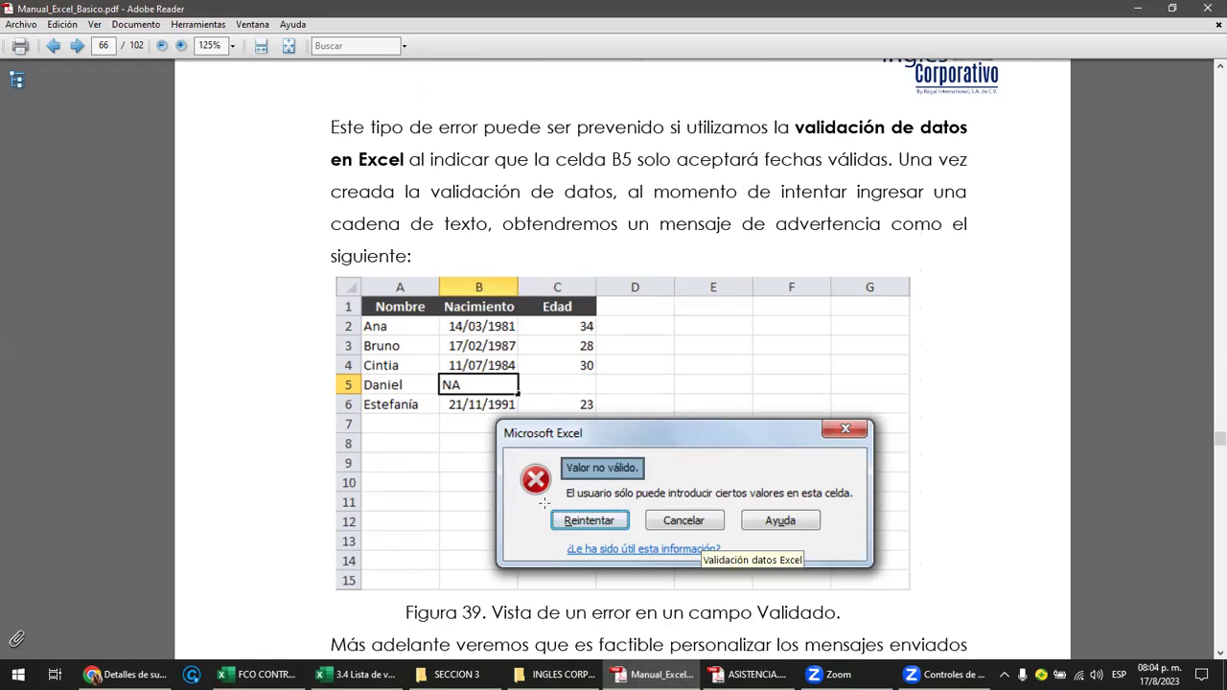
Step: Continue to the 'El comando Validación de datos en Excel' section and switch to the browser
scroll(580, 431, "down", 4)
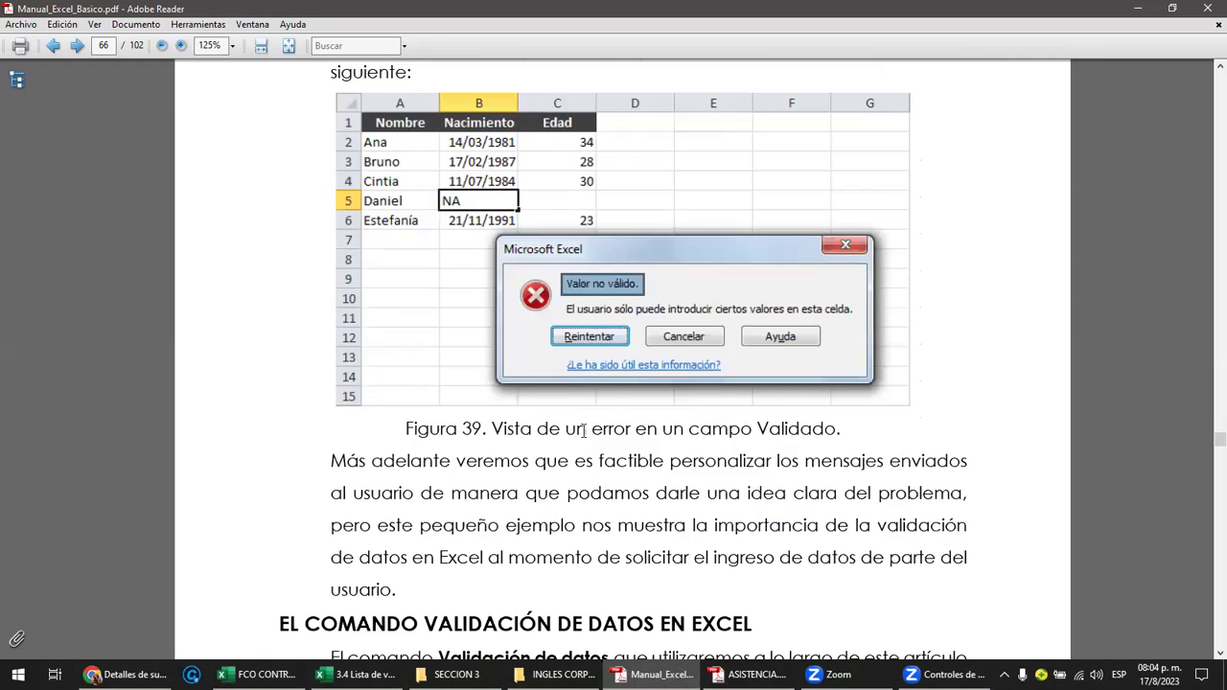
scroll(583, 431, "down", 2)
scroll(583, 431, "down", 3)
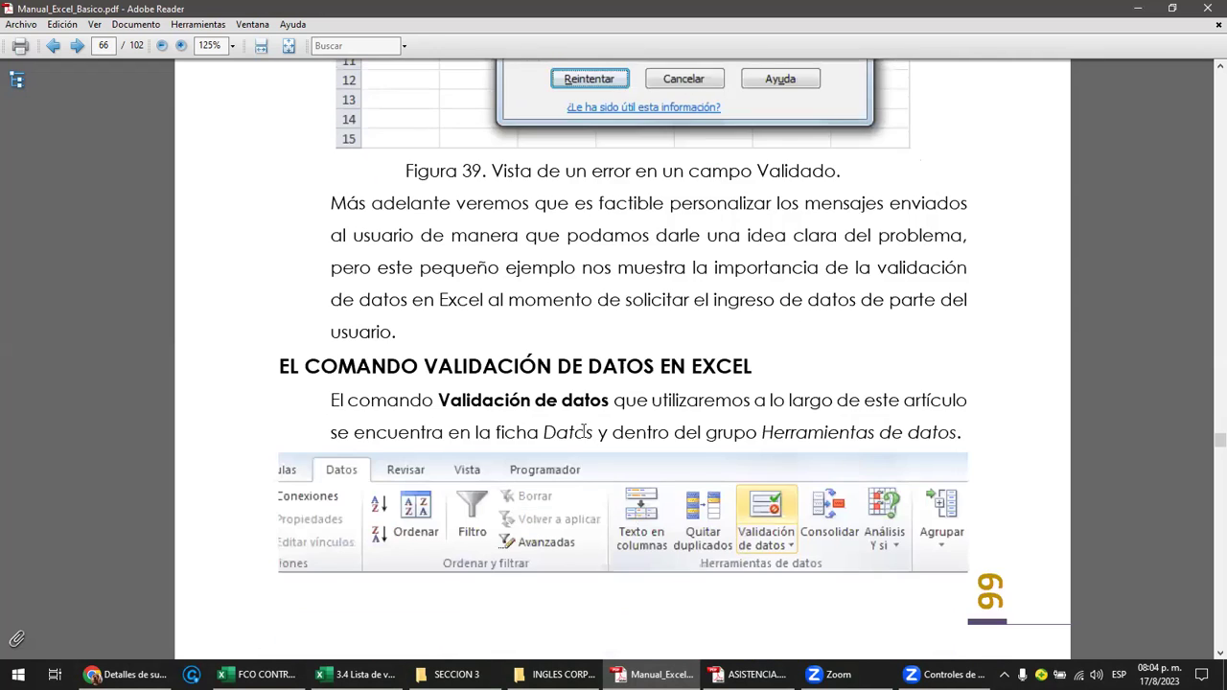
scroll(583, 430, "down", 3)
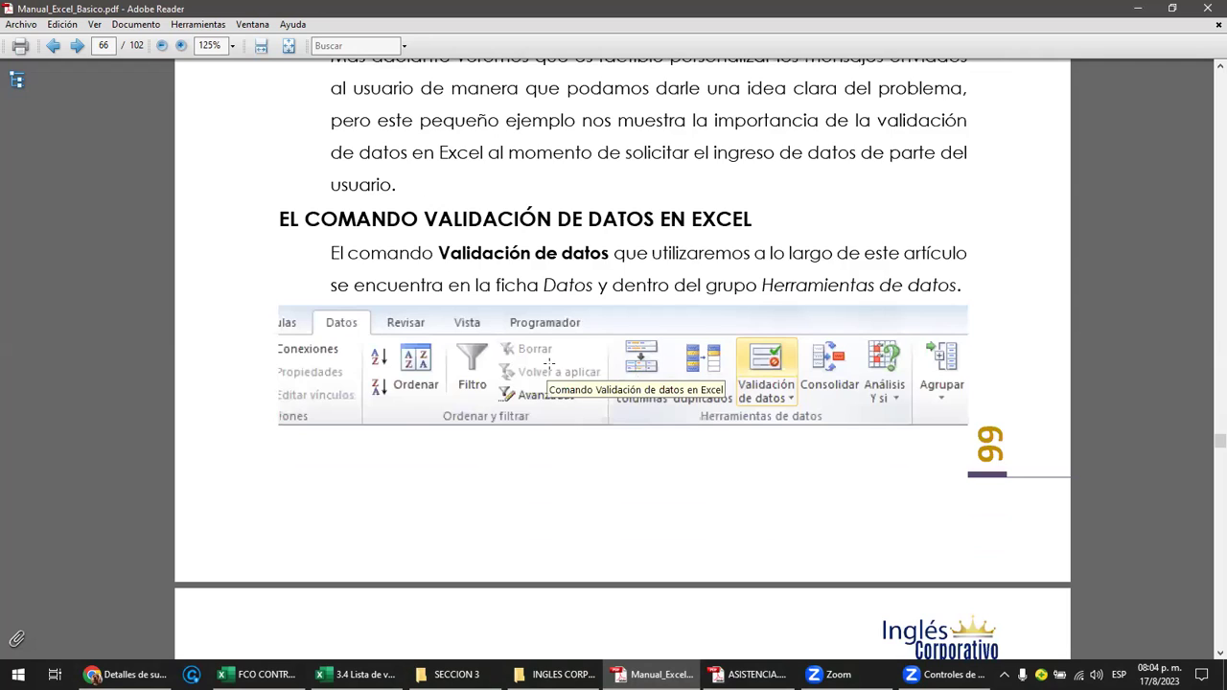
scroll(550, 362, "down", 1)
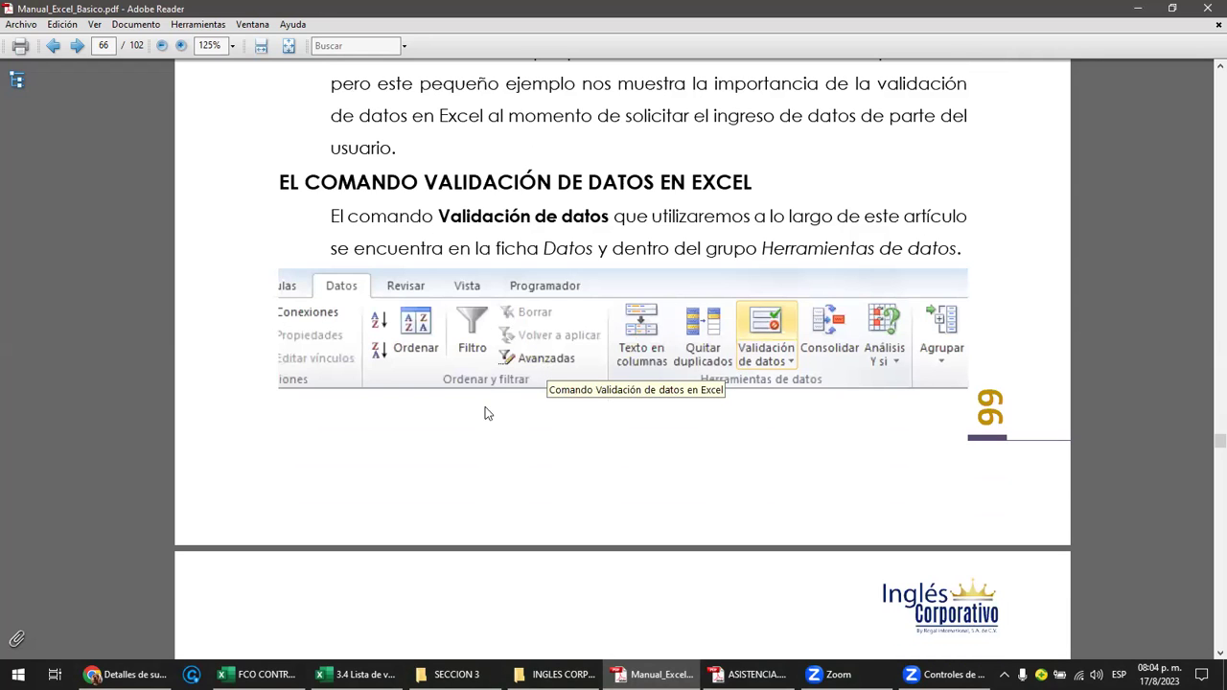
mouse_move(115, 674)
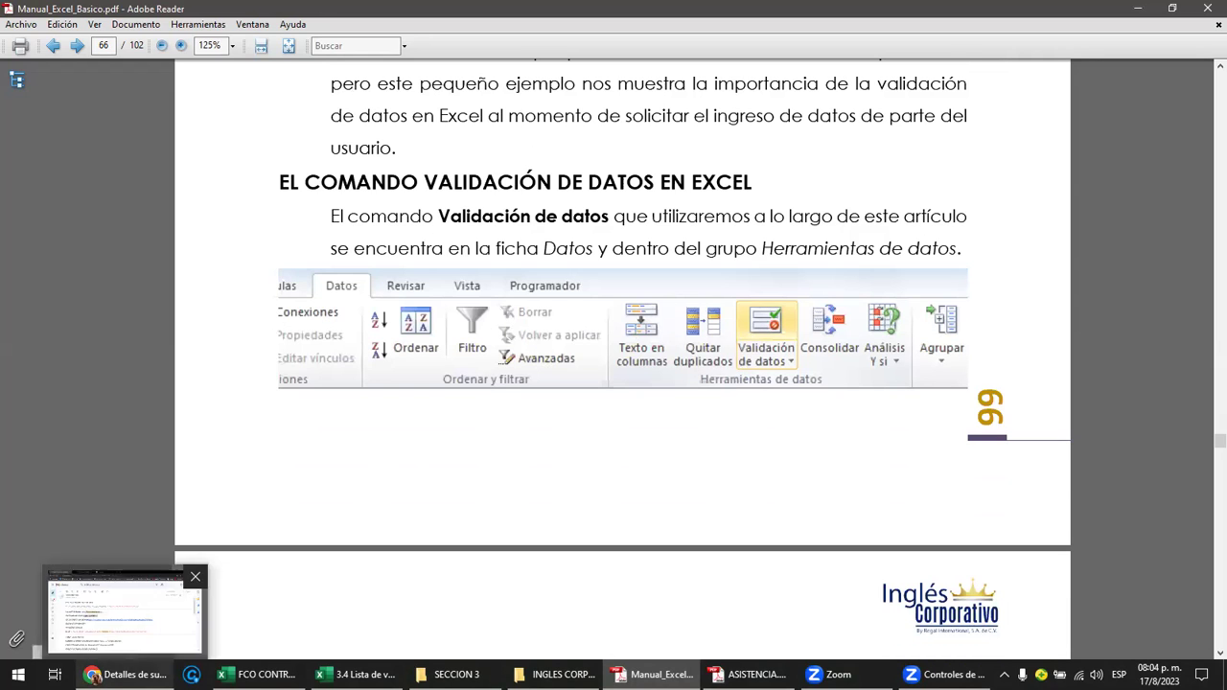
left_click(191, 613)
Step: Read the '3.6 - Objetivo de la lección' page, then switch to the '3.4 Lista de validación' workbook
left_click(265, 22)
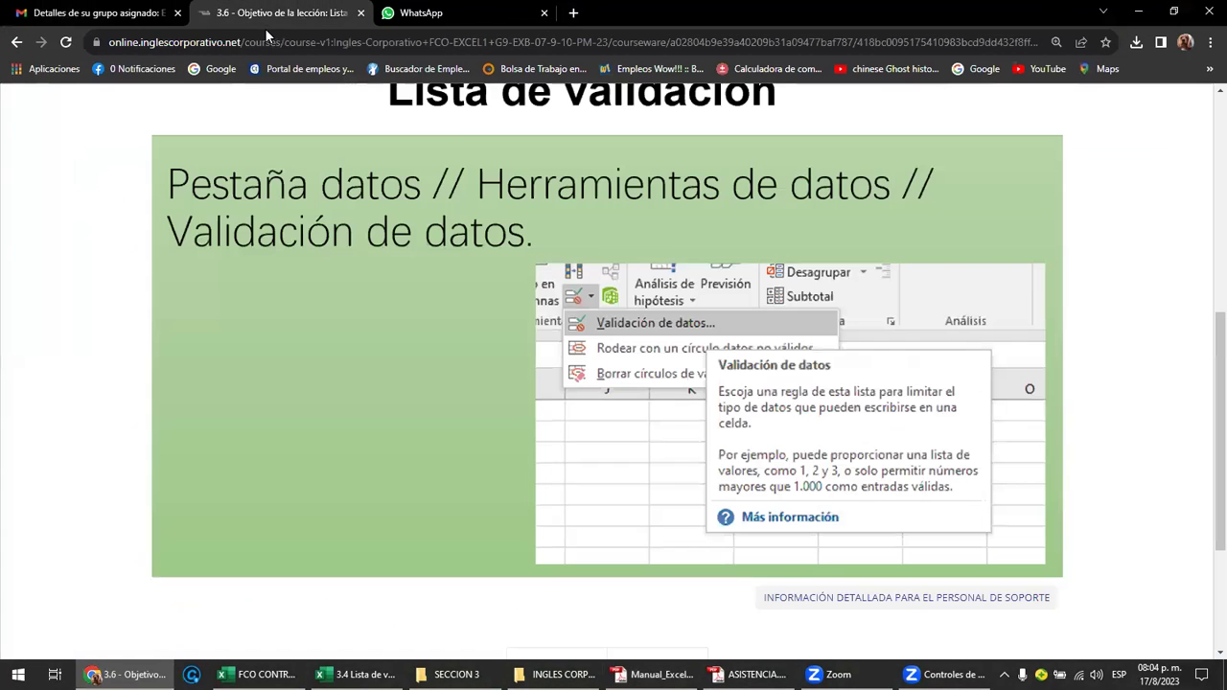
scroll(521, 339, "up", 3)
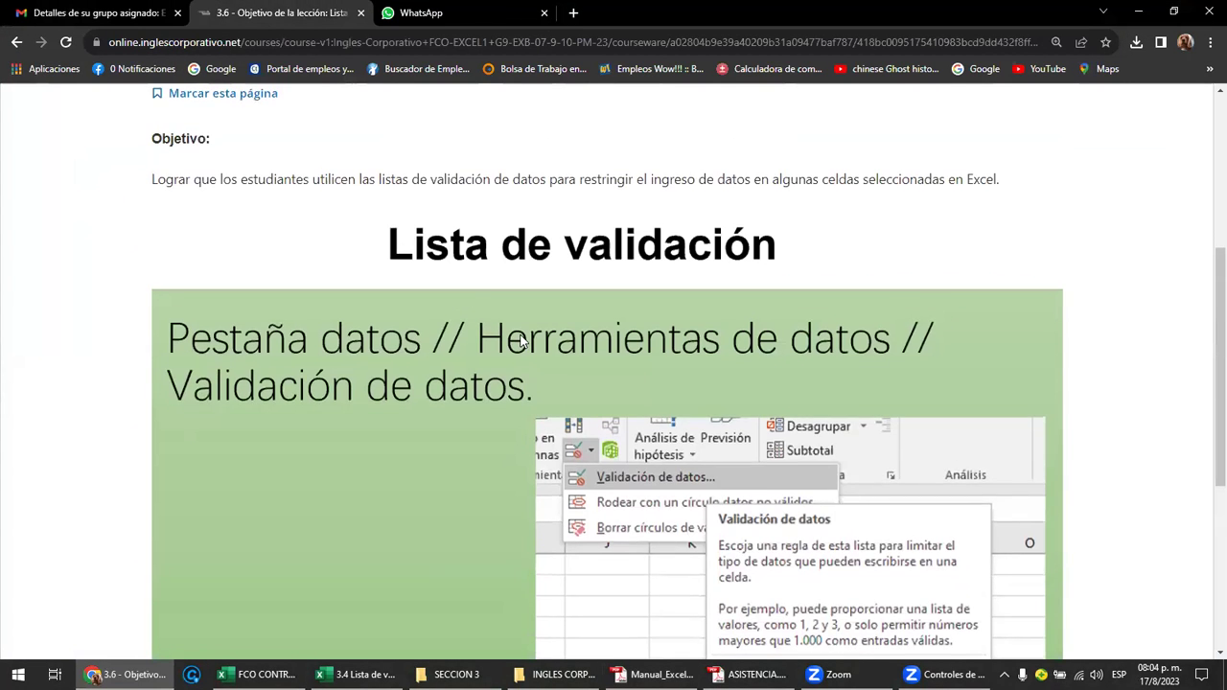
scroll(253, 205, "up", 2)
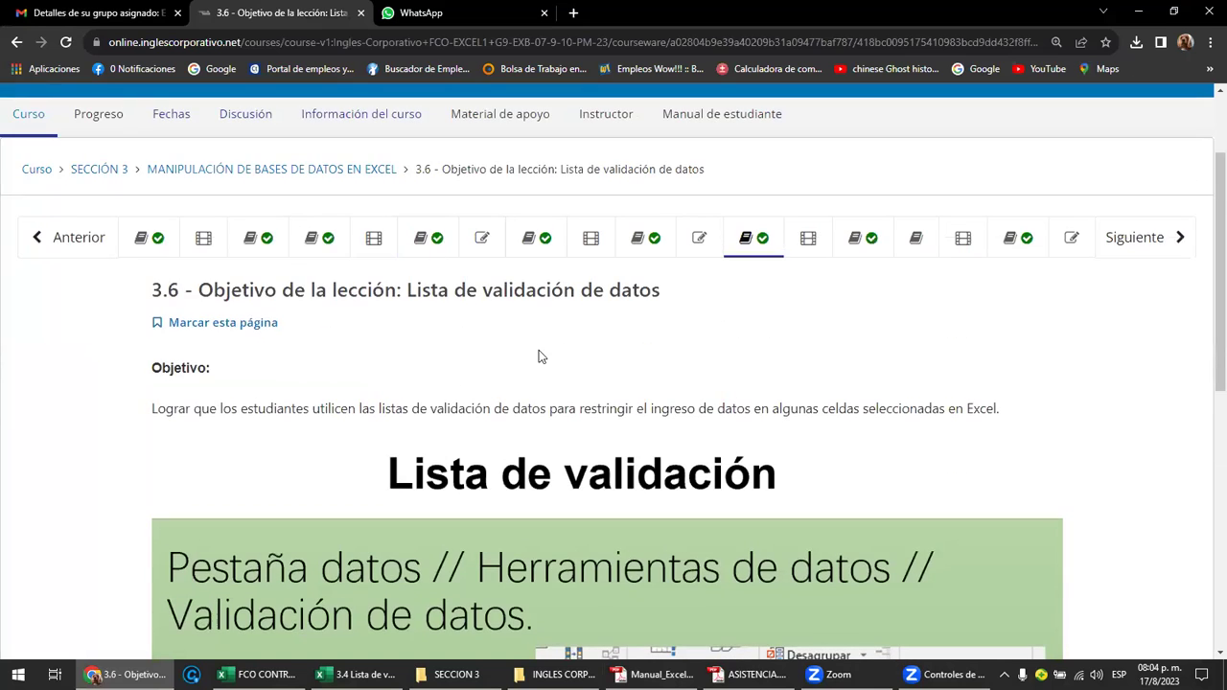
scroll(540, 356, "down", 2)
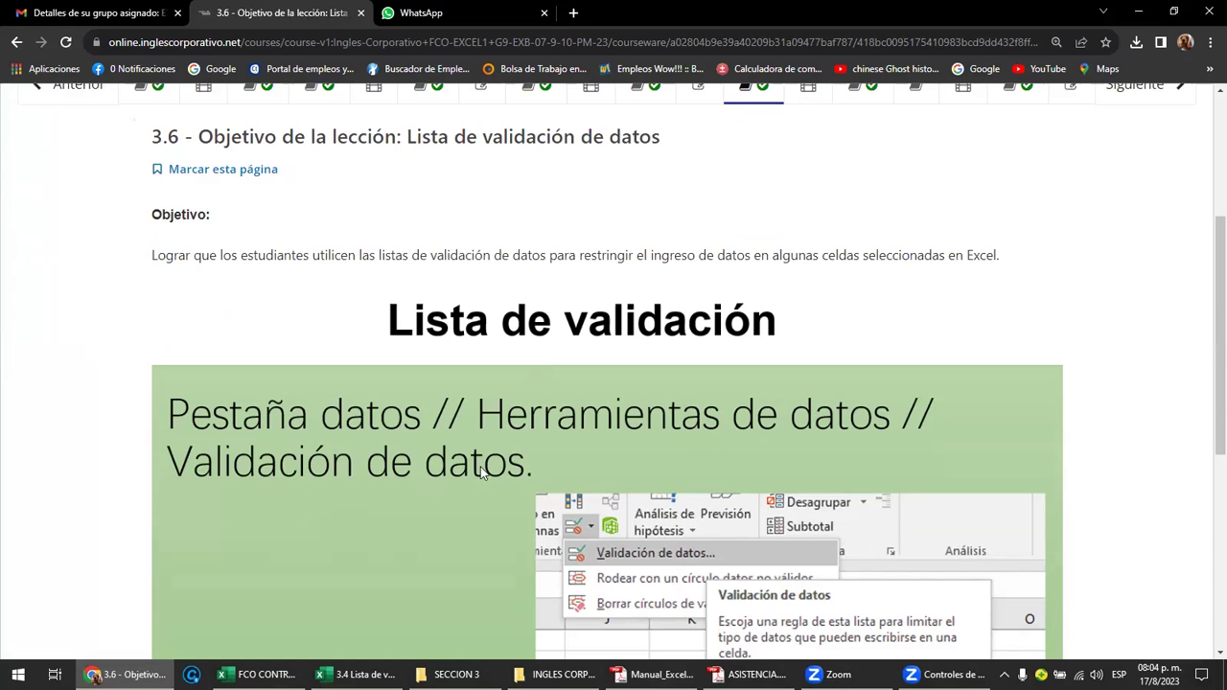
scroll(486, 489, "down", 2)
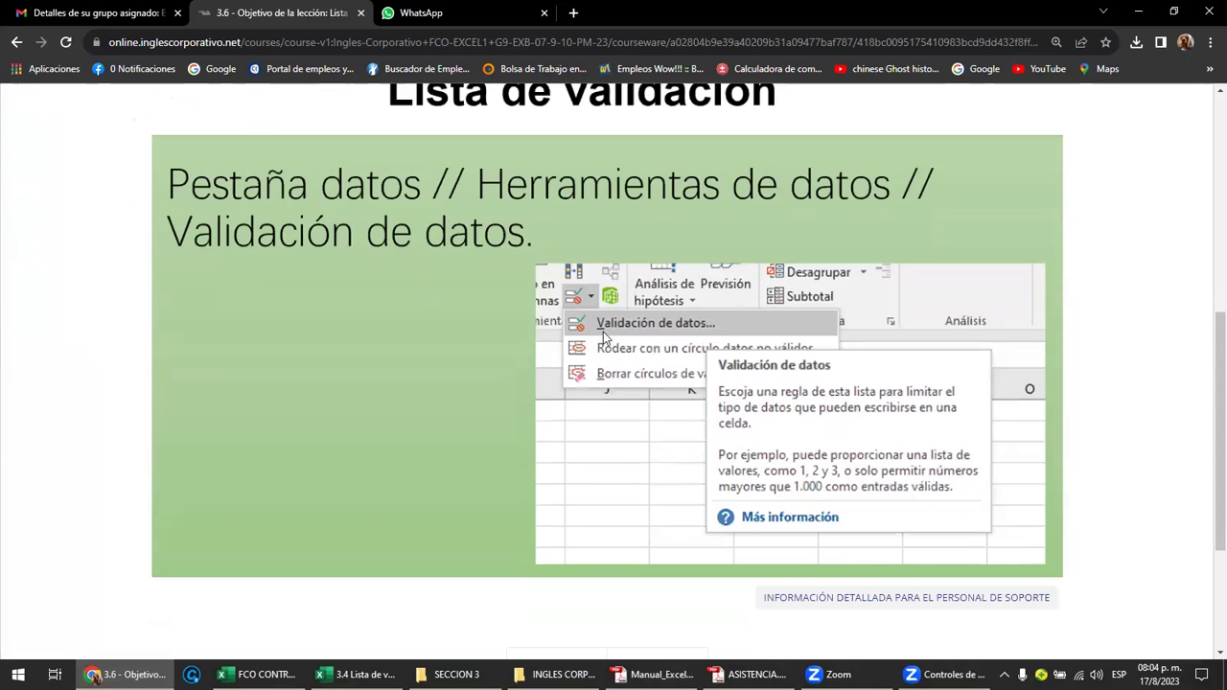
mouse_move(357, 674)
left_click(391, 604)
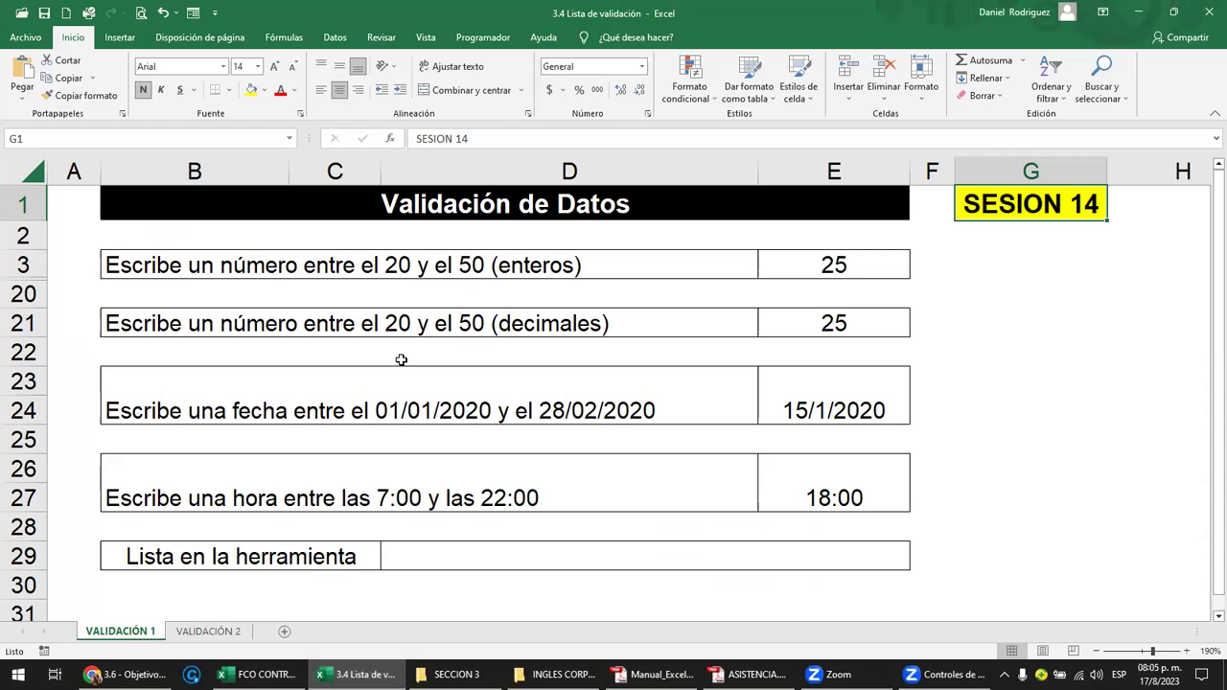
left_click(332, 43)
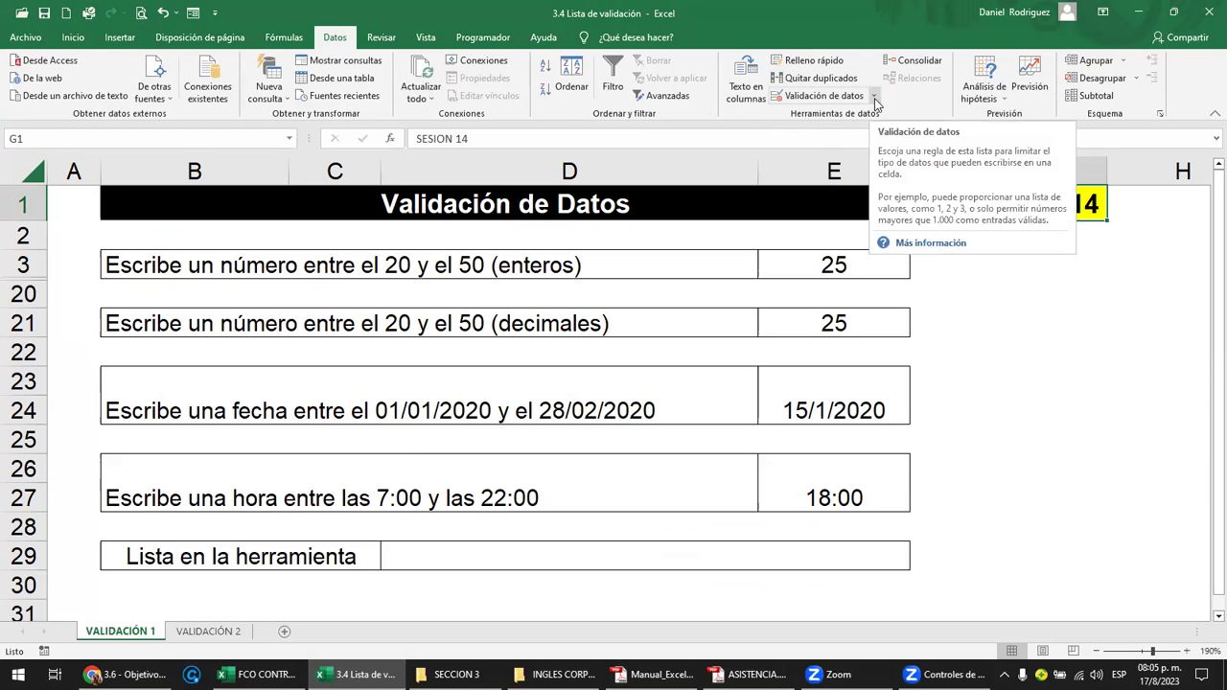
left_click(875, 99)
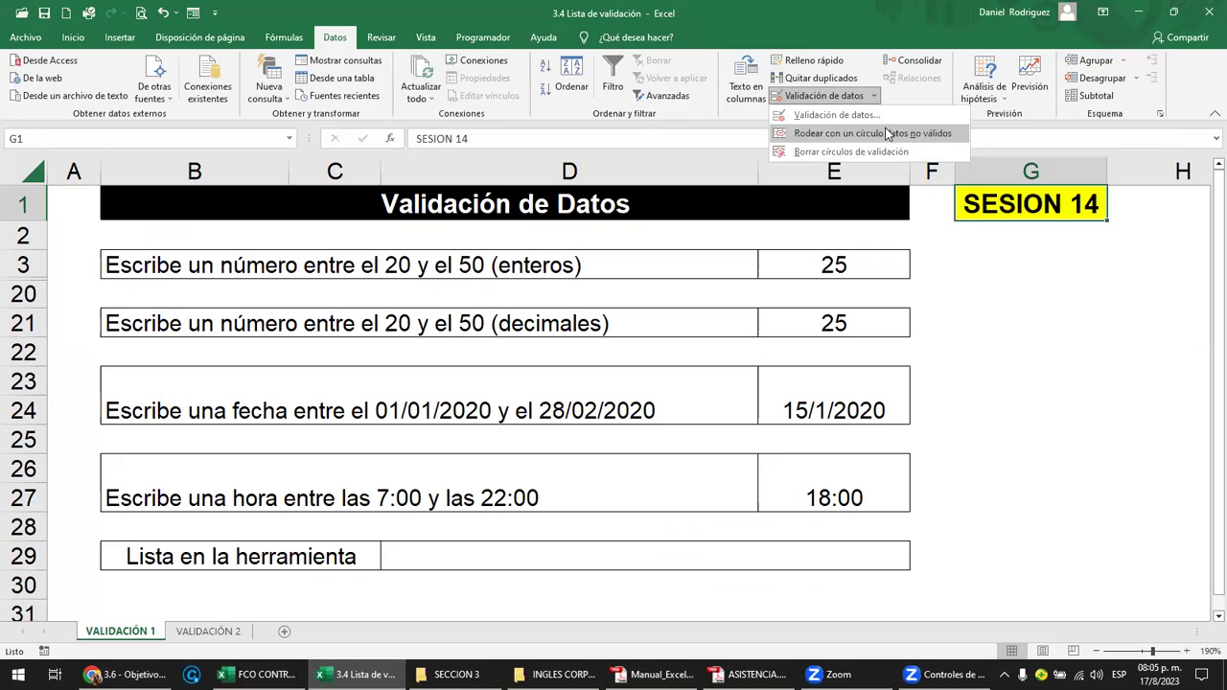
left_click(945, 256)
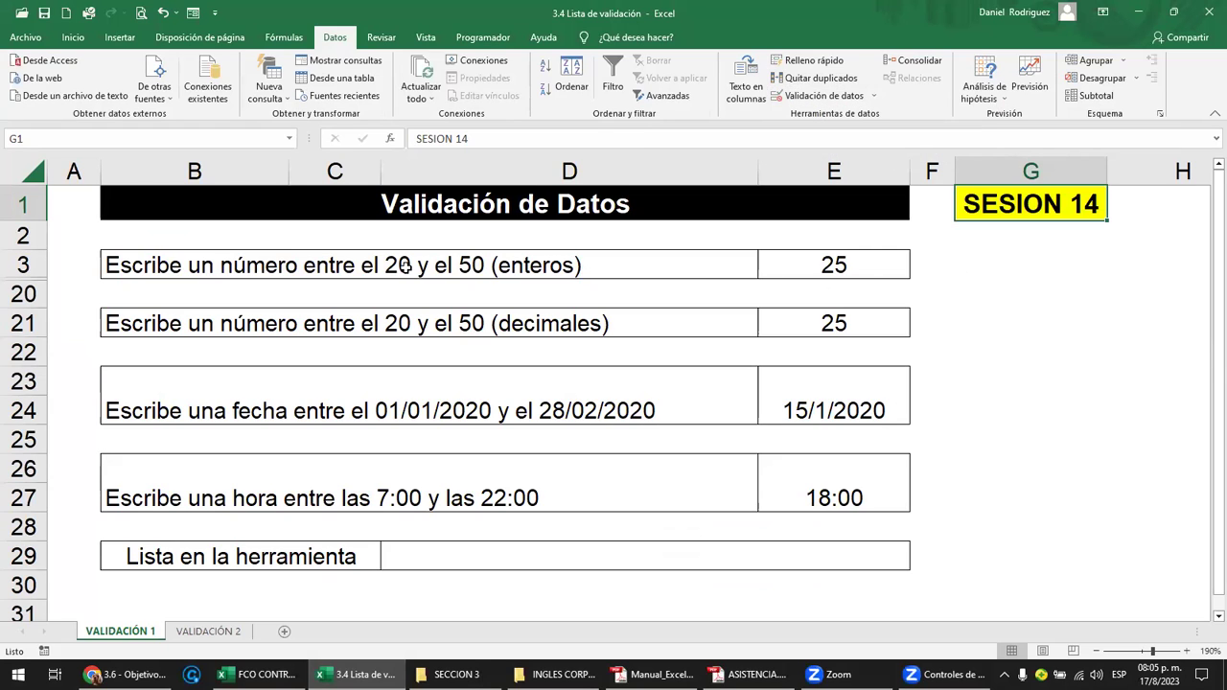
left_click(370, 268)
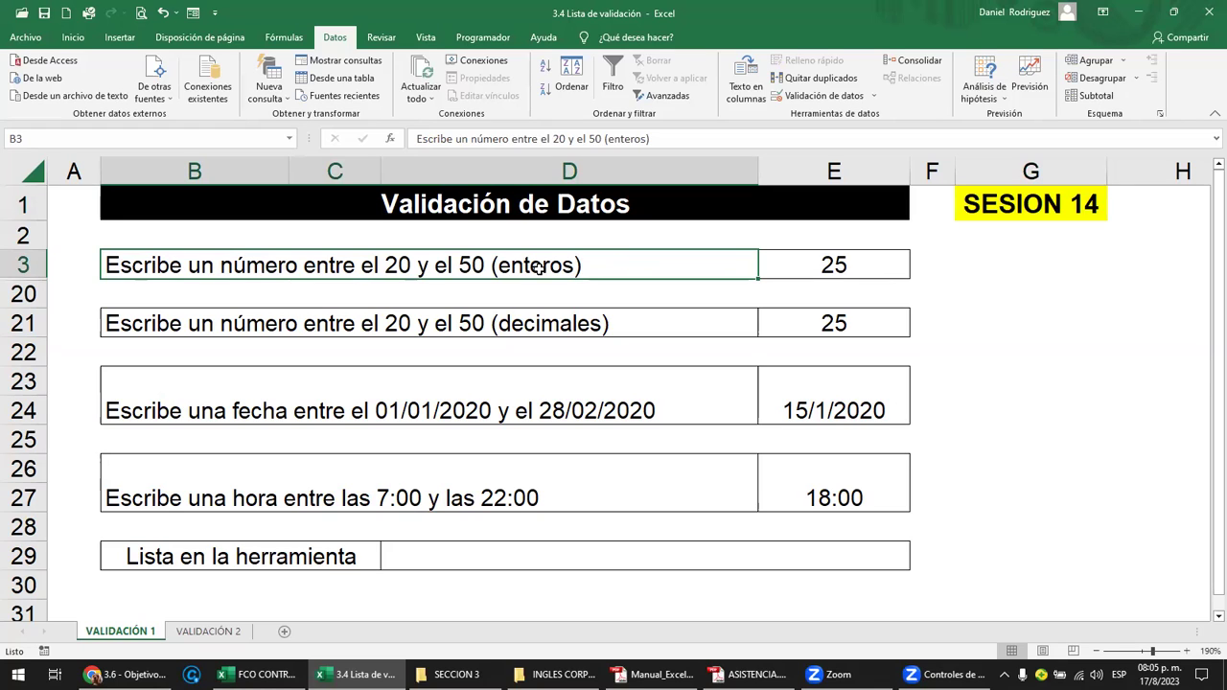
left_click(806, 271)
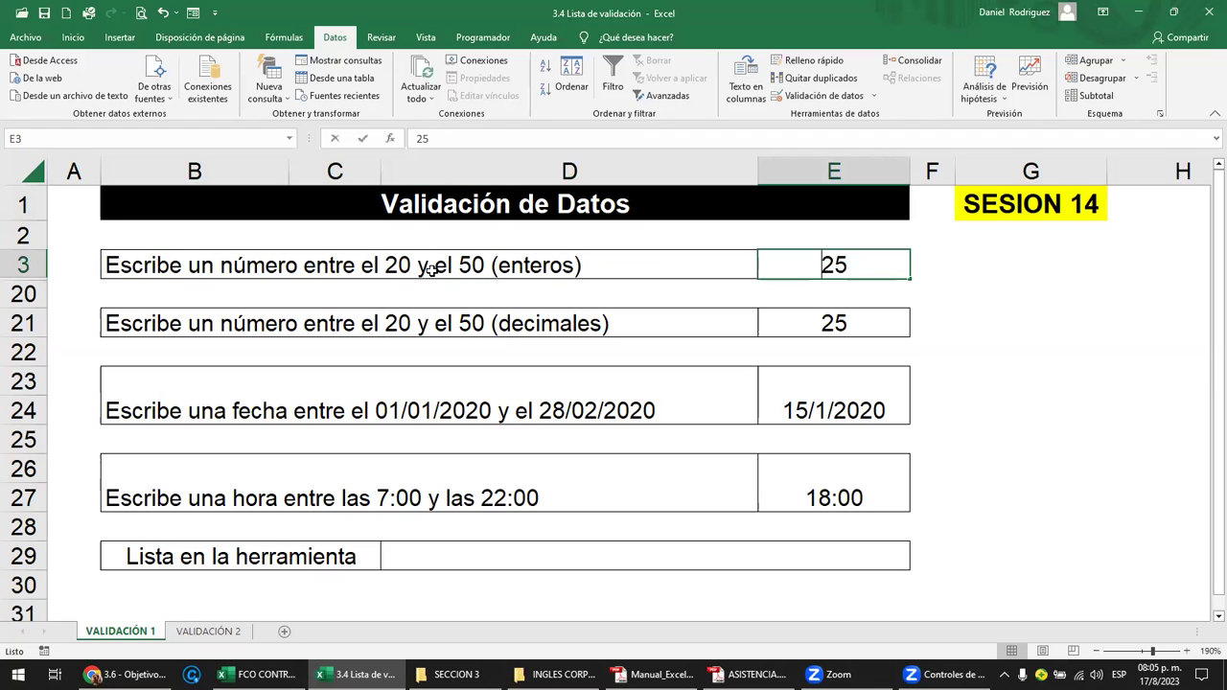
Step: Enter 10 in E3, dismiss the validation error, and enter 20 instead
type("10")
key("Return")
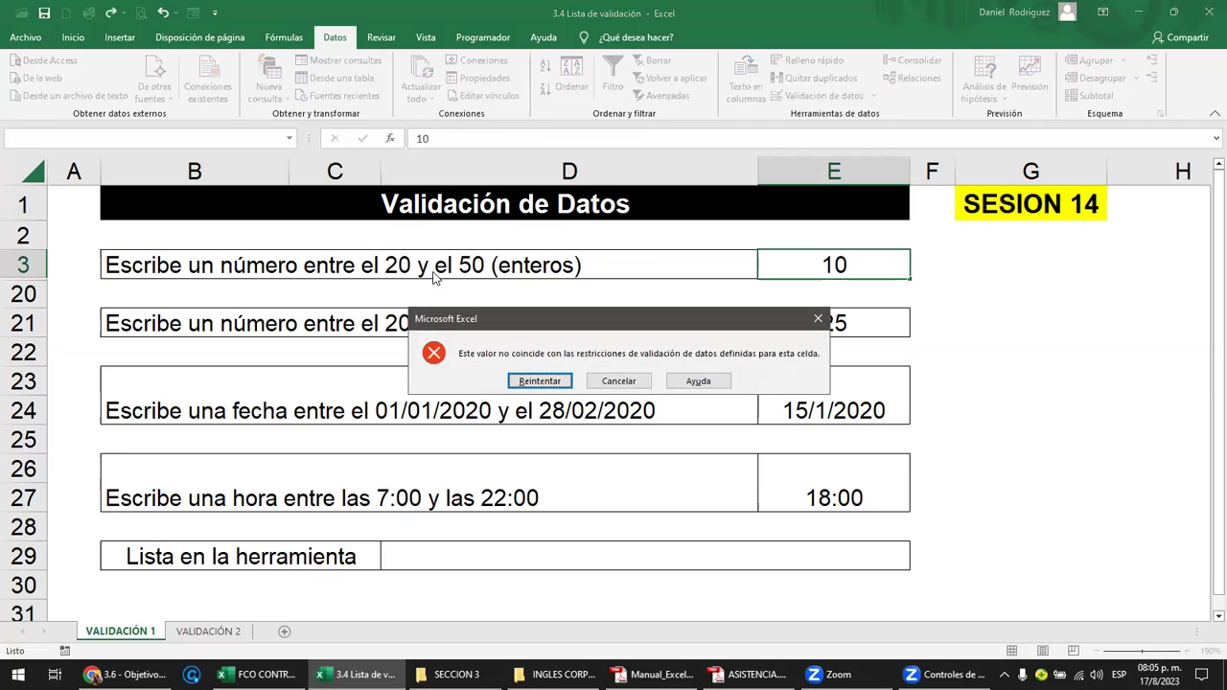
key("Return")
key("Return")
key("Return")
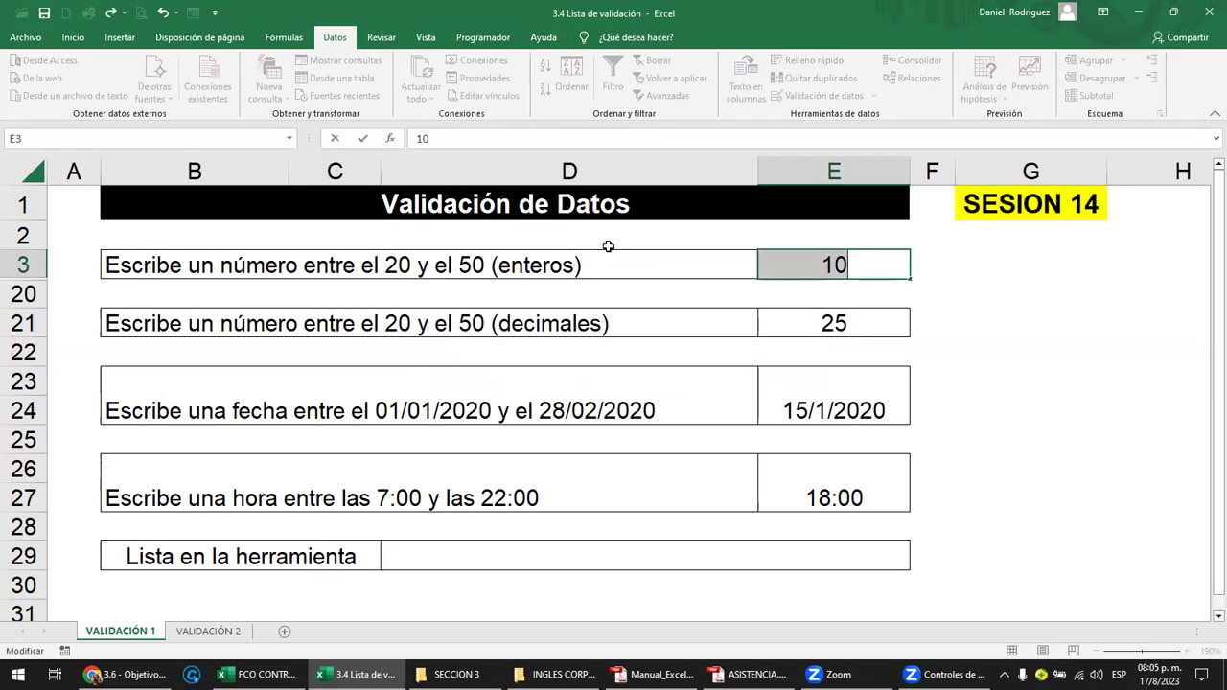
type("20")
key("Return")
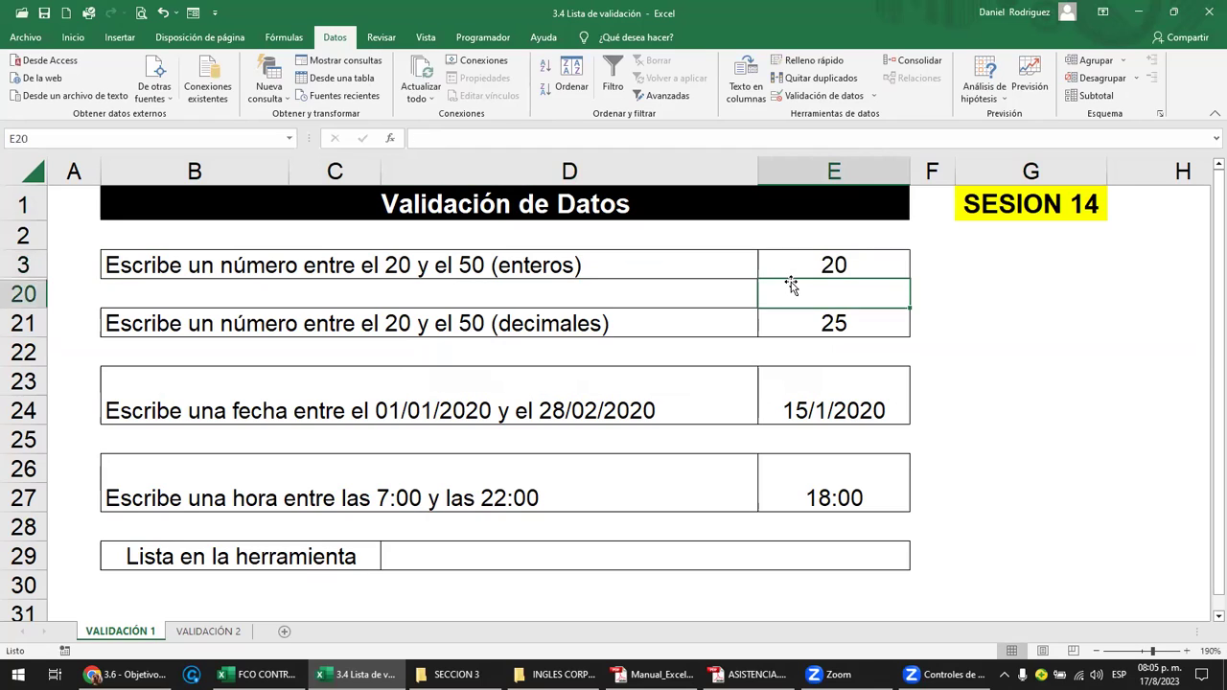
left_click(854, 263)
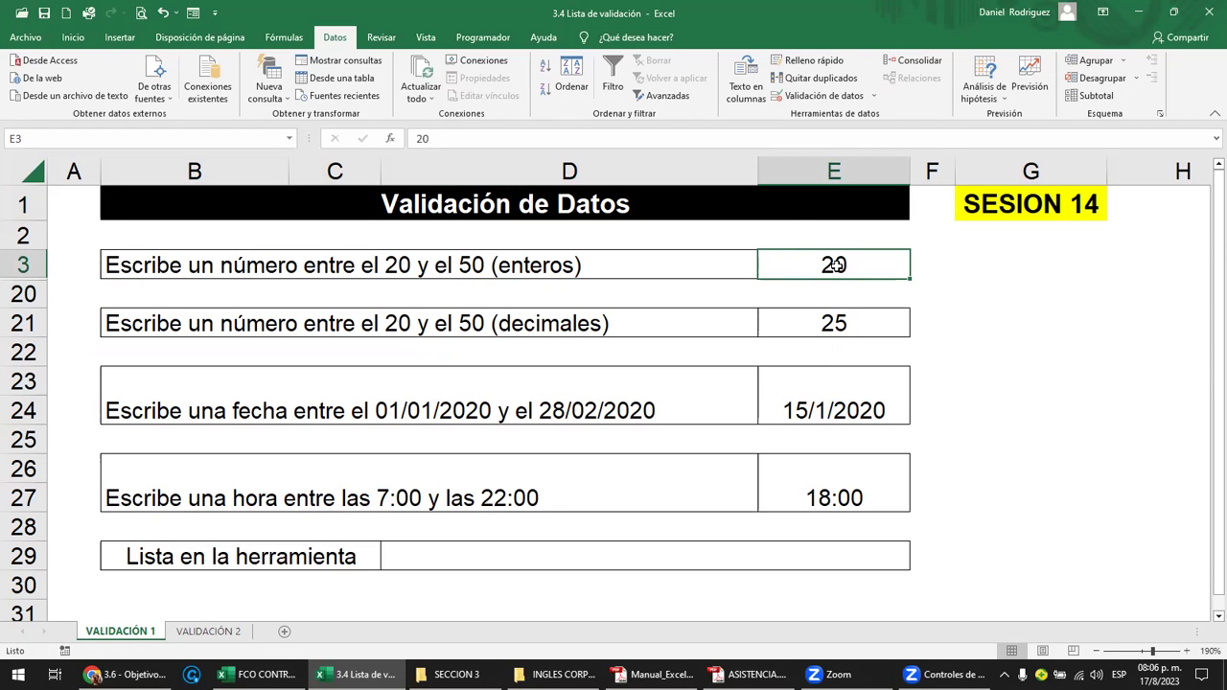
Step: Select the empty G3:G23 range, then reselect E3 and show the Validación de datos options
left_click_drag(980, 266, 1012, 474)
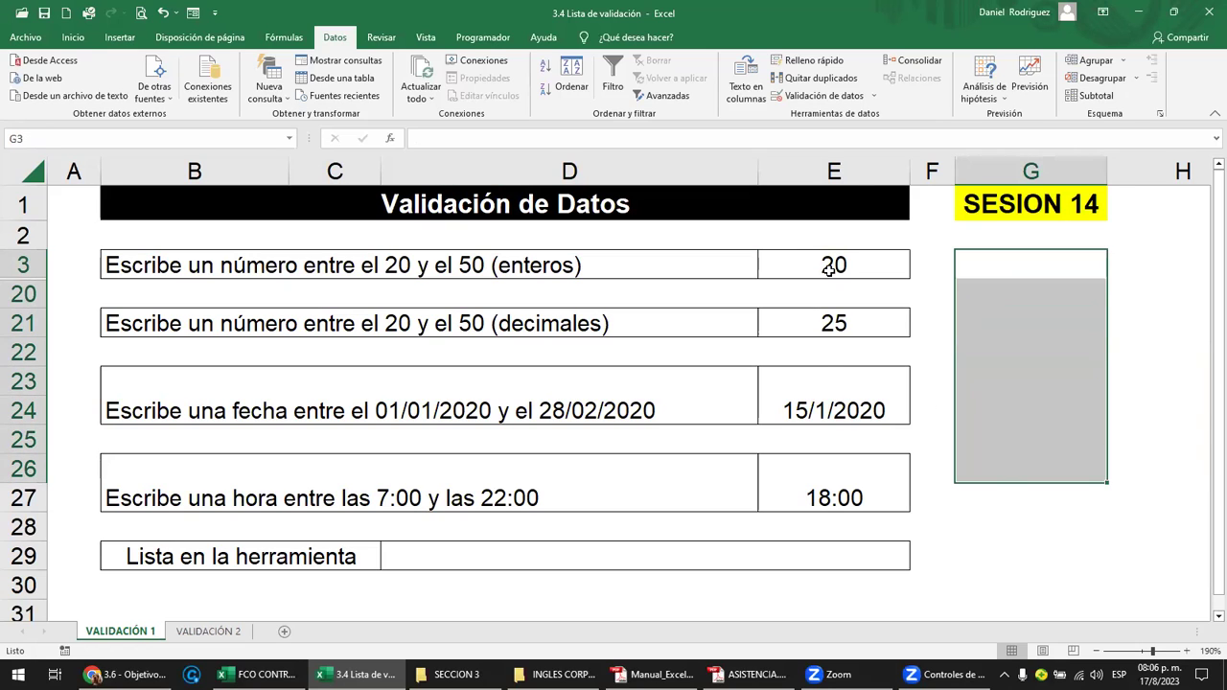
left_click(799, 266)
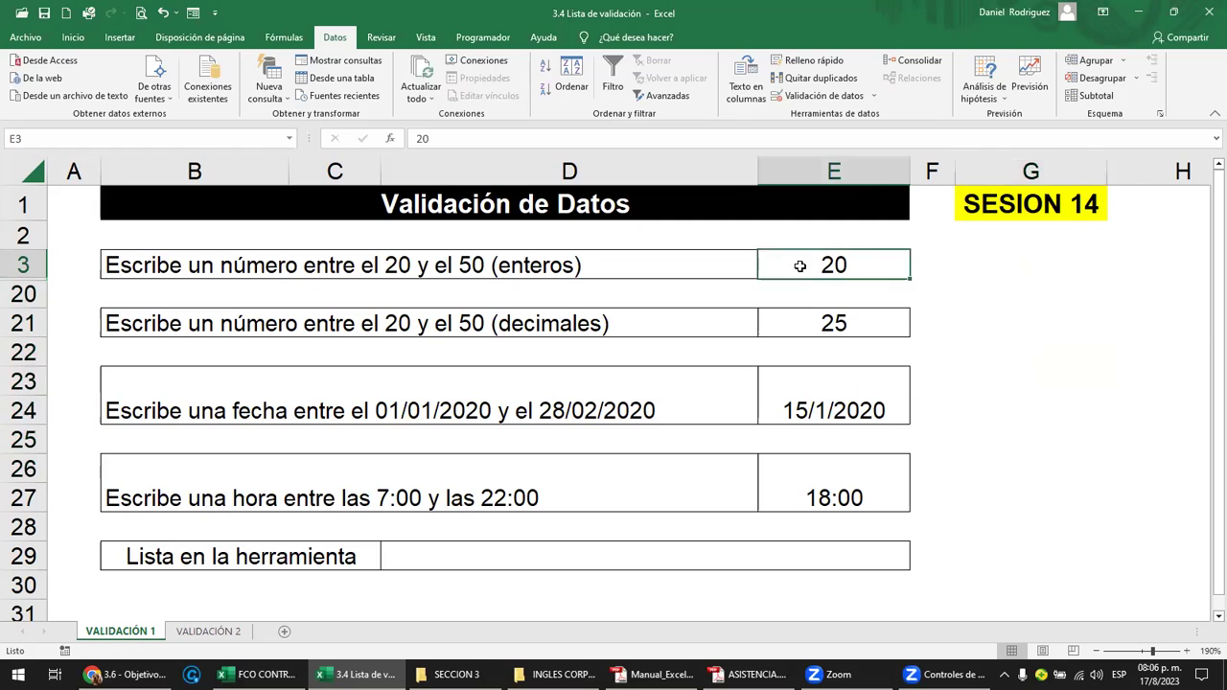
left_click_drag(981, 266, 975, 382)
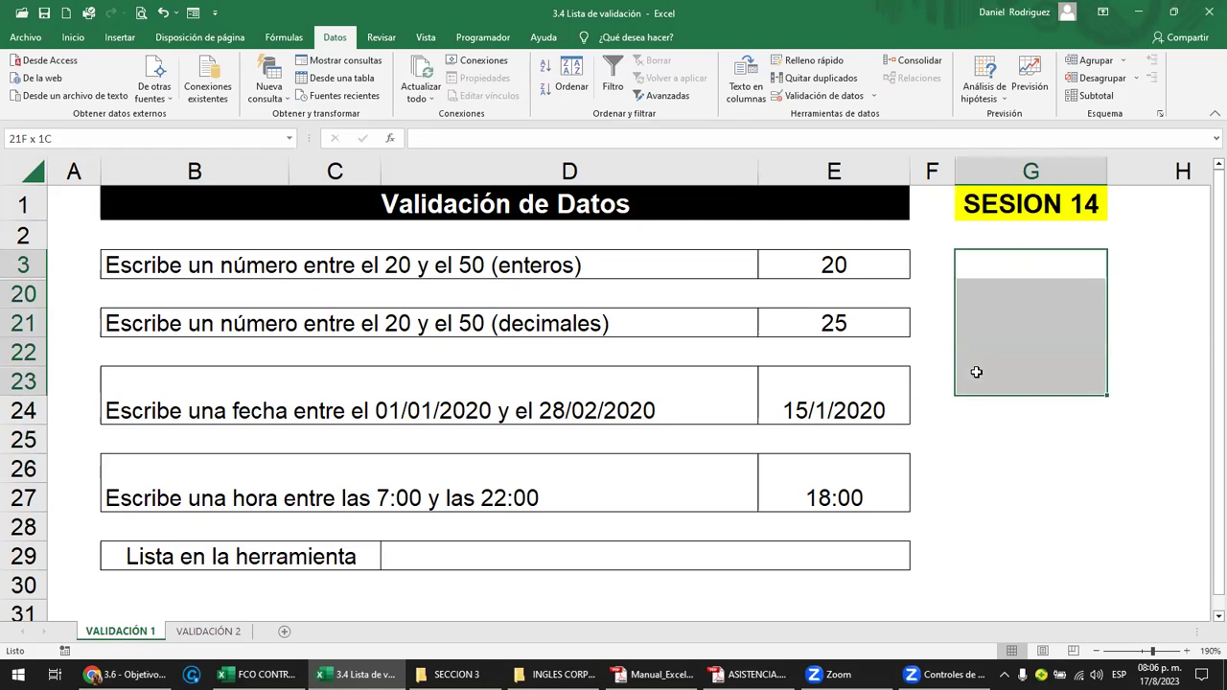
left_click(848, 265)
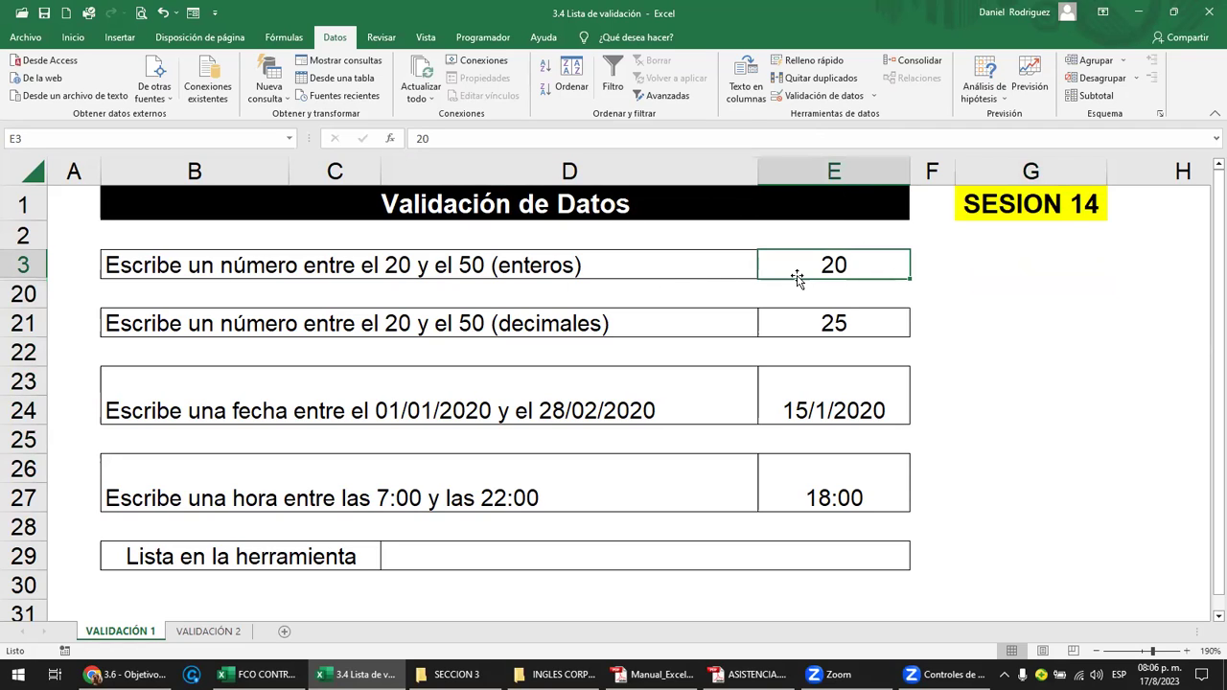
left_click(873, 98)
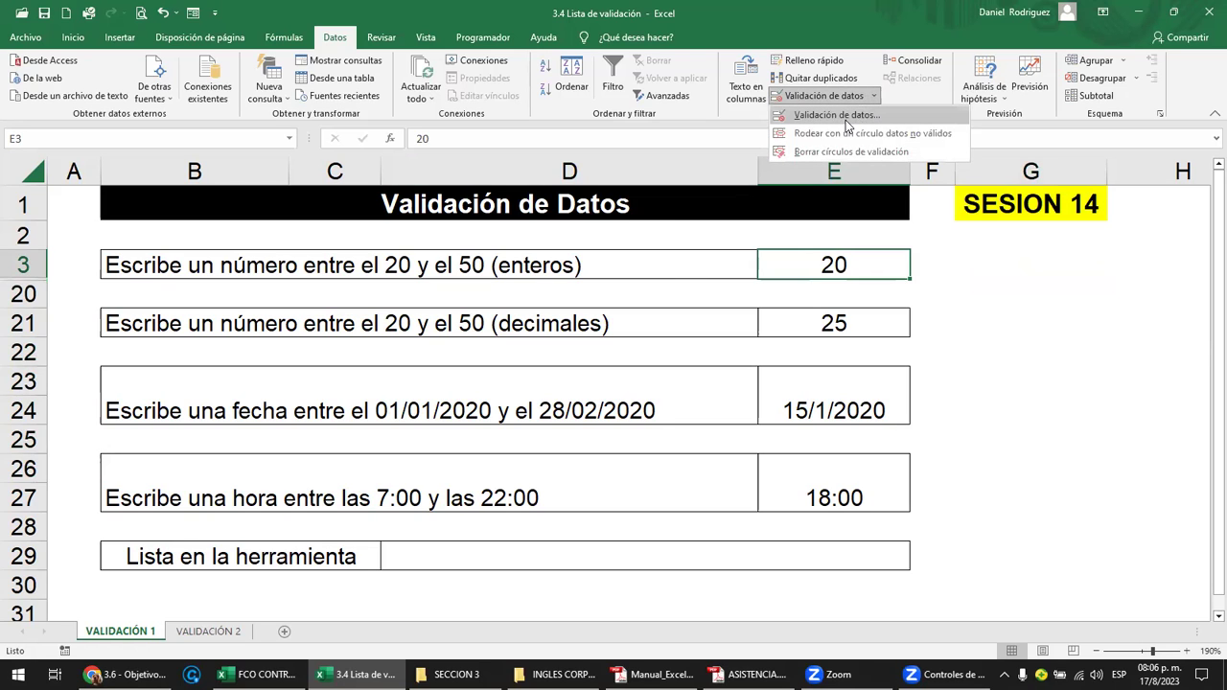
left_click(836, 115)
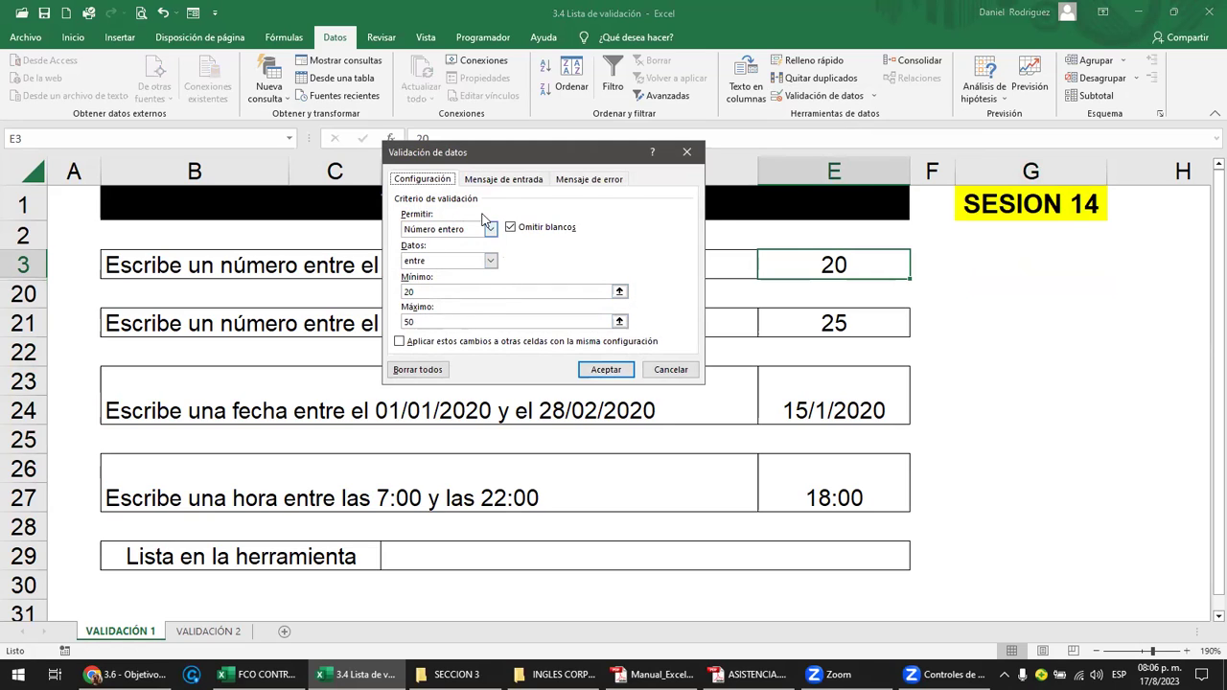
left_click_drag(530, 165, 568, 208)
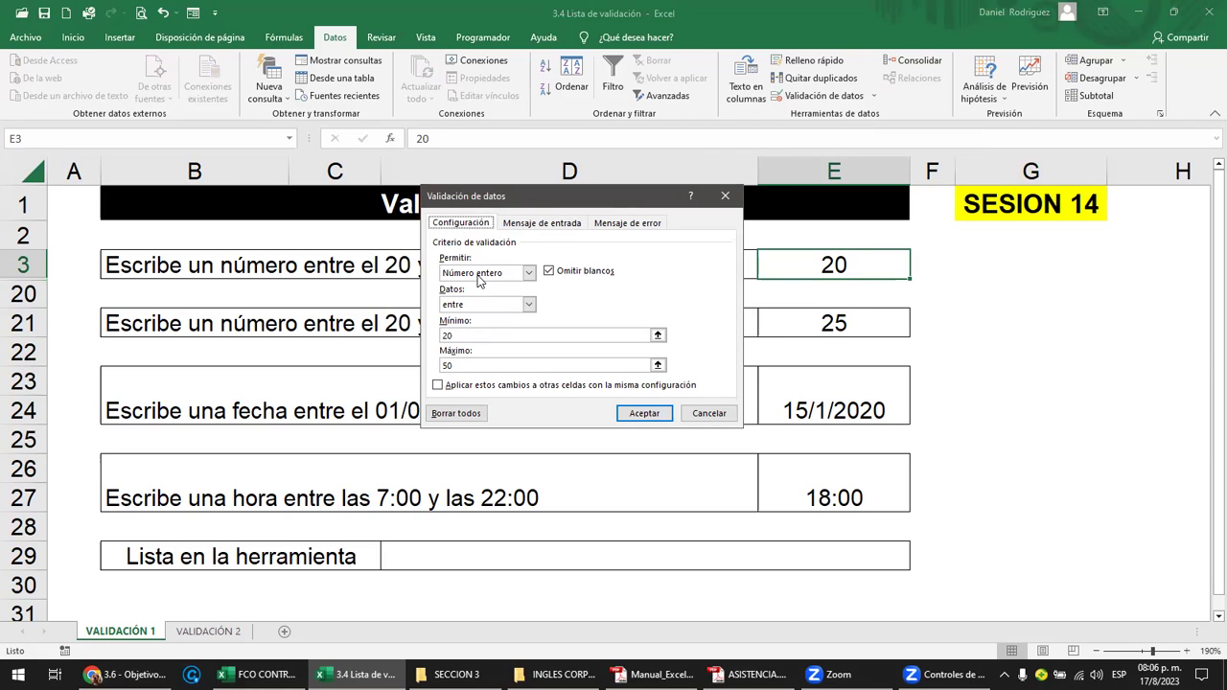
left_click(528, 274)
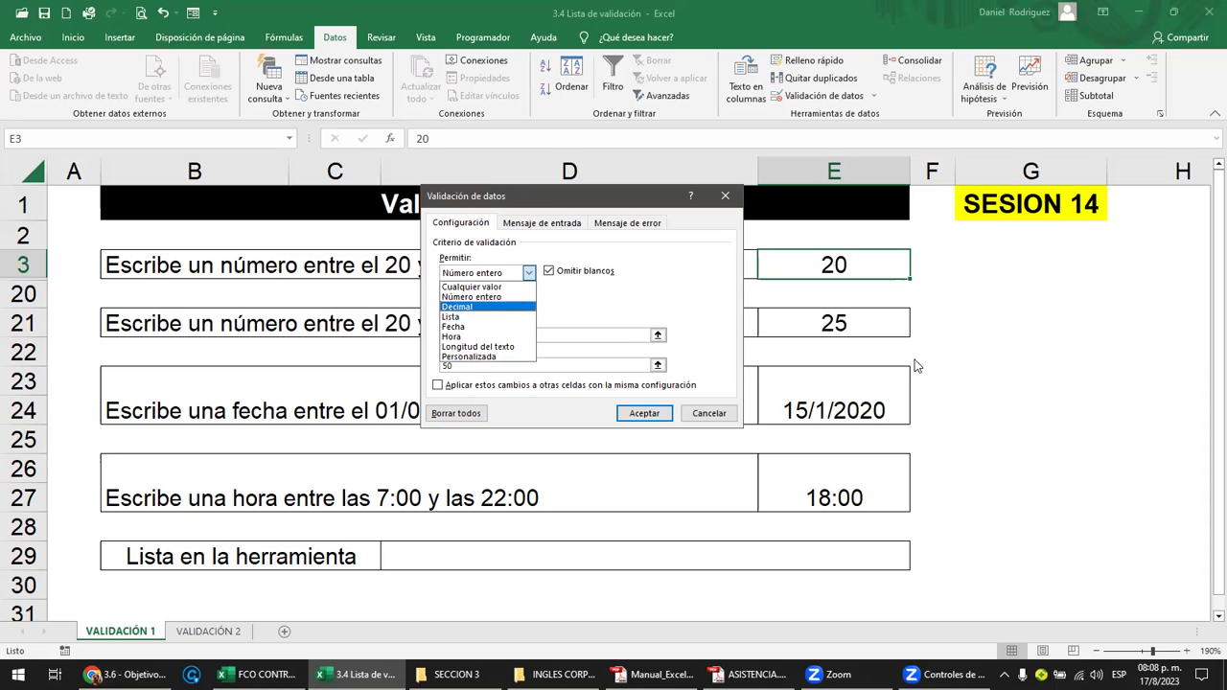
left_click(724, 198)
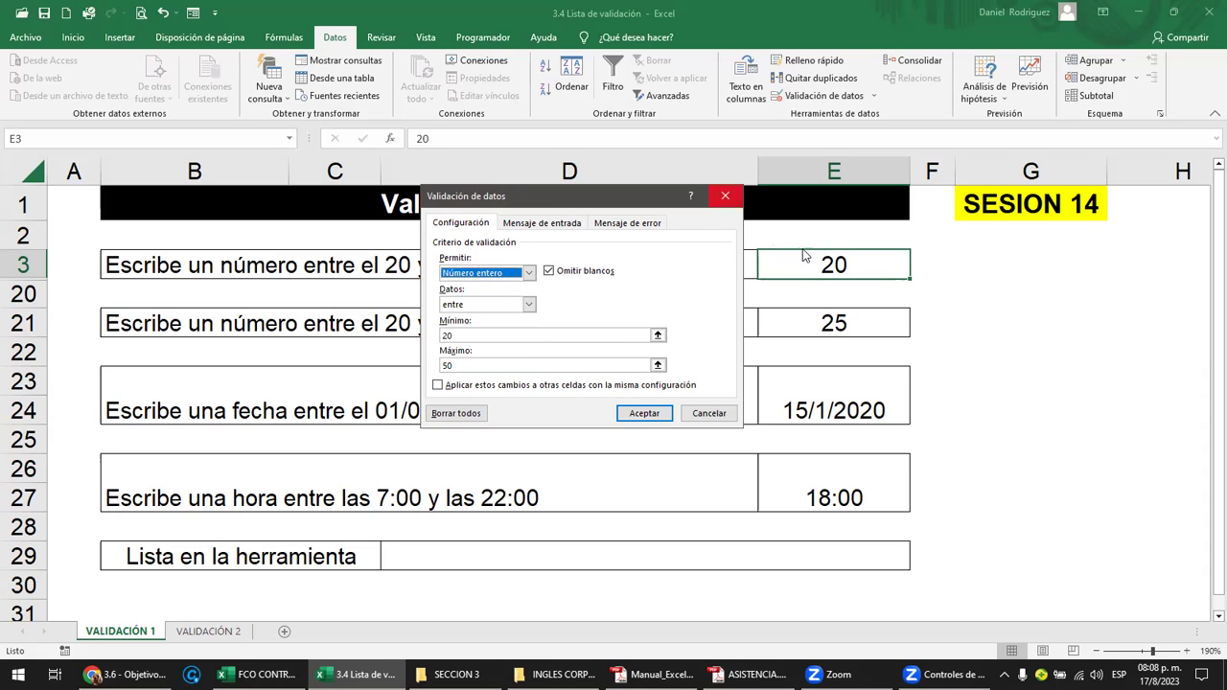
left_click(724, 199)
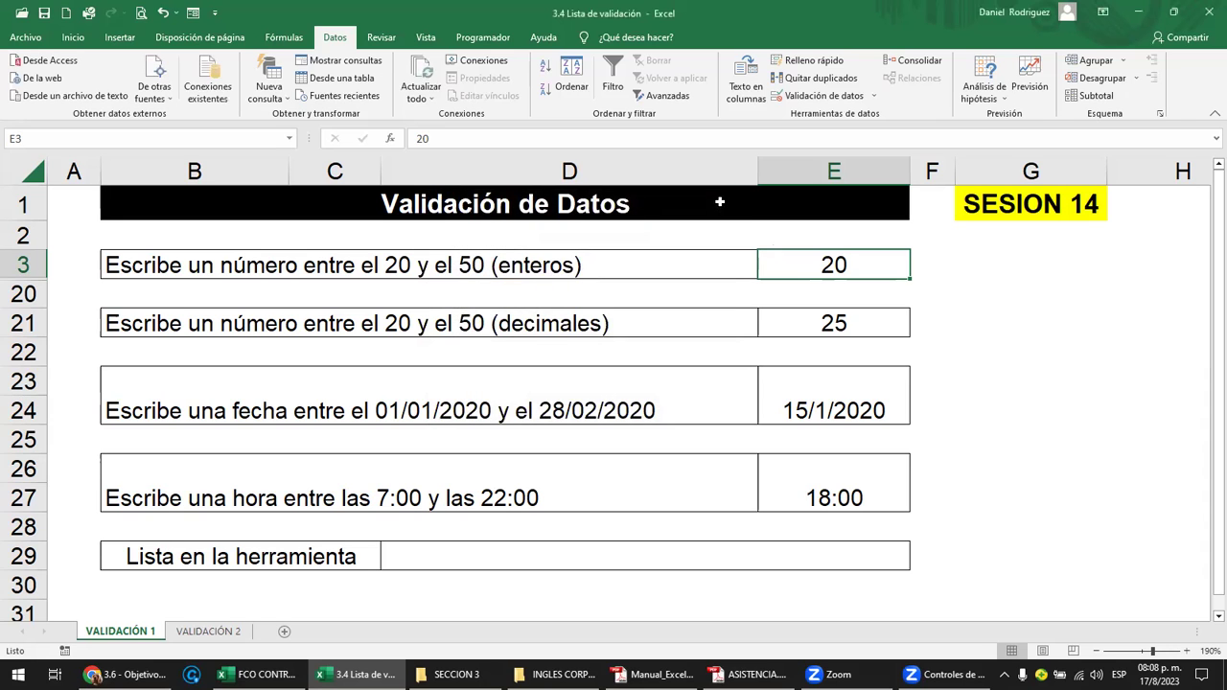
Step: Clear E3's whole-number 20–50 validation rule with Borrar todos
mouse_move(832, 265)
left_mouse_down()
mouse_move(827, 560)
mouse_move(853, 263)
left_mouse_up()
left_click(874, 97)
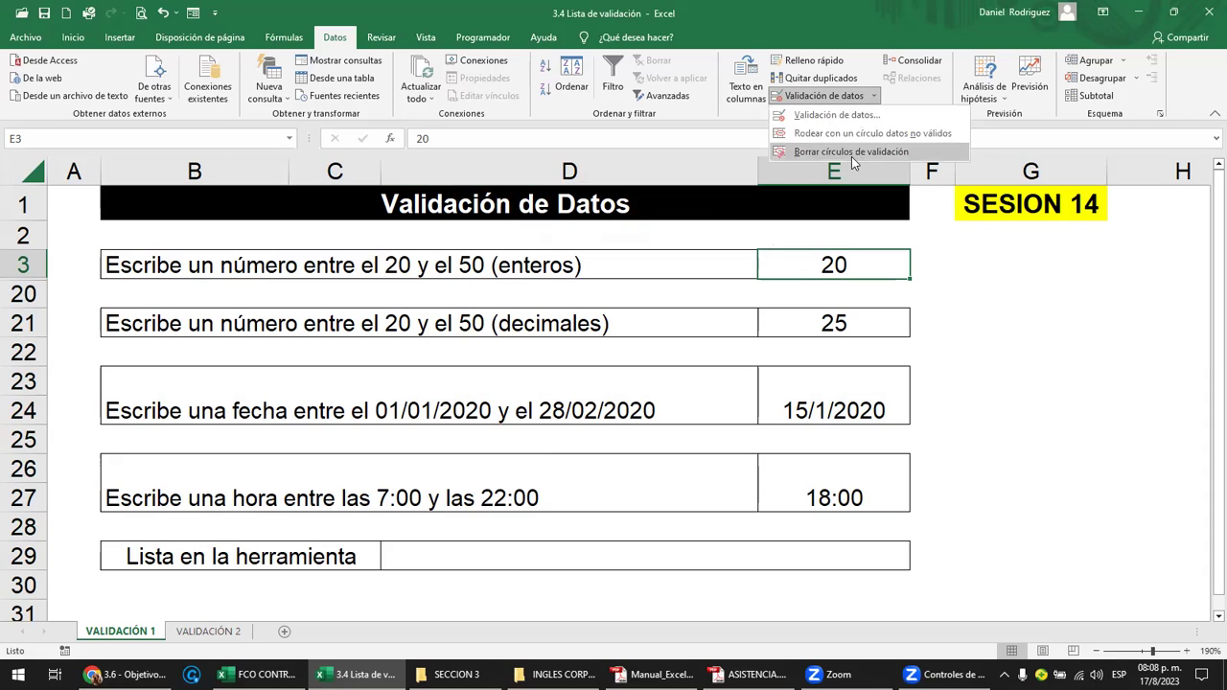
left_click(834, 115)
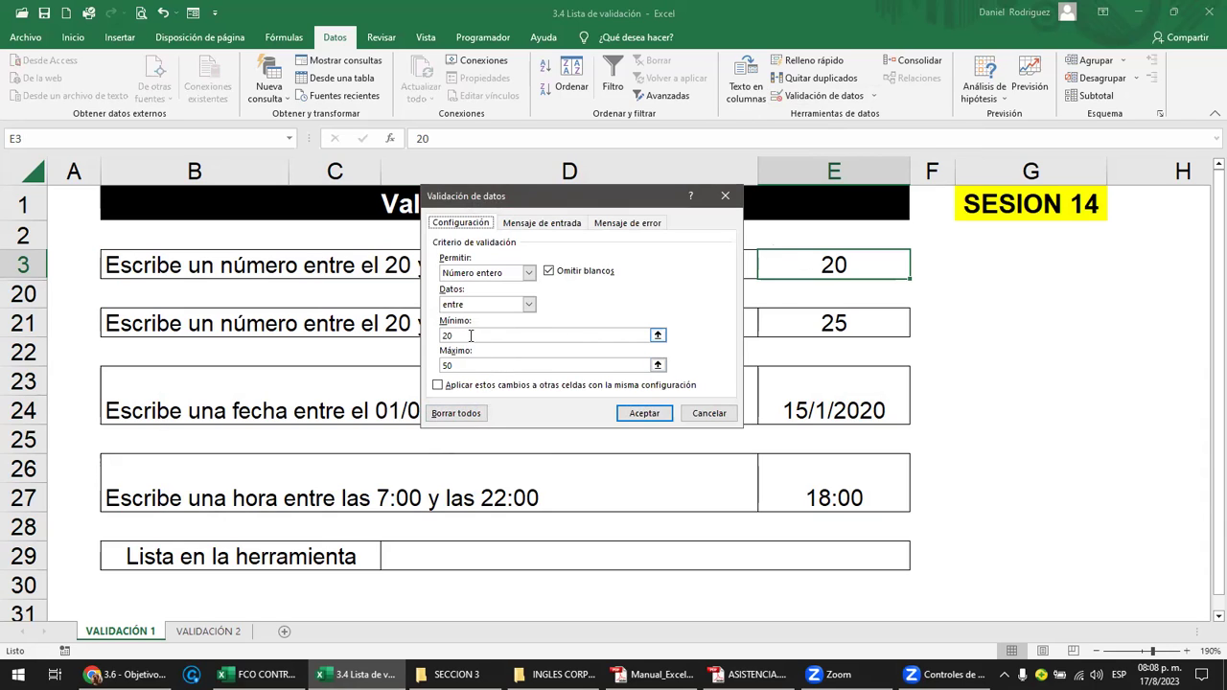
left_click(457, 415)
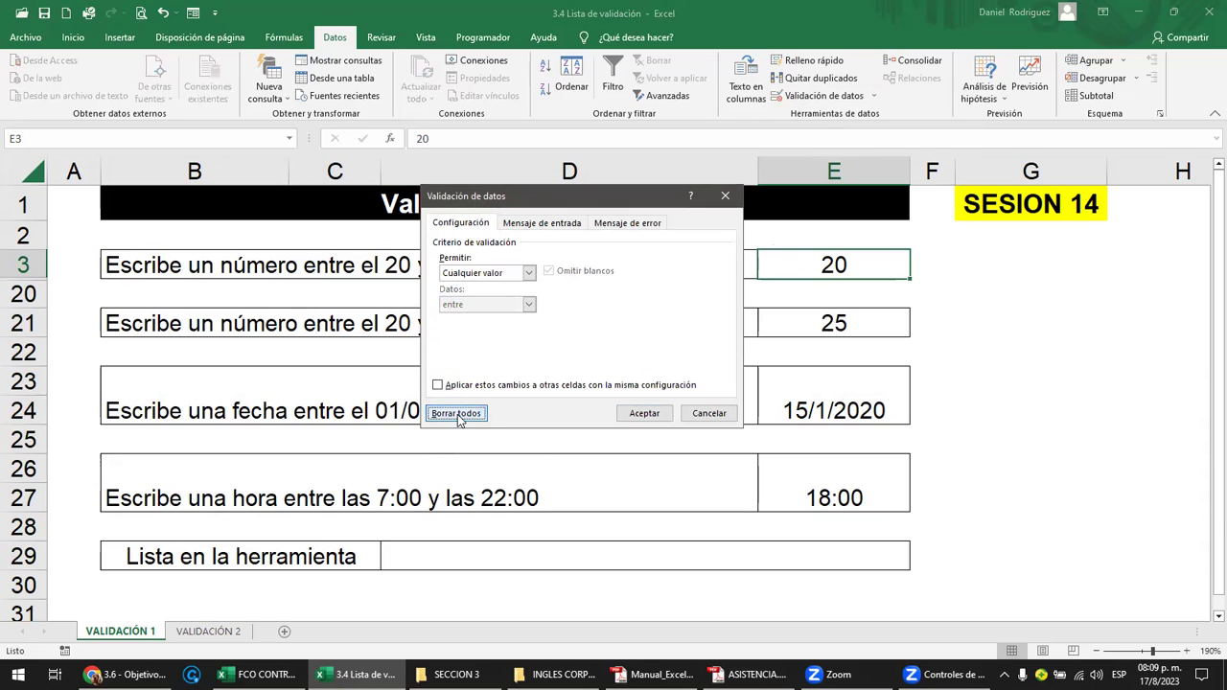
left_click(642, 413)
Step: Enter 10 and then 1 in E3, both now accepted
left_click(879, 316)
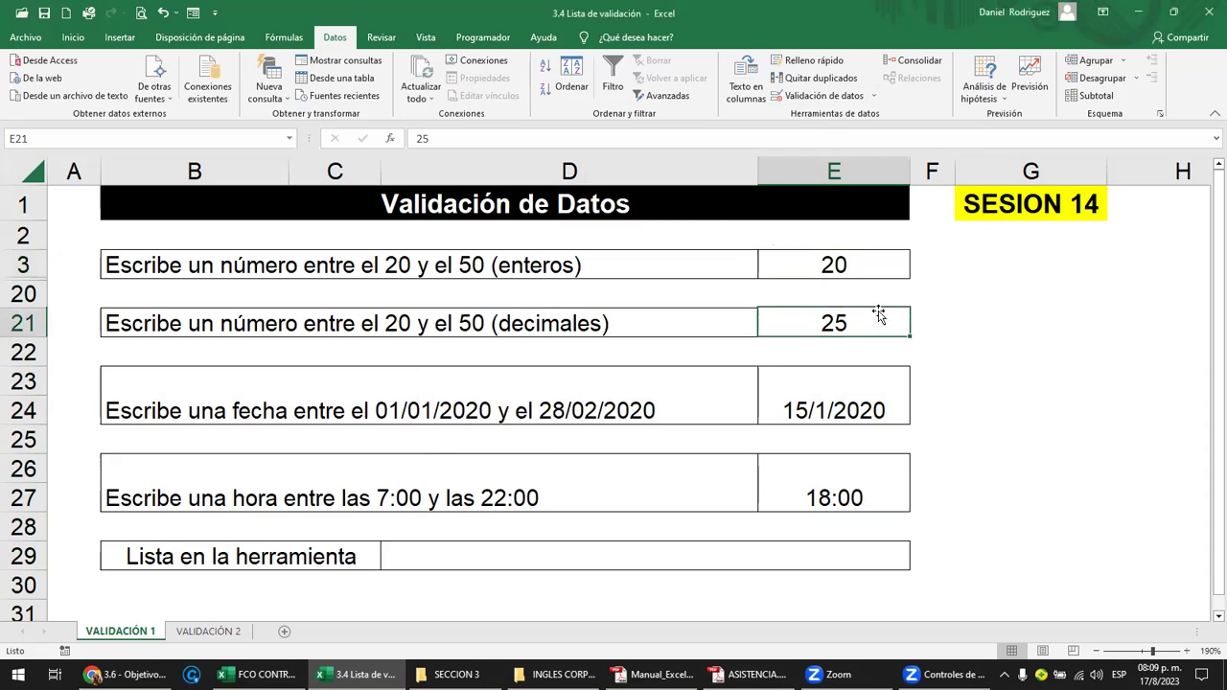
left_click(827, 266)
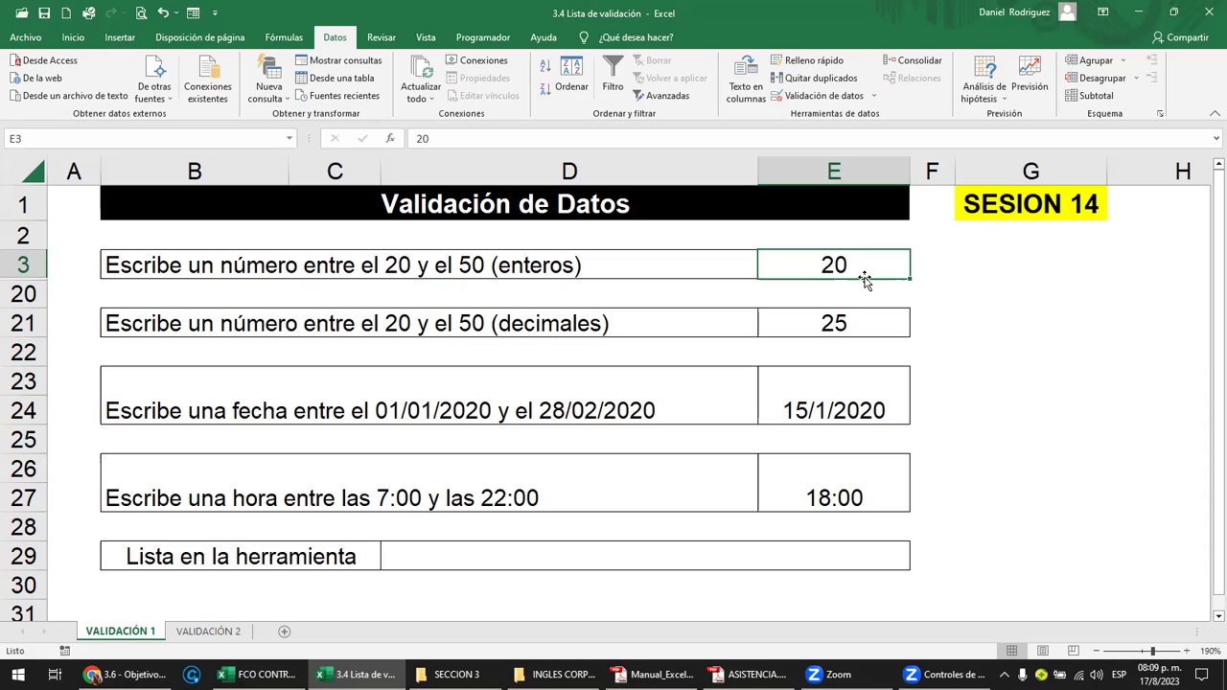
type("10")
key("ctrl+Return")
type("1")
key("ctrl+Return")
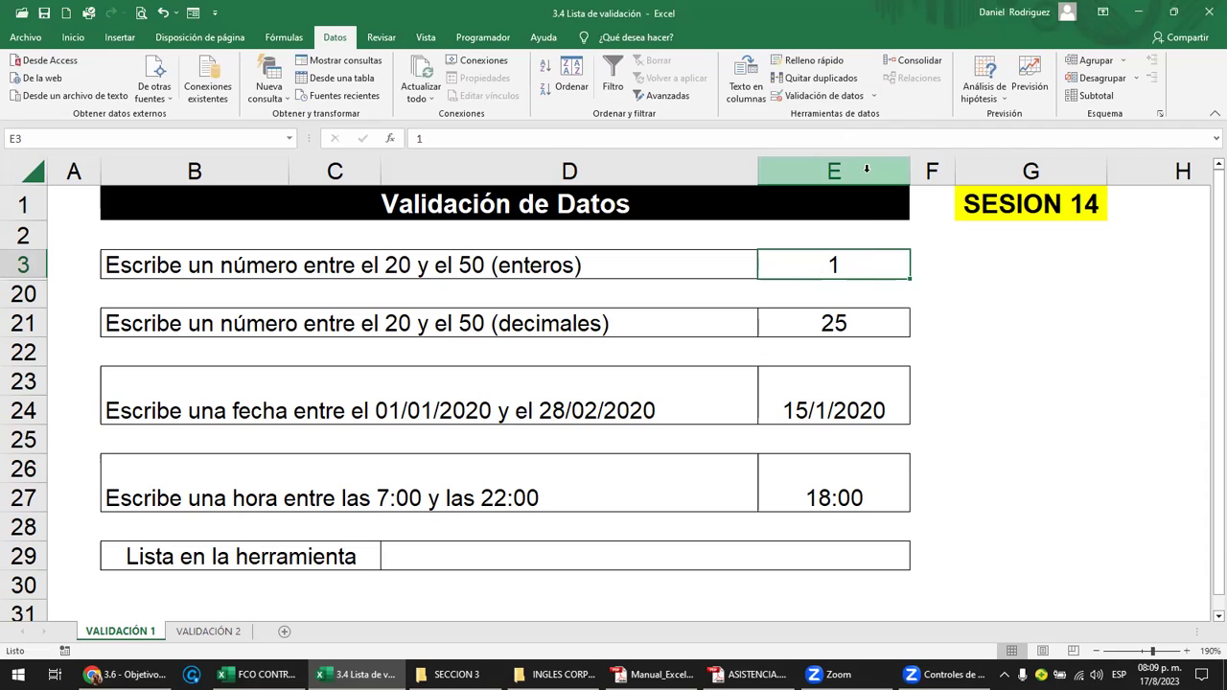
Step: Try 10 in E21 and cancel the rejection, leaving 25
left_click(856, 325)
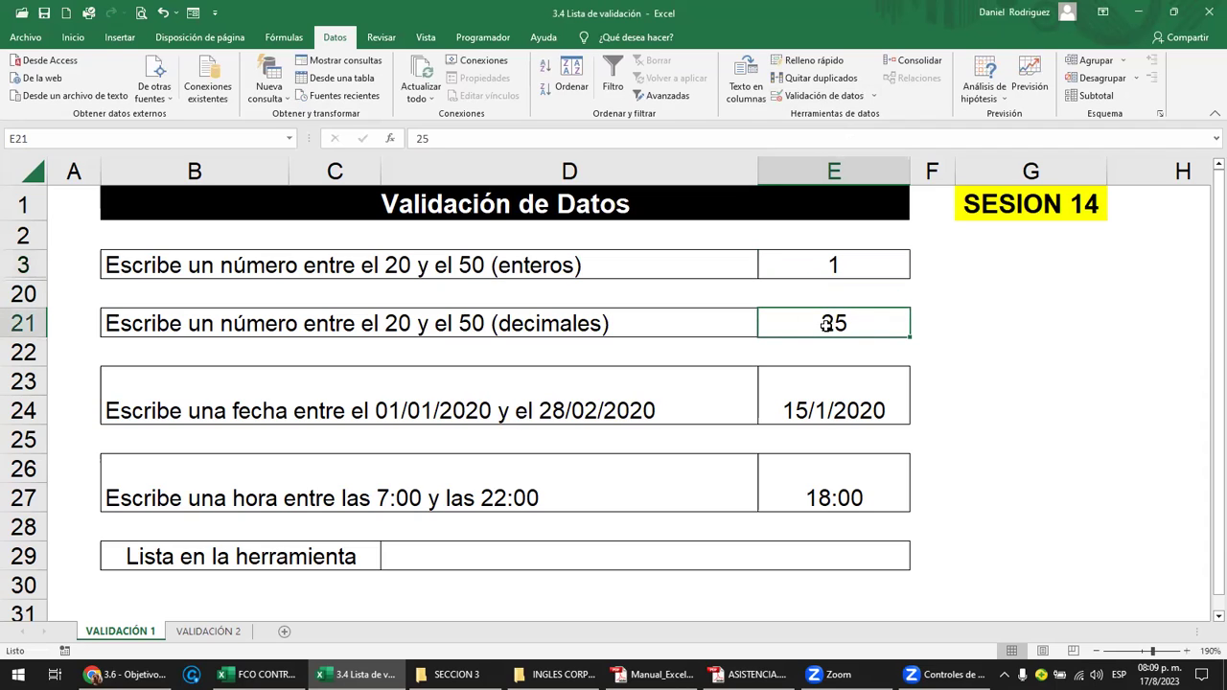
type("10")
key("Return")
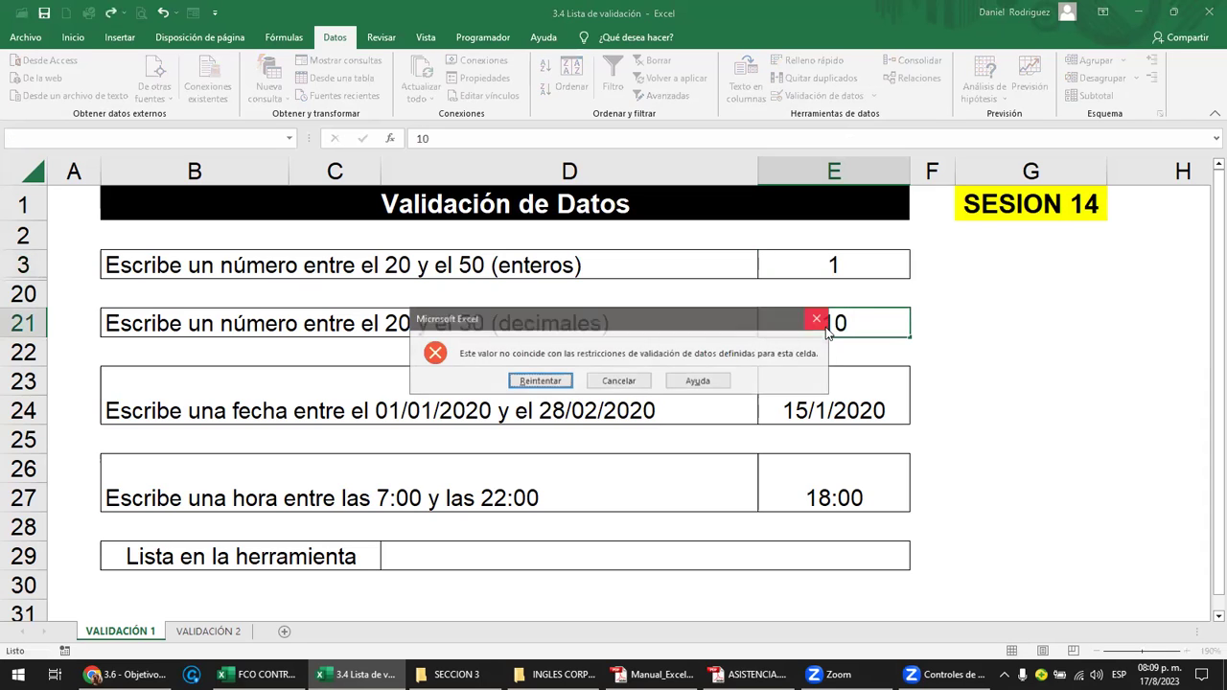
left_click(821, 321)
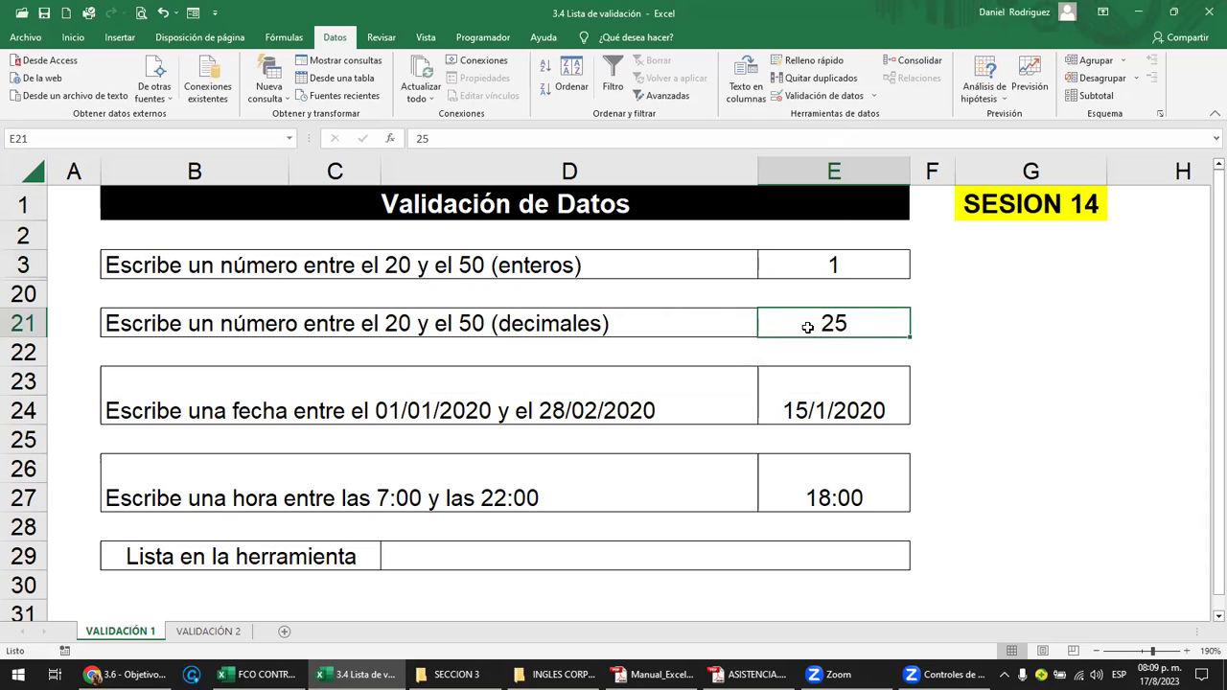
Step: Remove the number validation rule from E21 with Borrar todos
left_click(873, 95)
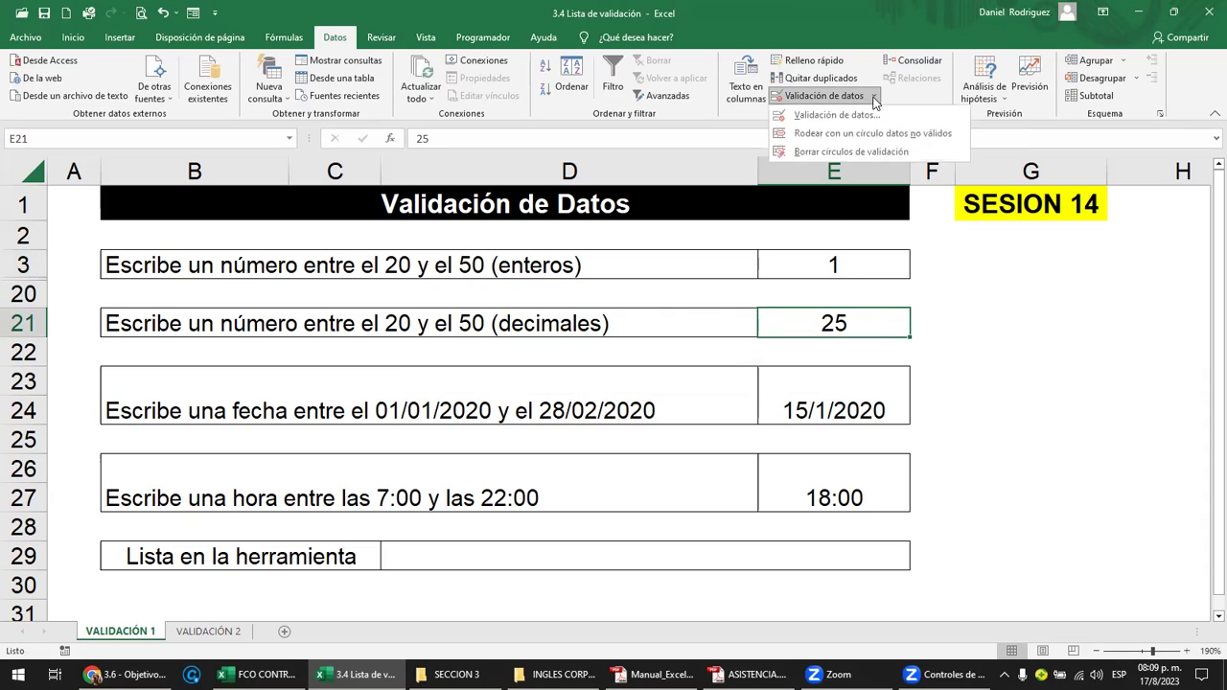
left_click(832, 116)
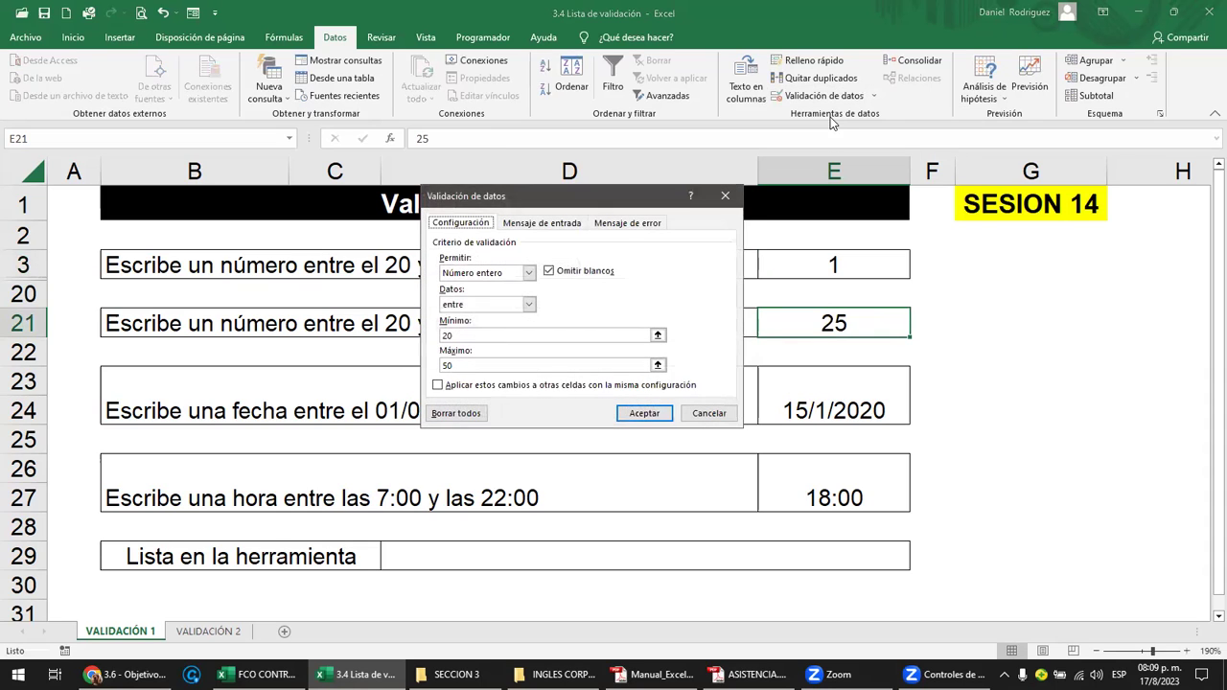
left_click(464, 415)
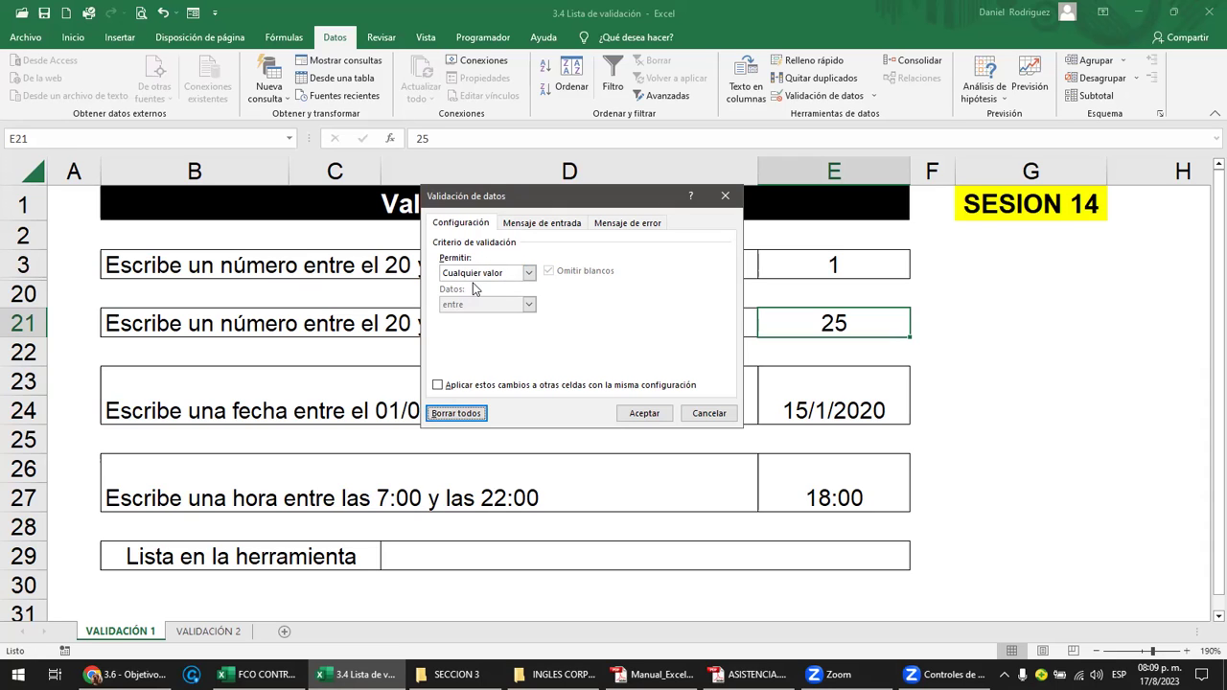
left_click(652, 416)
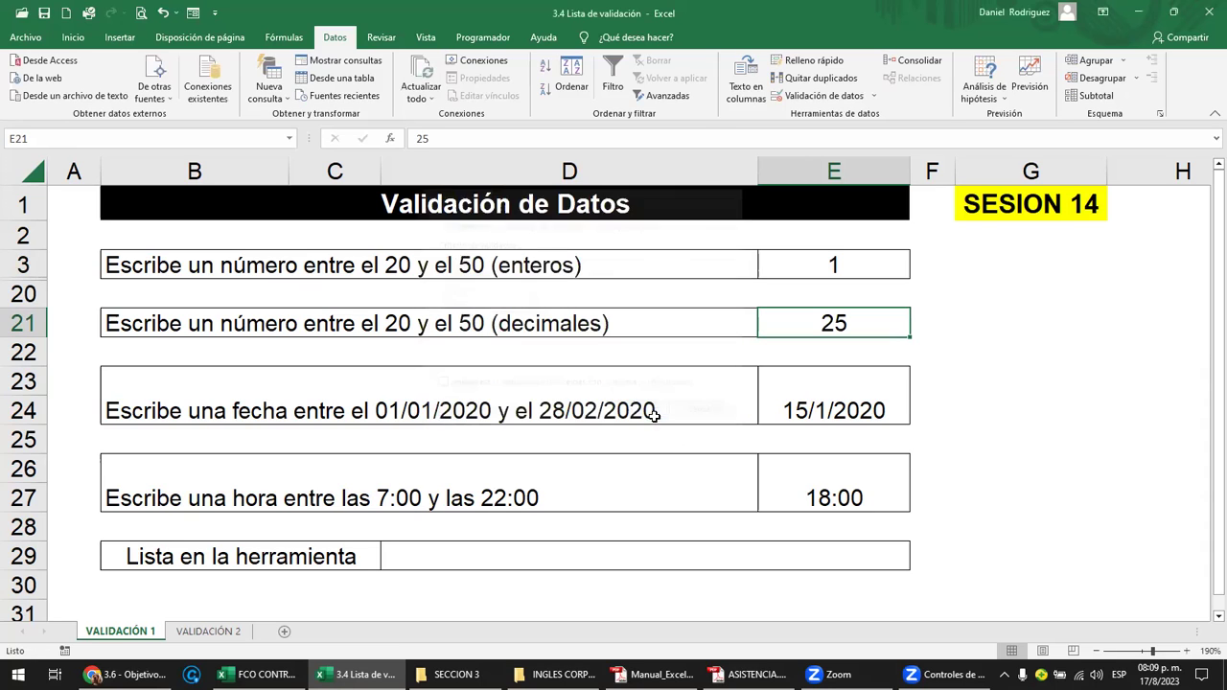
Step: Remove the date-range validation rule from the date answer cell
left_click(825, 407)
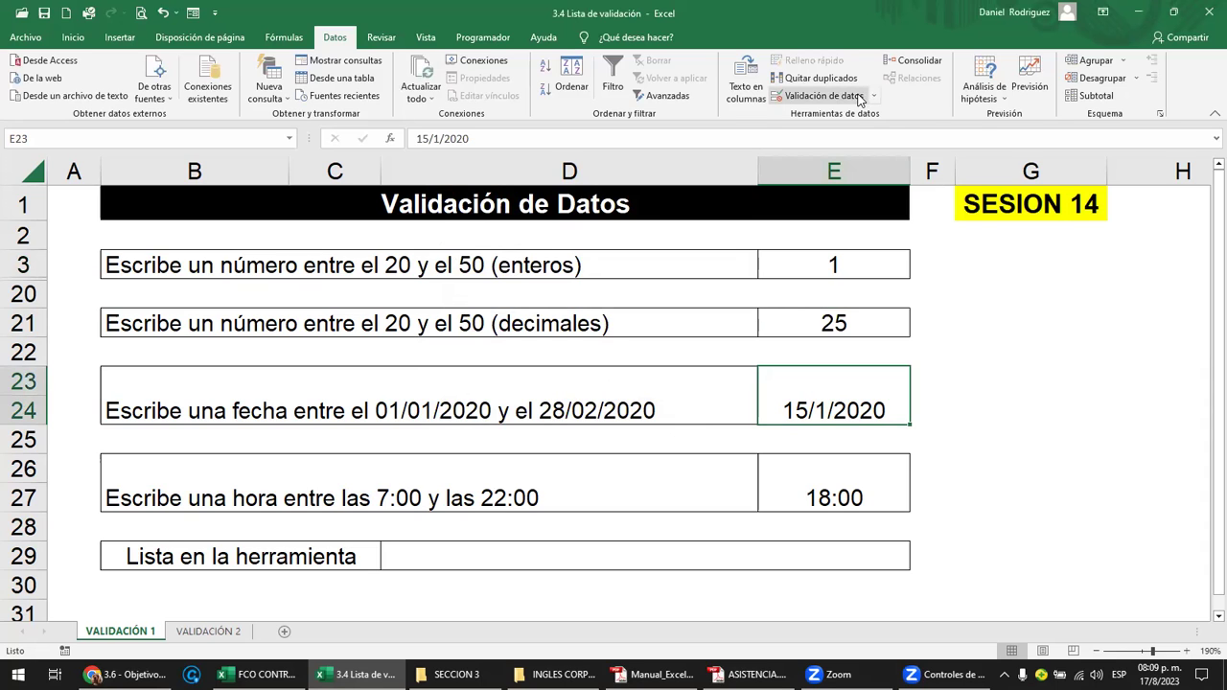
left_click(873, 96)
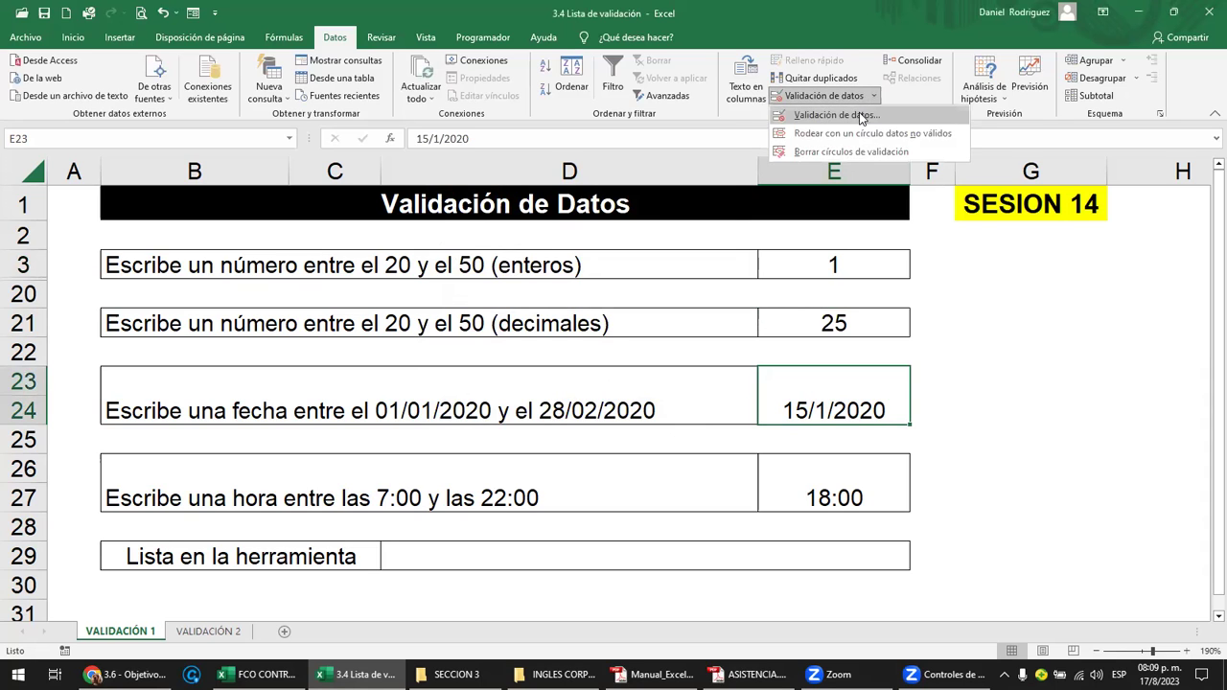
left_click(863, 115)
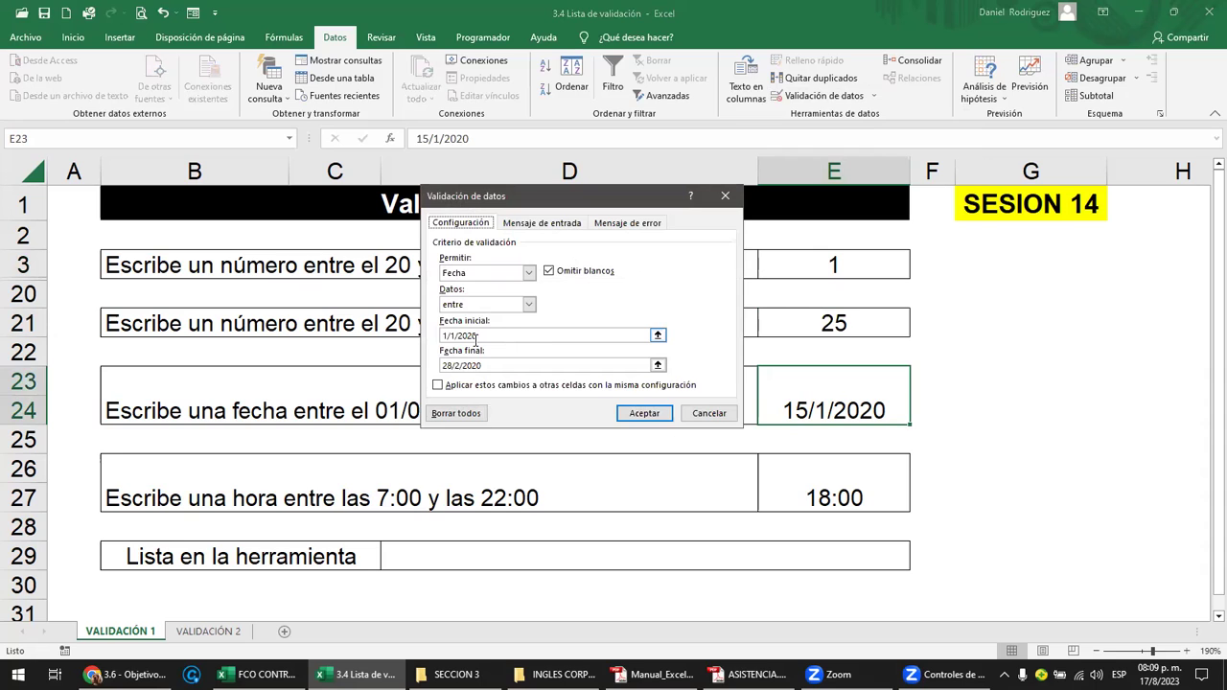
left_click(456, 414)
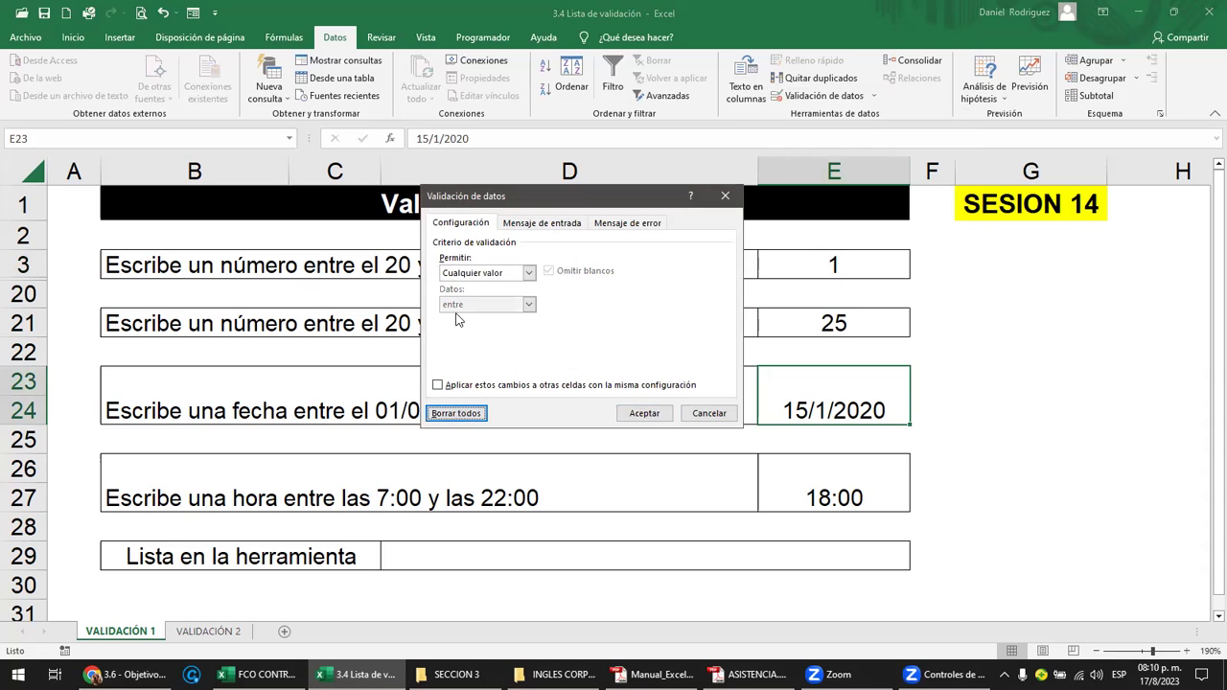
left_click(641, 413)
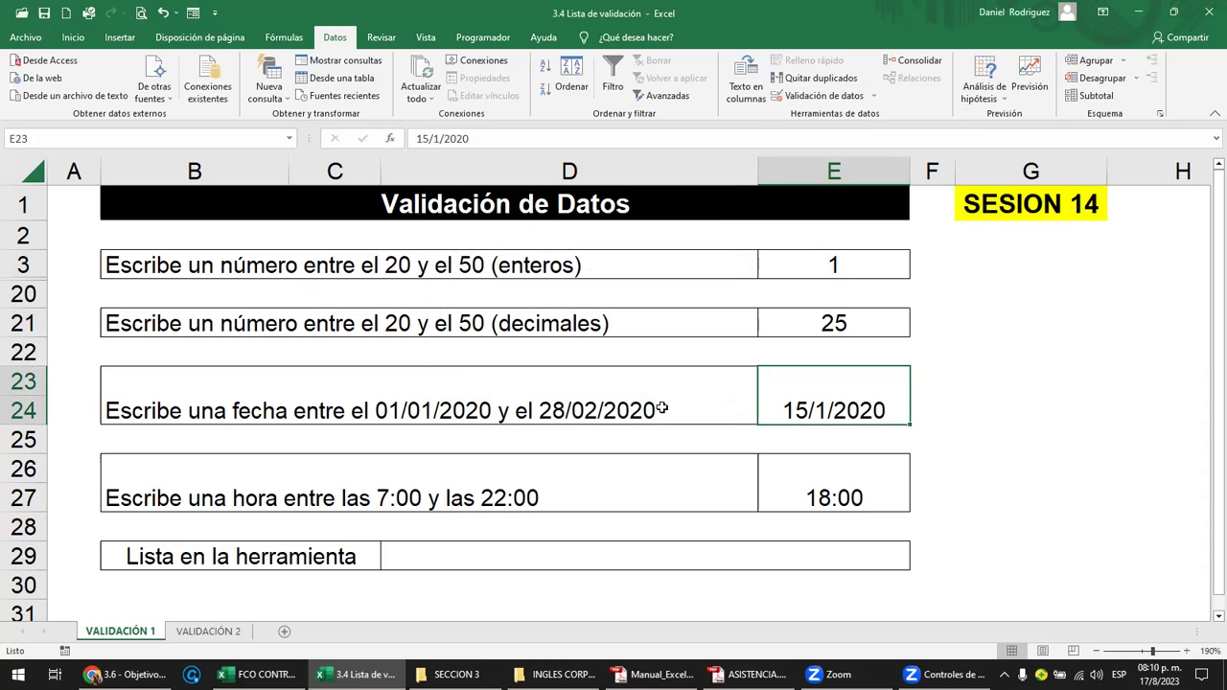
Step: Apply Borrar todos to the time answer cell's 07:00–22:00 validation rule
left_click(815, 478)
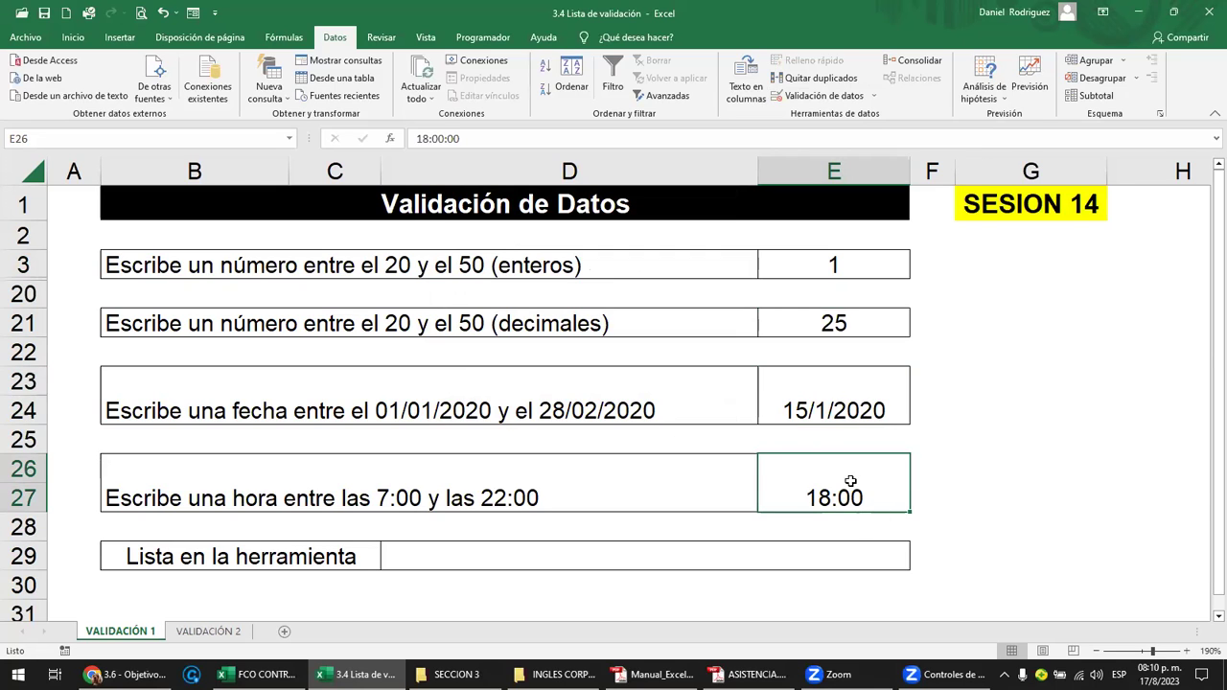
left_click(873, 96)
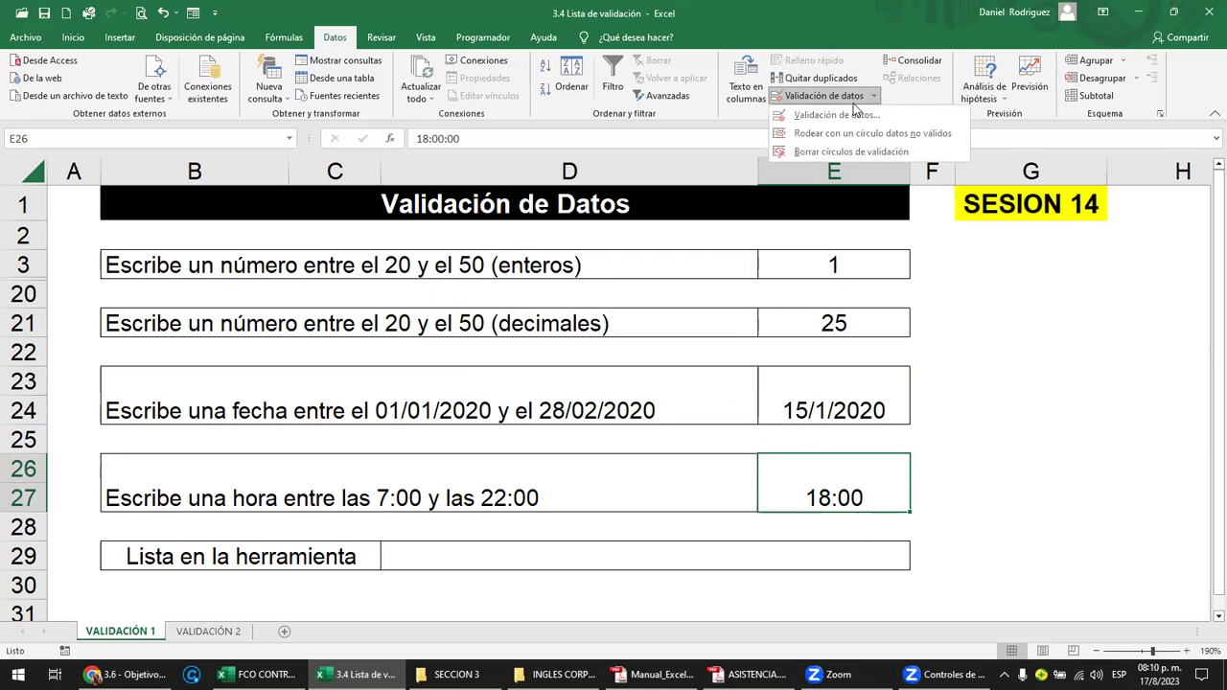
left_click(811, 116)
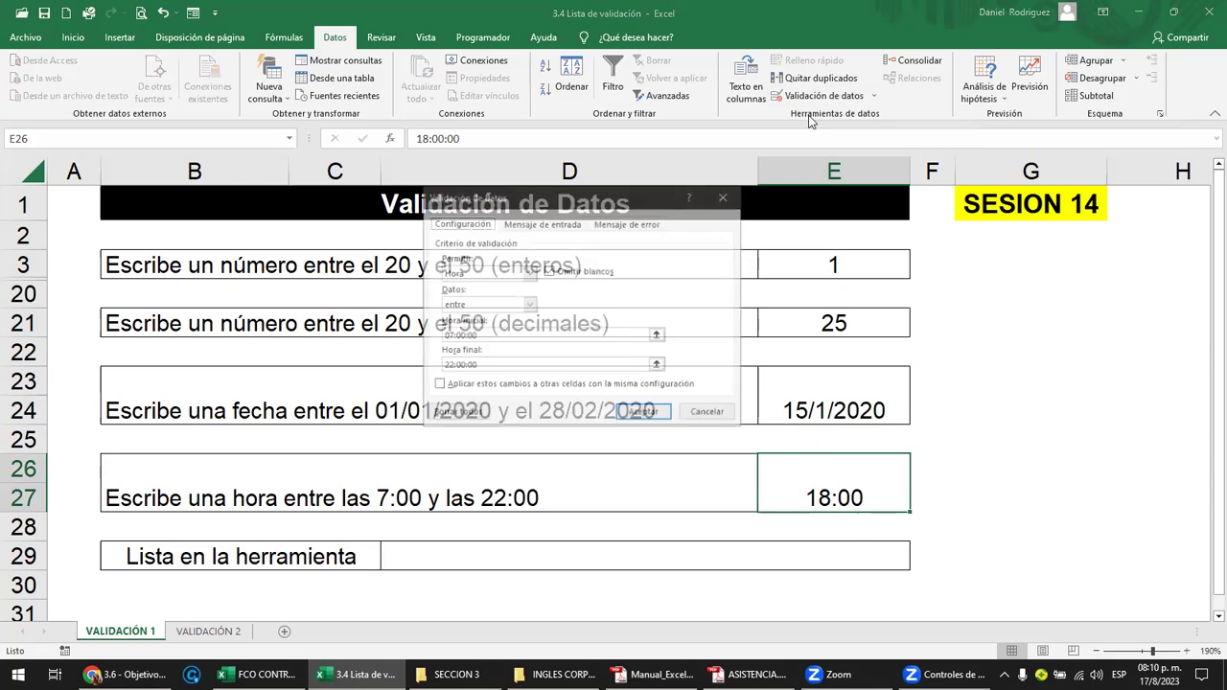
left_click(448, 413)
left_click(644, 414)
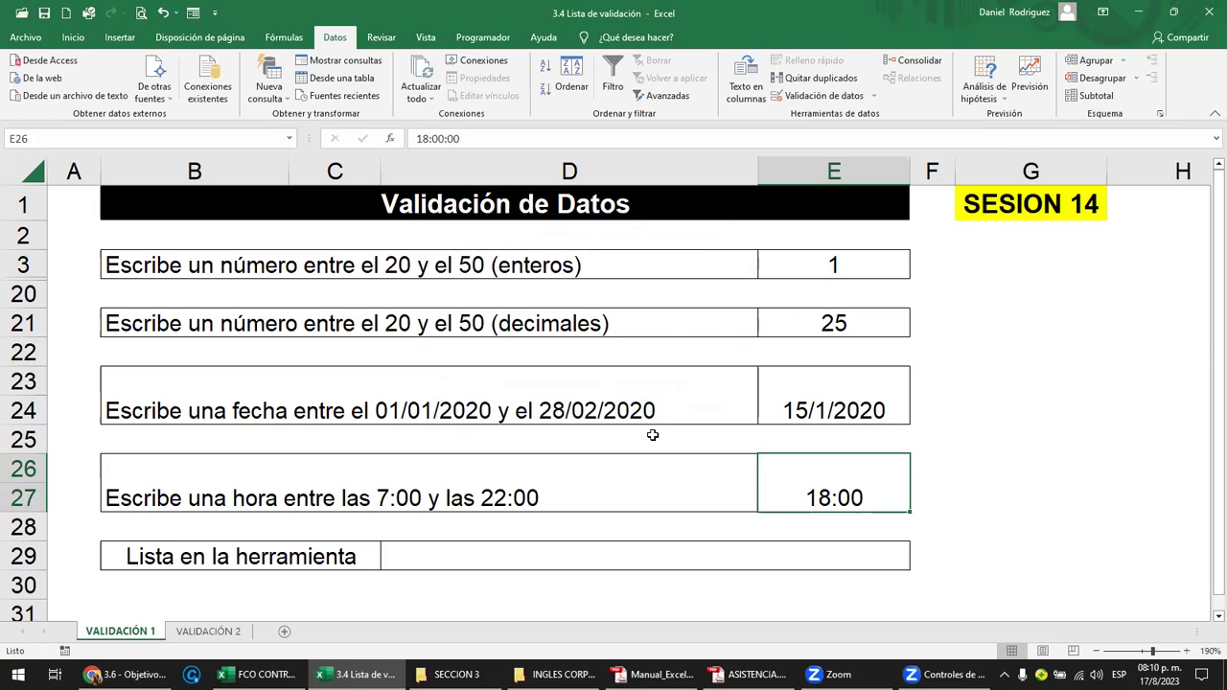
Step: Check the row 29 list cell's validation settings and close them unchanged
left_click(564, 559)
left_click(873, 97)
left_click(858, 115)
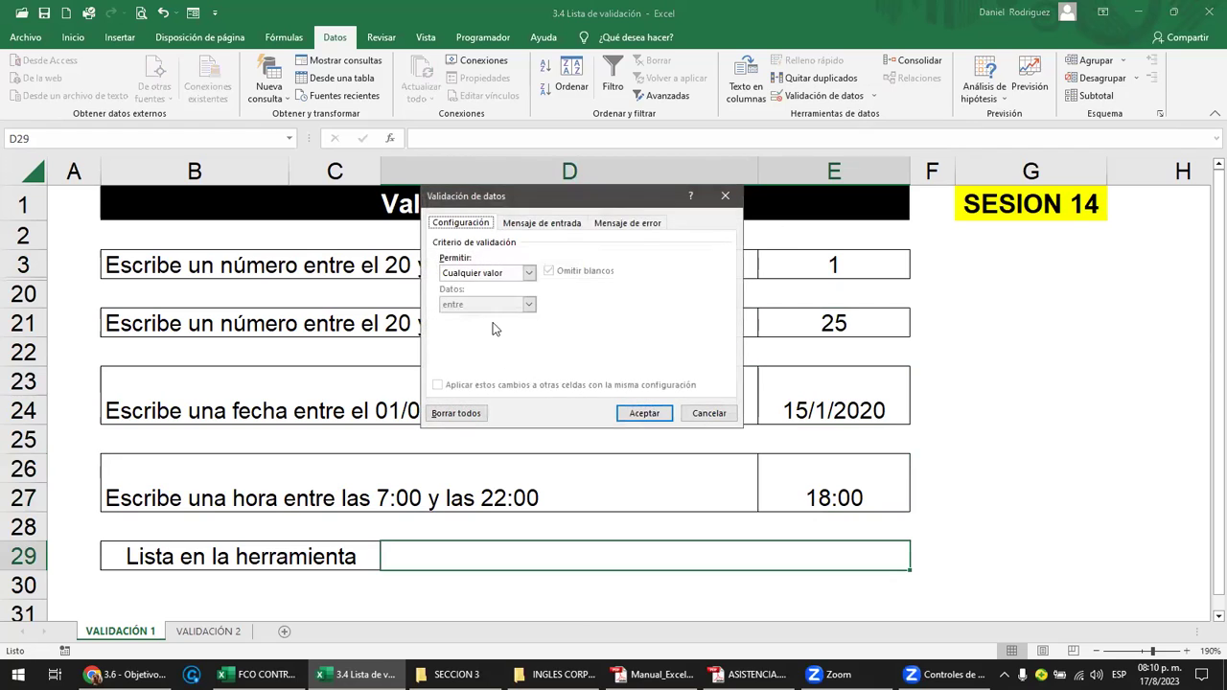
left_click(710, 414)
left_click(1031, 439)
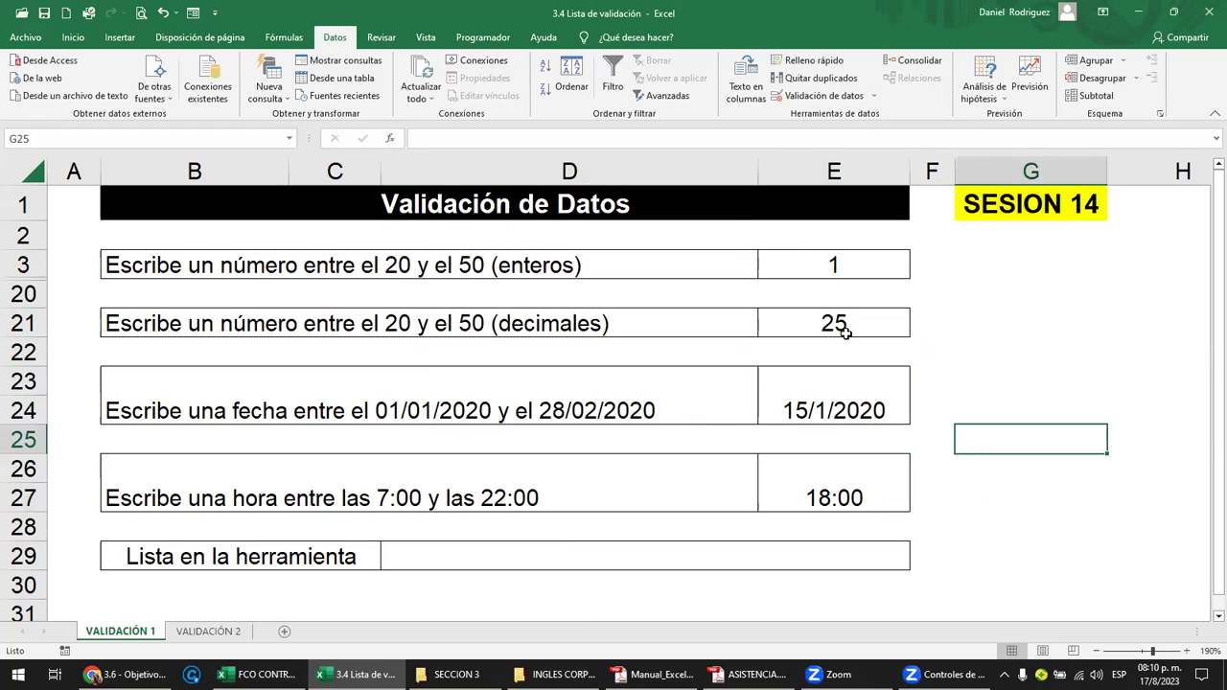
Step: Delete the answers in E3:E27, then undo to restore them
left_click_drag(834, 259, 820, 493)
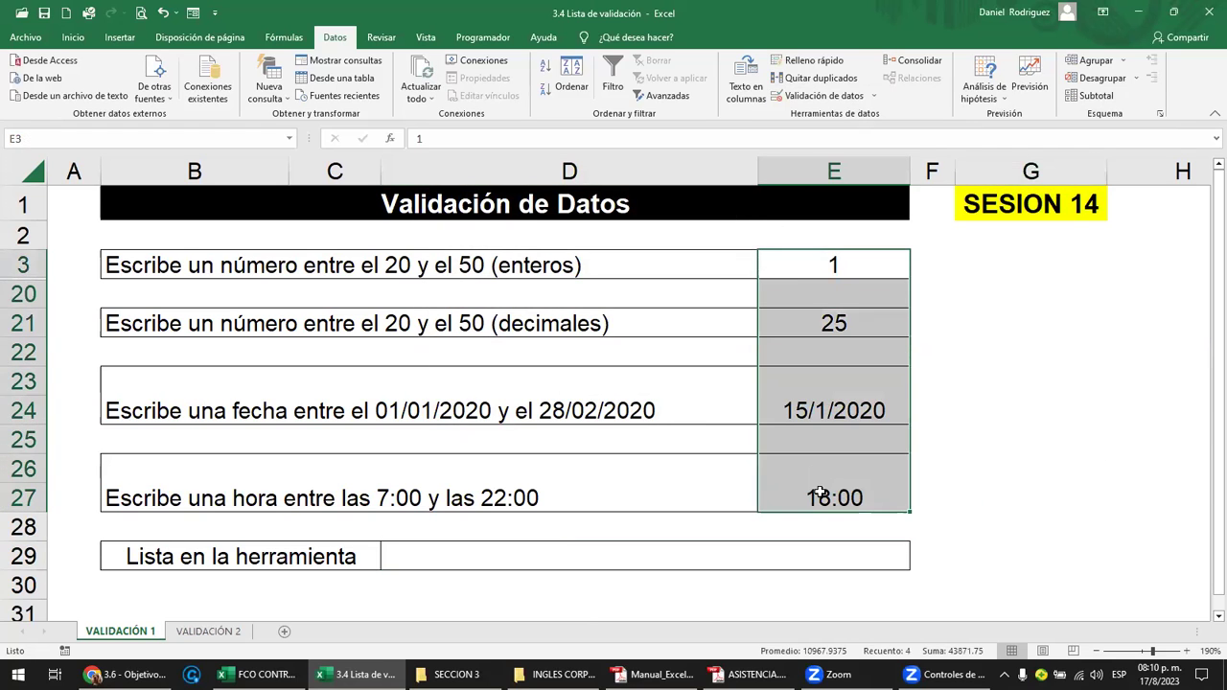
key("Delete")
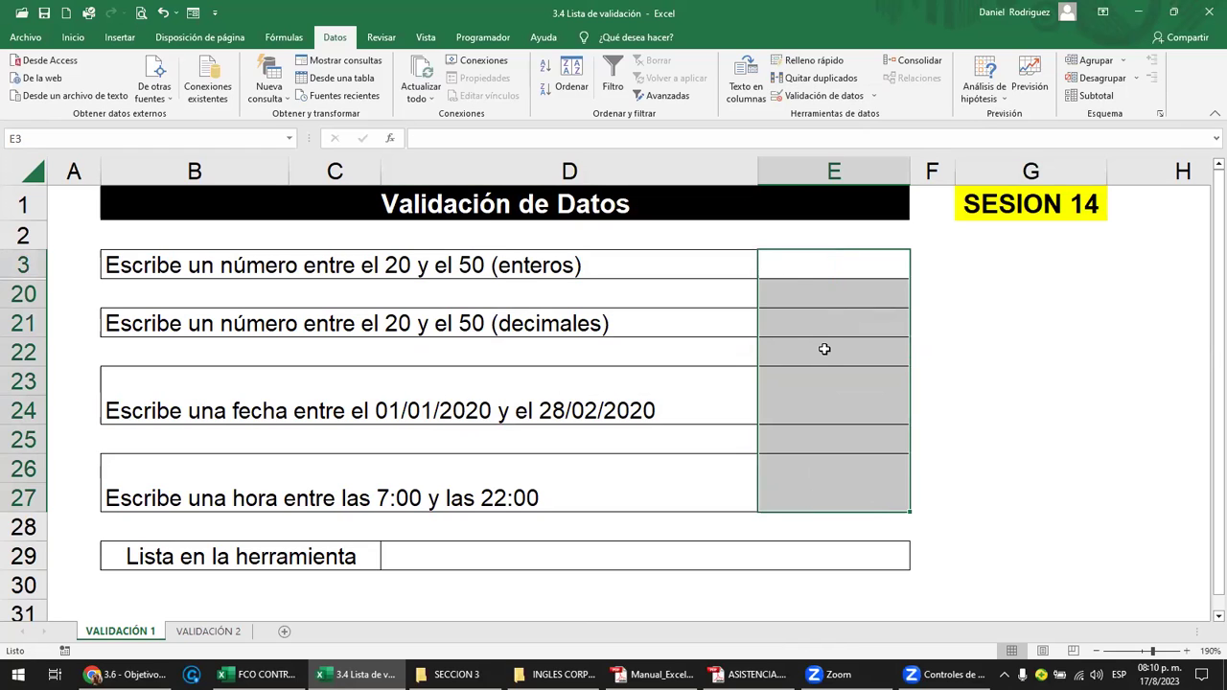
key("ctrl+z")
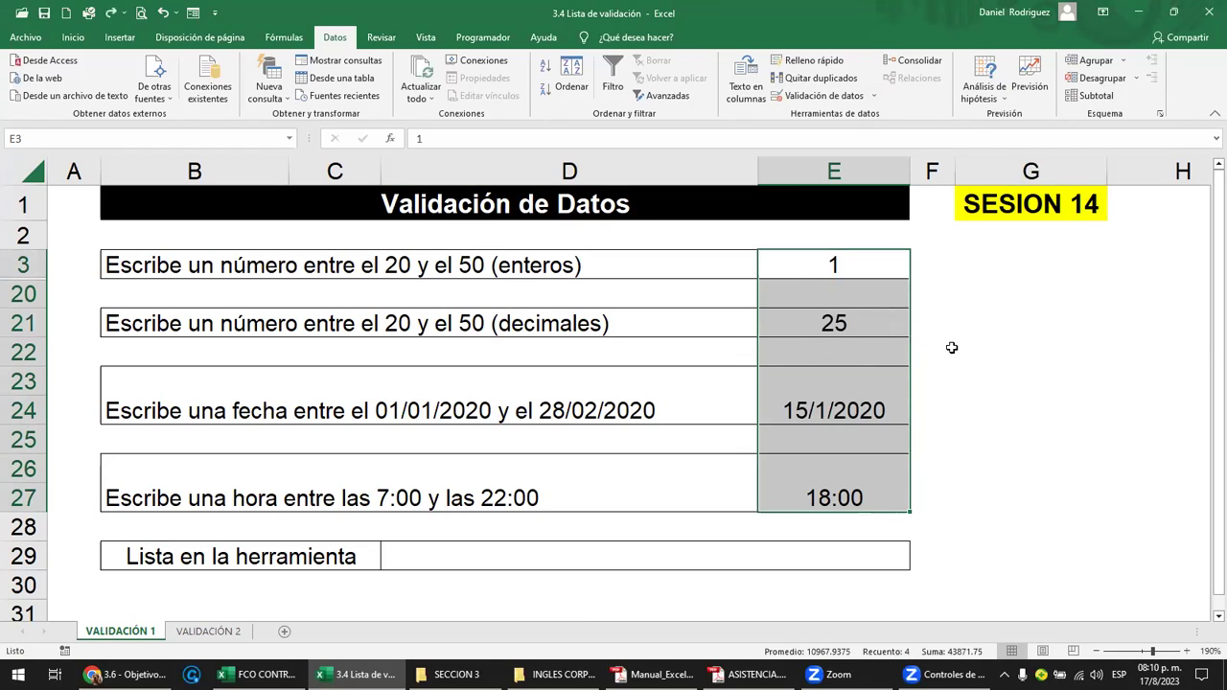
left_click(959, 351)
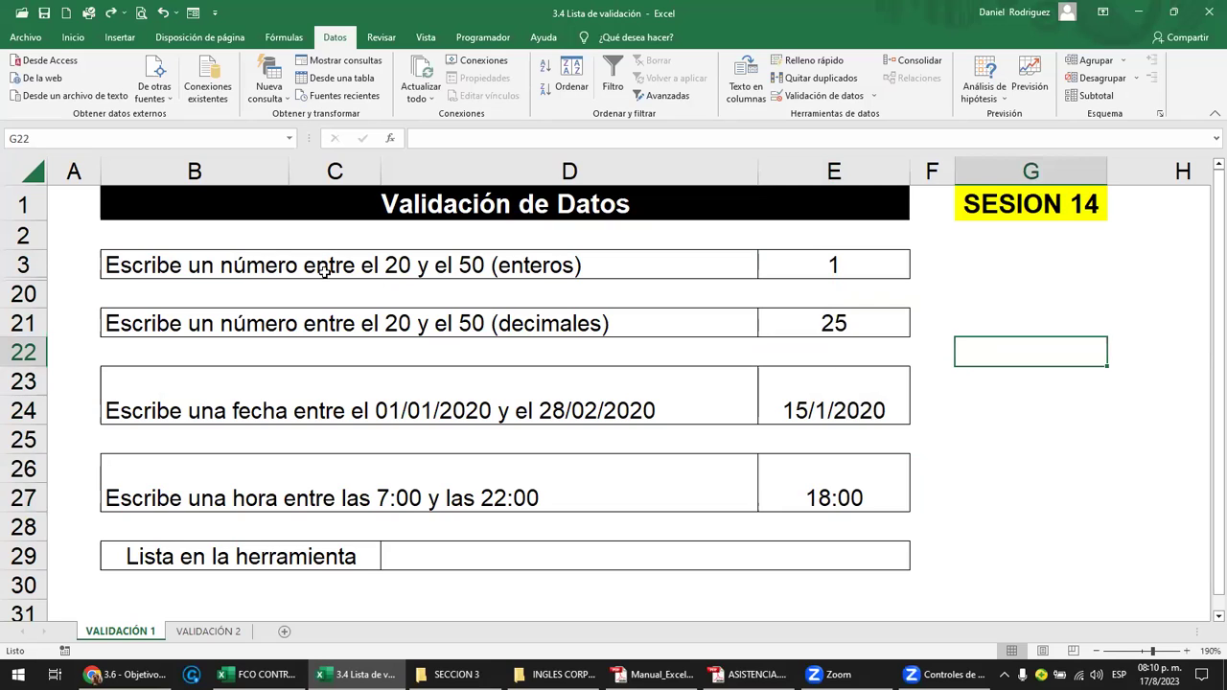
Step: Enter 11 as the answer in E3
left_click(286, 268)
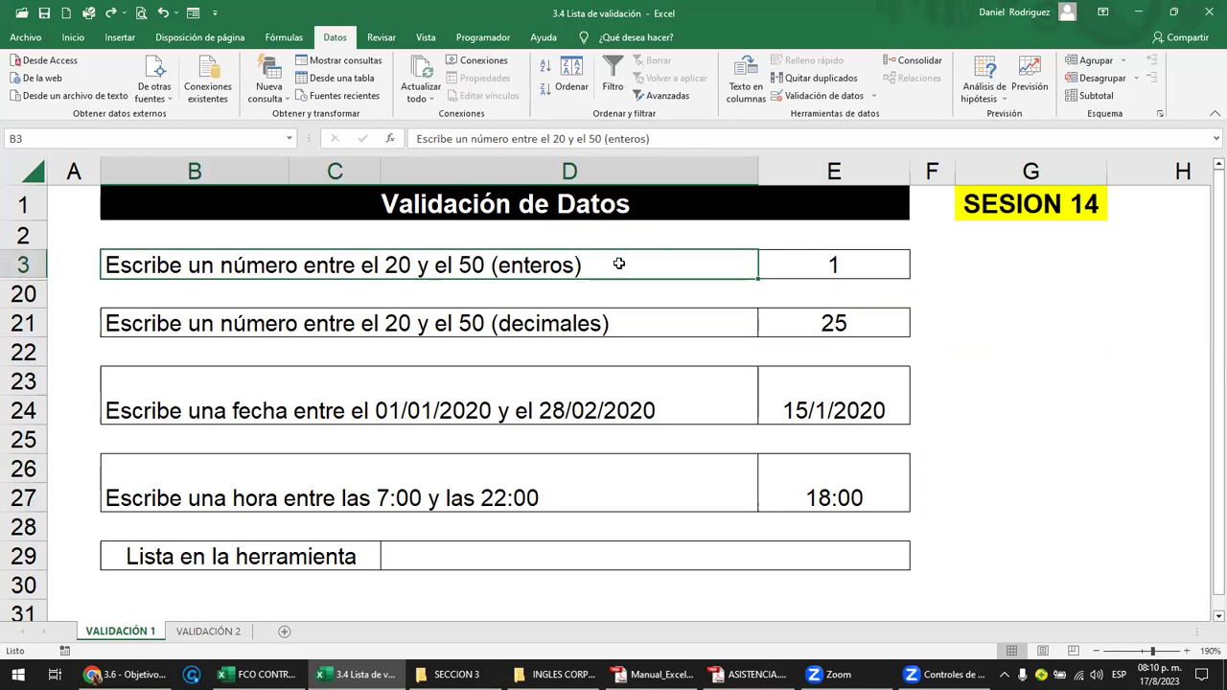
left_click(822, 268)
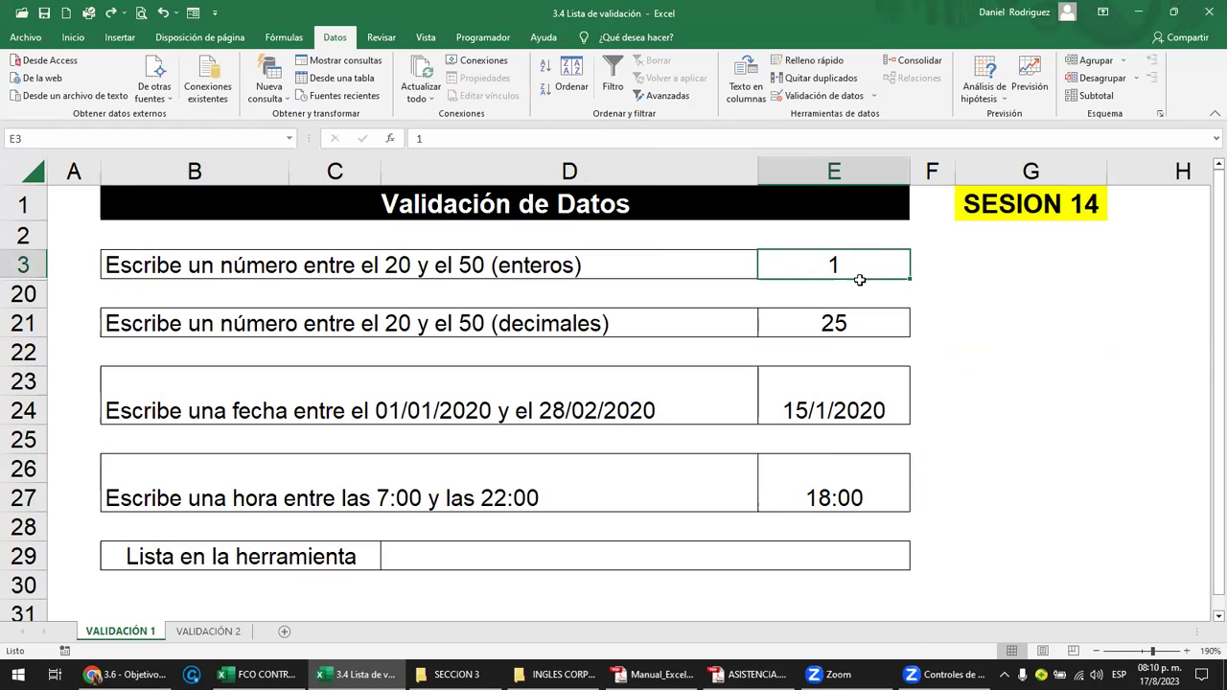
type("11")
key("Return")
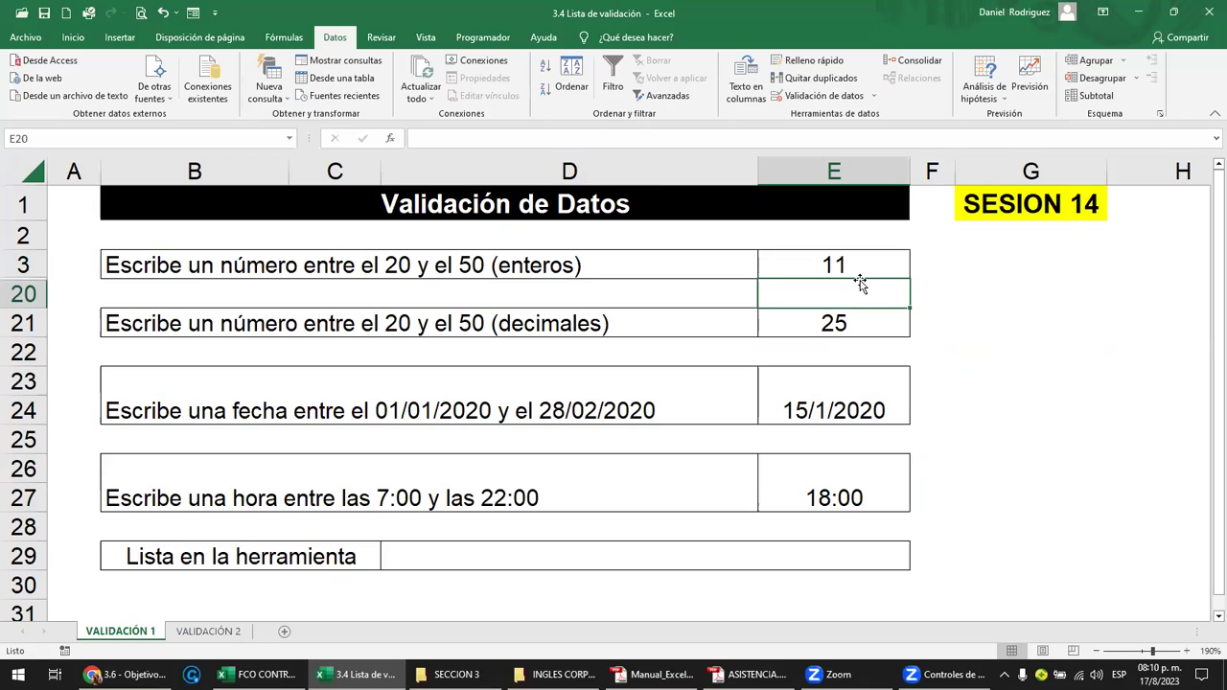
Step: Delete the value in E3 so the cell is blank, and reselect it
left_click(553, 263)
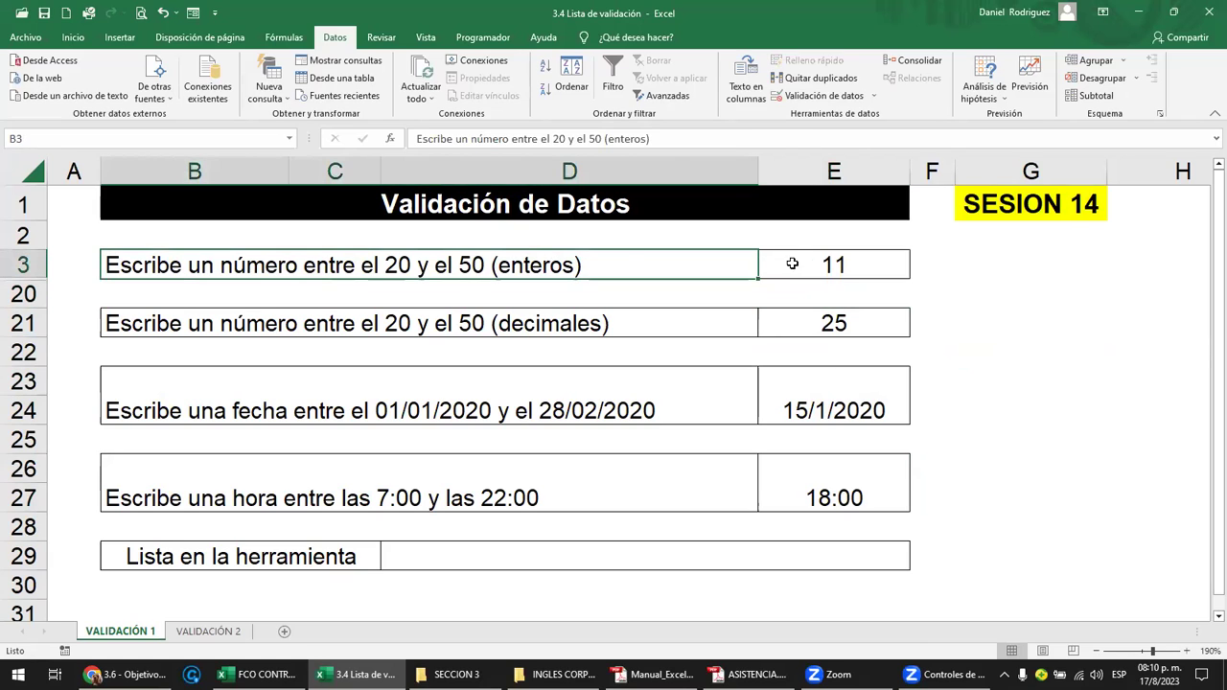
left_click(825, 264)
key("Delete")
left_click(963, 305)
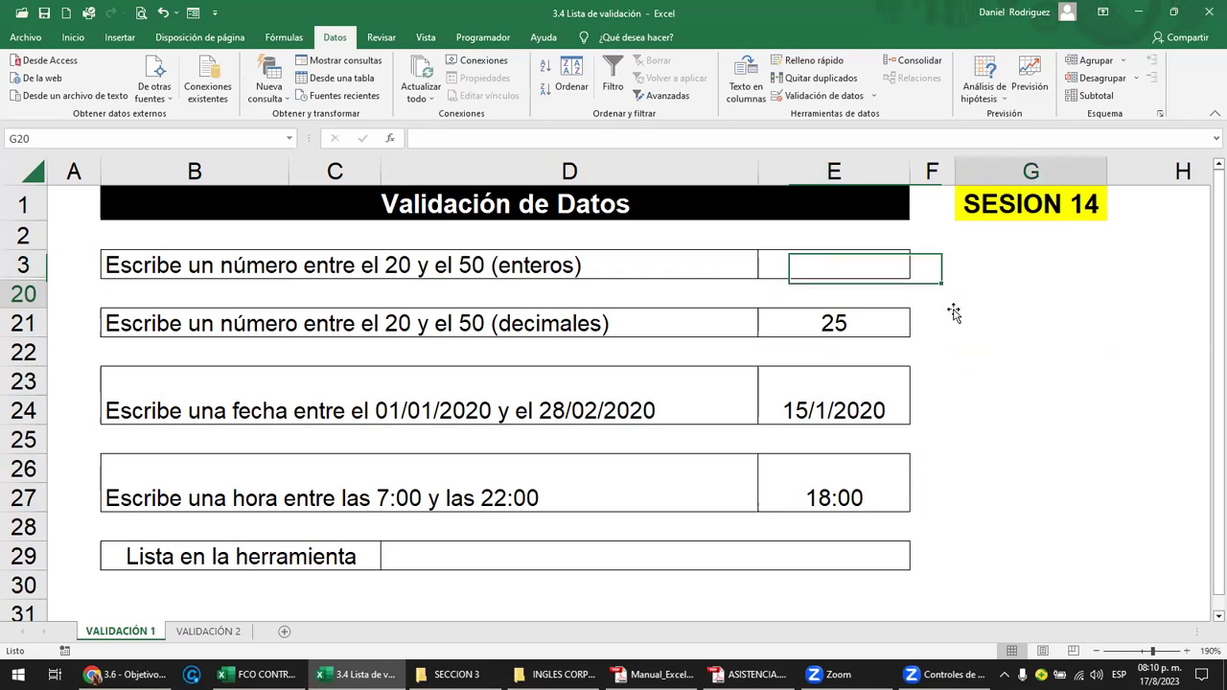
left_click(819, 265)
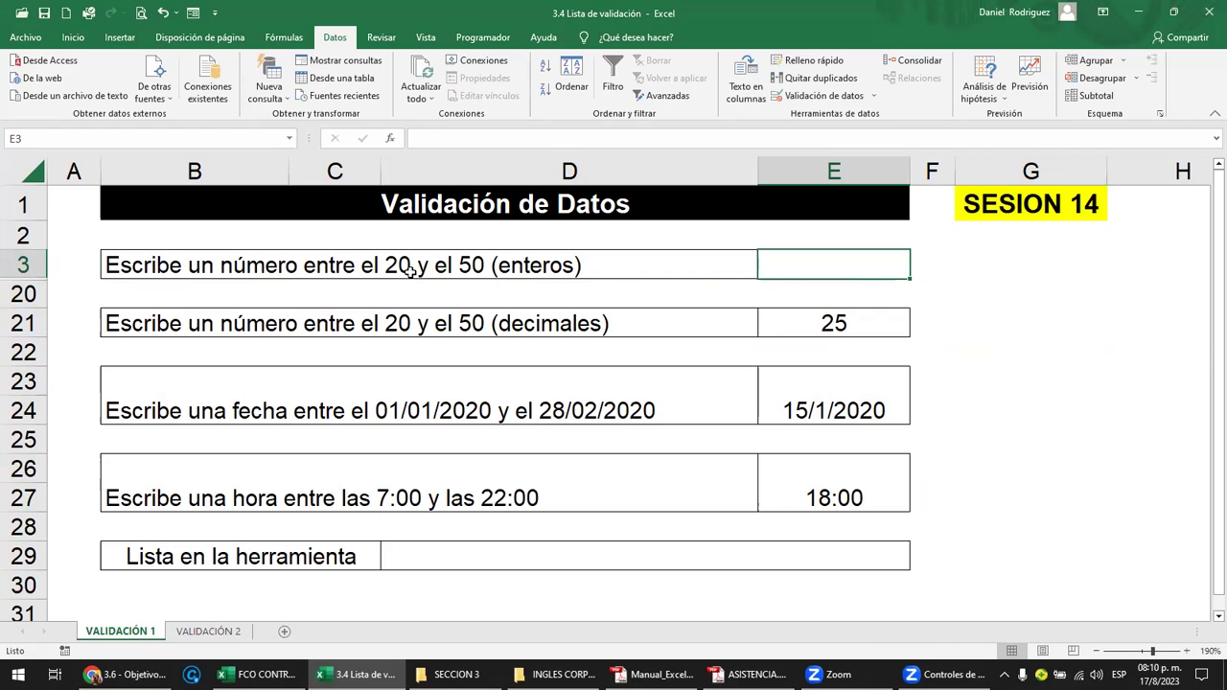
left_click(1078, 317)
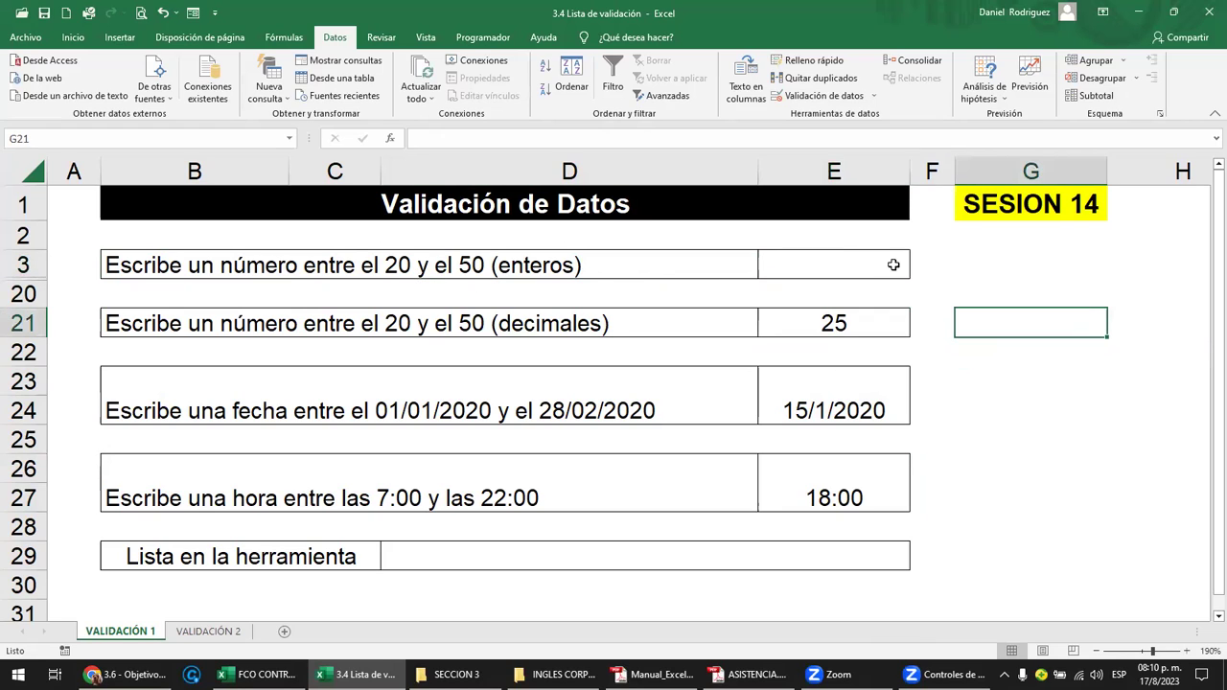
left_click(863, 261)
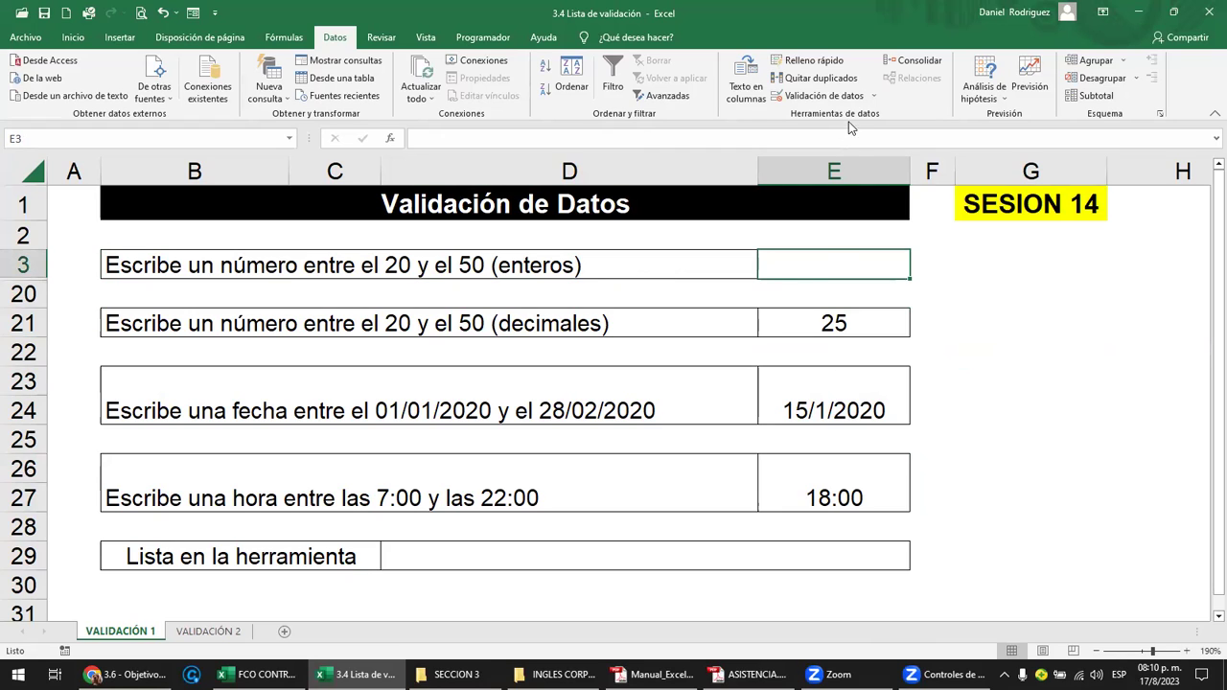
Step: Open E3's Validación de datos settings and set Permitir to Número entero
left_click(873, 98)
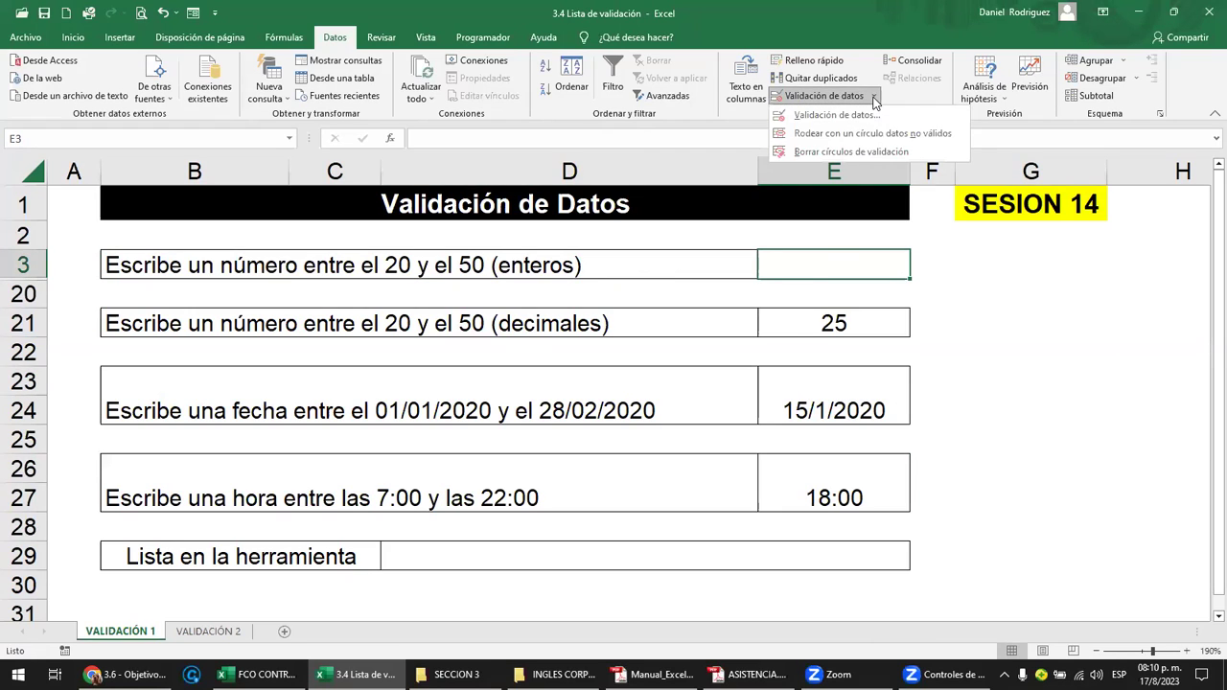
left_click(327, 40)
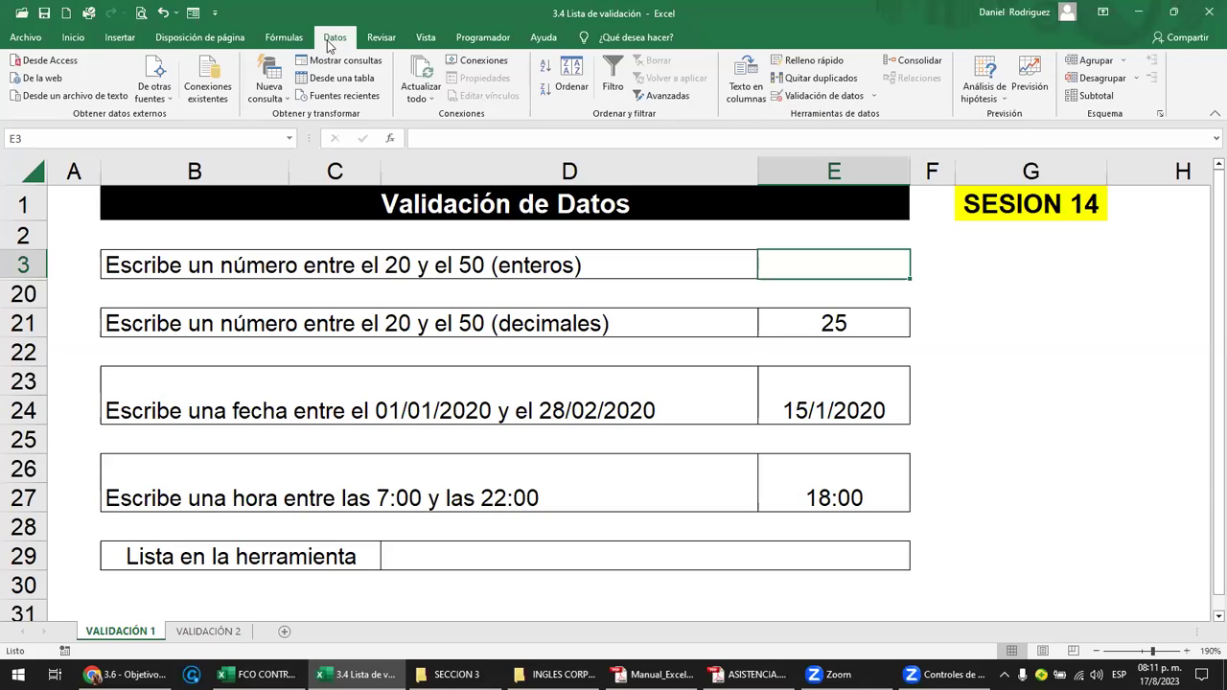
left_click(875, 97)
left_click(845, 115)
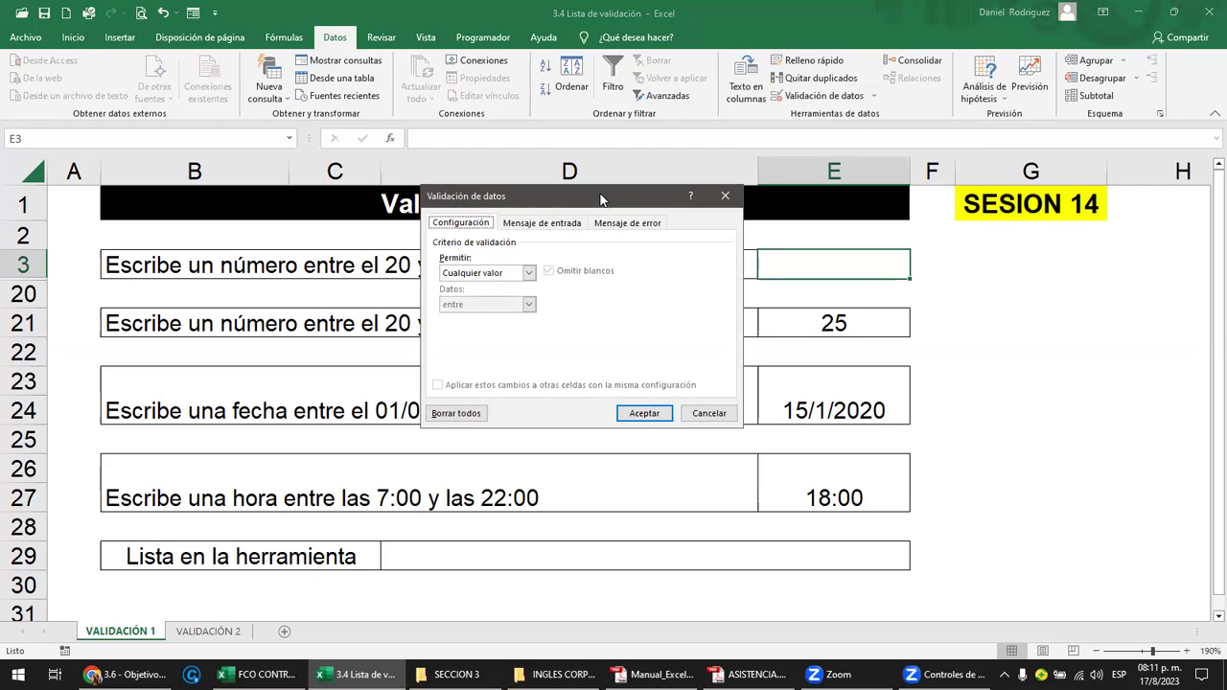
left_click_drag(602, 198, 608, 158)
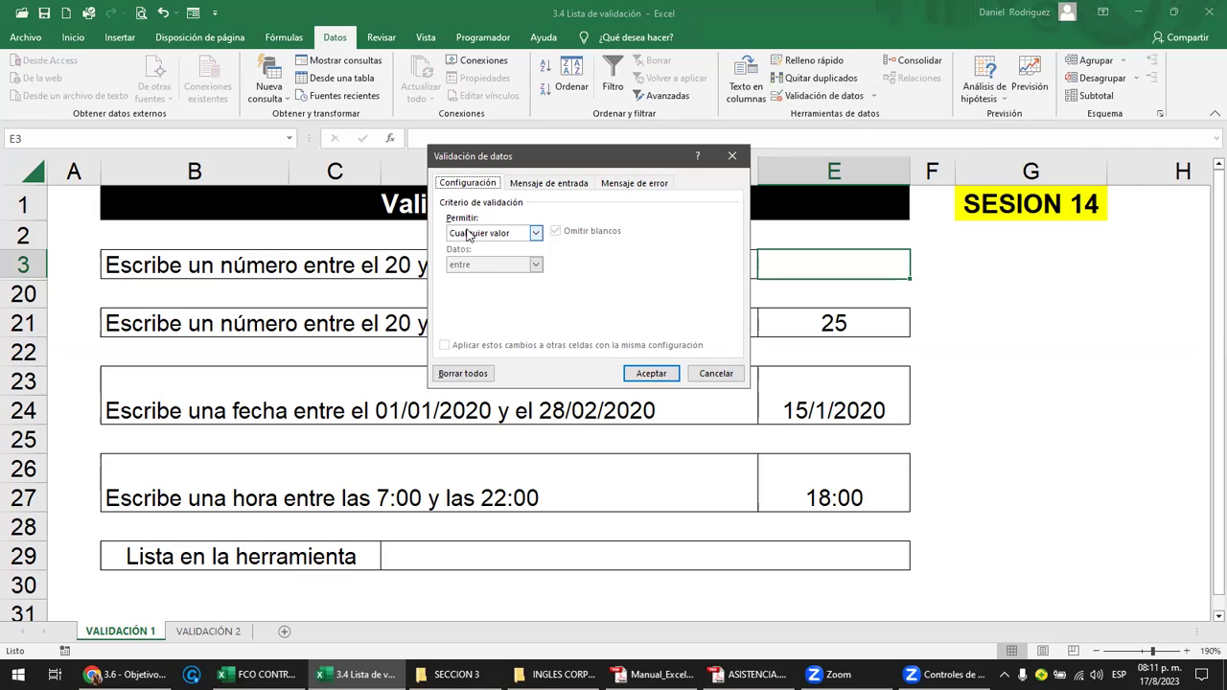
left_click(533, 235)
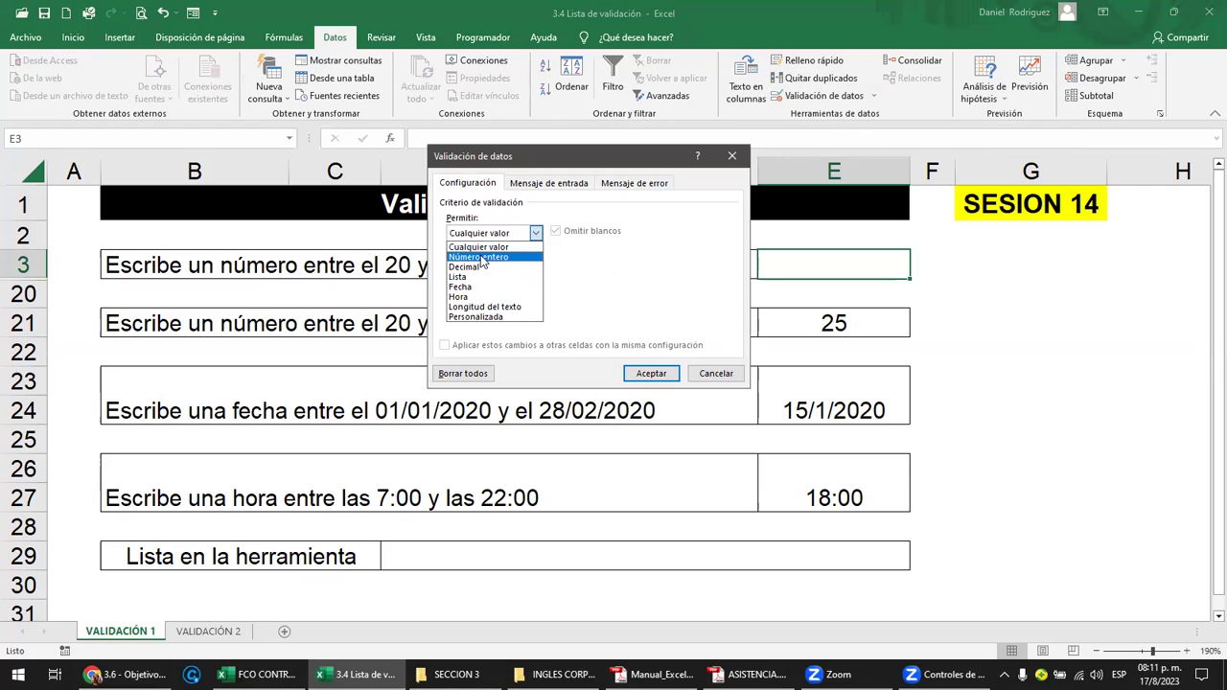
left_click(482, 259)
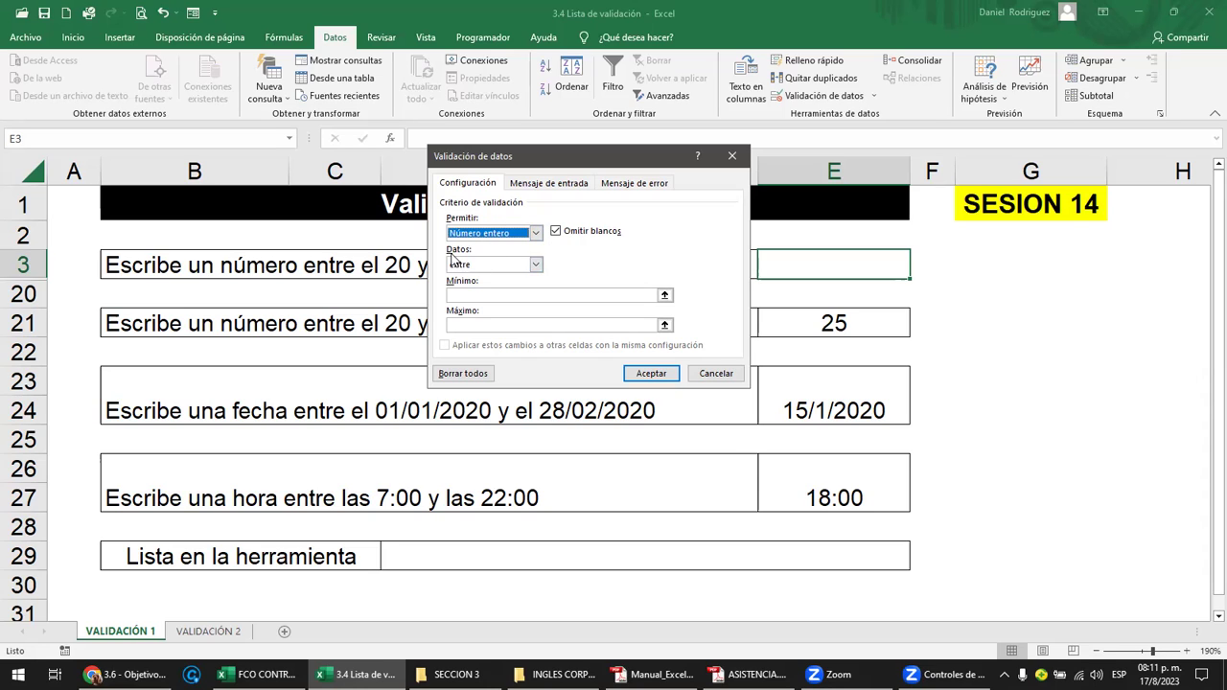
Step: Set the condition to entre with Mínimo 10 and Máximo 20, and apply the rule
left_click(480, 265)
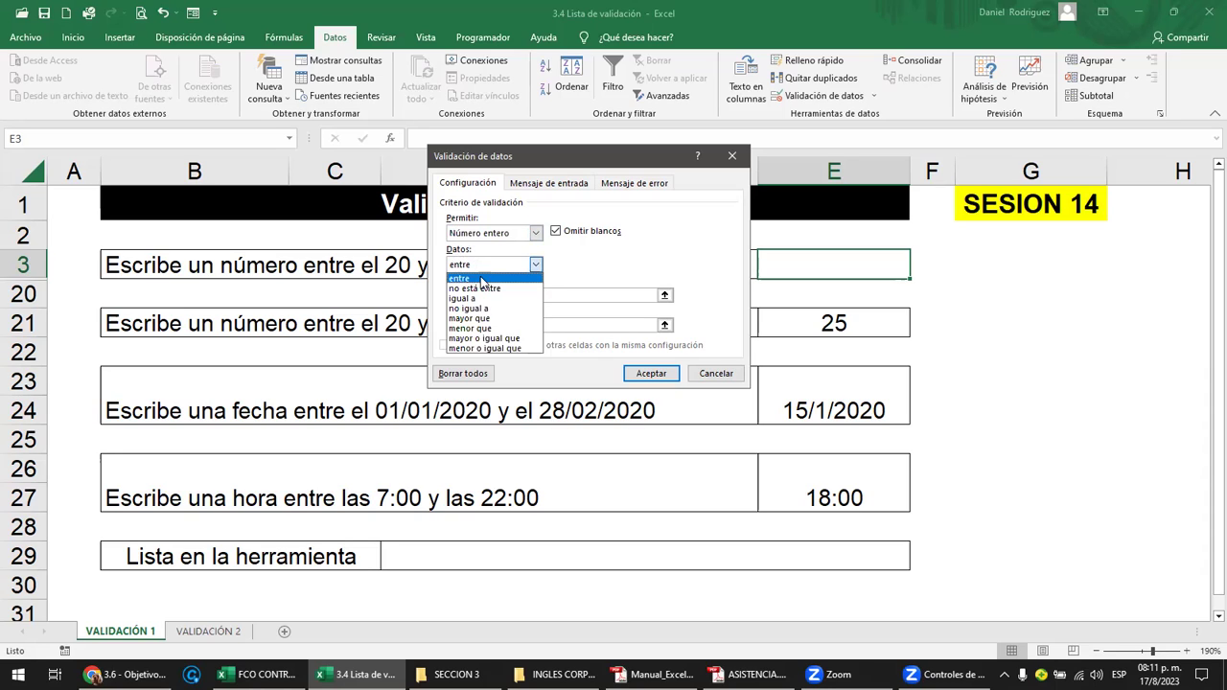
left_click(463, 280)
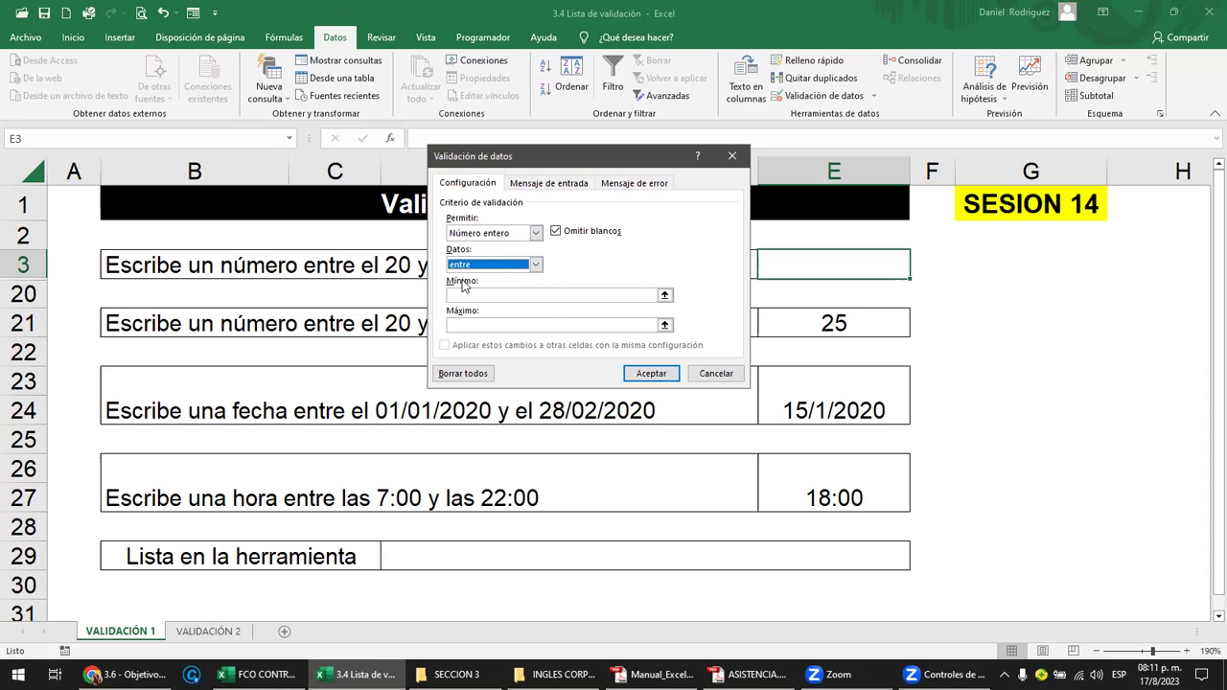
left_click(535, 265)
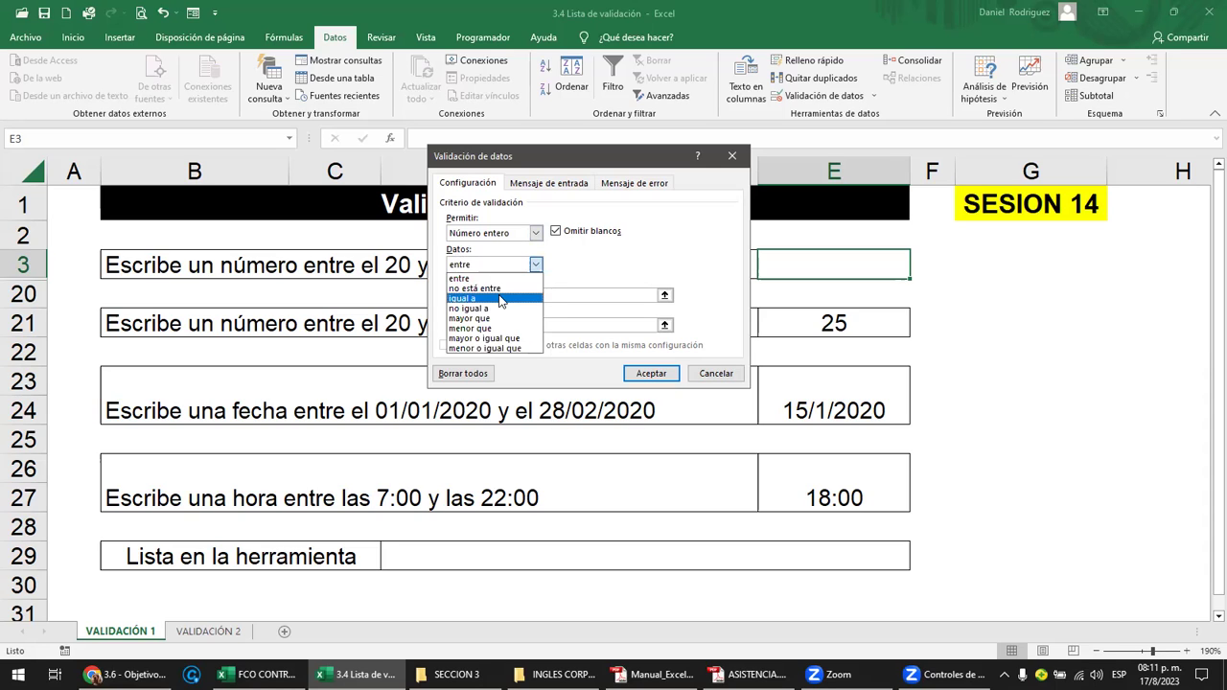
left_click(499, 299)
left_click(535, 265)
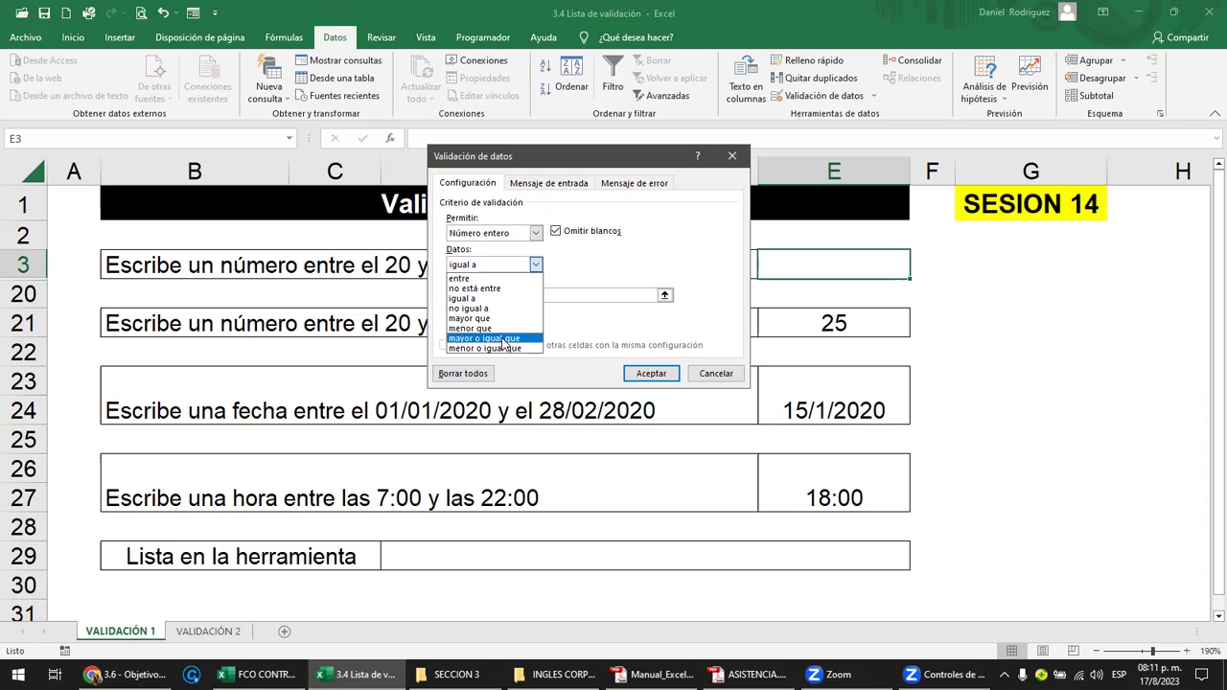
left_click(474, 280)
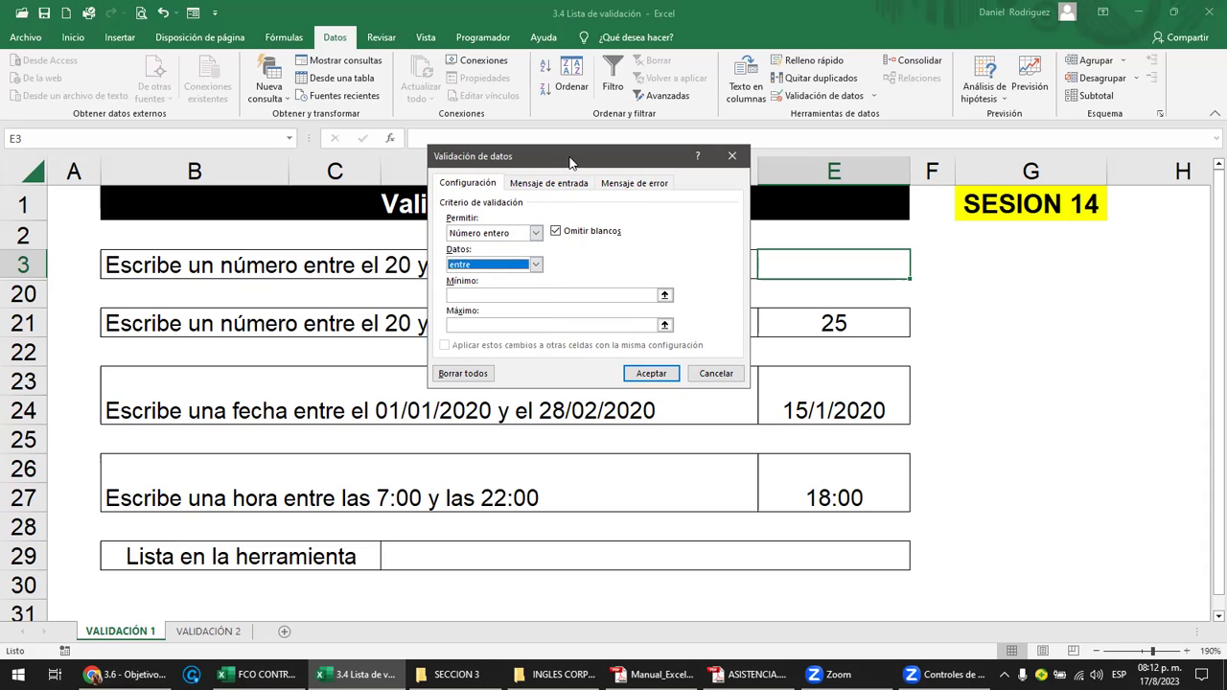
left_click_drag(570, 160, 502, 306)
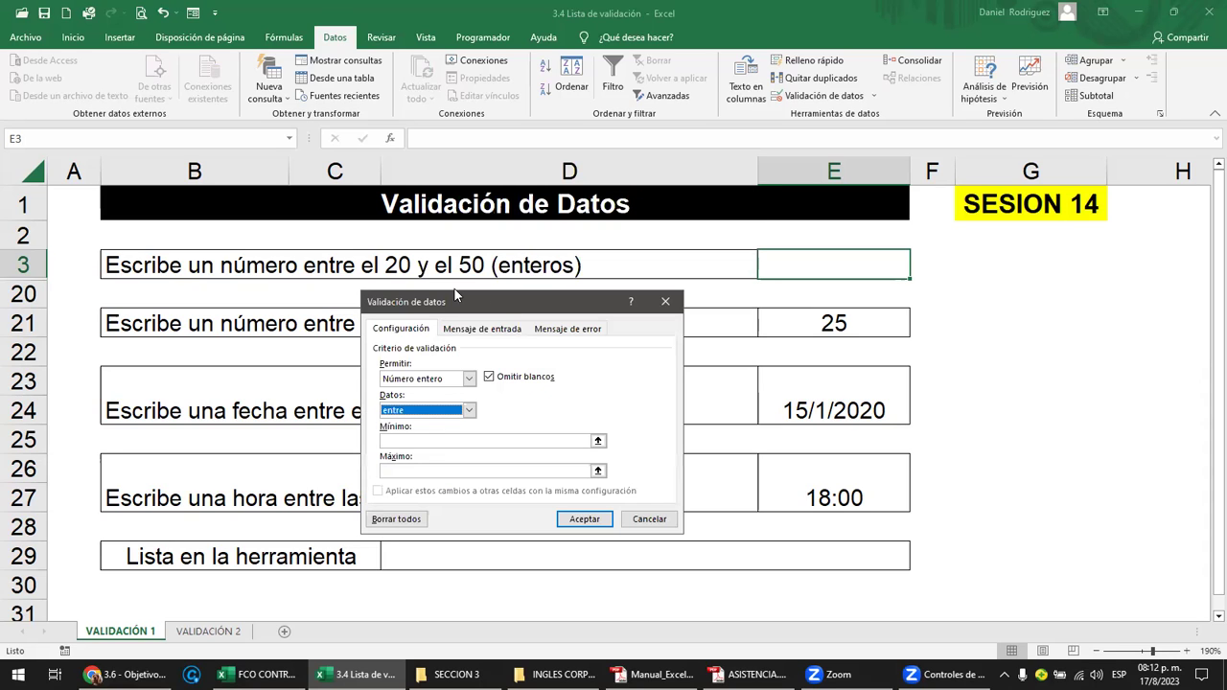
left_click(394, 440)
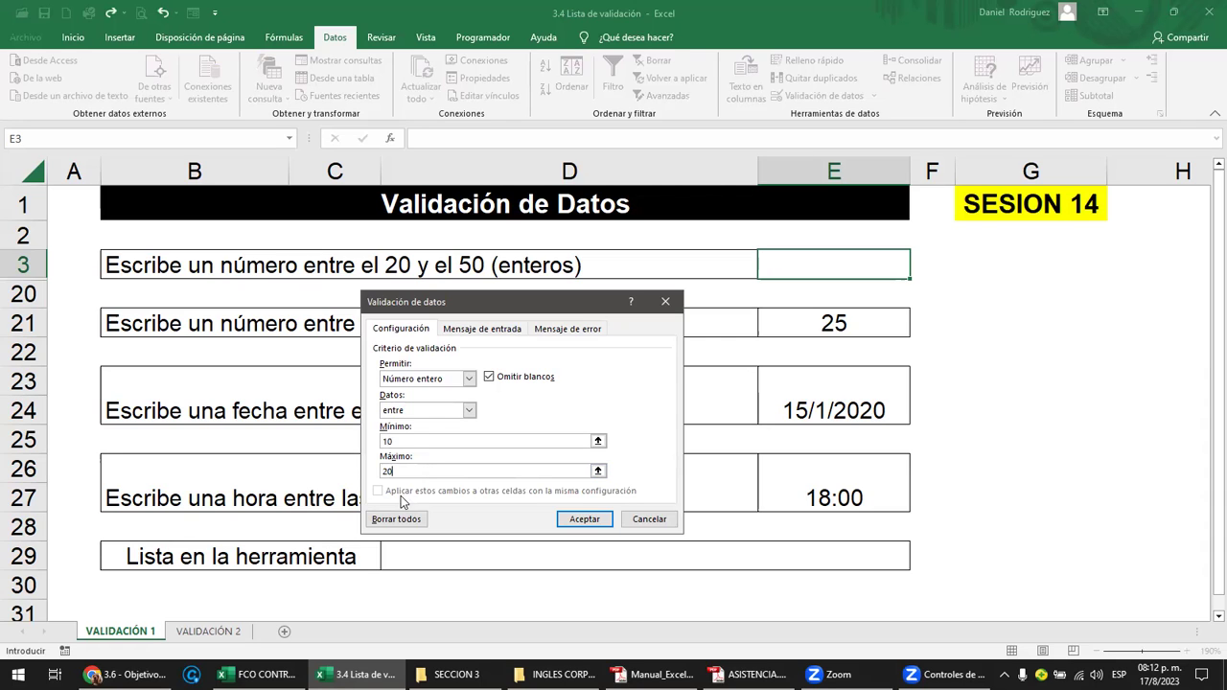
left_click(573, 518)
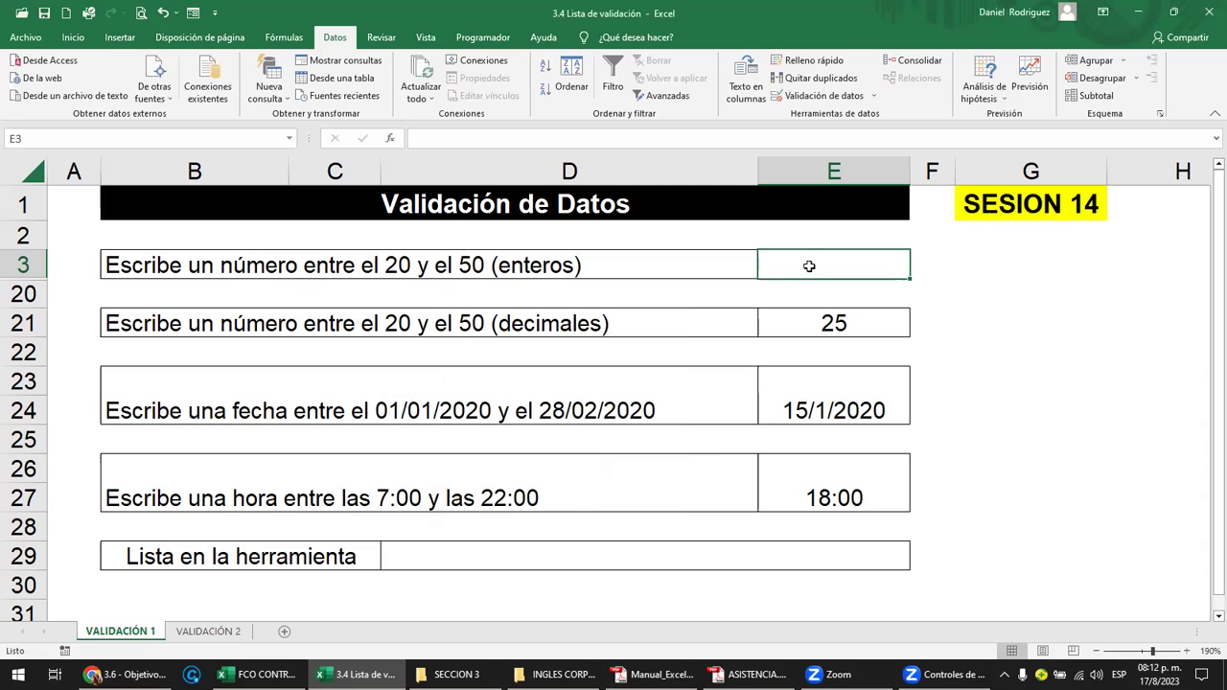
Step: Enter 1 in E3 three times, cancelling each rejection so the cell stays blank
type("1")
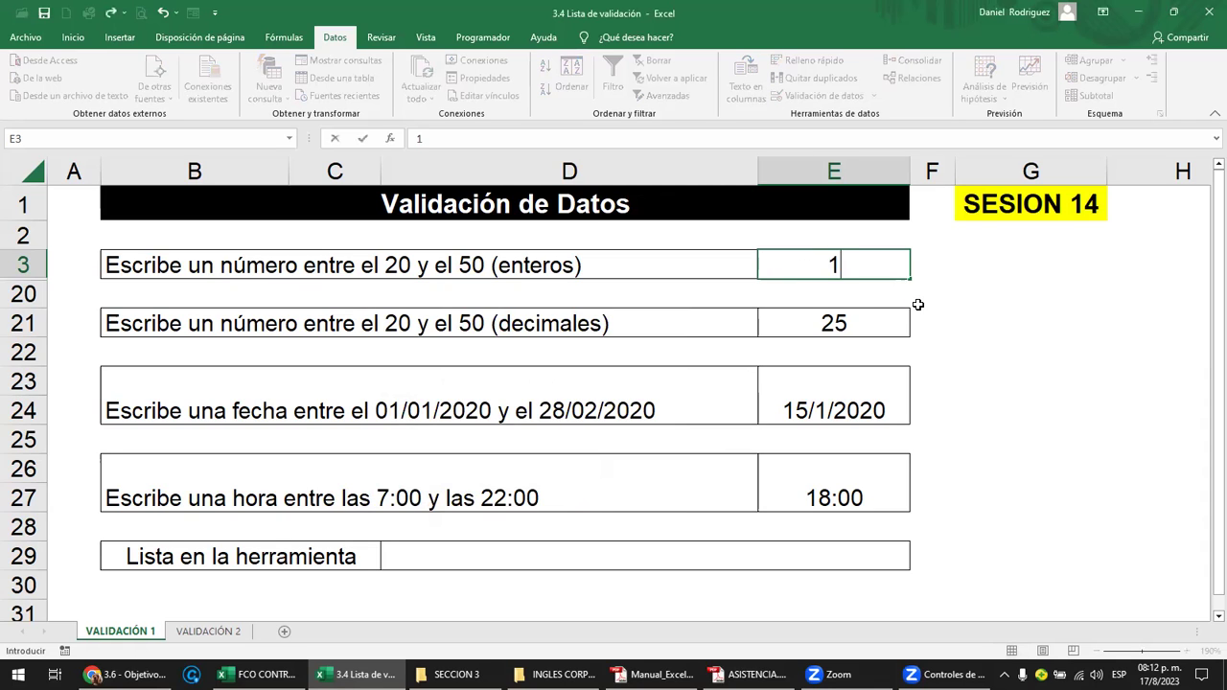
key("Return")
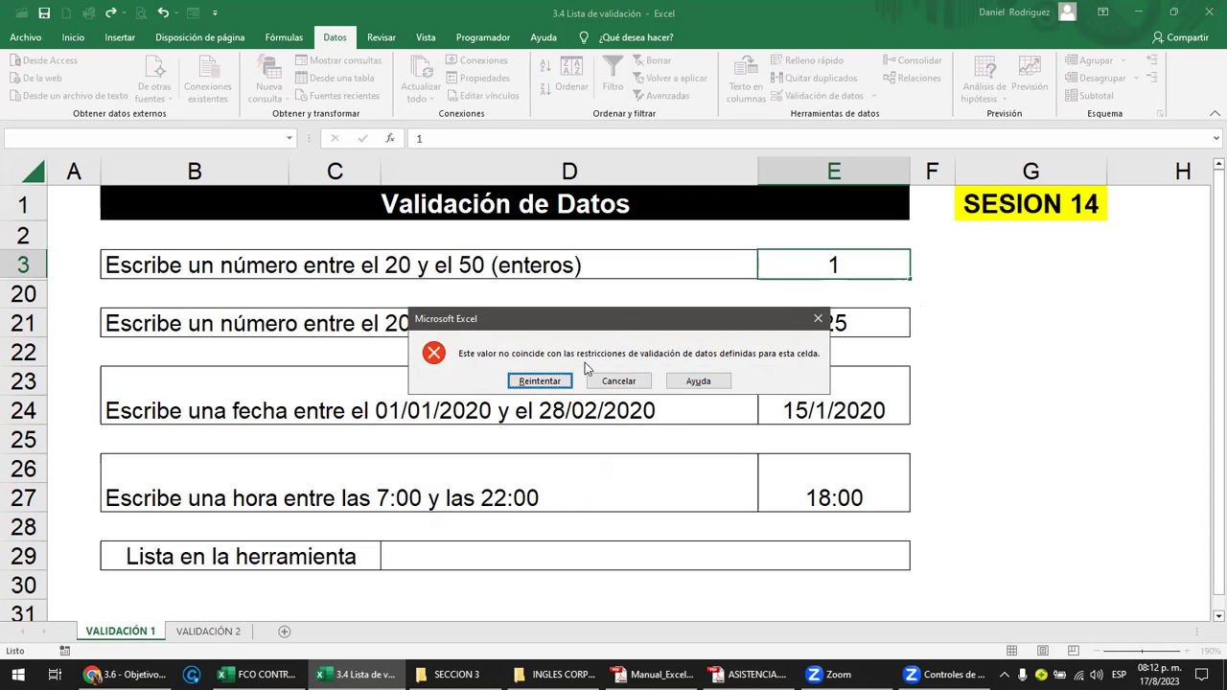
left_click(686, 387)
left_click(619, 384)
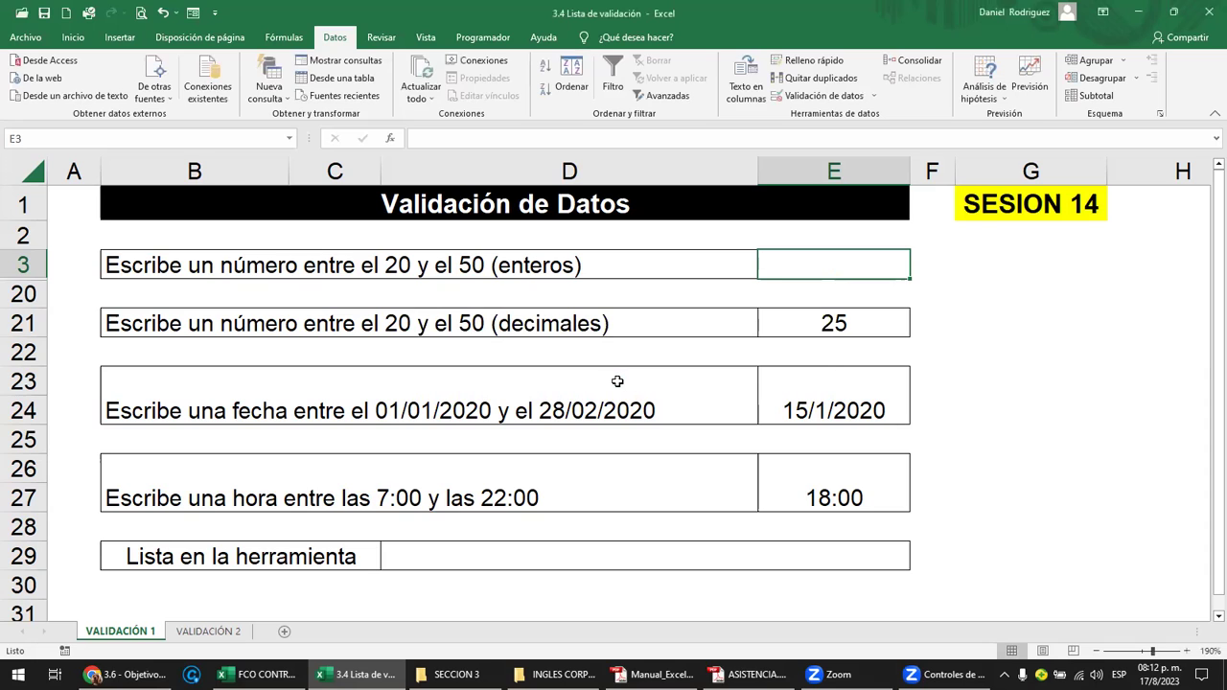
type("1")
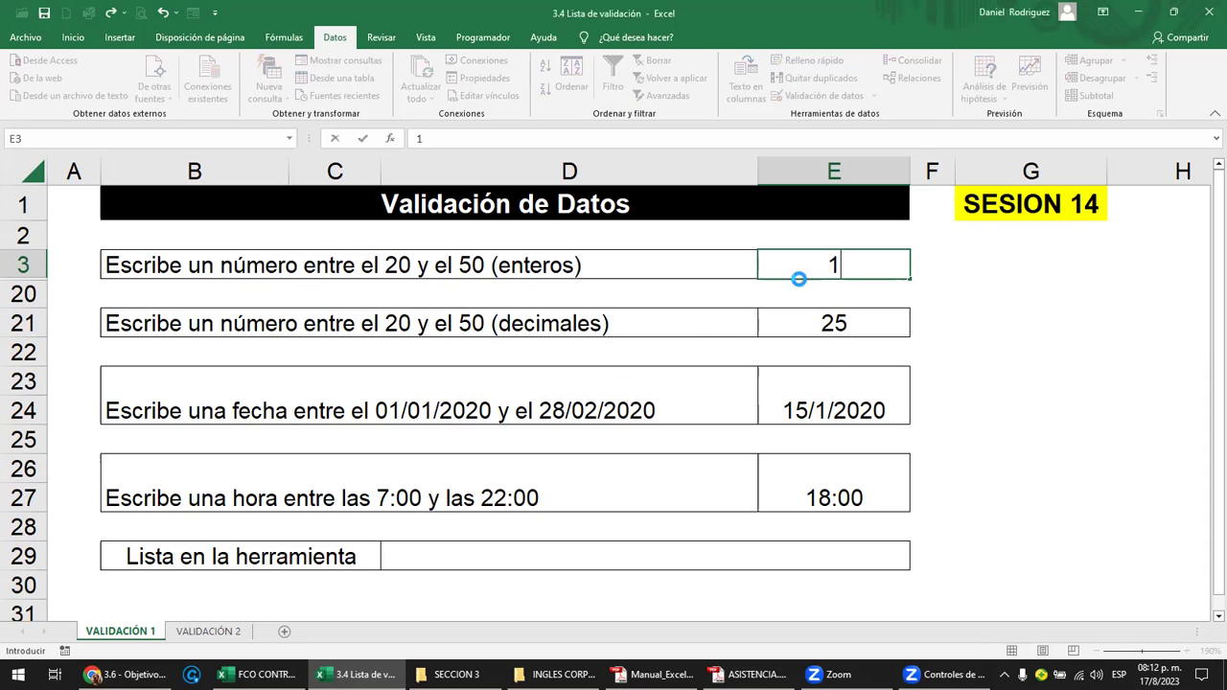
key("Return")
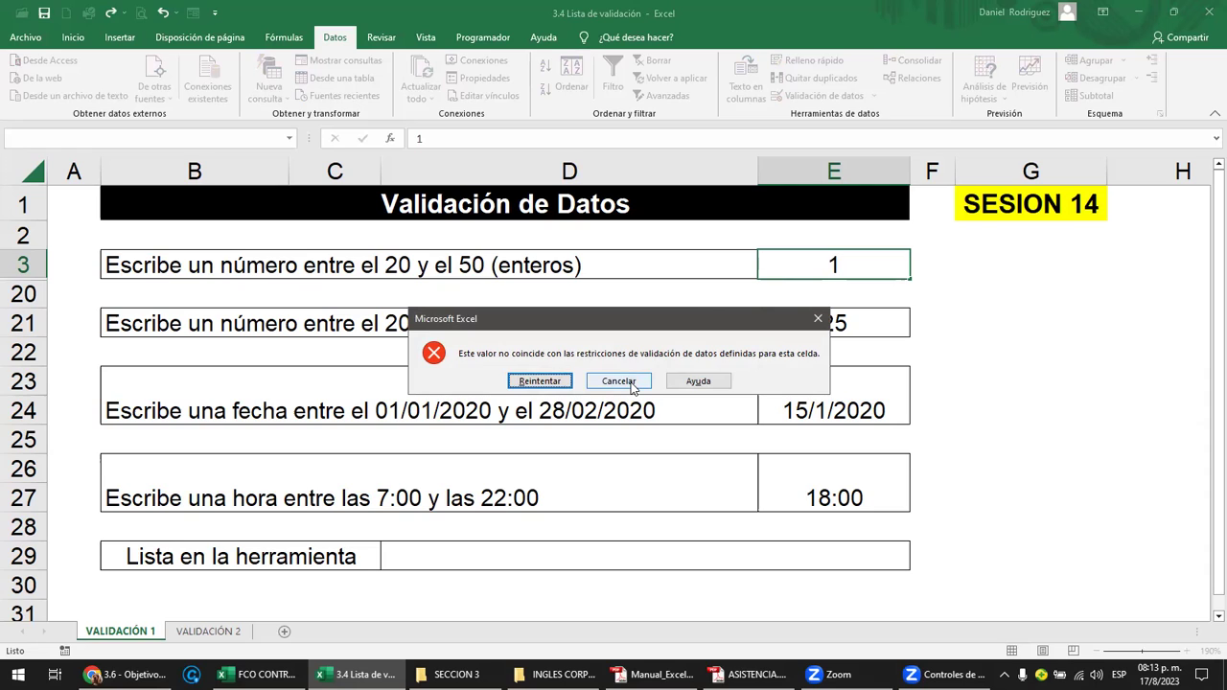
left_click(630, 384)
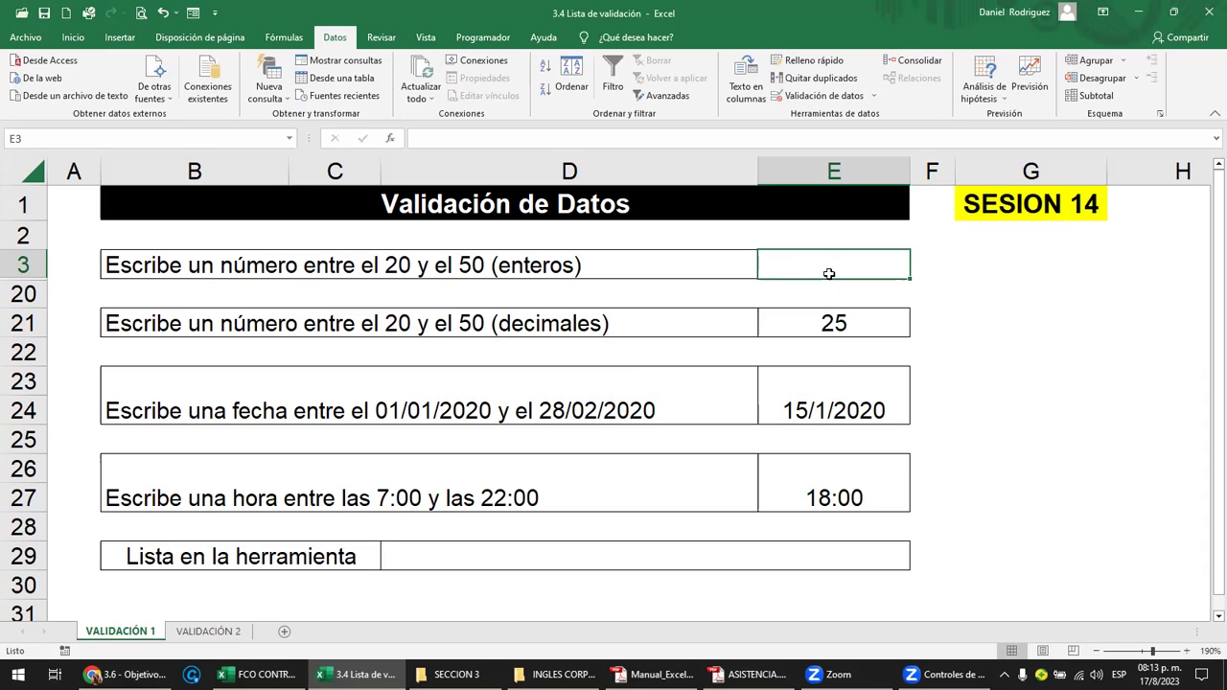
type("1")
key("Return")
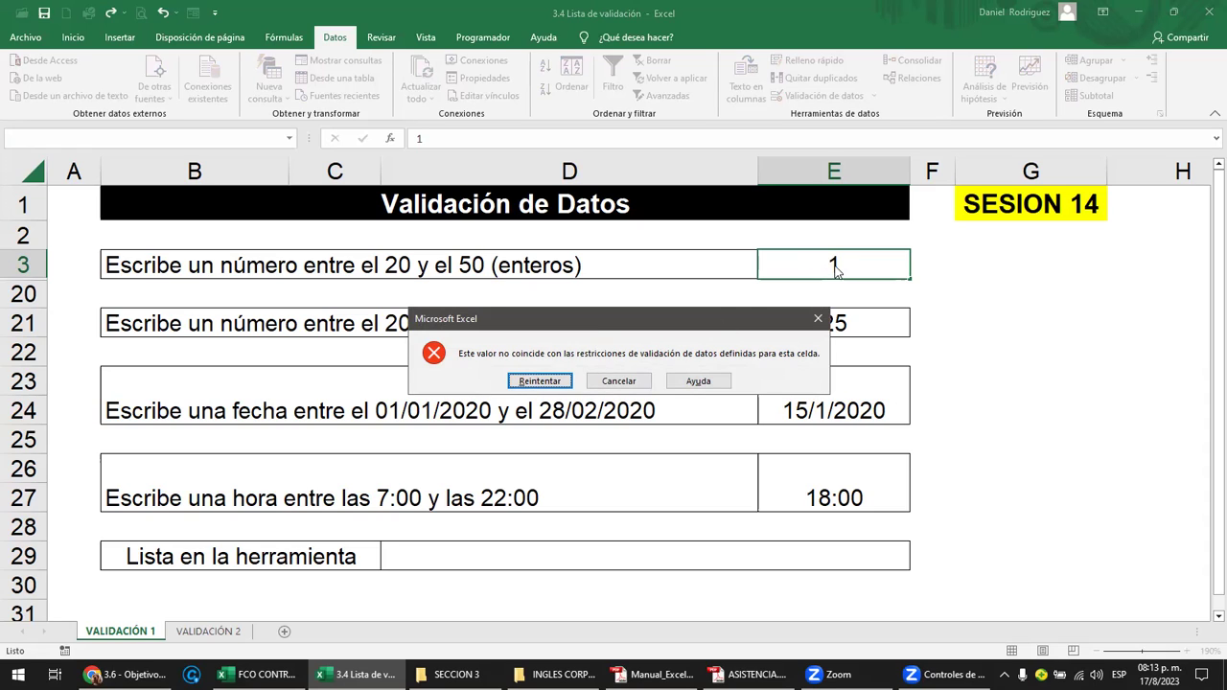
left_click(619, 382)
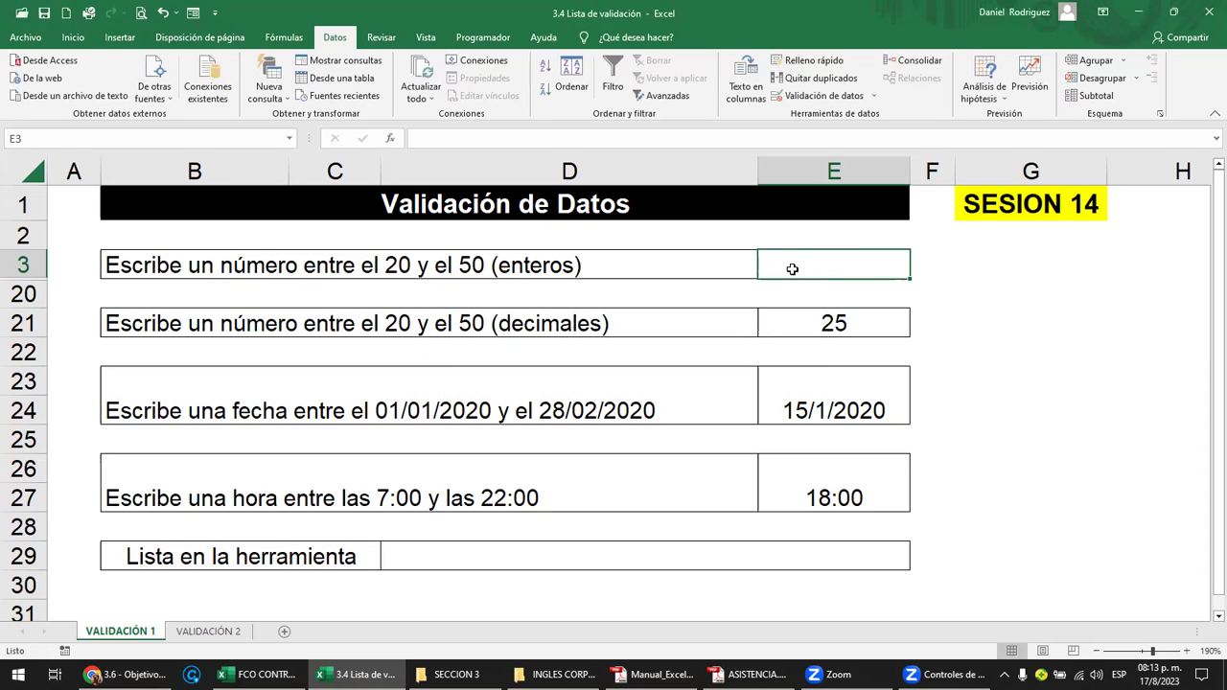
left_click(872, 95)
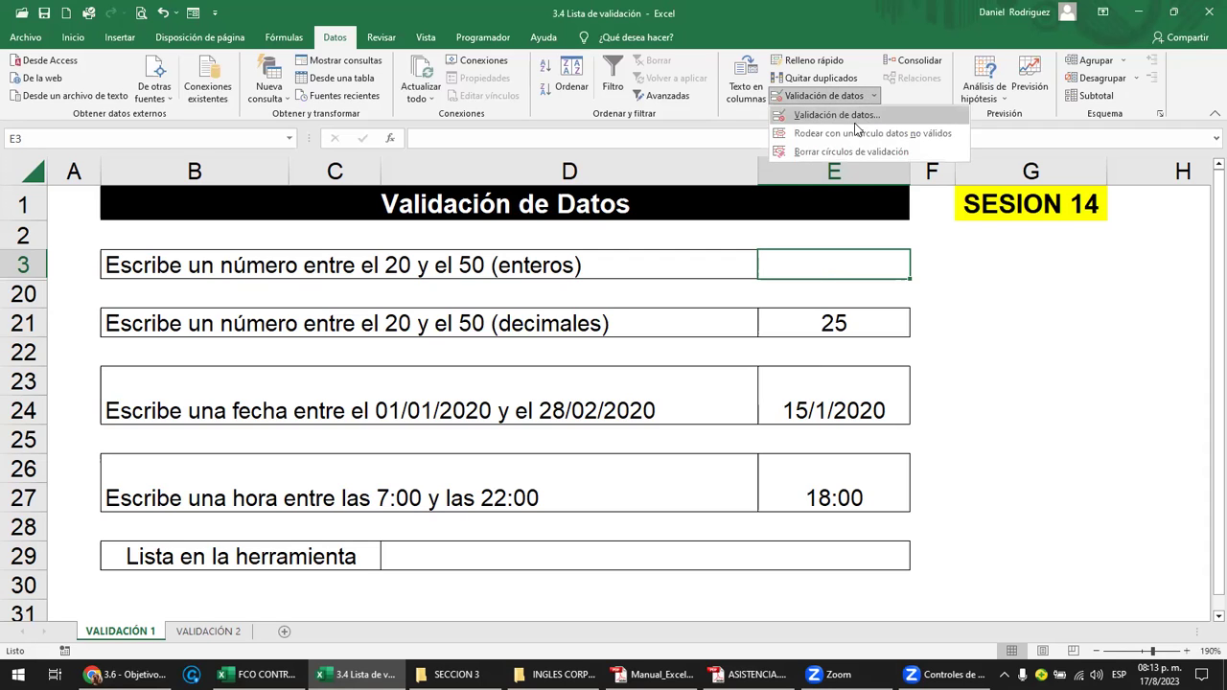
Step: Close the validation settings unchanged and enter 20 in E3
left_click(834, 115)
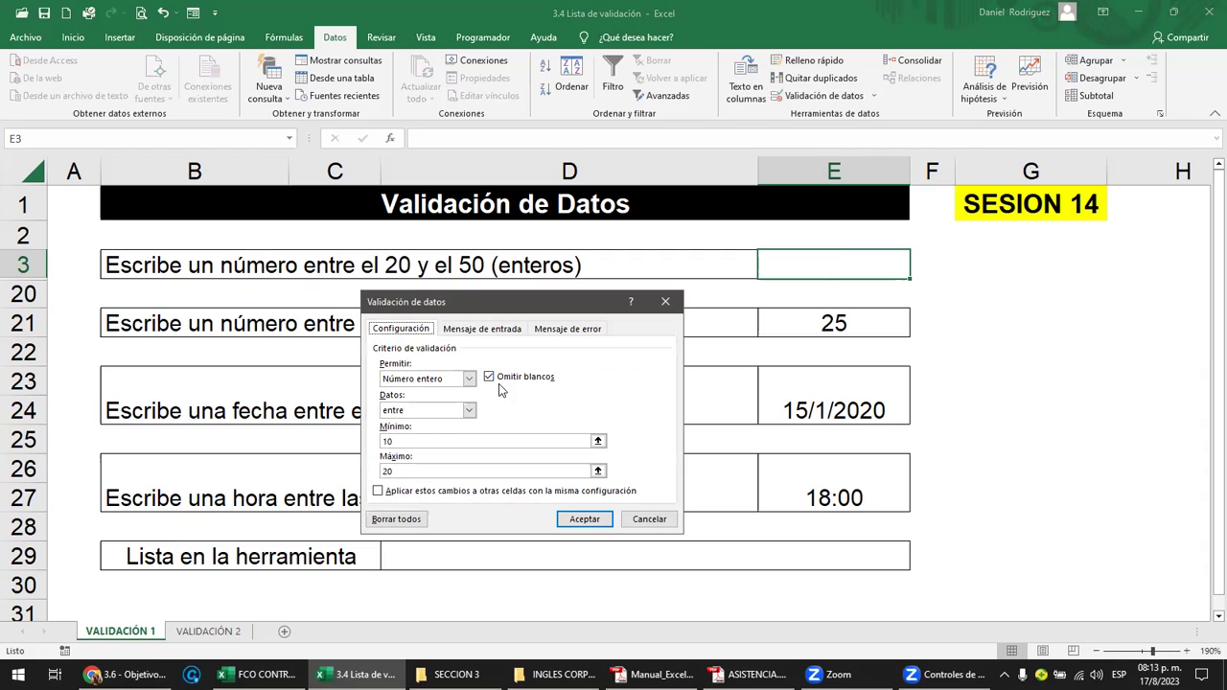
left_click(649, 519)
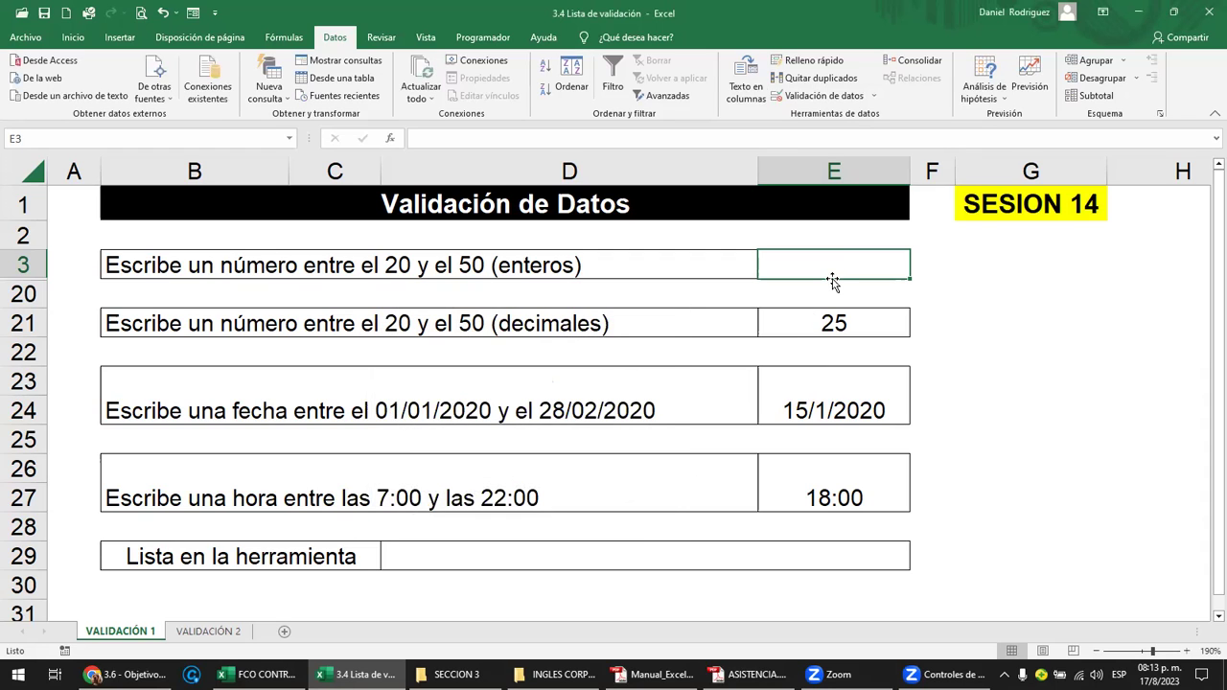
type("20")
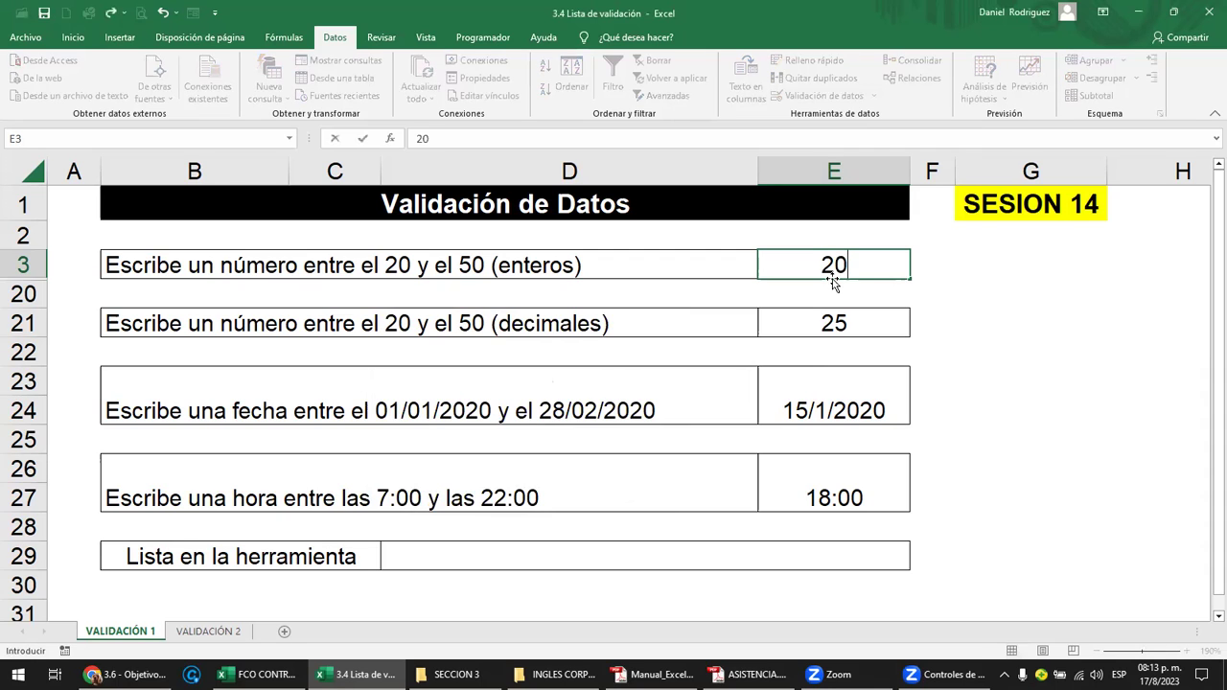
key("Return")
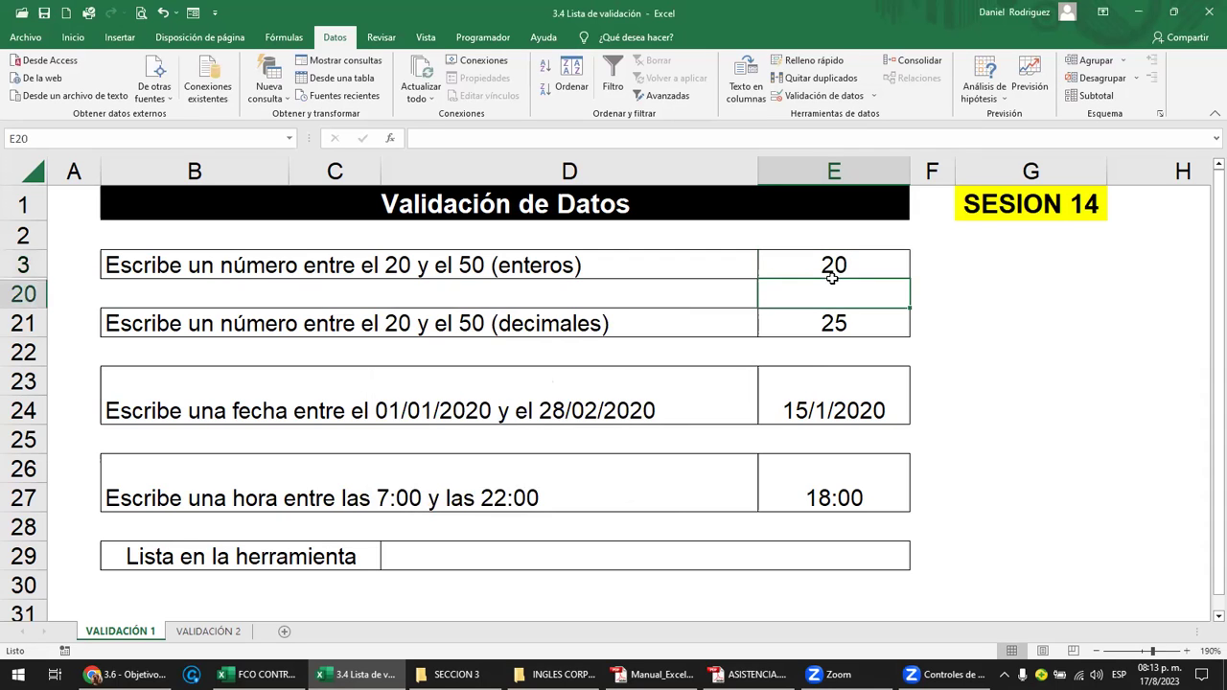
Step: Test 49 in E3, see it rejected, and re-enter 20 instead
left_click(832, 277)
type("49")
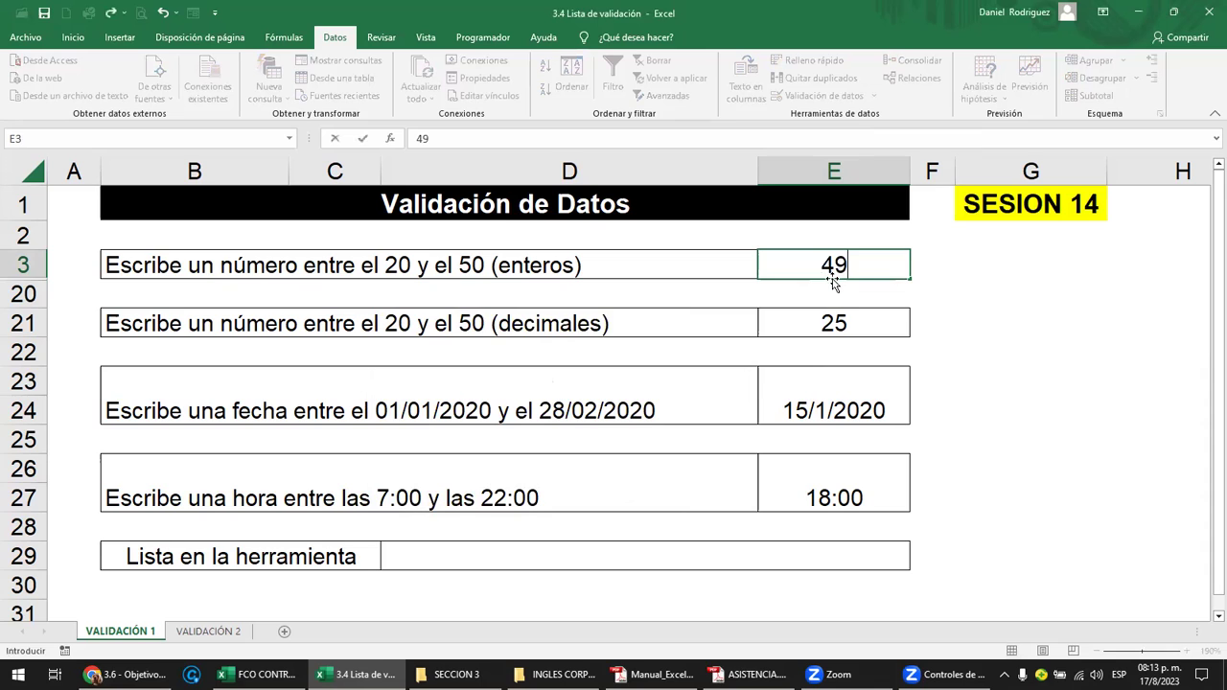
key("Return")
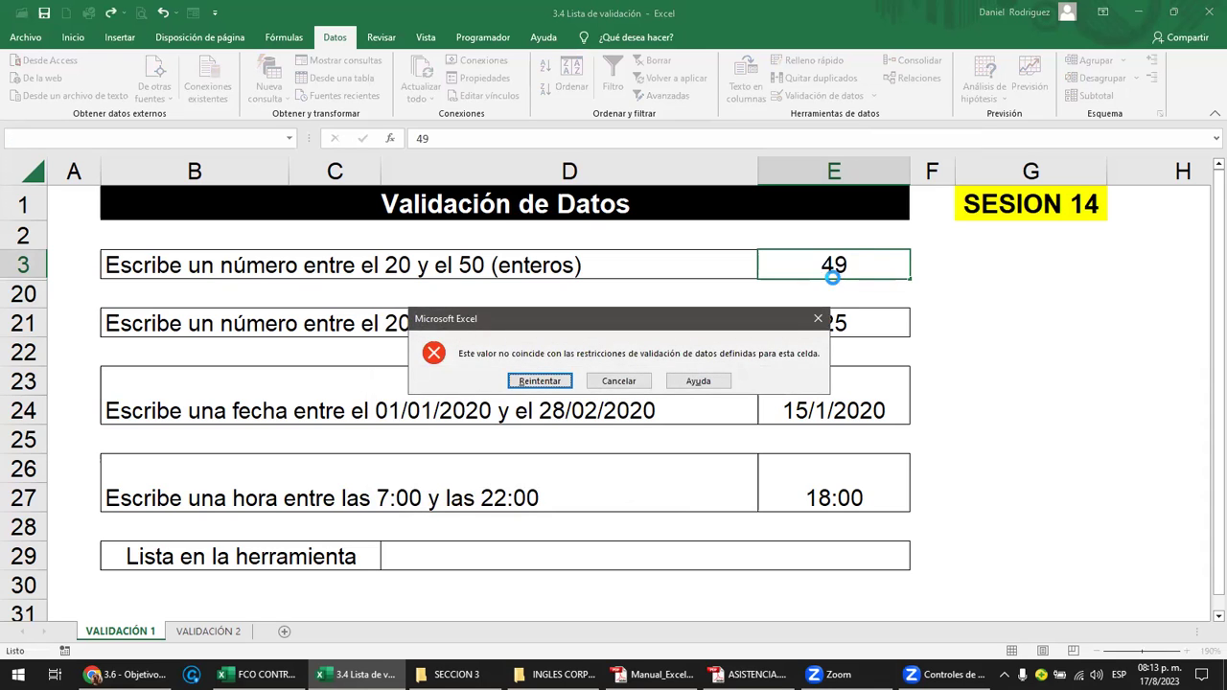
key("Return")
key("Return")
key("Return")
type("20")
key("ctrl+Return")
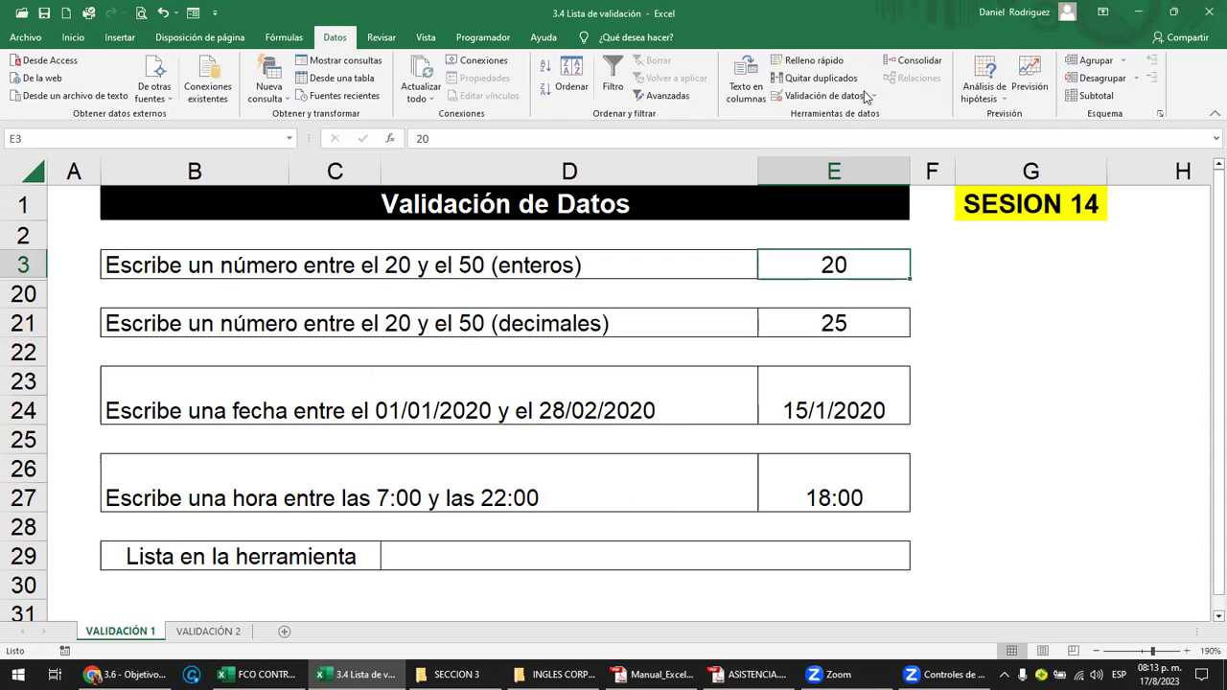
Step: Reopen E3's data validation settings with the maximum value field in focus
left_click(874, 101)
left_click(863, 119)
left_click(397, 471)
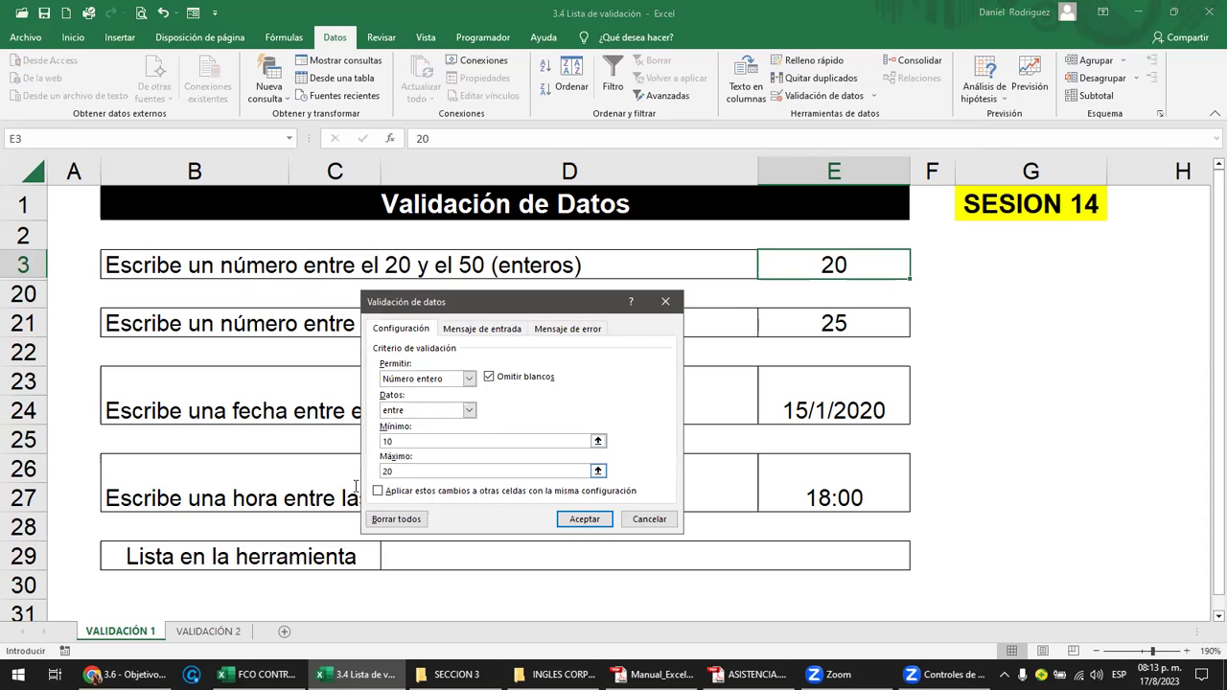
Step: Change E3's whole-number rule limits to between 20 and 50 and confirm
left_click(403, 441)
left_click_drag(404, 441, 364, 446)
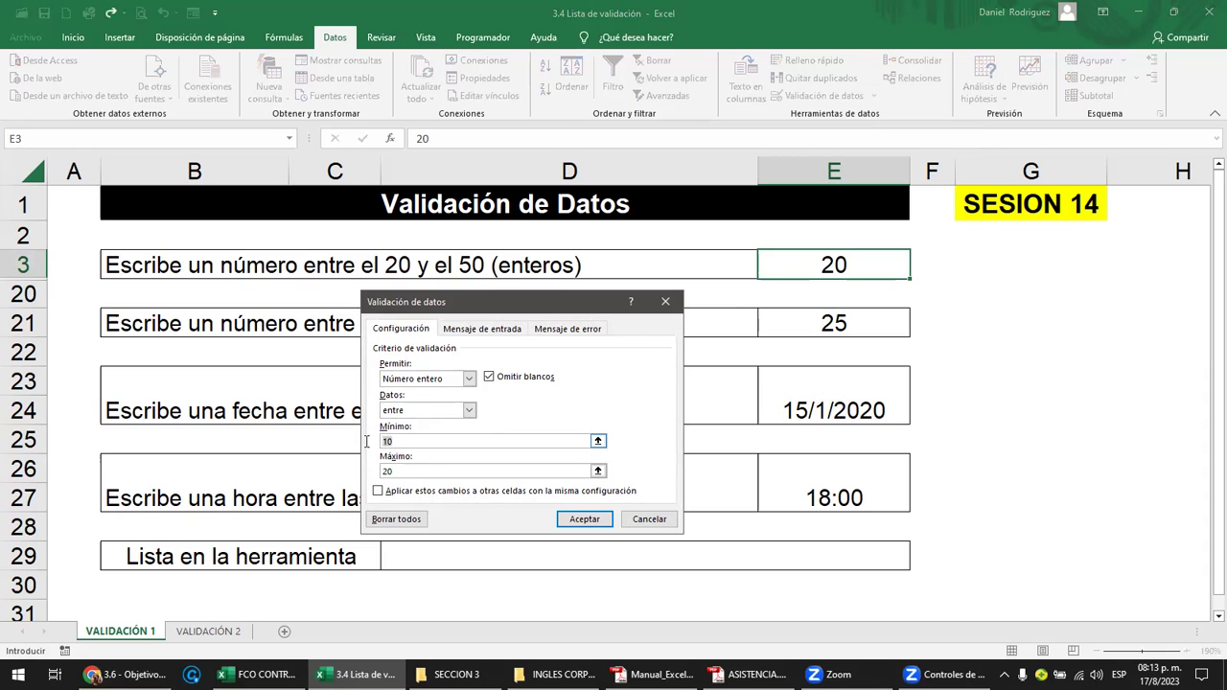
type("2")
key("Tab")
key("BackSpace")
key("BackSpace")
left_click(566, 519)
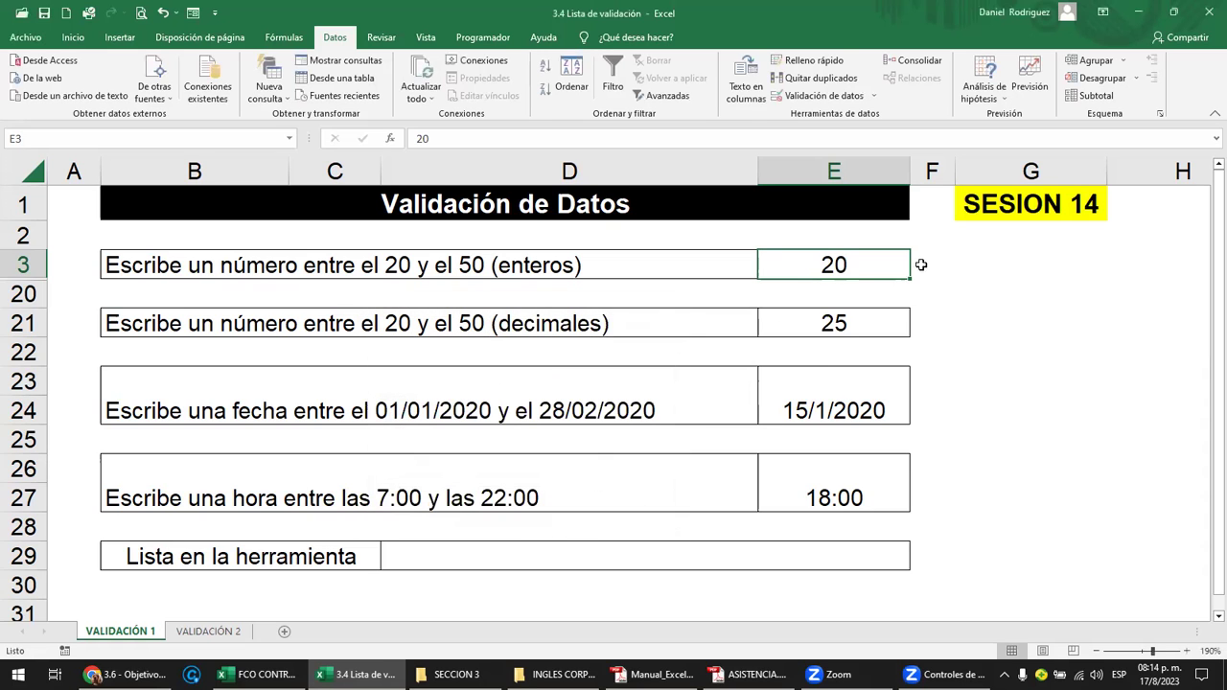
Step: Enter 50 in E3, check that 51 is rejected, then re-enter 50
type("50")
key("Return")
left_click(880, 269)
type("51")
key("Return")
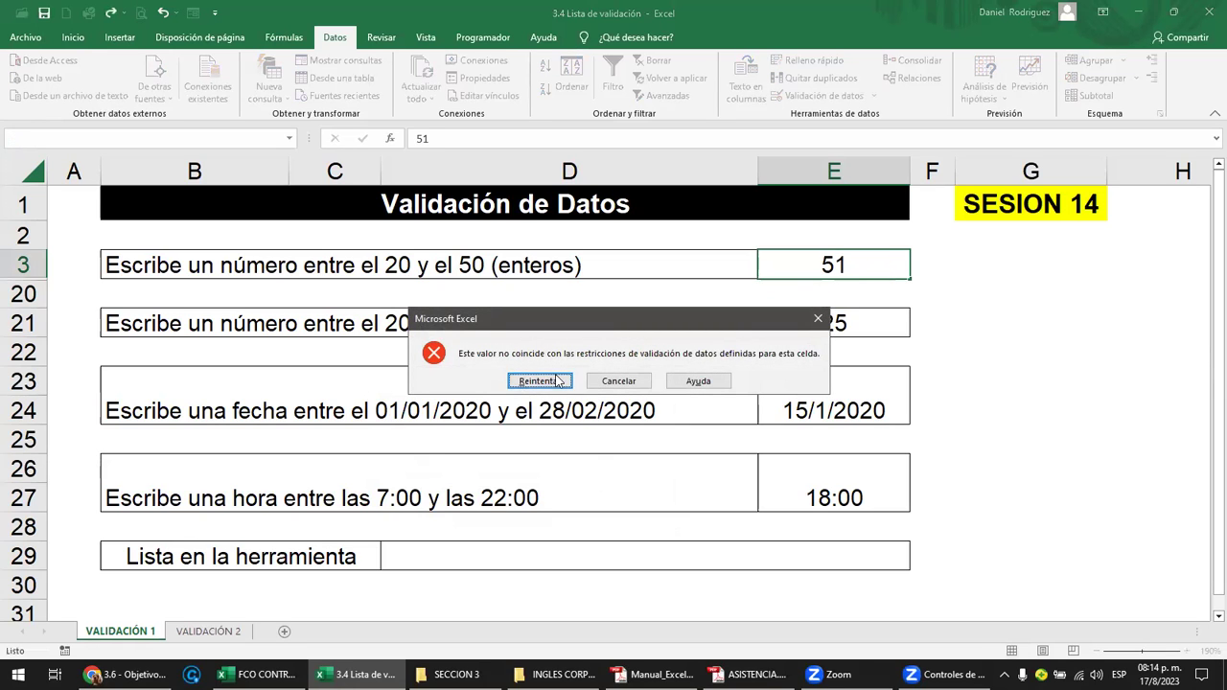
left_click(540, 382)
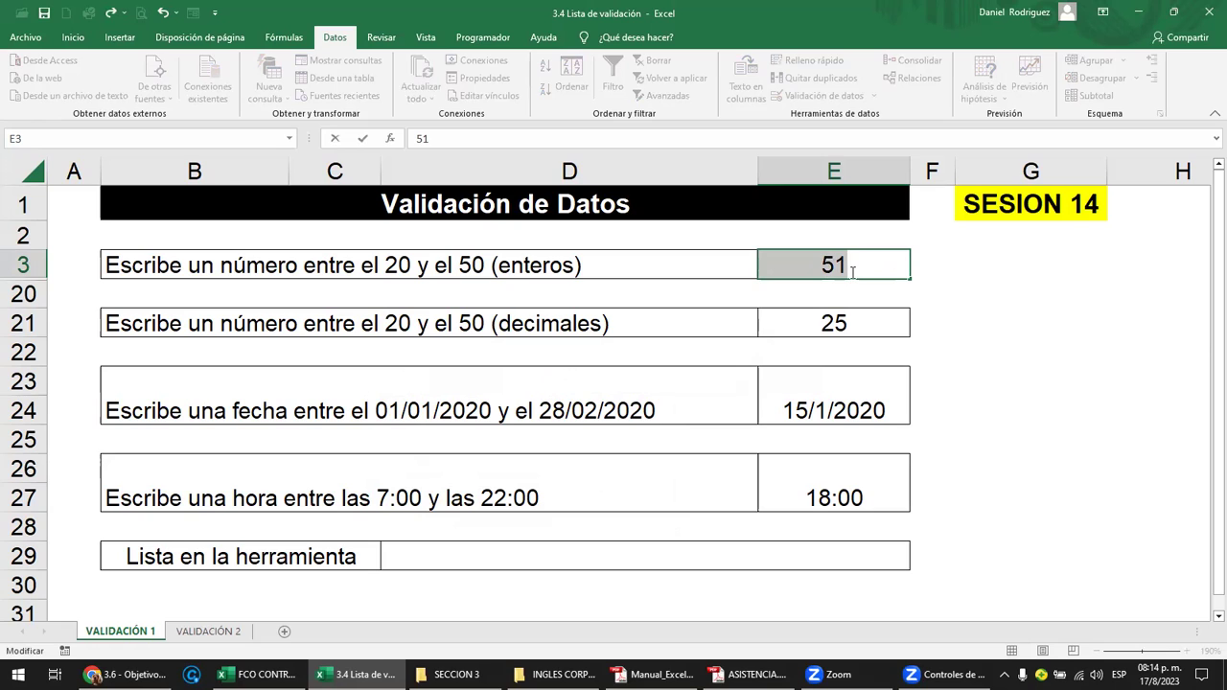
type("50")
key("Return")
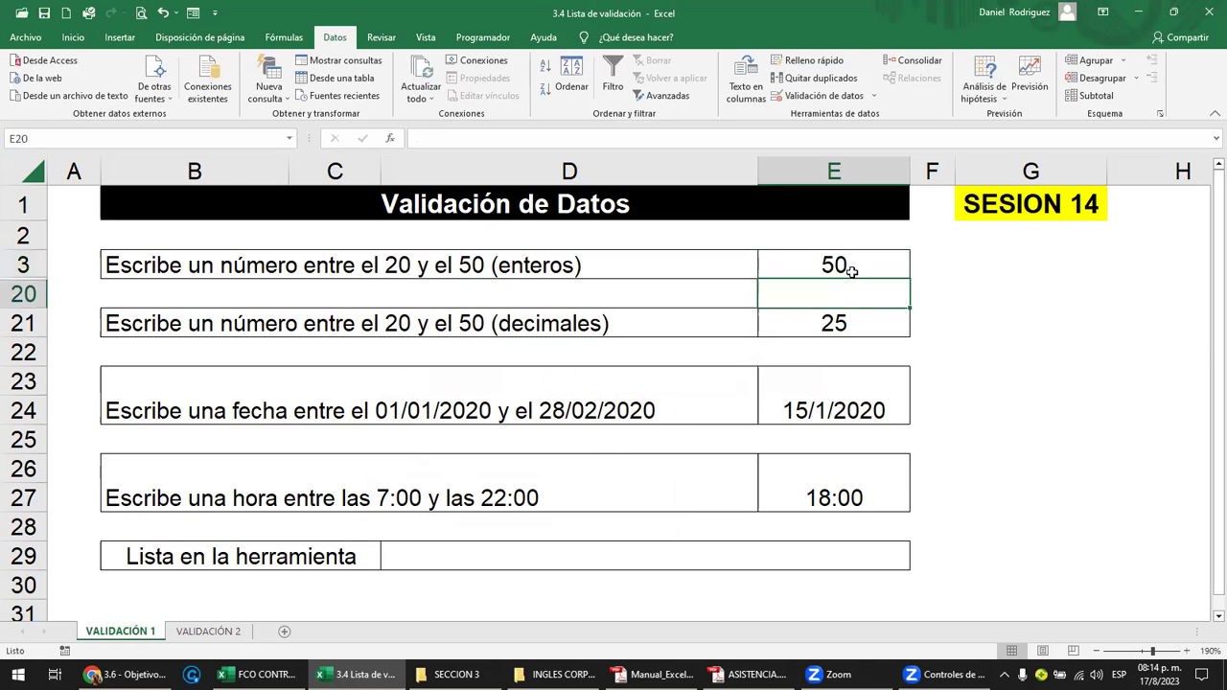
left_click(853, 265)
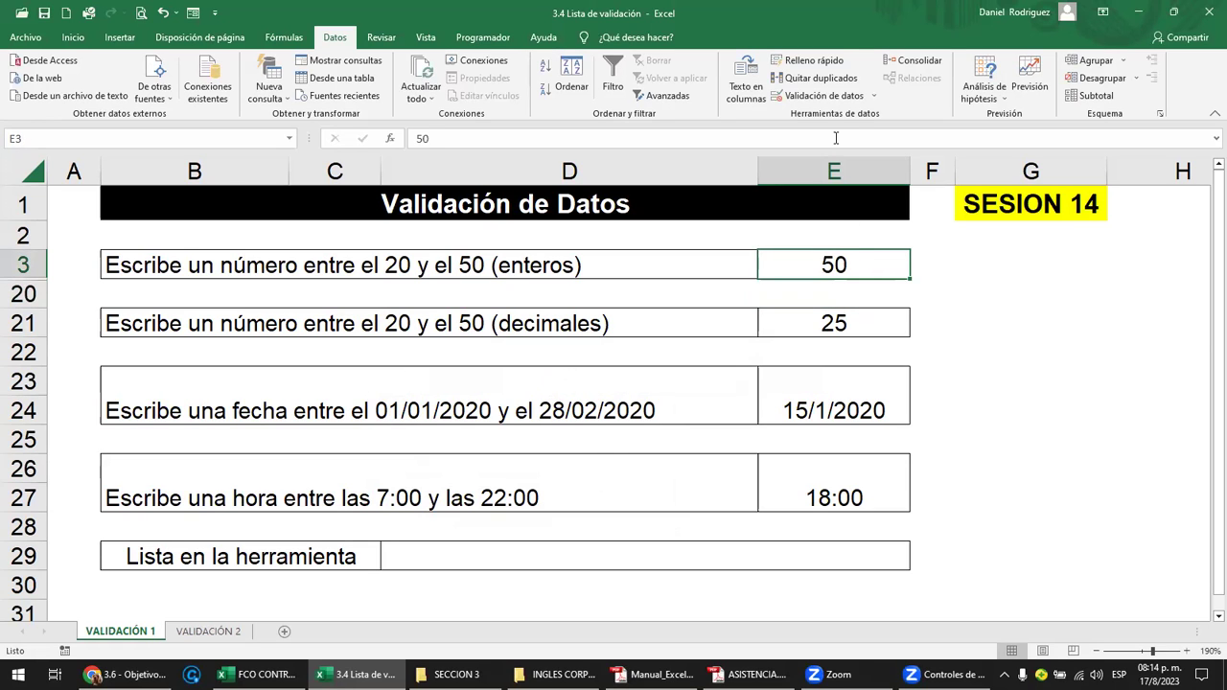
left_click(874, 97)
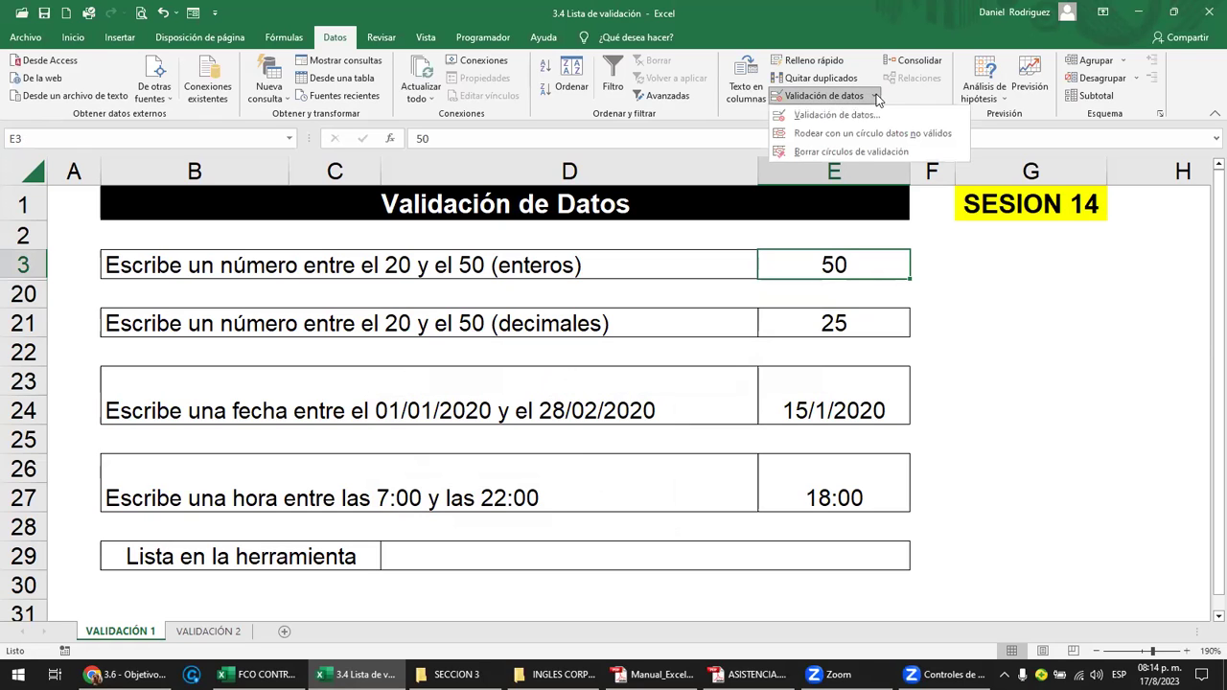
Step: In E3's validation, try 'igual a', restore 'entre' 20–50, then view the input message section
left_click(848, 116)
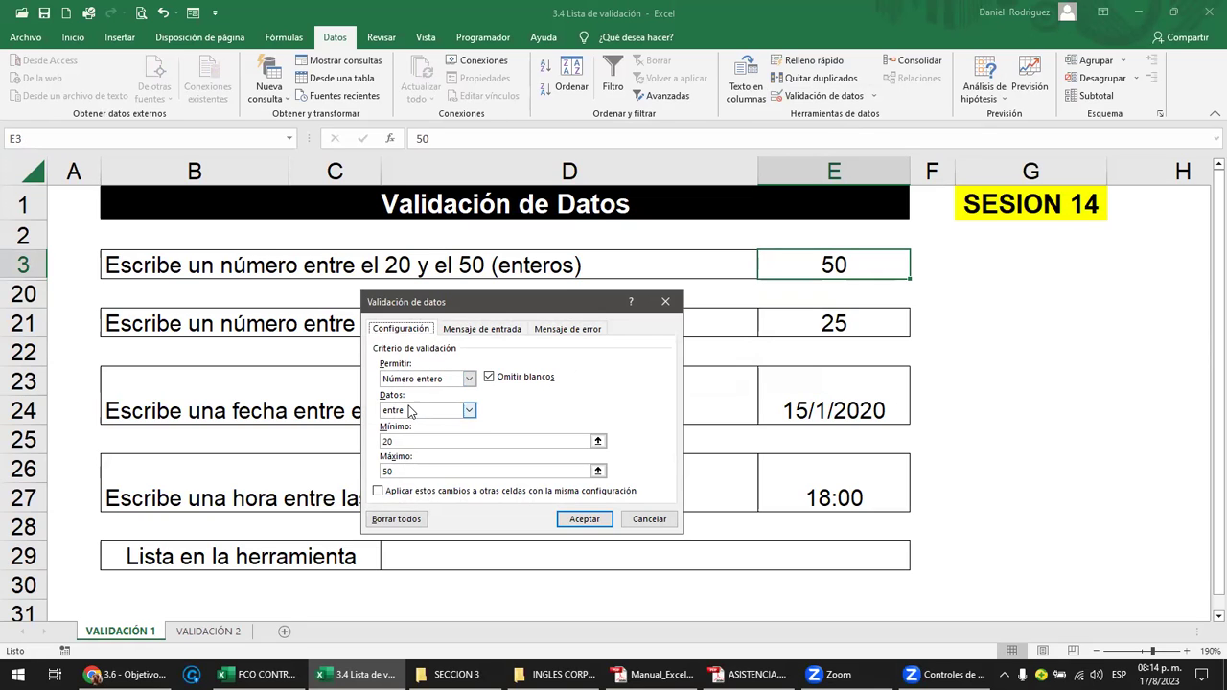
left_click(470, 410)
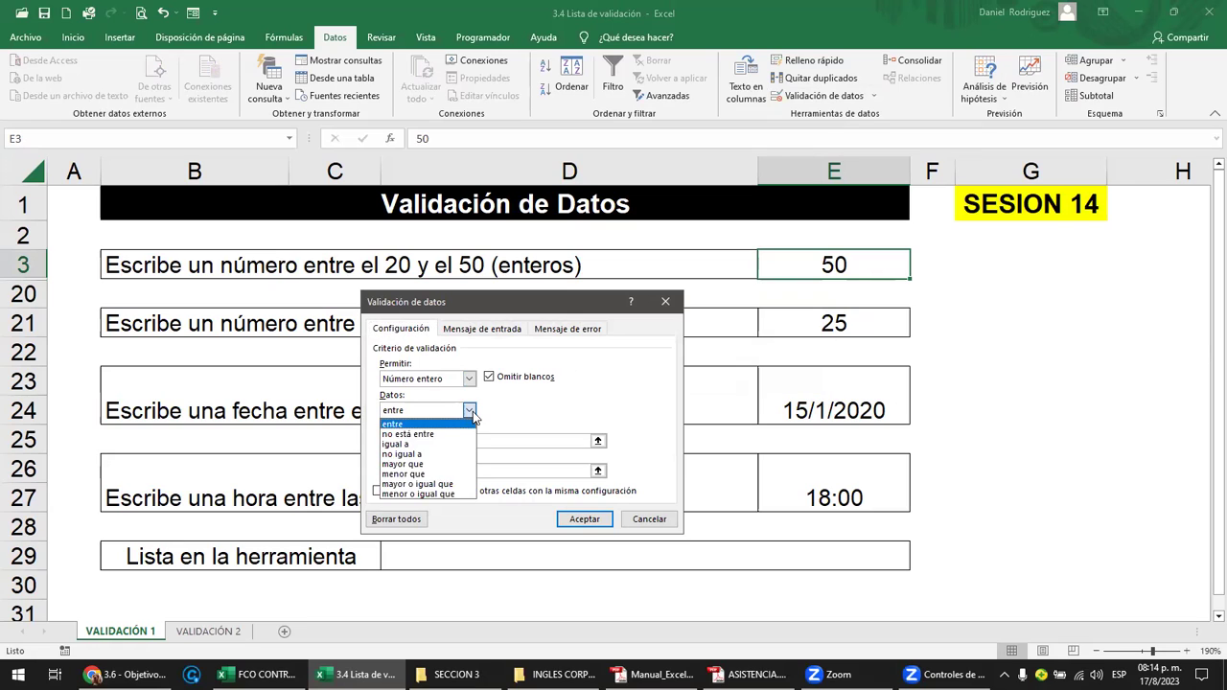
left_click(412, 424)
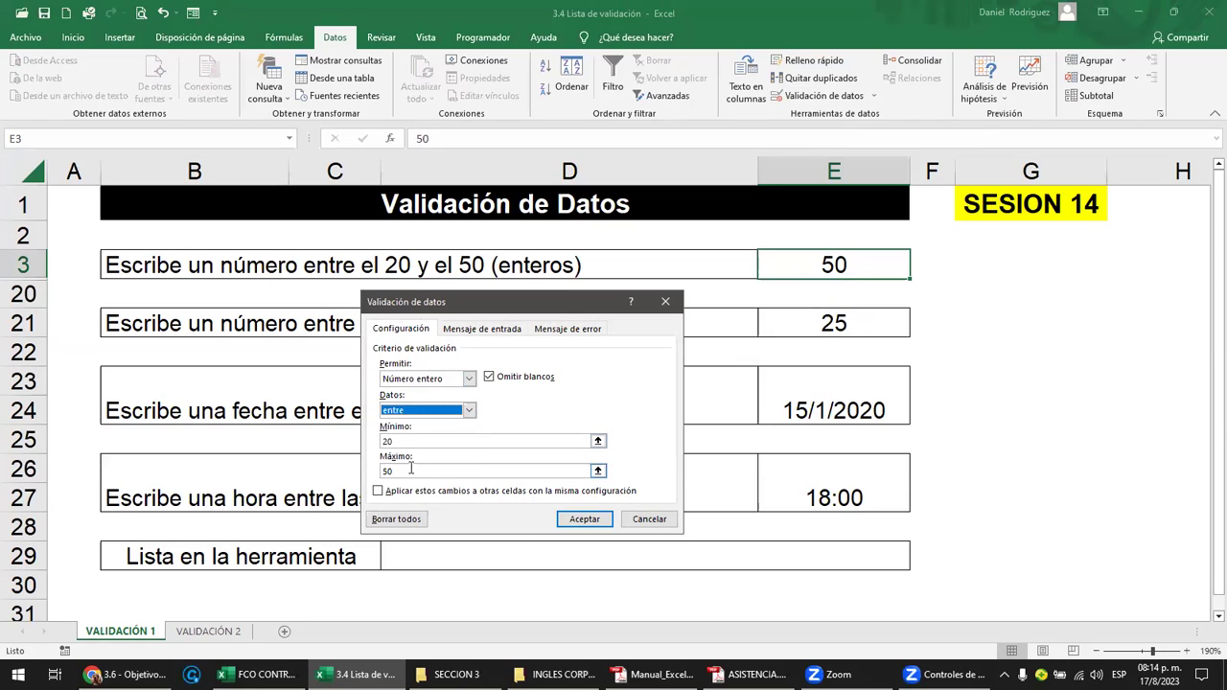
left_click(469, 411)
left_click(427, 444)
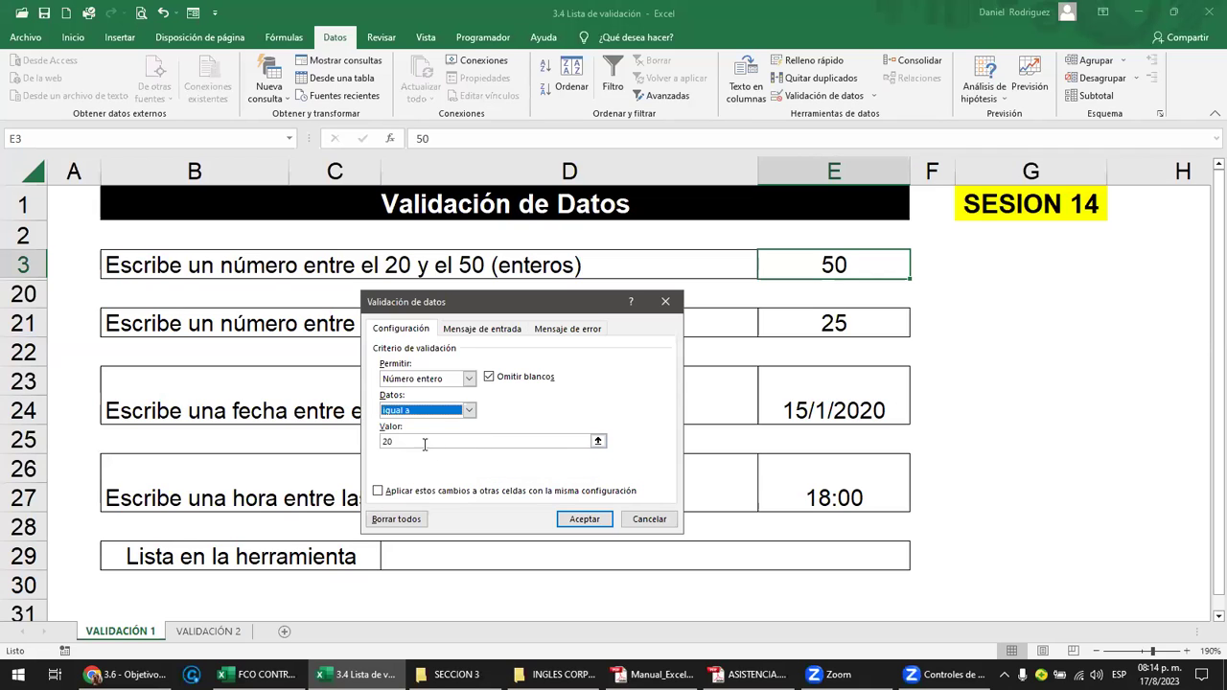
left_click(469, 410)
left_click(427, 427)
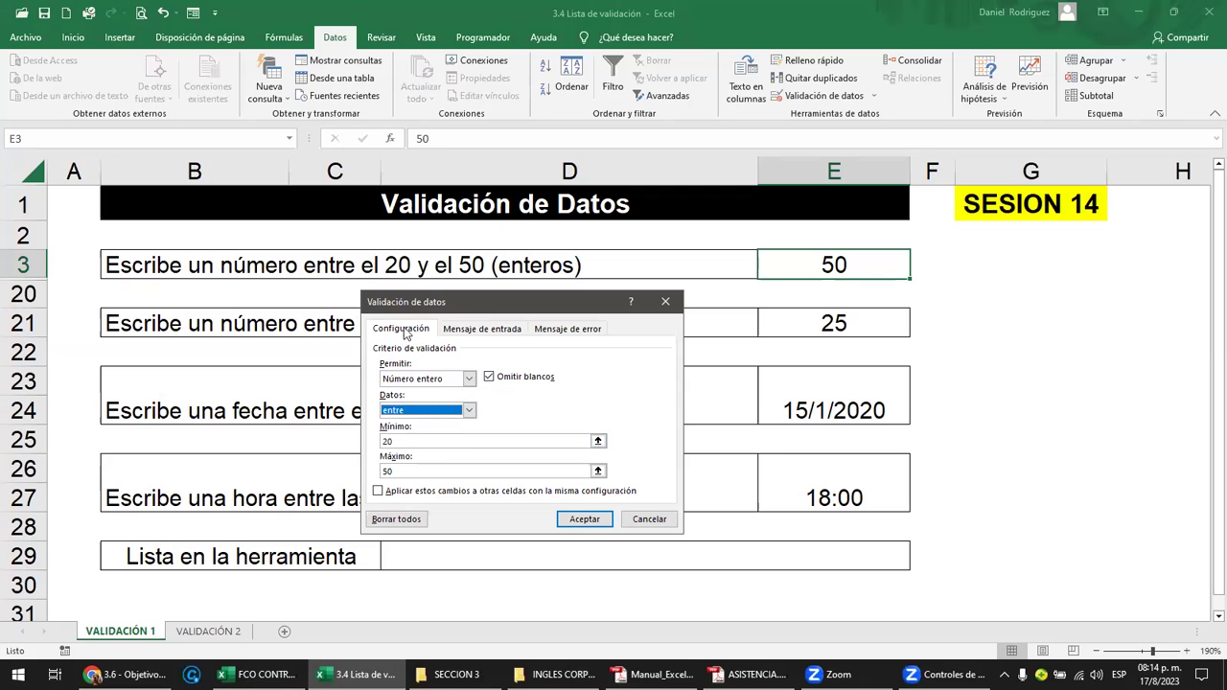
left_click(474, 330)
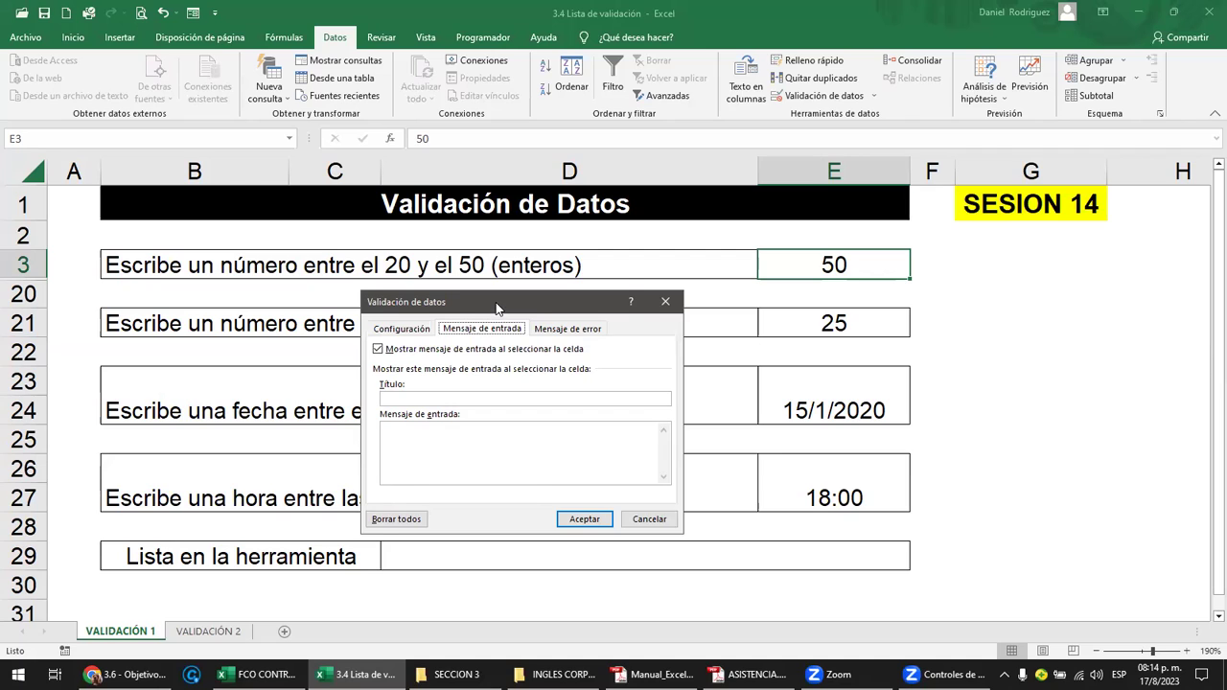
Step: Set E3's input message title INDICACION and text 'Digite entre 20 y 50 numero entero'
left_click_drag(497, 303, 495, 263)
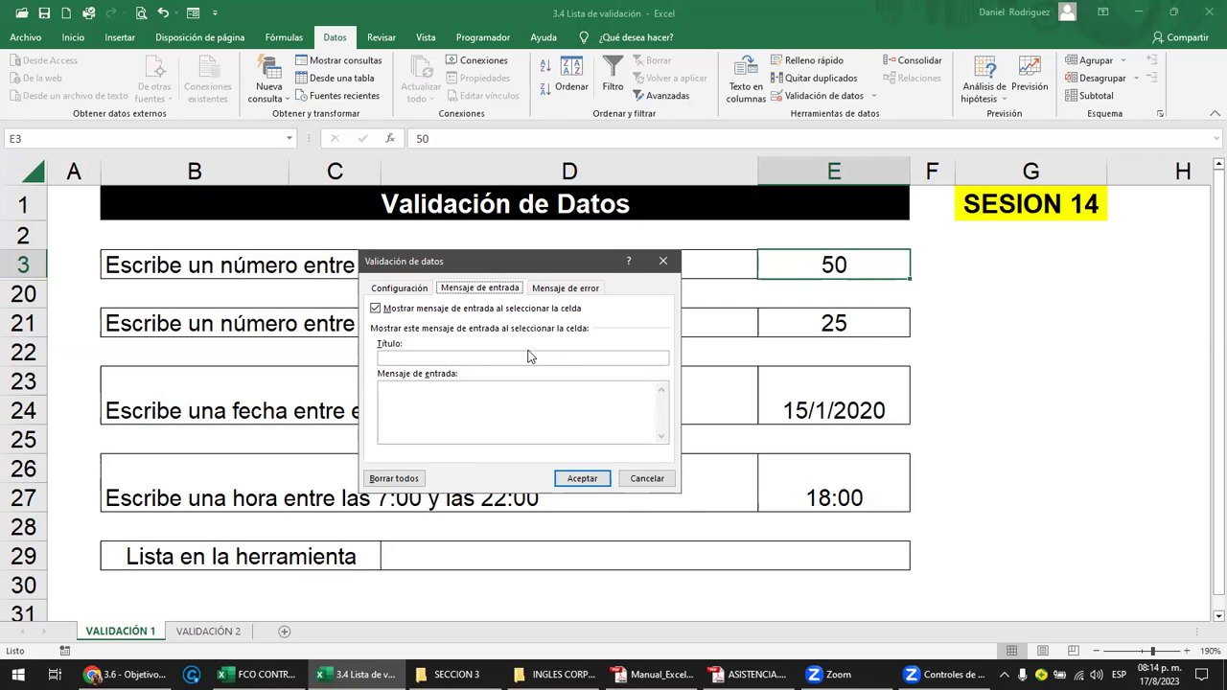
left_click(397, 358)
type("acion")
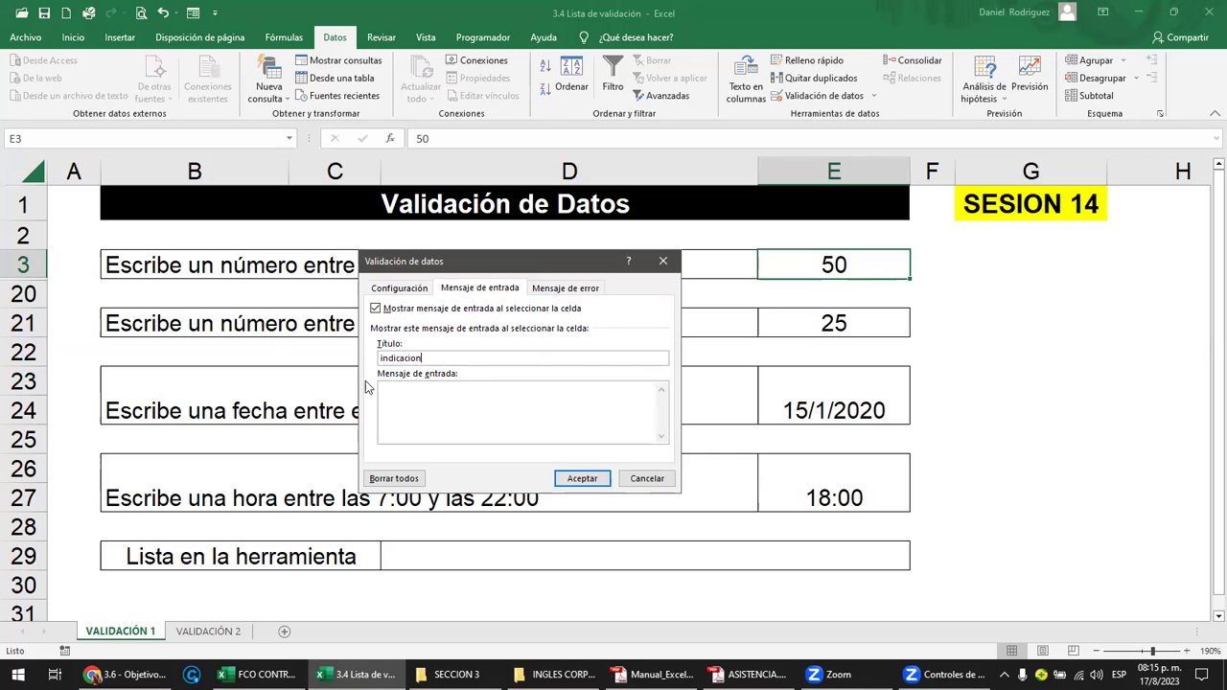
left_click_drag(430, 358, 375, 358)
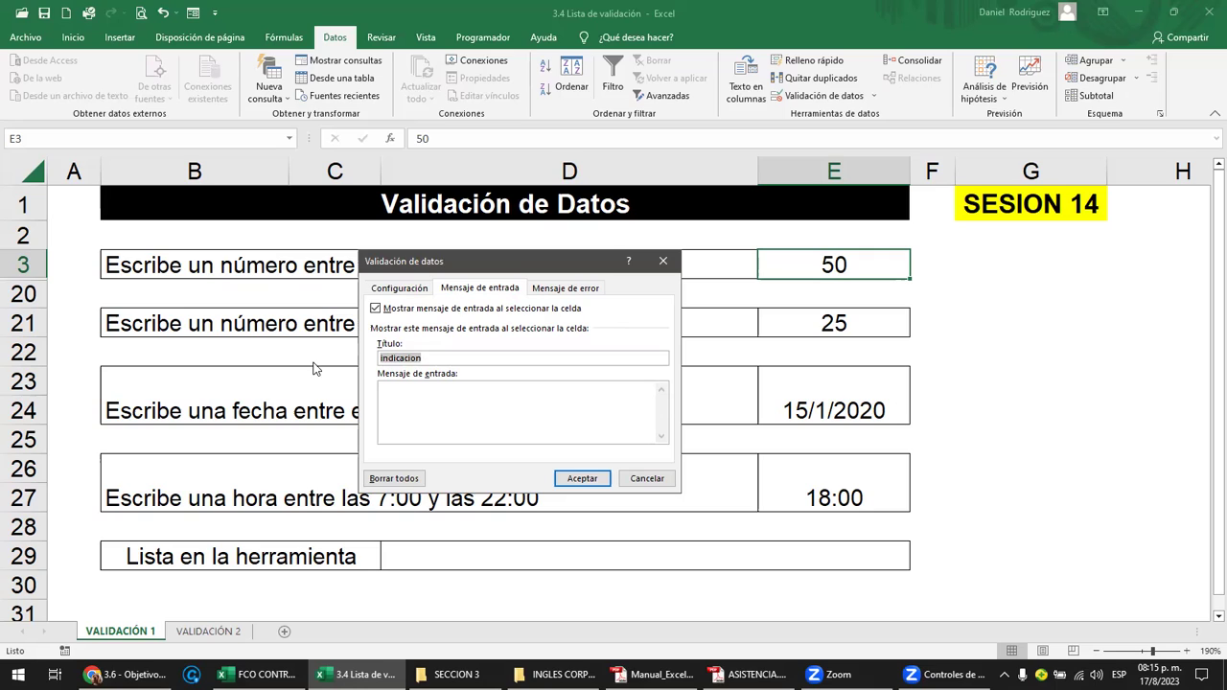
type("INDICACION")
left_click(404, 398)
type("gite")
type(" entre 2")
type("0 y 50 ")
type("numero entero")
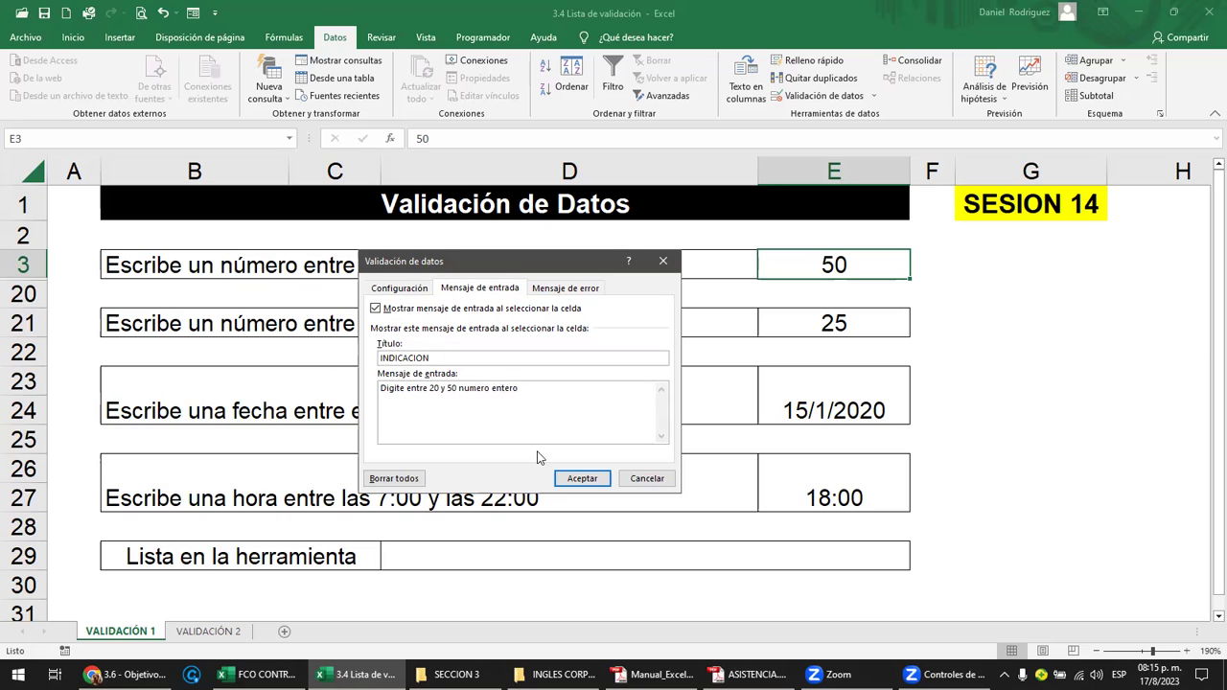
left_click(579, 478)
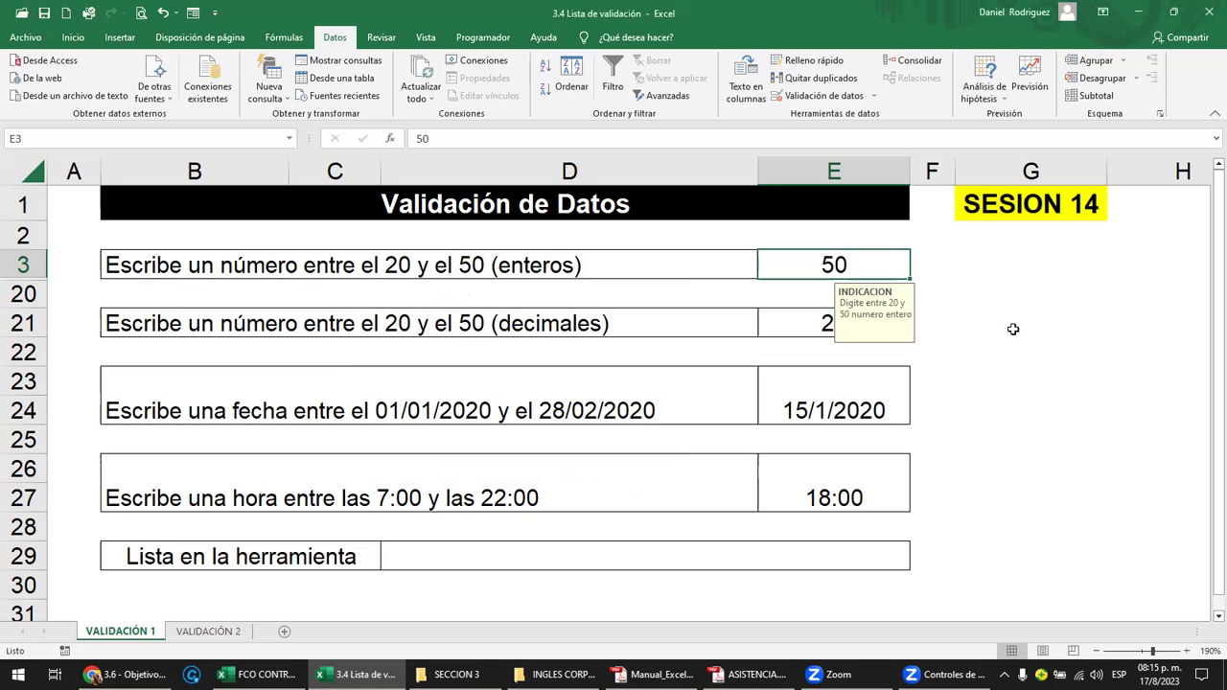
left_click(1054, 347)
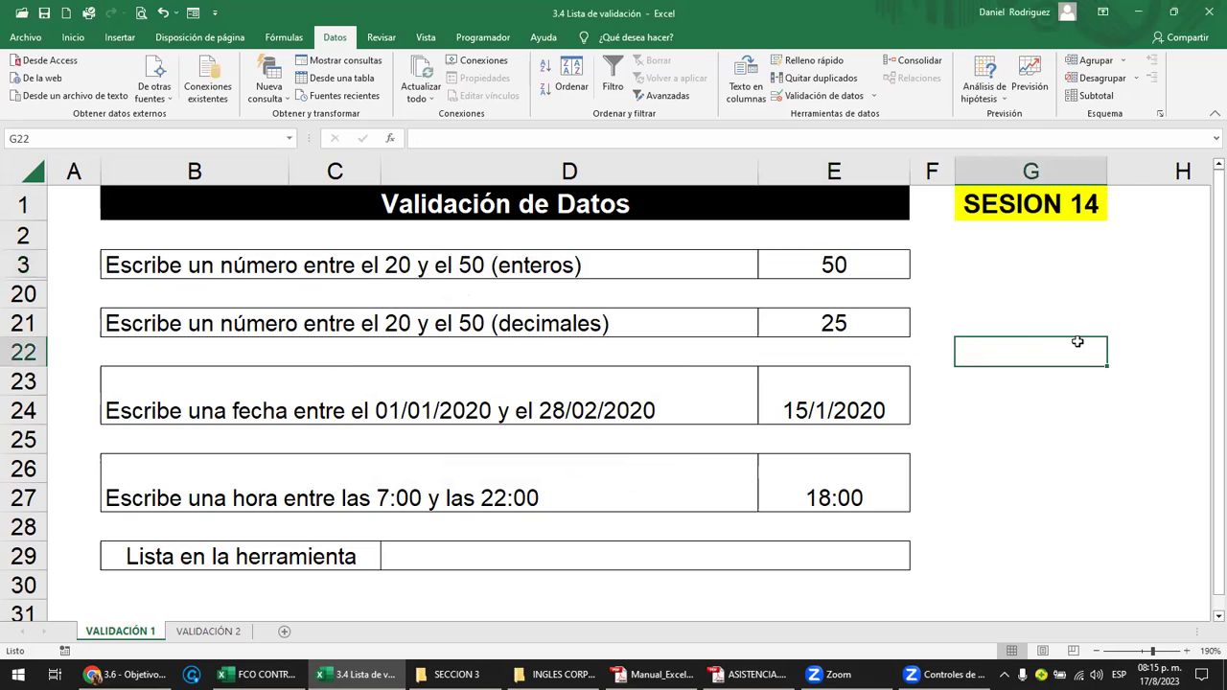
left_click(879, 272)
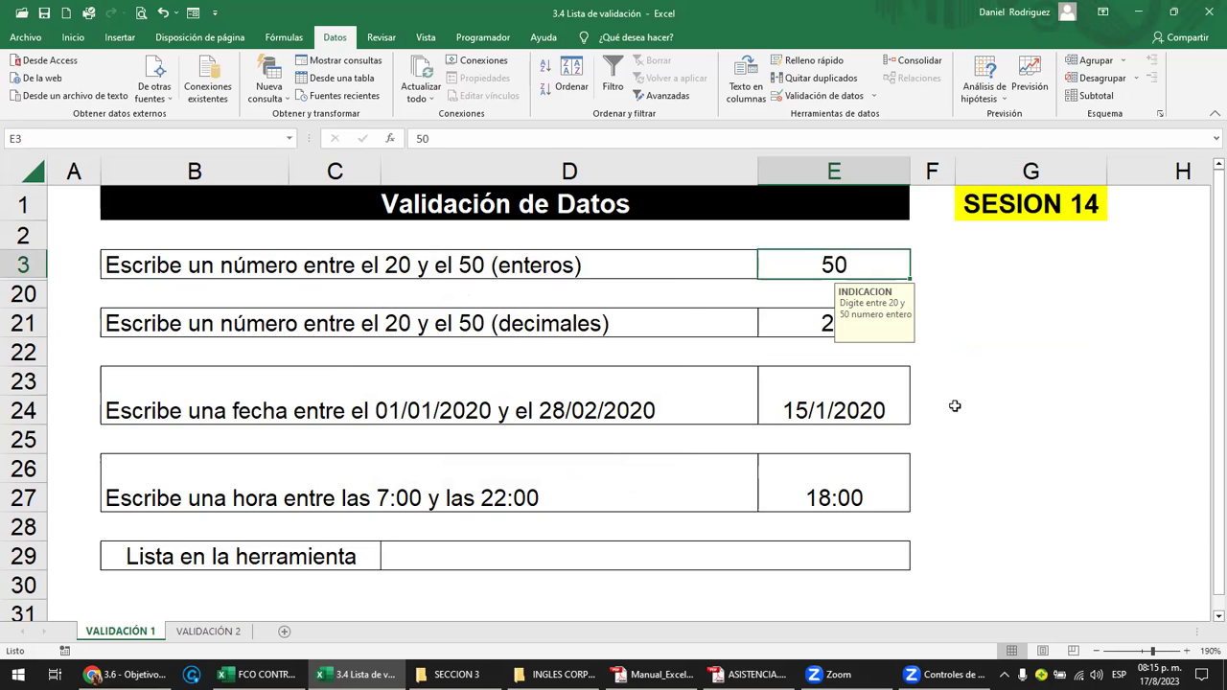
left_click(1010, 302)
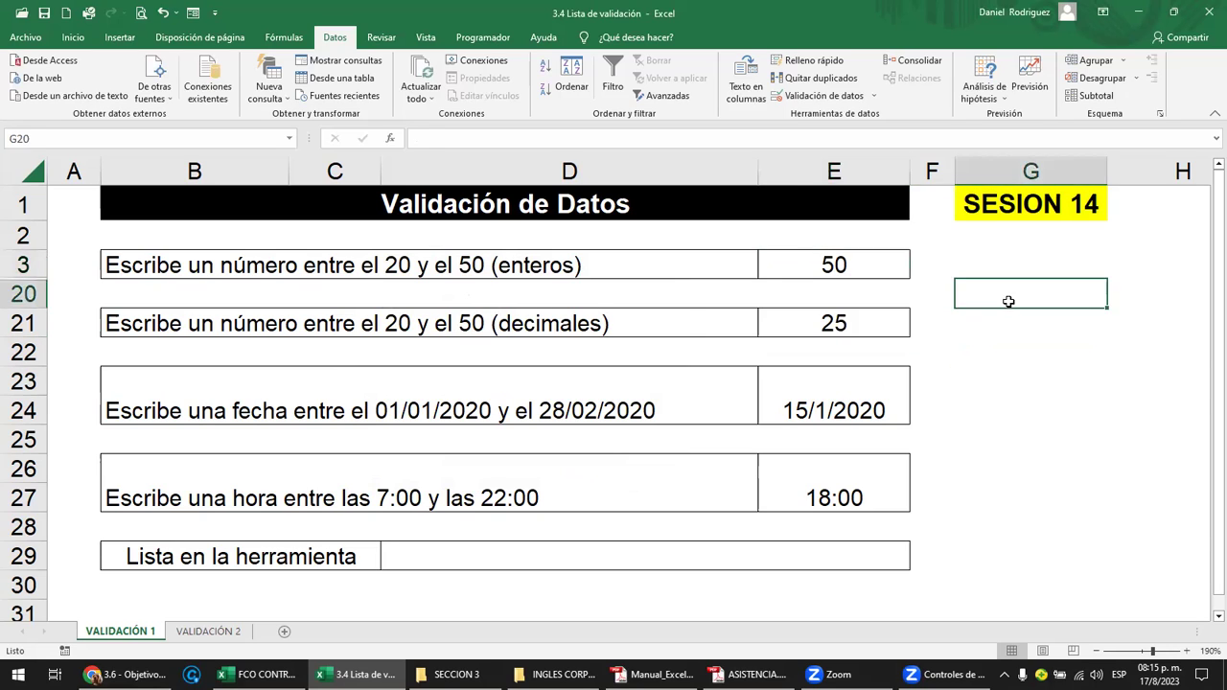
left_click(841, 266)
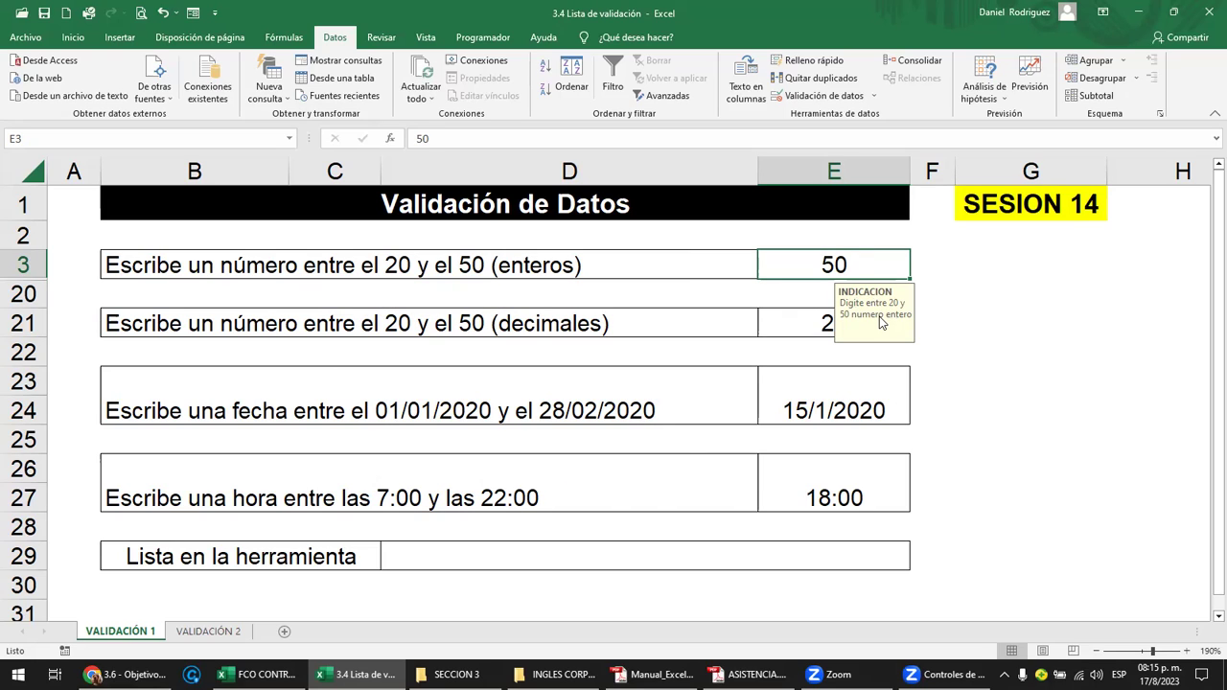
type("60")
key("Return")
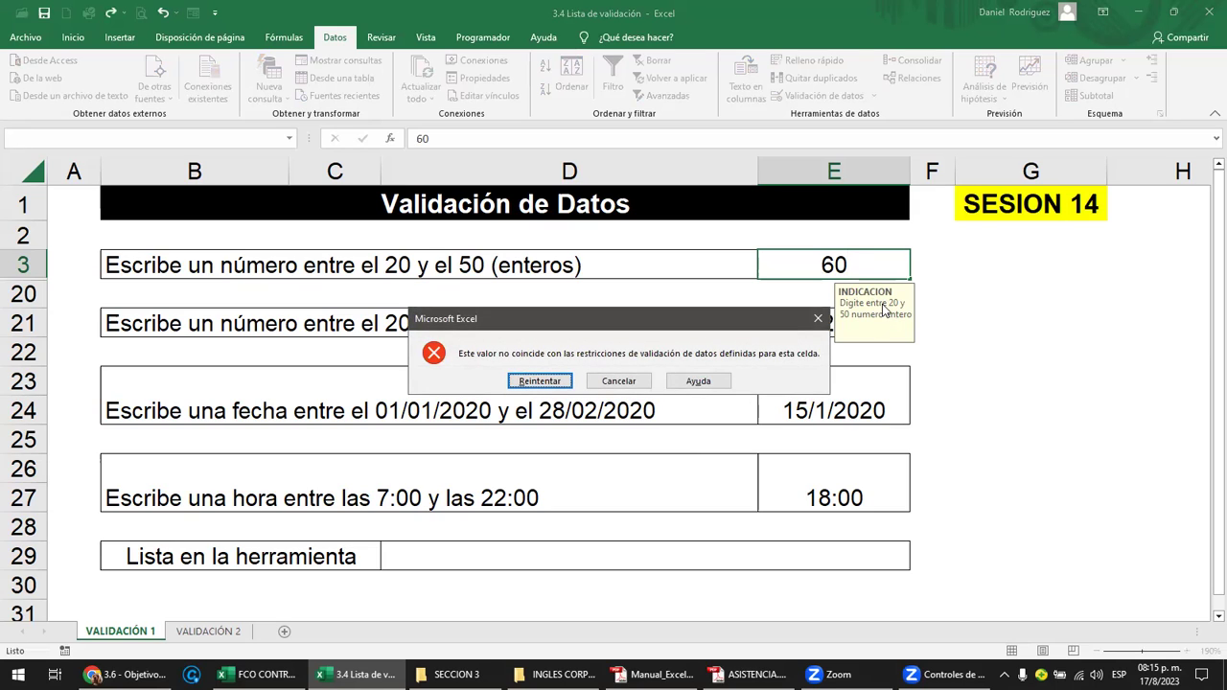
left_click(537, 382)
key("Escape")
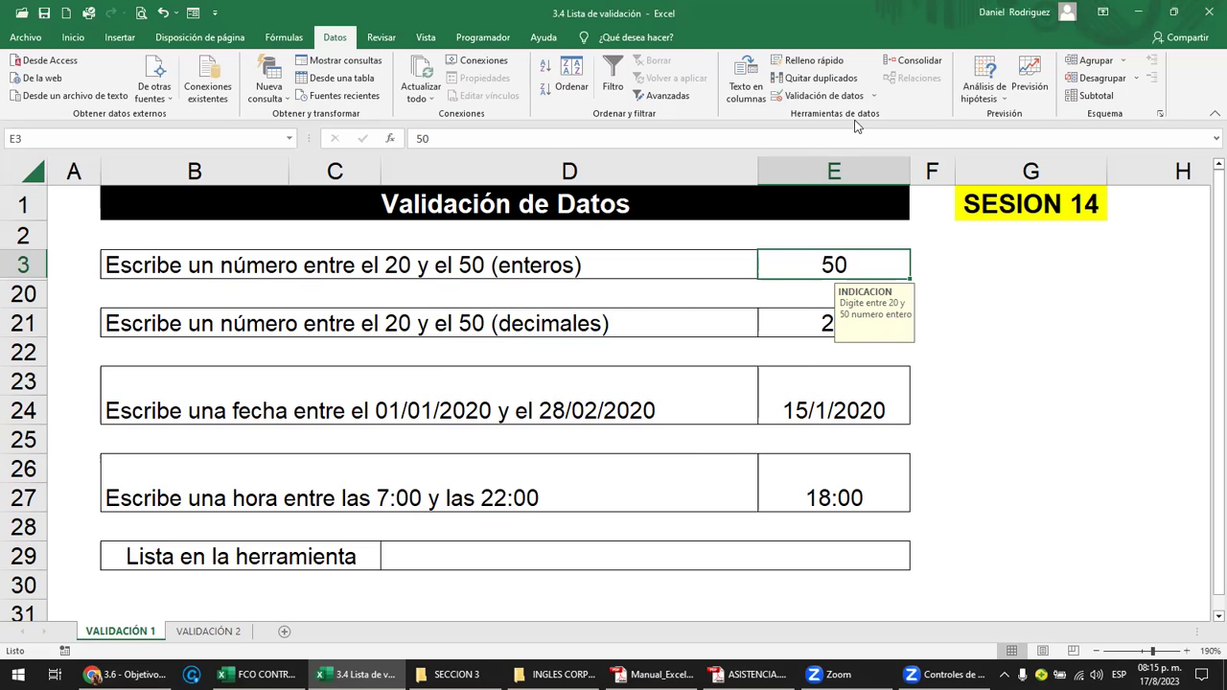
left_click(874, 95)
Step: Reopen E3's validation, review the INDICACION input message, and view the error alert section
left_click(864, 113)
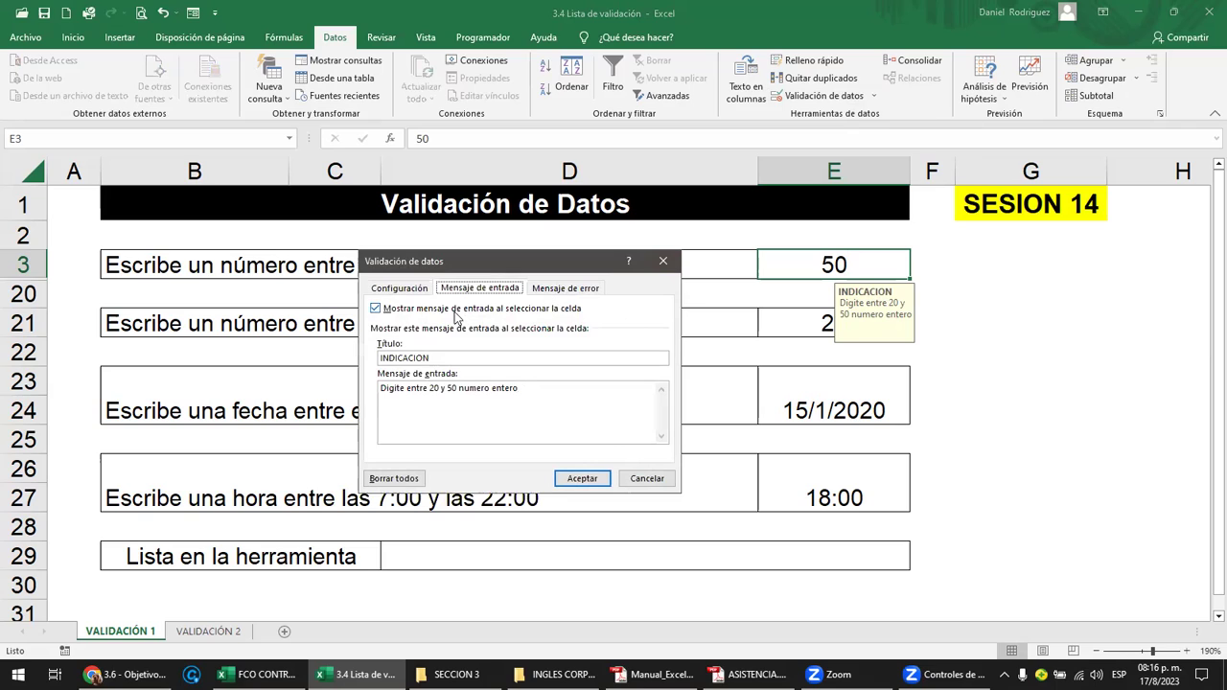
double_click(433, 359)
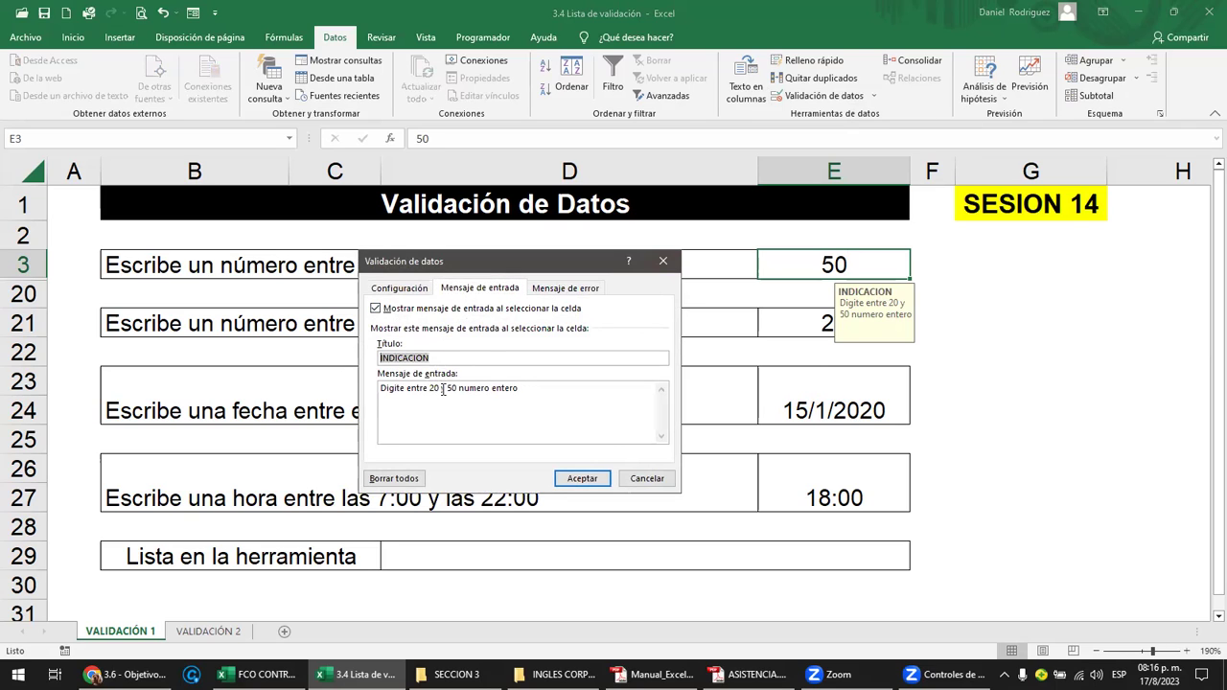
left_click_drag(548, 397, 379, 389)
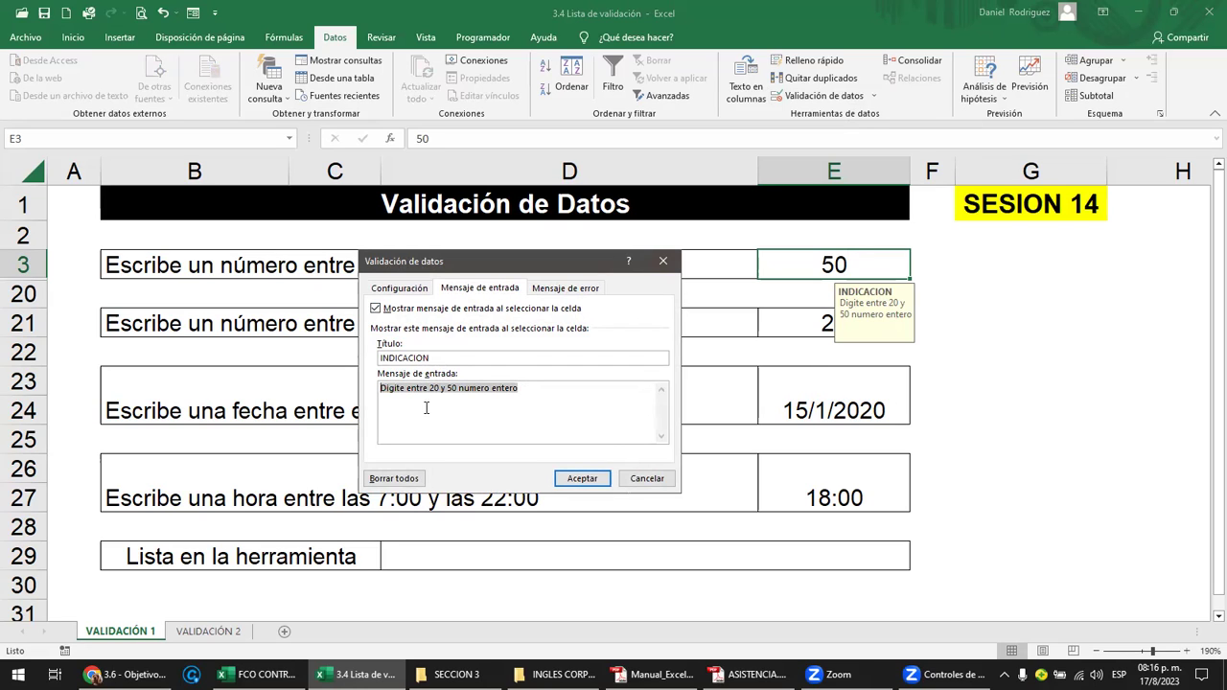
left_click(575, 290)
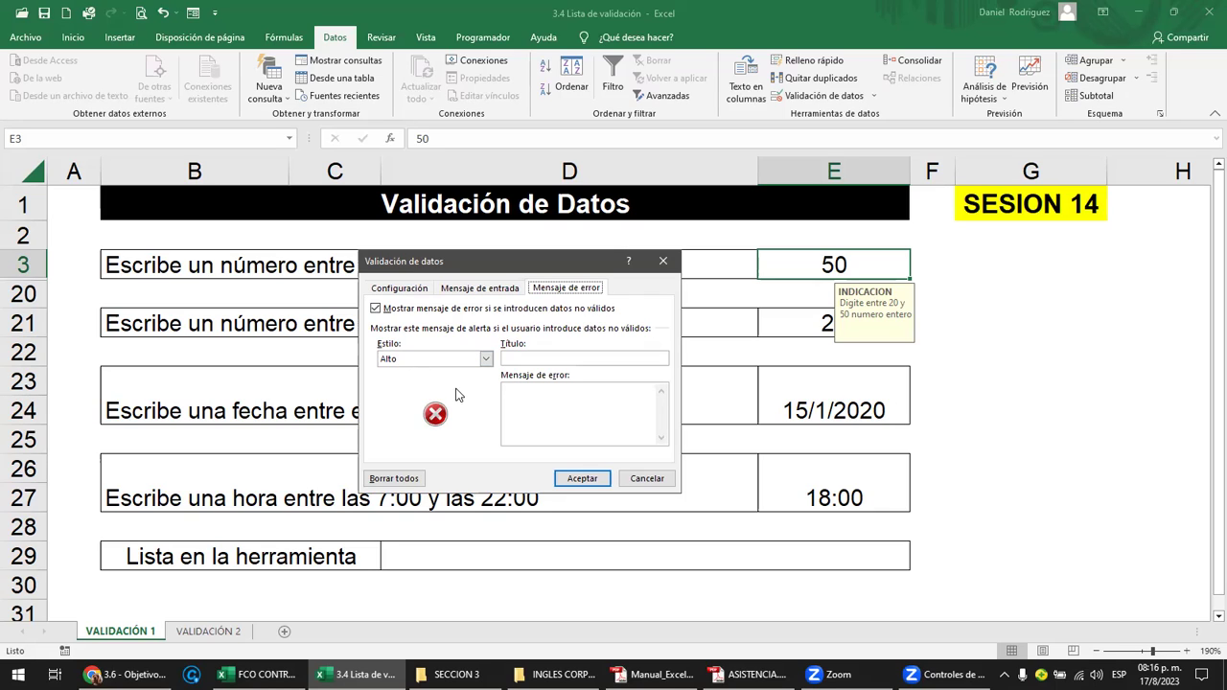
Step: Enter 'Numero no permitido' as E3's Stop error alert message and confirm
left_click(510, 359)
left_click(544, 407)
type("umero no permitido")
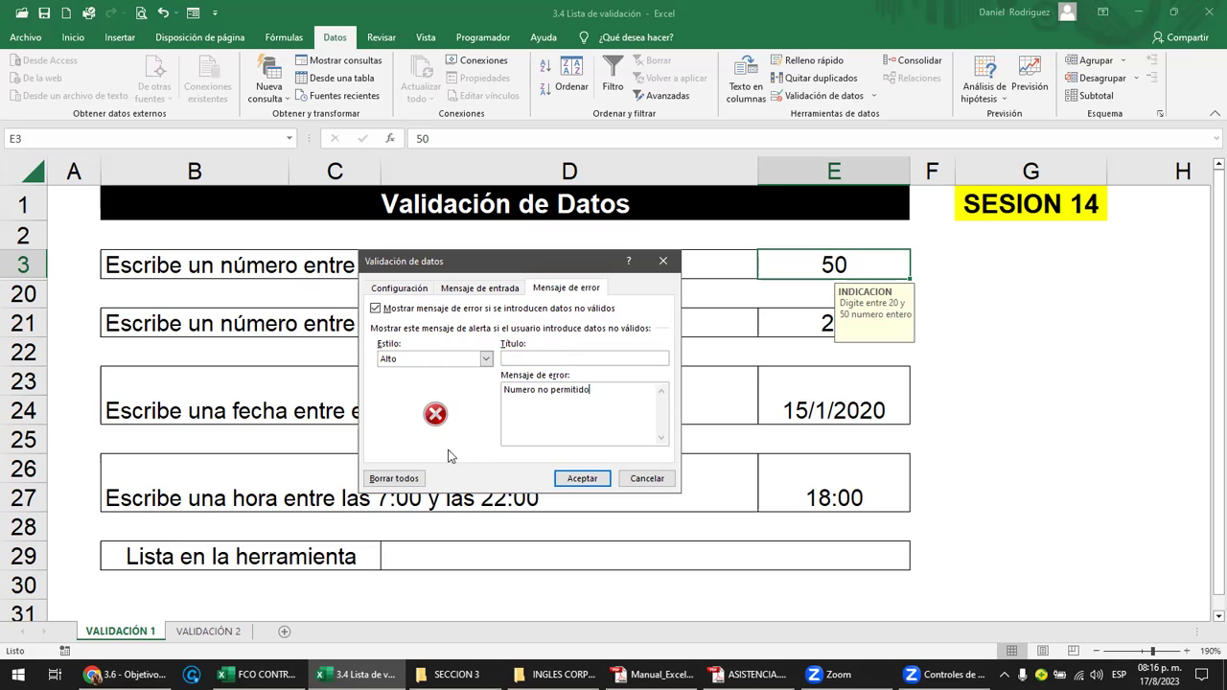
left_click(582, 482)
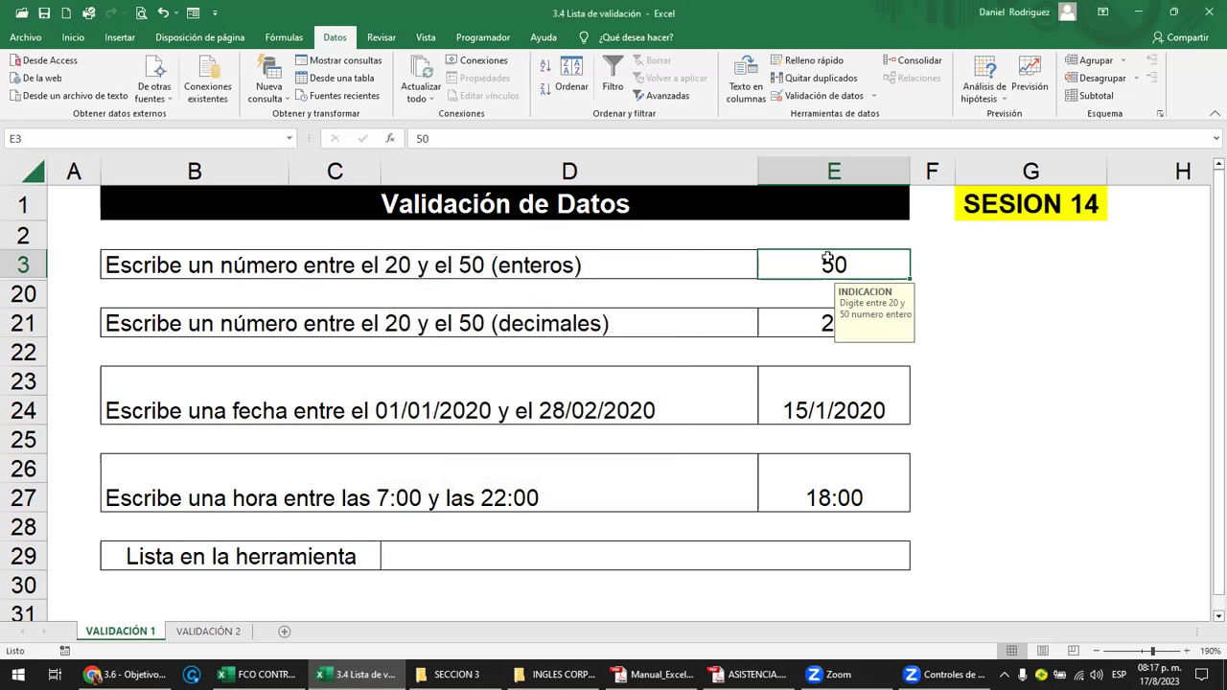
type("70")
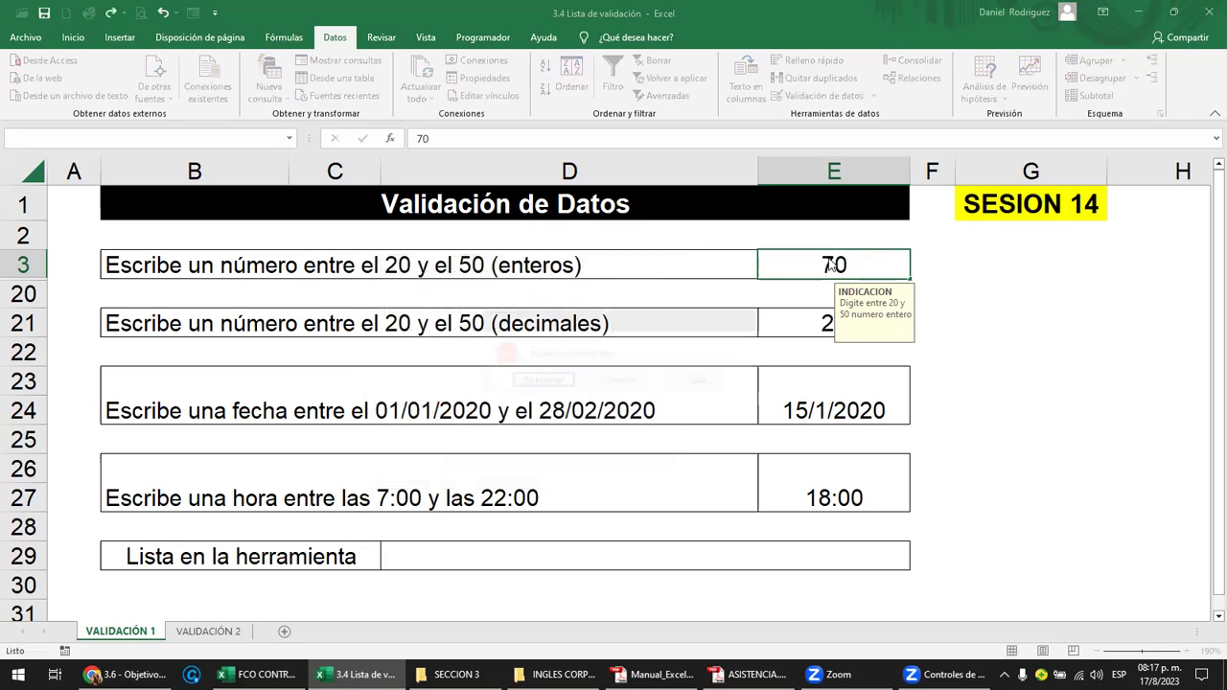
key("Return")
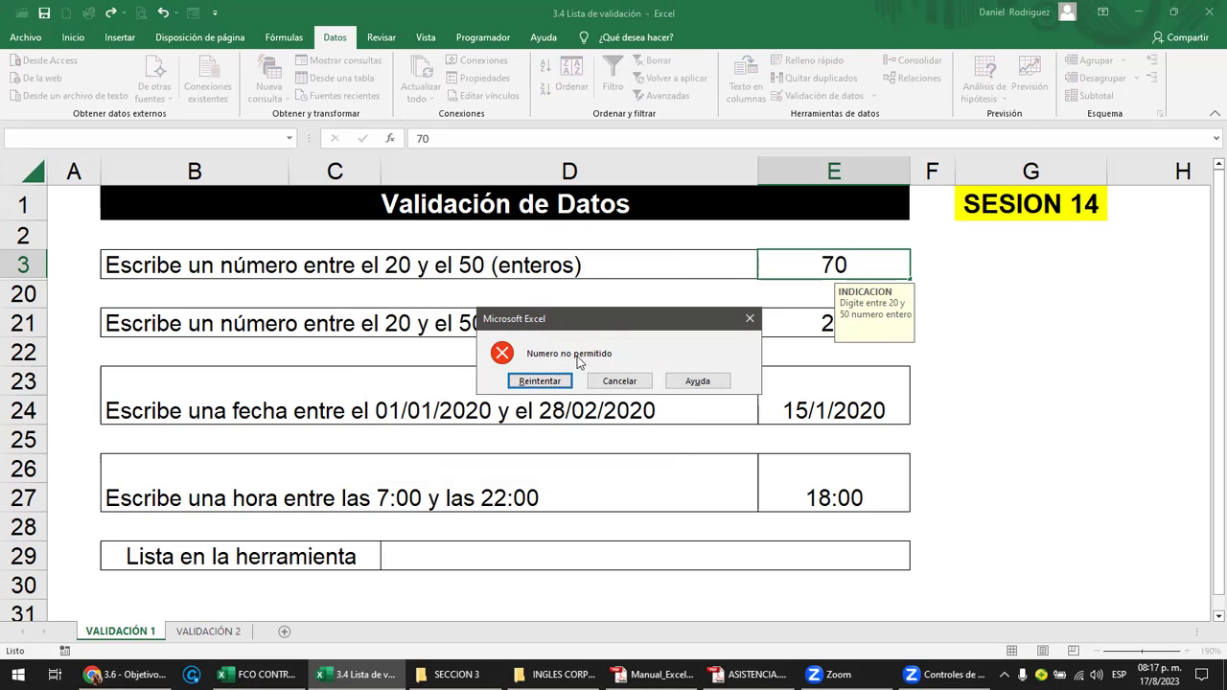
left_click(557, 381)
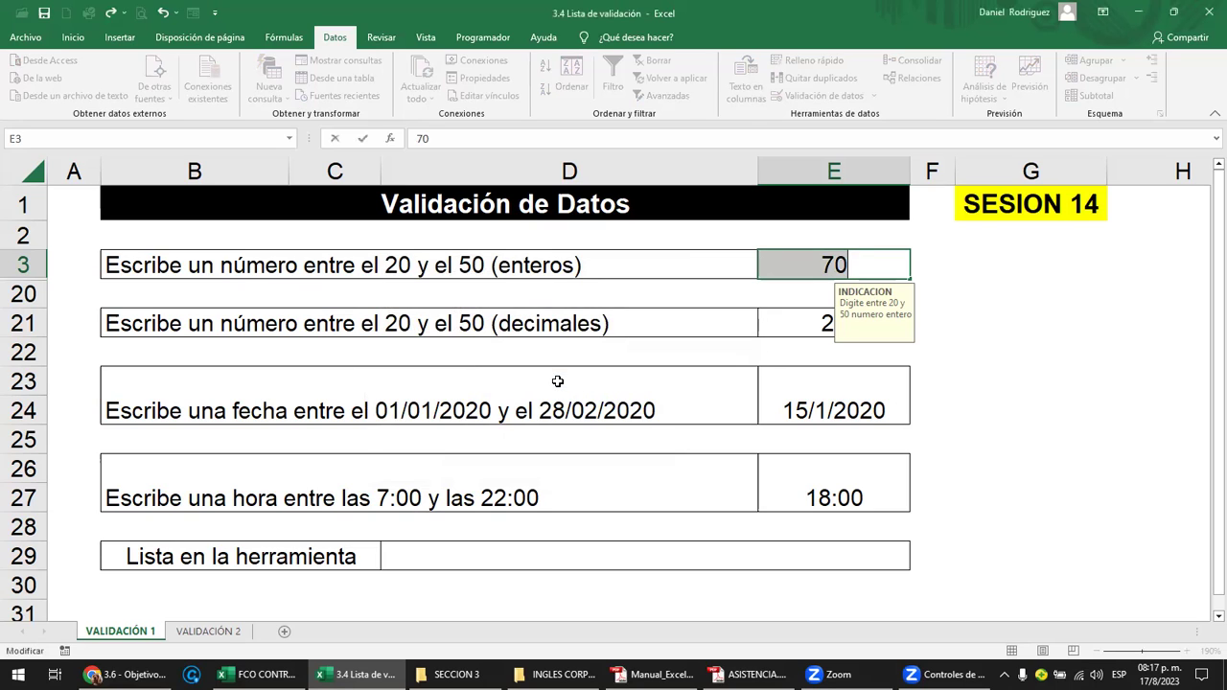
type("7")
key("Return")
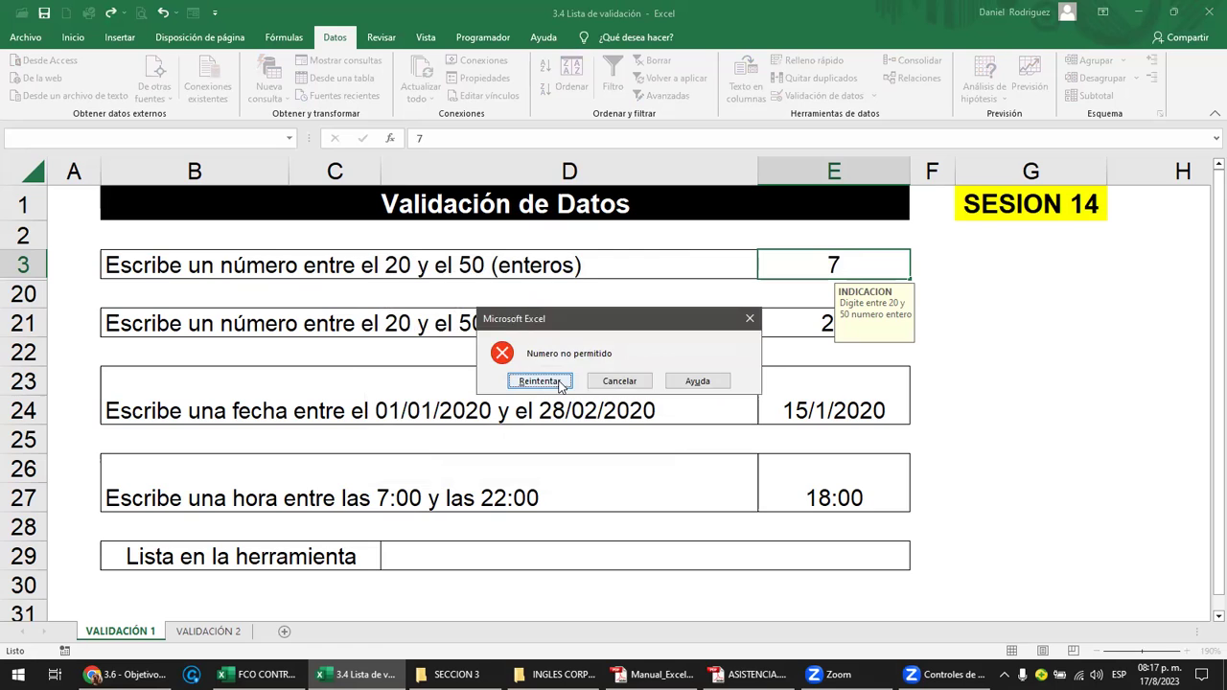
left_click(559, 382)
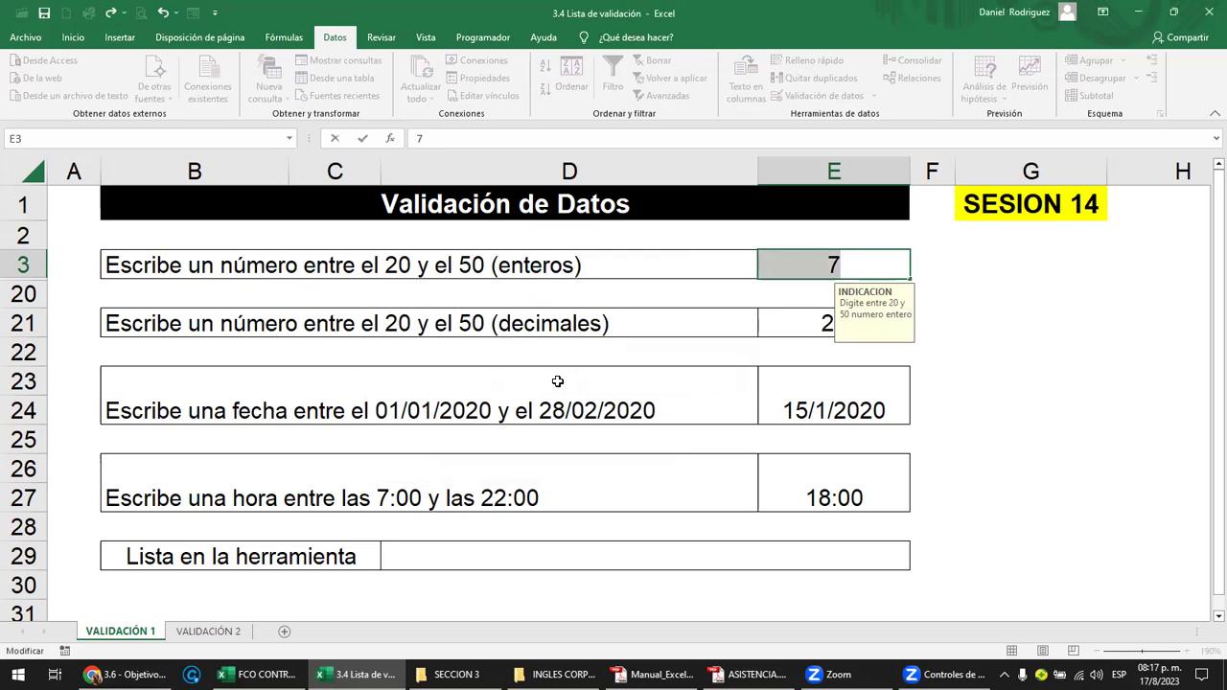
type("50")
left_click(959, 295)
left_click(884, 265)
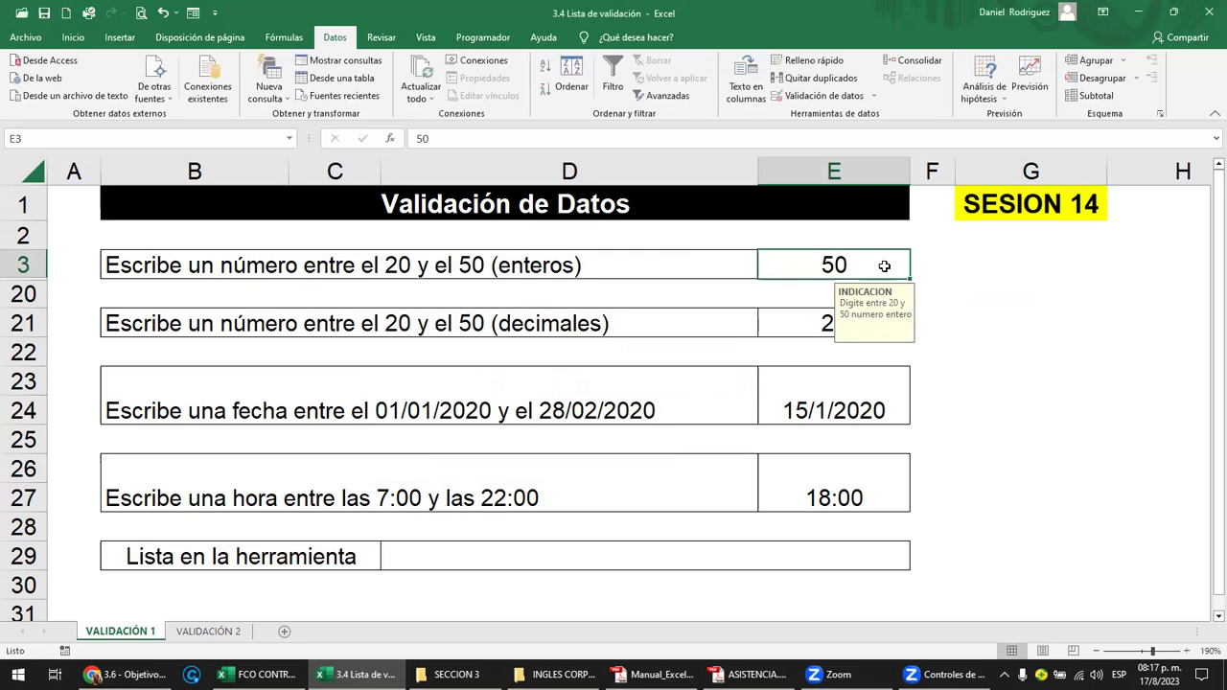
Step: Reopen E3's validation settings and check the 20–50 whole-number criteria
left_click(872, 97)
left_click(849, 116)
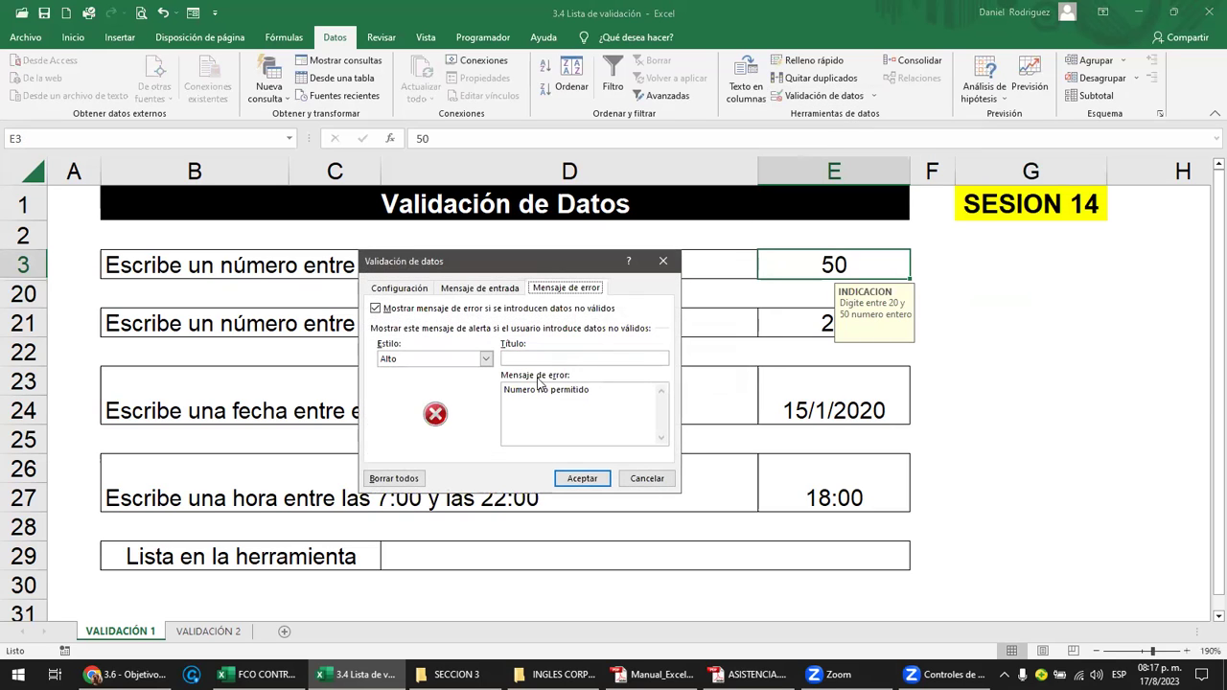
left_click(416, 290)
left_click(390, 403)
left_click(537, 431)
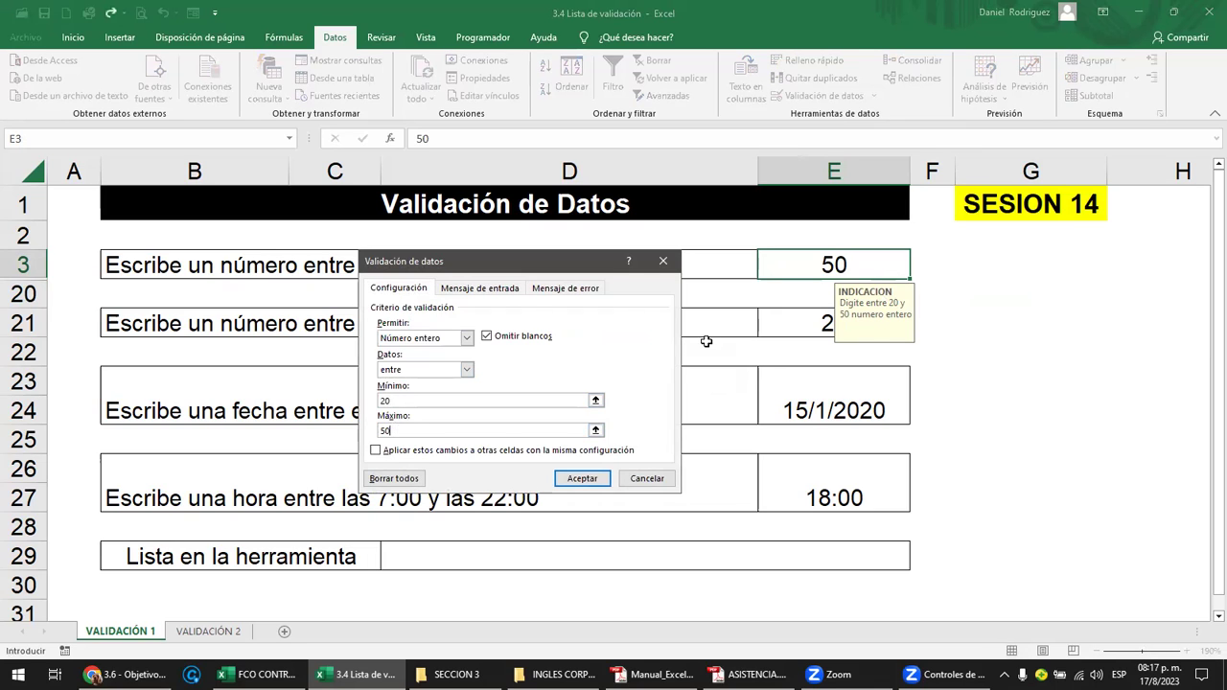
Step: Set the error alert style to Advertencia and its title to ERROR
left_click(562, 287)
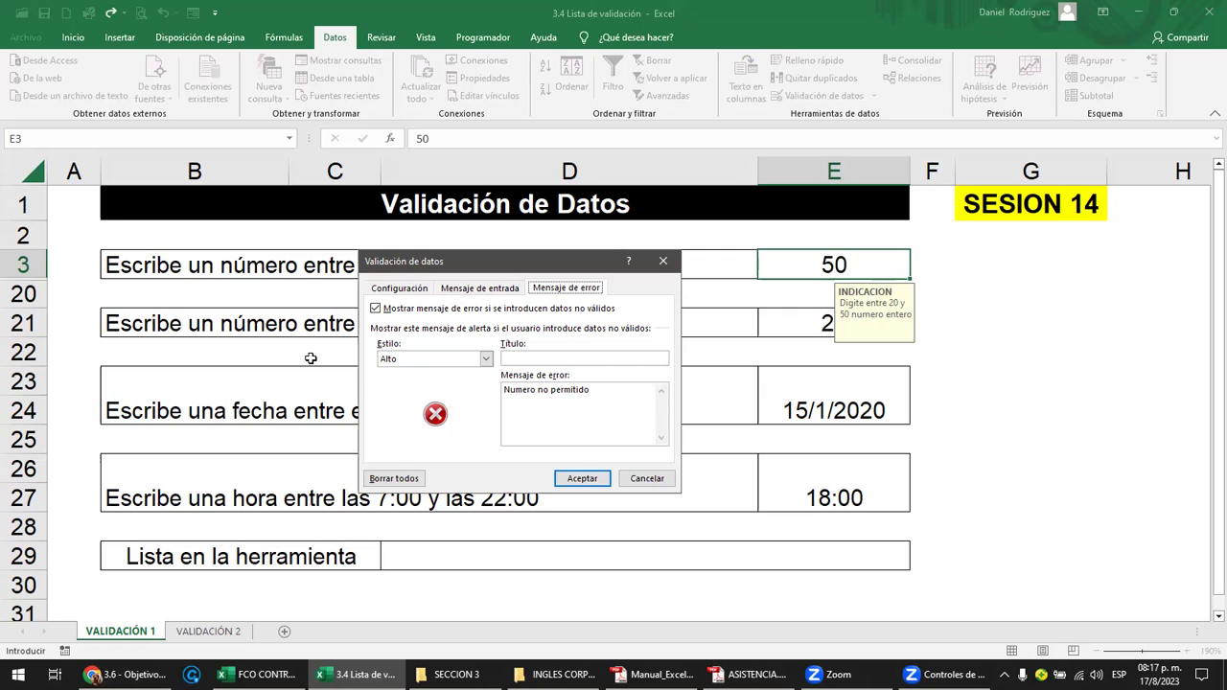
left_click_drag(472, 268, 492, 307)
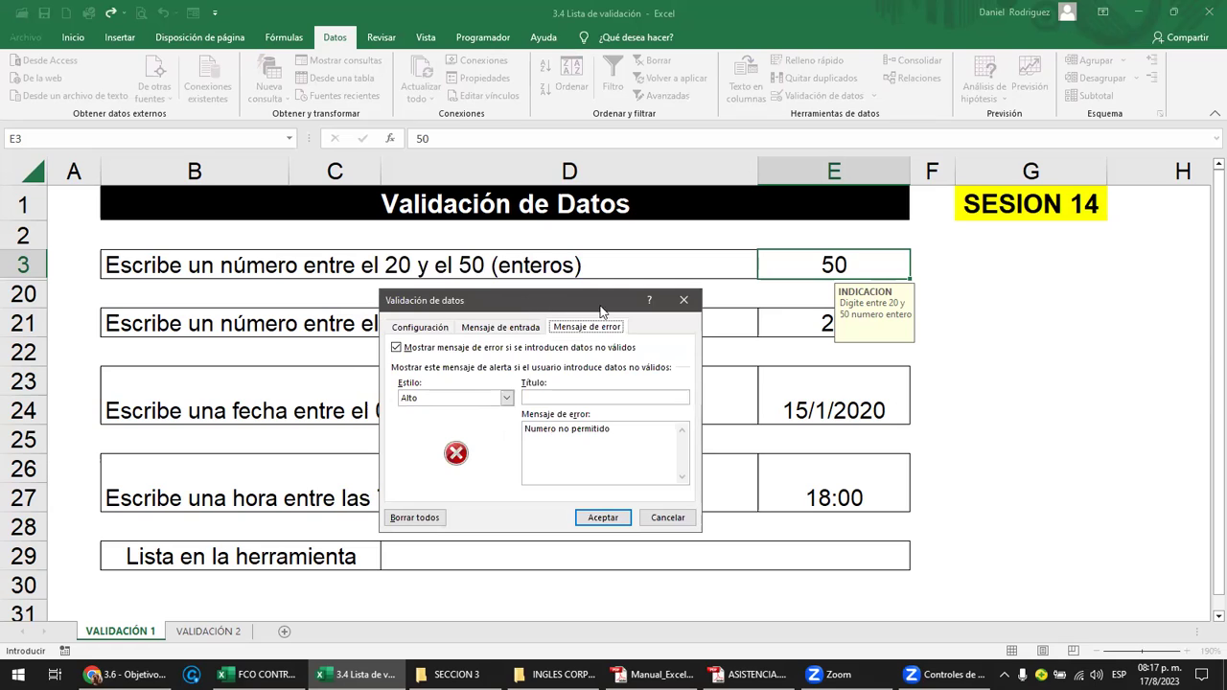
left_click(507, 401)
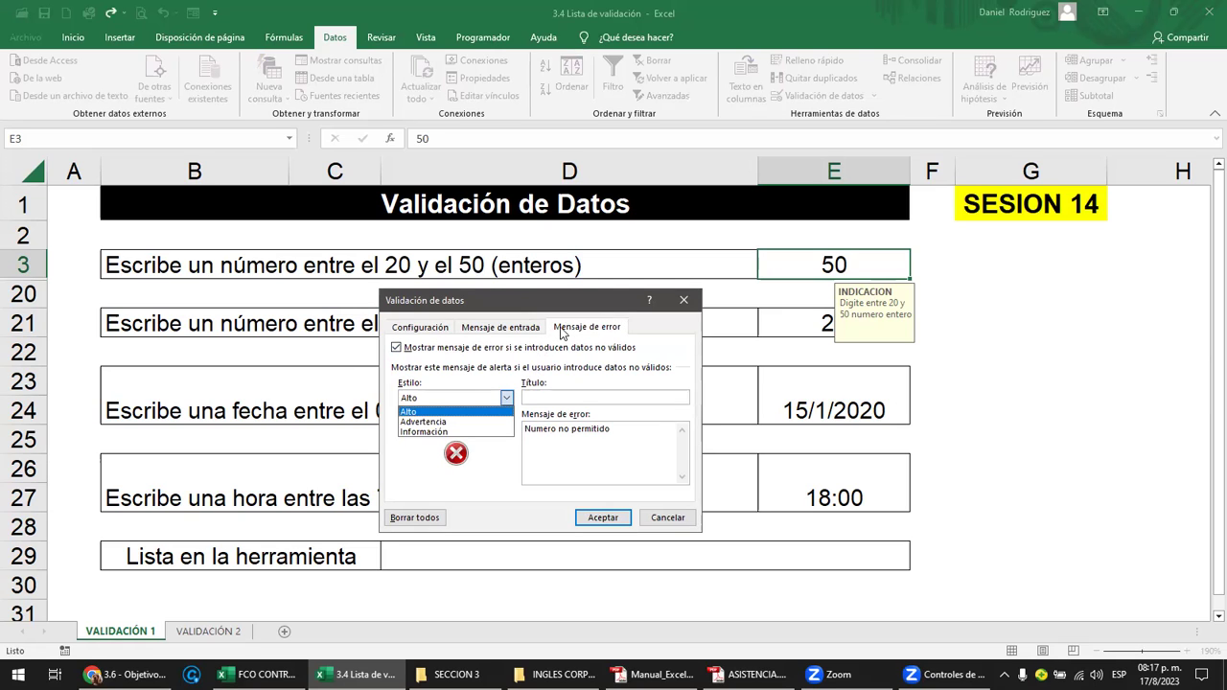
left_click(409, 423)
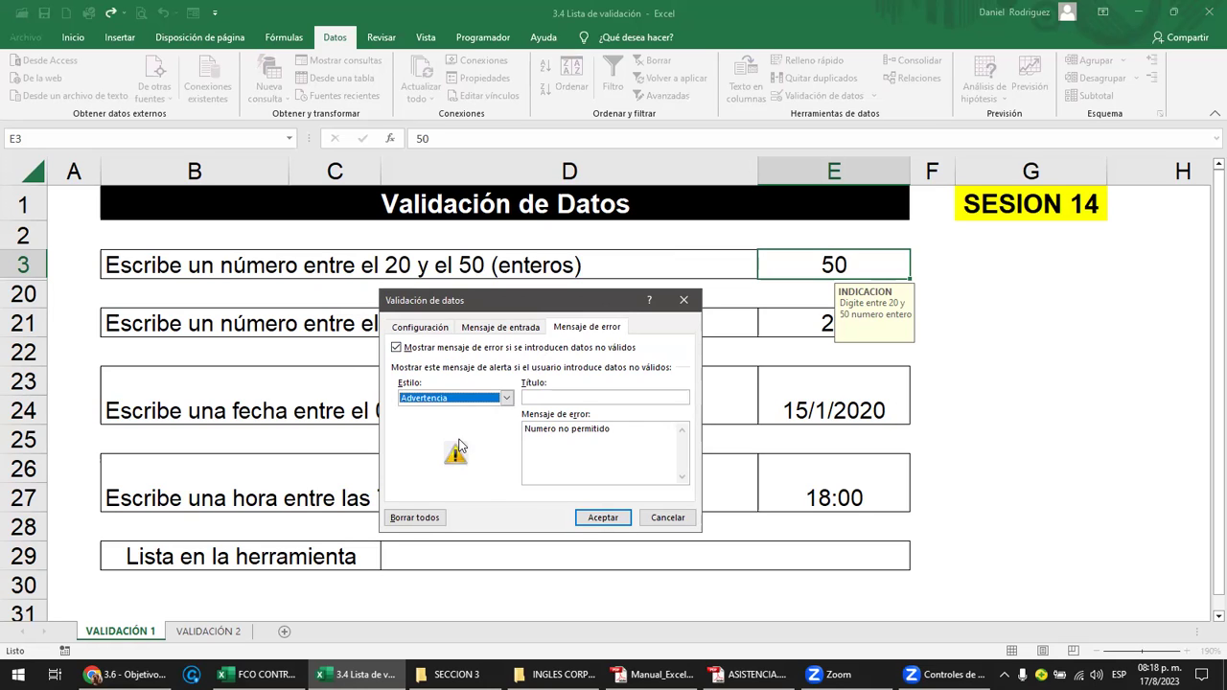
left_click(529, 398)
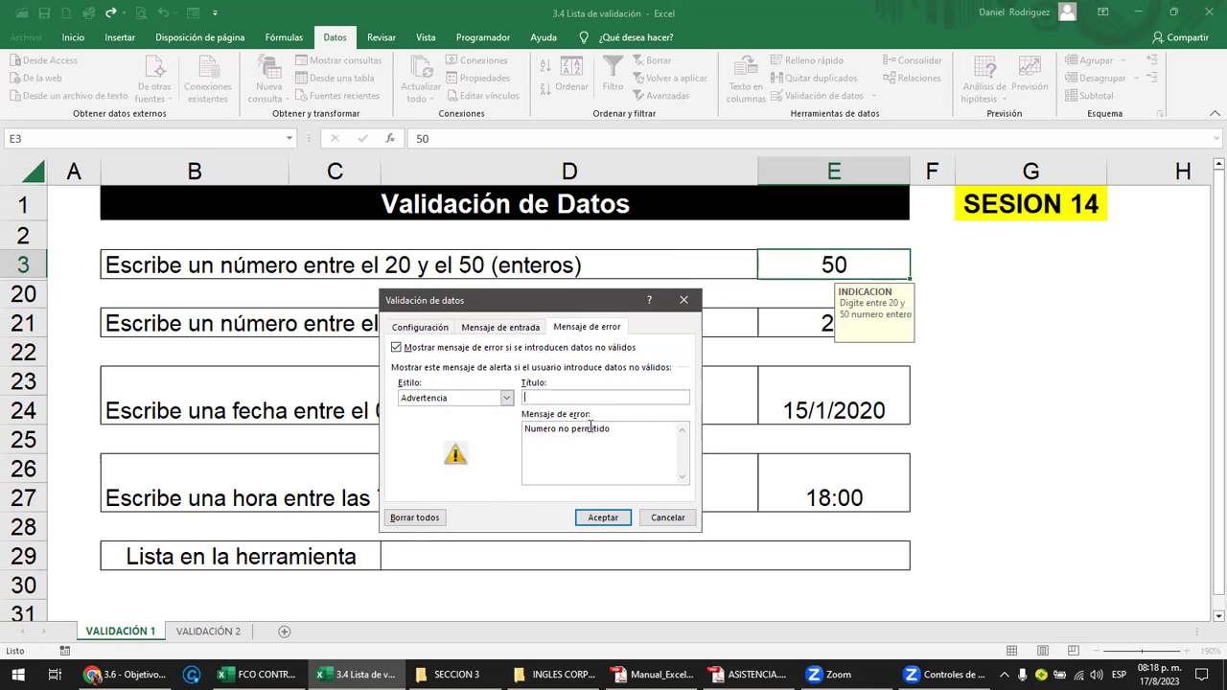
type("Err")
key("BackSpace")
type("ERROR")
Step: Apply the warning alert, refuse 7 at the warning, and enter 20 in E3
left_click(606, 517)
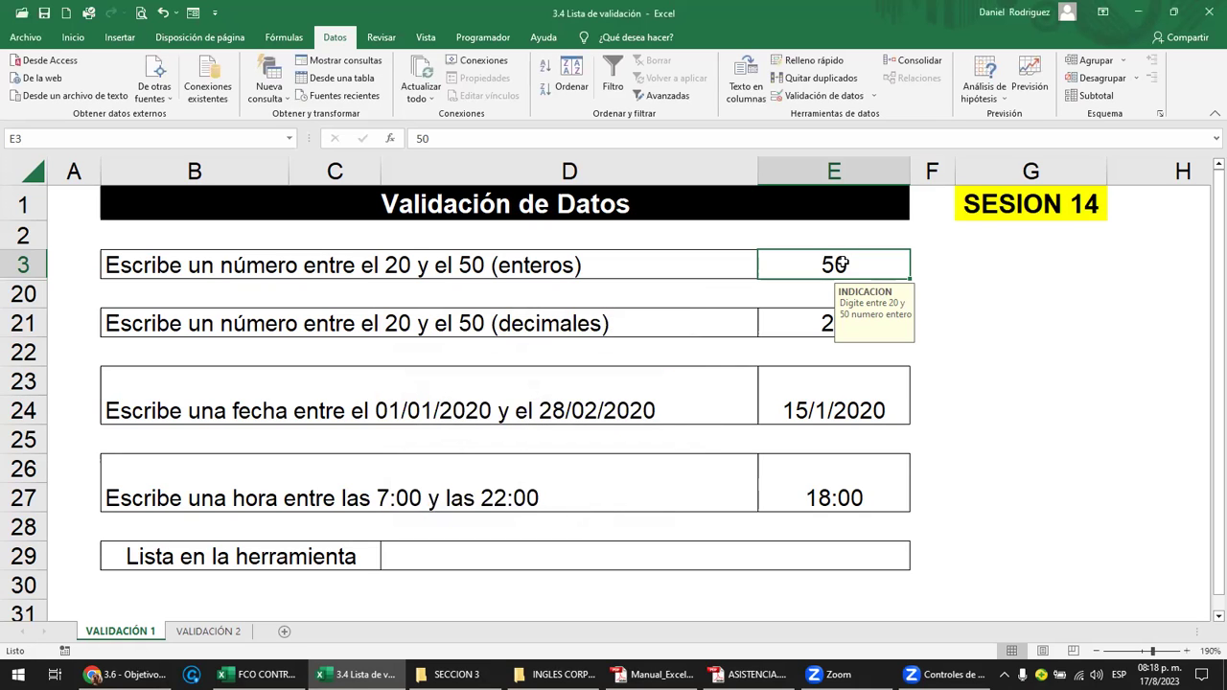
type("7")
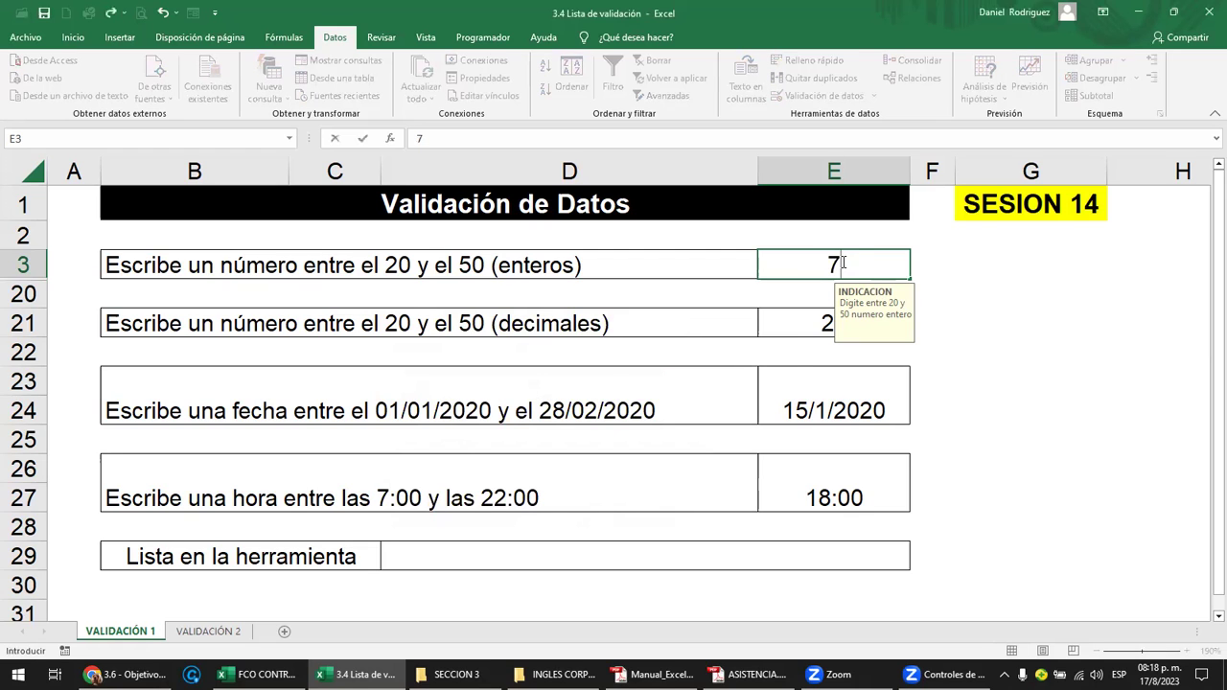
key("Return")
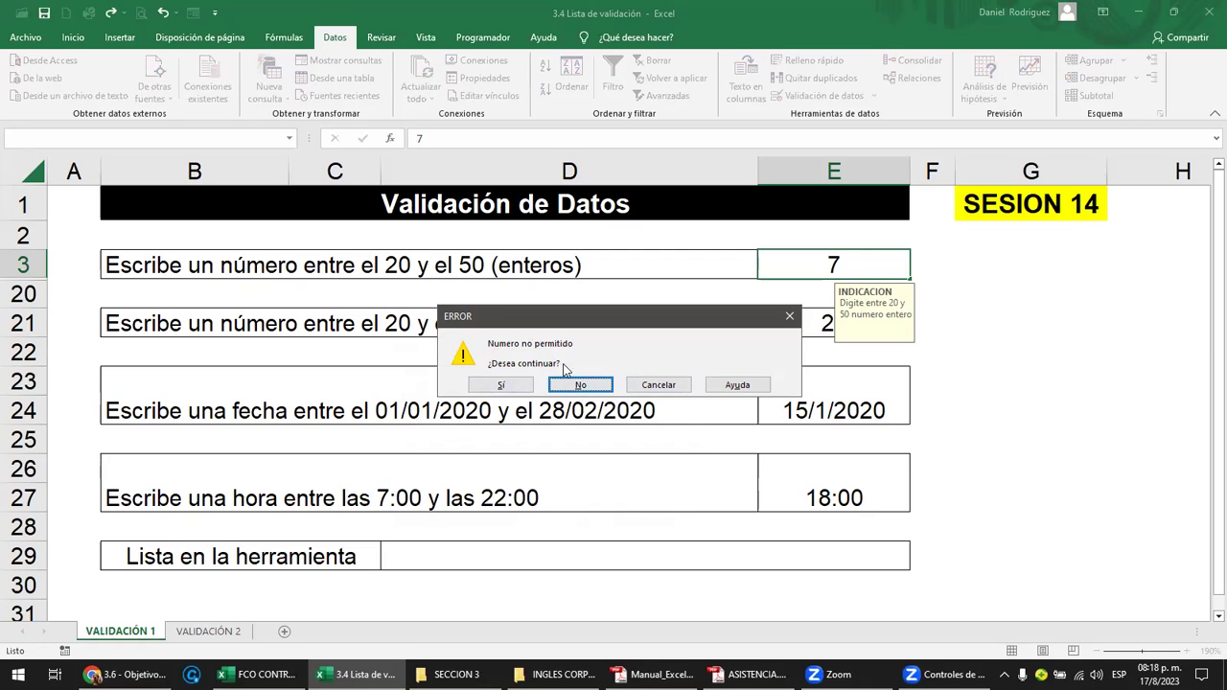
left_click(578, 388)
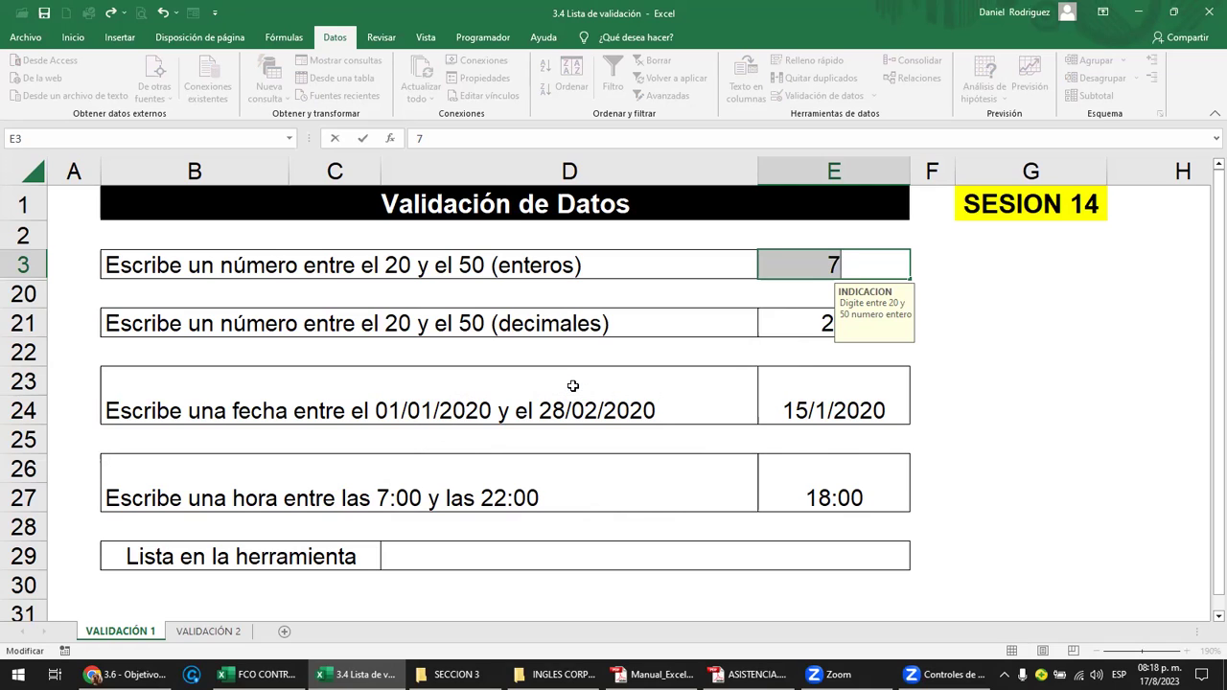
type("20")
key("Return")
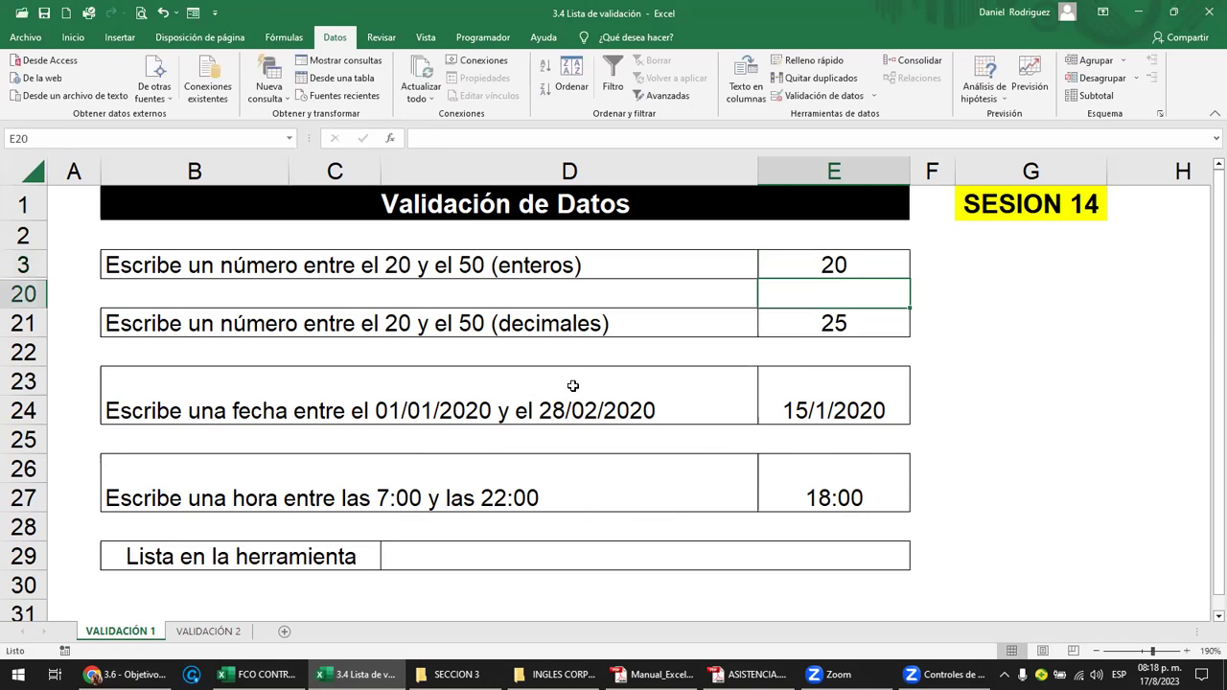
Step: Try 100 in E3 twice, cancelling each warning so 20 is kept
key("Up")
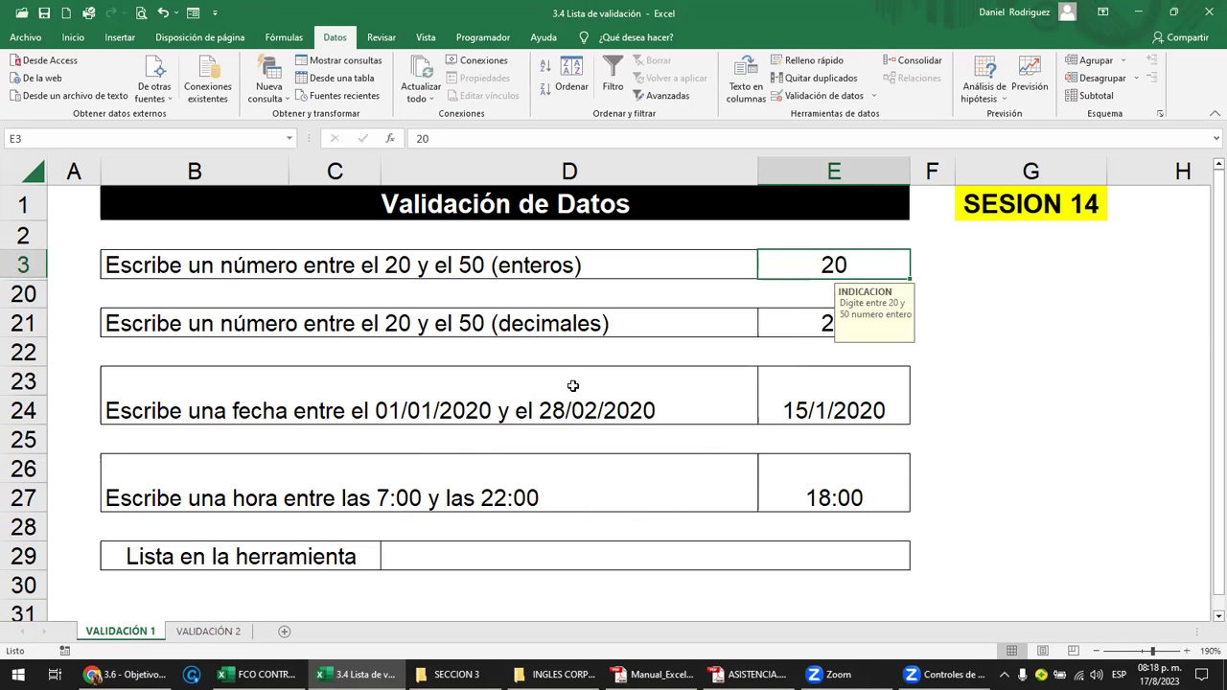
type("100")
key("Return")
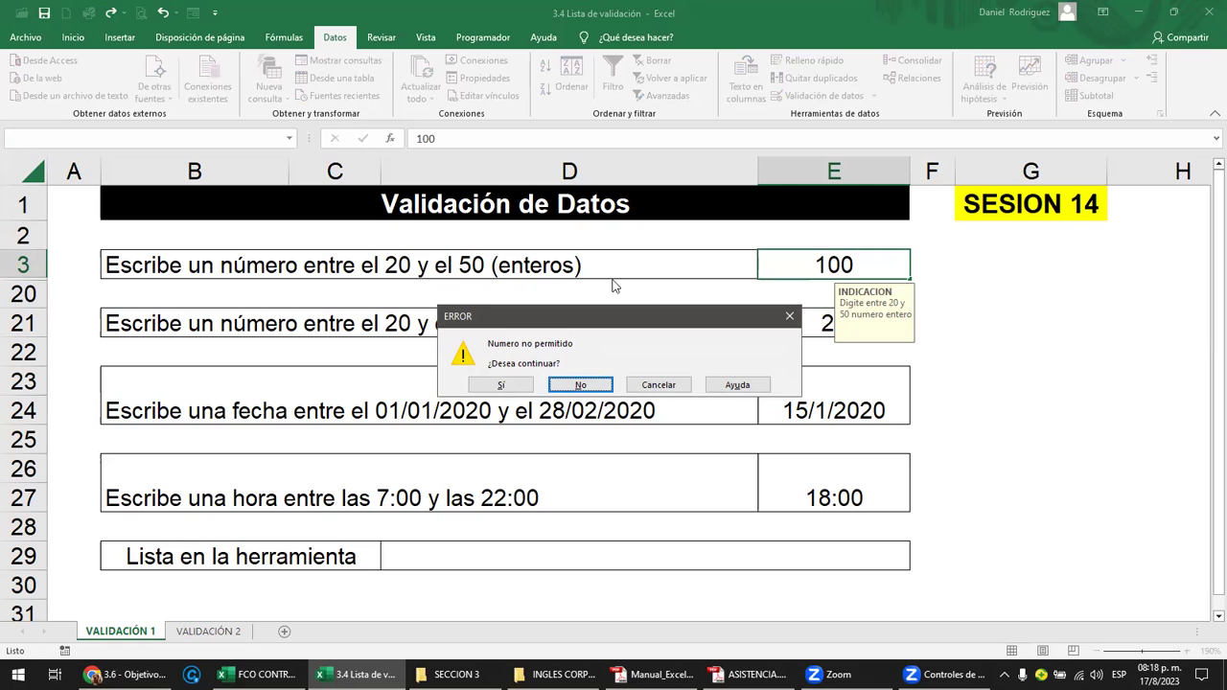
left_click(658, 387)
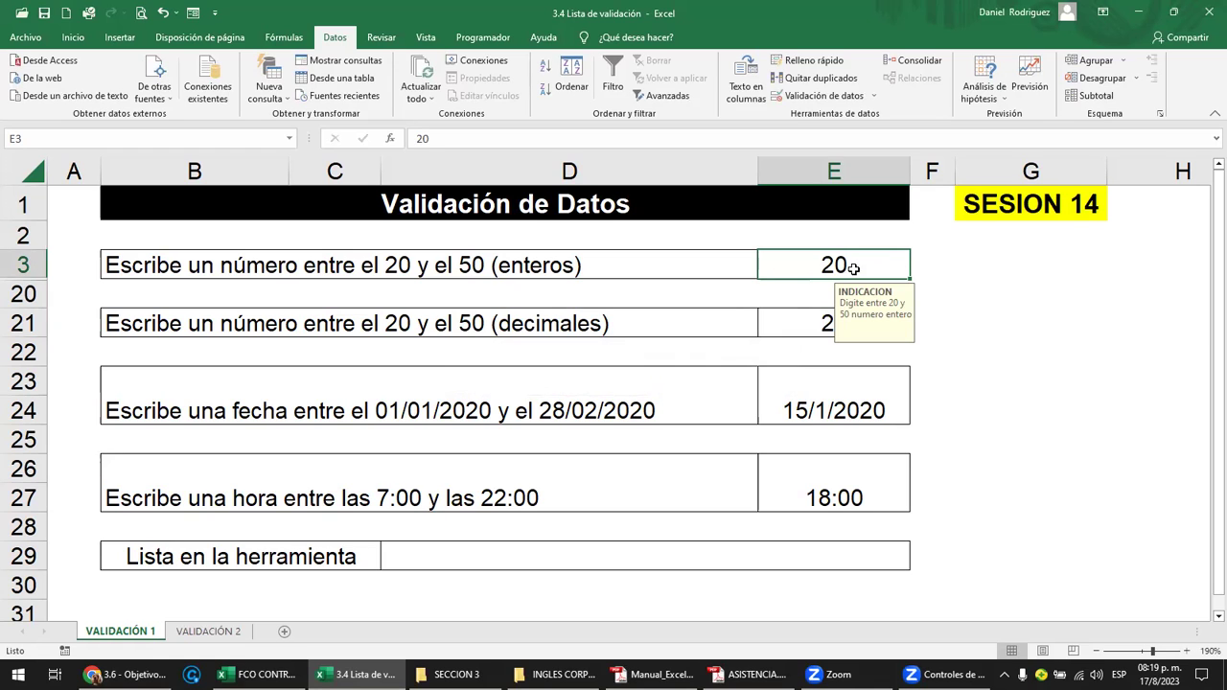
type("100")
key("Return")
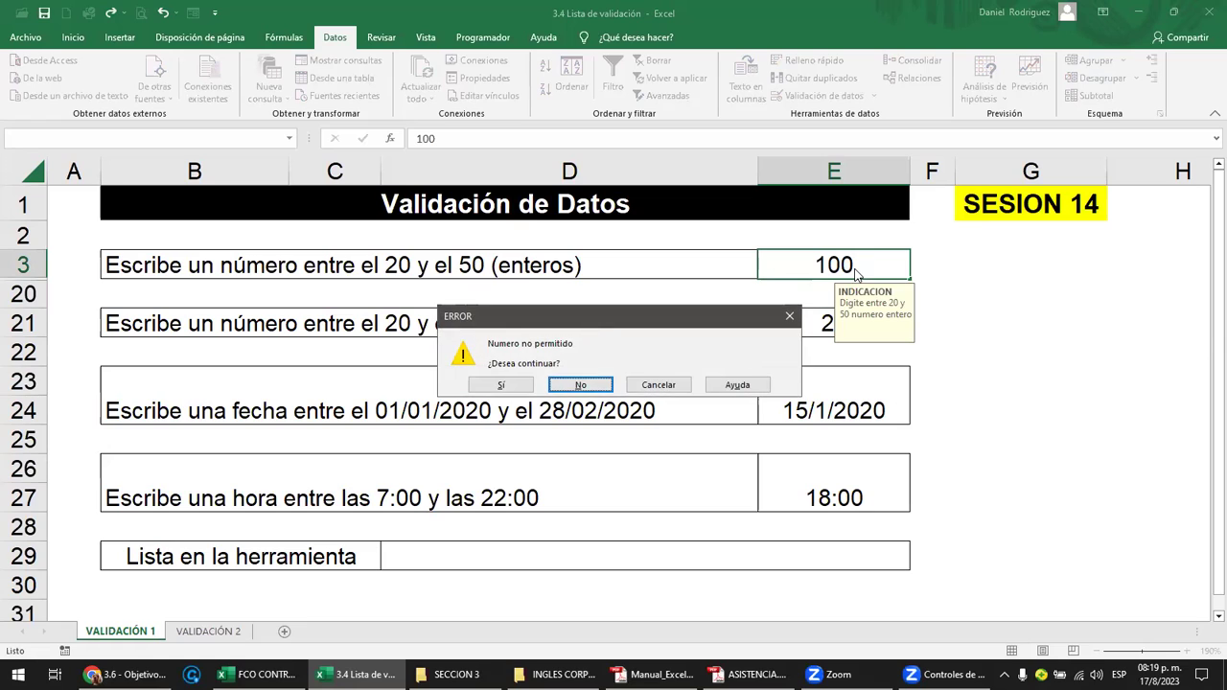
left_click(573, 399)
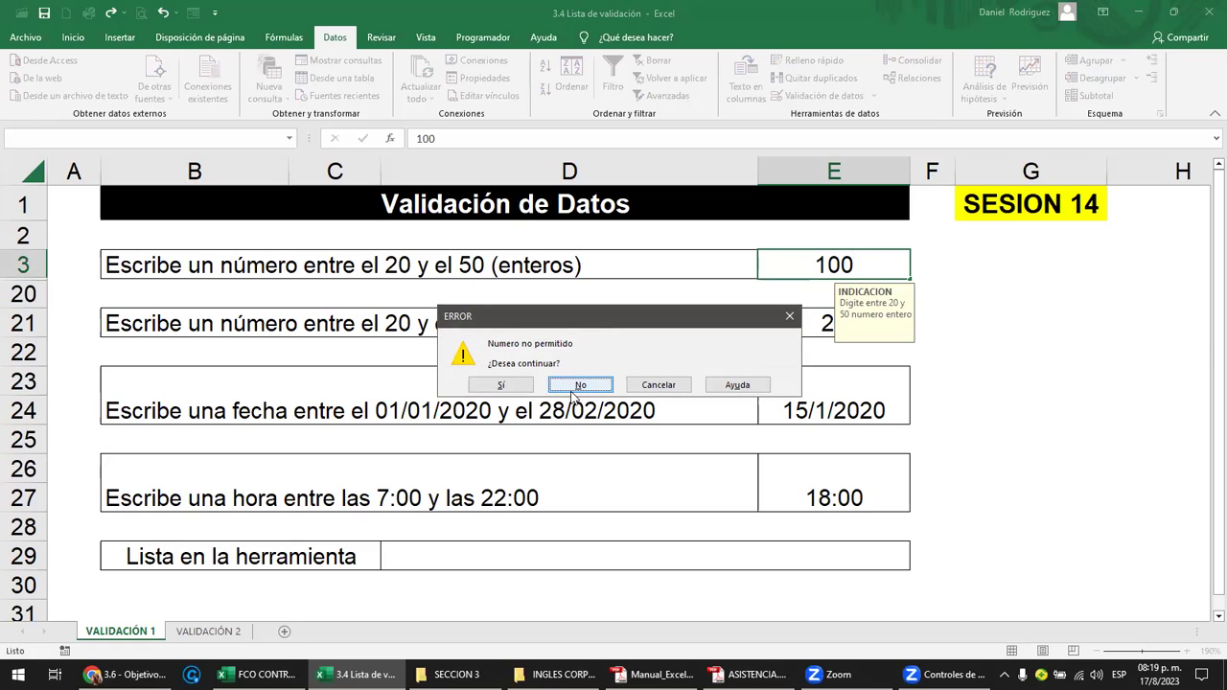
left_click(662, 385)
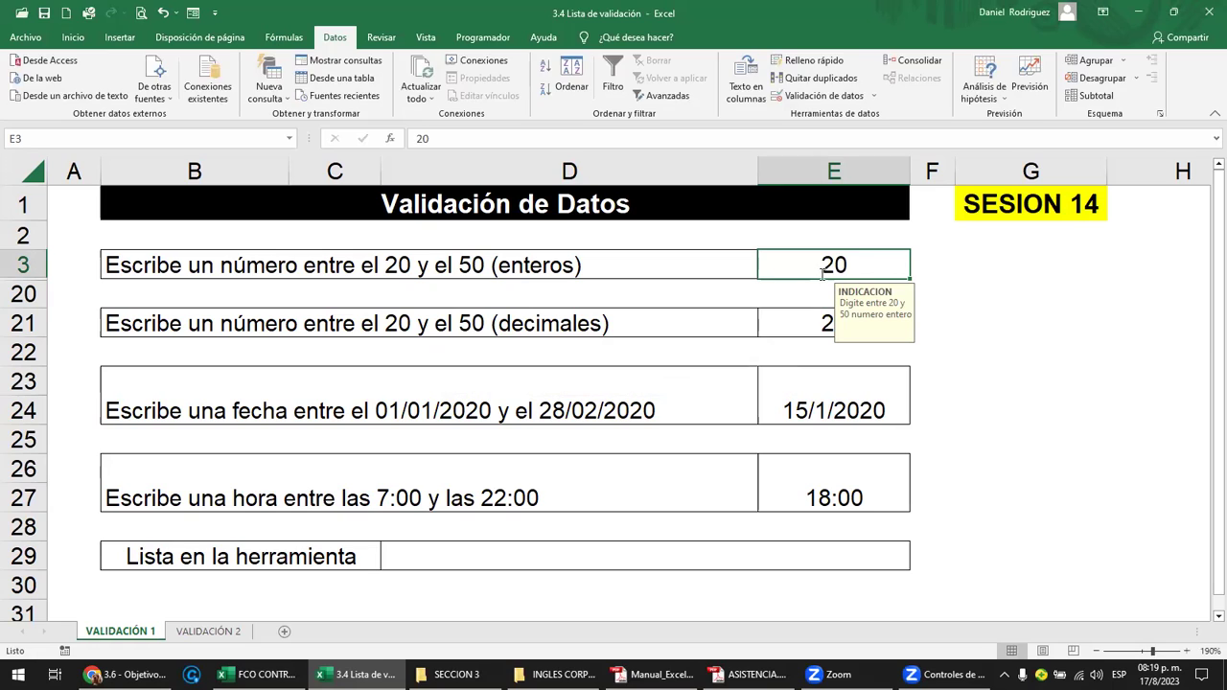
Step: Enter 1000 in E3 and accept it despite the ERROR warning
type("1000")
key("Return")
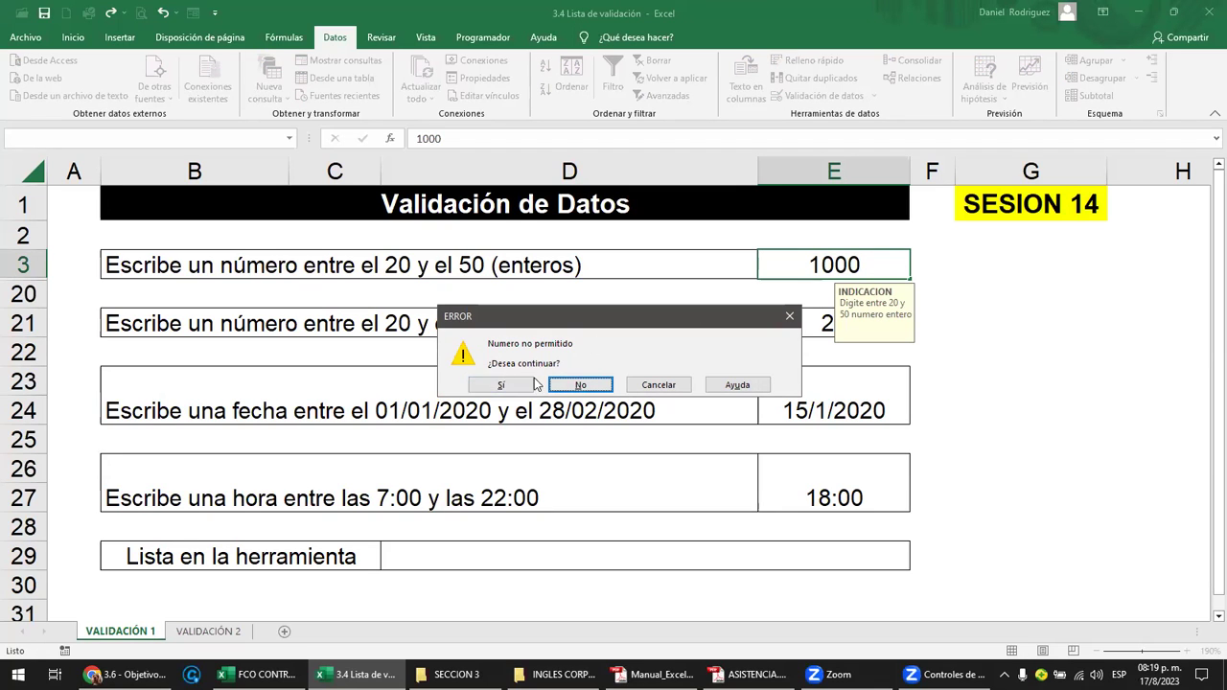
left_click(515, 387)
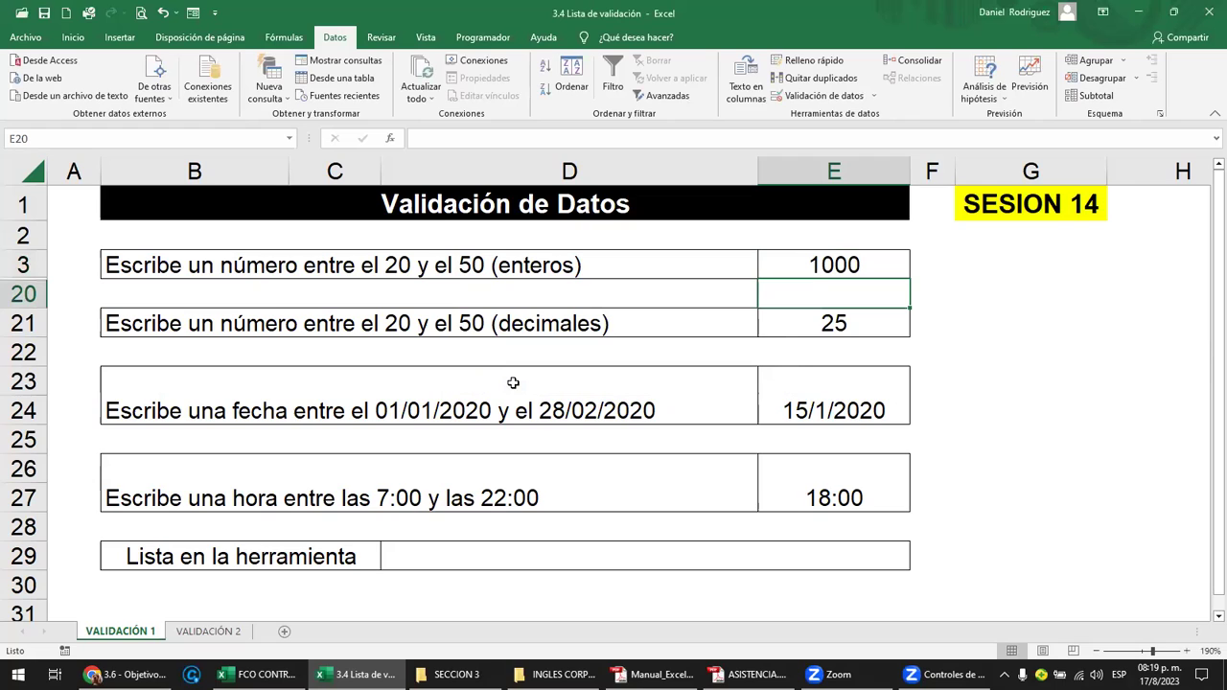
left_click(848, 266)
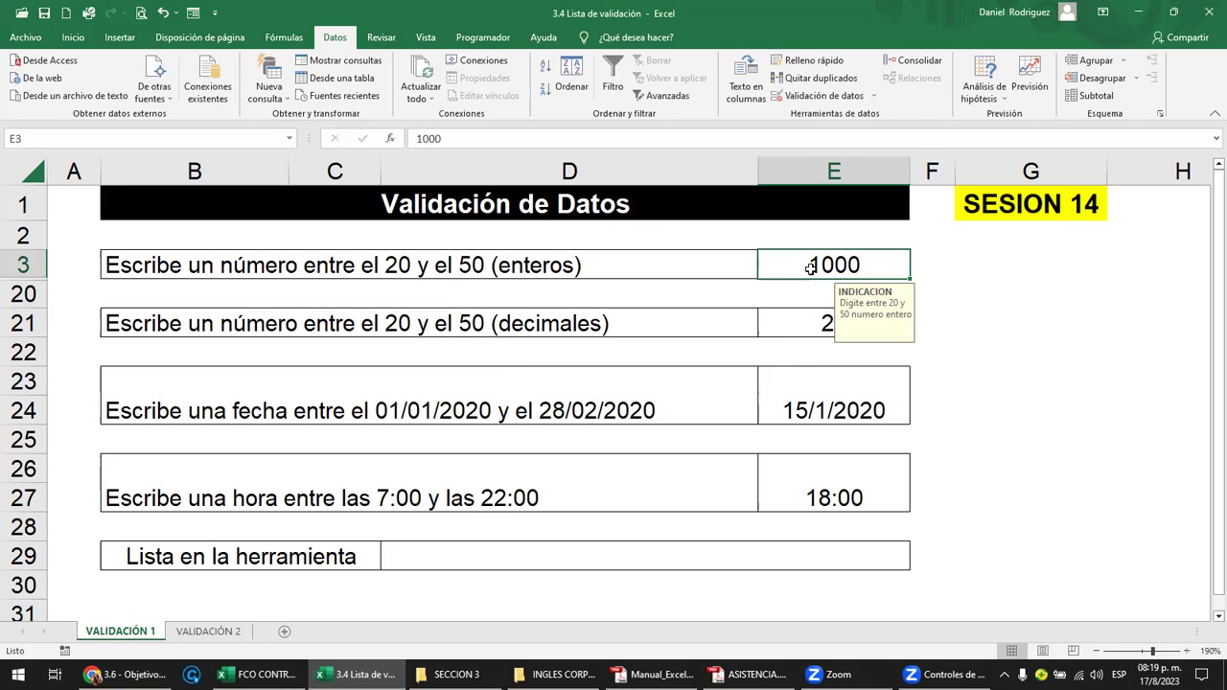
Step: Reselect E3 and confirm its Advertencia-style ERROR alert settings unchanged
left_click(452, 272)
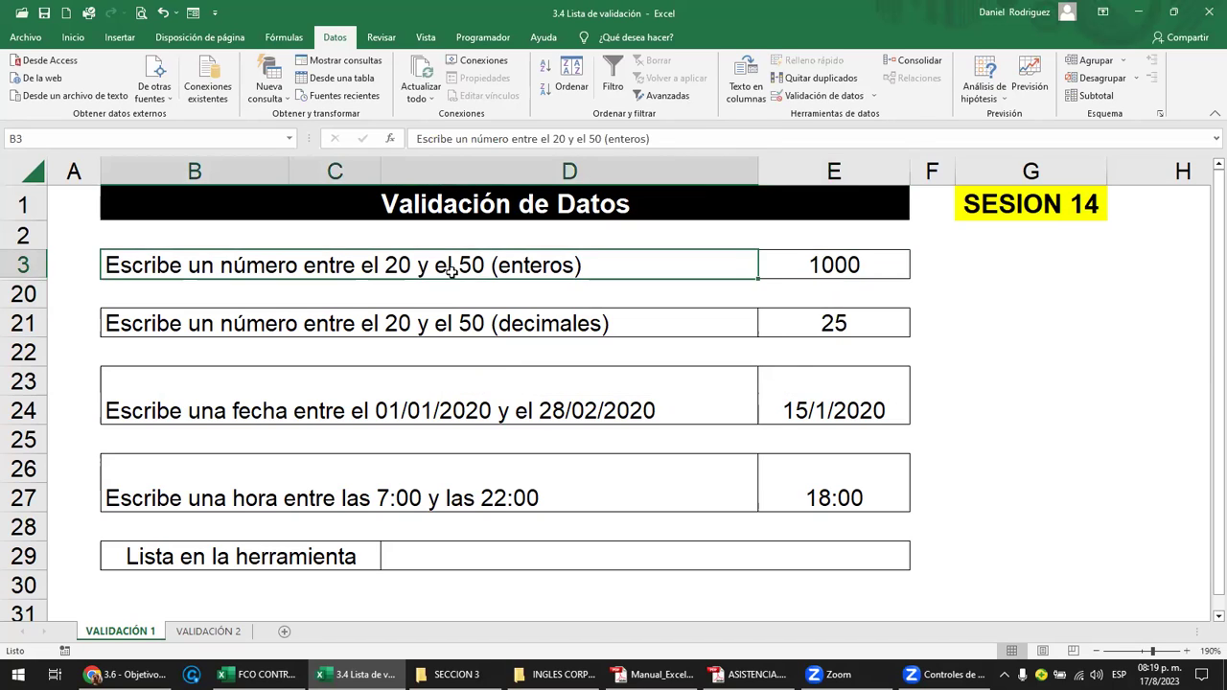
left_click(822, 267)
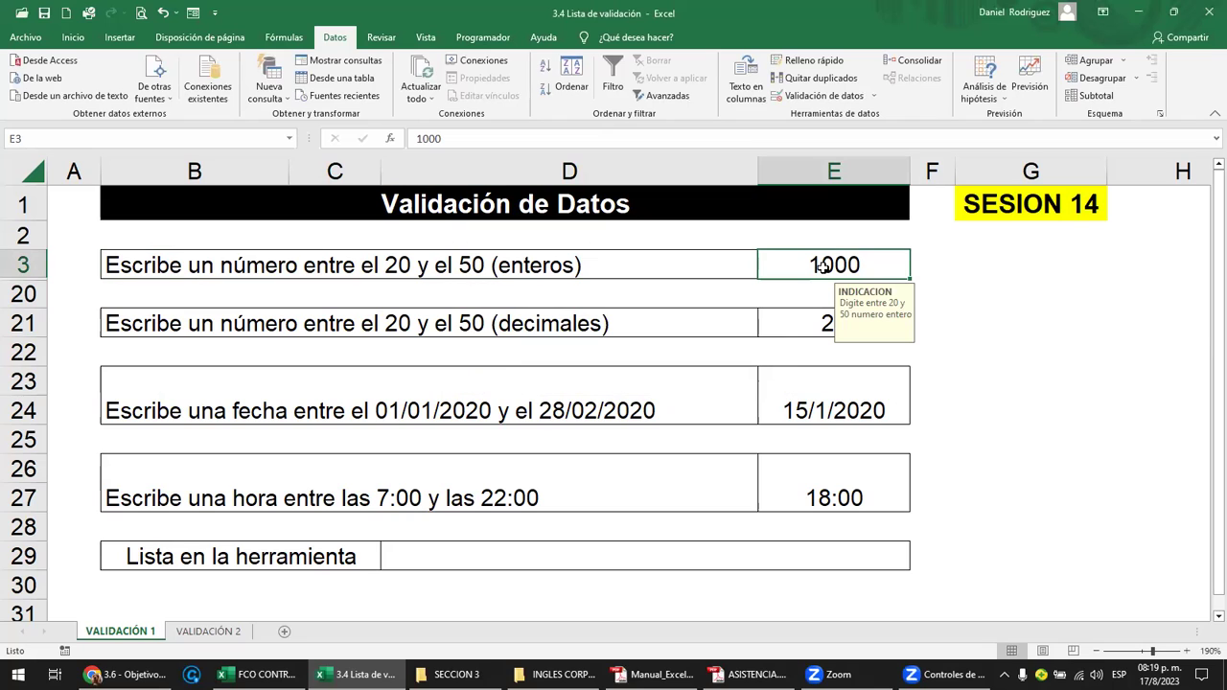
left_click(861, 96)
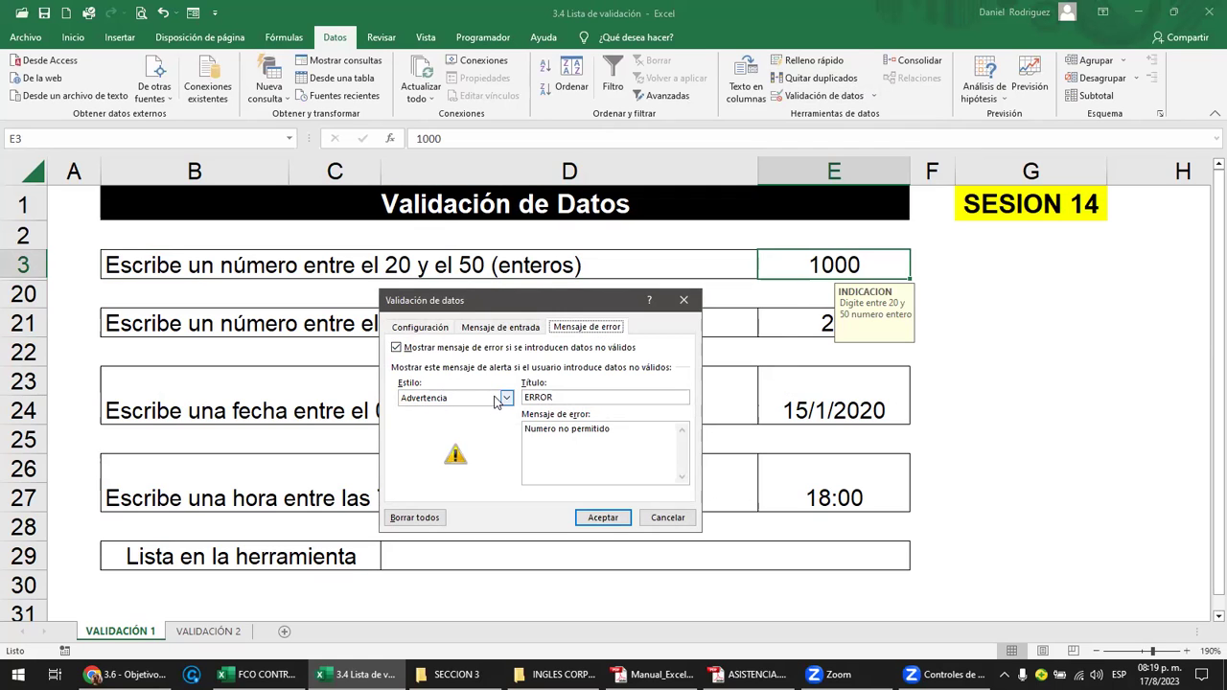
left_click(603, 518)
Step: Test 100 in E3 and cancel at the 'Numero no permitido' warning, keeping 1000
left_click(1013, 288)
left_click(867, 260)
type("00")
key("Return")
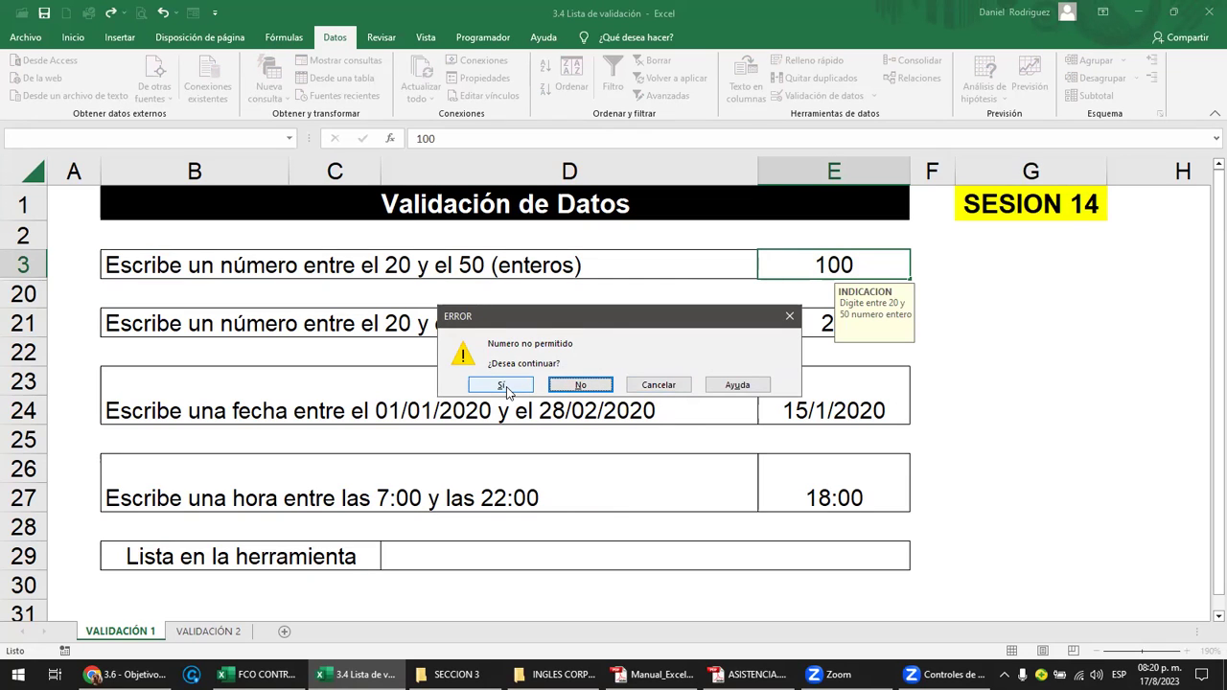
left_click(659, 385)
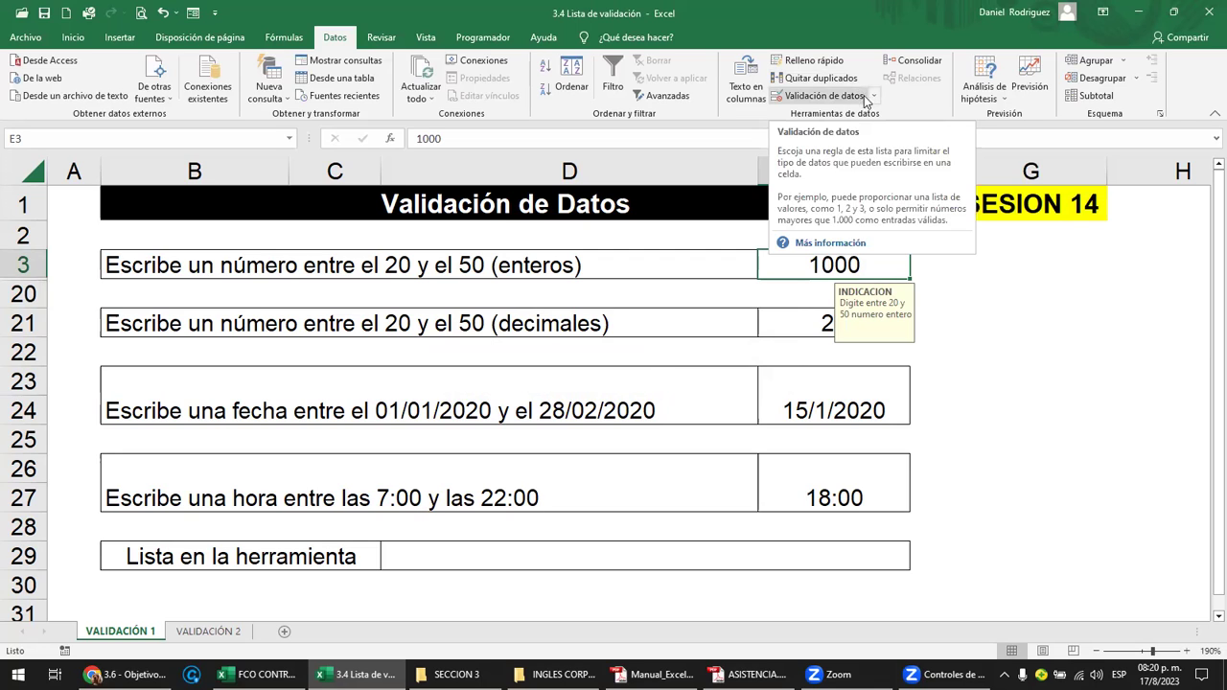
Step: Switch E3's error alert style from Advertencia to Información, keeping the ERROR title and message
left_click(873, 96)
left_click(841, 122)
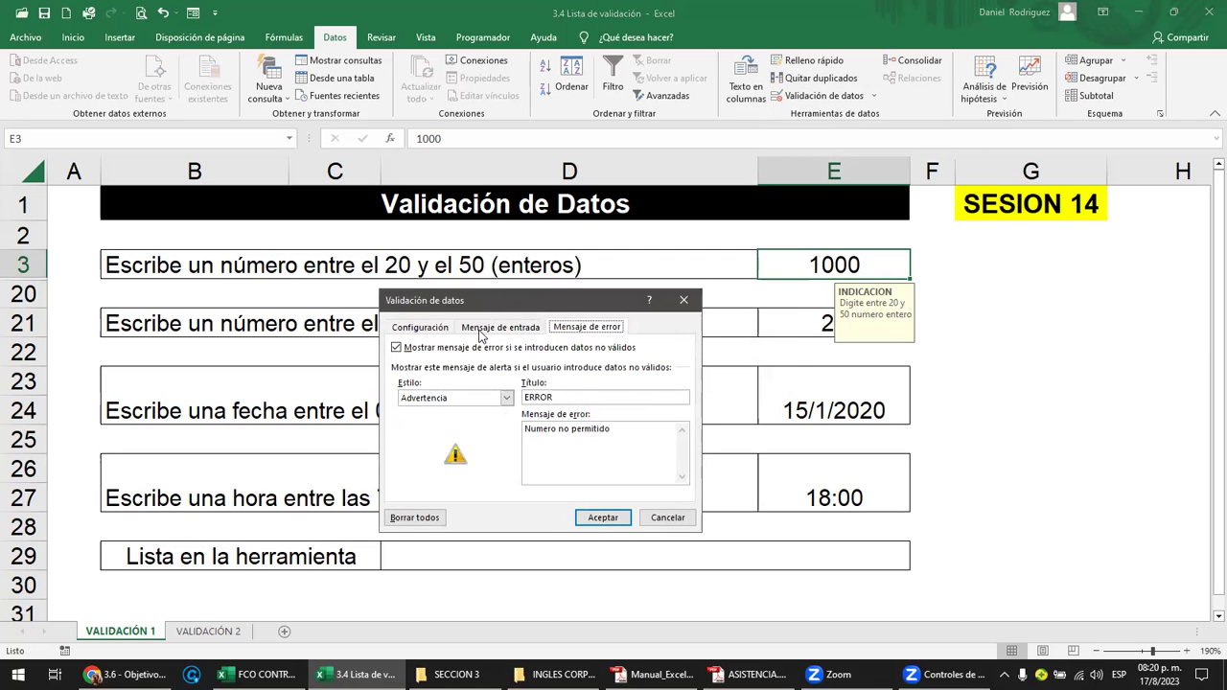
left_click(506, 398)
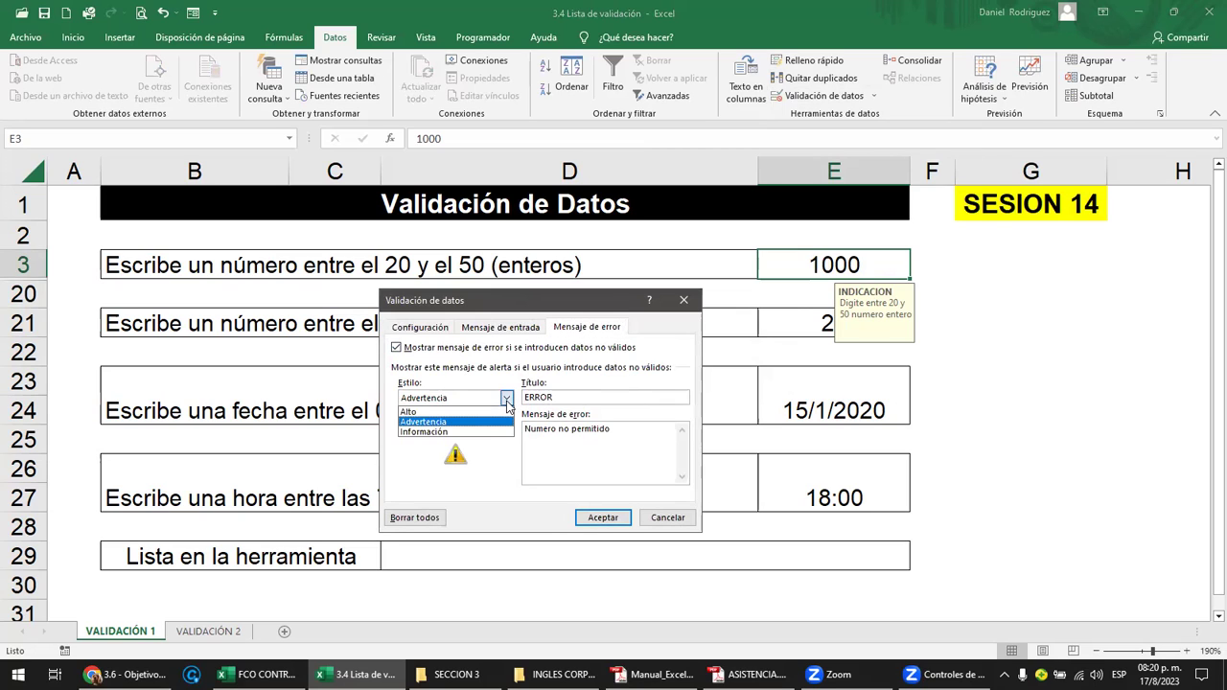
left_click(450, 410)
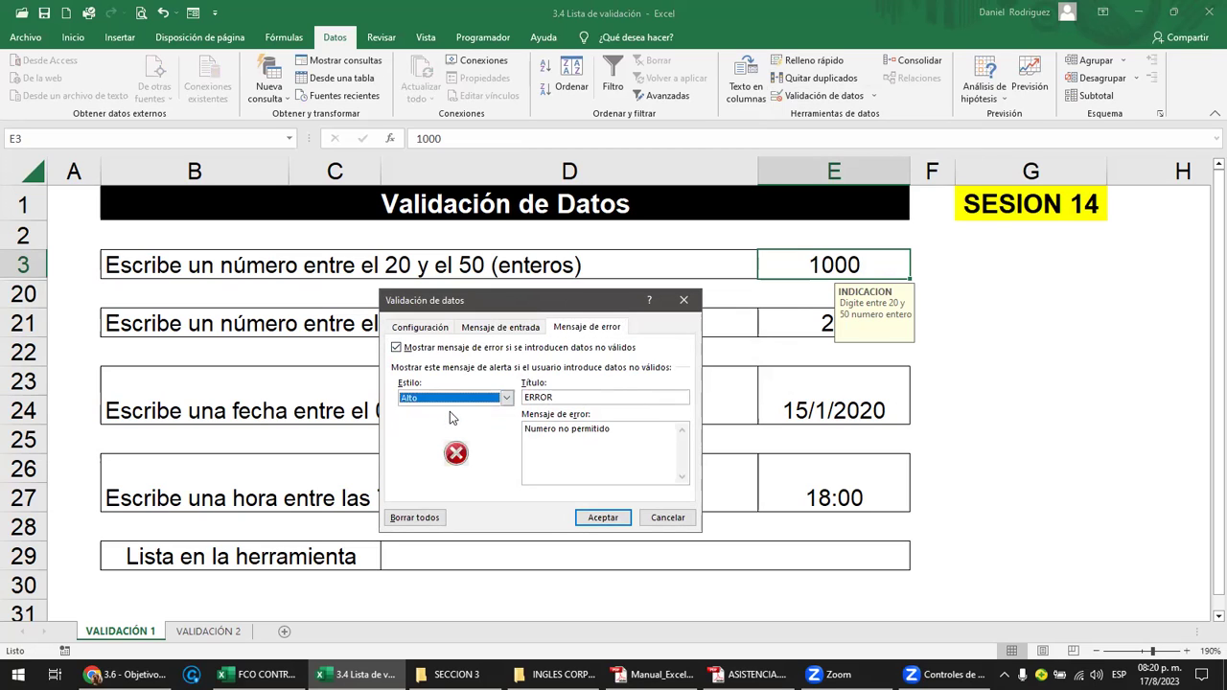
left_click(506, 398)
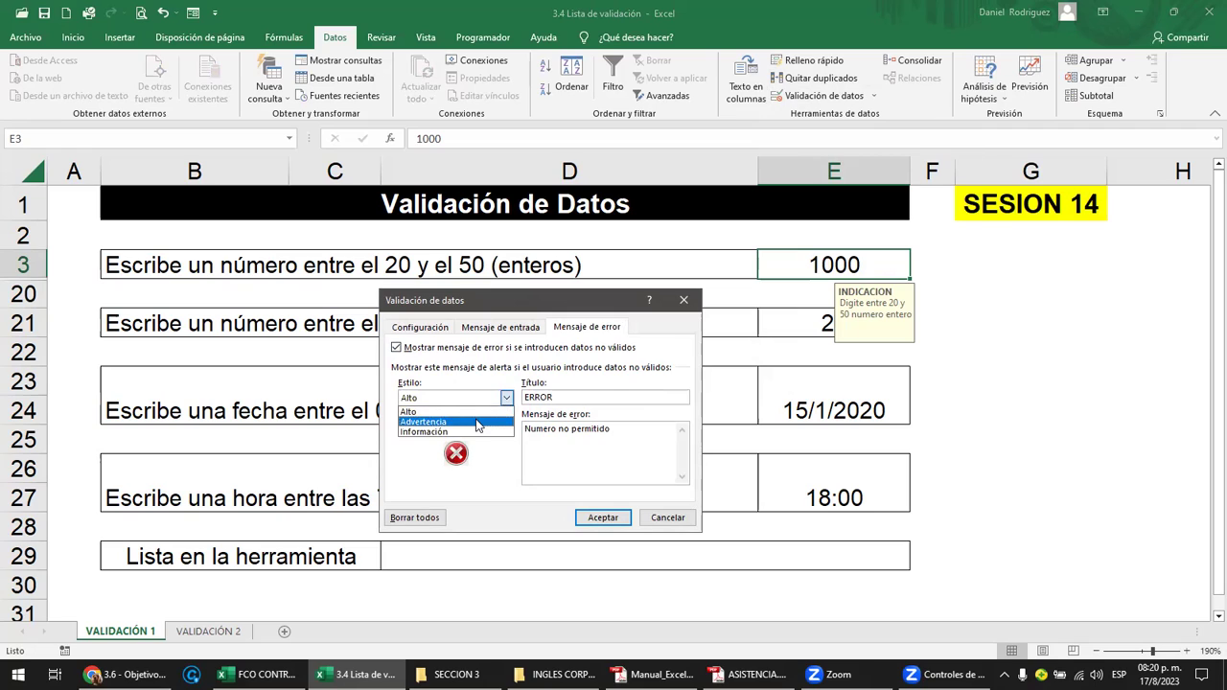
left_click(478, 423)
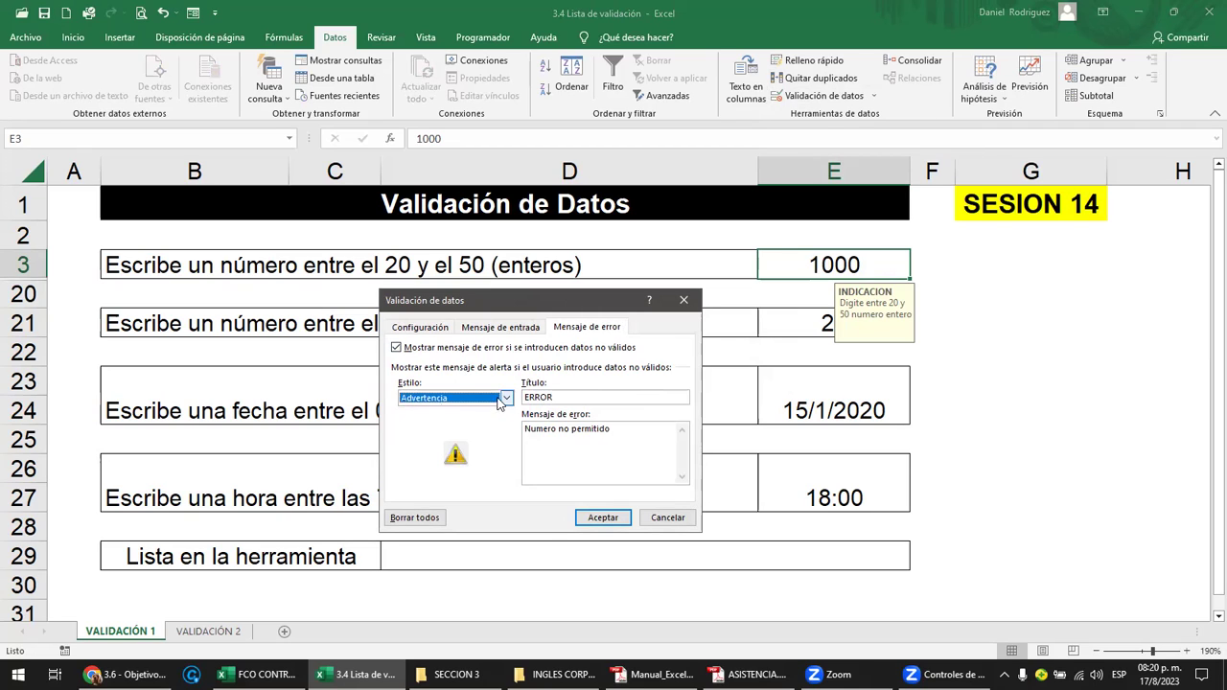
left_click(506, 398)
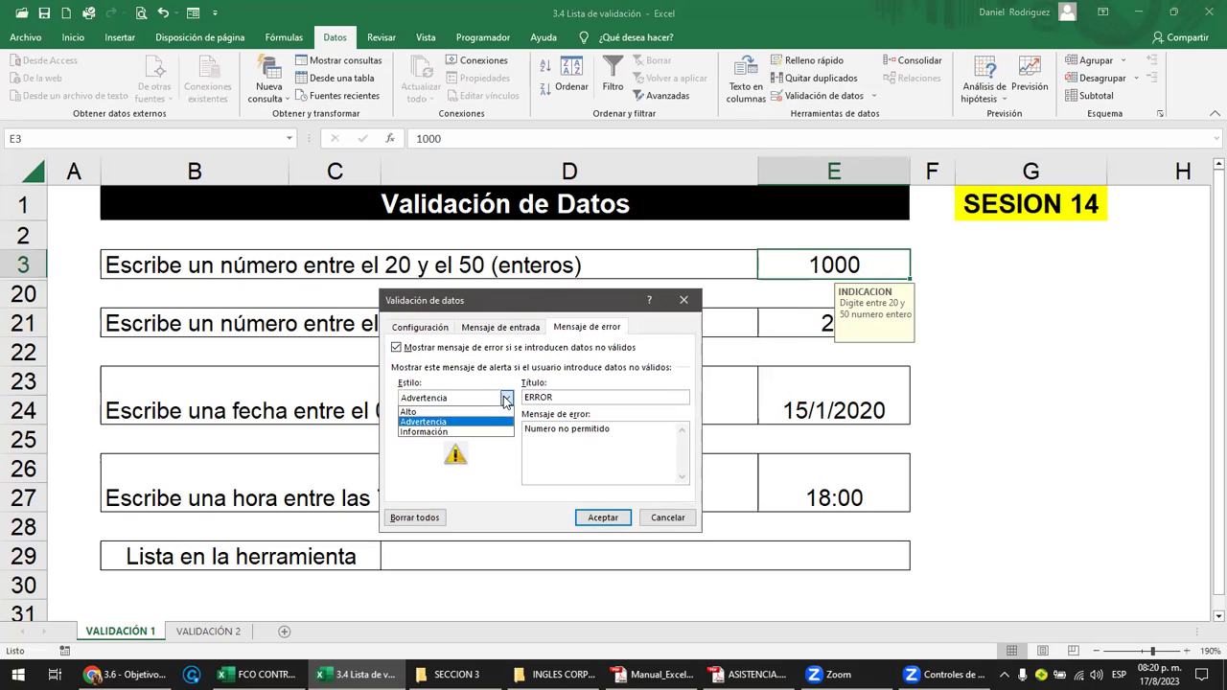
left_click(446, 436)
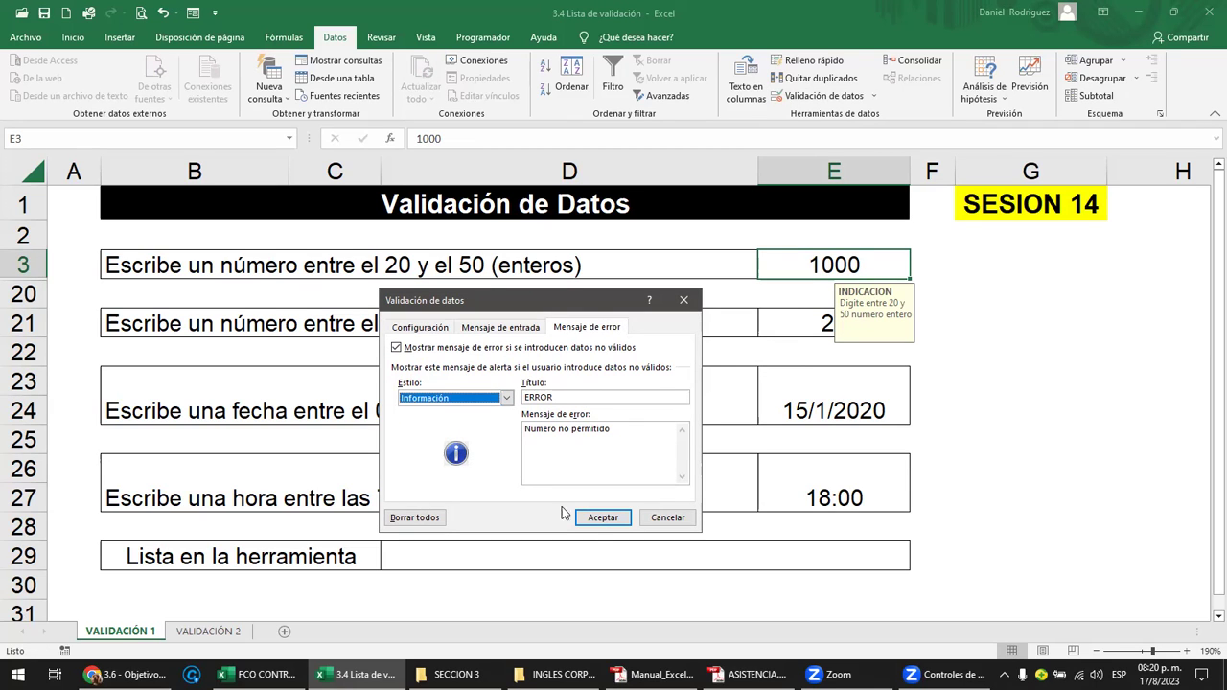
left_click(597, 521)
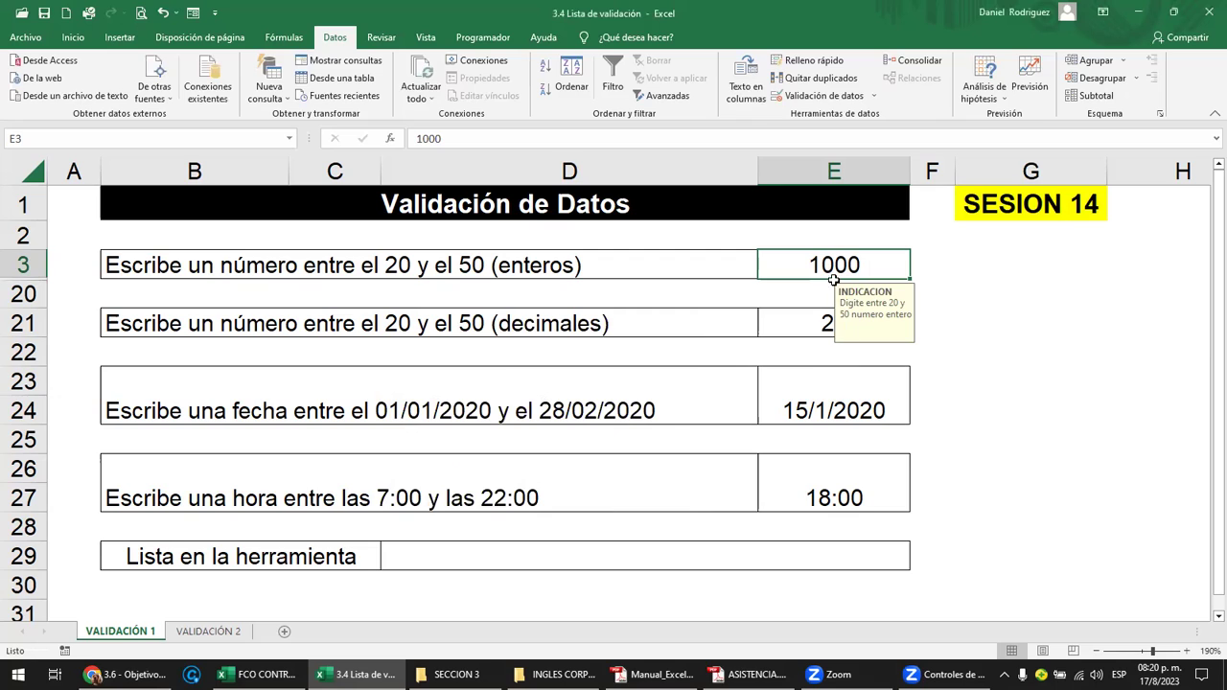
Step: Enter 1 in E3 and accept it past the Información notice, then cancel a later entry of 5
type("1")
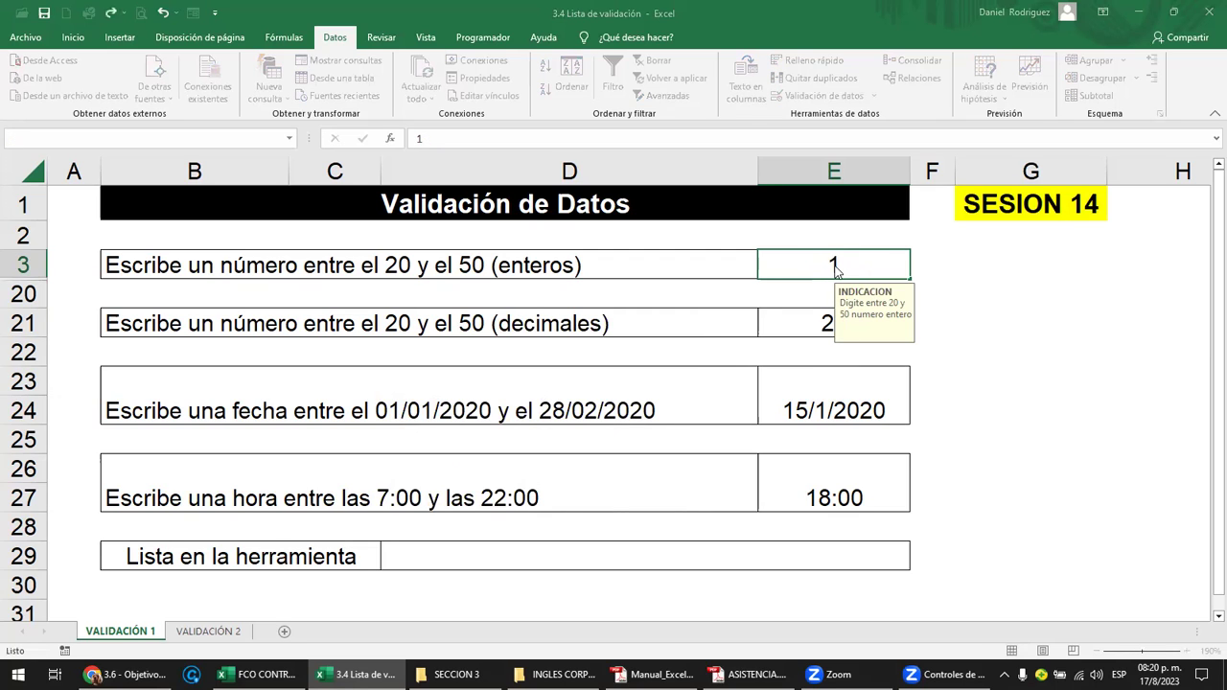
key("Return")
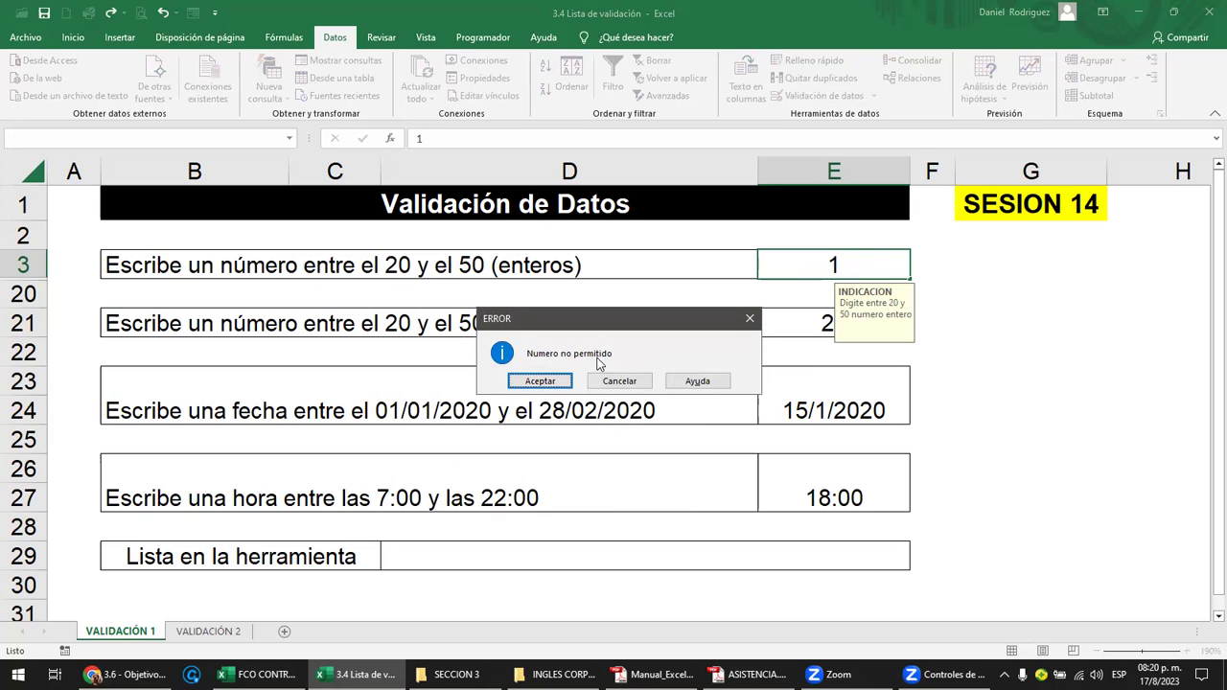
left_click(540, 381)
left_click(858, 268)
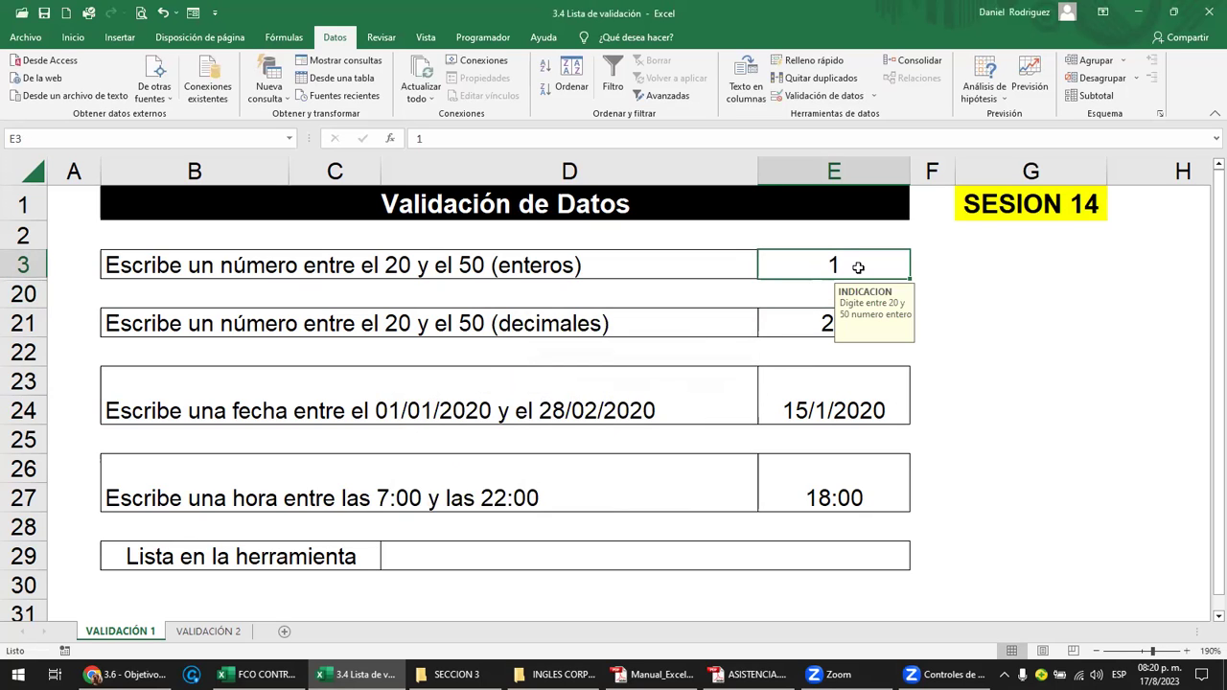
type("5")
key("Return")
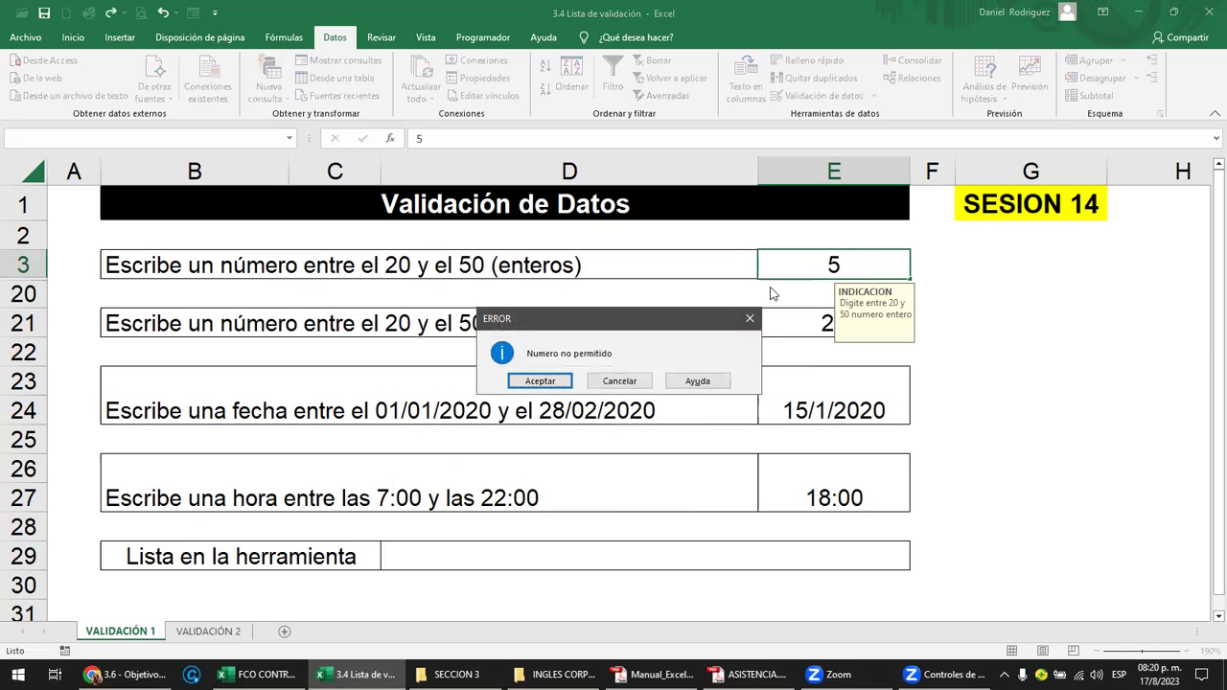
left_click(625, 381)
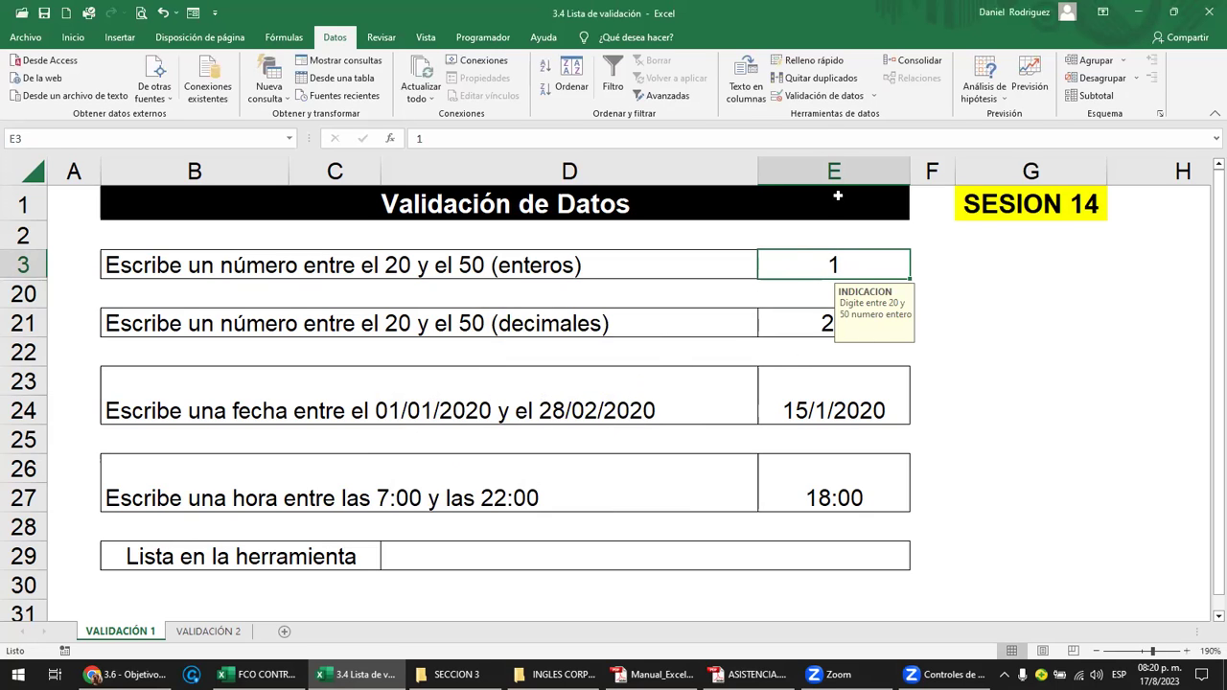
Step: Change E3's data validation error alert style to Alto (stop)
left_click(862, 96)
left_click(506, 397)
left_click(460, 413)
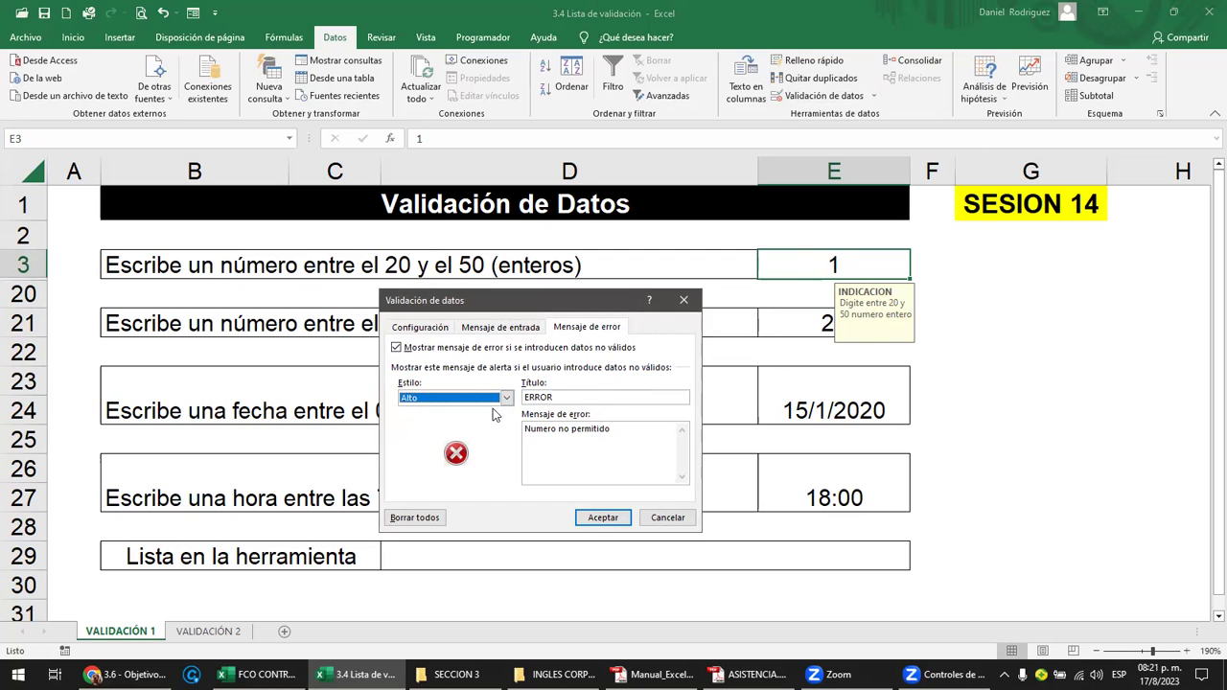
left_click(606, 518)
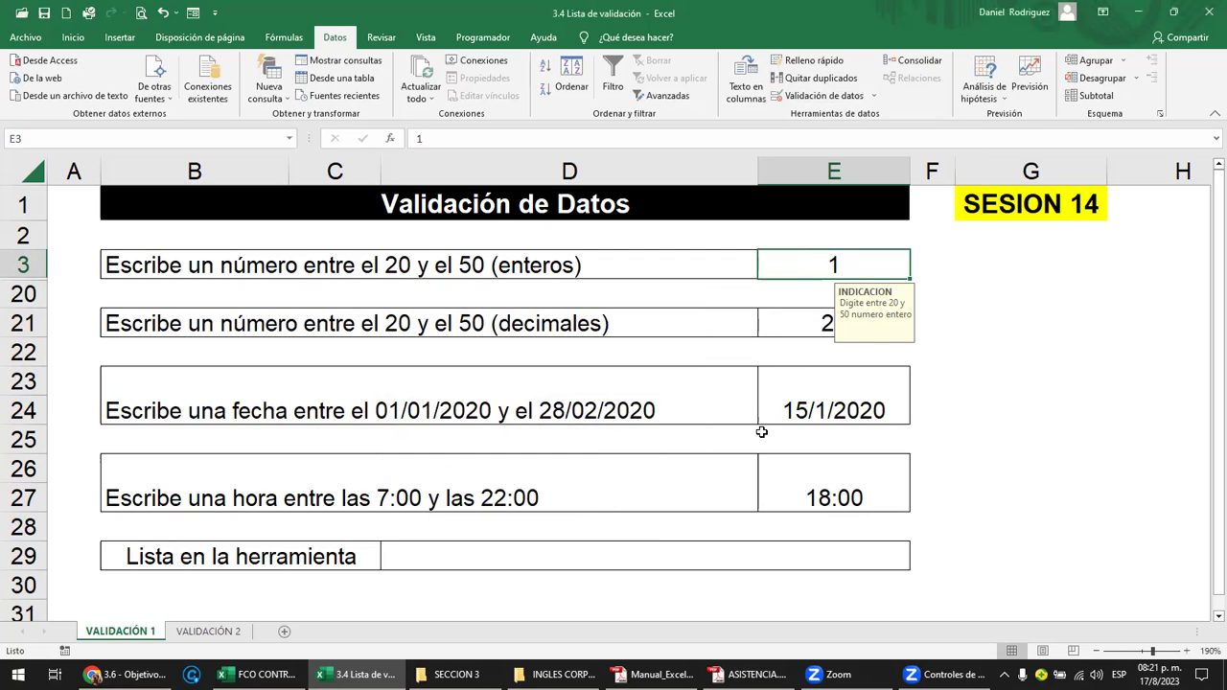
Step: Reopen E3's validation and confirm its whole-number 20–50 criteria remain unchanged
left_click(963, 408)
left_click(822, 268)
left_click(846, 80)
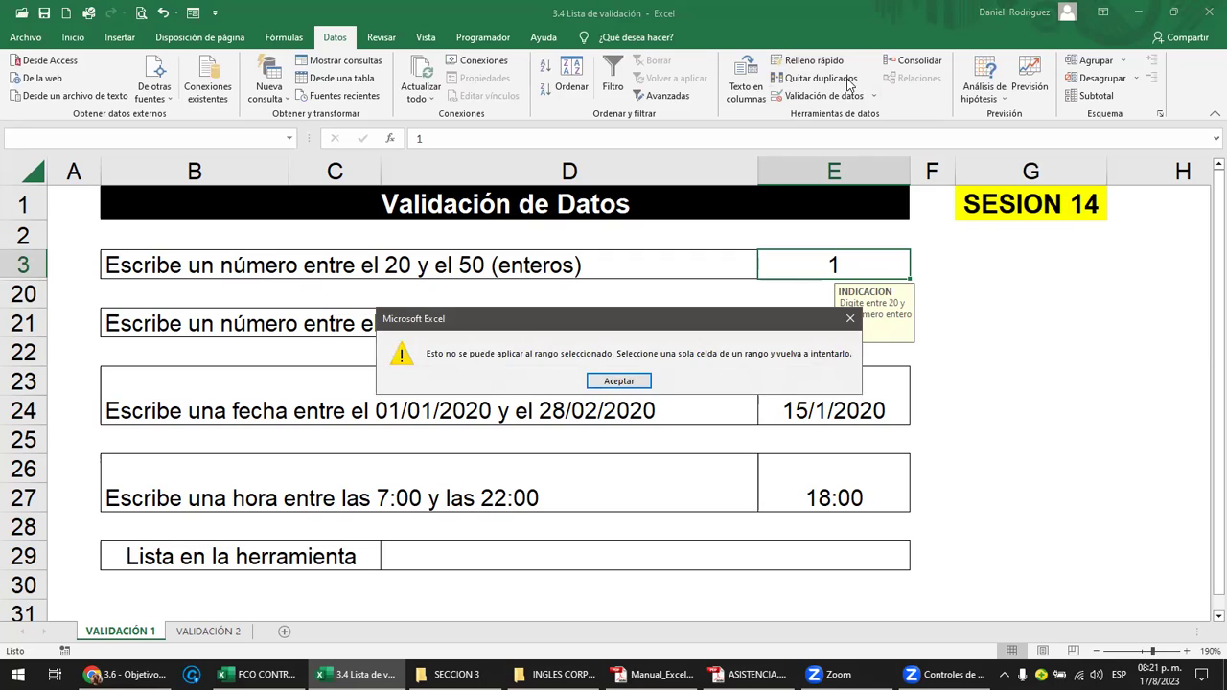
key("Return")
left_click(822, 96)
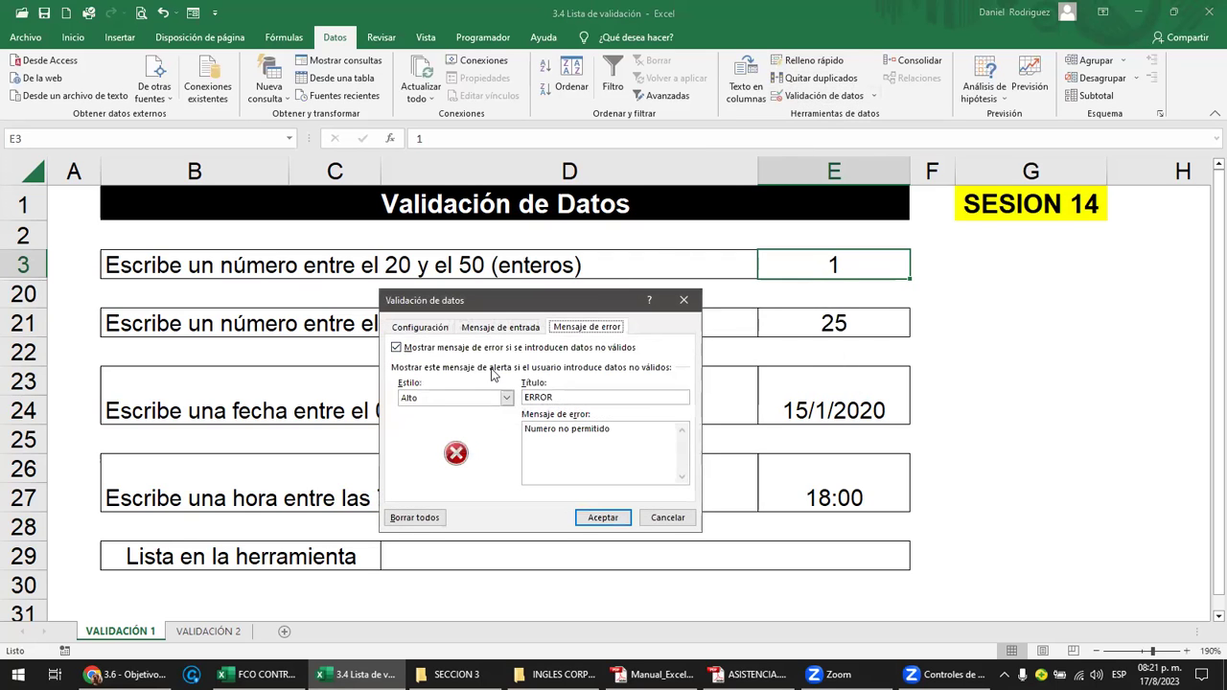
left_click(425, 329)
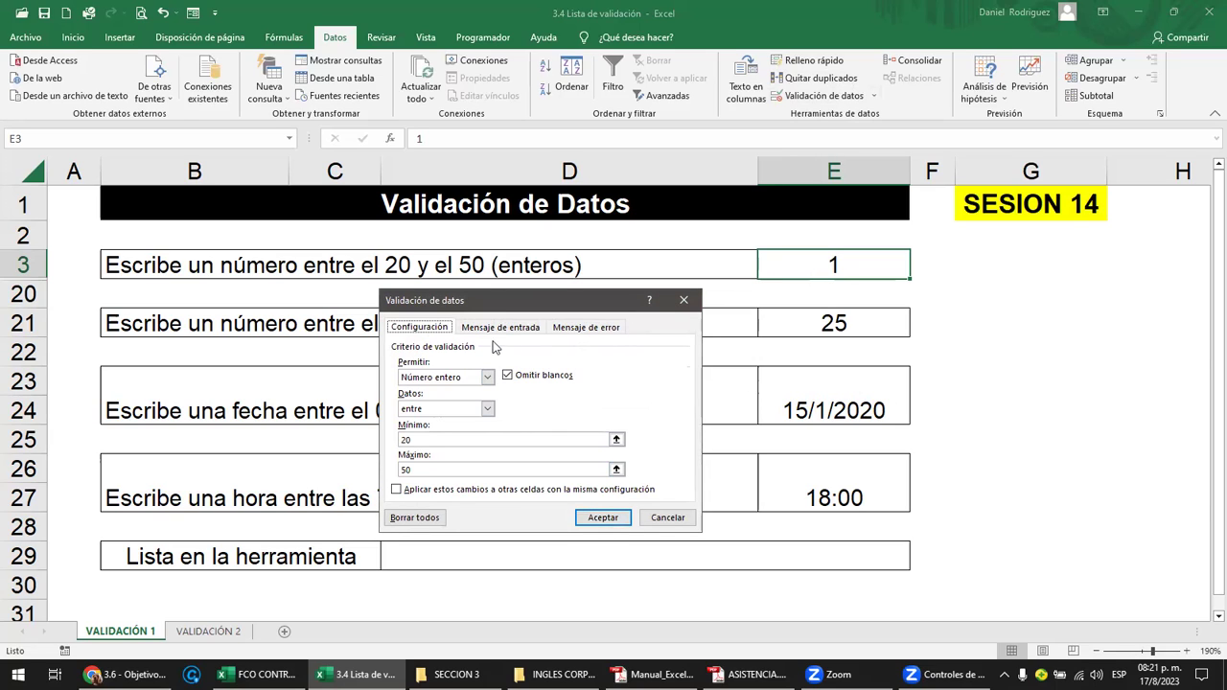
left_click(603, 517)
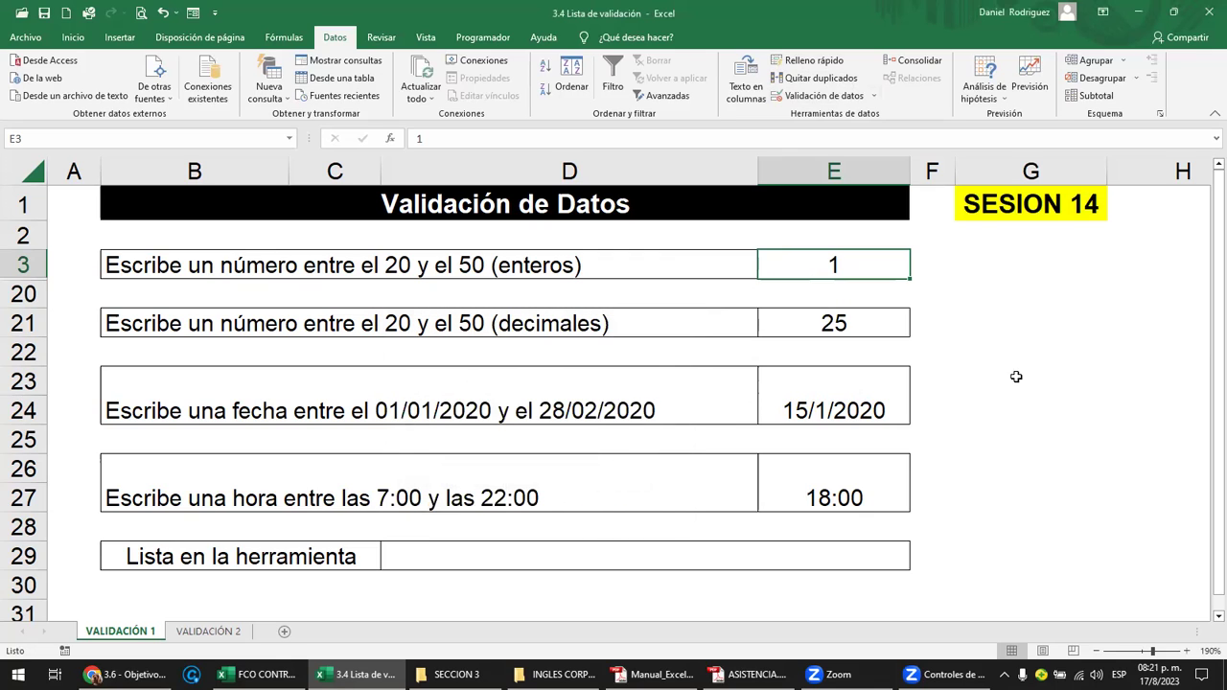
Step: Select G3 and set its validation to Número entero between minimum 20 and maximum 50
left_click(981, 331)
left_click(860, 265)
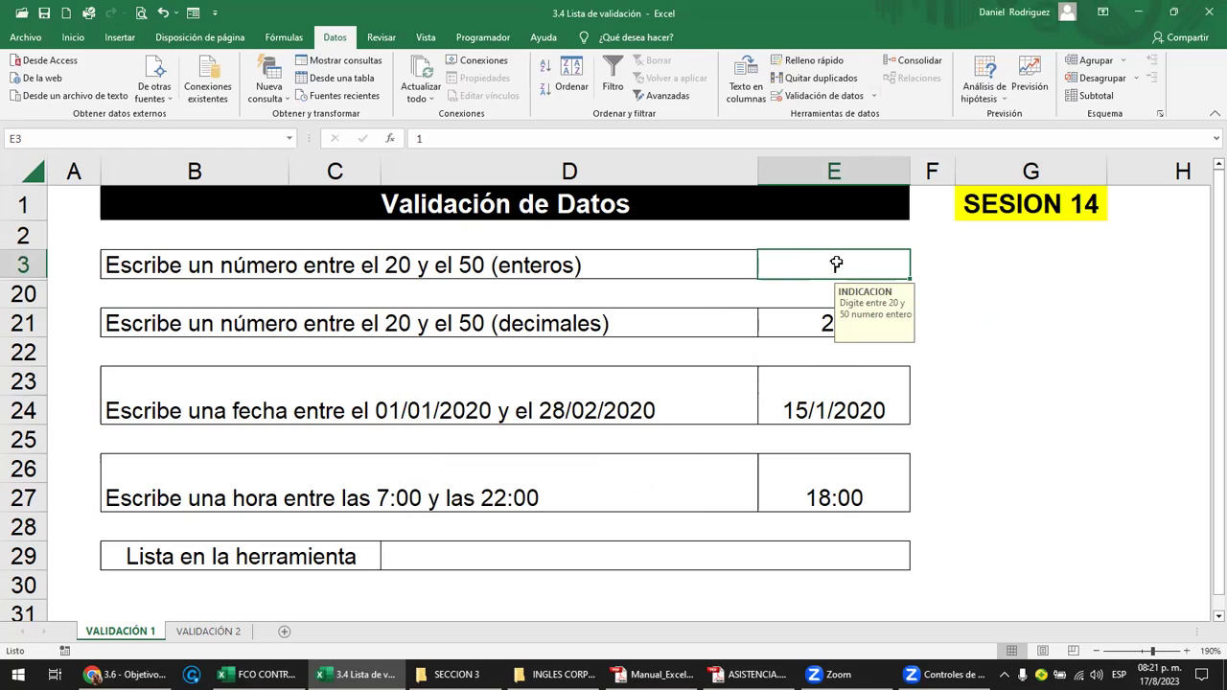
left_click(986, 261)
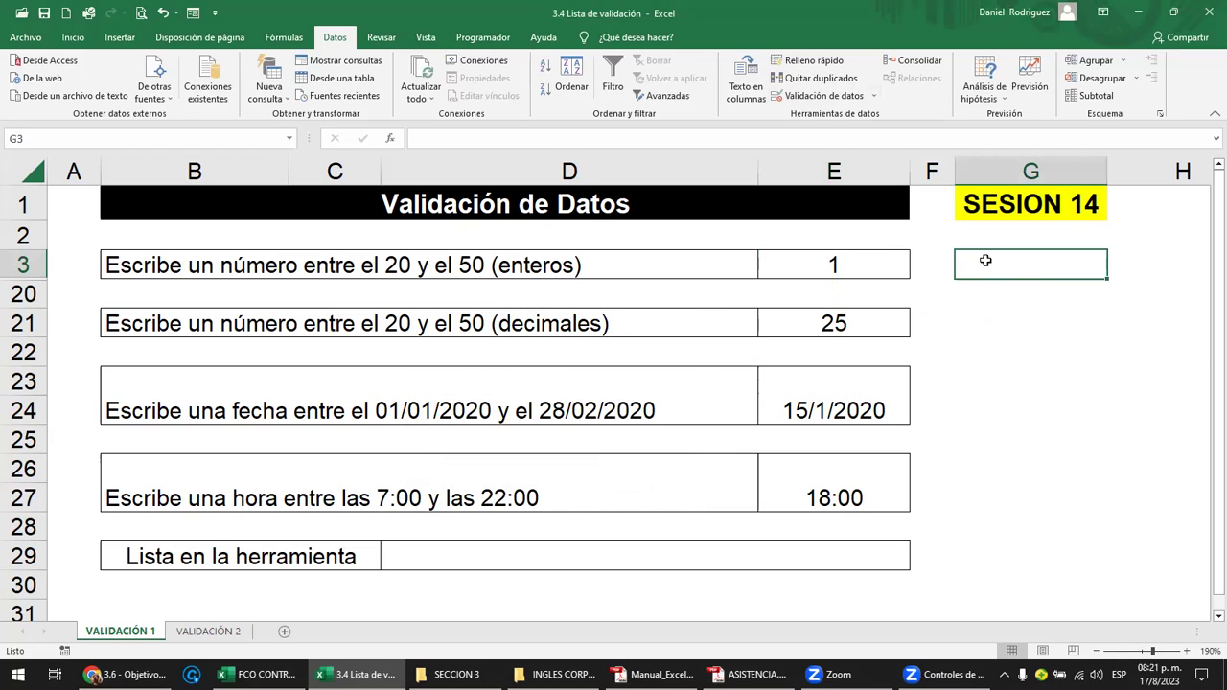
left_click(871, 98)
left_click(815, 116)
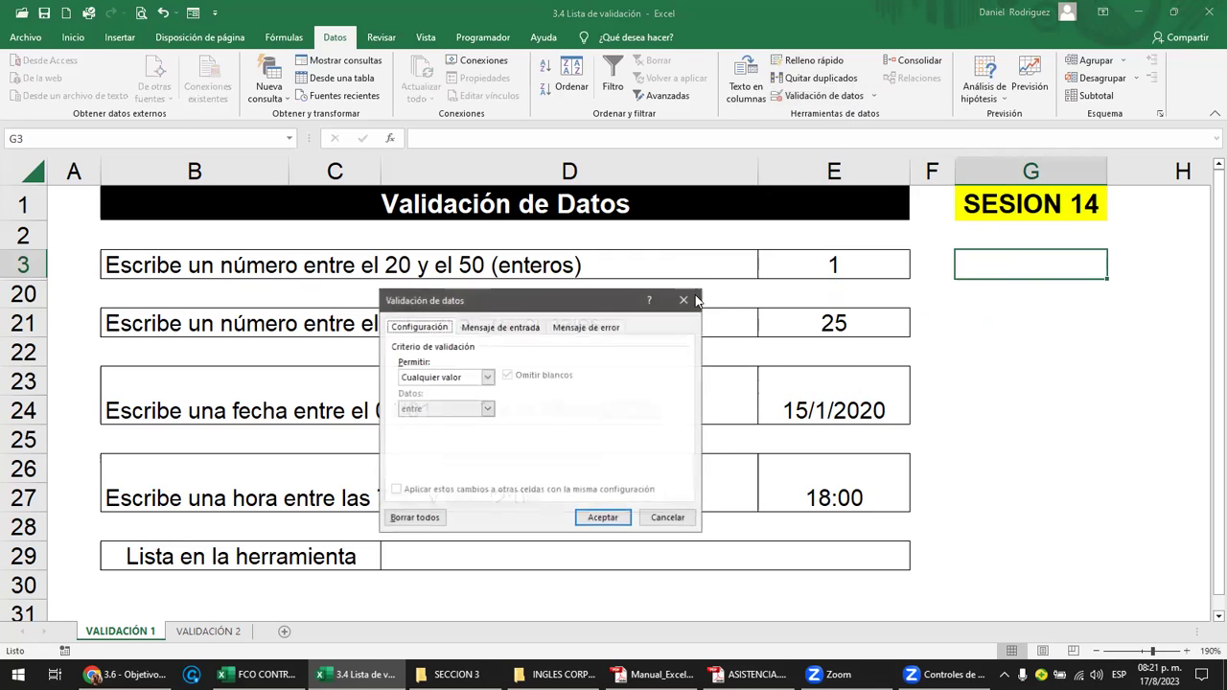
left_click(487, 377)
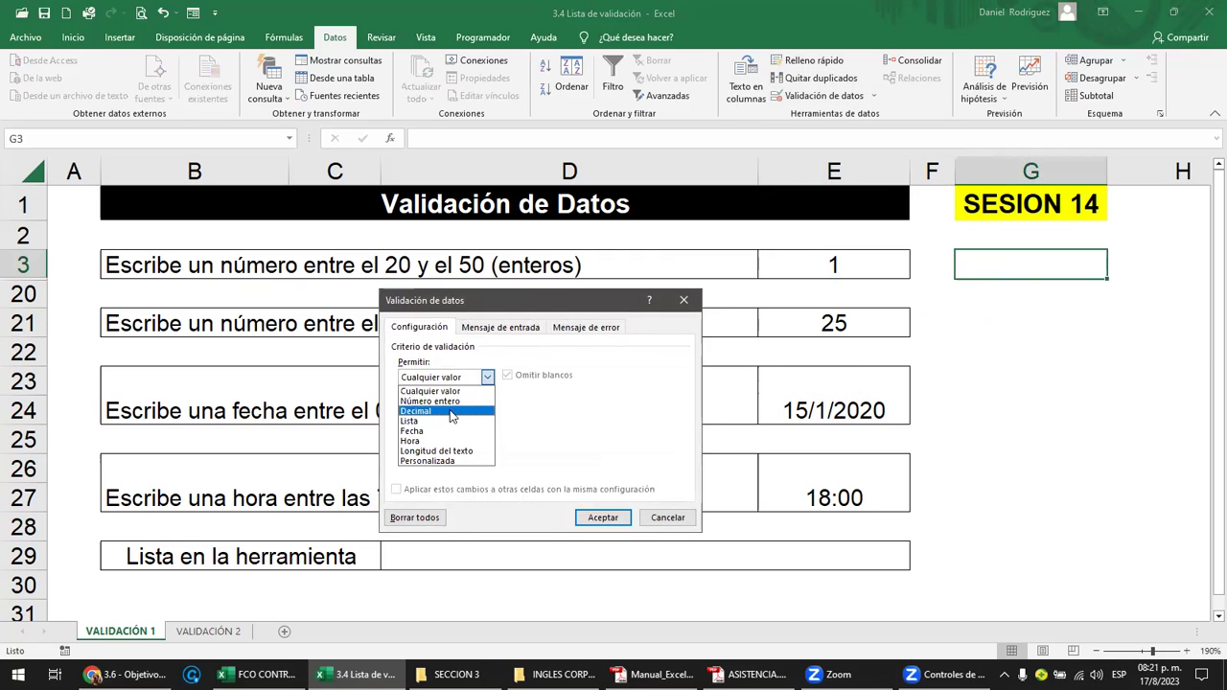
left_click(451, 401)
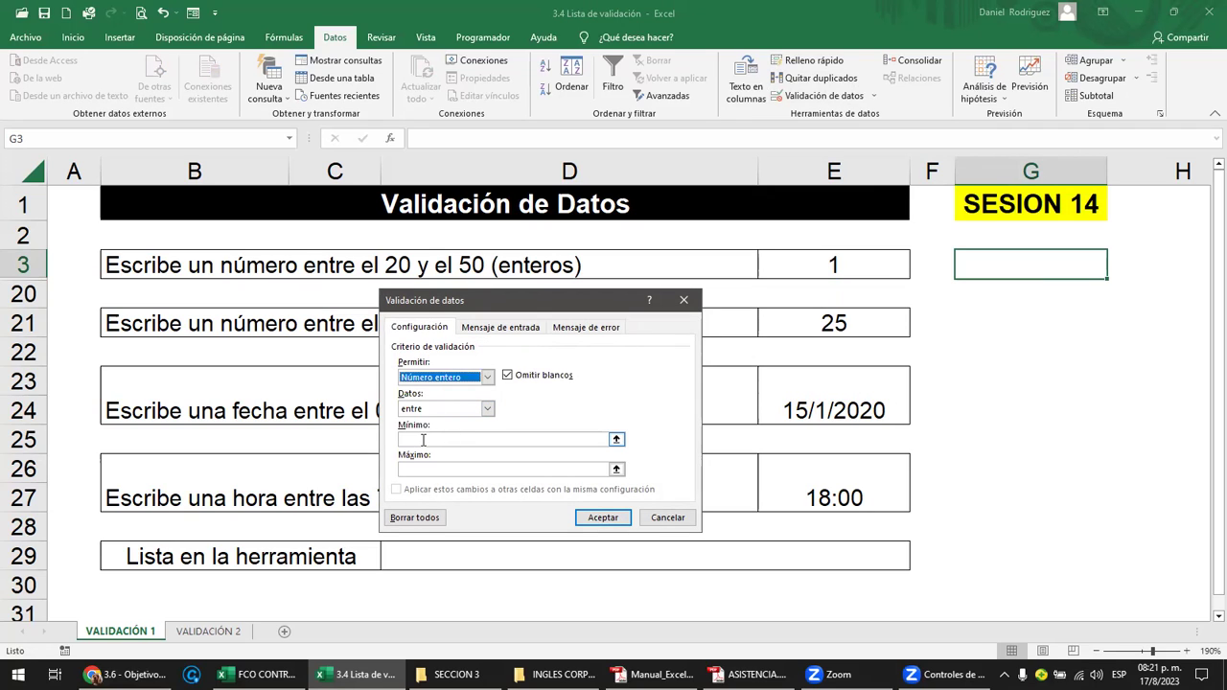
left_click(423, 439)
left_click(429, 469)
type("50")
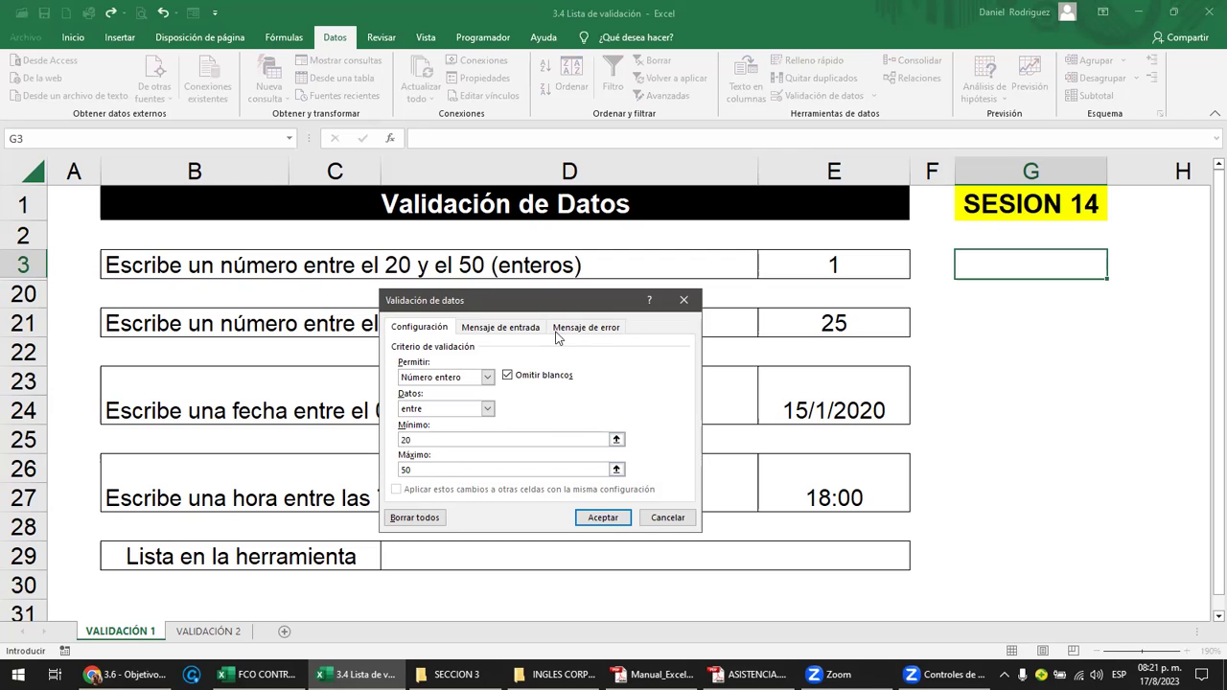
Step: Review G3's input message and error alert settings, then confirm the 20–50 rule
left_click(516, 331)
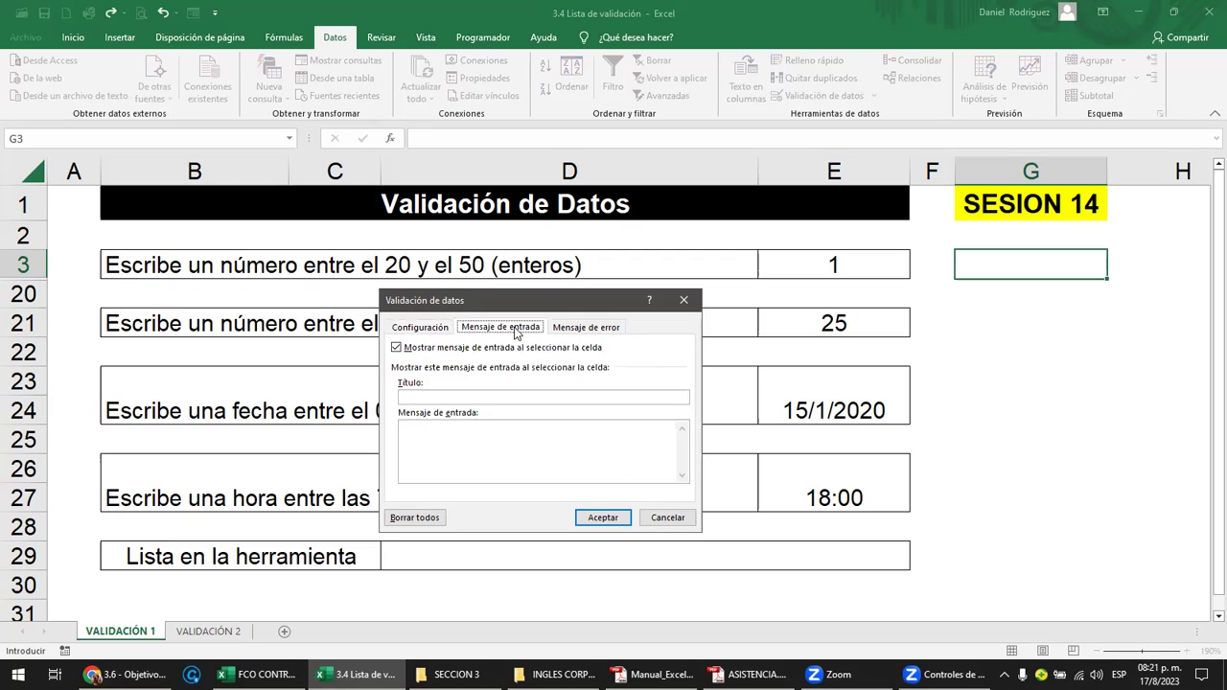
left_click(565, 331)
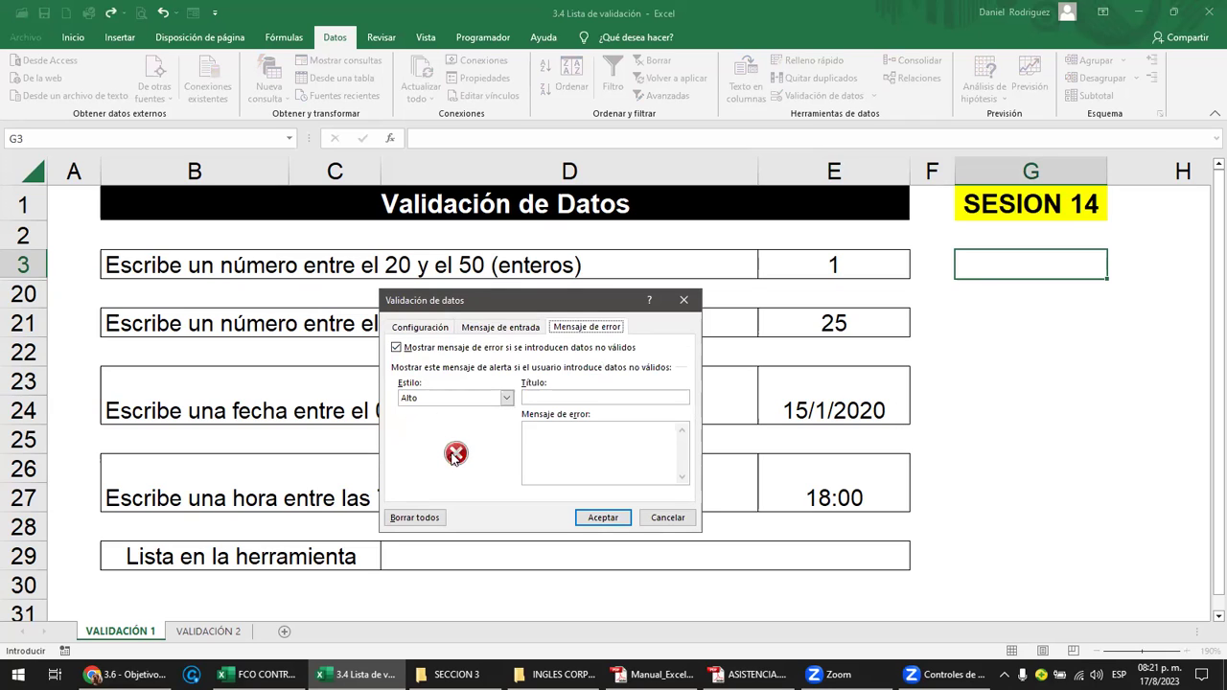
left_click(530, 330)
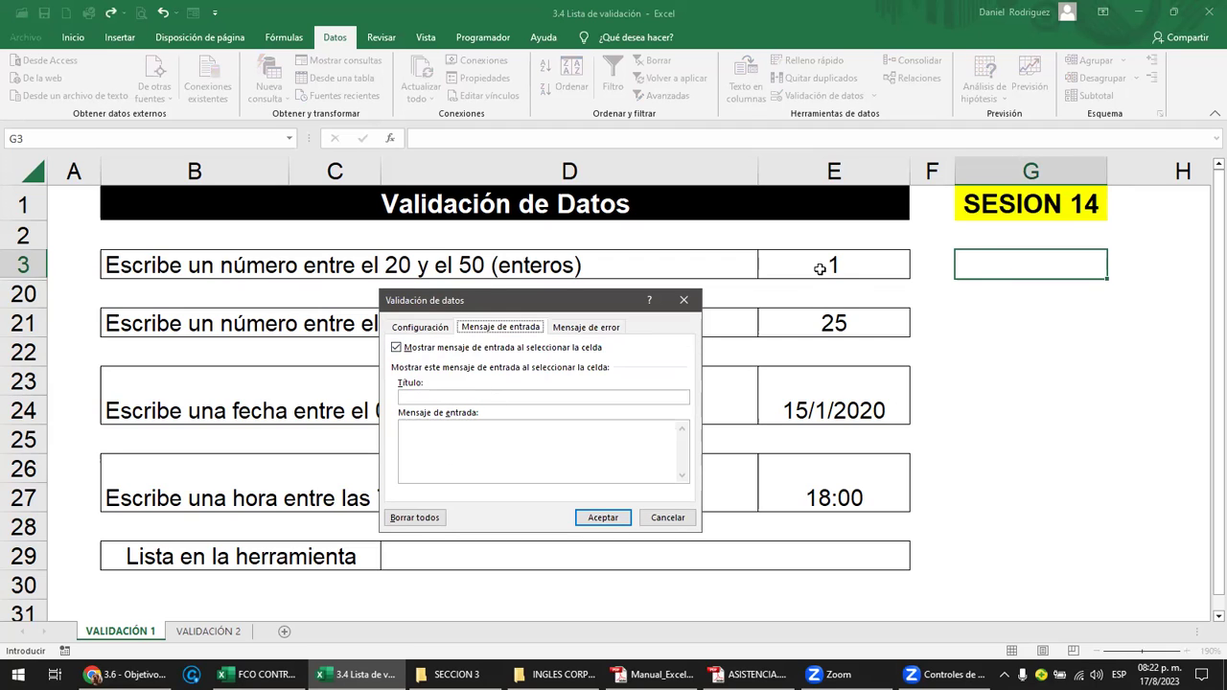
left_click(429, 330)
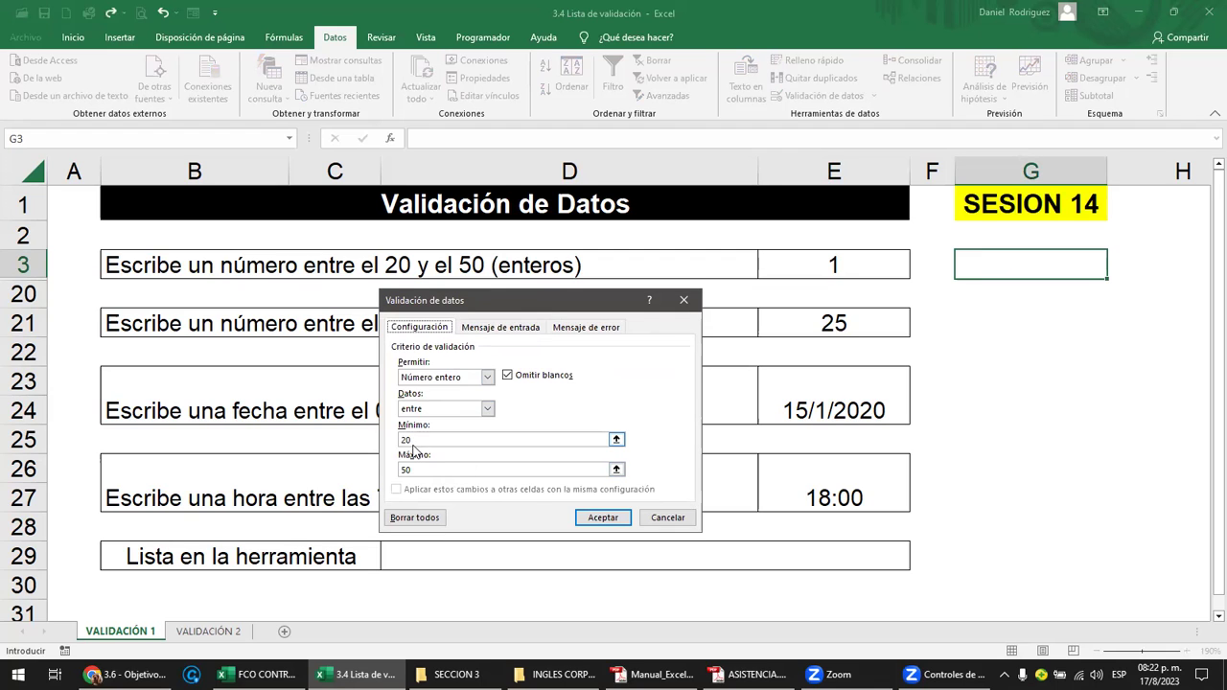
left_click(601, 517)
left_click(1024, 304)
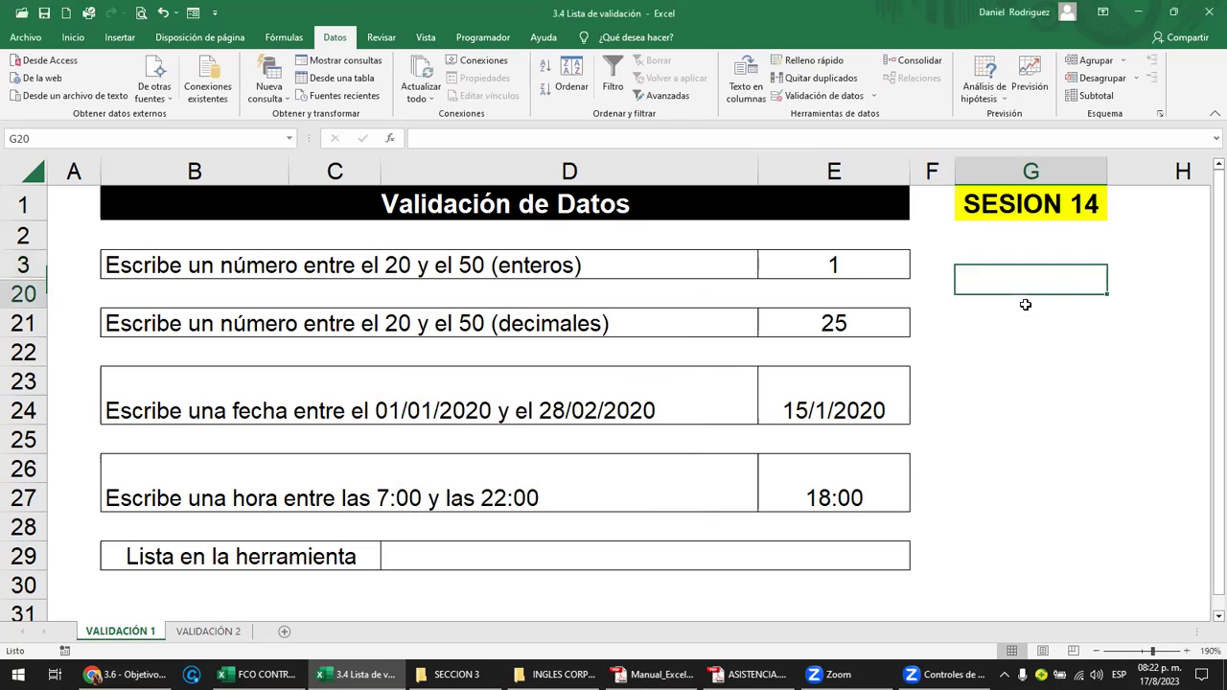
Step: Enter 20 in G3, set its font colour to Automático, then enter 50
left_click(1018, 271)
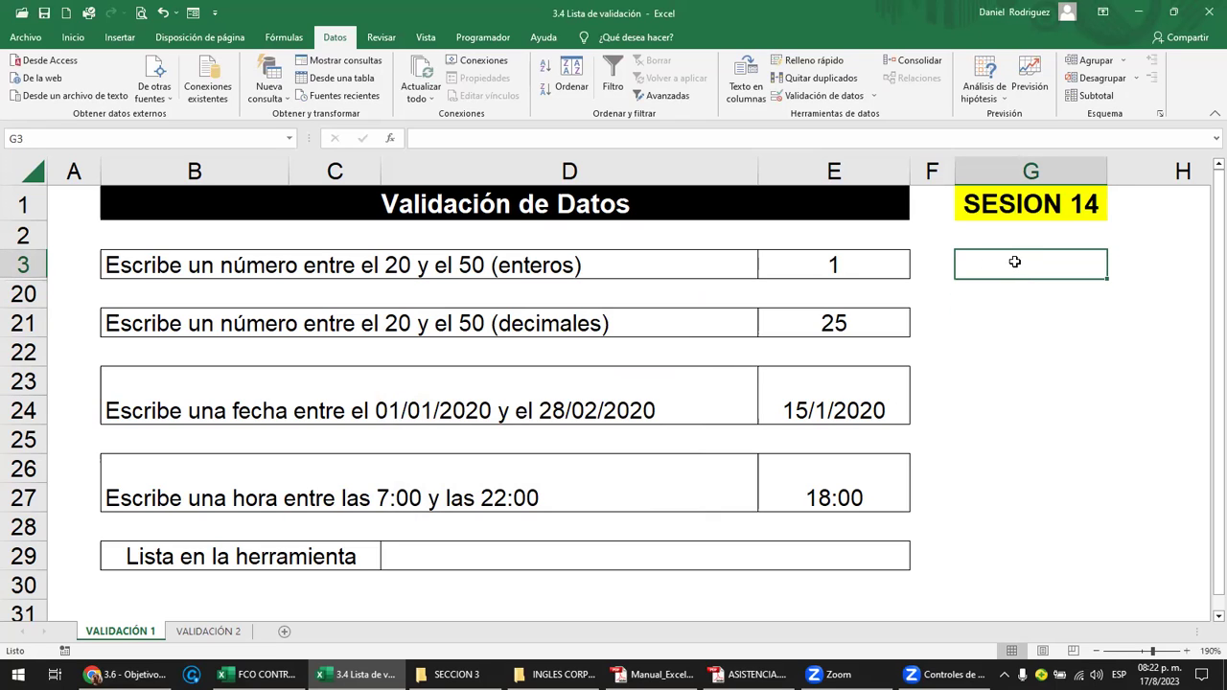
type("2")
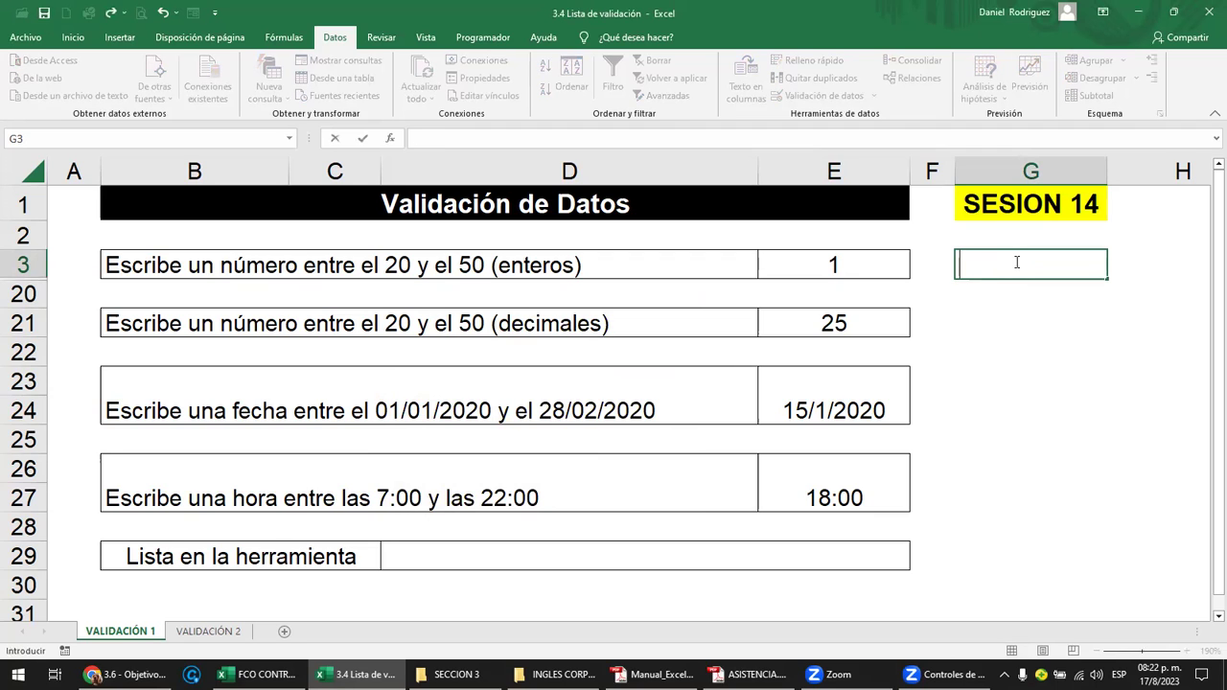
type("0")
key("Return")
left_click(1017, 263)
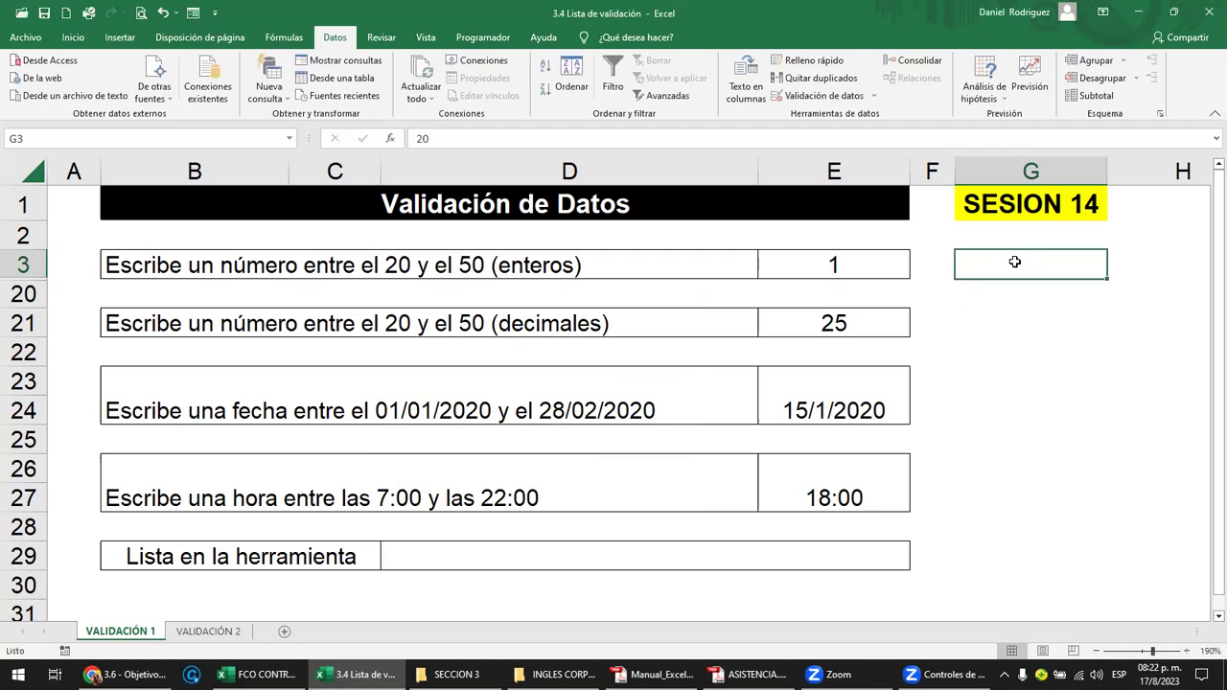
left_click(73, 36)
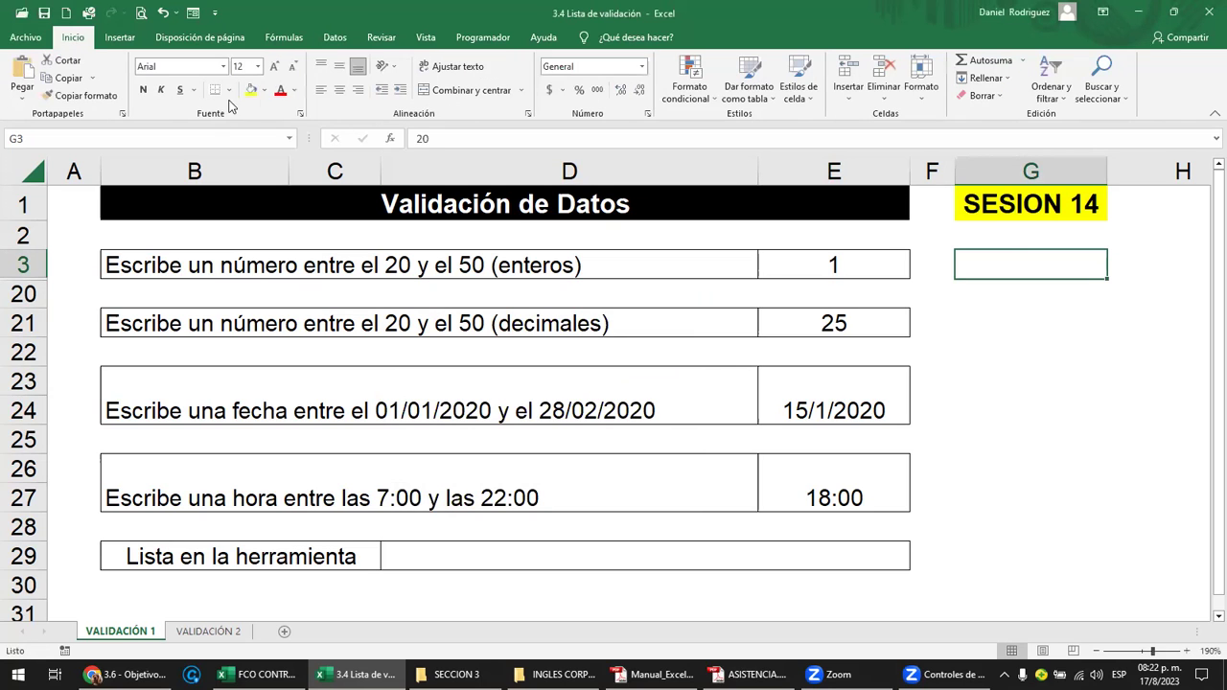
left_click(291, 96)
left_click(284, 119)
left_click(1067, 313)
left_click(1093, 269)
type("50")
key("Return")
Step: Try entering 51 and then 1 in G3, retrying after rejection and finally cancelling to keep 50
left_click(1093, 269)
type("51")
key("Return")
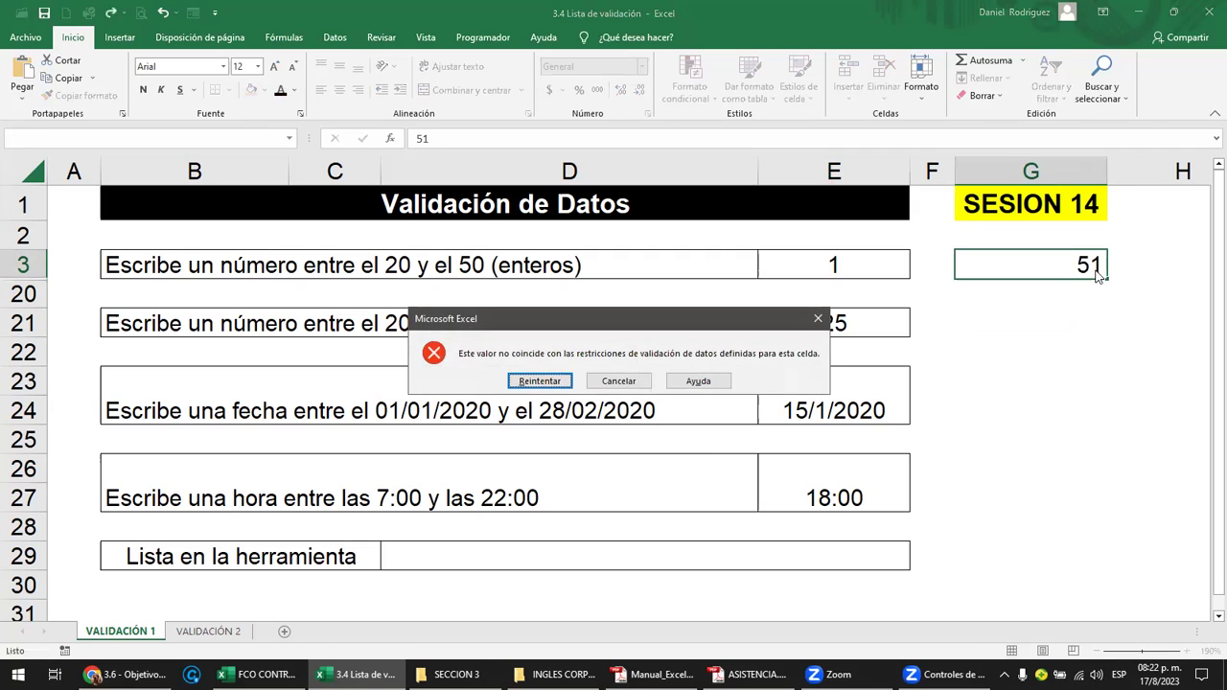
key("Return")
type("1")
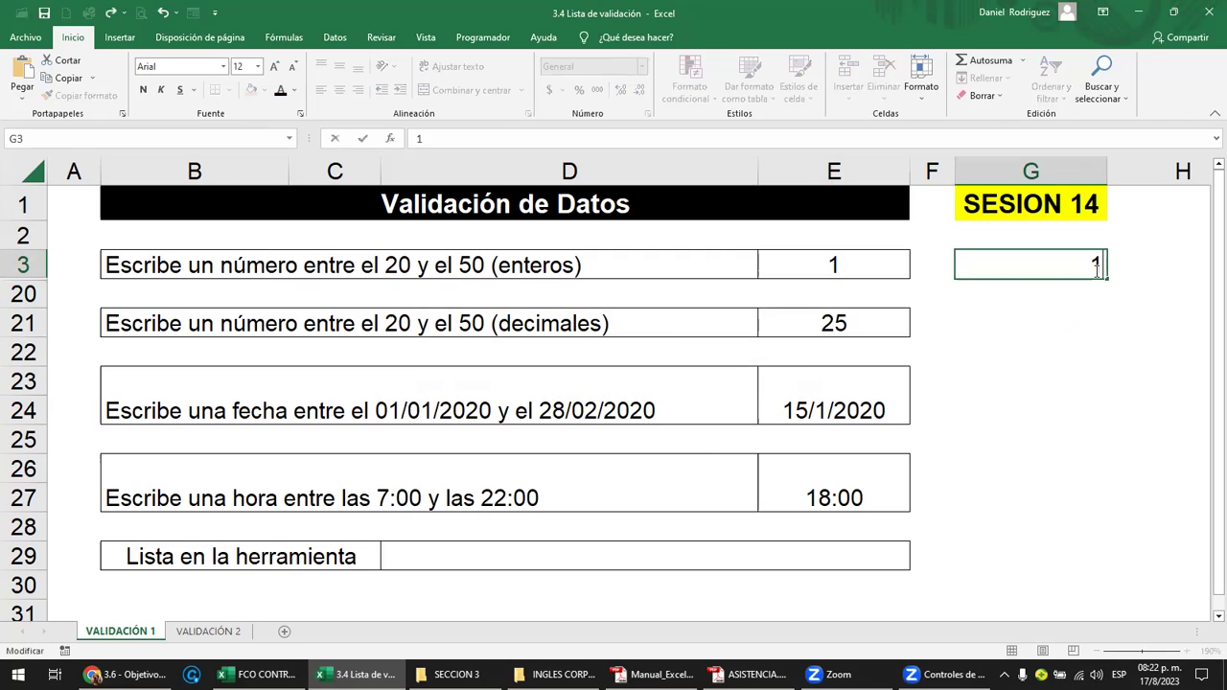
key("Return")
key("Return")
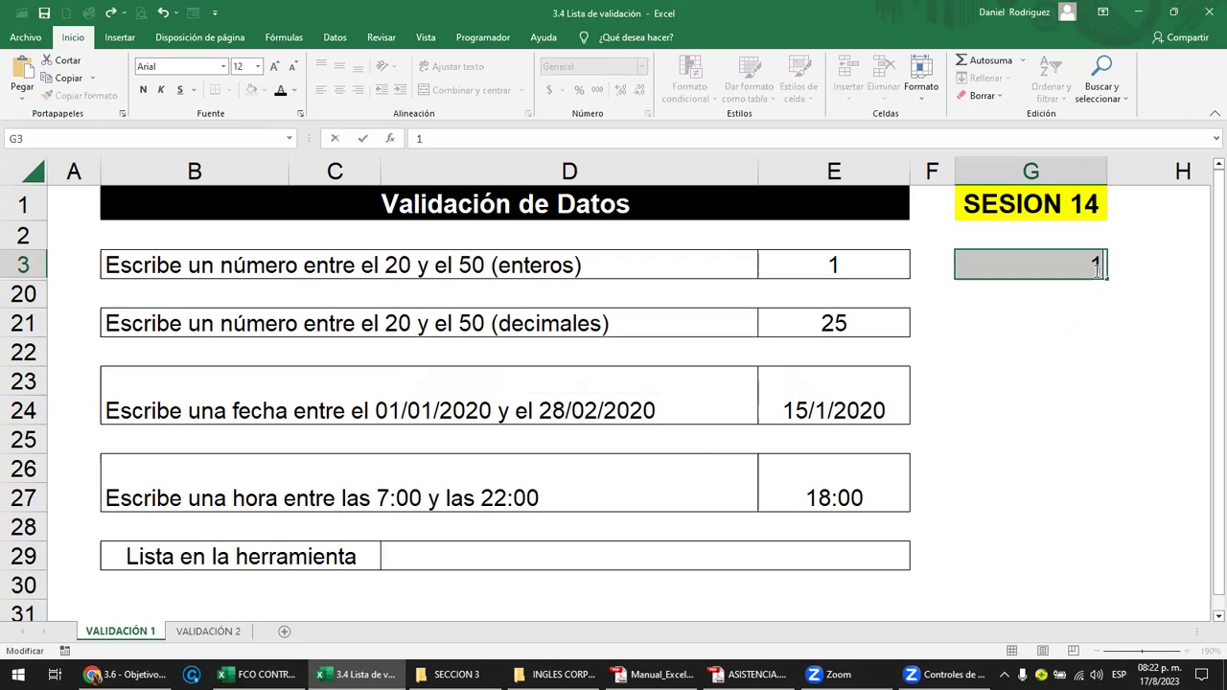
key("Return")
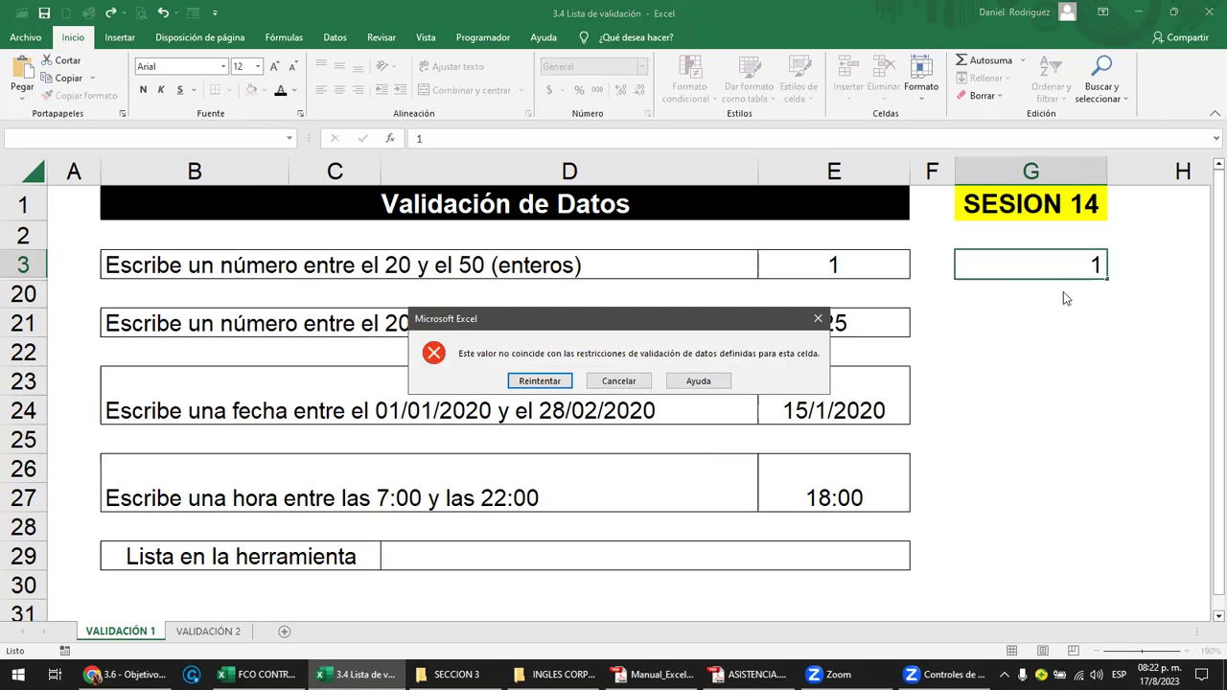
left_click(618, 380)
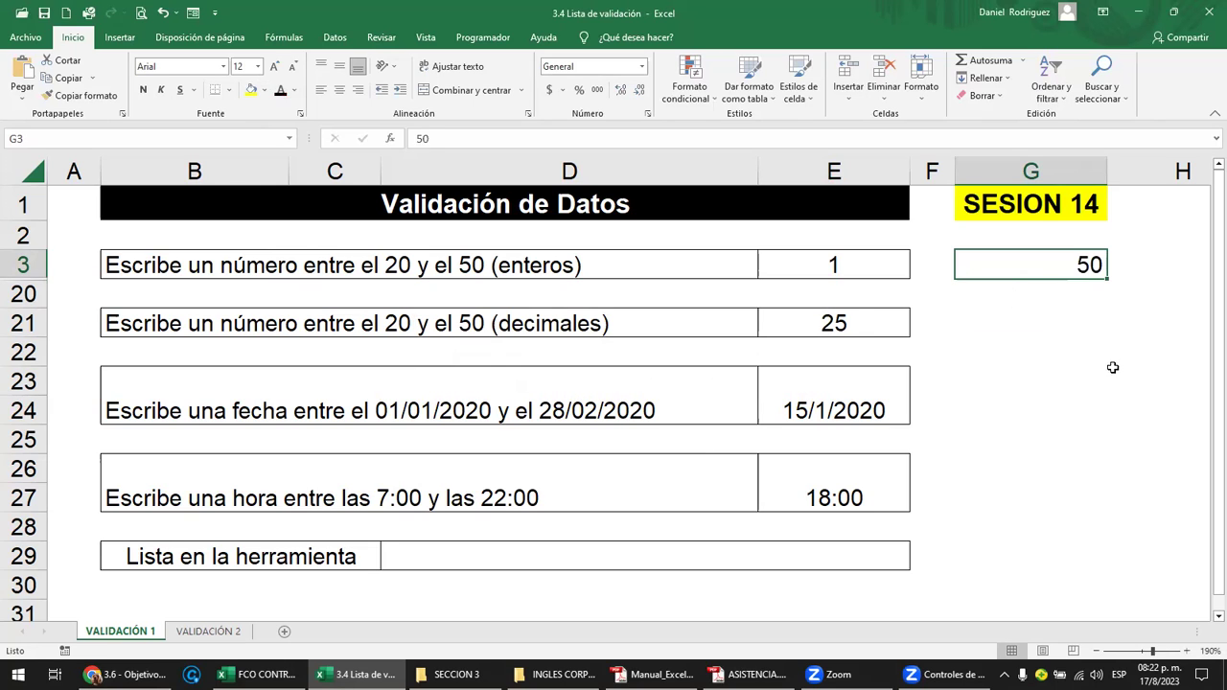
left_click(1076, 314)
Step: Clear all of G3's data validation settings with Borrar todos
left_click(1056, 266)
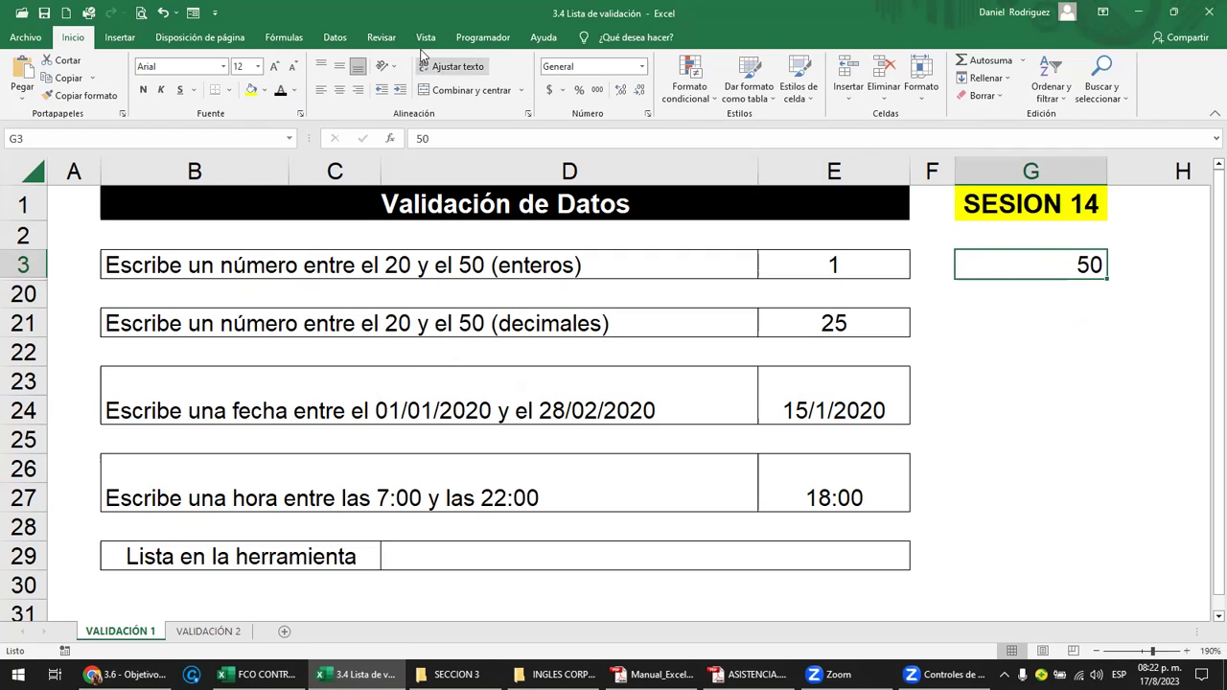
left_click(344, 43)
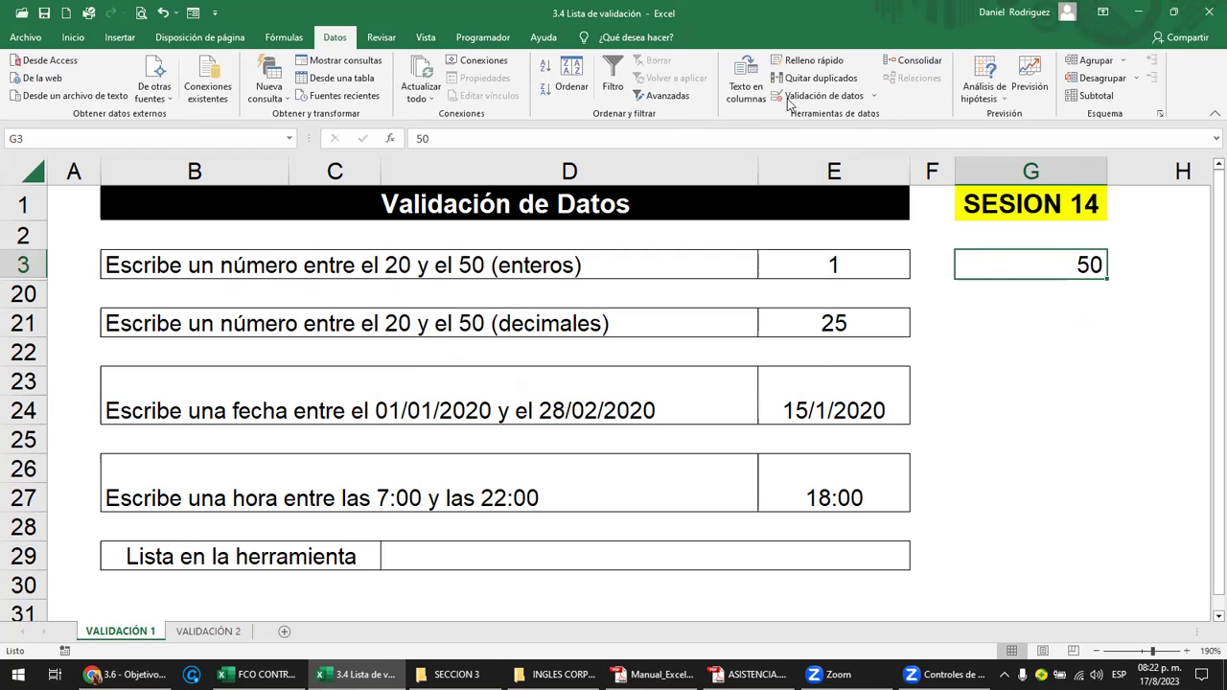
left_click(874, 96)
left_click(861, 114)
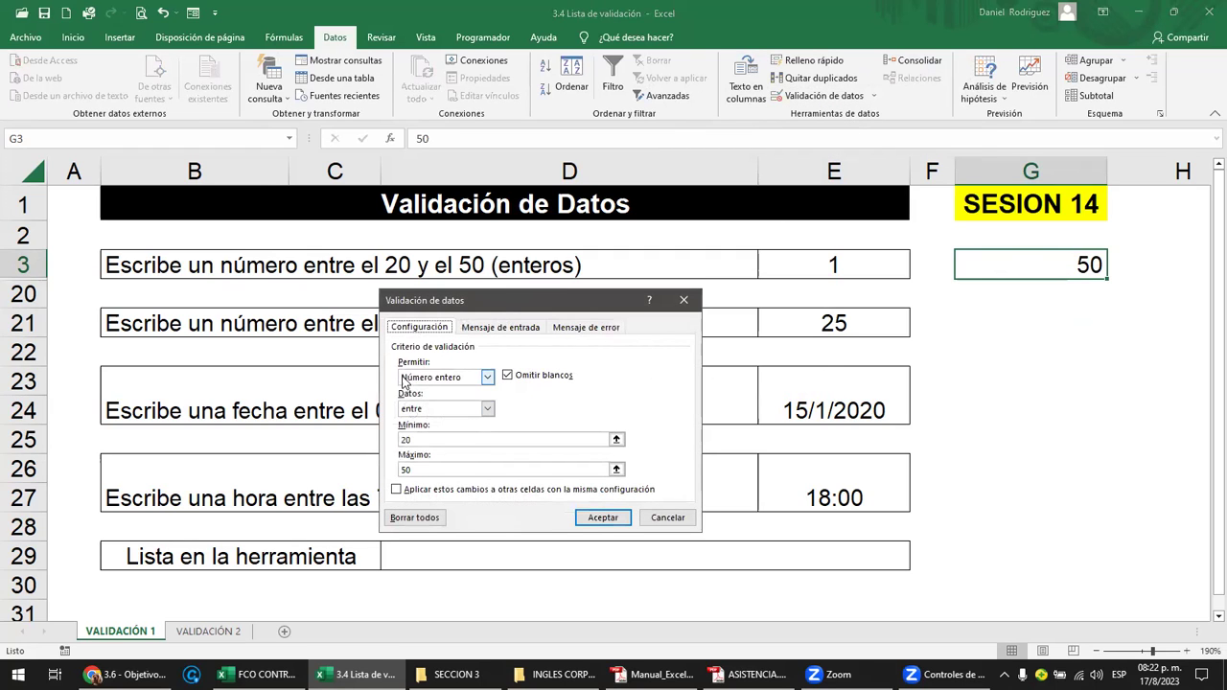
left_click(413, 439)
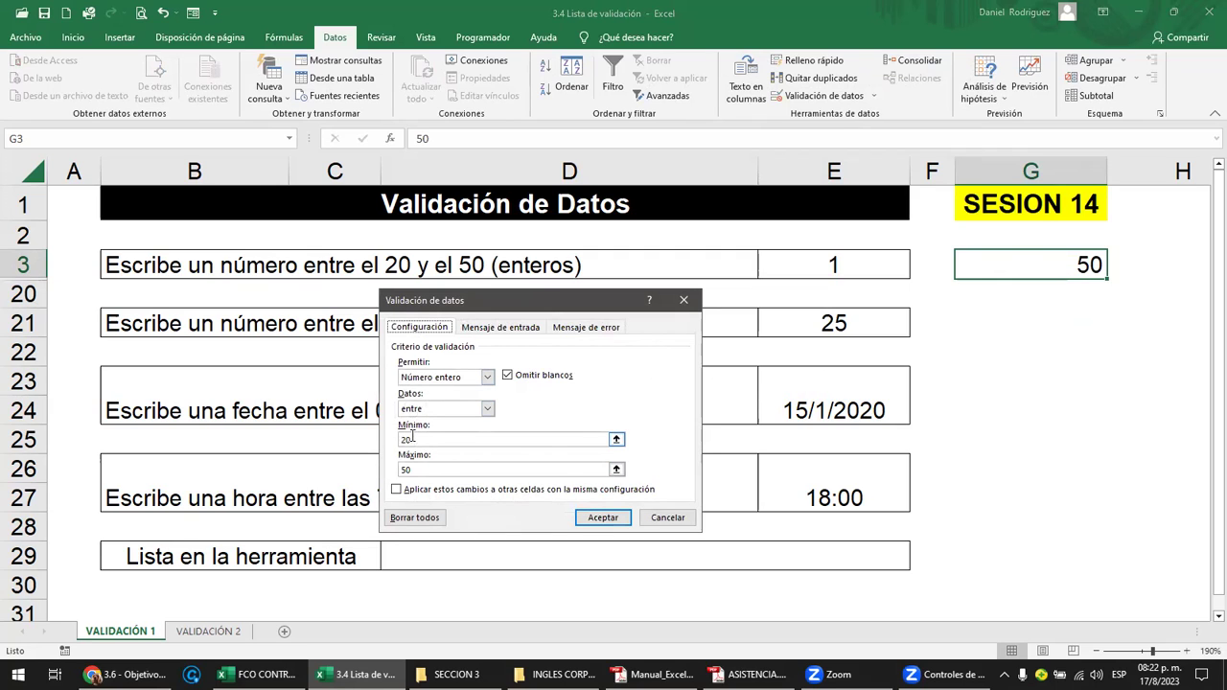
left_click(414, 522)
left_click(593, 518)
Step: Enter 1 and then 15 in G3, both now accepted without restriction
left_click(1089, 331)
left_click(1078, 265)
type("1")
key("Return")
left_click(1077, 265)
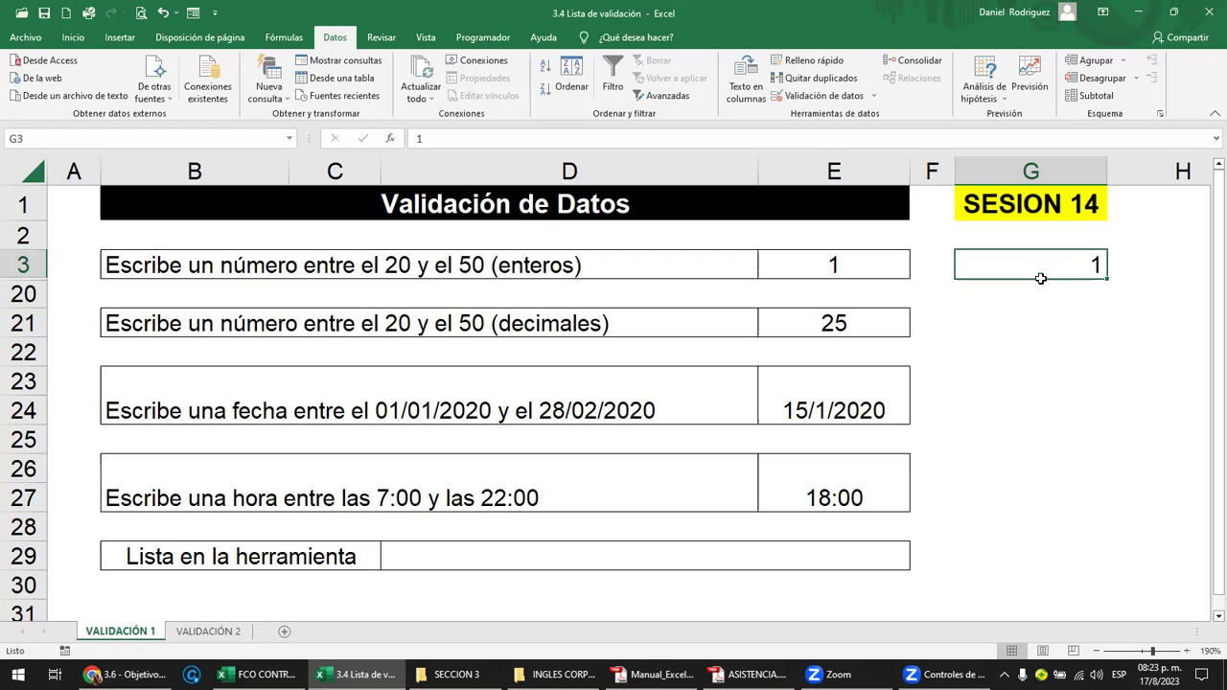
left_click(1049, 291)
left_click(1045, 262)
type("15")
key("Return")
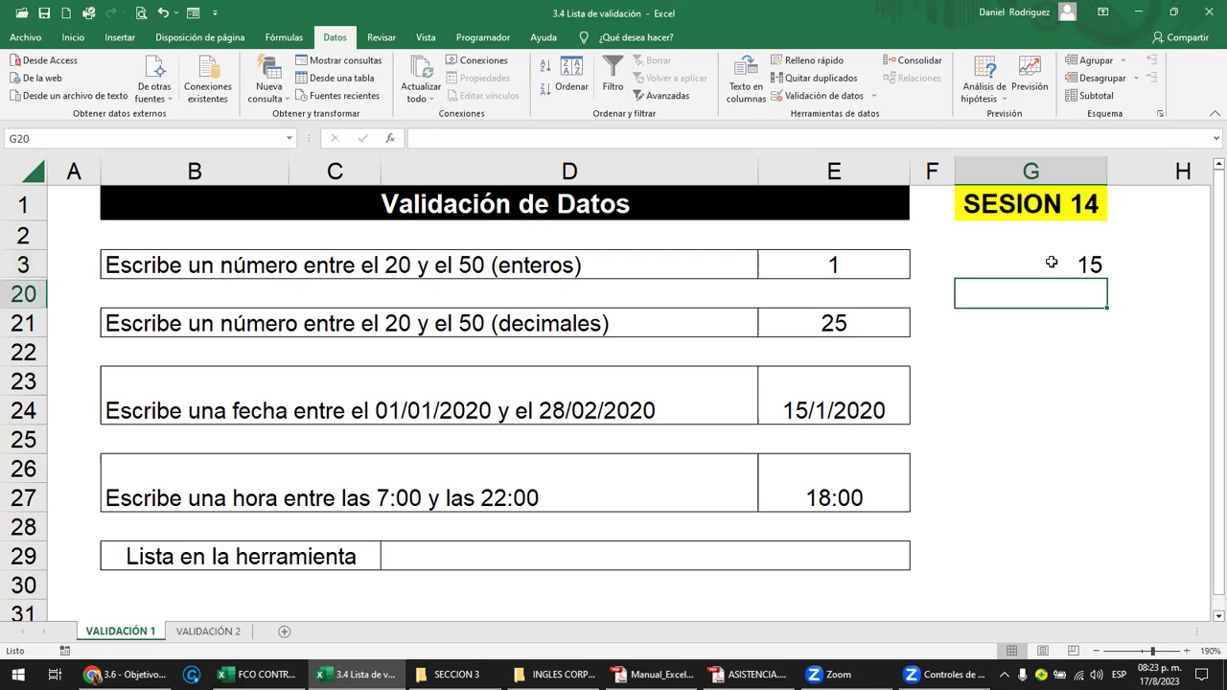
left_click(1052, 262)
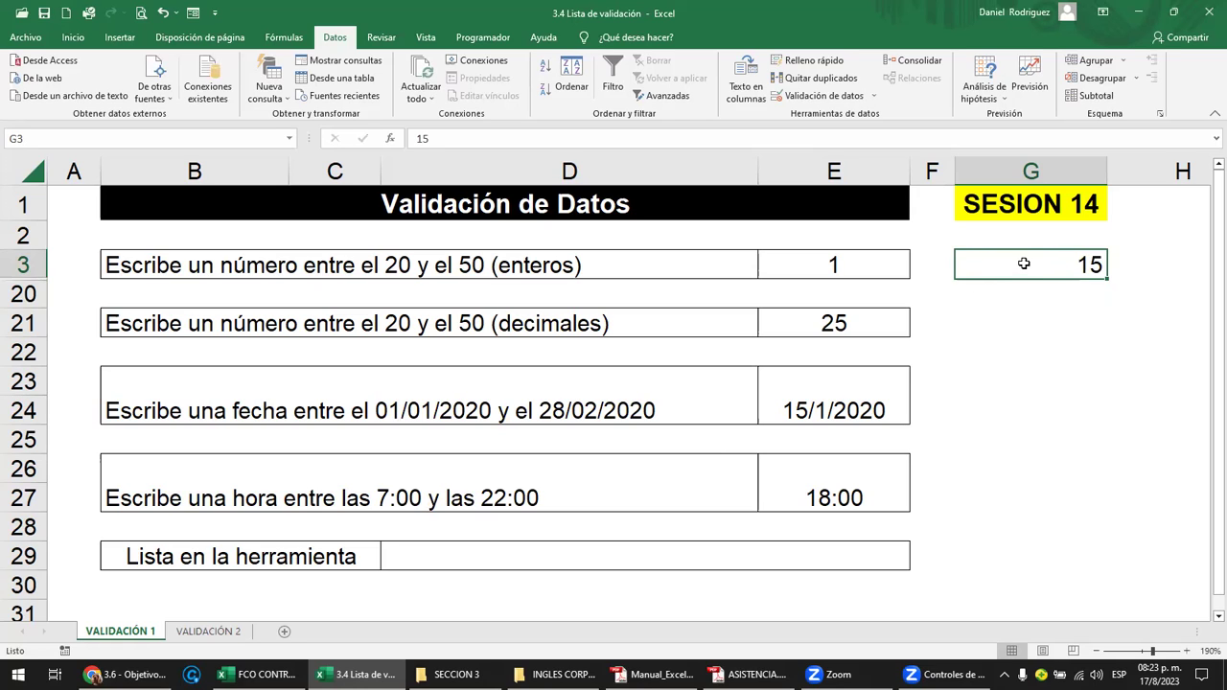
Step: Set G3's validation to Número entero between 20 and 50, leaving its 15 in place
left_click(872, 95)
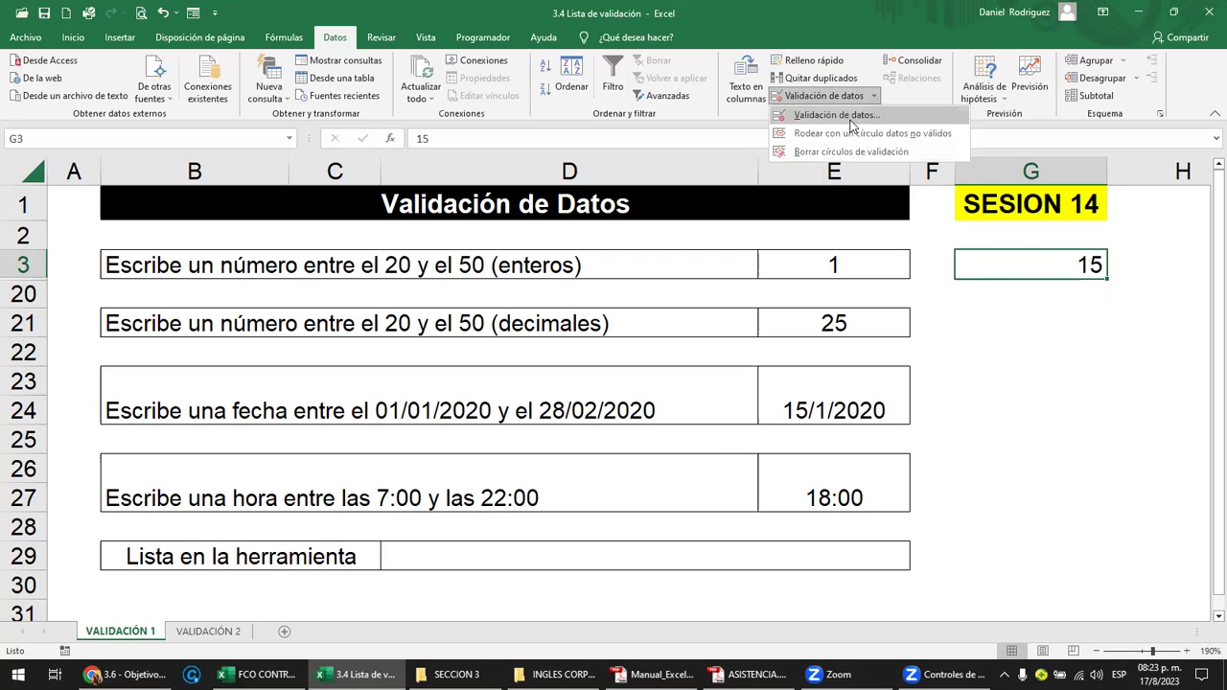
left_click(836, 115)
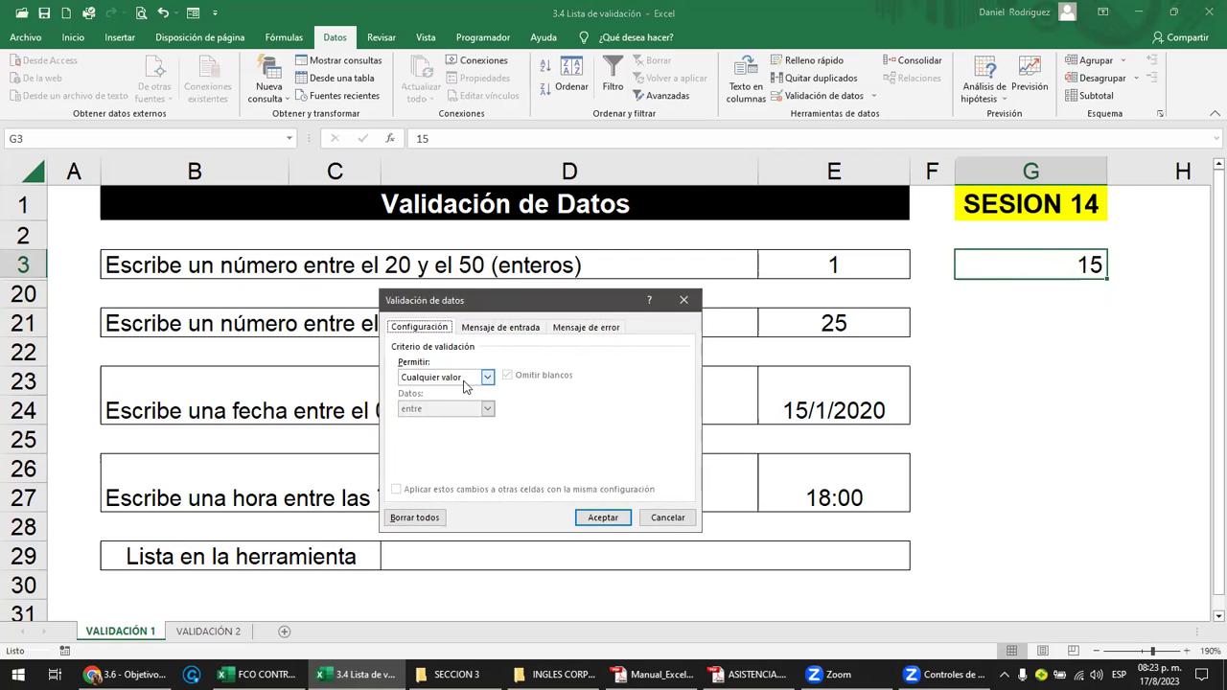
left_click(485, 379)
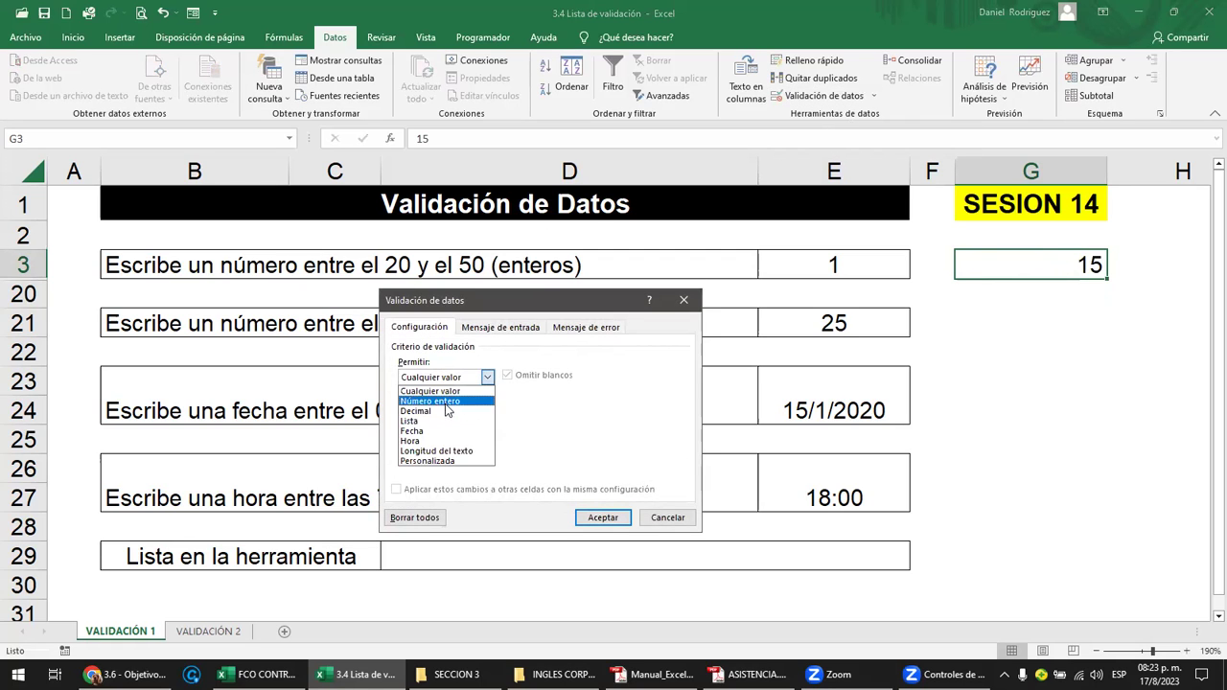
left_click(446, 401)
left_click(428, 440)
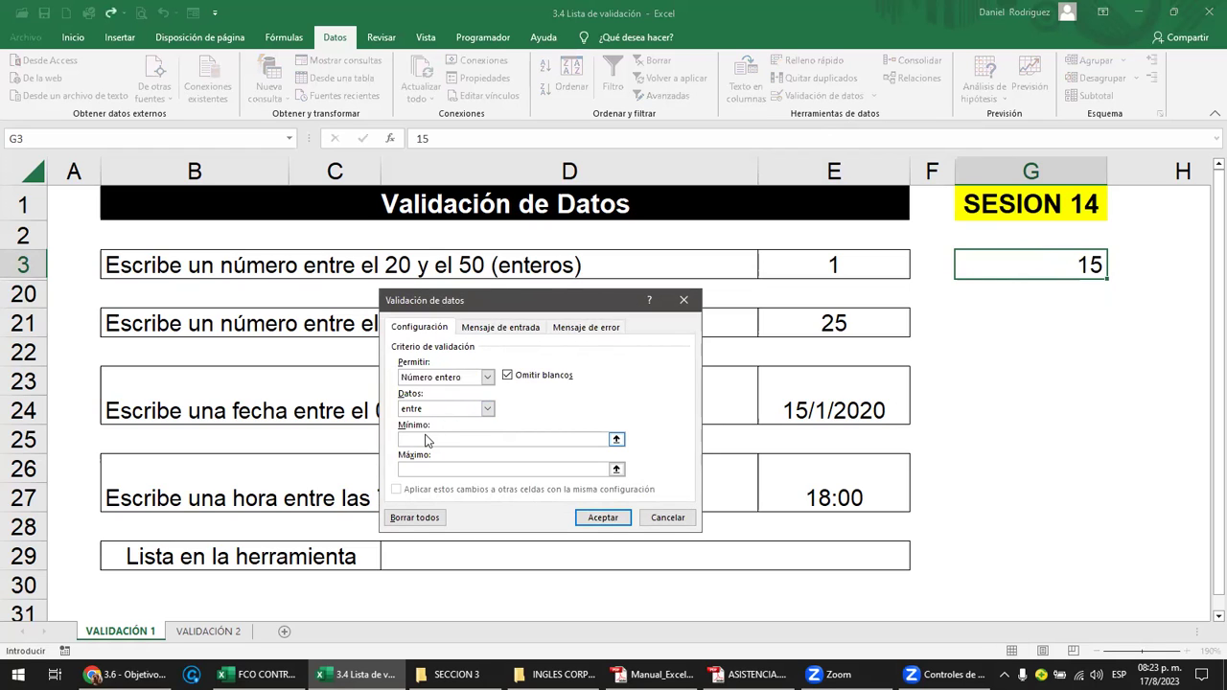
type("20")
left_click(413, 471)
type("50")
left_click(603, 518)
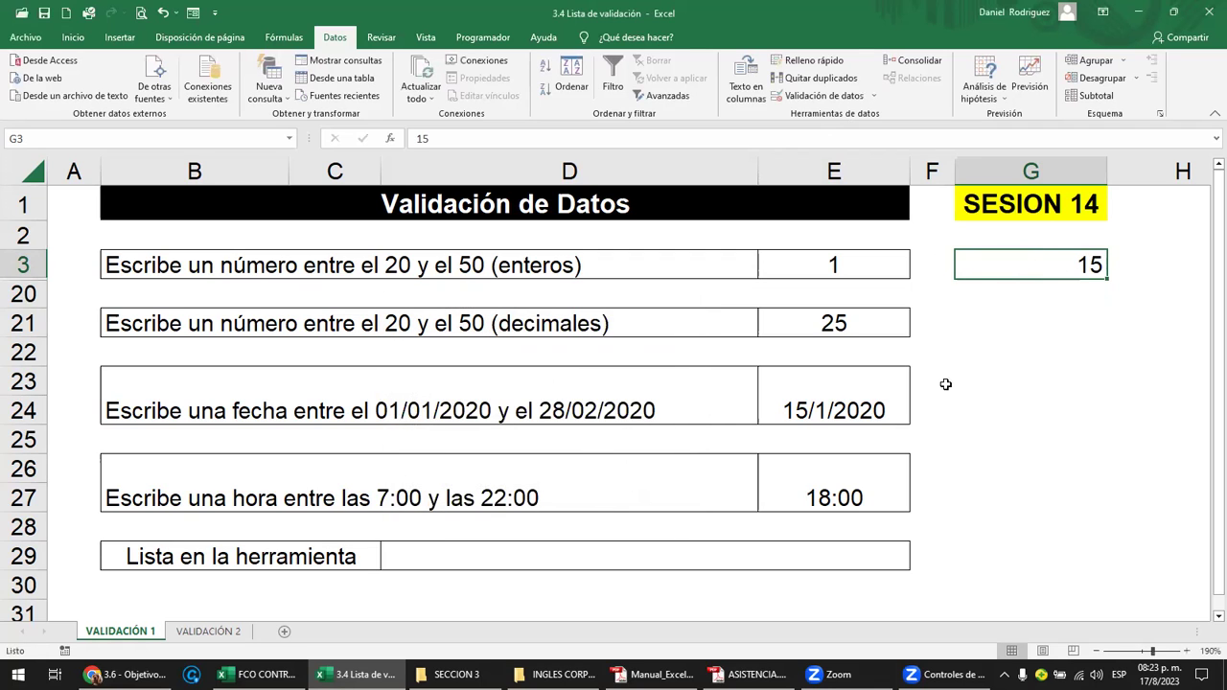
left_click(1060, 294)
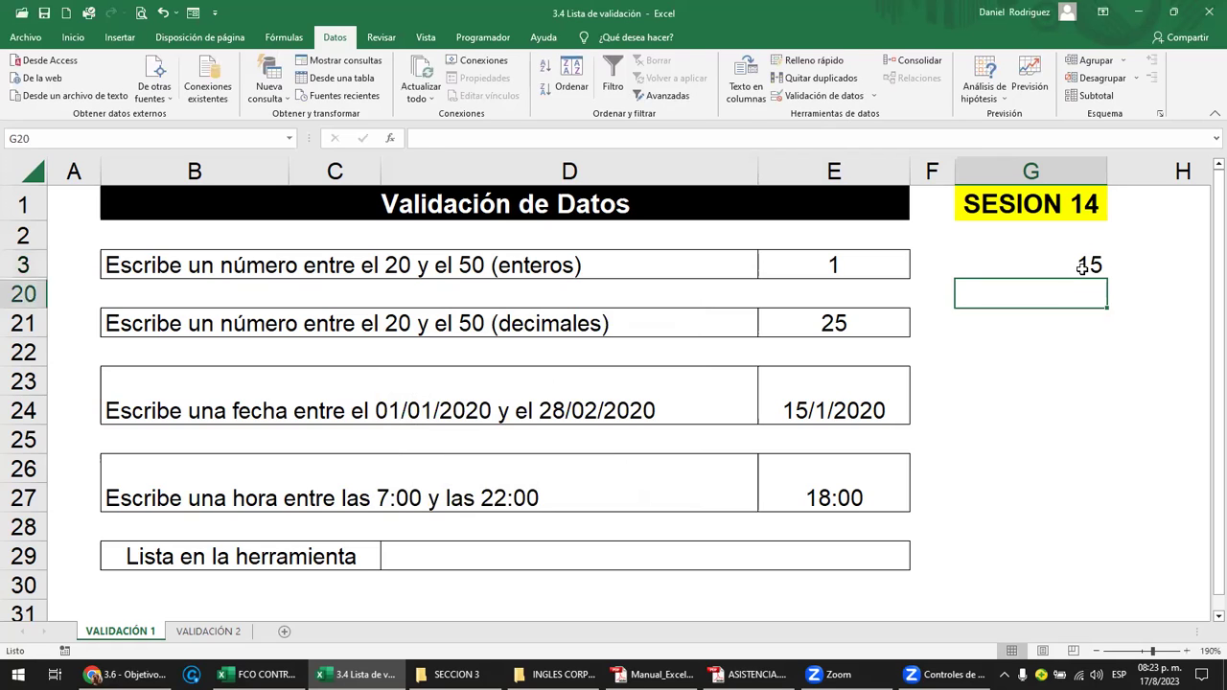
left_click(1081, 268)
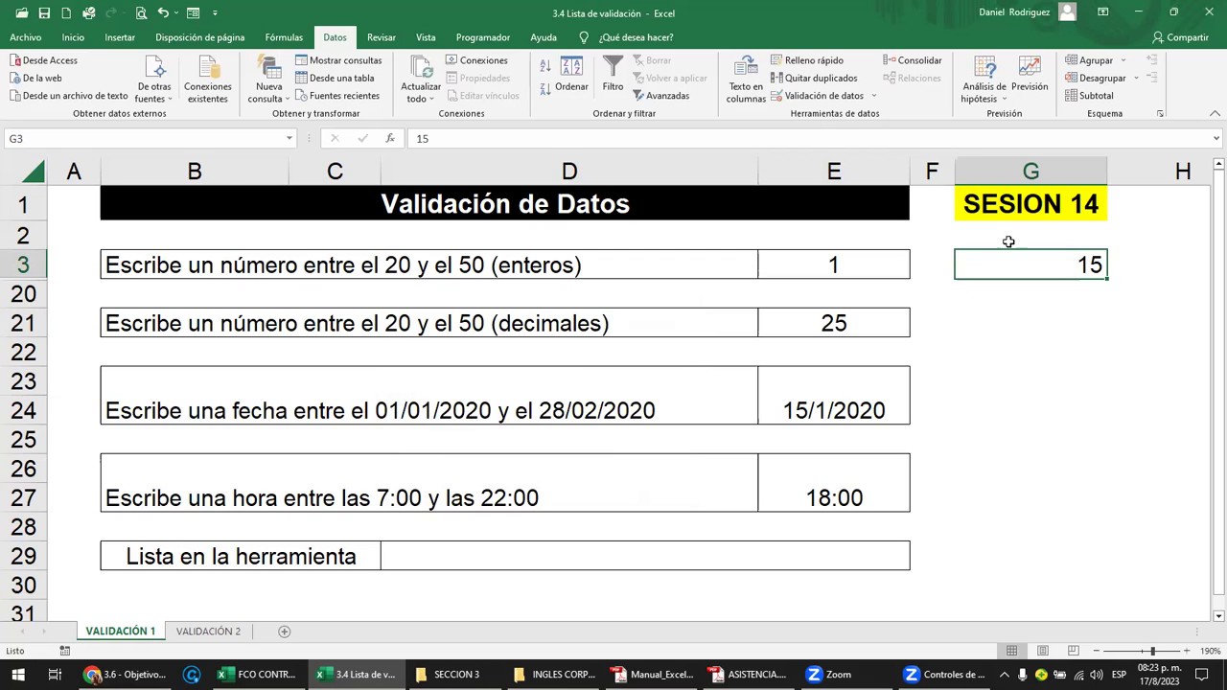
Step: Apply Rodear con un círculo datos no válidos to circle E3's 1 and G3's 15 in red
left_click(874, 97)
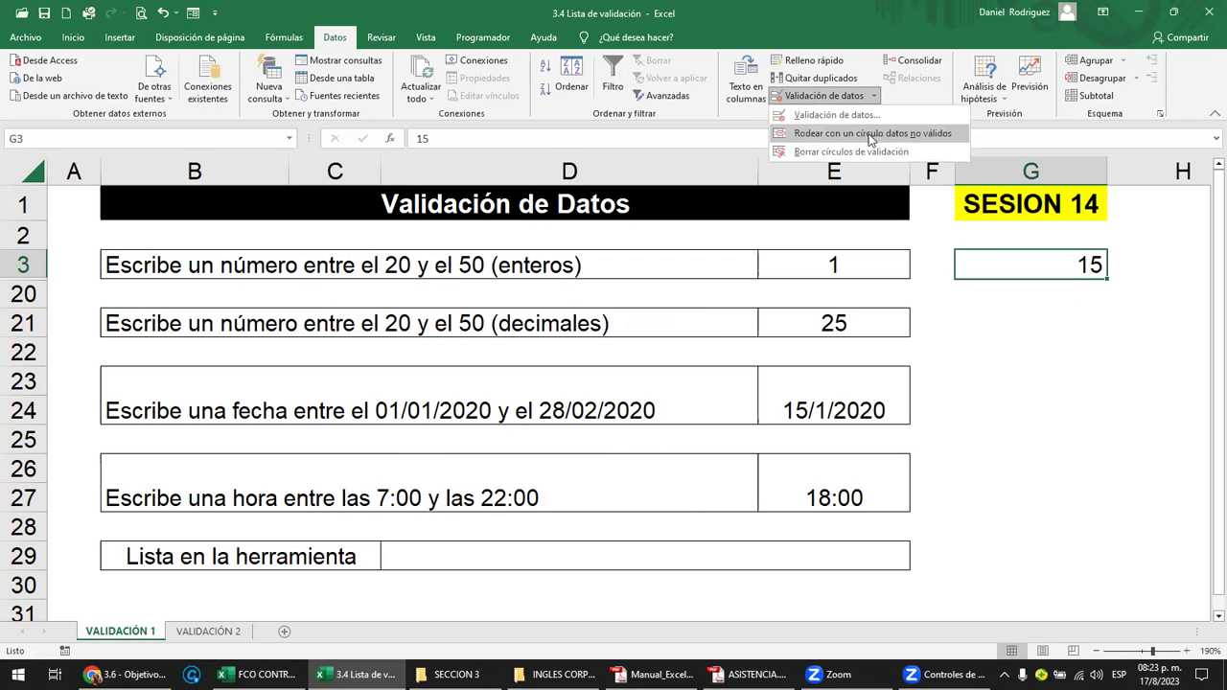
left_click(889, 135)
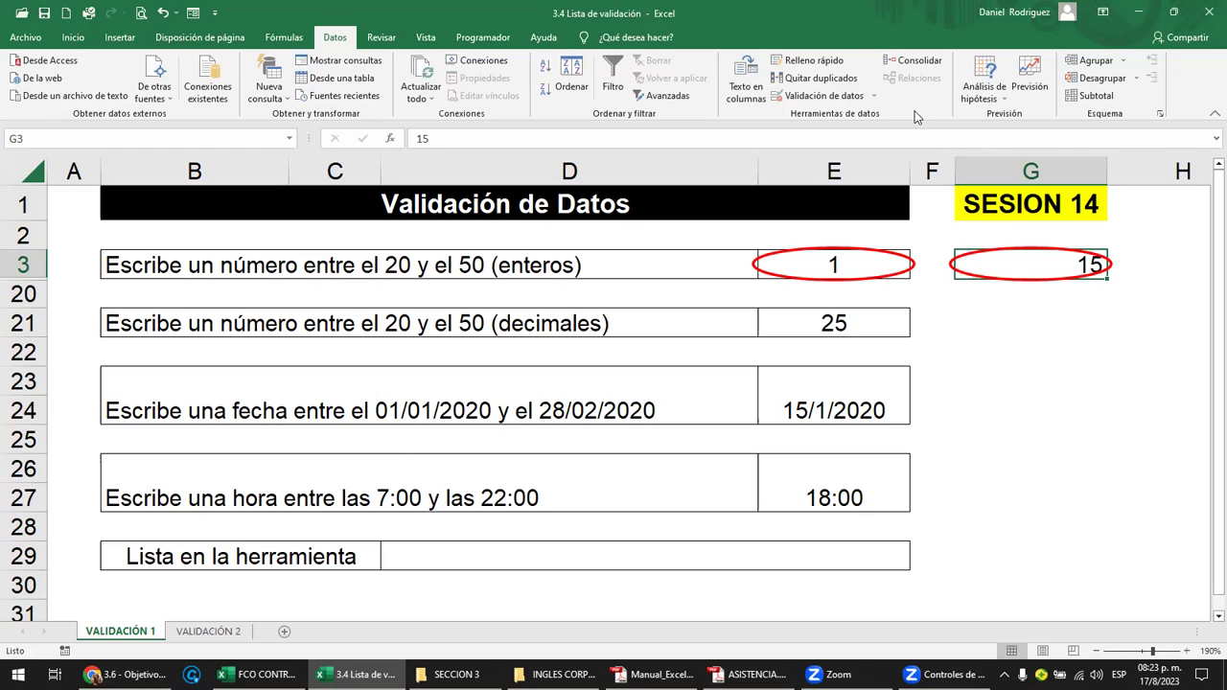
Step: Circle the invalid data, then clear the red validation circles around E3 and G3
left_click(875, 98)
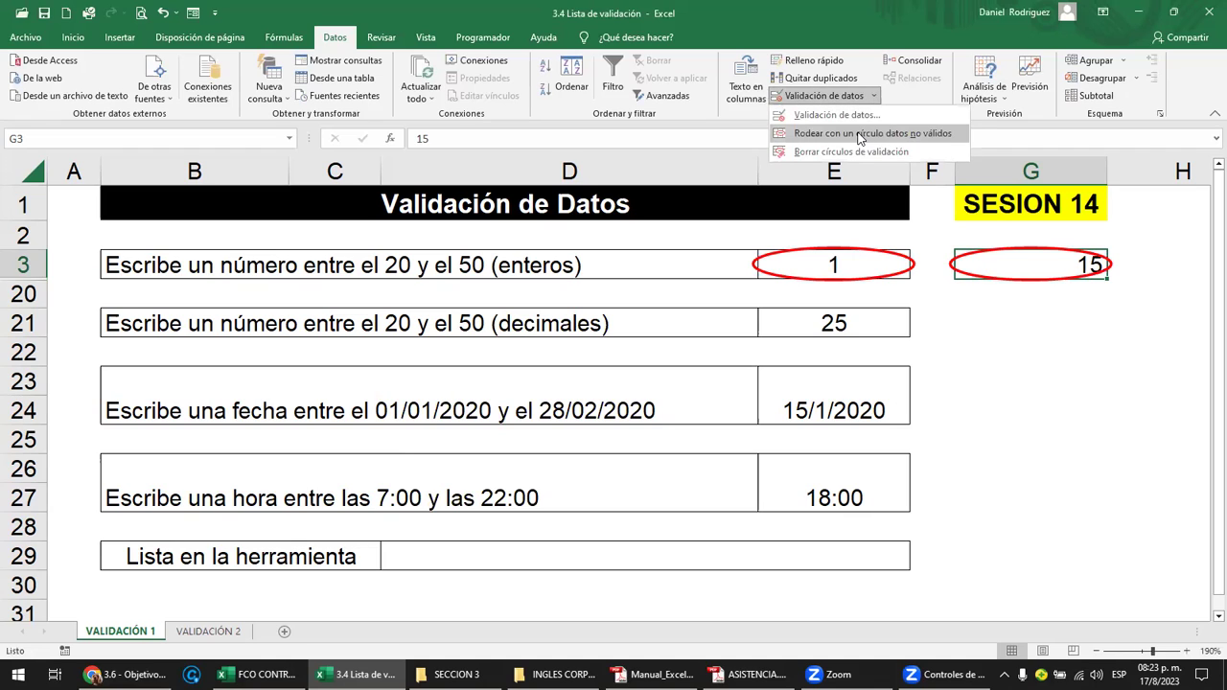
left_click(850, 134)
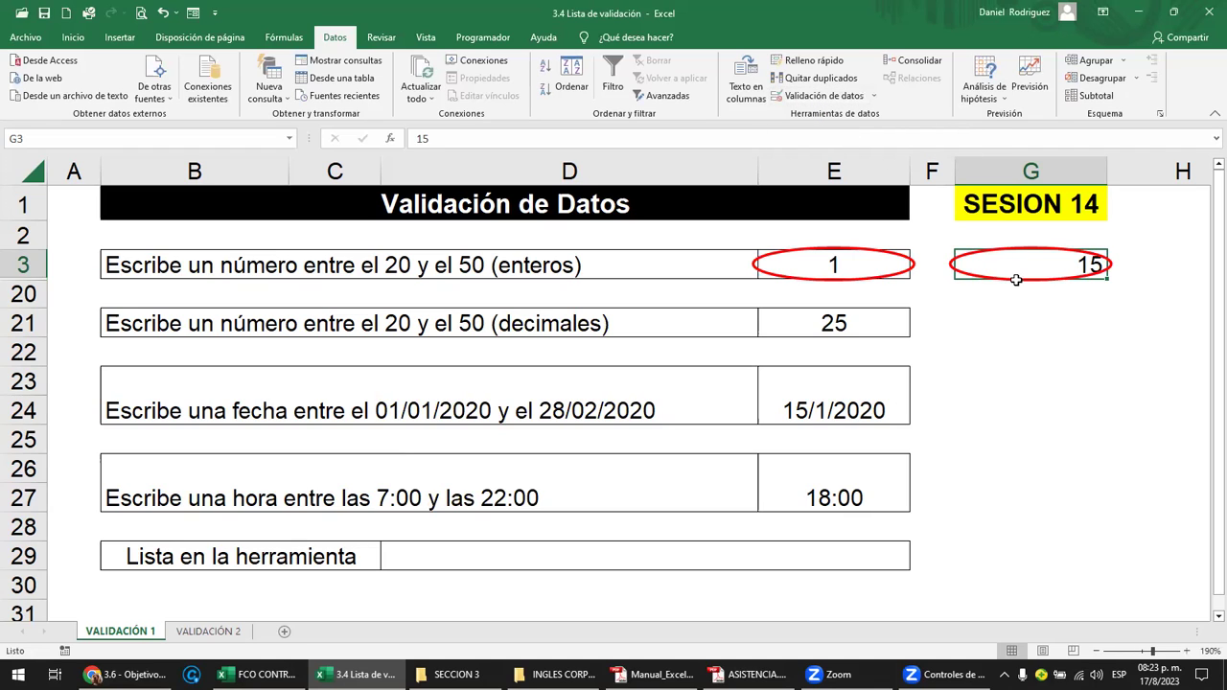
left_click(875, 96)
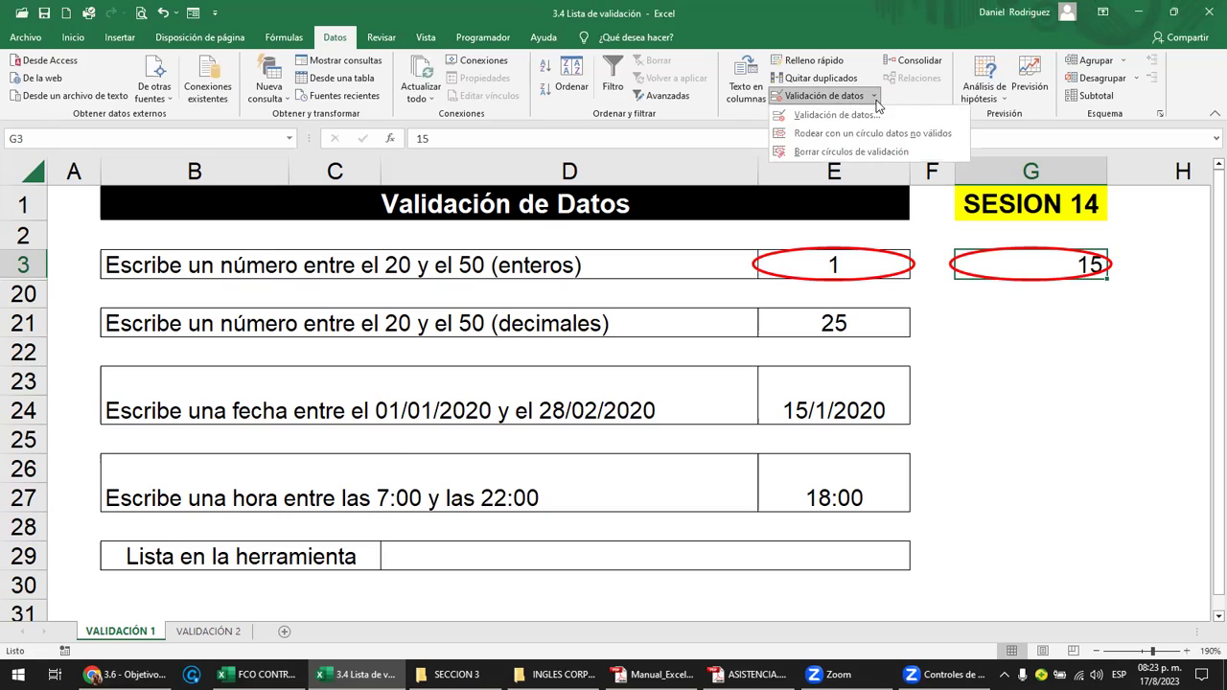
left_click(846, 153)
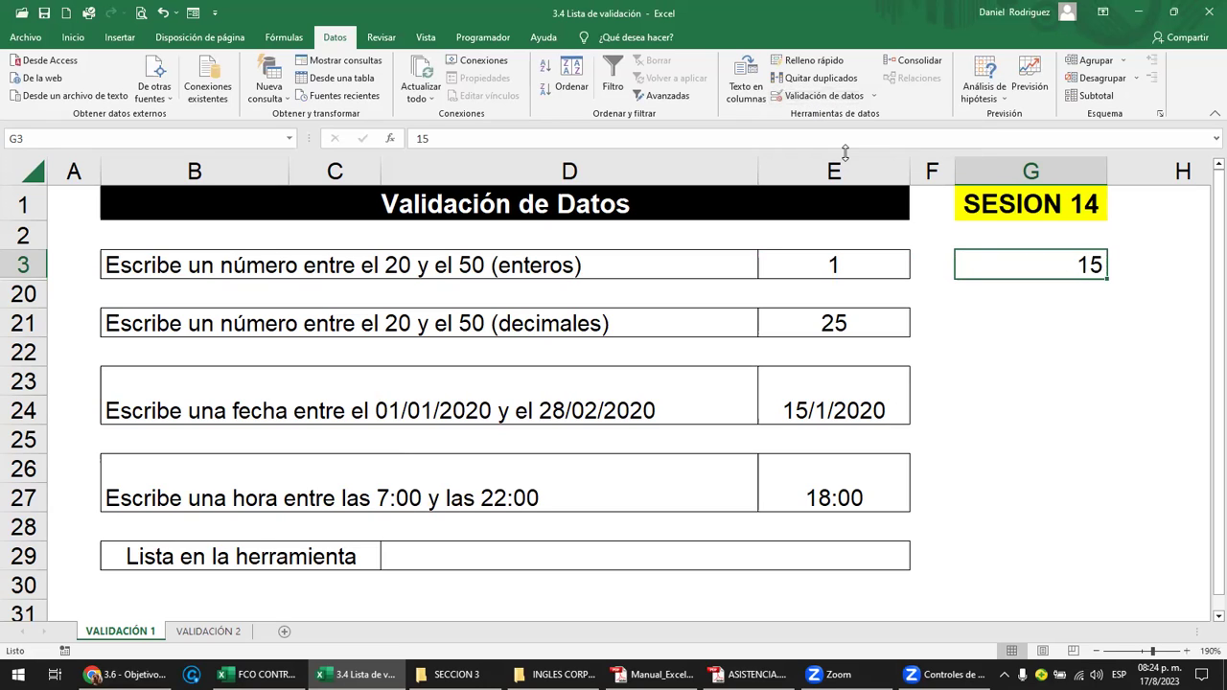
left_click(1000, 310)
Step: Enter 16 in G3 to confirm it is rejected, cancelling so 15 remains
left_click(1041, 277)
type("16")
key("Return")
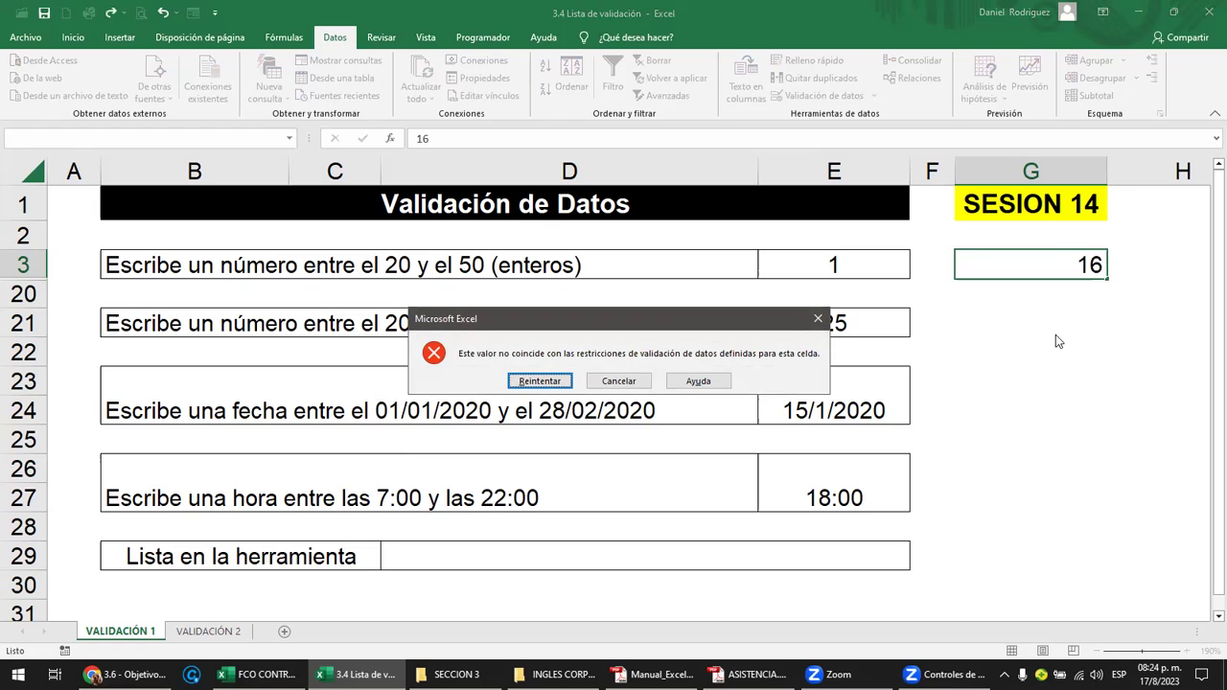
key("Return")
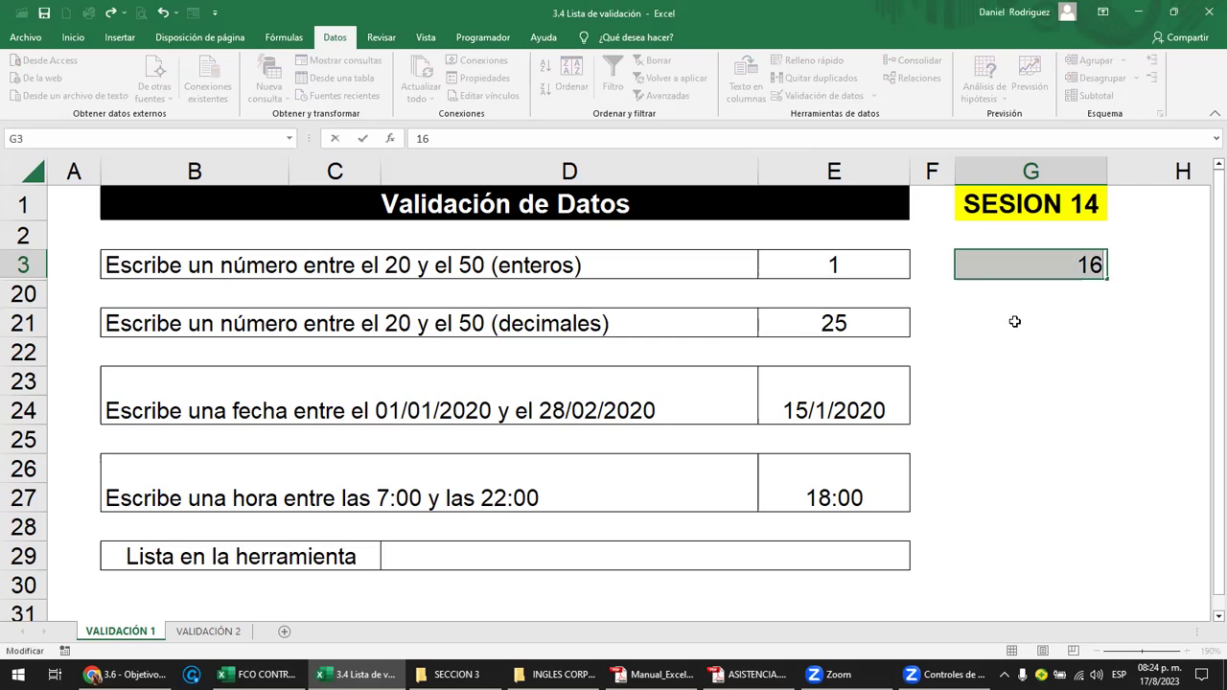
key("Return")
key("Escape")
Step: Remove G3's whole-number validation rule with Clear All
left_click(1065, 301)
left_click(1047, 262)
left_click(865, 99)
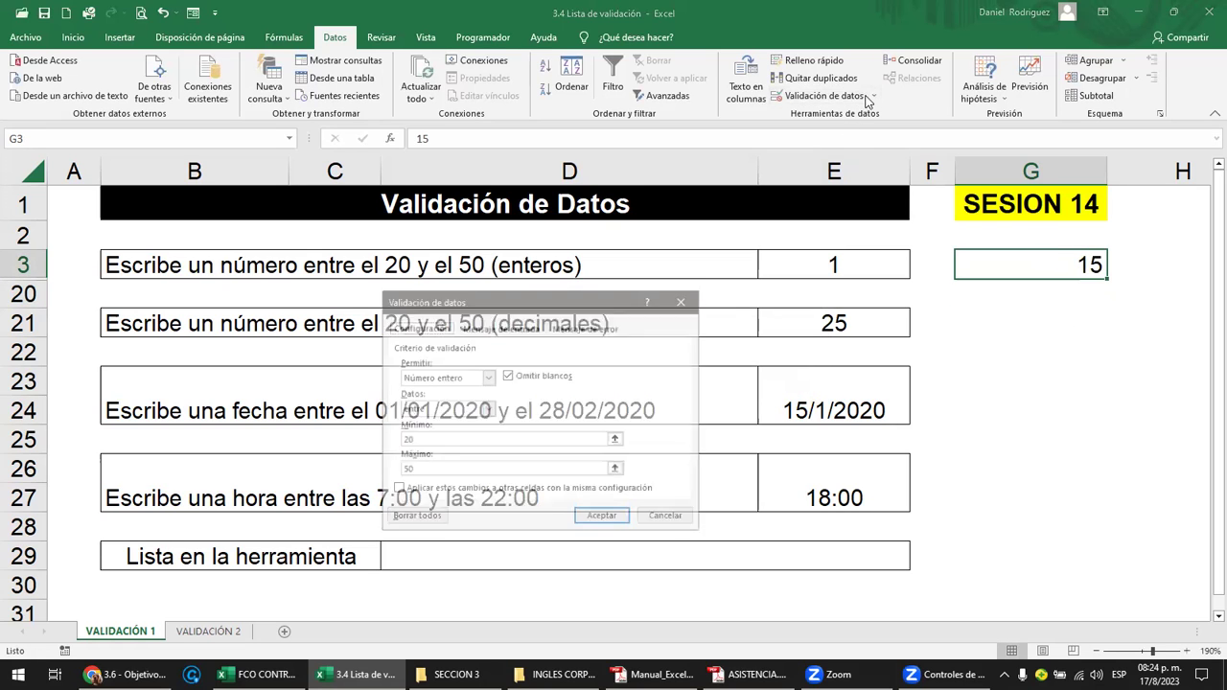
left_click(389, 519)
left_click(603, 518)
left_click_drag(1048, 265, 1056, 533)
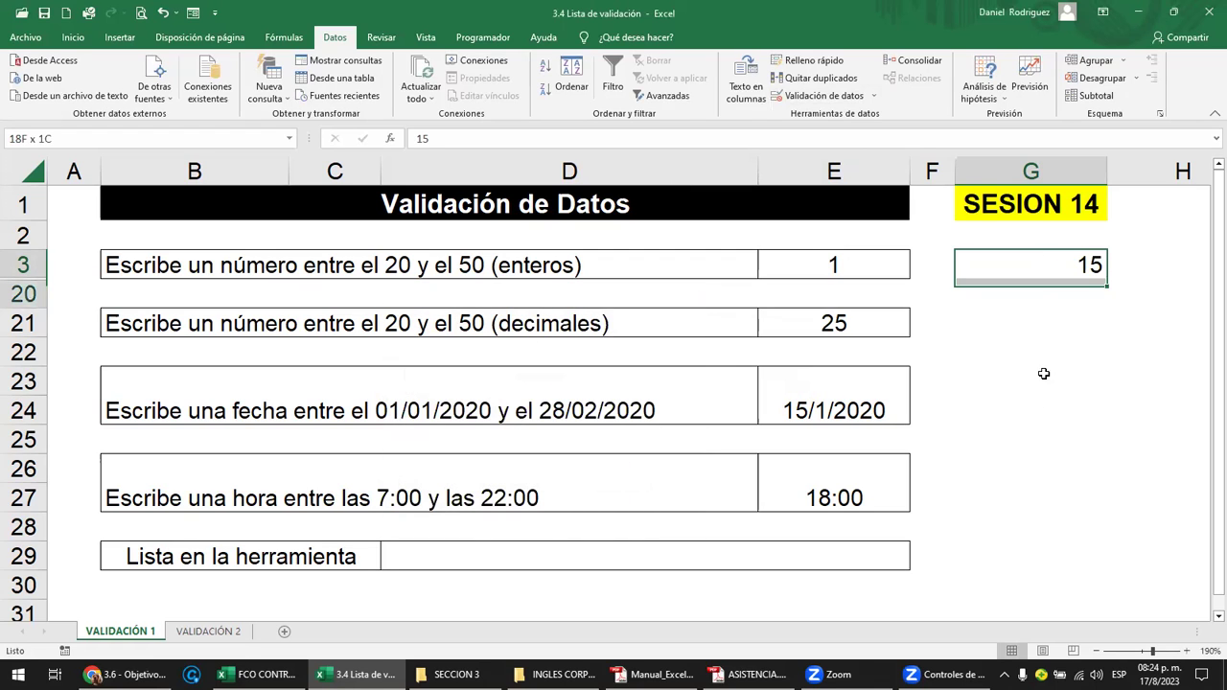
left_click(1059, 265)
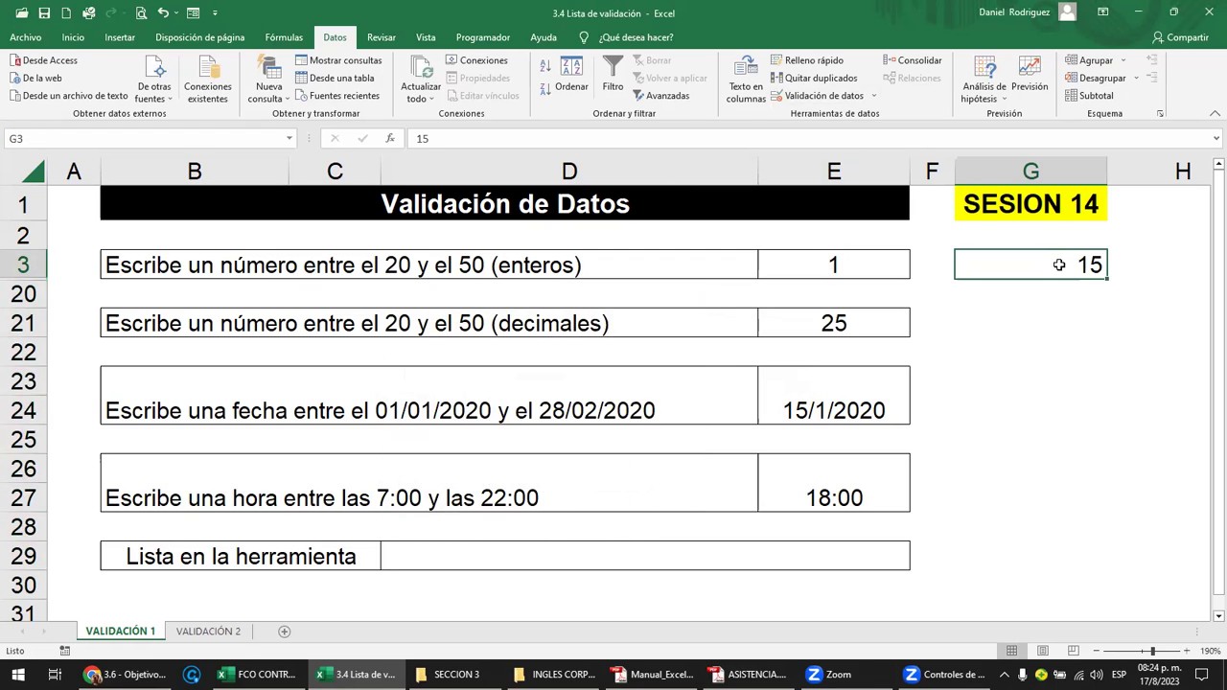
Step: Enter 1 in G3 and try filling a number series down column G
type("1")
key("Return")
left_click(1058, 265)
left_click_drag(1101, 279, 1107, 567)
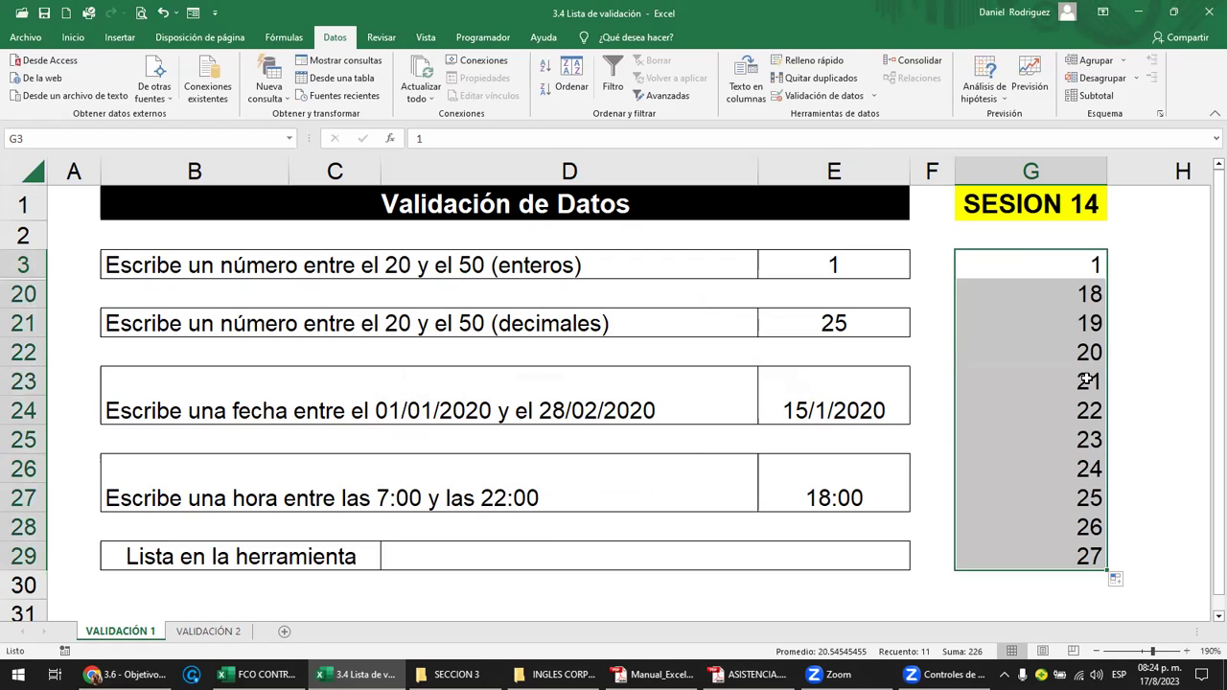
left_click(1082, 267)
mouse_move(1105, 277)
left_mouse_down()
mouse_move(1110, 358)
mouse_move(1105, 278)
left_mouse_up()
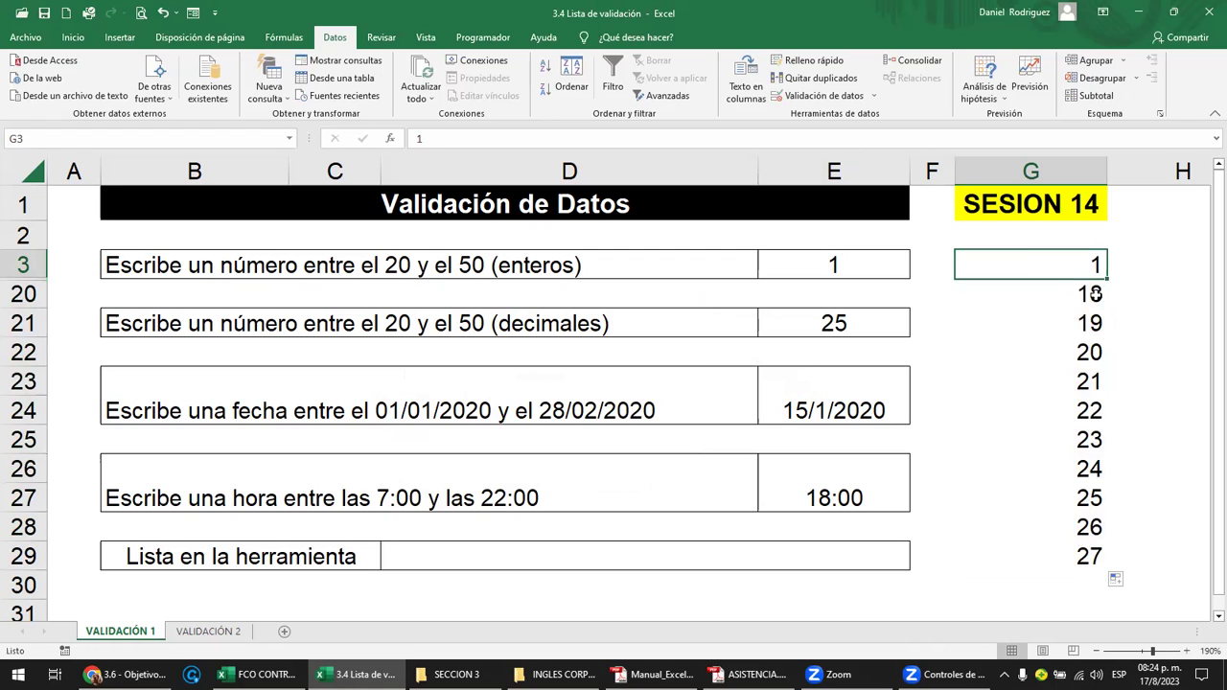
left_click(1096, 297)
type("2")
left_click_drag(1086, 261, 1109, 565)
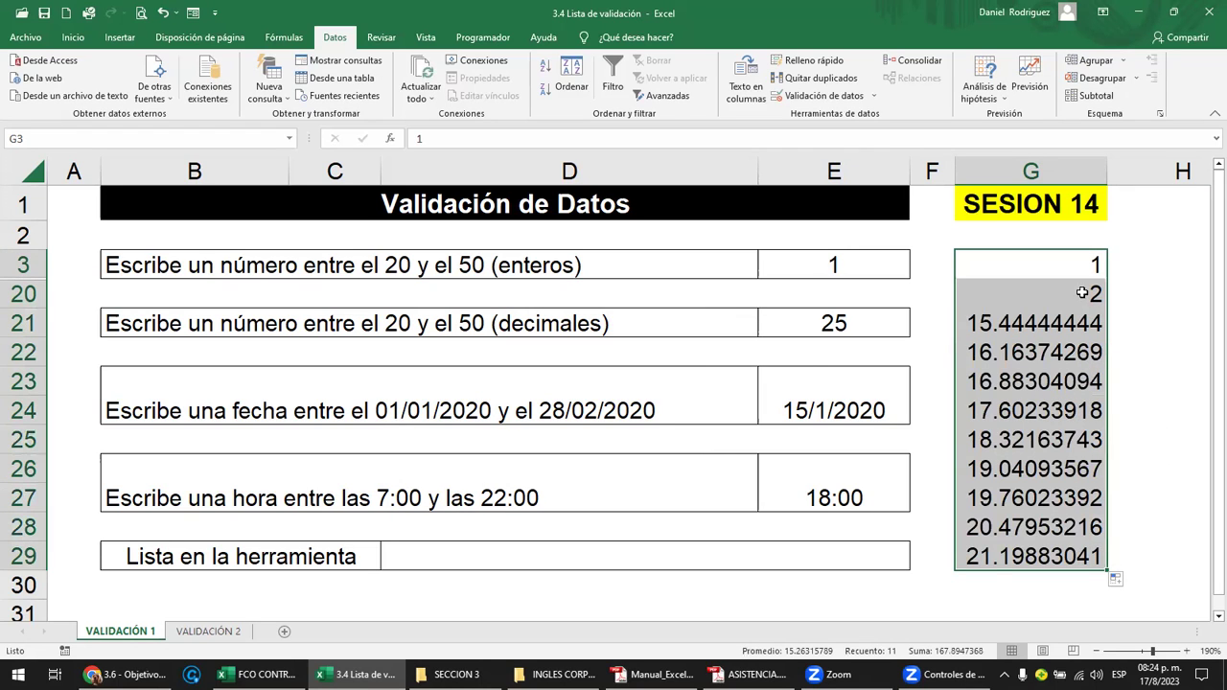
Step: Clear the filled values from G20 through G29
left_click(1083, 292)
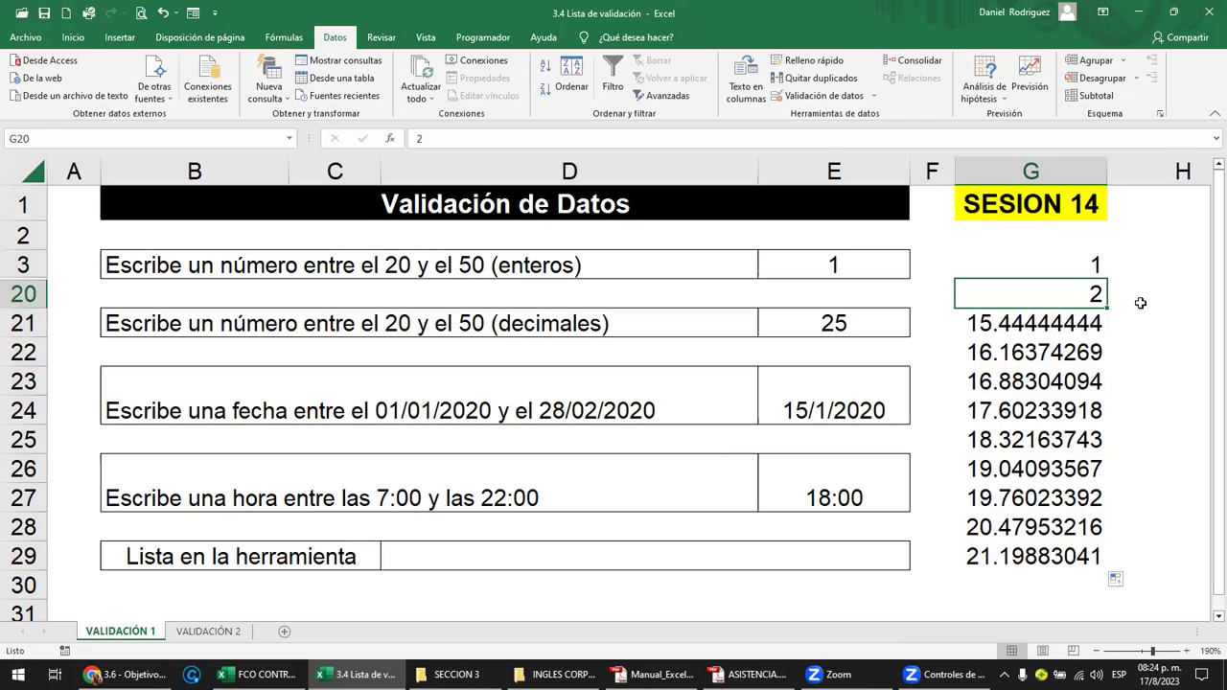
key("shift+Down")
key("shift+Down")
key("shift+Down")
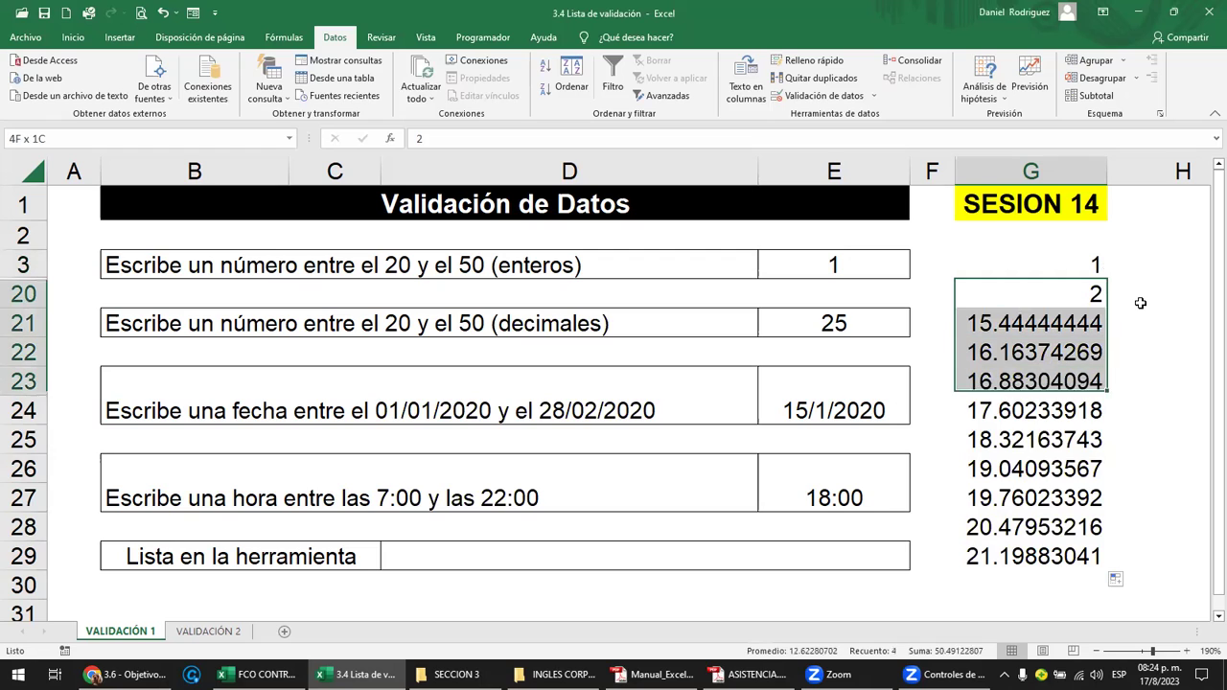
key("shift+Down")
key("shift+Down")
key("shift+Down")
key("shift+Down")
key("shift+Down")
key("shift+Down")
key("Delete")
key("shift+Up")
key("shift+Up")
key("shift+Up")
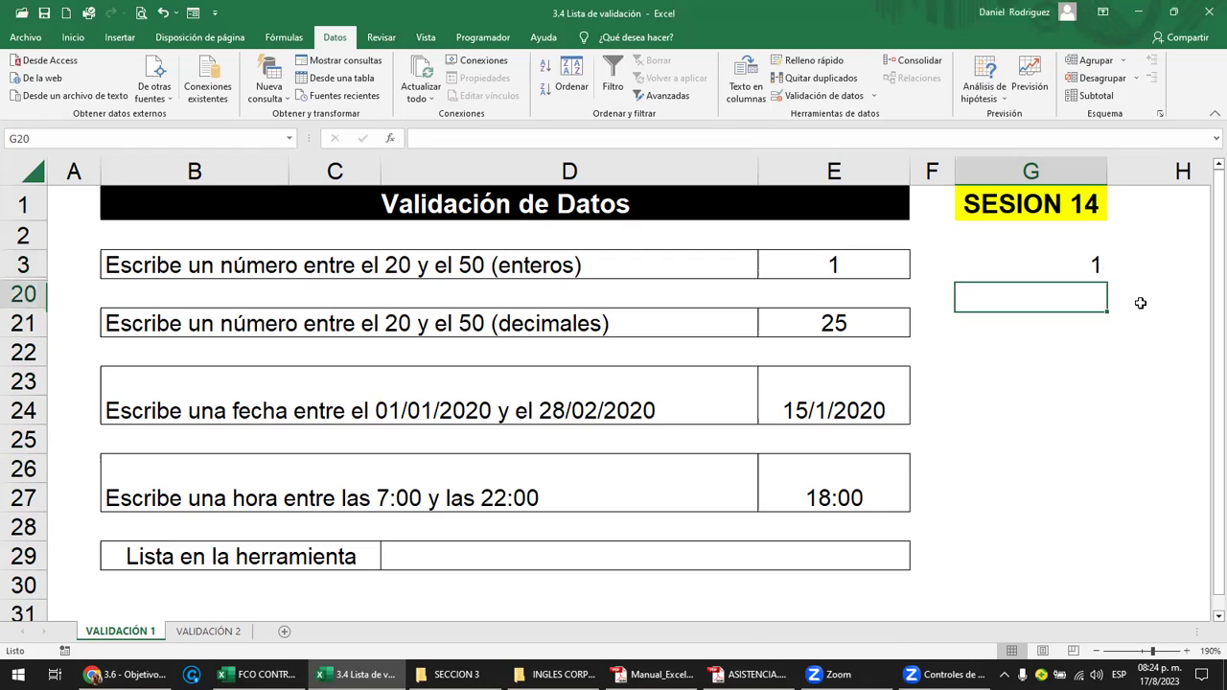
Step: Enter 2, 3, 4 and 5 in G20:G23, then select G3:G23
type("2")
key("Return")
type("3")
key("Return")
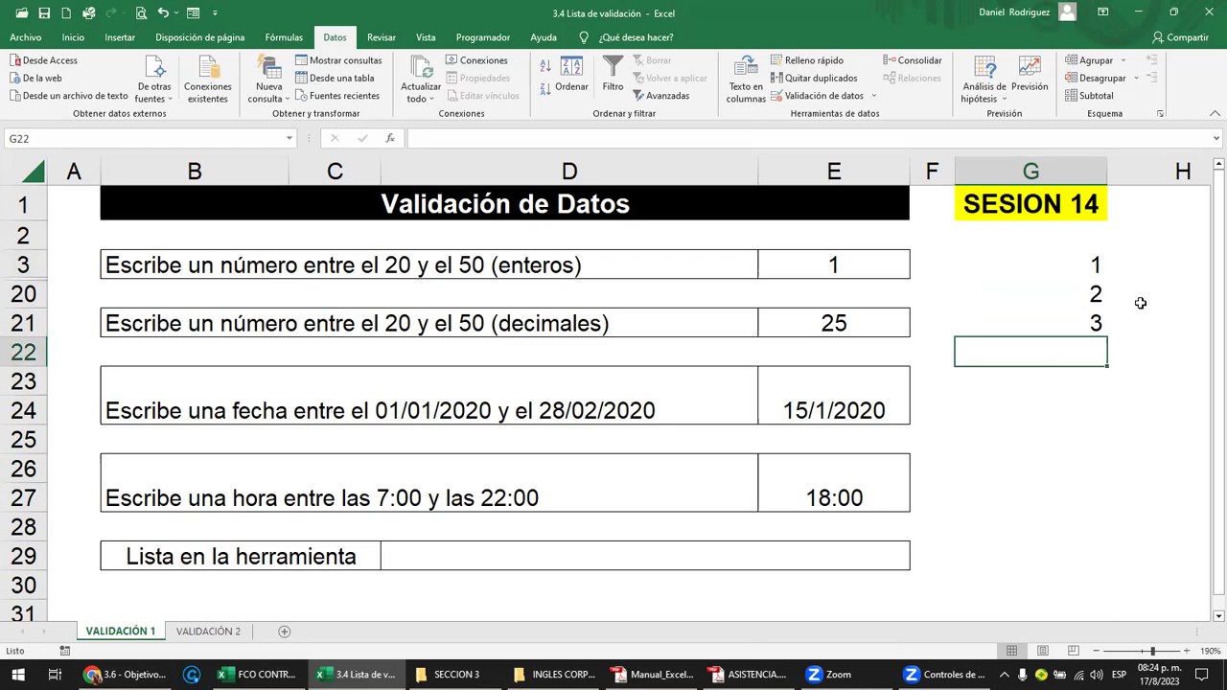
type("4")
key("Return")
type("5")
key("Return")
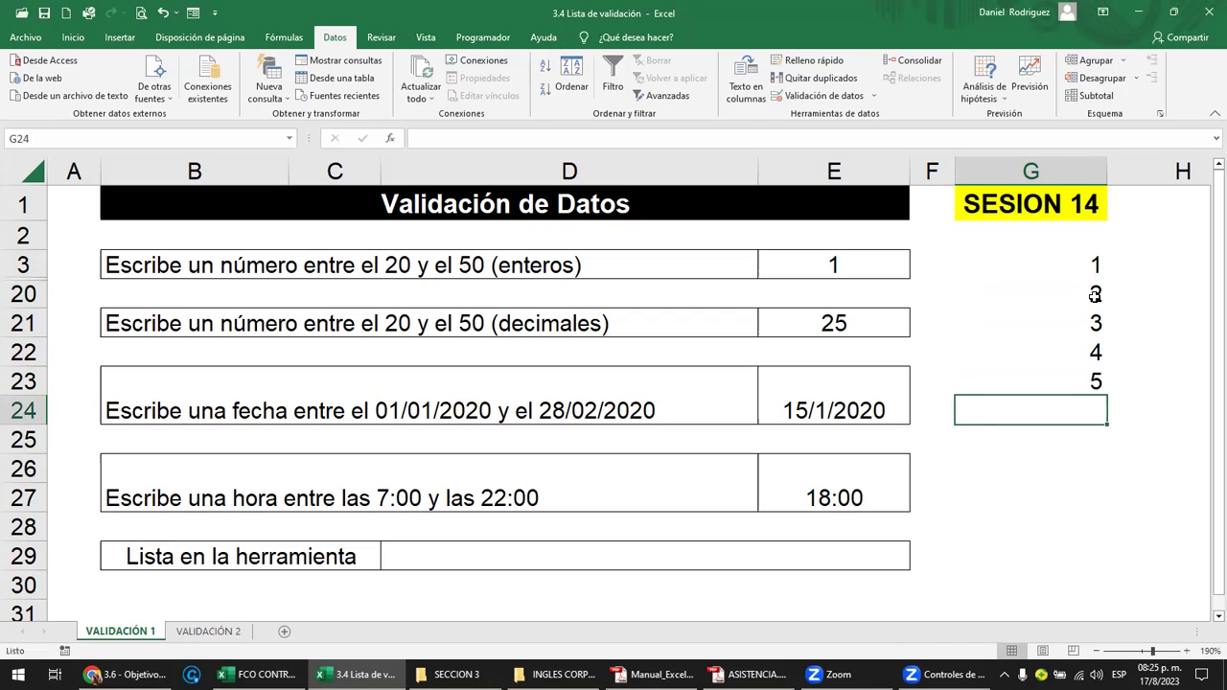
left_click_drag(1082, 265, 1096, 380)
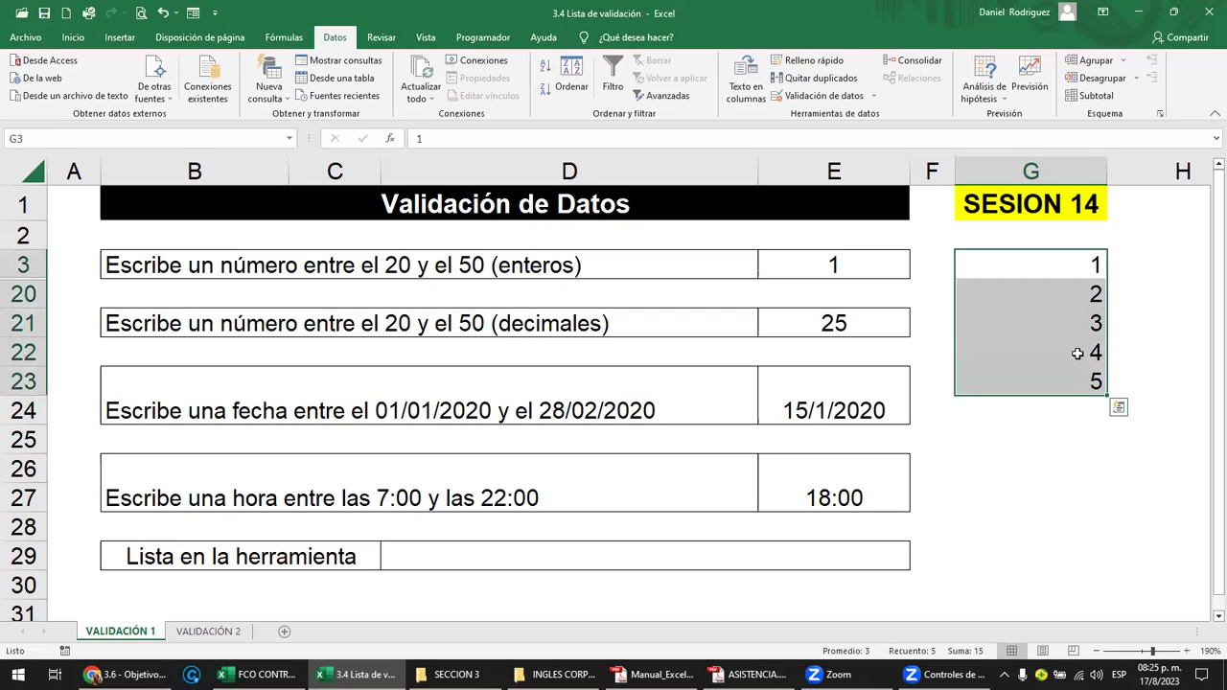
Step: Restrict G3:G23 to whole numbers between 20 and 50
left_click(873, 96)
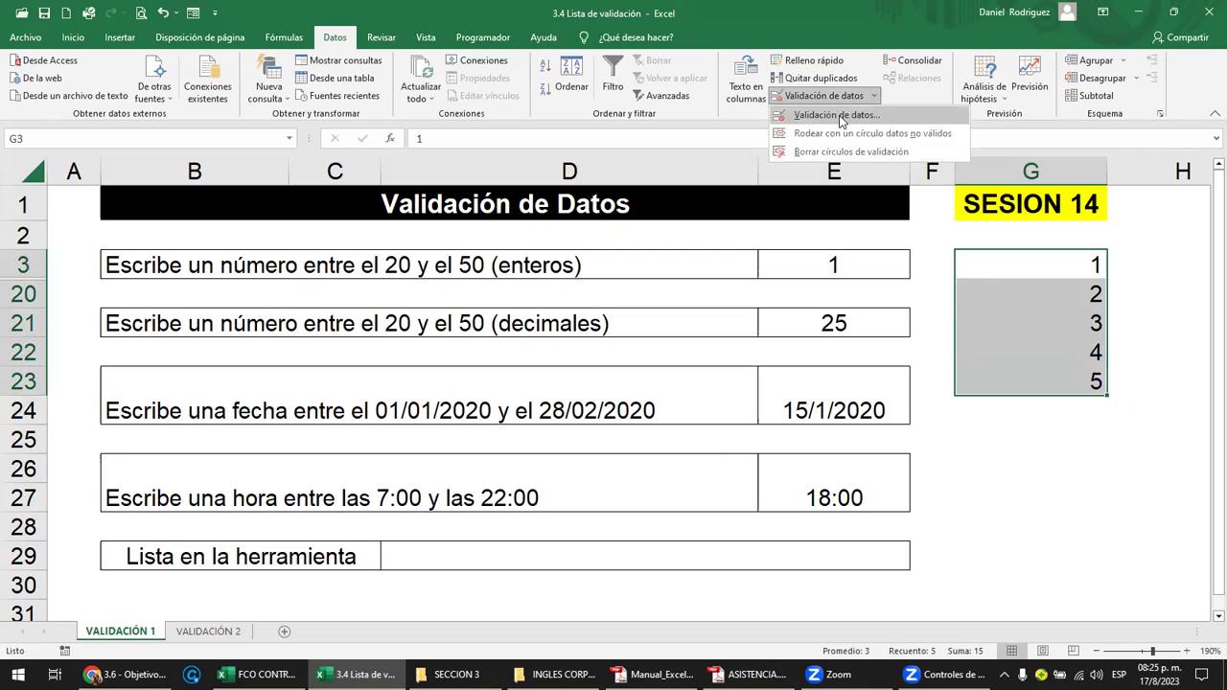
left_click(836, 115)
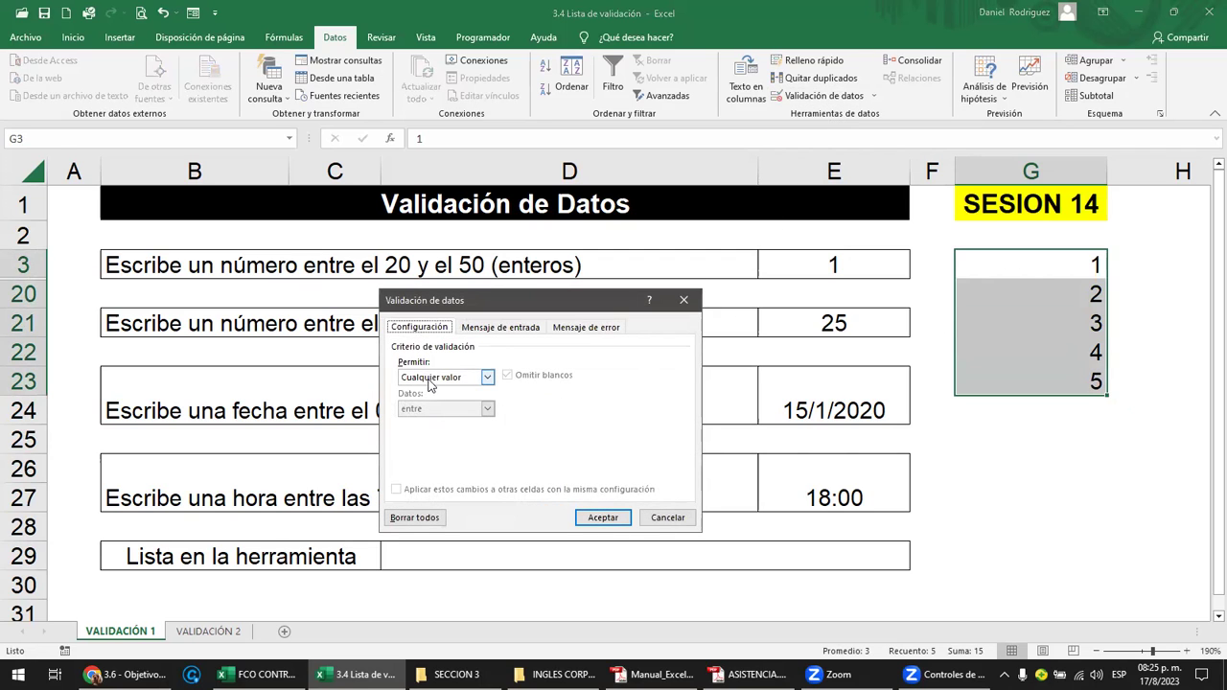
left_click(431, 378)
left_click(430, 400)
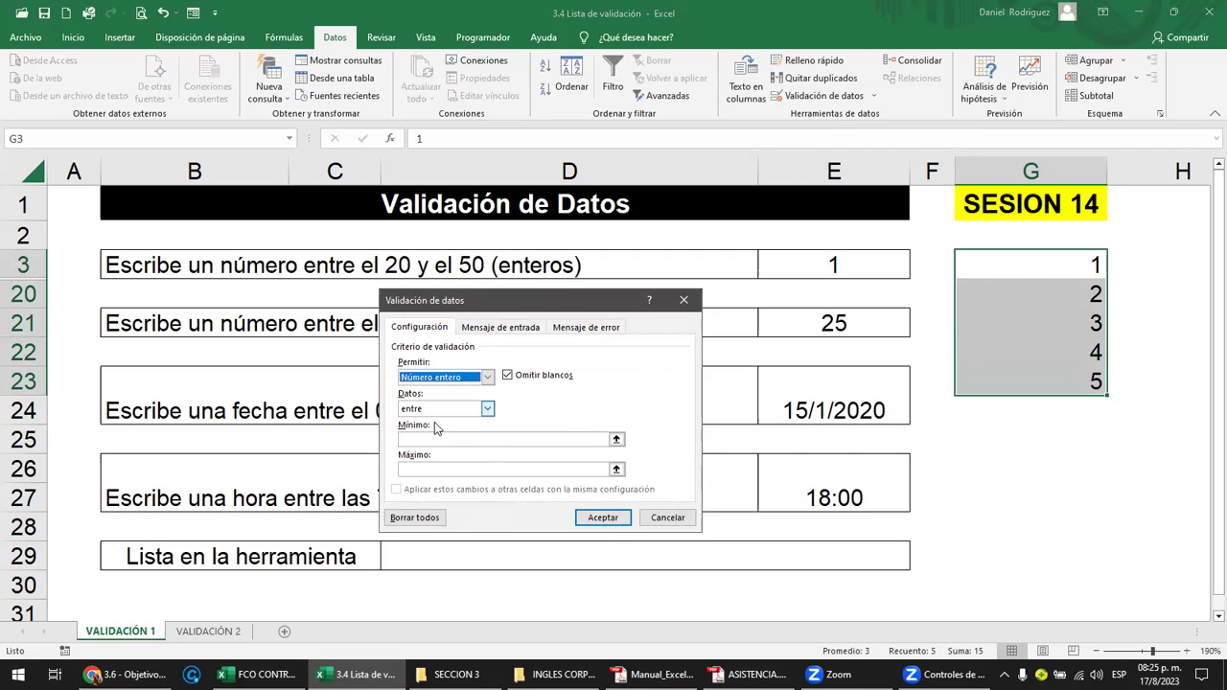
left_click(422, 438)
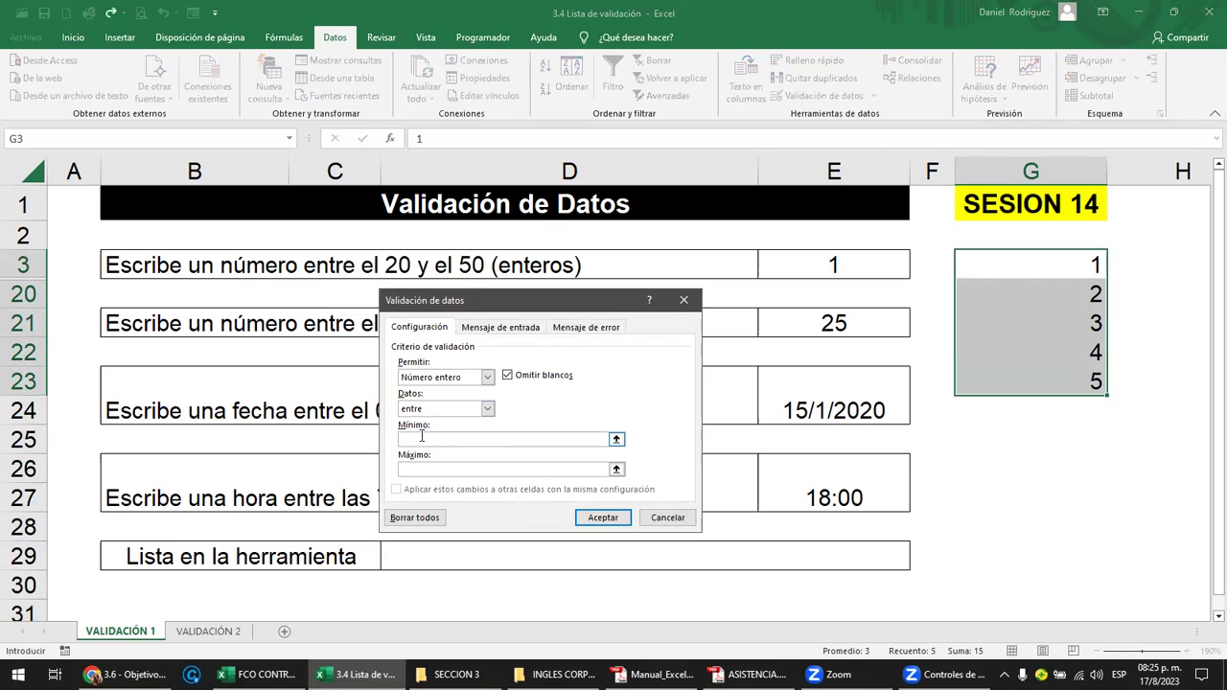
type("20")
left_click(439, 474)
left_click(608, 518)
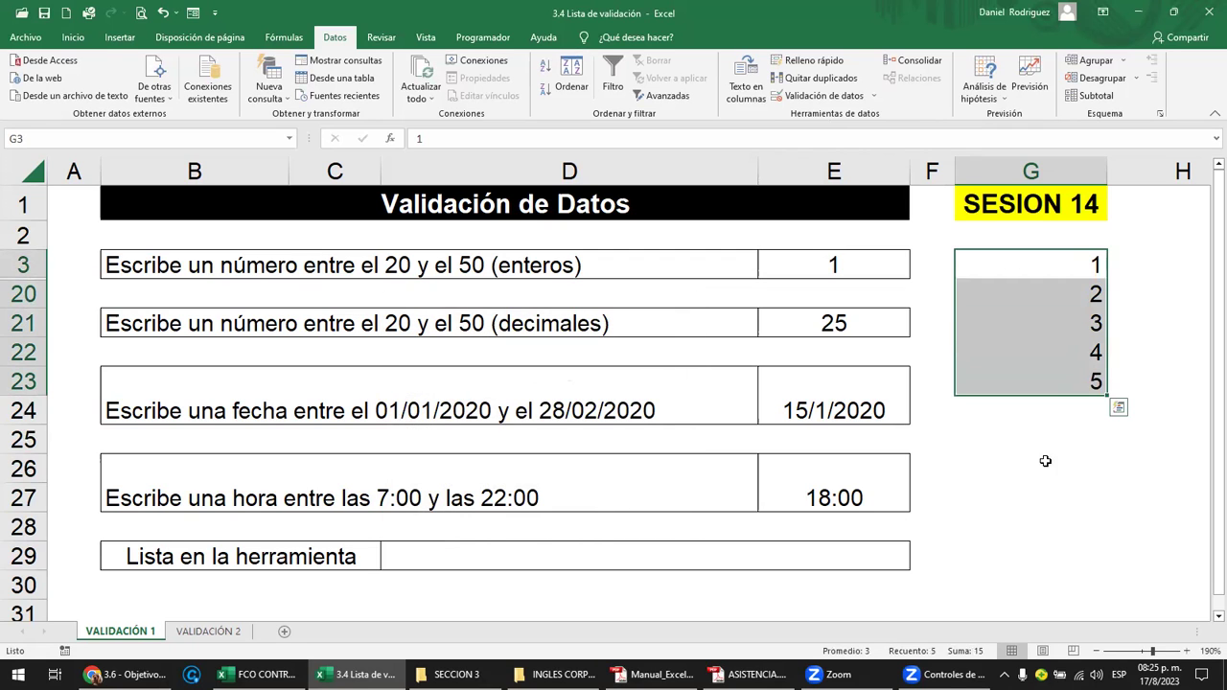
left_click(1091, 418)
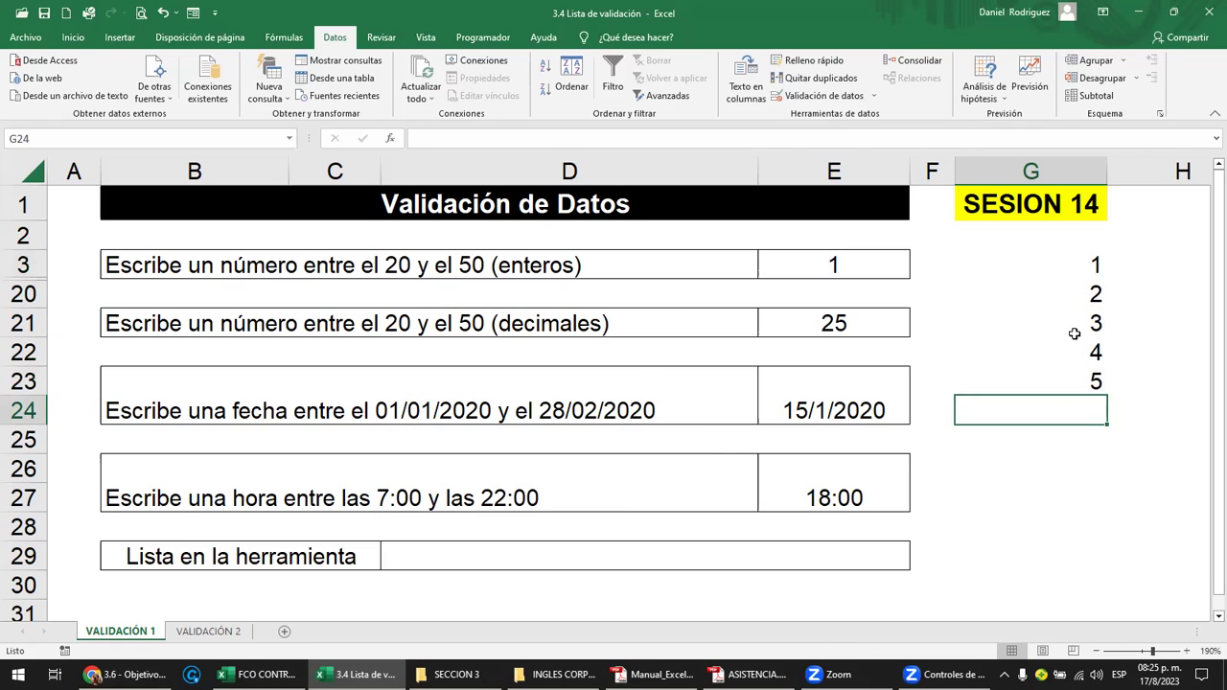
left_click(1075, 264)
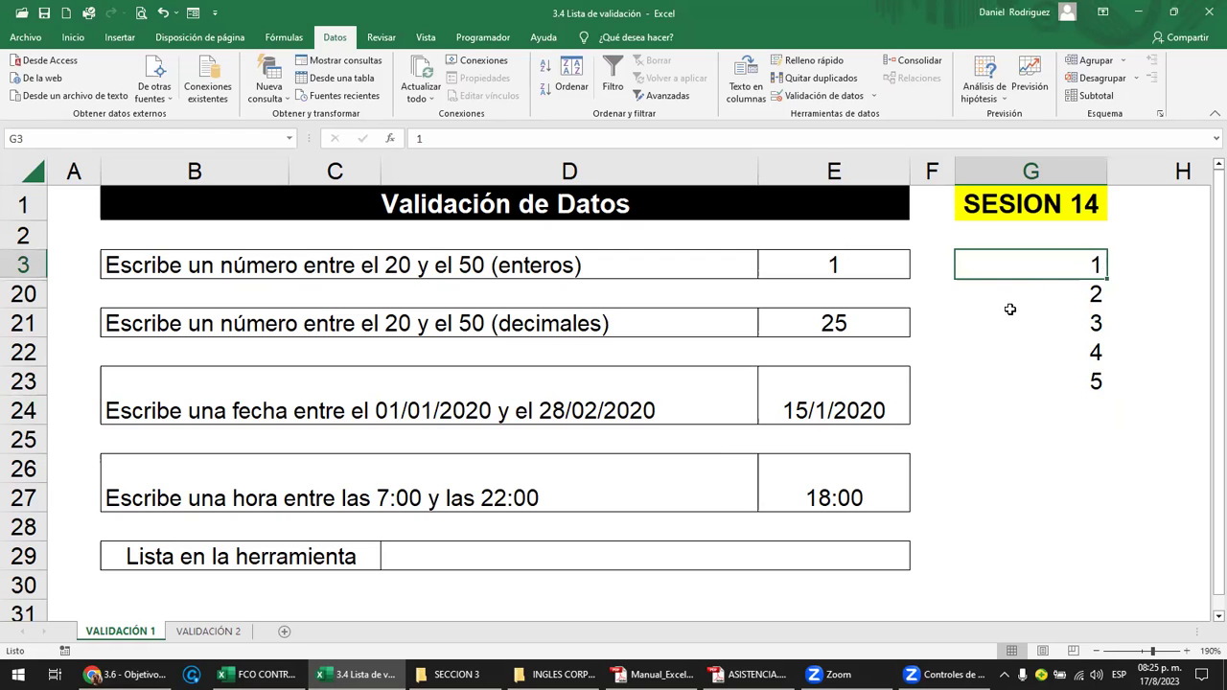
left_click(871, 97)
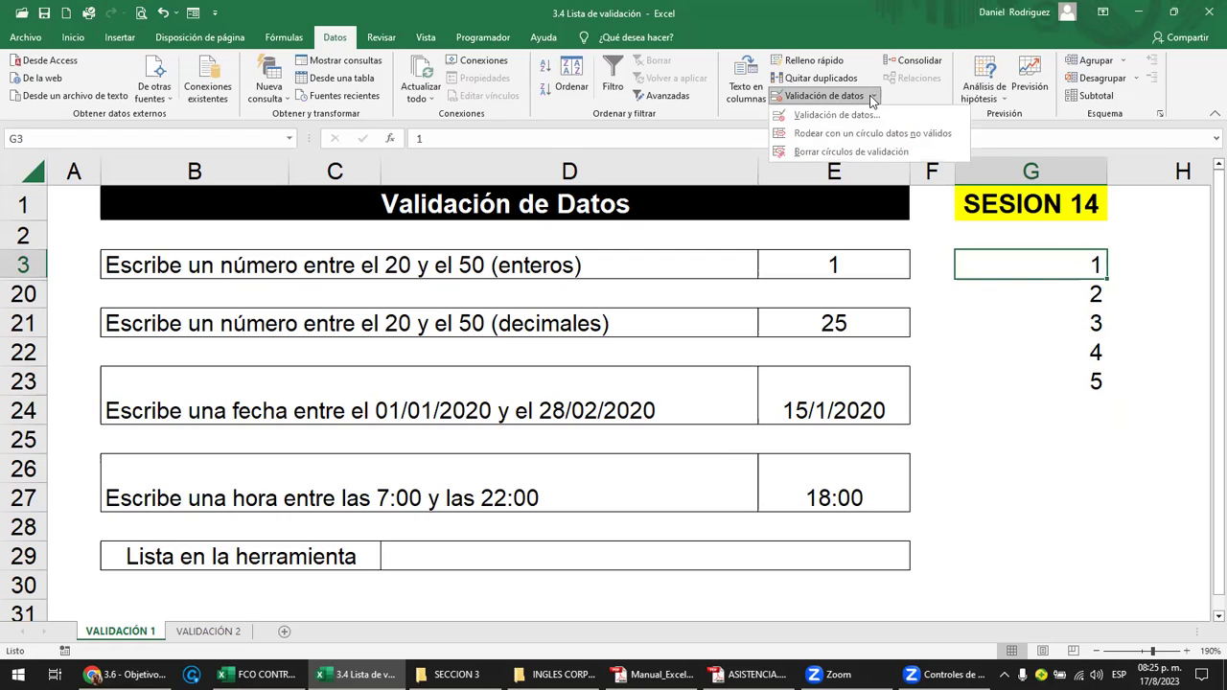
left_click(868, 133)
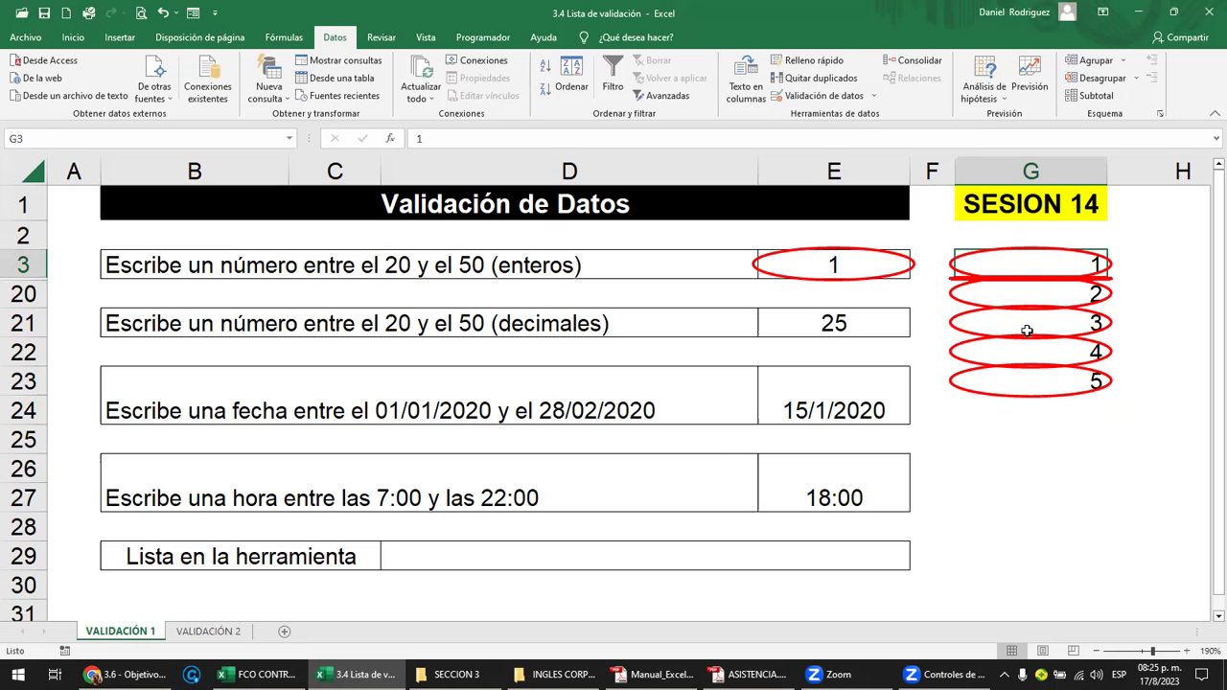
left_click(874, 99)
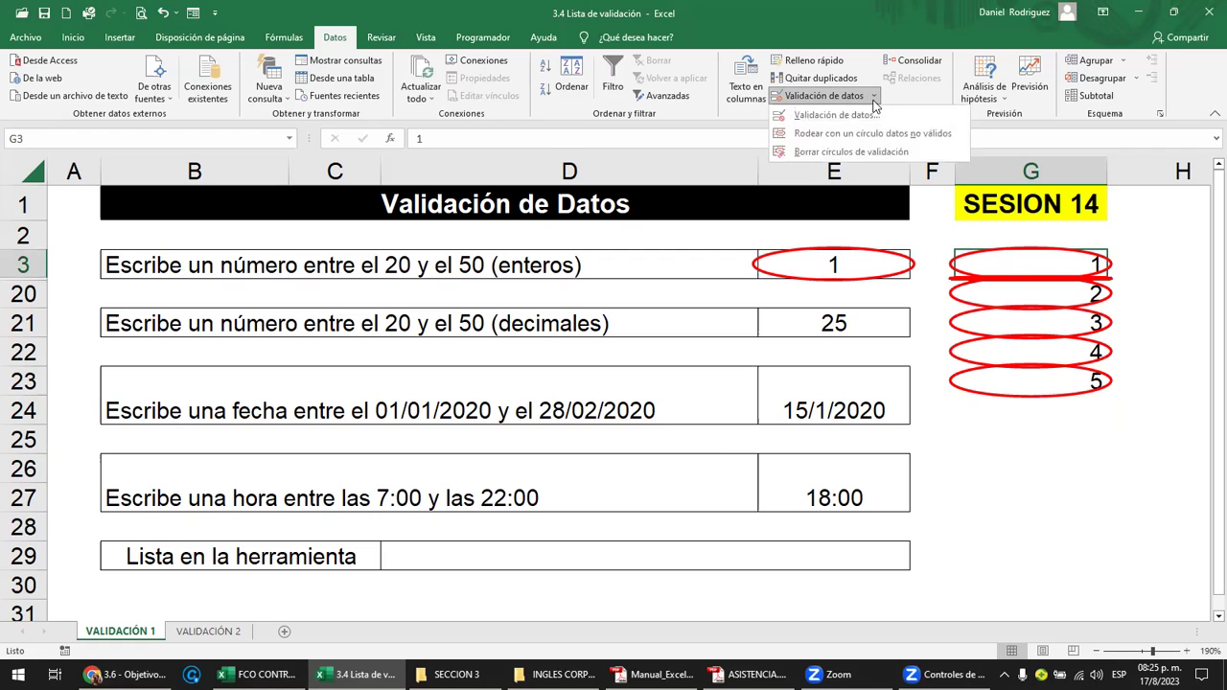
left_click(844, 151)
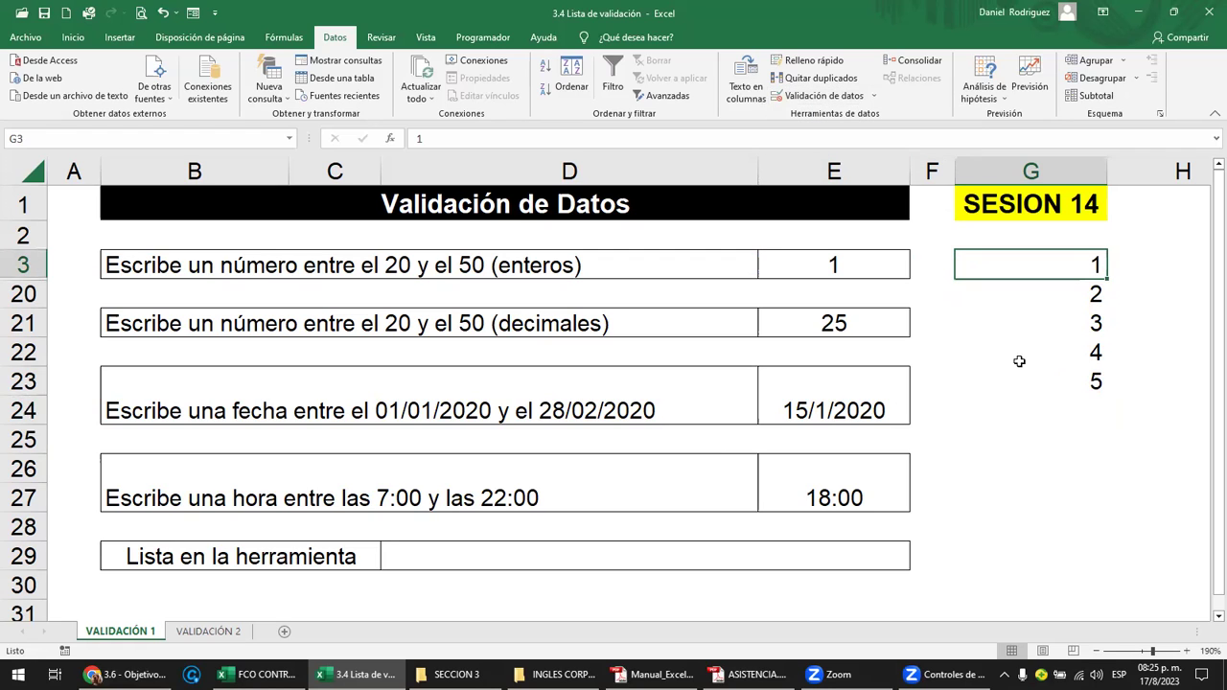
left_click(1072, 380)
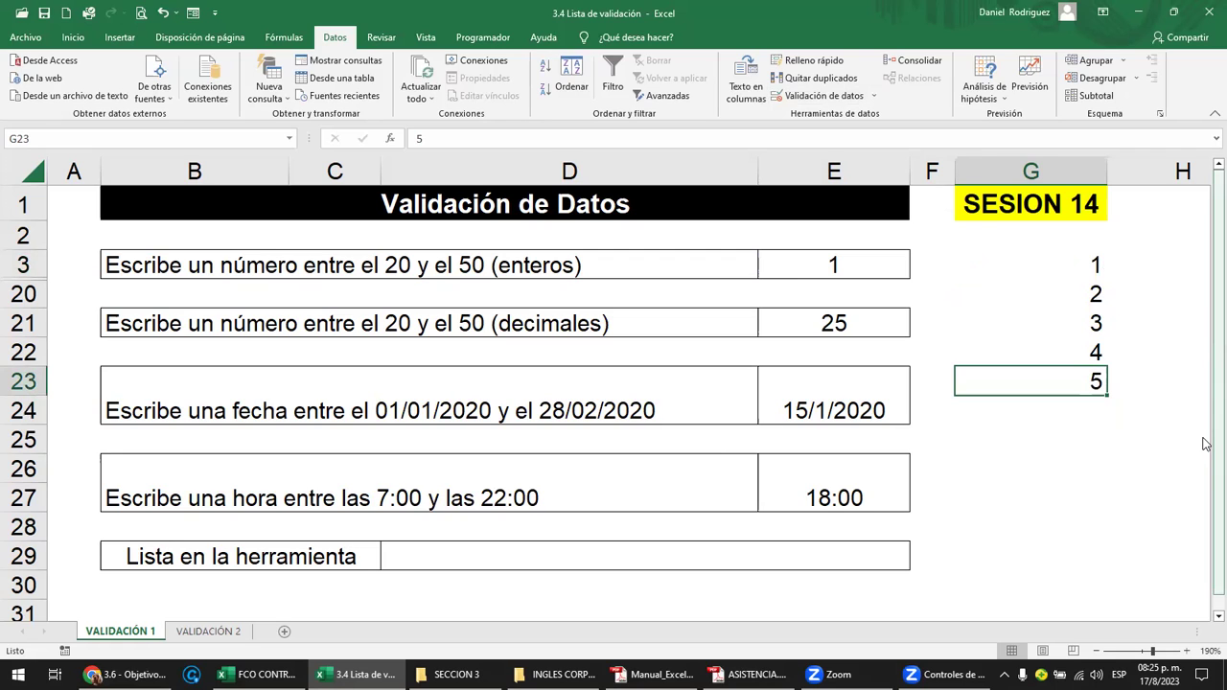
Step: Enter 15 in G23 to confirm it is rejected, keeping 5
type("15")
key("Return")
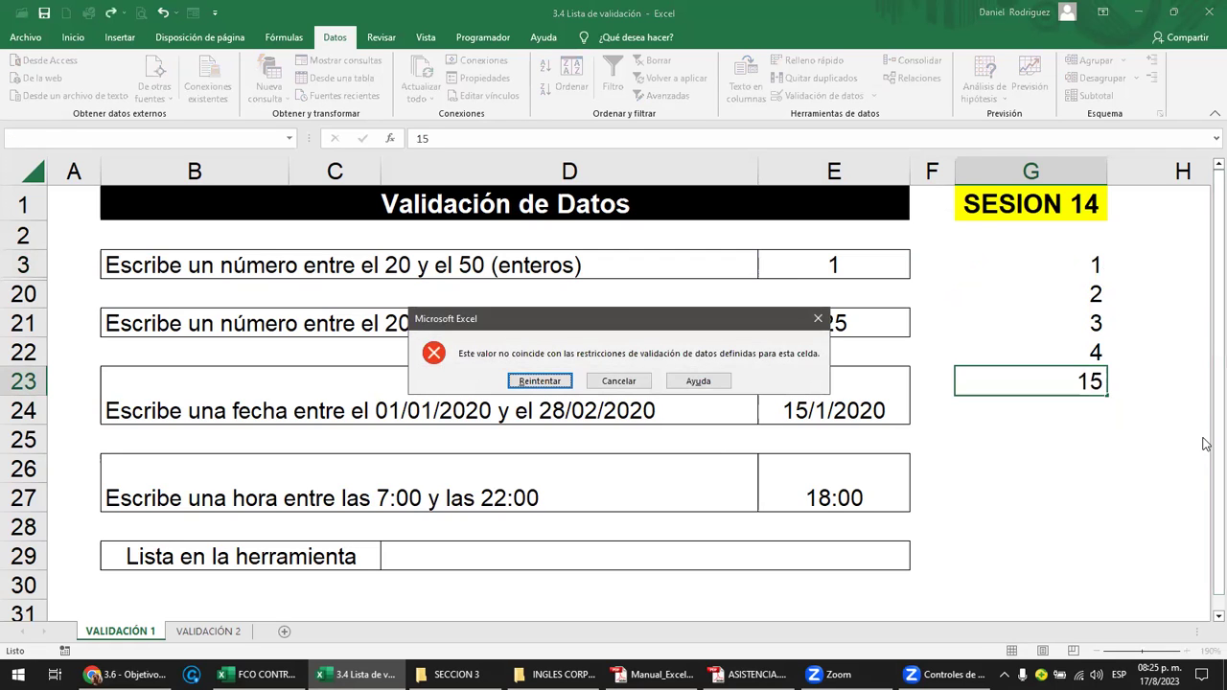
key("Return")
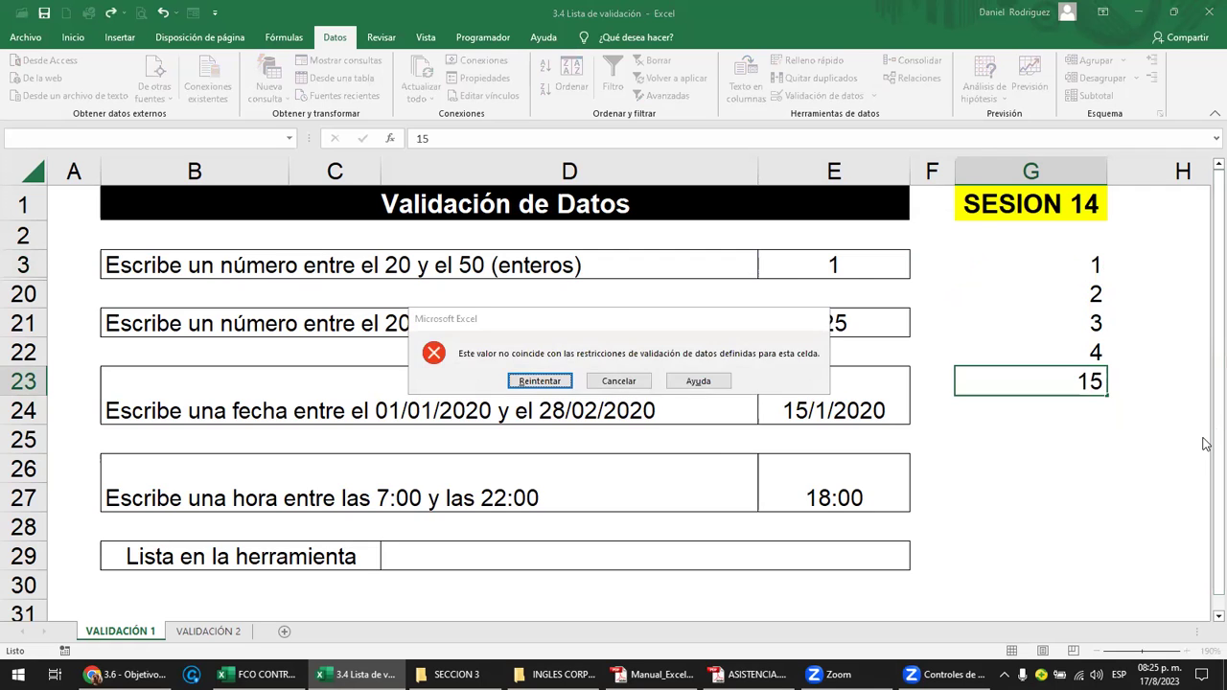
key("Return")
key("Escape")
Step: Clear all validation rules and delete the values 1–5 from G3:G23
left_click_drag(1074, 266, 1087, 381)
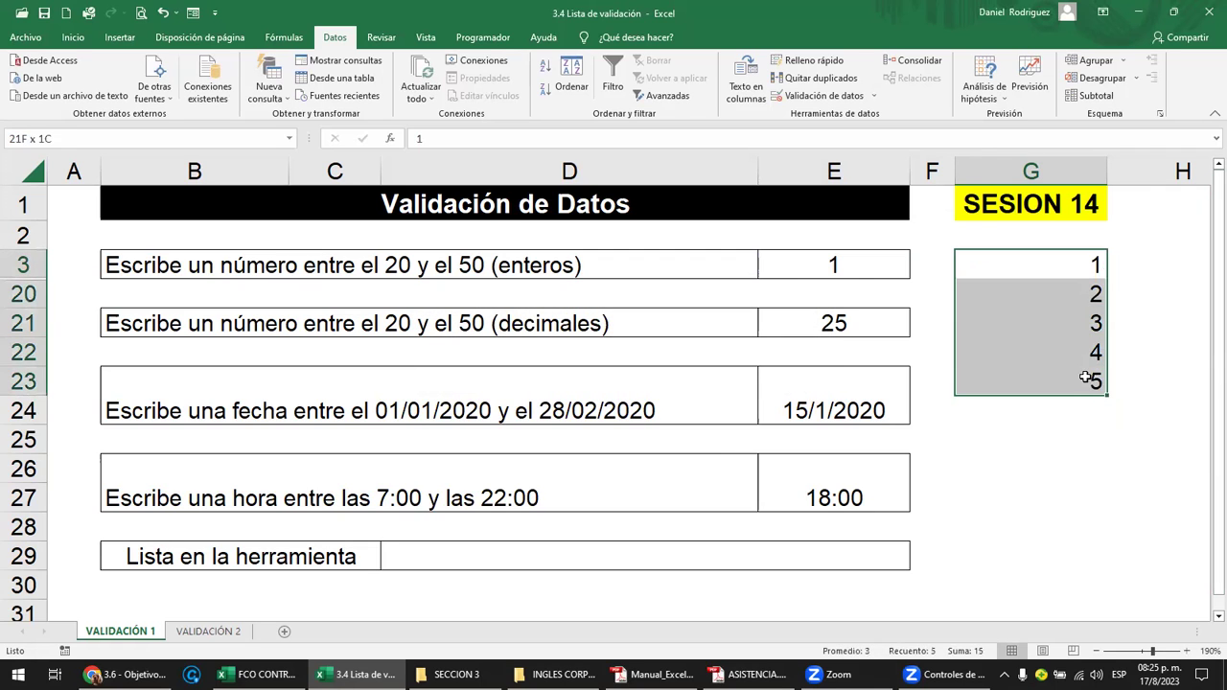
left_click(874, 96)
left_click(854, 121)
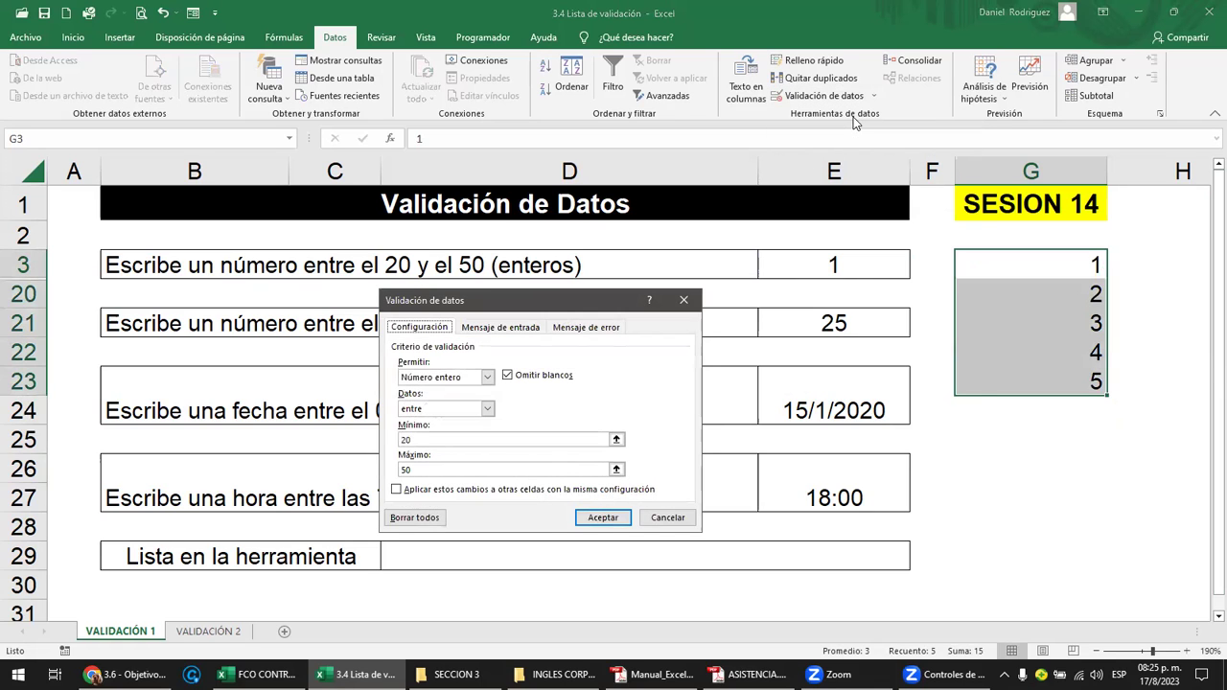
left_click(402, 517)
left_click(589, 519)
key("Delete")
left_click(1081, 468)
left_click(830, 264)
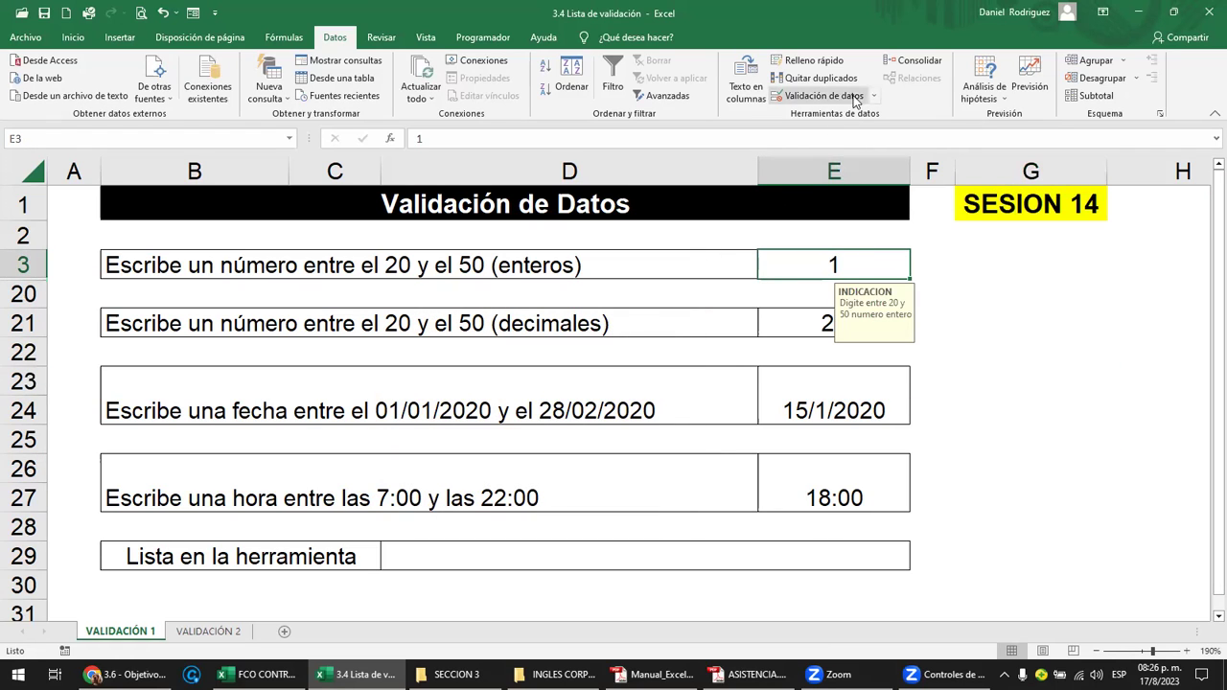
Step: Review E3's INDICACION input message and ERROR alert settings, closing without changes
left_click(872, 96)
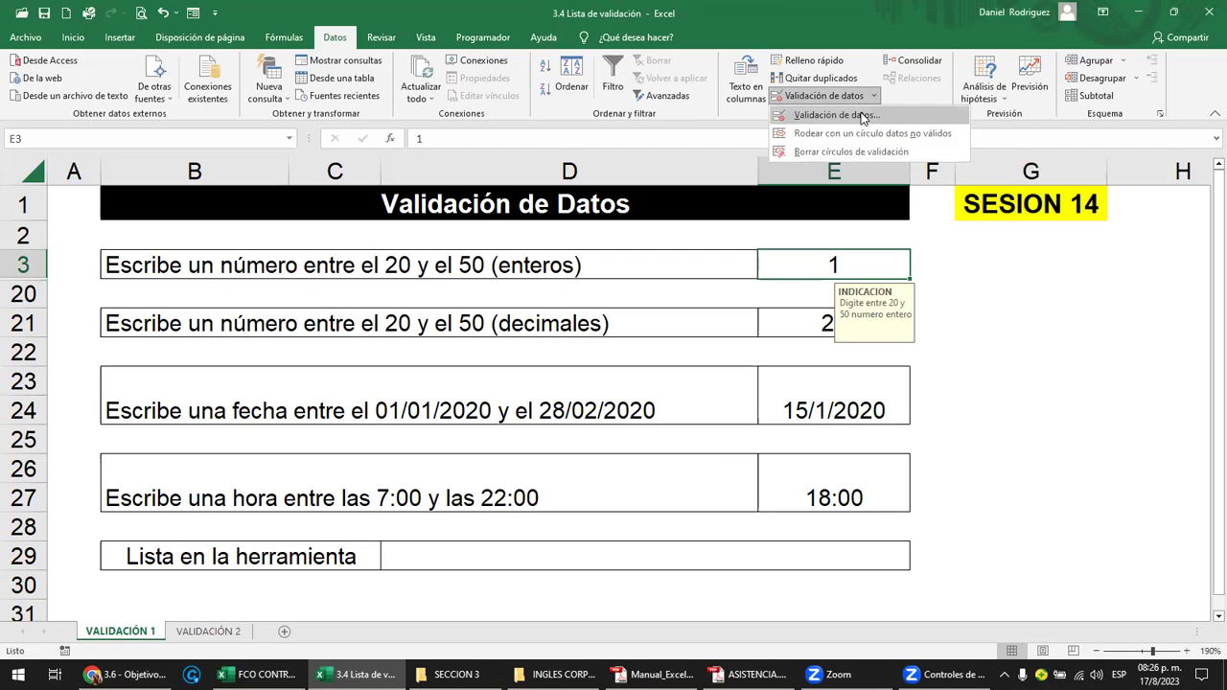
left_click(835, 115)
left_click(477, 328)
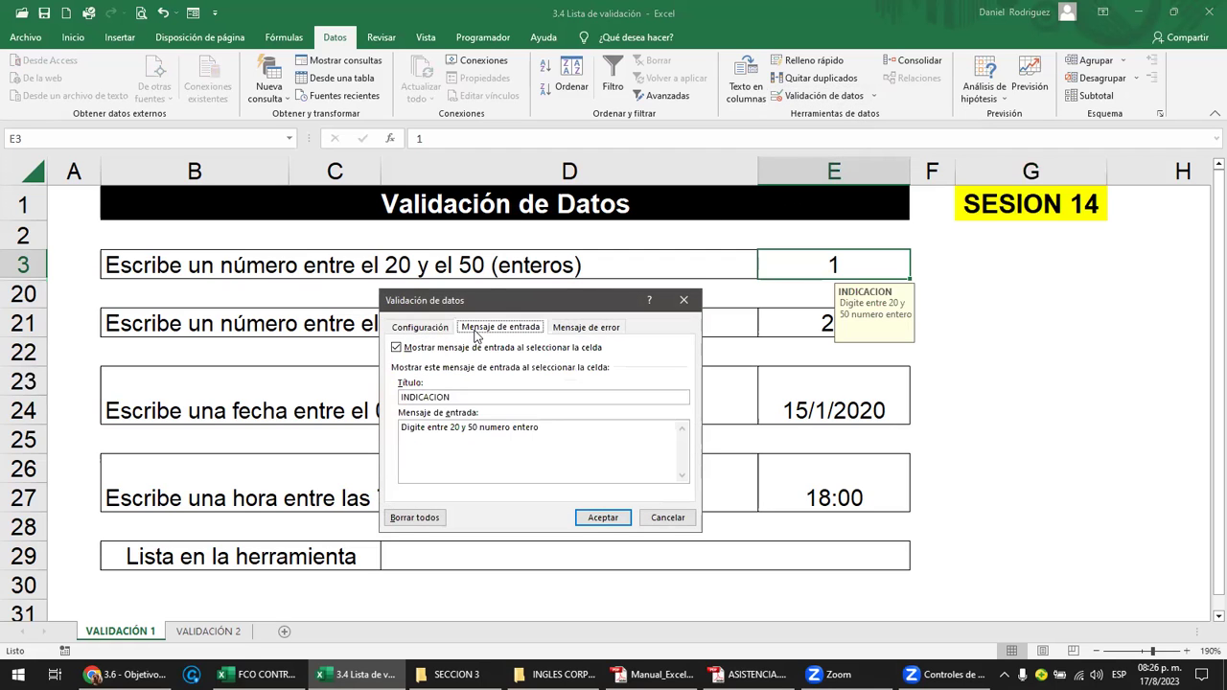
left_click(601, 329)
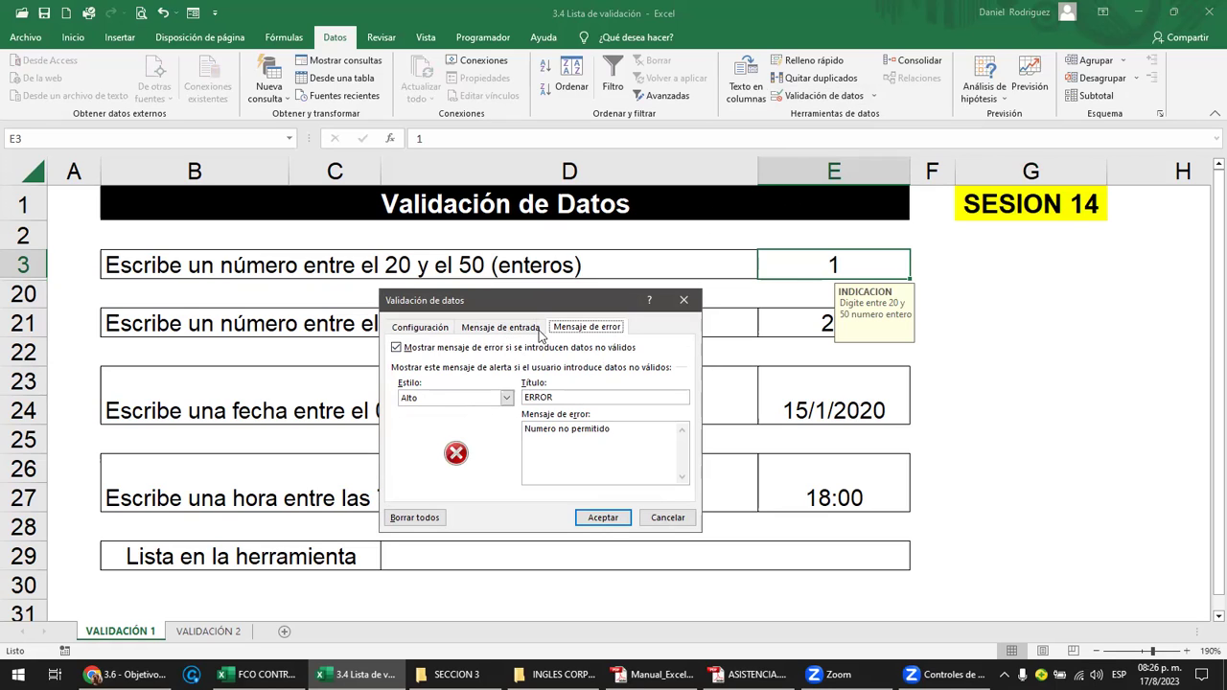
left_click_drag(542, 309, 554, 261)
left_click(694, 254)
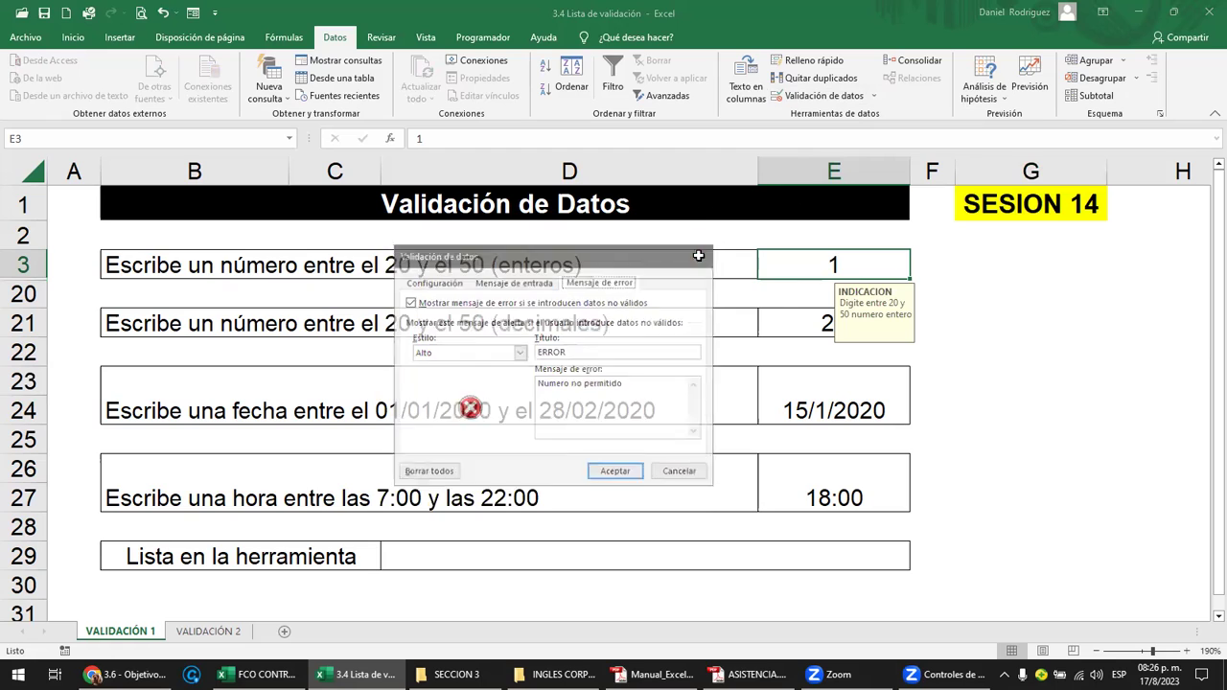
left_click(959, 368)
Step: Drag E3's input message box beside the cell so E21's value is visible
left_click(856, 269)
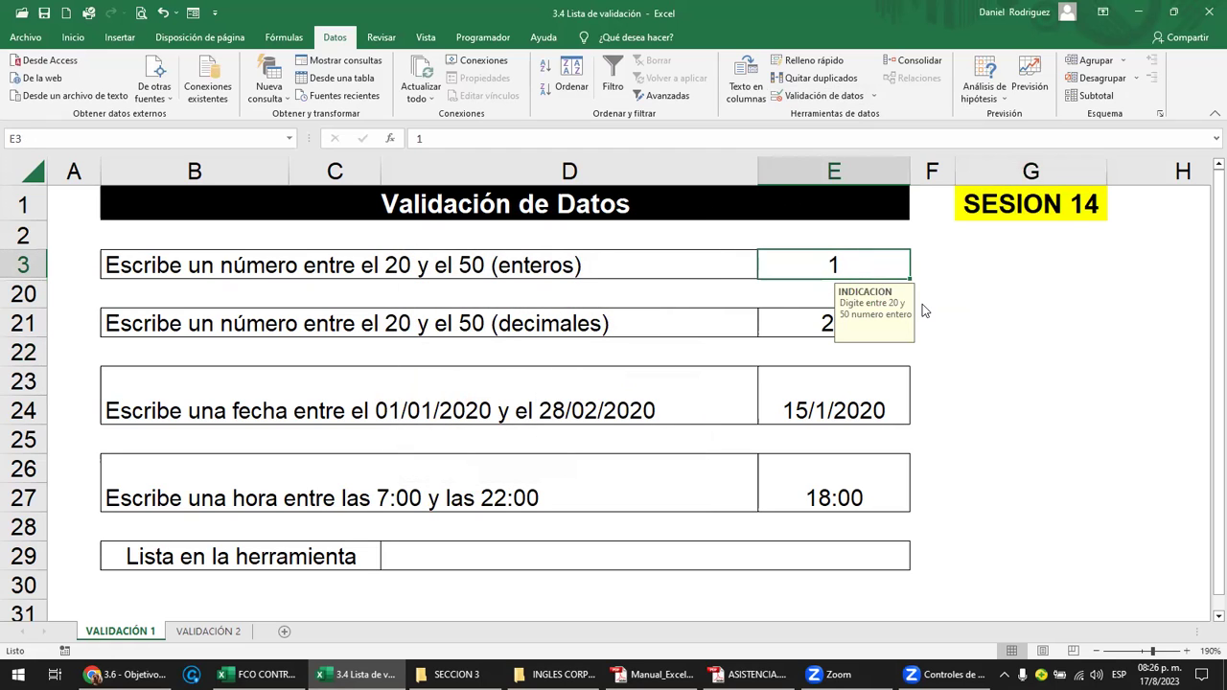
left_click_drag(910, 303, 918, 307)
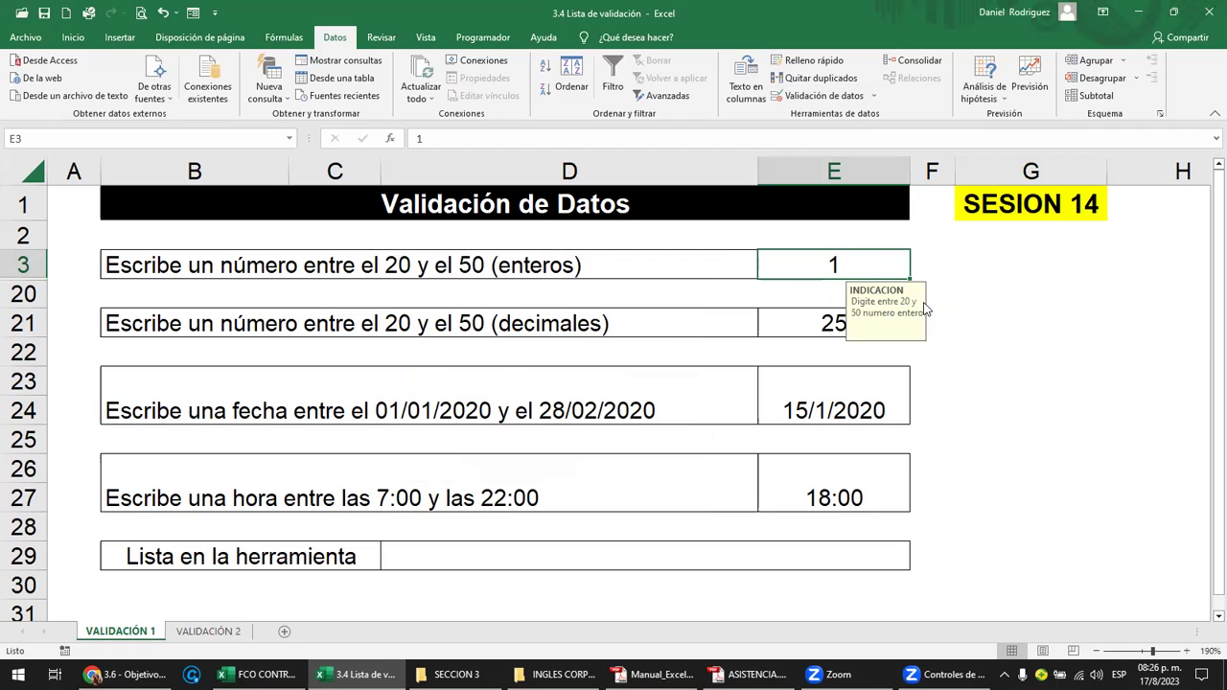
left_click_drag(926, 309, 974, 274)
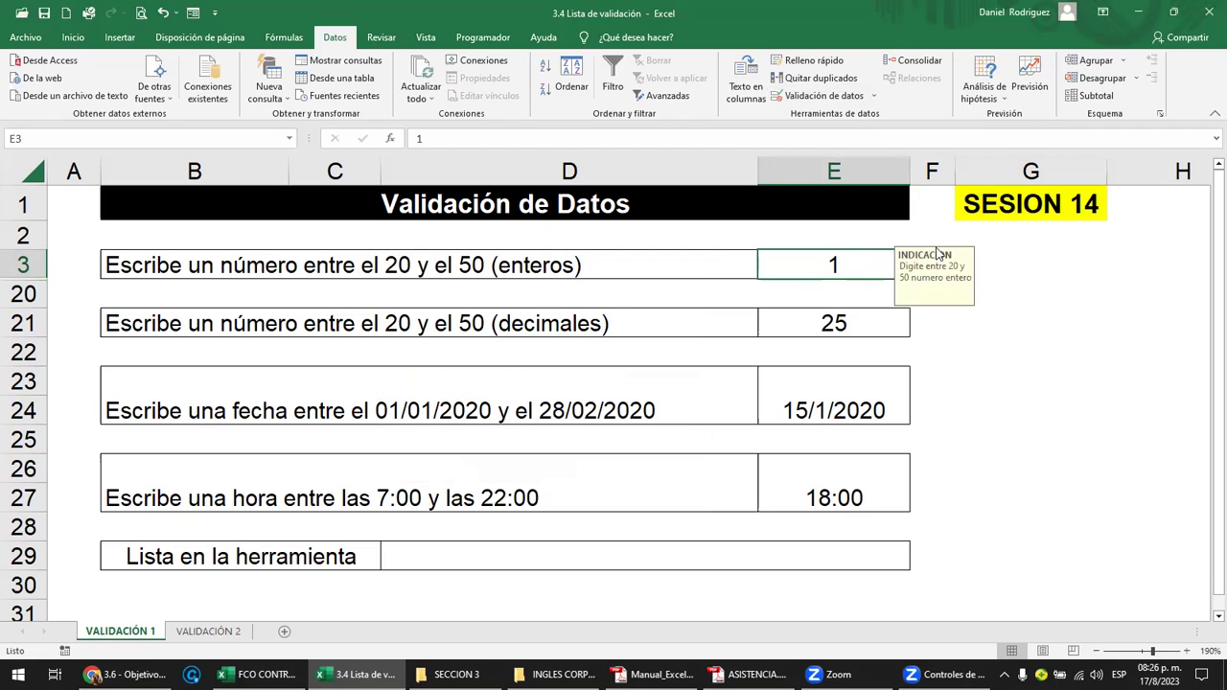
left_click(953, 353)
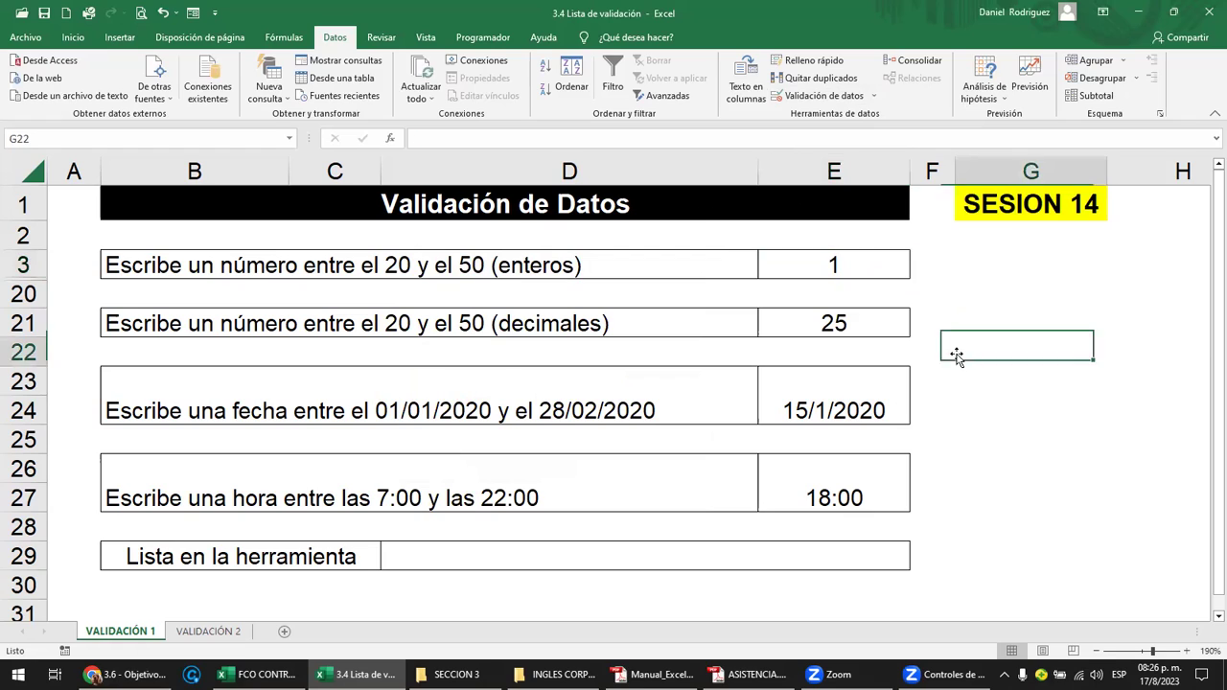
left_click(851, 271)
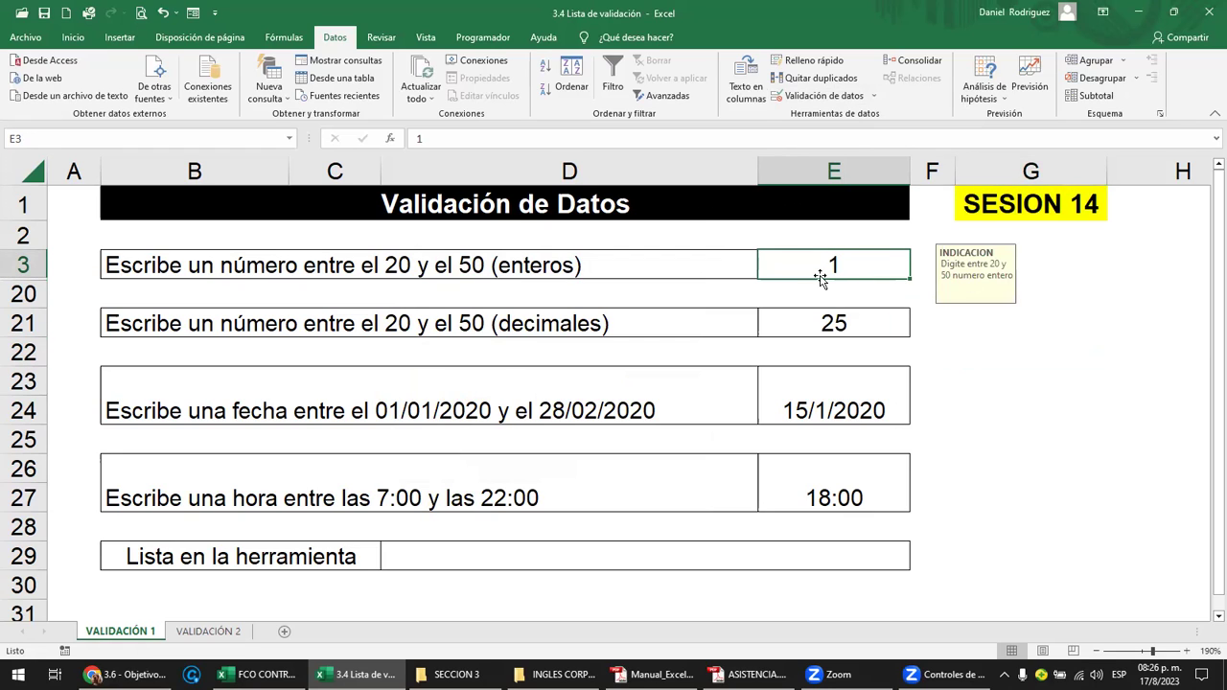
left_click(311, 264)
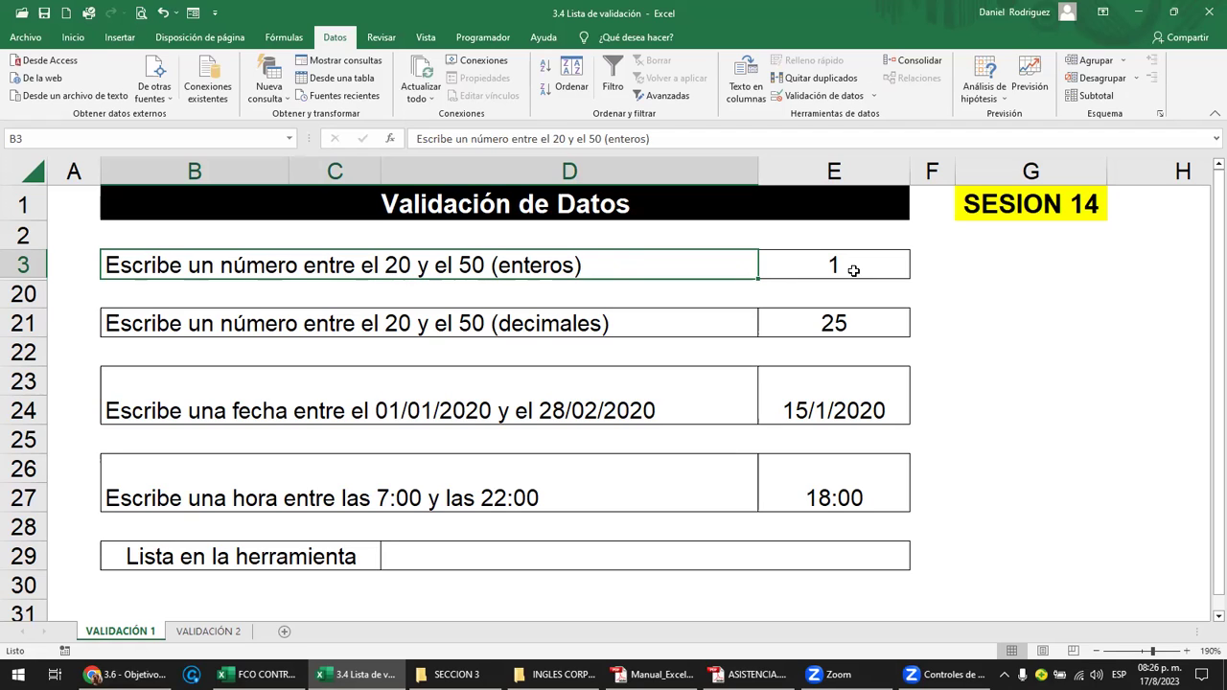
left_click(1018, 268)
type("P")
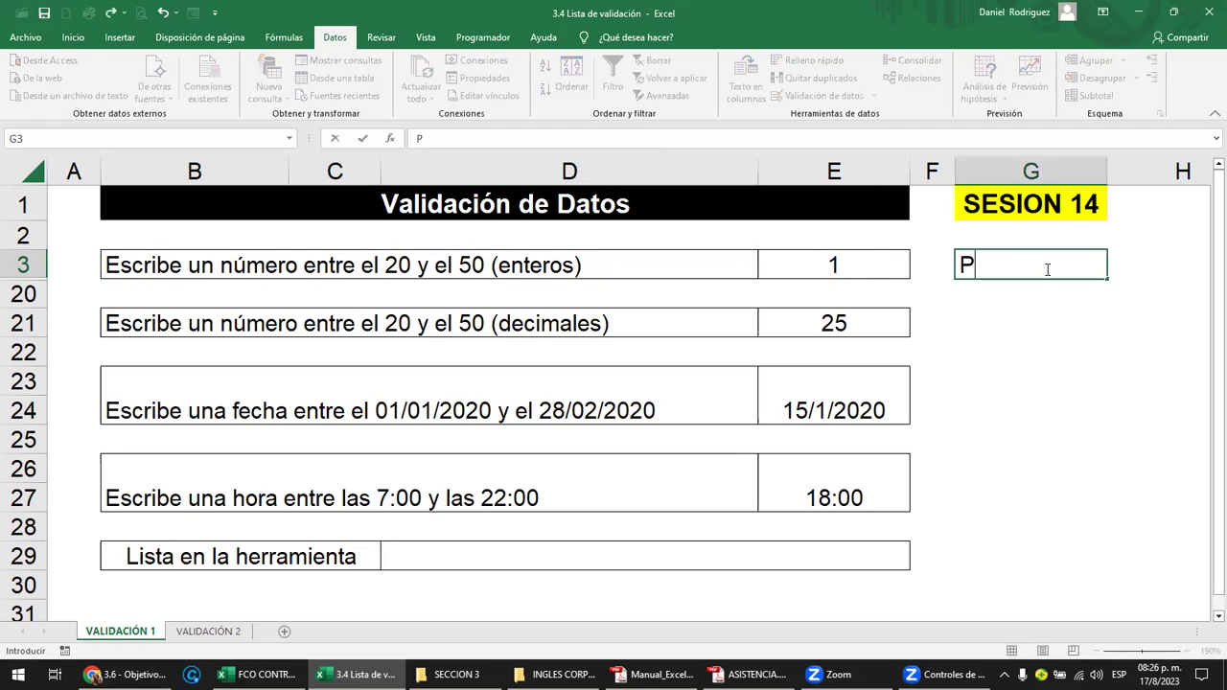
type("RECIO DE")
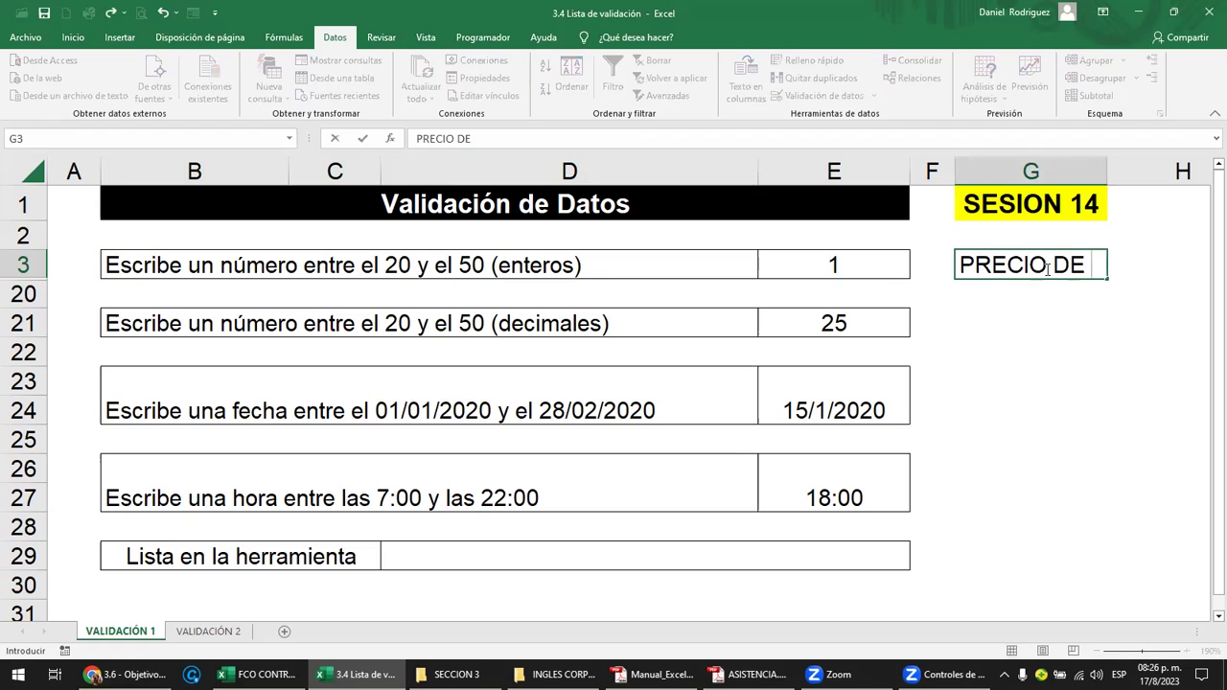
key("BackSpace")
key("BackSpace")
key("BackSpace")
key("Return")
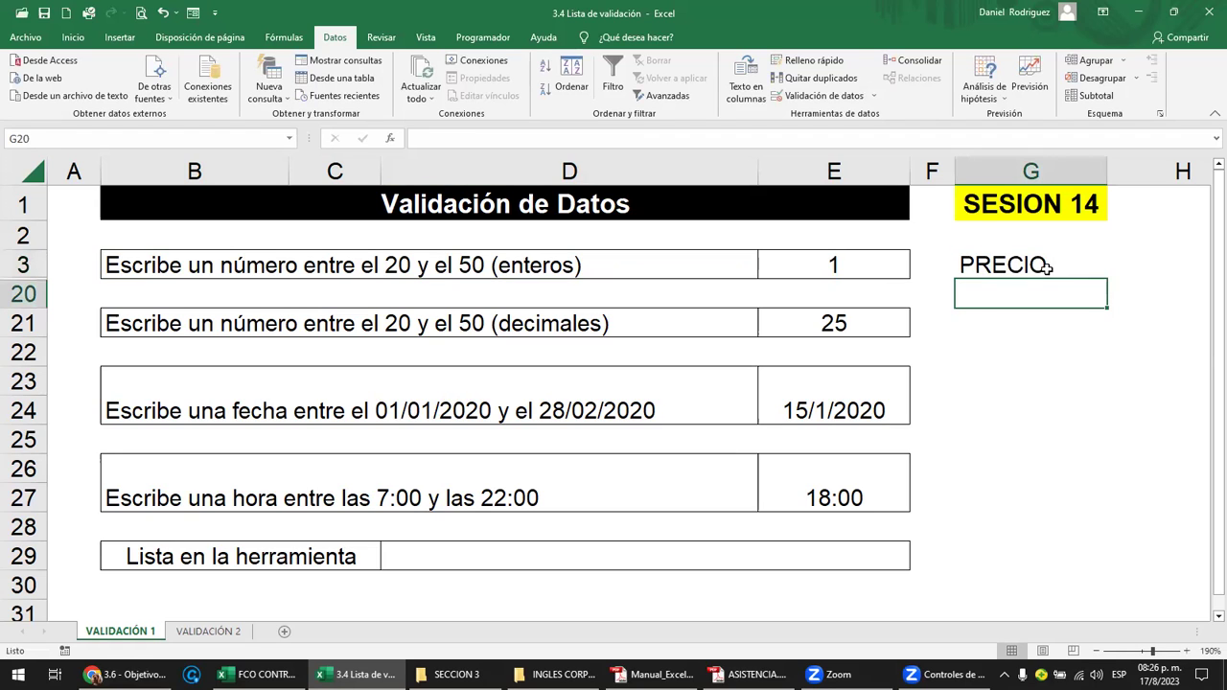
type("20")
key("Return")
type("22")
key("Return")
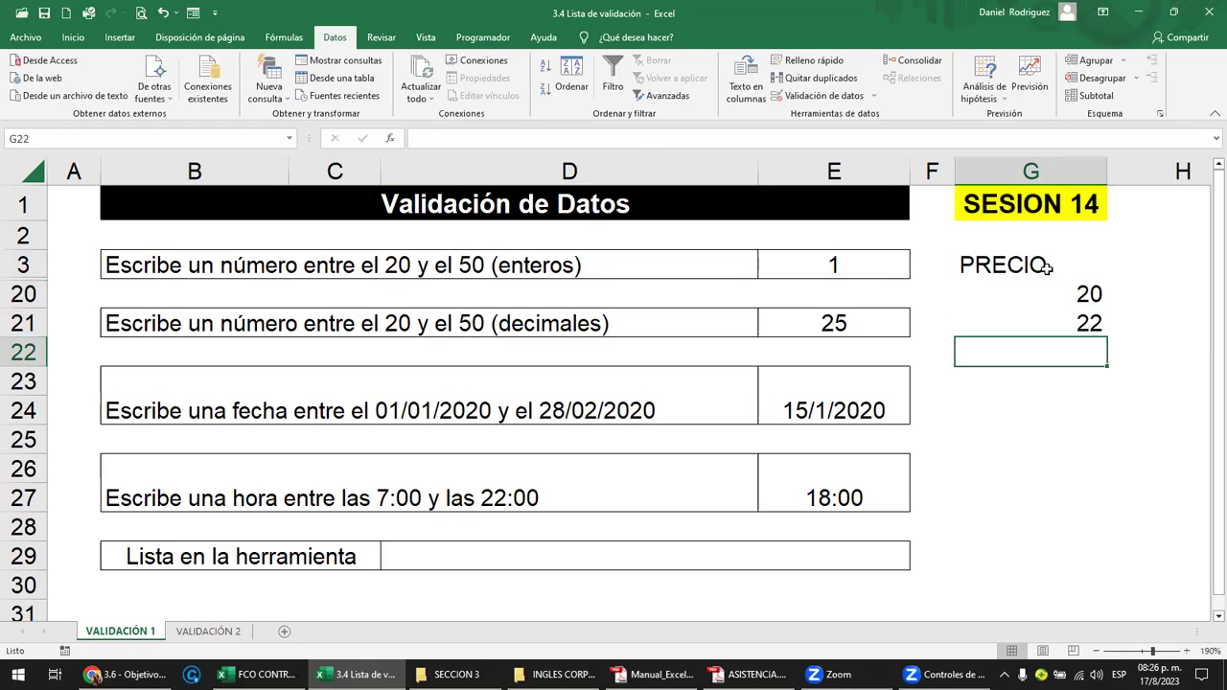
left_click_drag(1071, 291, 1068, 326)
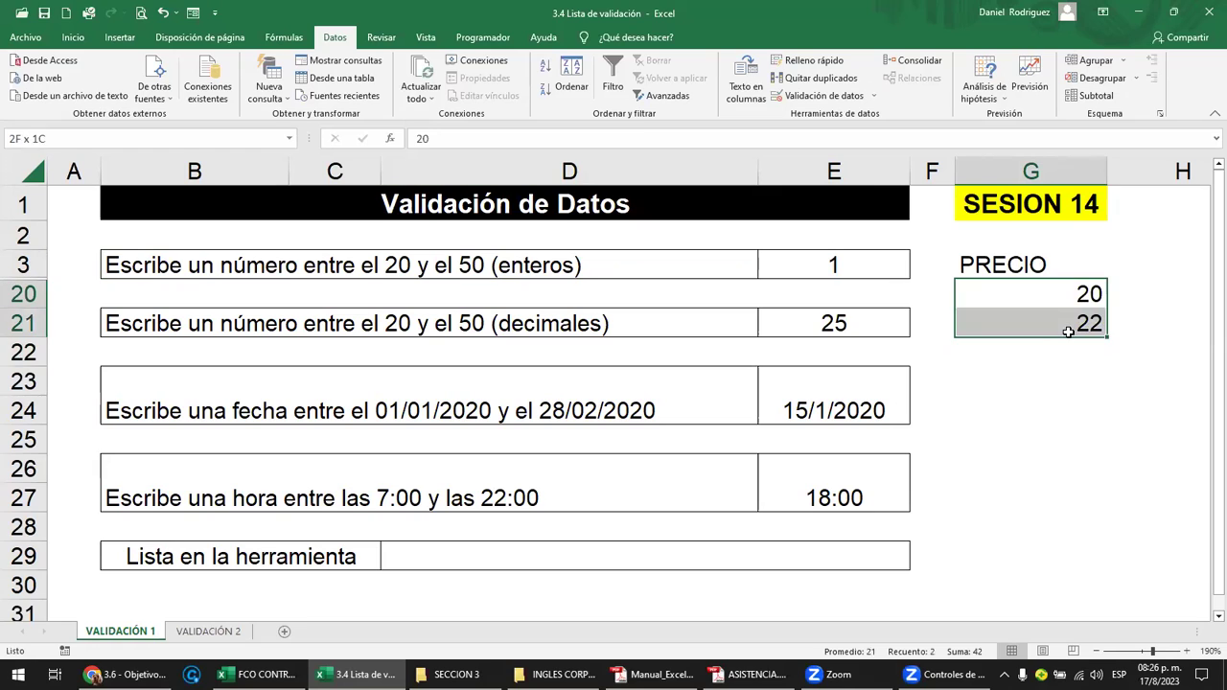
key("Delete")
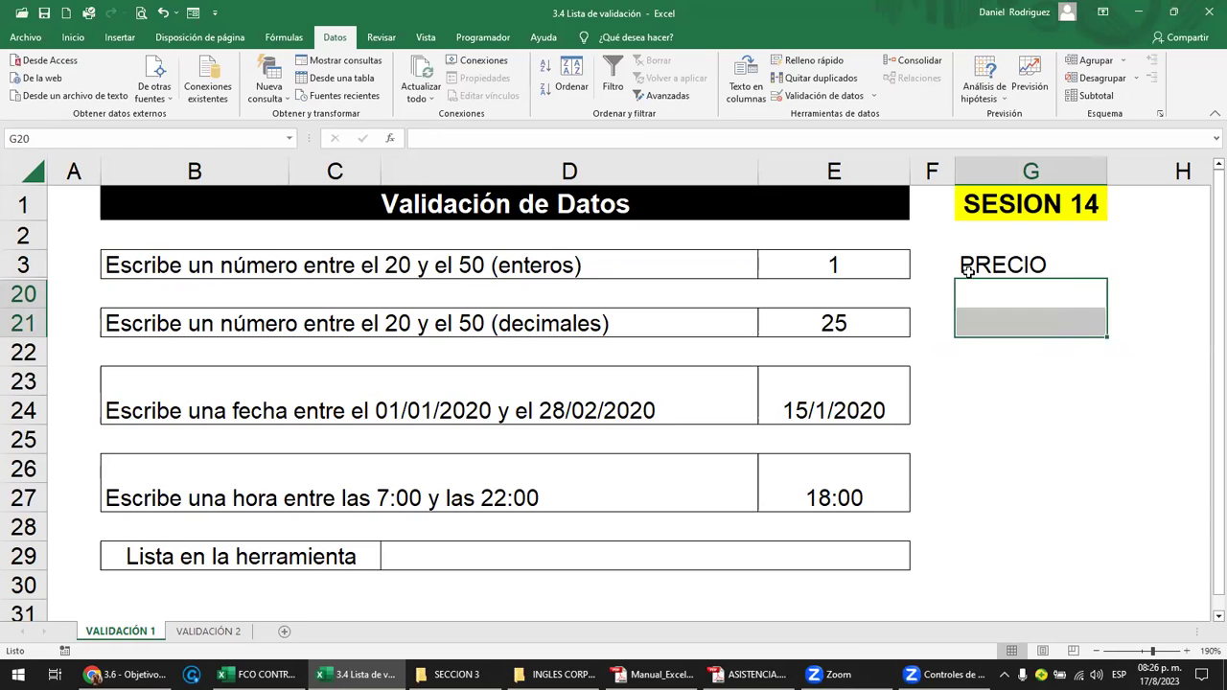
left_click(972, 276)
key("Delete")
left_click(872, 263)
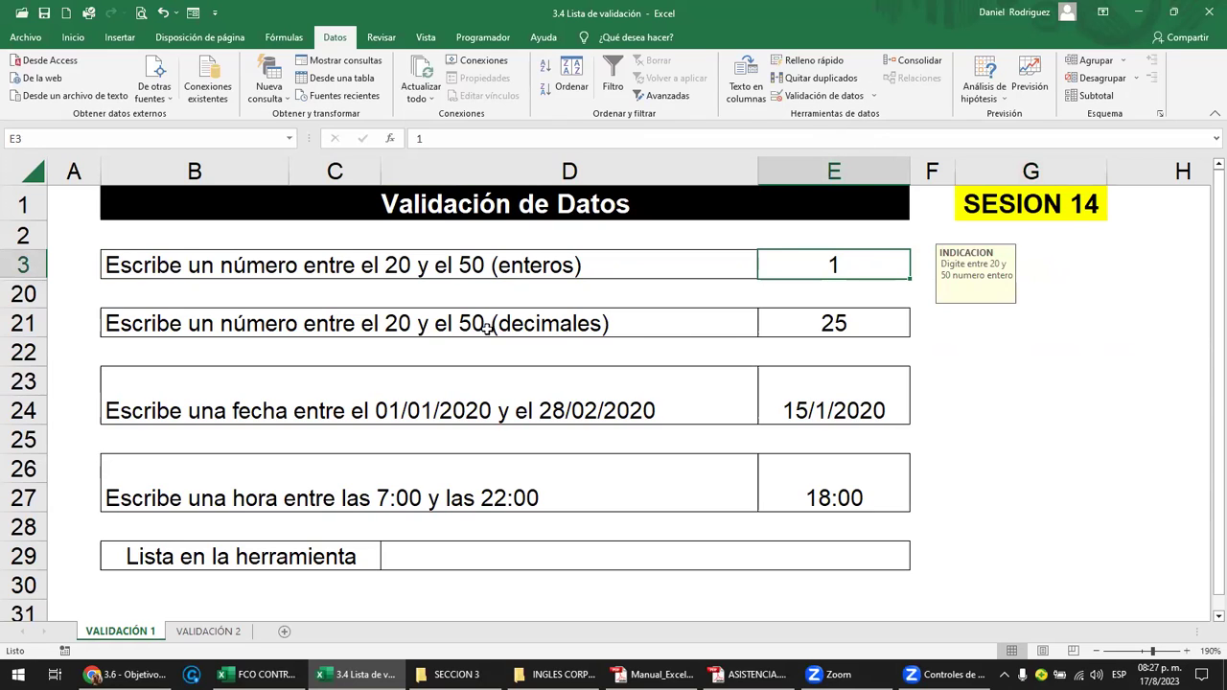
left_click(161, 324)
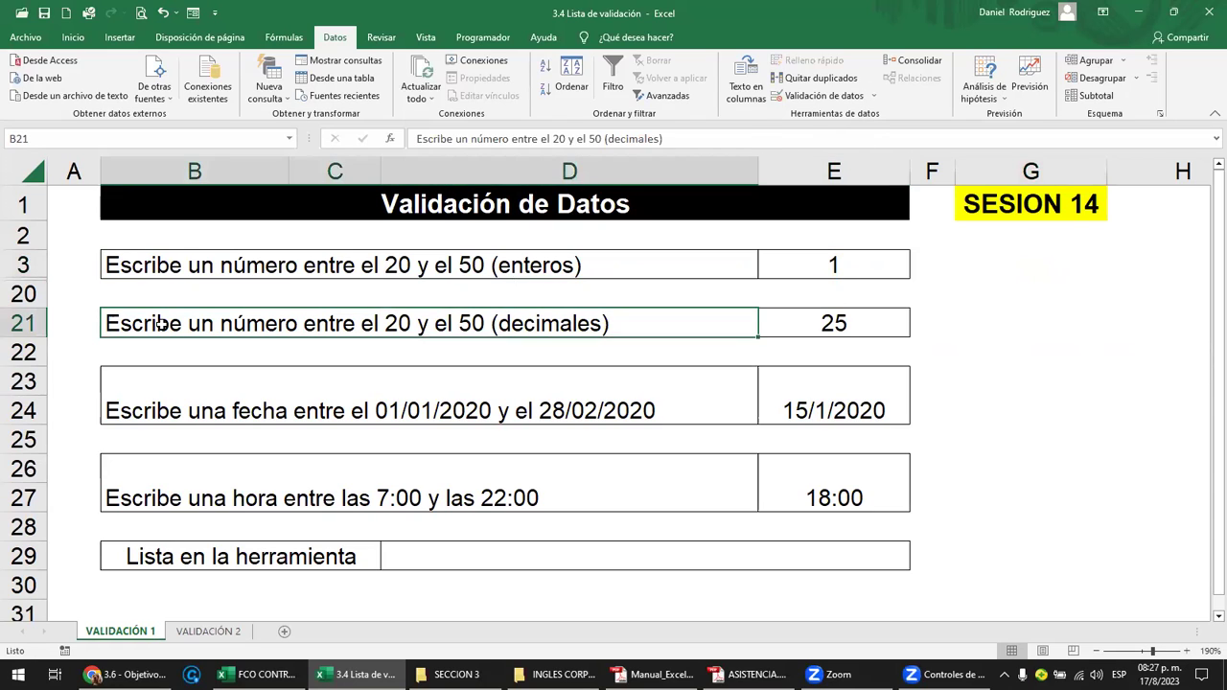
left_click(798, 321)
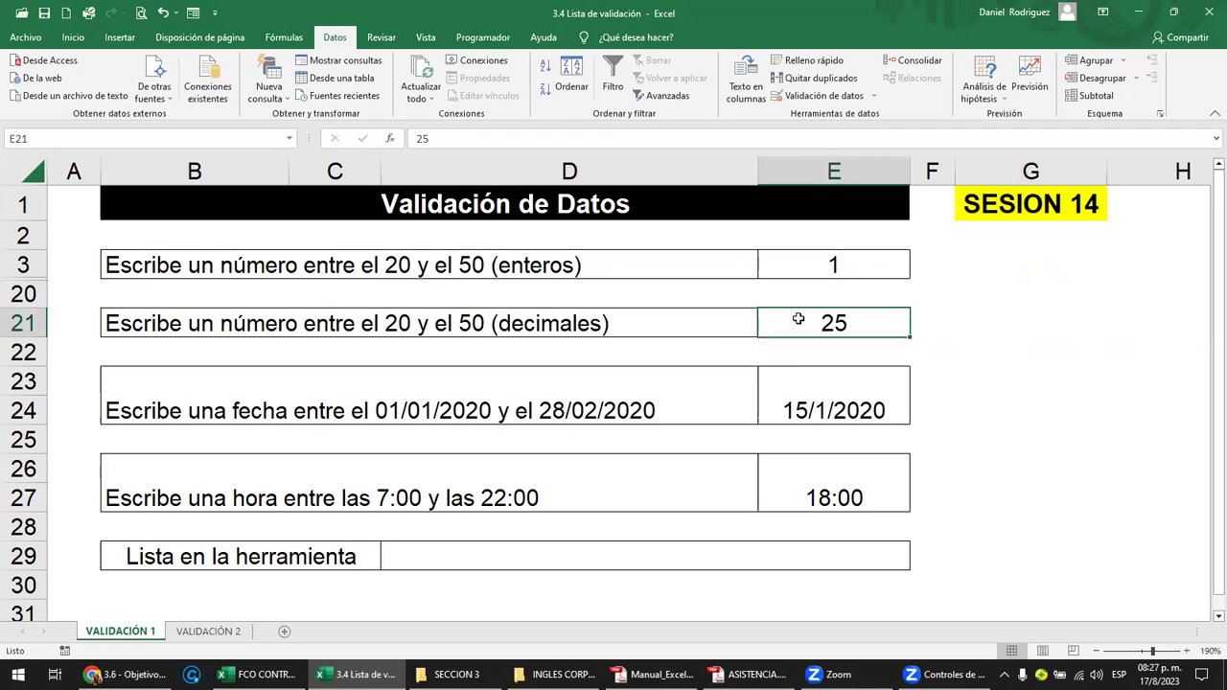
left_click_drag(1012, 265, 1040, 563)
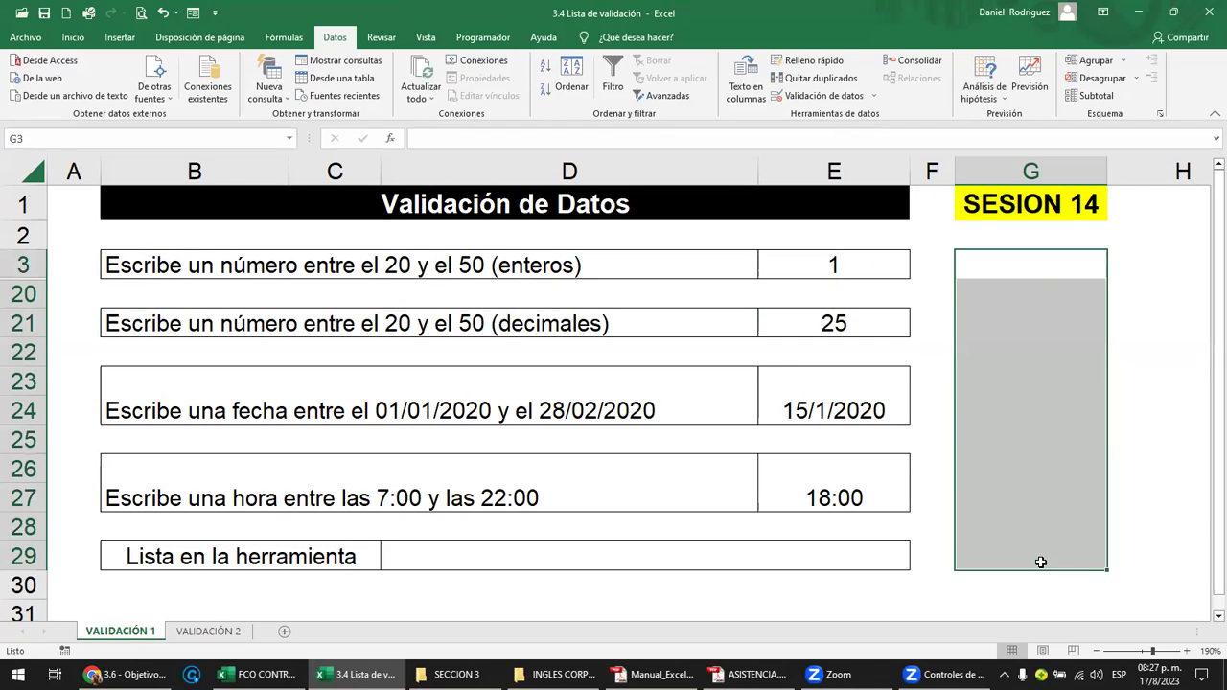
left_click(849, 328)
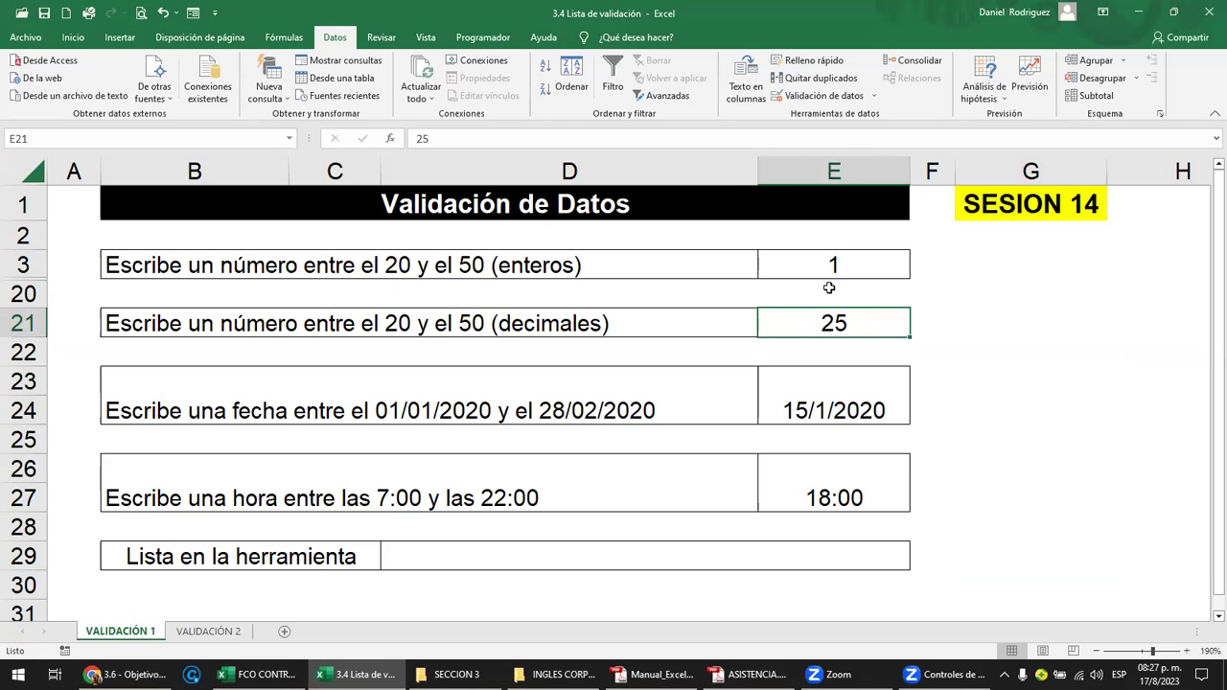
Step: Test E3: 20.50 is rejected by the ERROR alert, then 20 is accepted
left_click(825, 266)
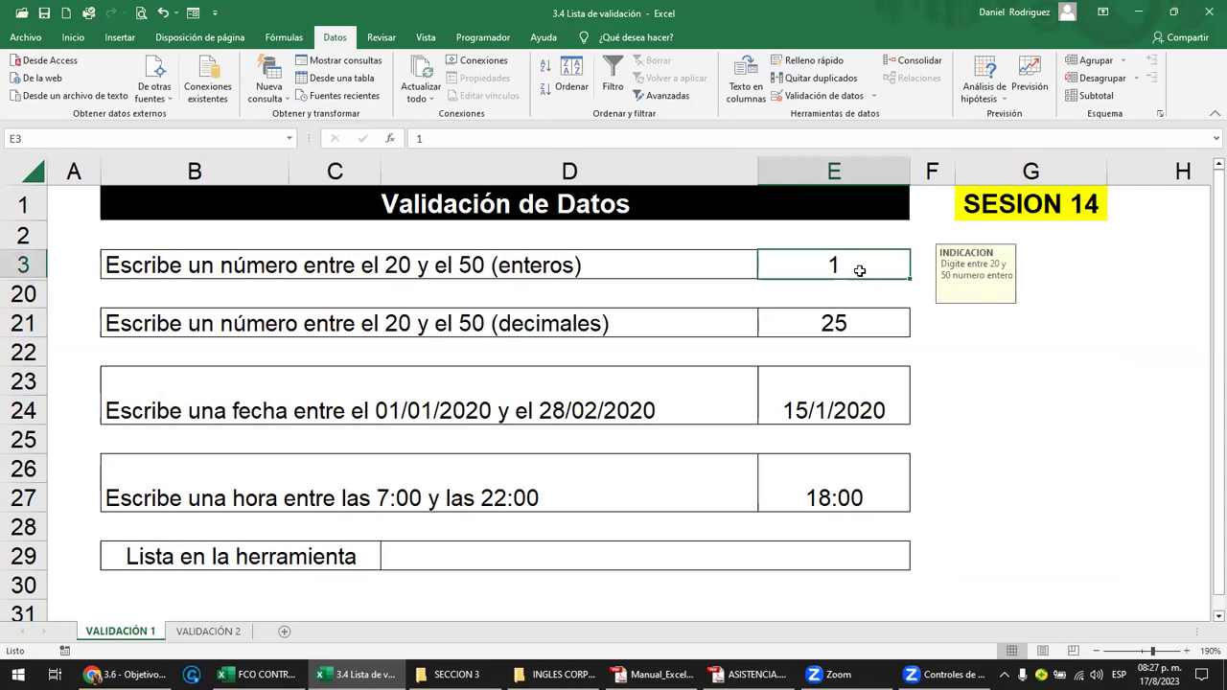
type("20.50")
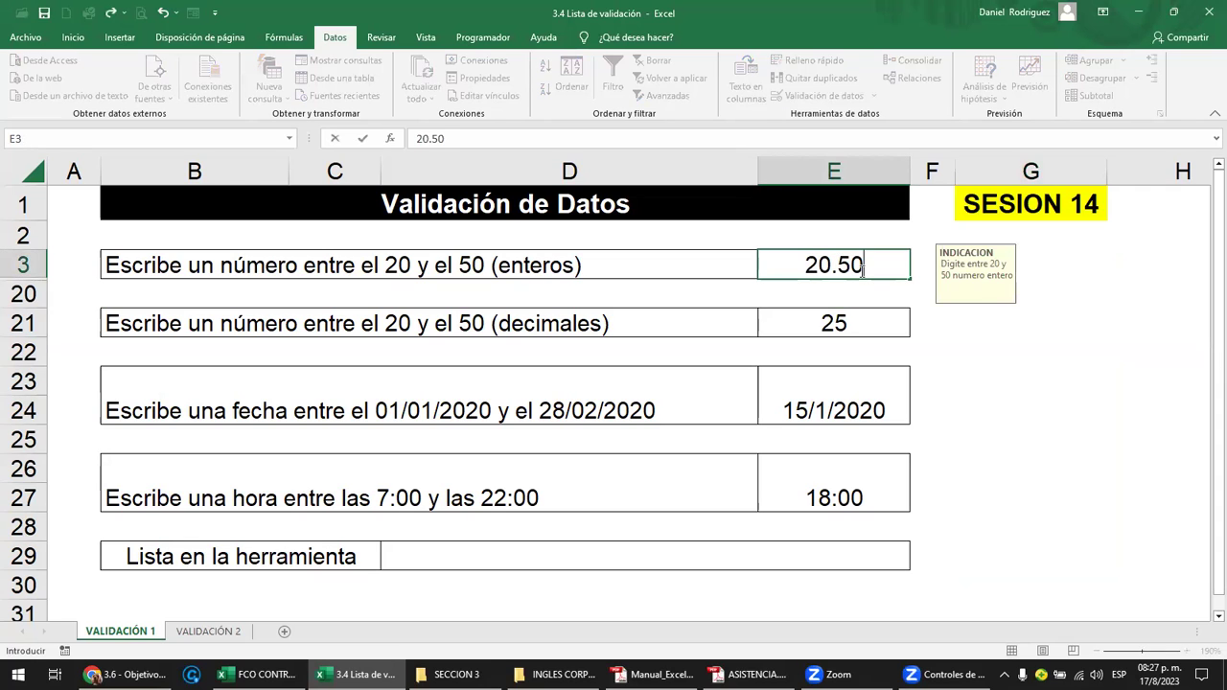
key("Return")
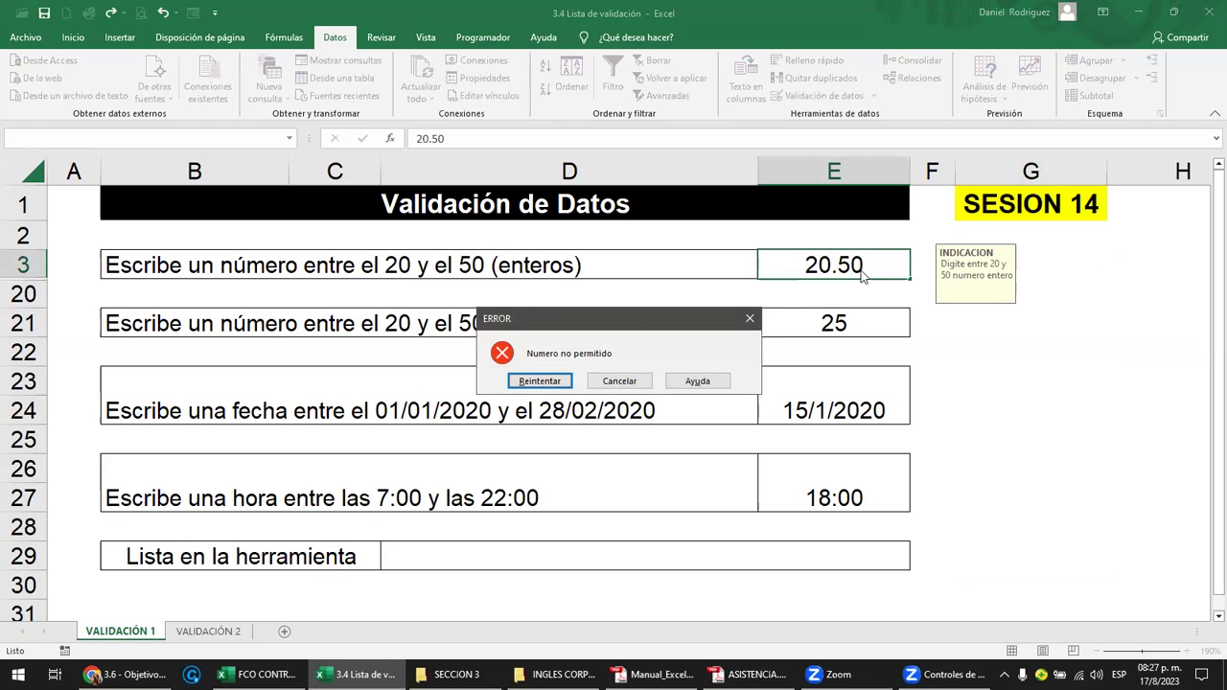
key("Return")
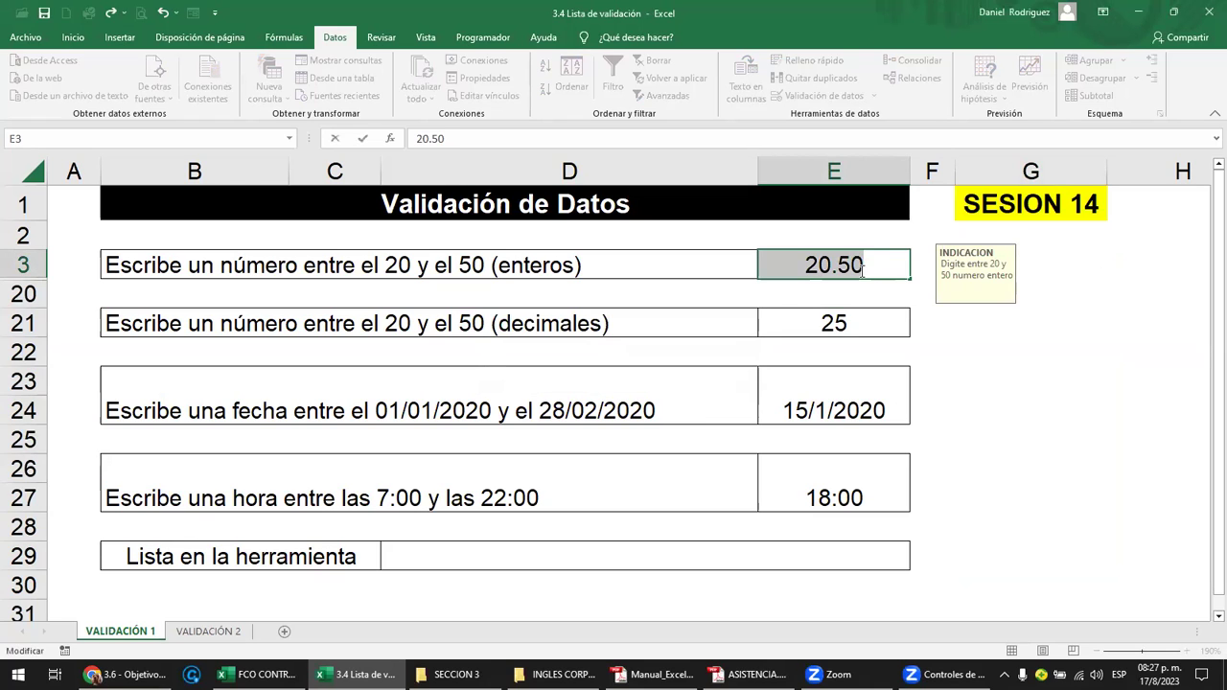
key("Escape")
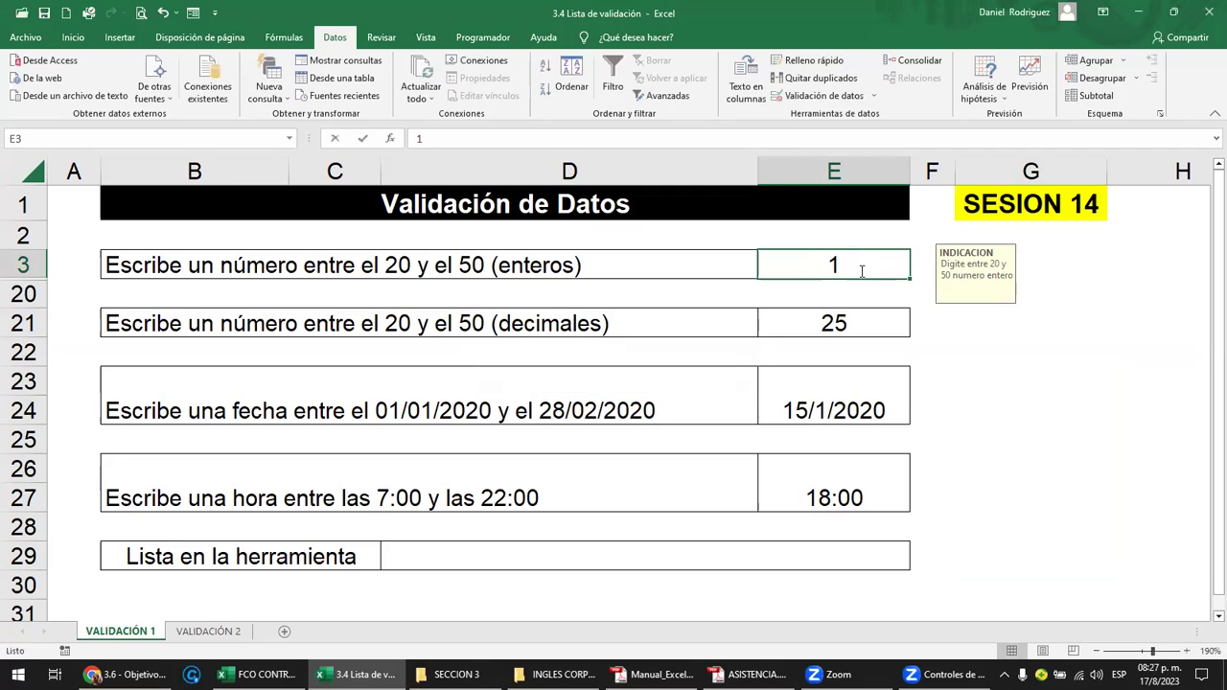
type("20")
key("Return")
Step: Replace 25 in E21 with 1
left_click(883, 326)
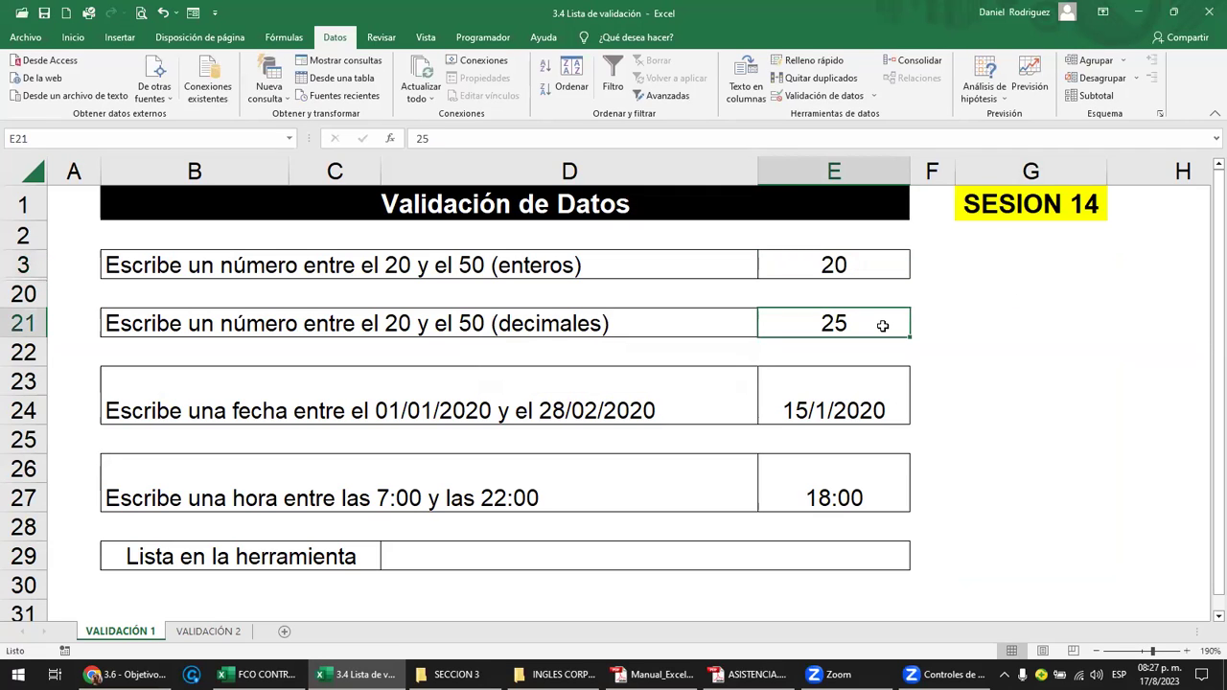
type("1")
key("ctrl+Return")
Step: Give E21 a decimal rule between 20 and 50, leaving input and error messages blank
left_click(874, 96)
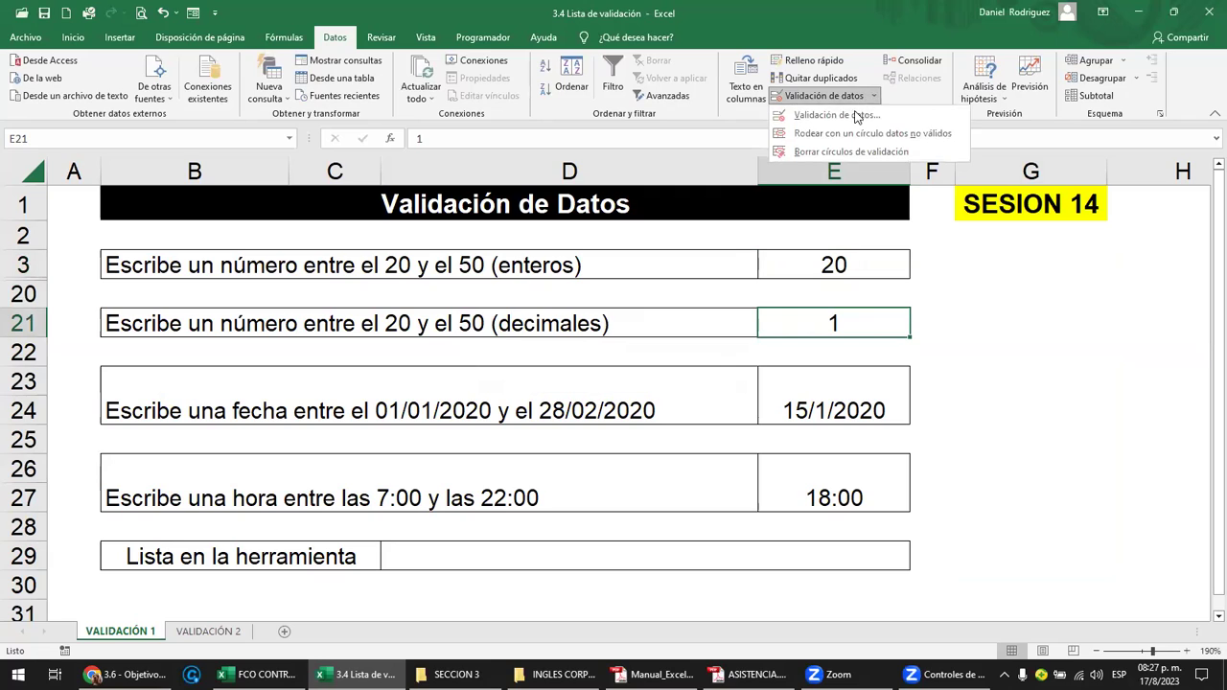
left_click(848, 115)
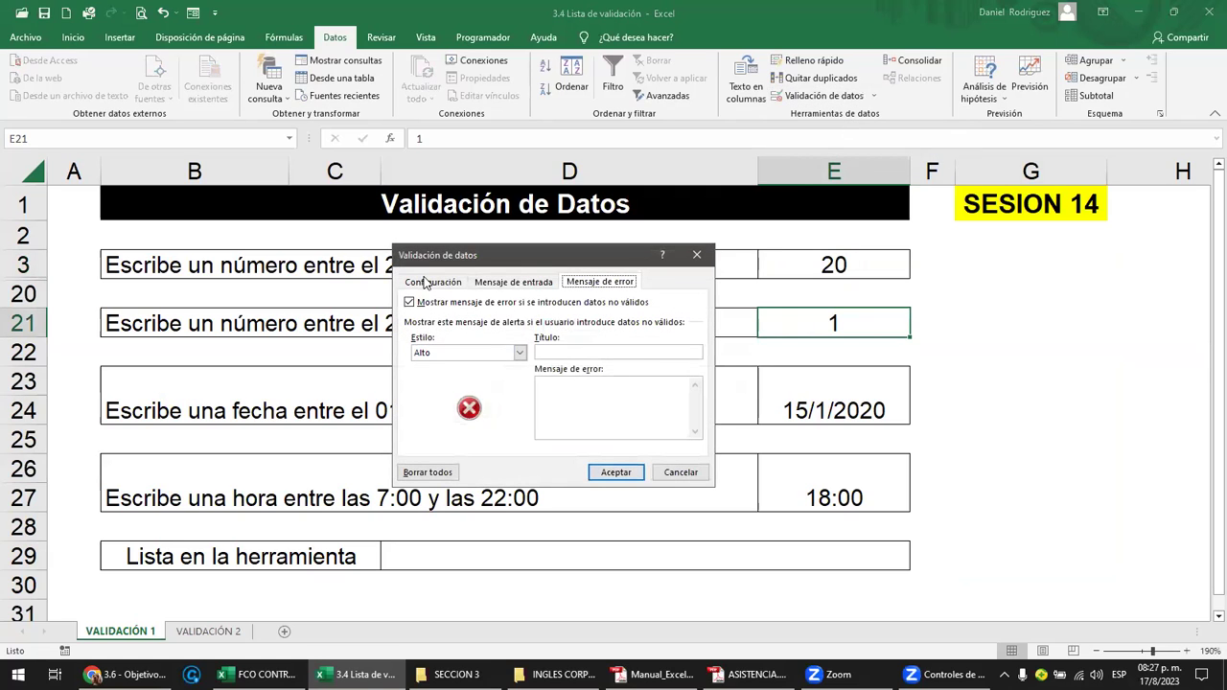
left_click(427, 284)
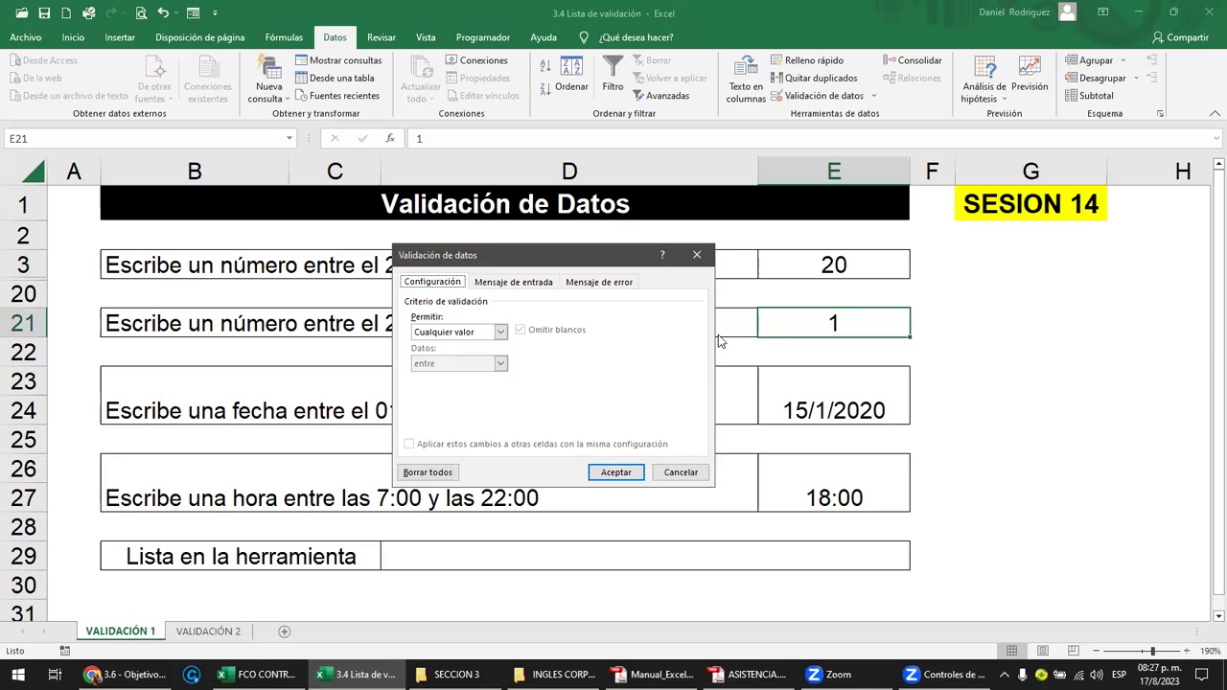
left_click(501, 331)
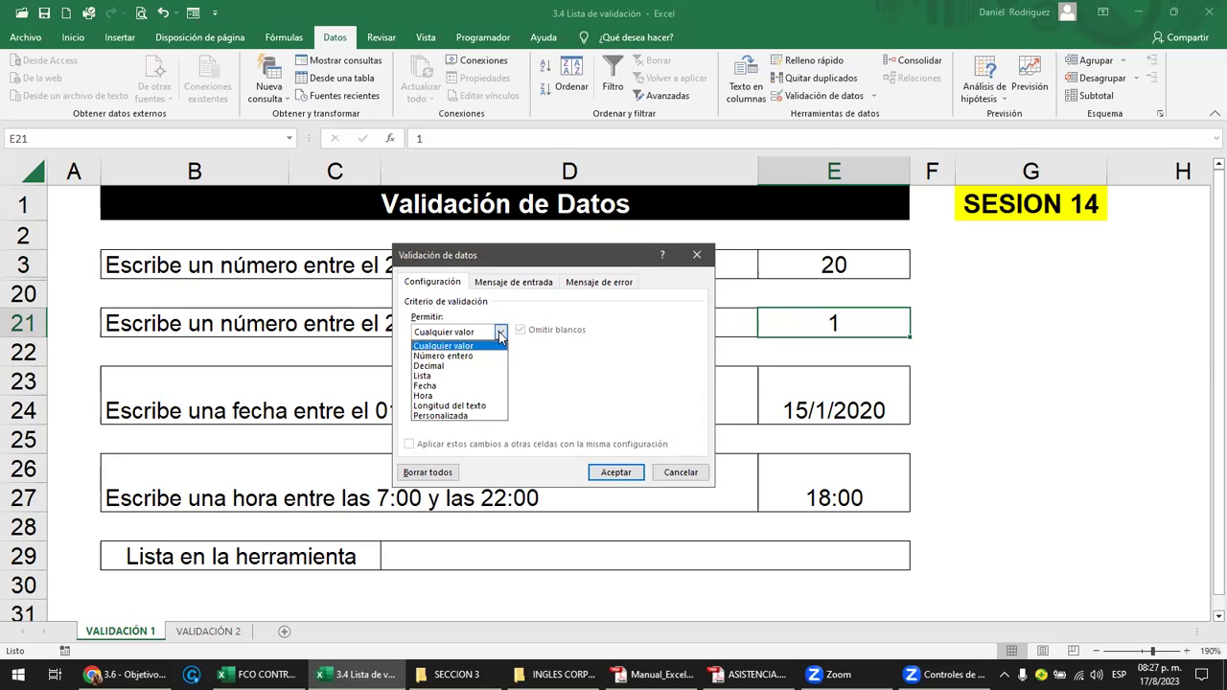
left_click(452, 366)
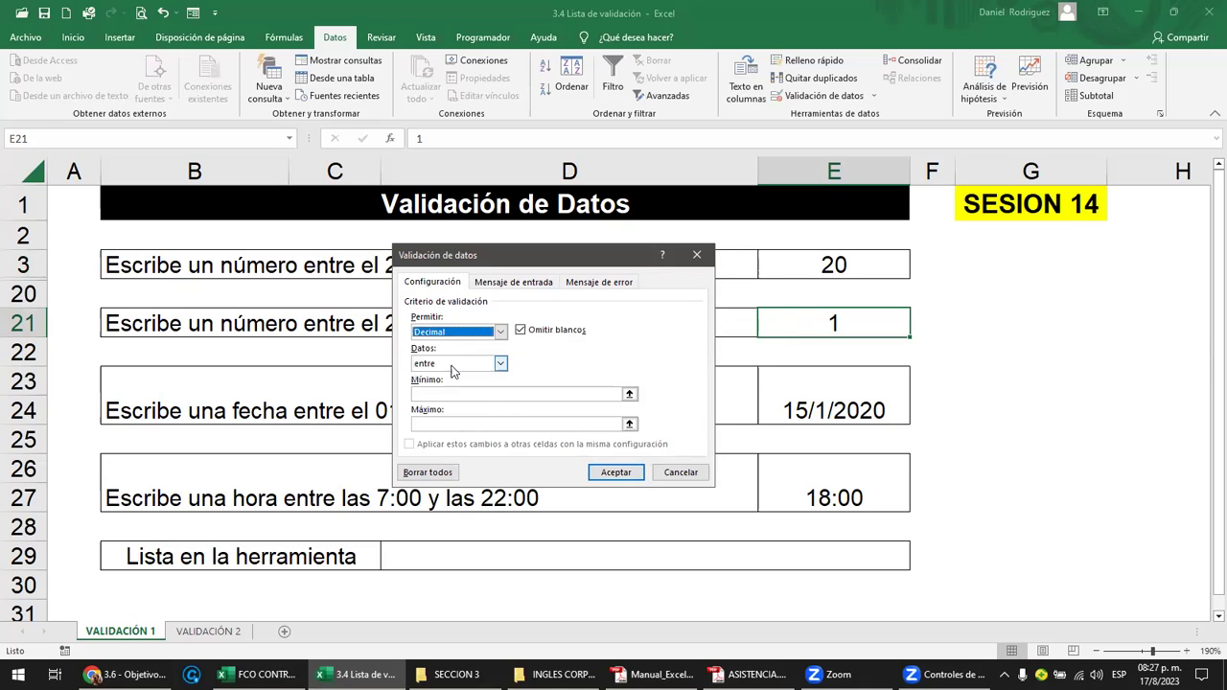
left_click(438, 393)
type("20")
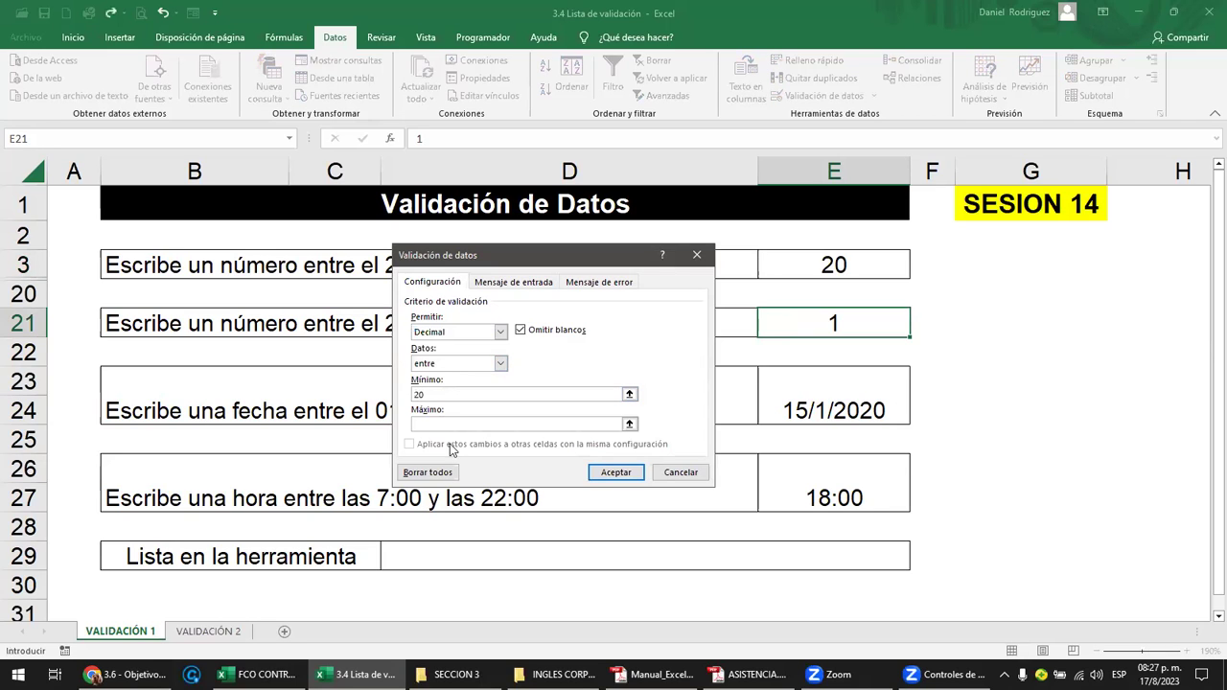
left_click(427, 423)
left_click(499, 285)
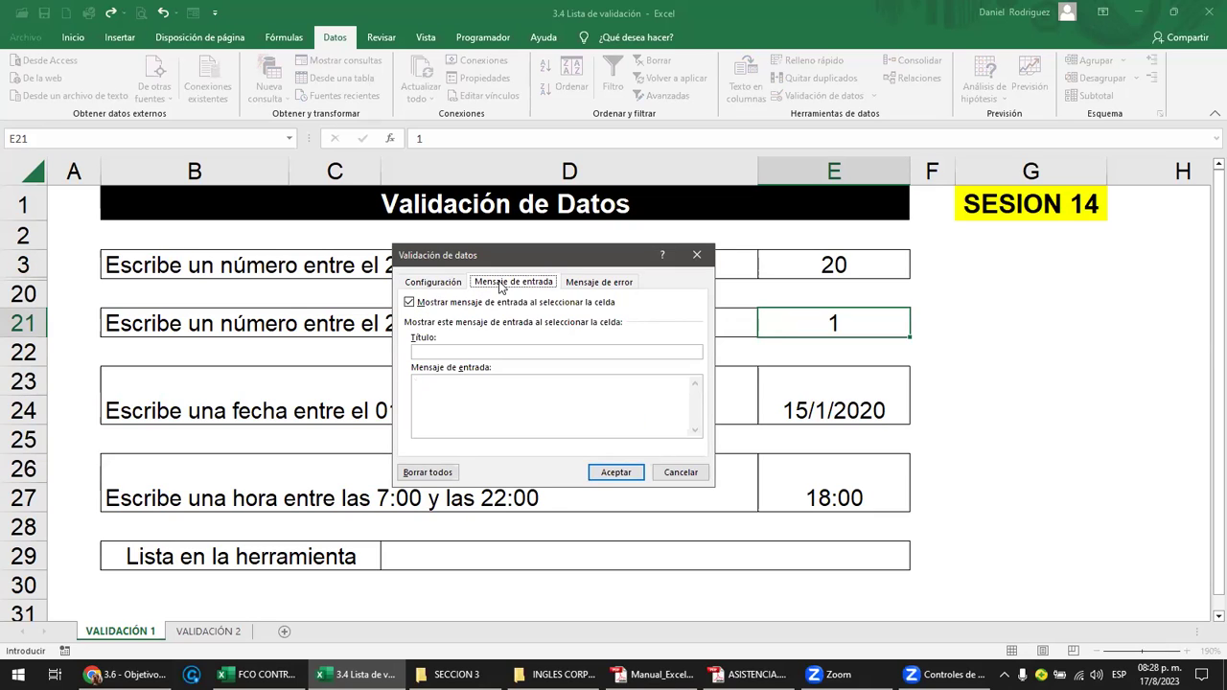
left_click(591, 291)
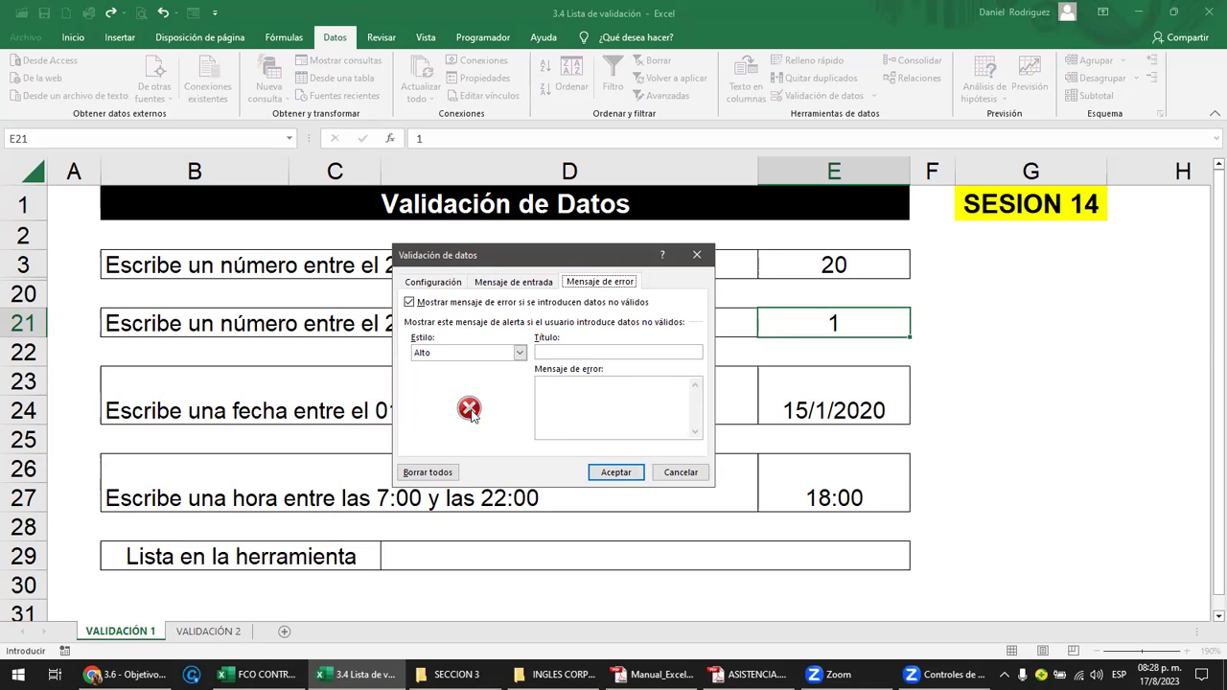
left_click(610, 473)
left_click(852, 345)
left_click(852, 322)
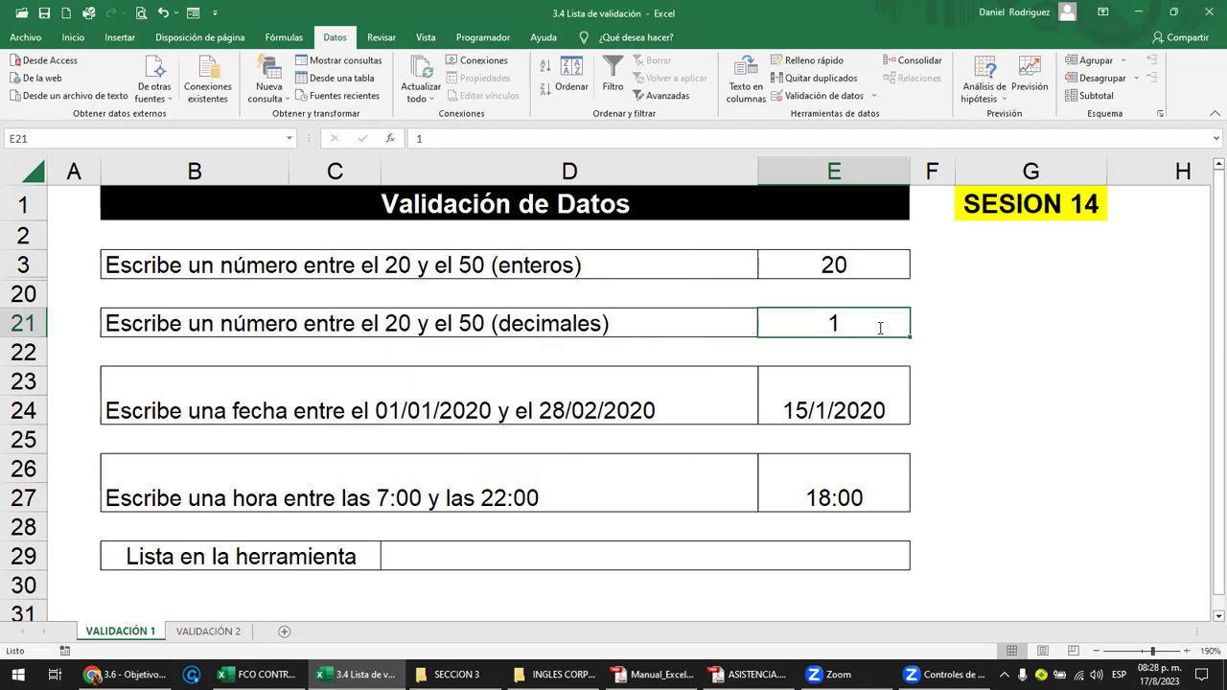
Step: Test E21 with 19 and 19.99 (rejected), then 20 and 20.50 (accepted)
type("19")
key("Return")
key("Return")
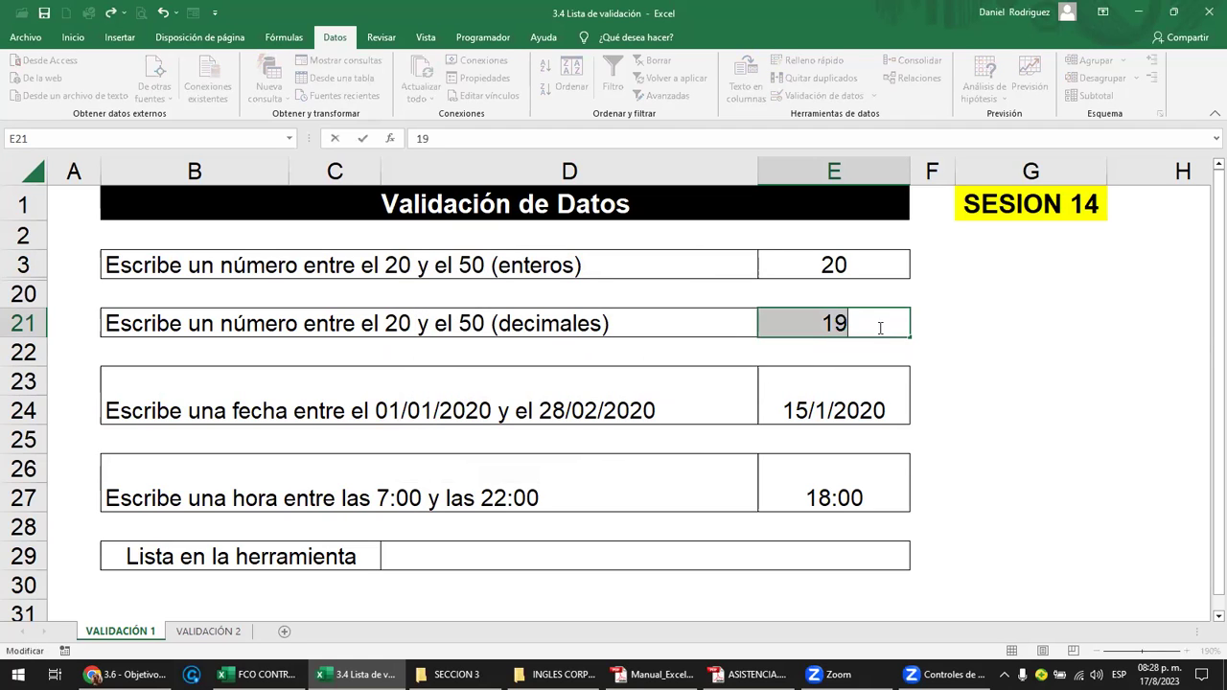
type("19.99")
key("Return")
key("Return")
type("20")
key("Return")
left_click(880, 328)
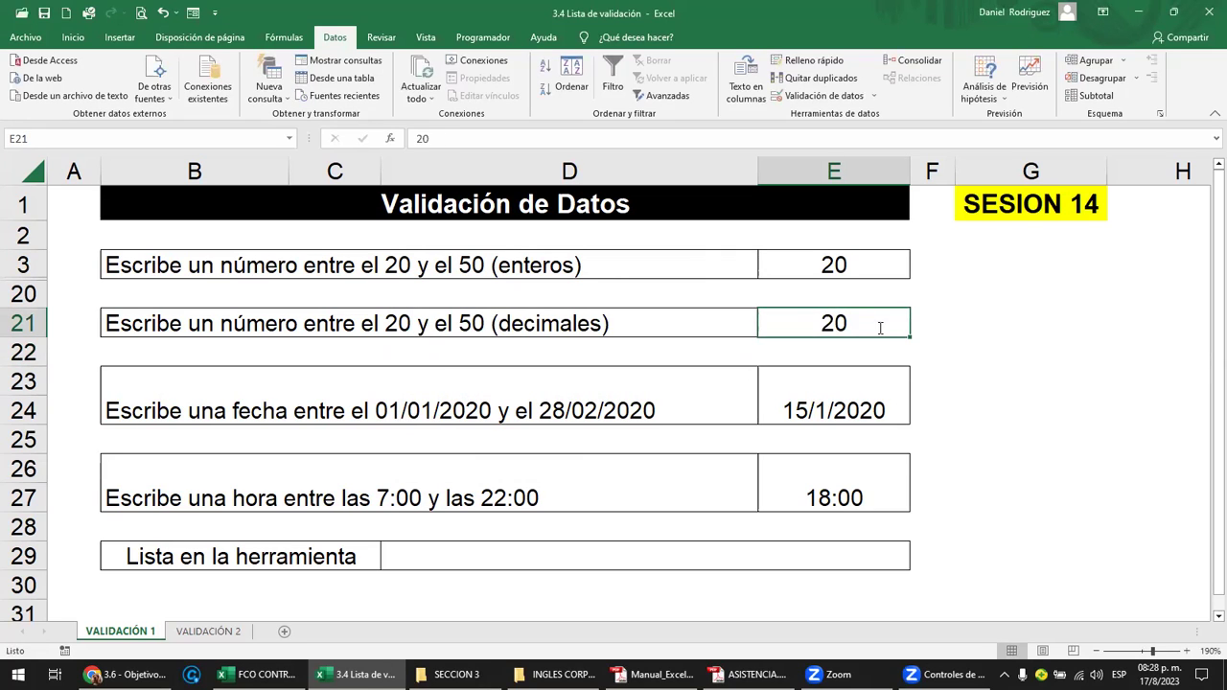
type("20.50")
key("Return")
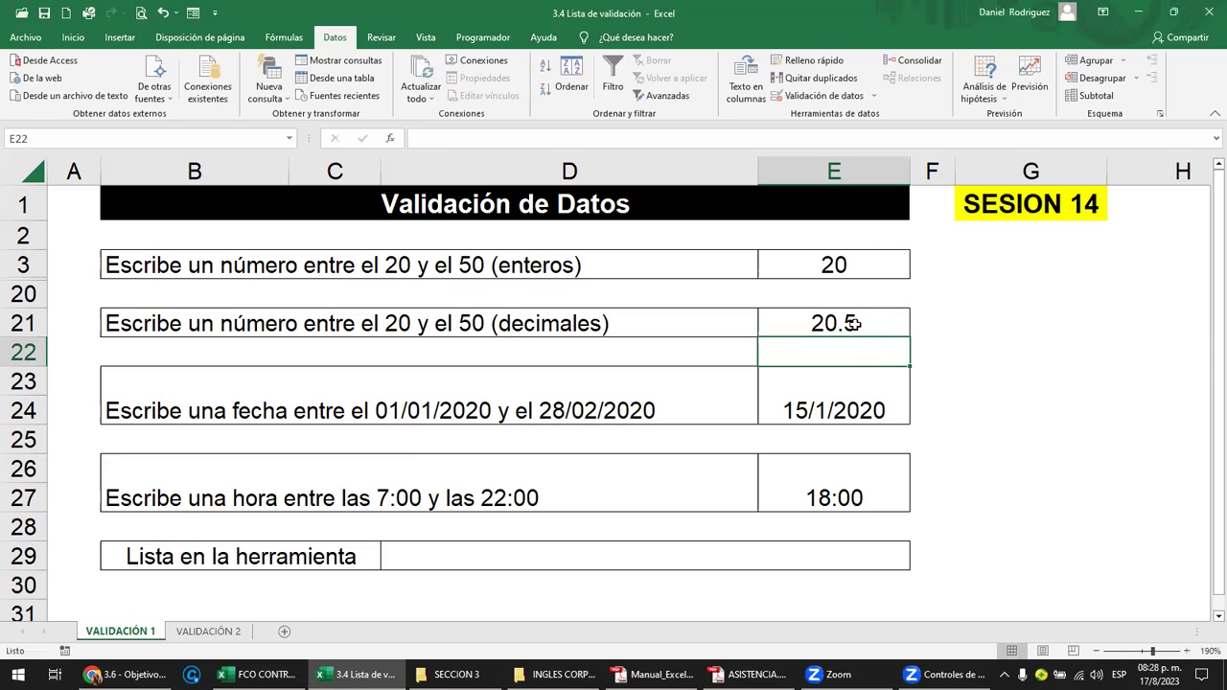
left_click(834, 320)
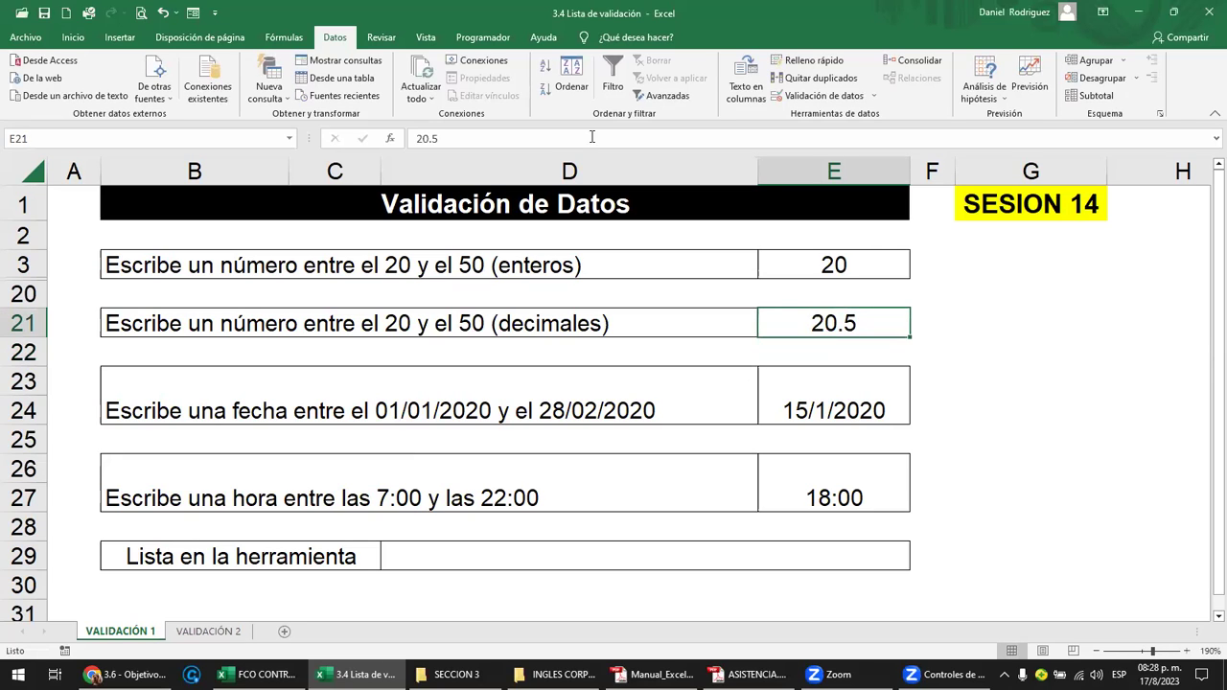
Step: Apply the Currency number format to E21
left_click(83, 38)
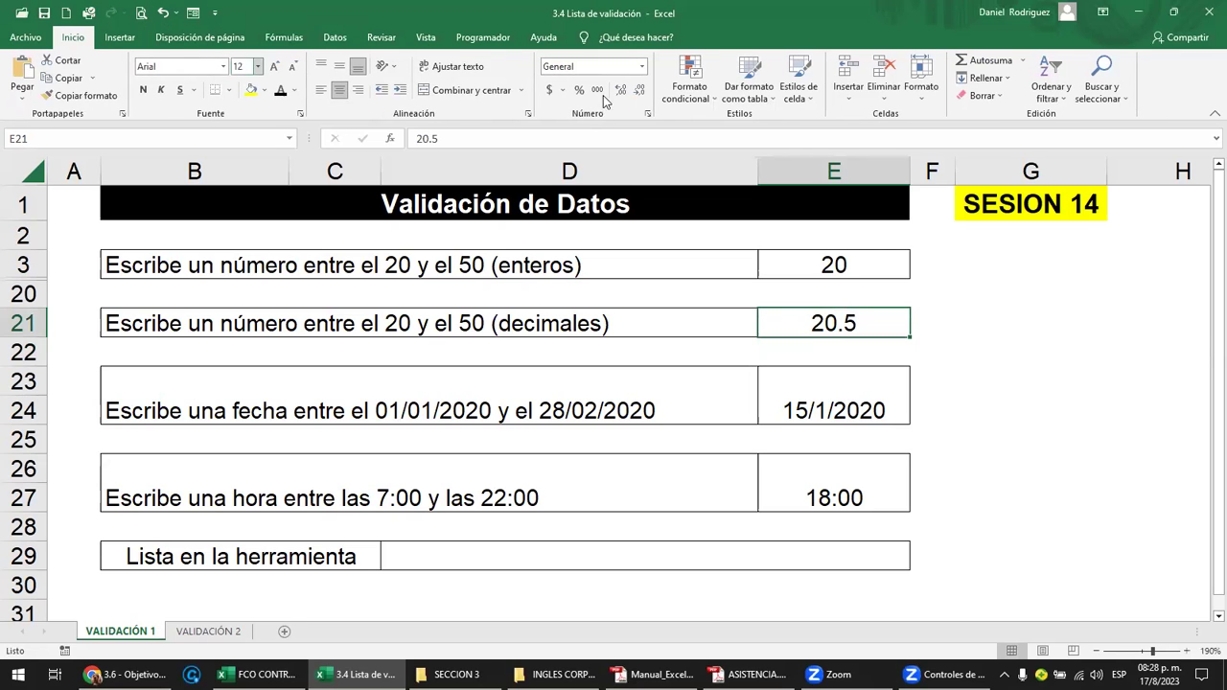
left_click(642, 66)
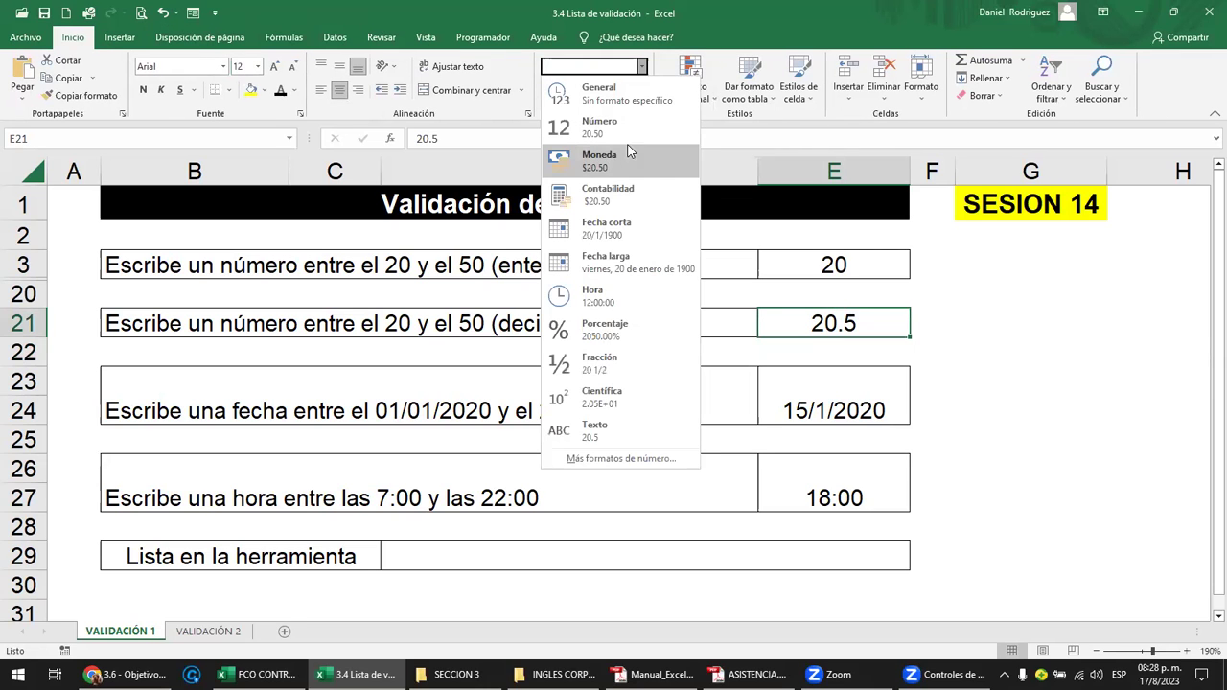
left_click(600, 167)
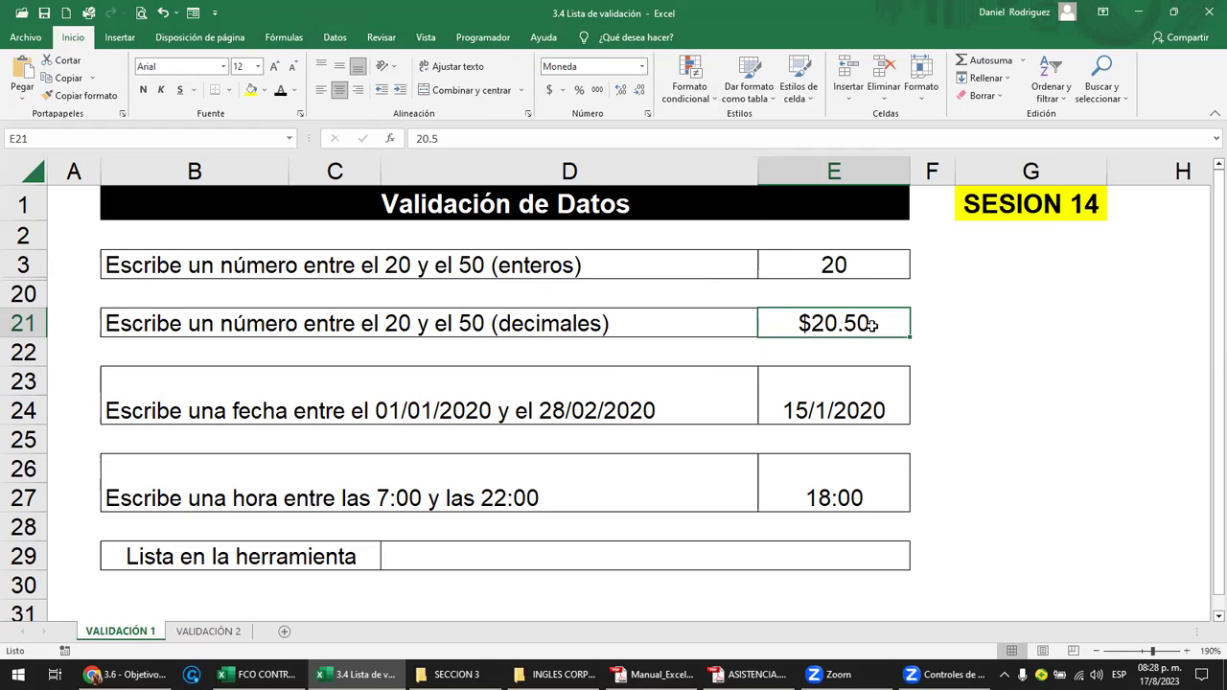
Step: Test E21 with 19.99 and 50.99 (both refused), then enter 50
double_click(874, 325)
key("BackSpace")
key("BackSpace")
key("BackSpace")
type("19.99")
key("Return")
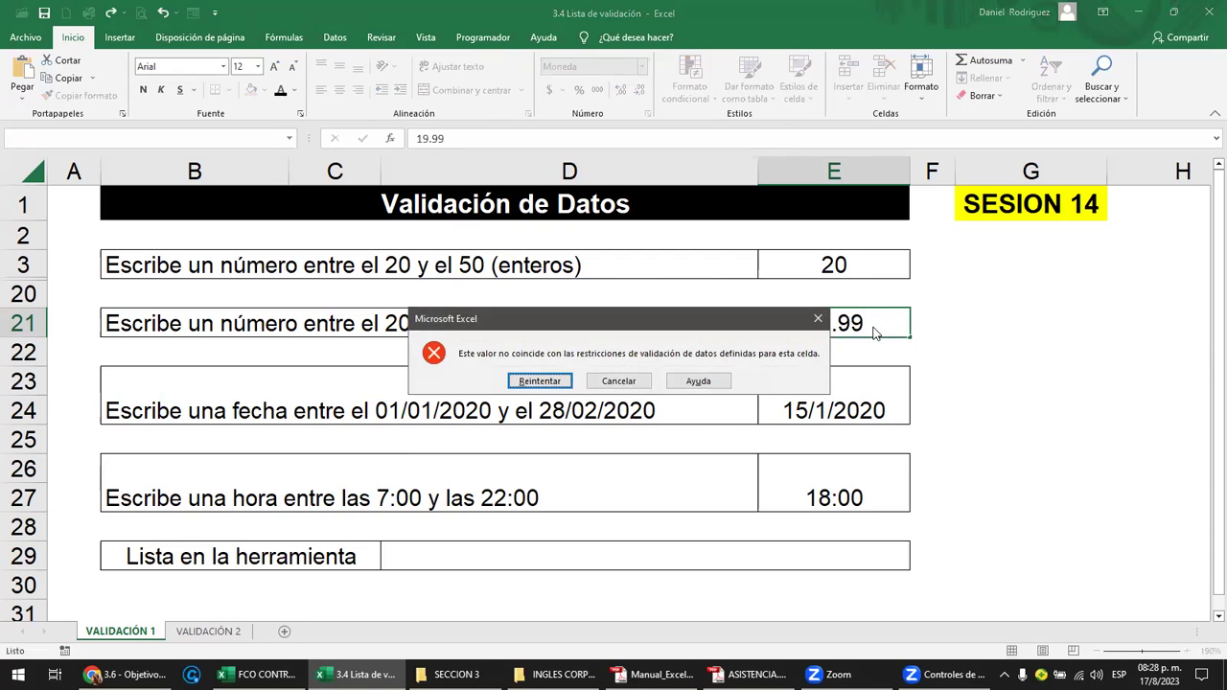
key("Return")
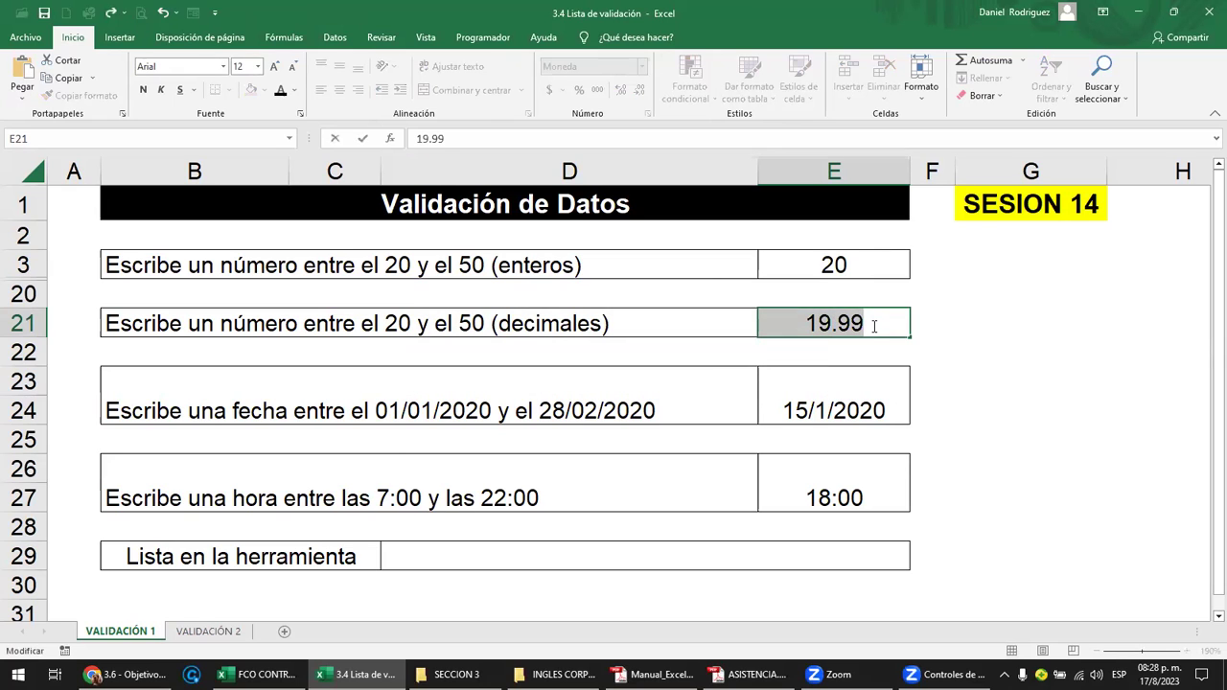
type("50.99")
key("Return")
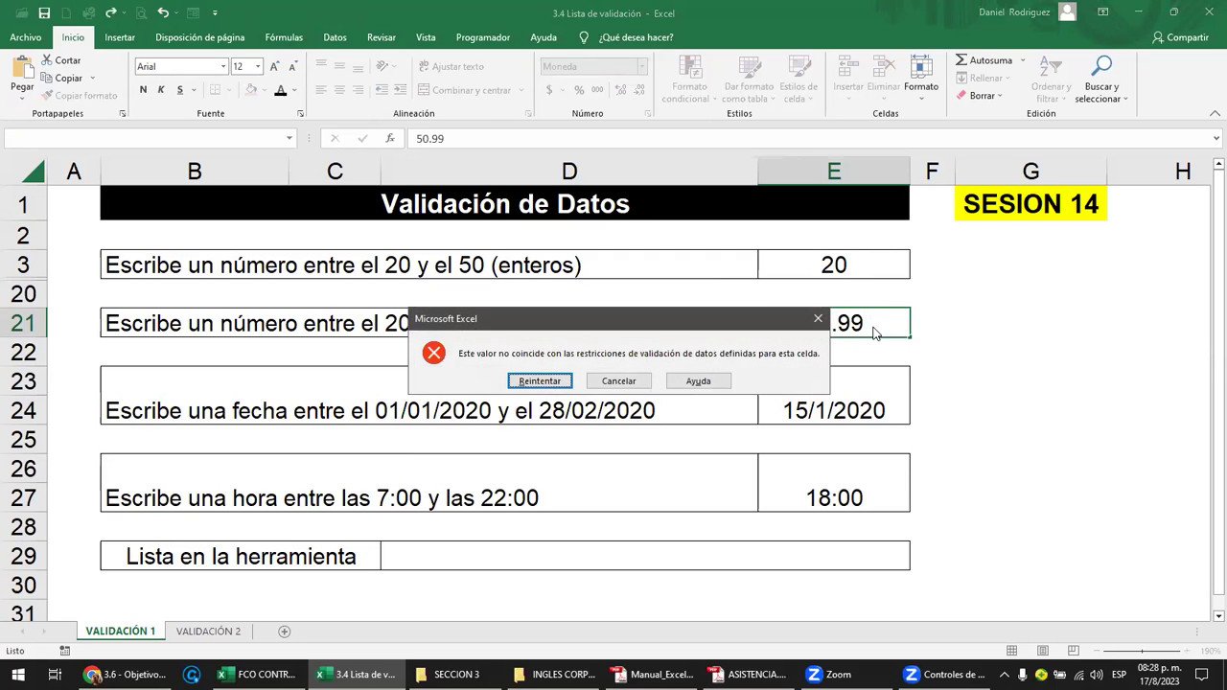
key("Return")
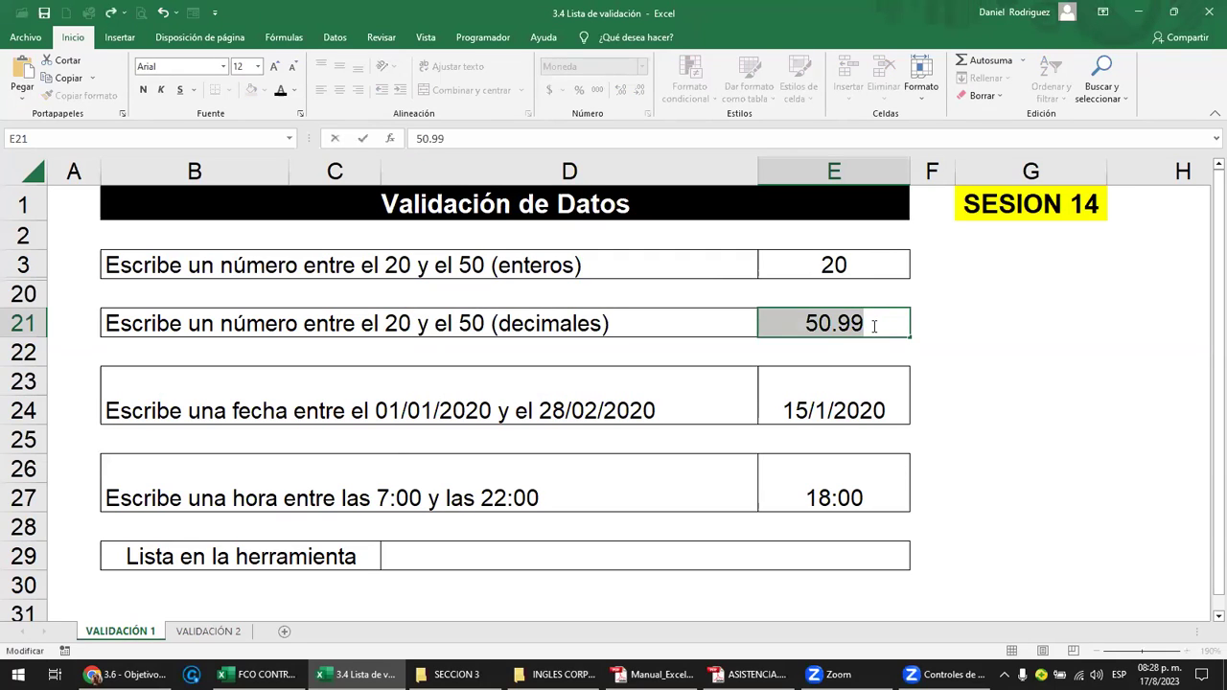
key("BackSpace")
type("50")
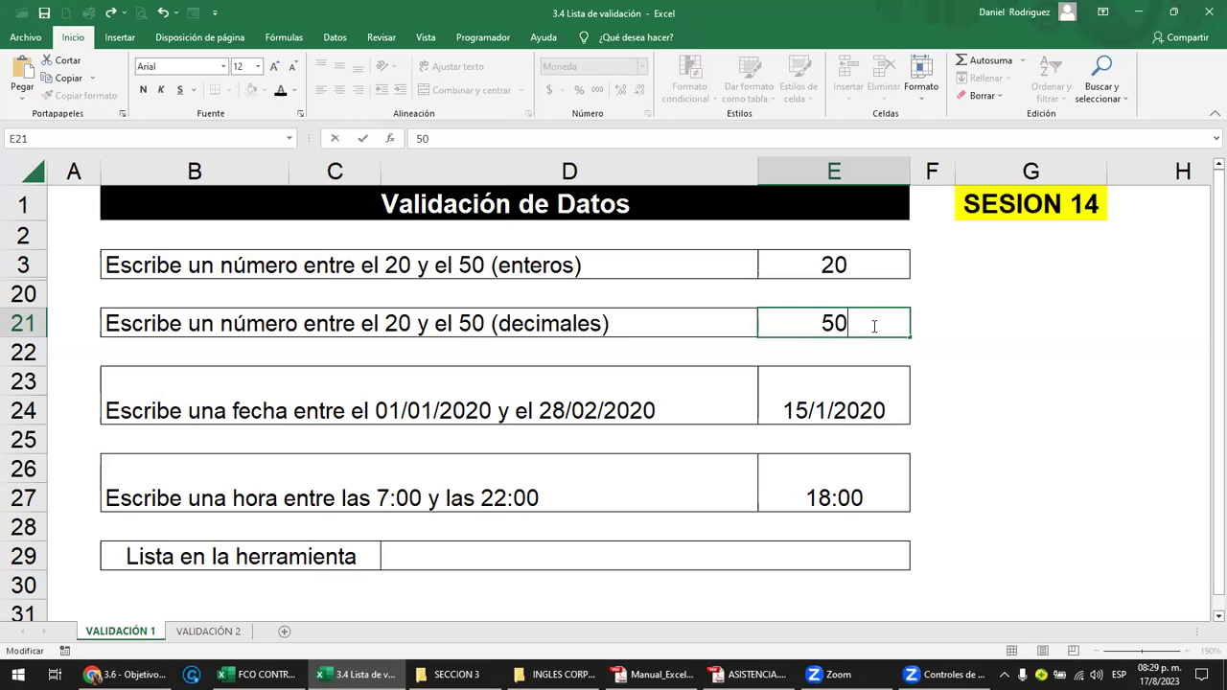
key("Return")
left_click(873, 325)
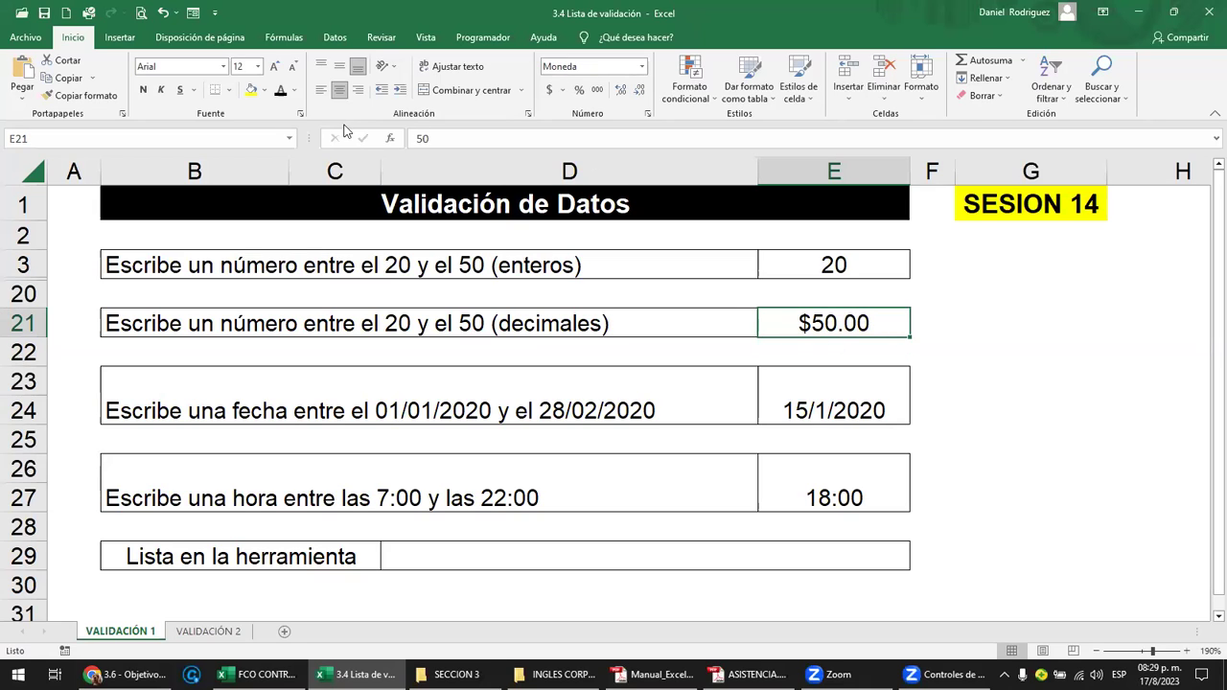
Step: Adjust E21's decimal places back to two, showing $50.00, and check E3's input message
left_click(620, 90)
left_click(621, 90)
left_click(639, 90)
left_click(636, 94)
left_click(637, 93)
left_click(636, 93)
left_click(620, 90)
left_click(620, 90)
left_click(813, 272)
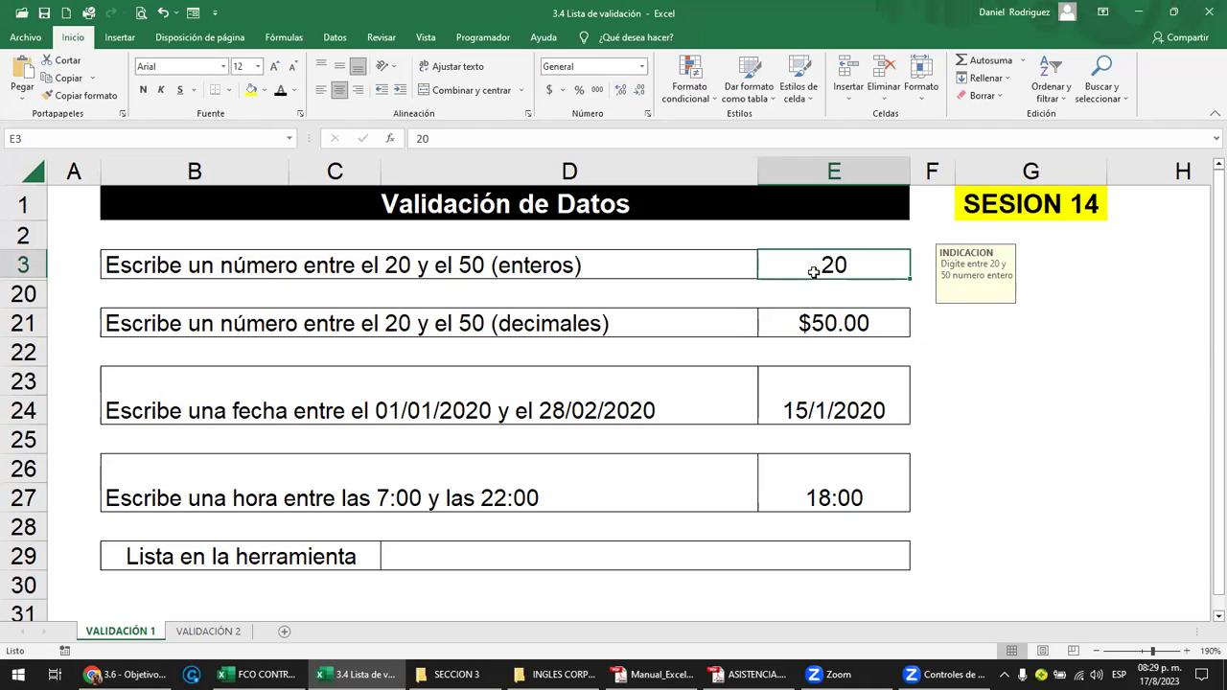
left_click(845, 329)
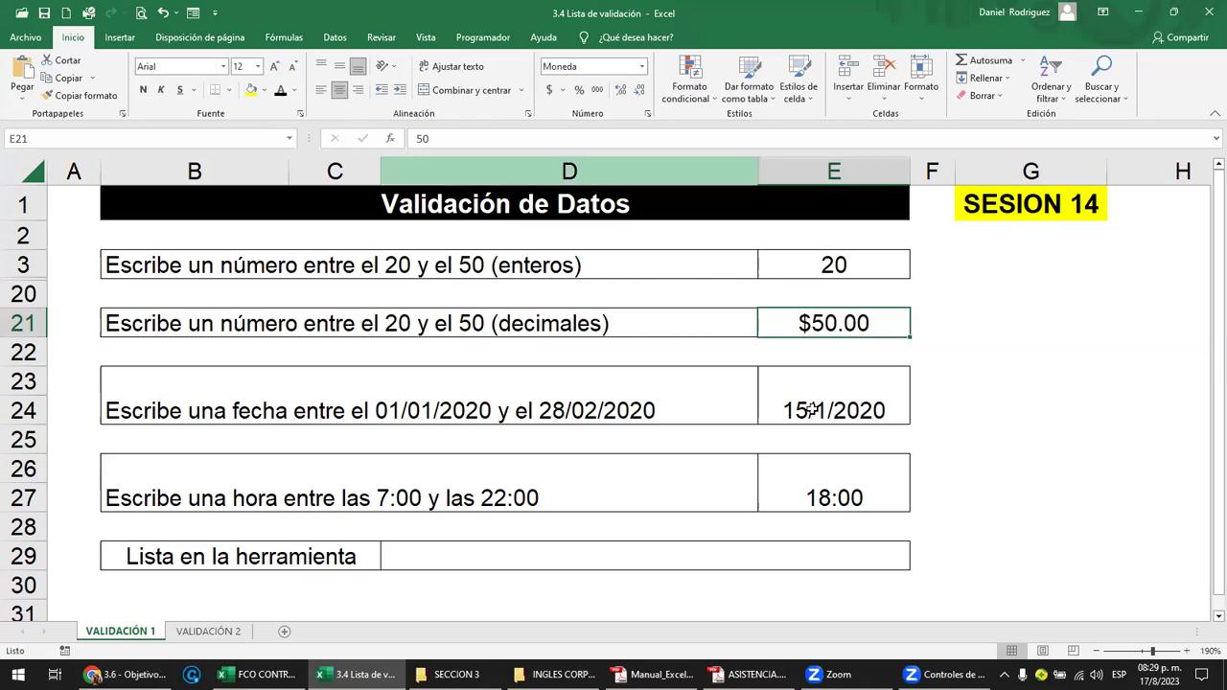
left_click(335, 37)
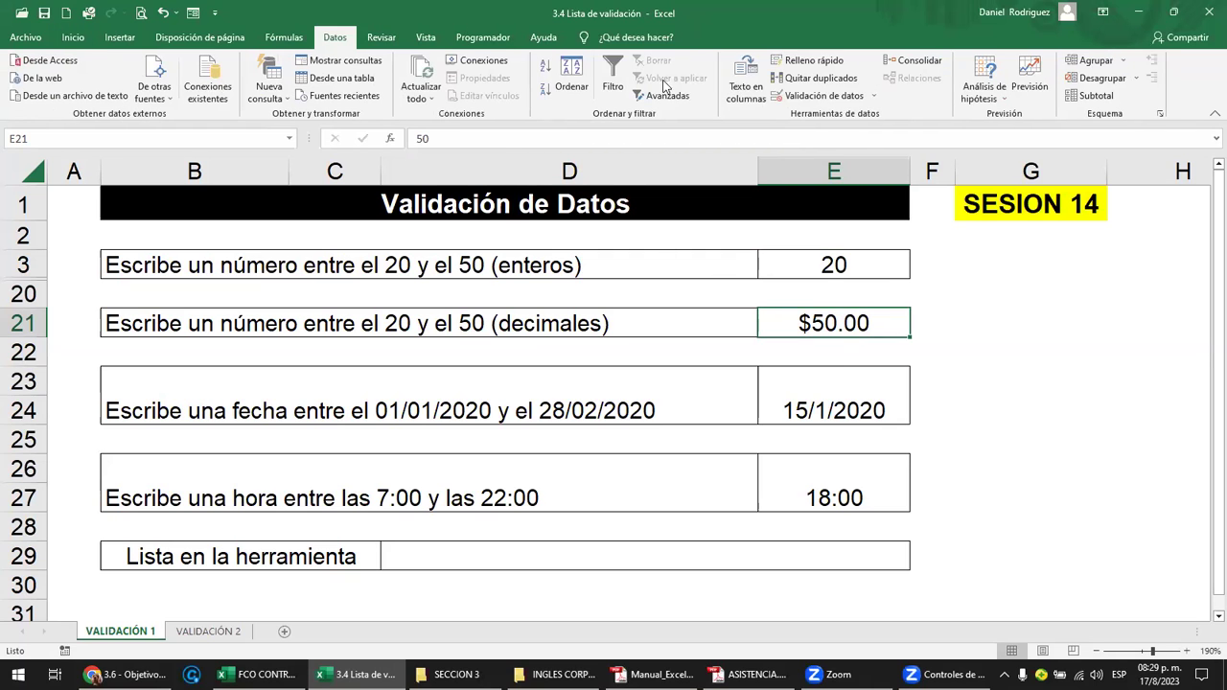
left_click(871, 96)
left_click(864, 110)
left_click(434, 281)
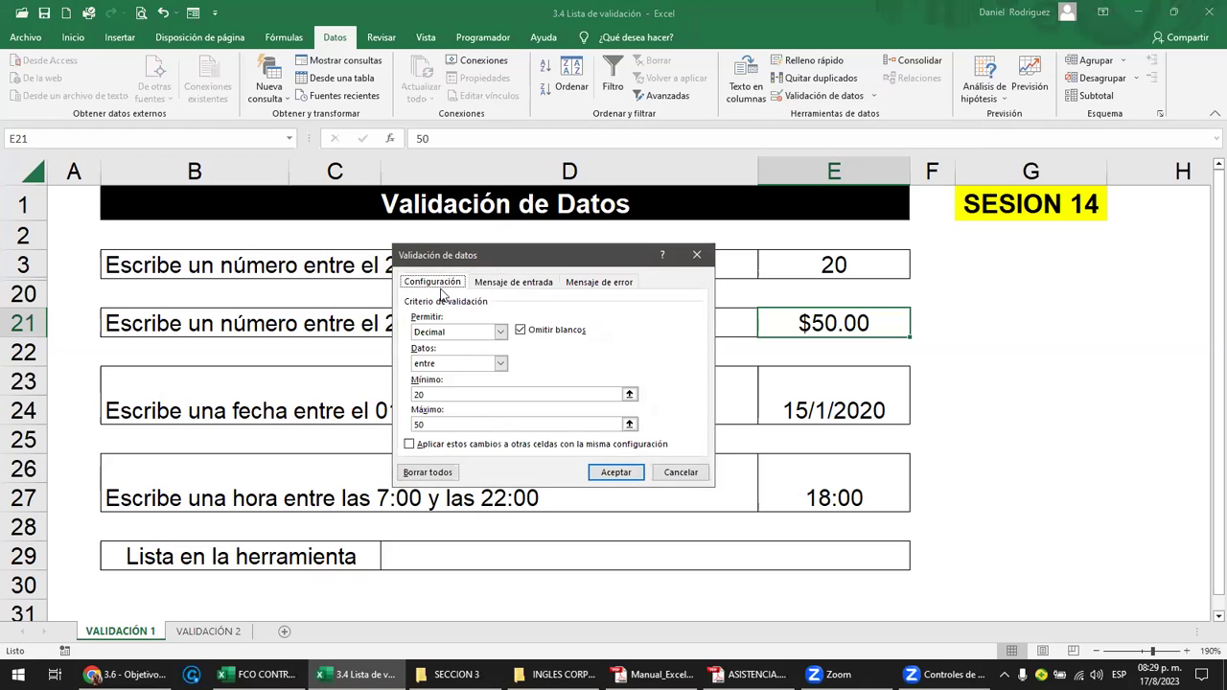
left_click(498, 333)
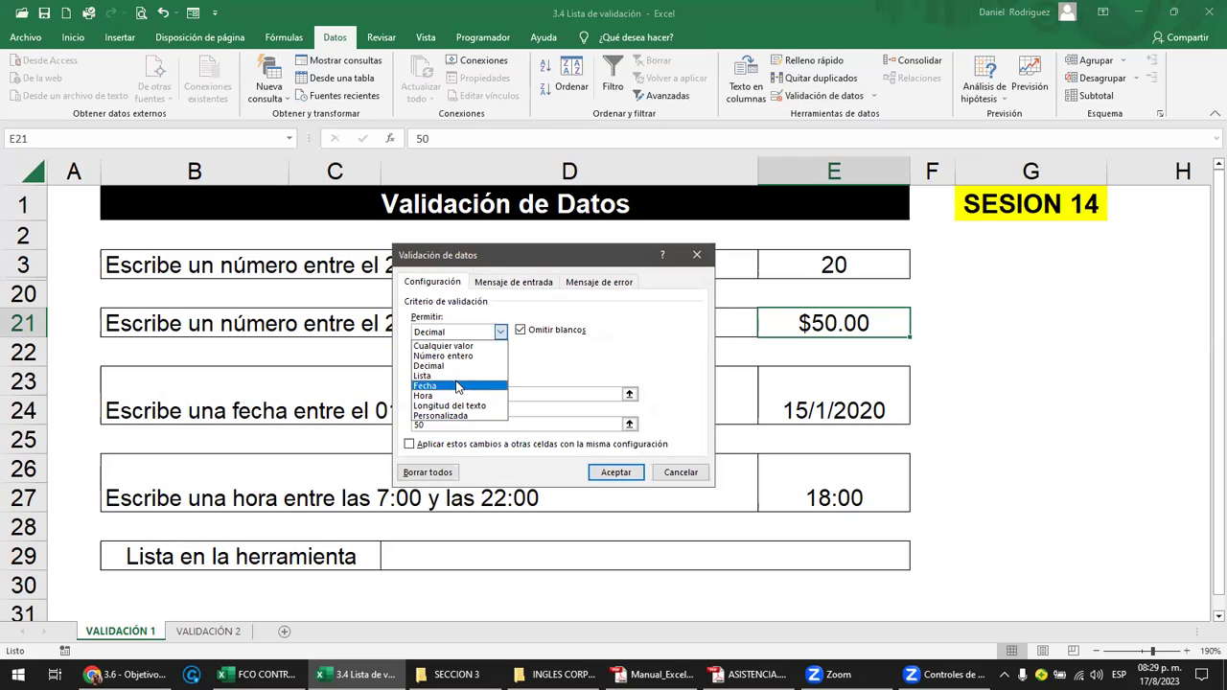
left_click(697, 255)
left_click(696, 256)
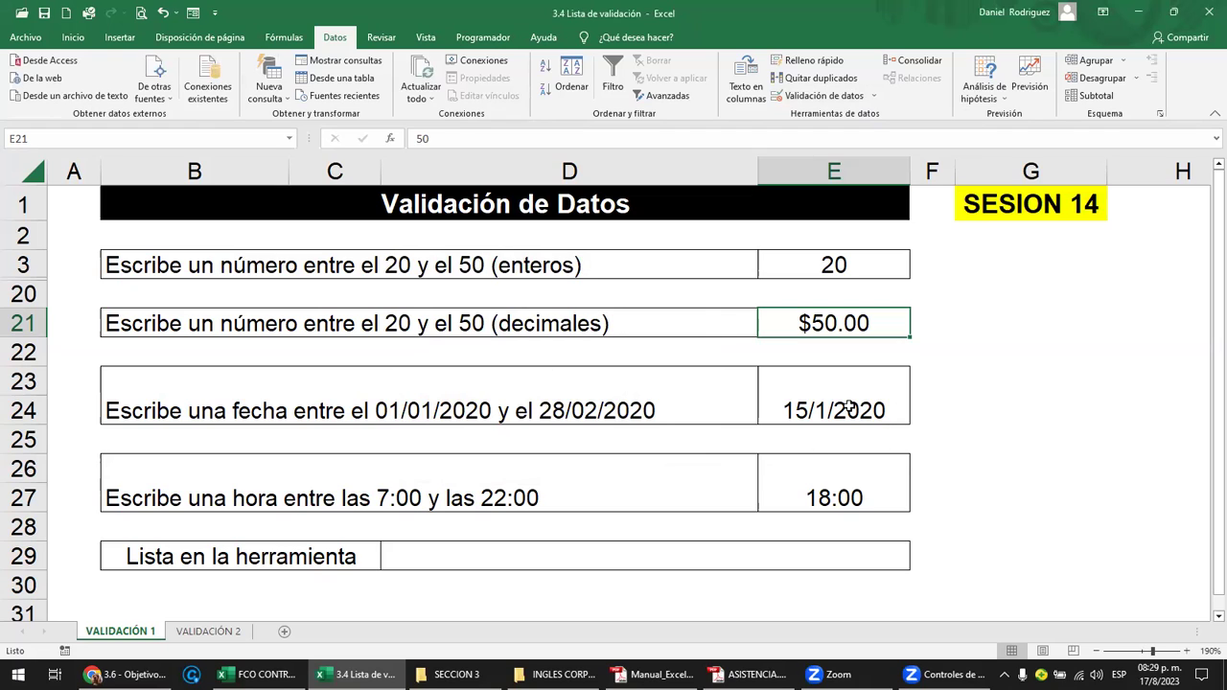
left_click(852, 405)
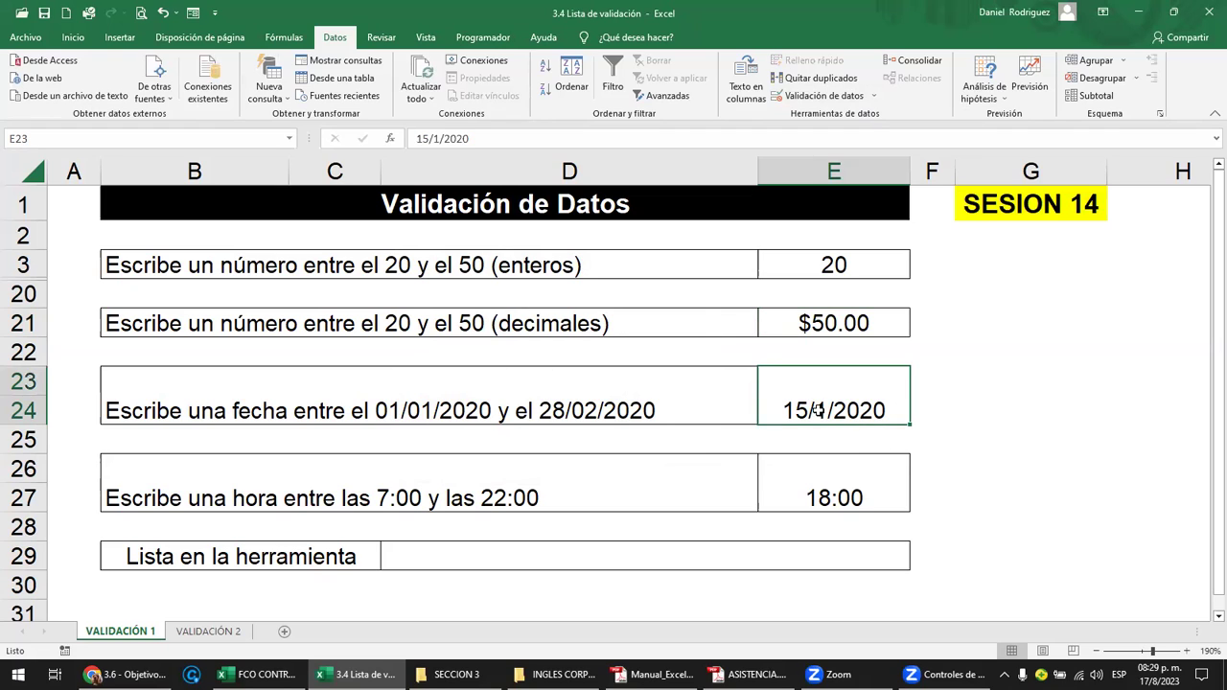
Step: Delete the date 15/1/2020 from the merged cell E23, leaving it empty
key("Delete")
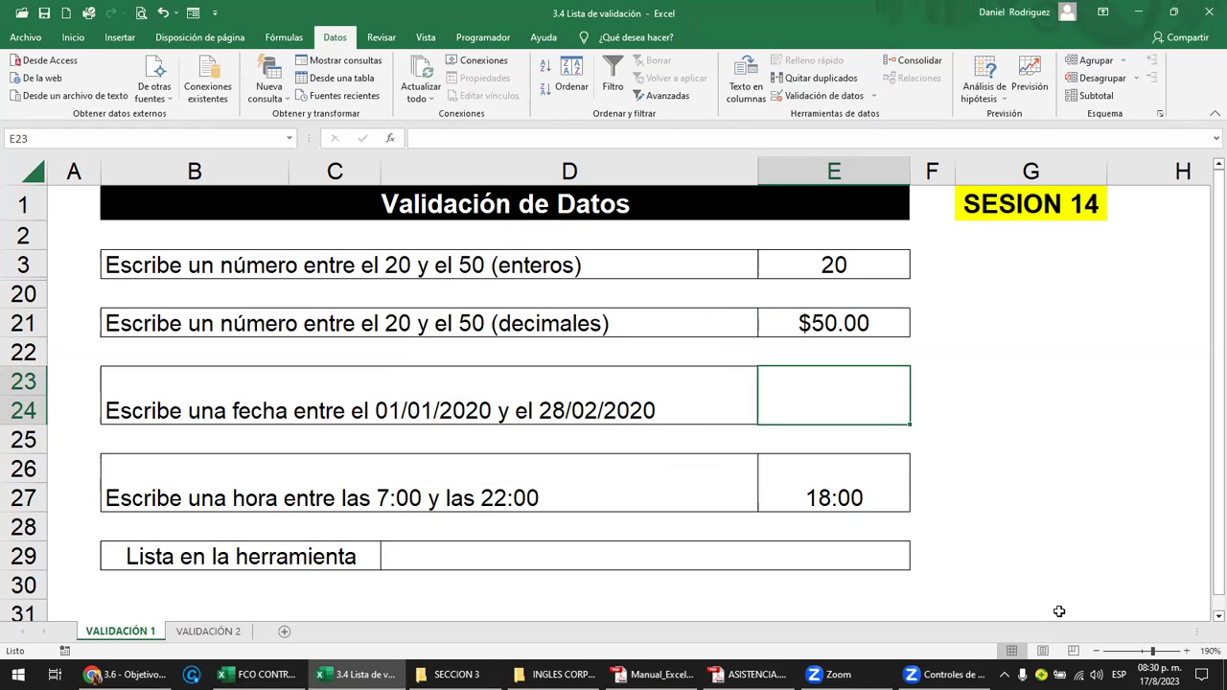
mouse_move(1158, 674)
Step: Open Data Validation for E23 and set Allow to Fecha
left_click(867, 99)
left_click(836, 115)
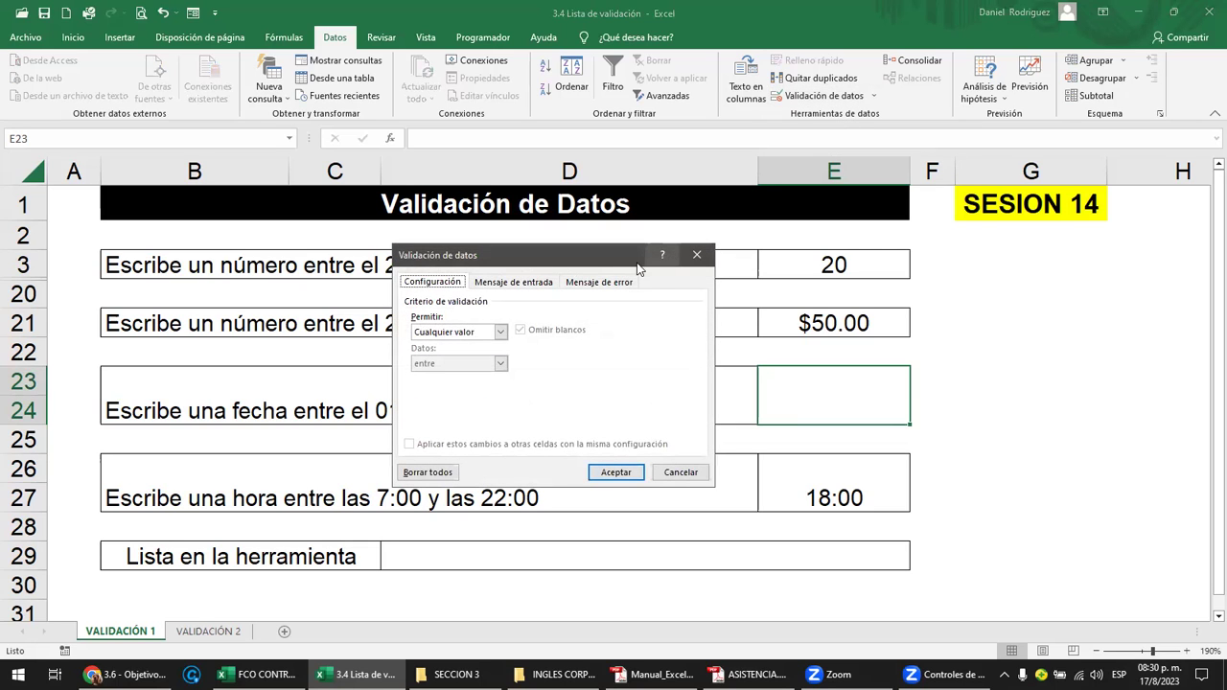
left_click_drag(603, 270, 594, 393)
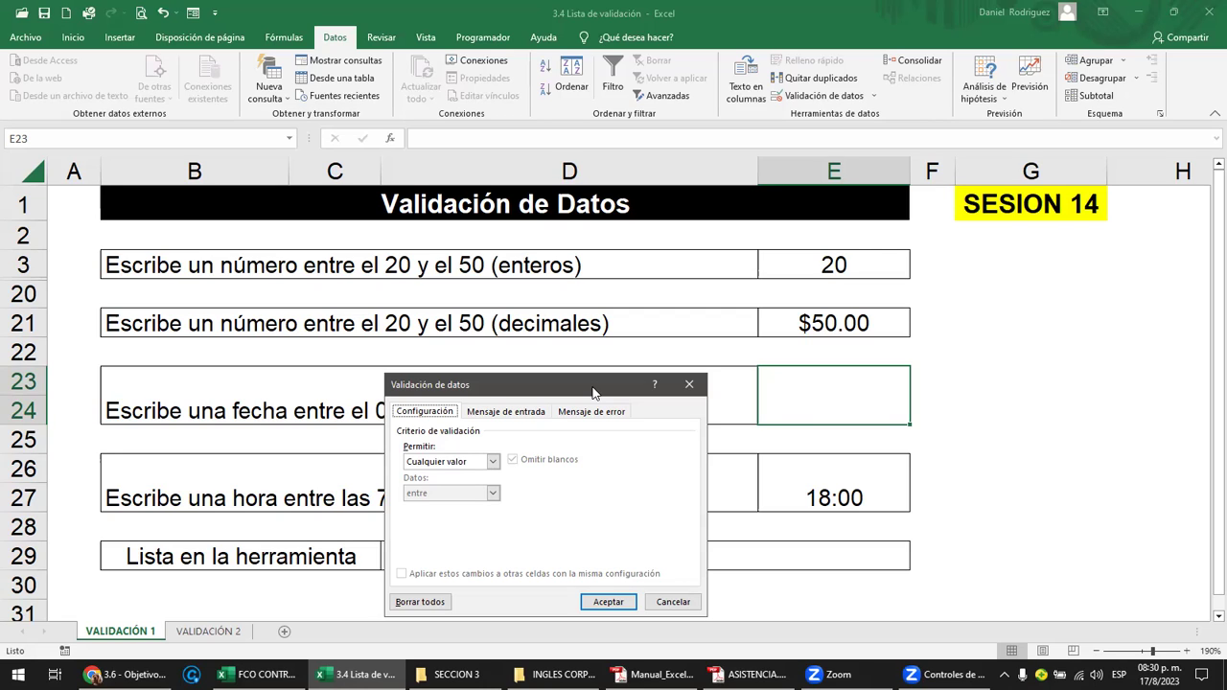
left_click_drag(592, 391, 387, 443)
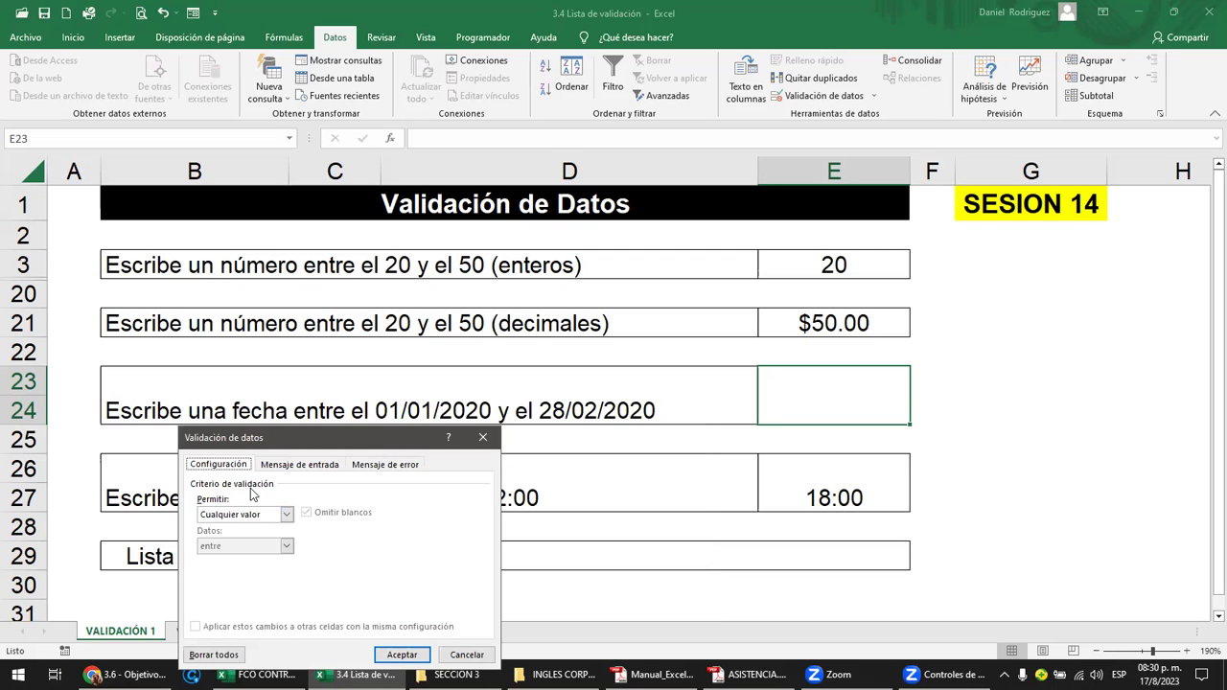
left_click(287, 515)
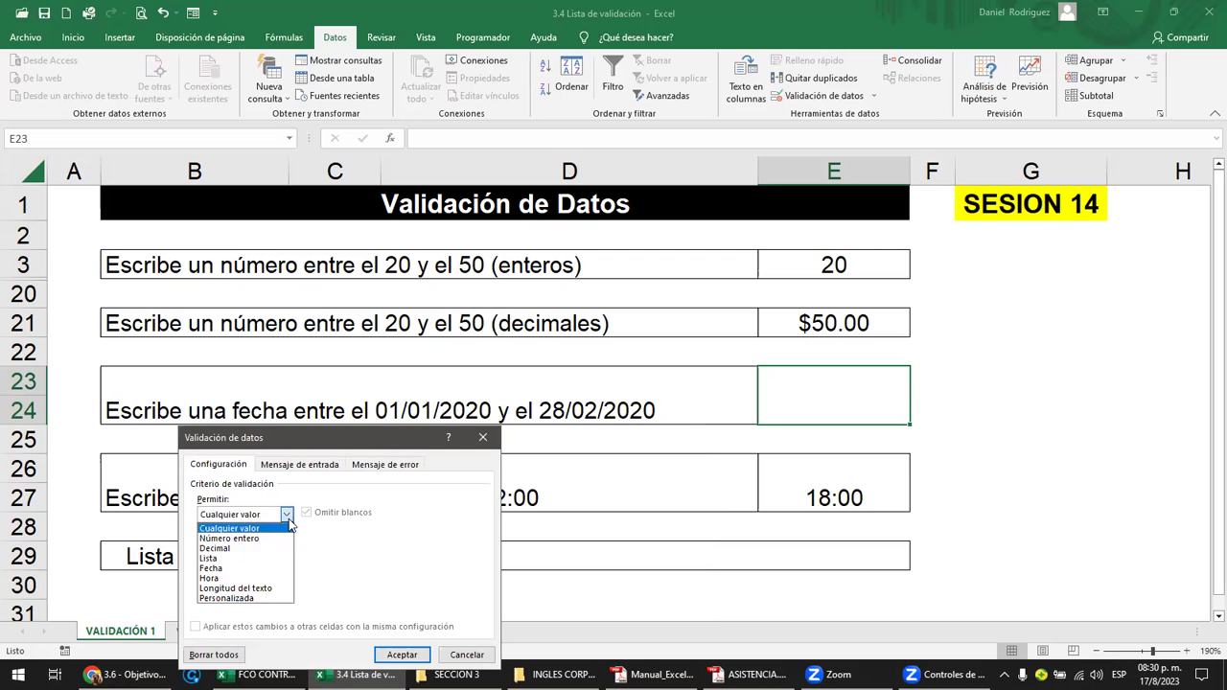
left_click(243, 574)
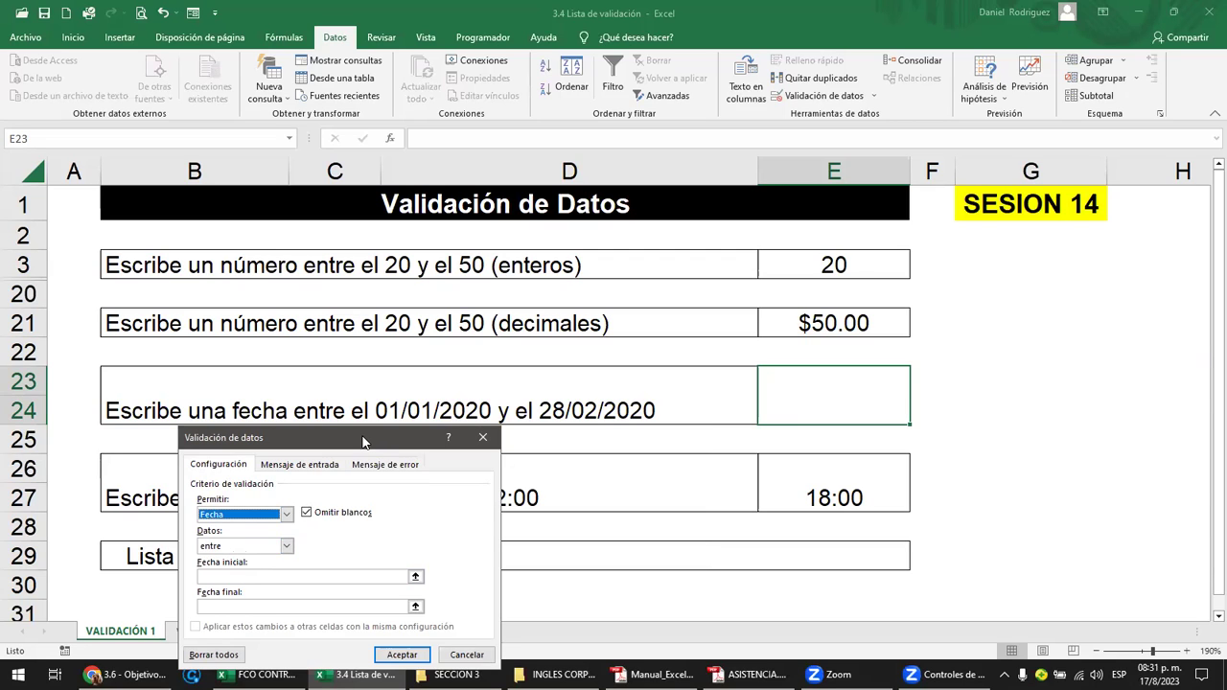
left_click_drag(363, 442, 229, 360)
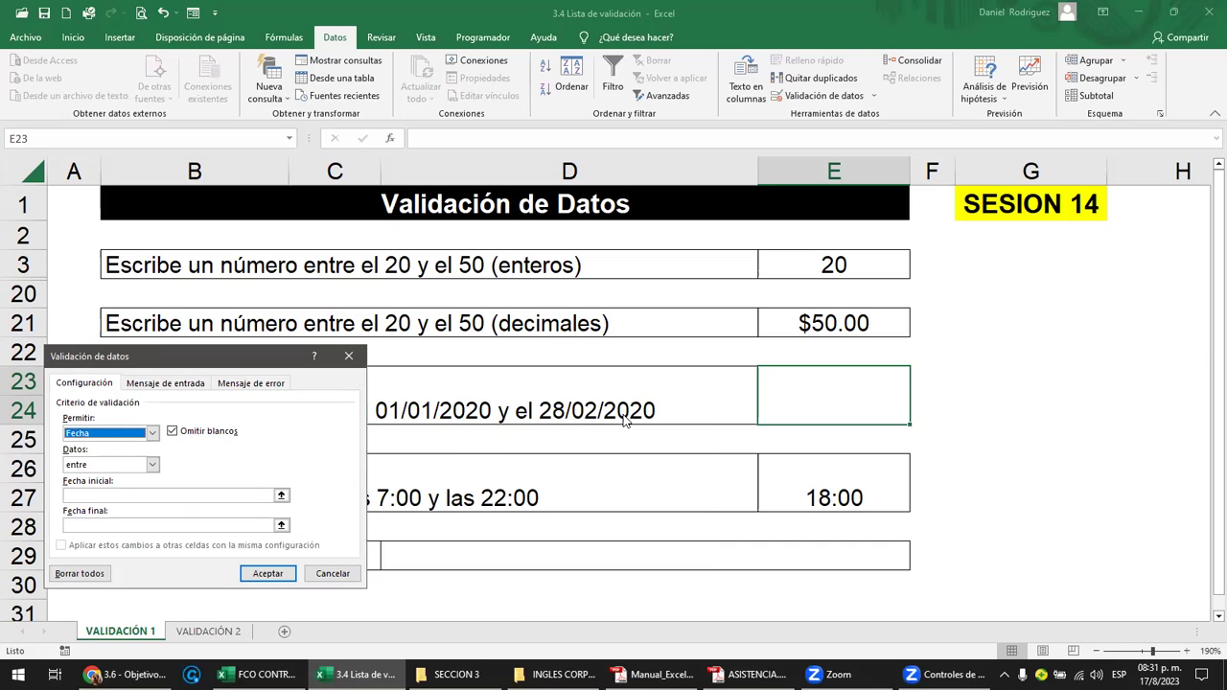
Step: Set the allowed dates from 01/01/2020 to 28/02/2020 and apply the rule
left_click(116, 498)
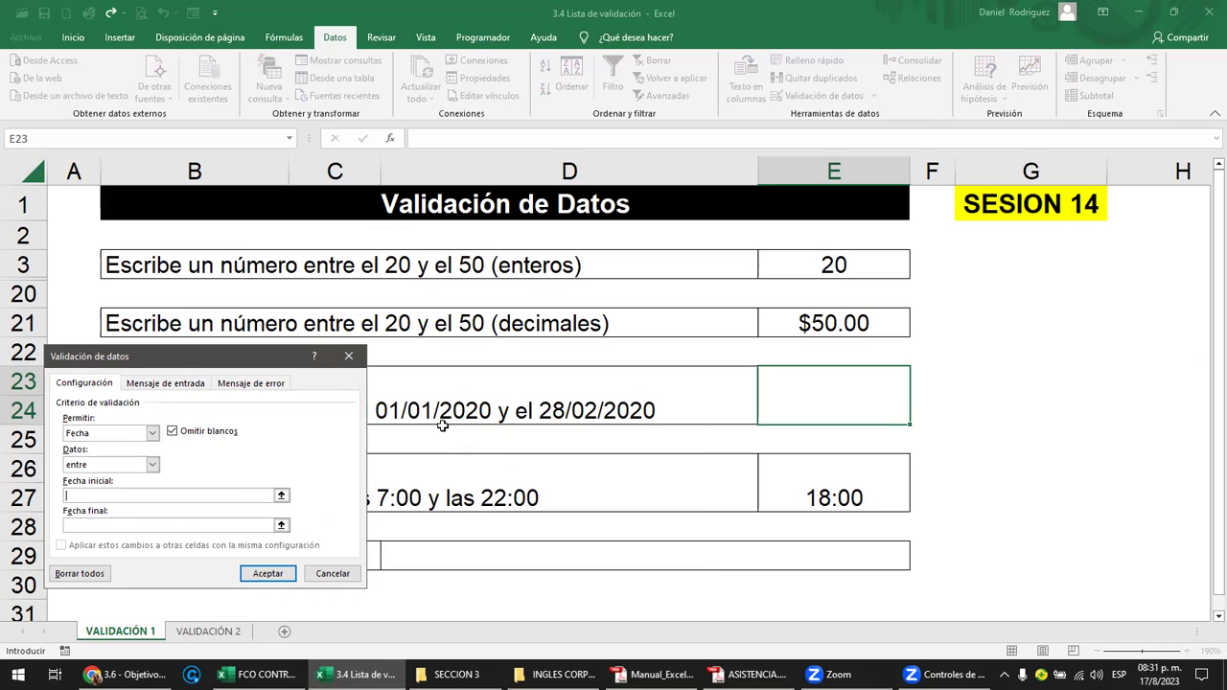
type("01/01/2020")
left_click(160, 525)
type("28/02/2020")
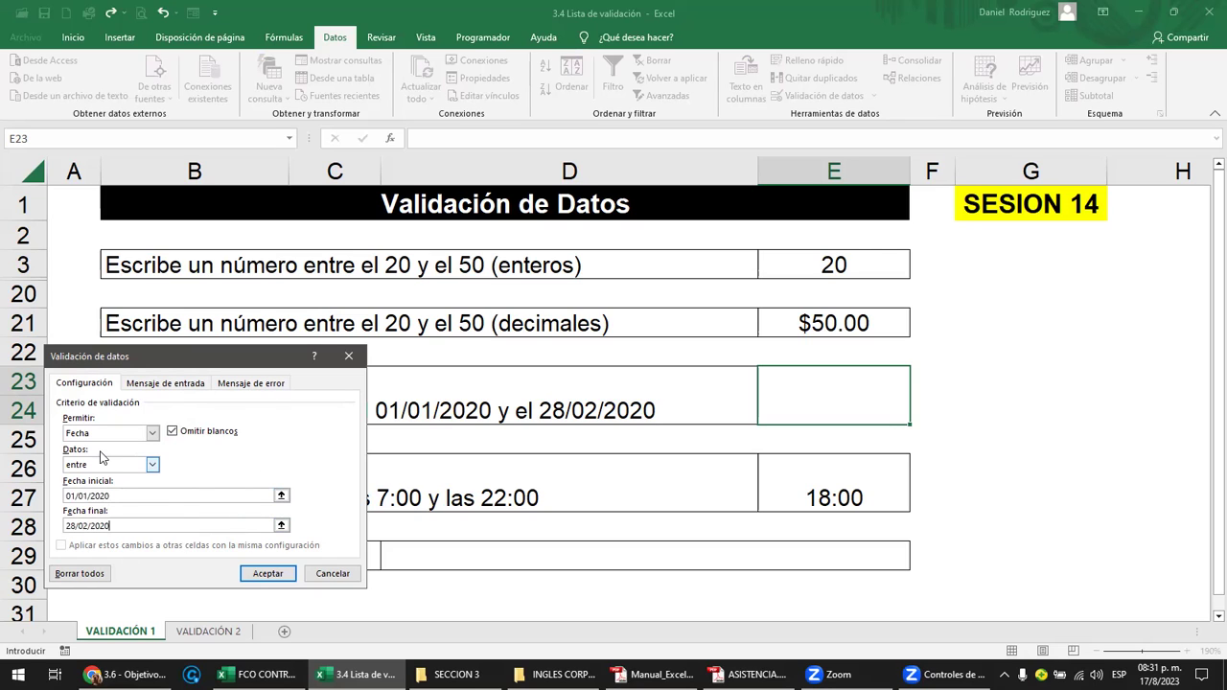
double_click(114, 497)
double_click(89, 527)
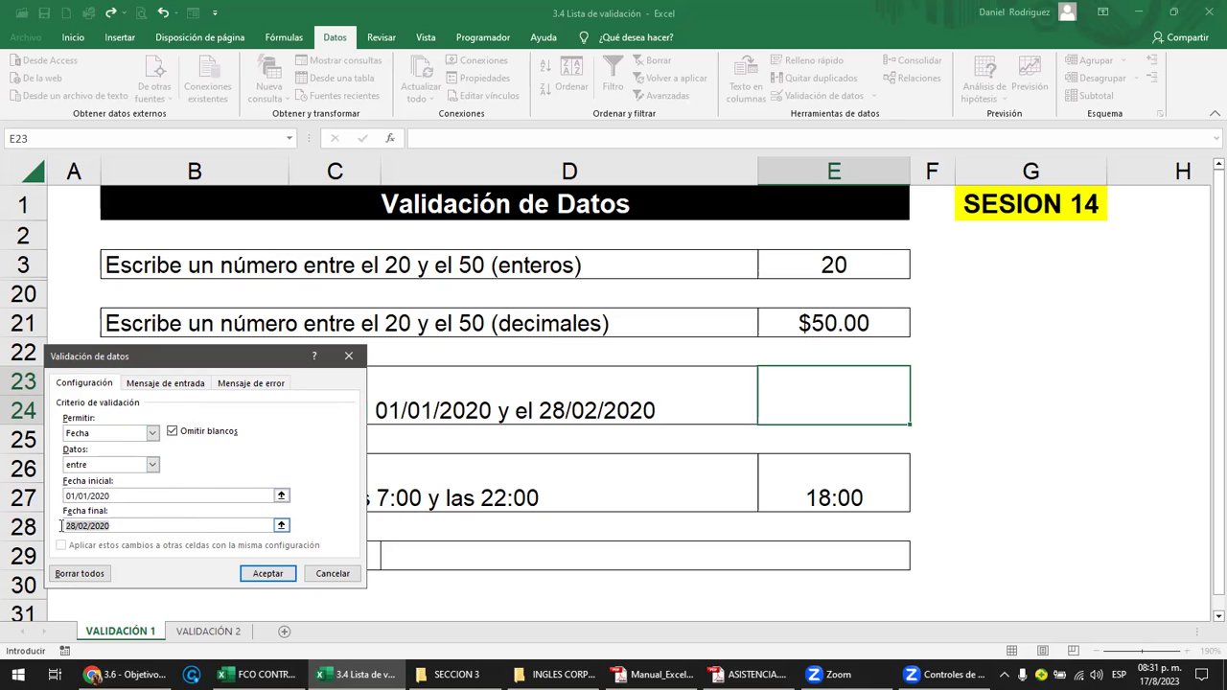
left_click(269, 574)
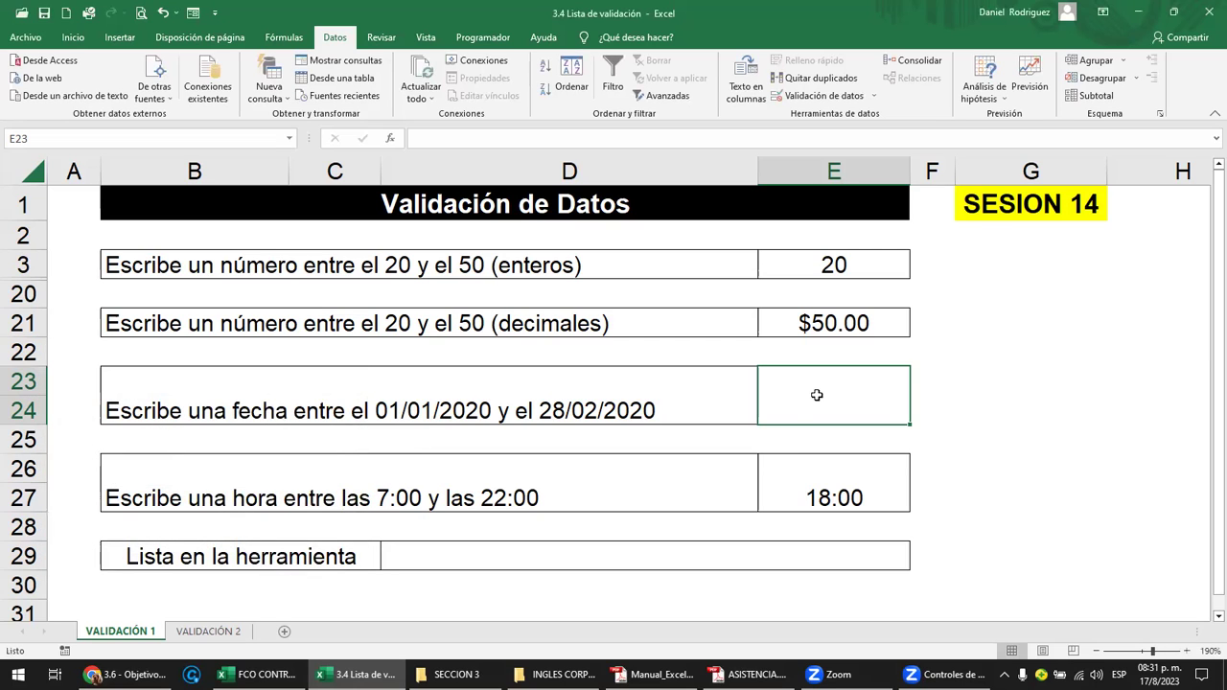
type("17/08/2023")
key("Return")
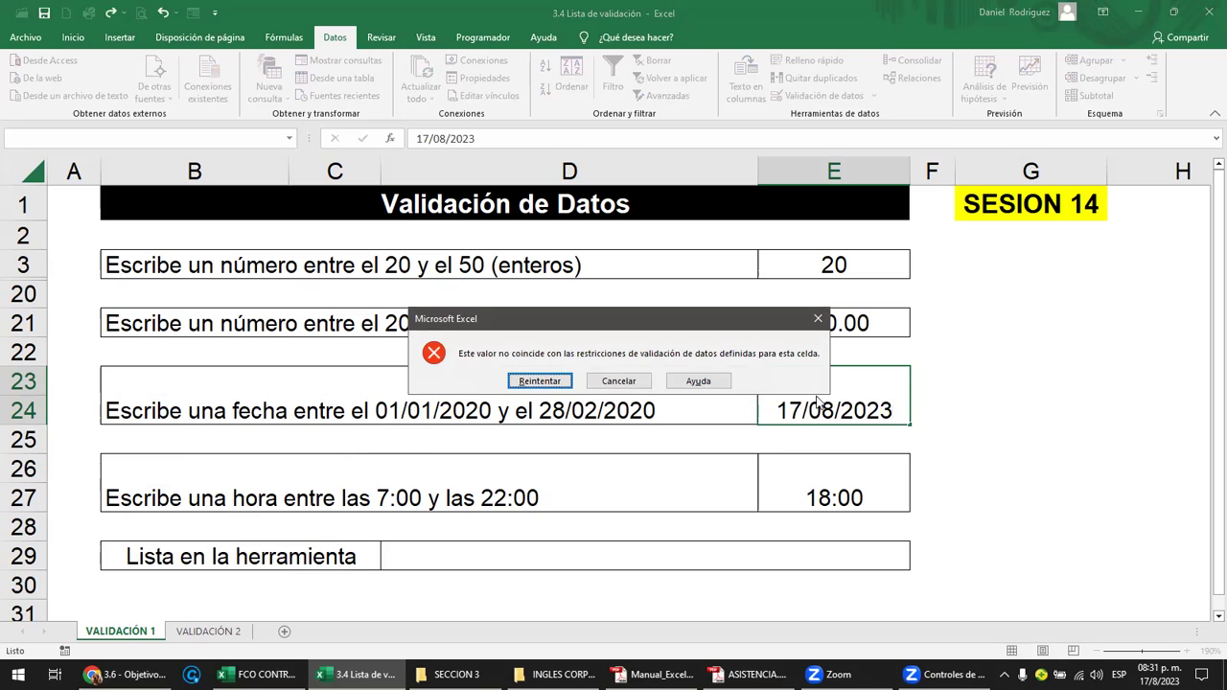
key("Return")
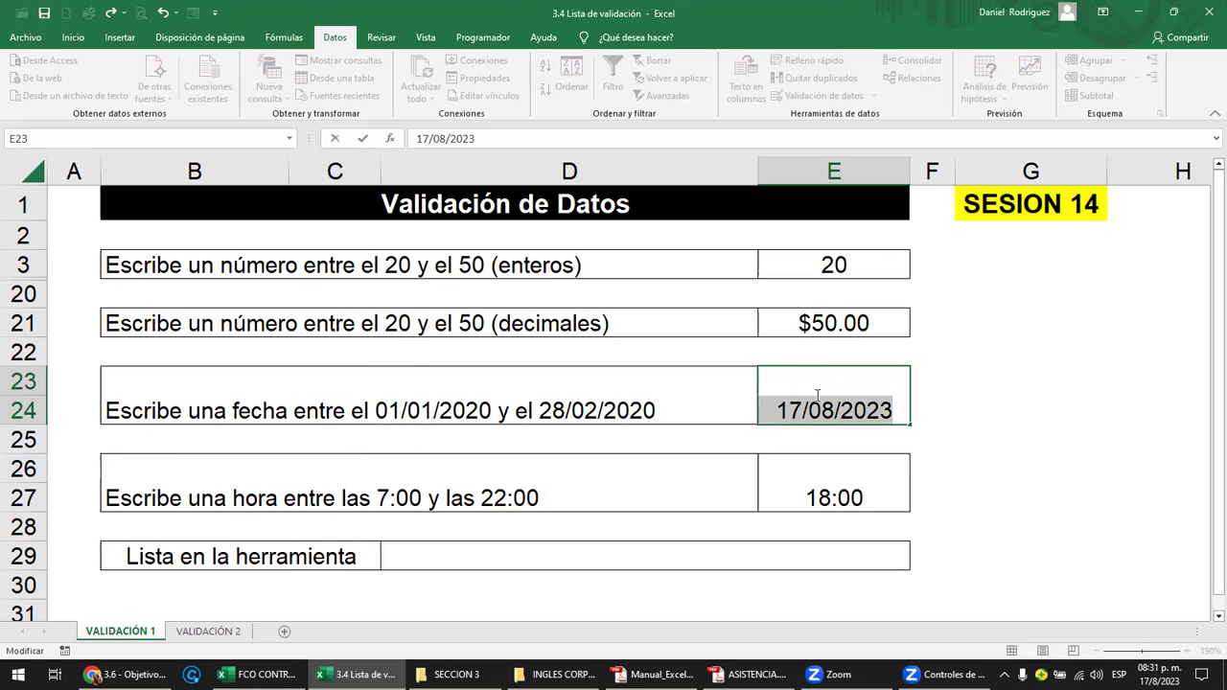
key("End")
key("BackSpace")
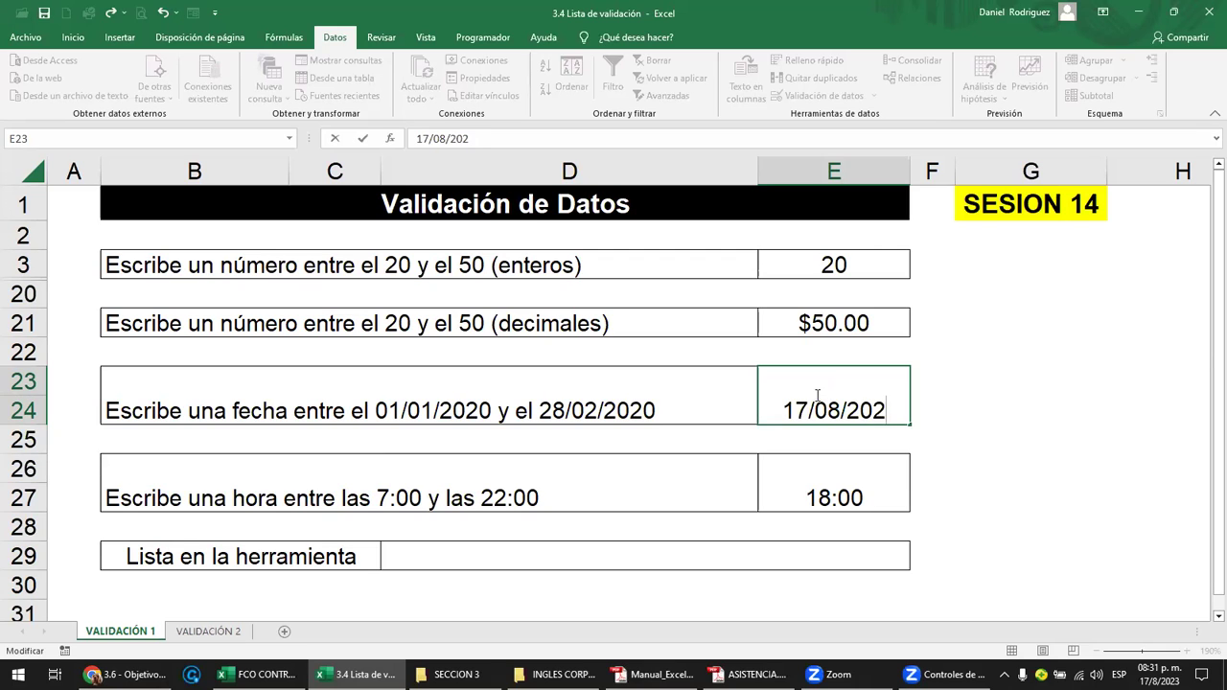
type("0")
key("Return")
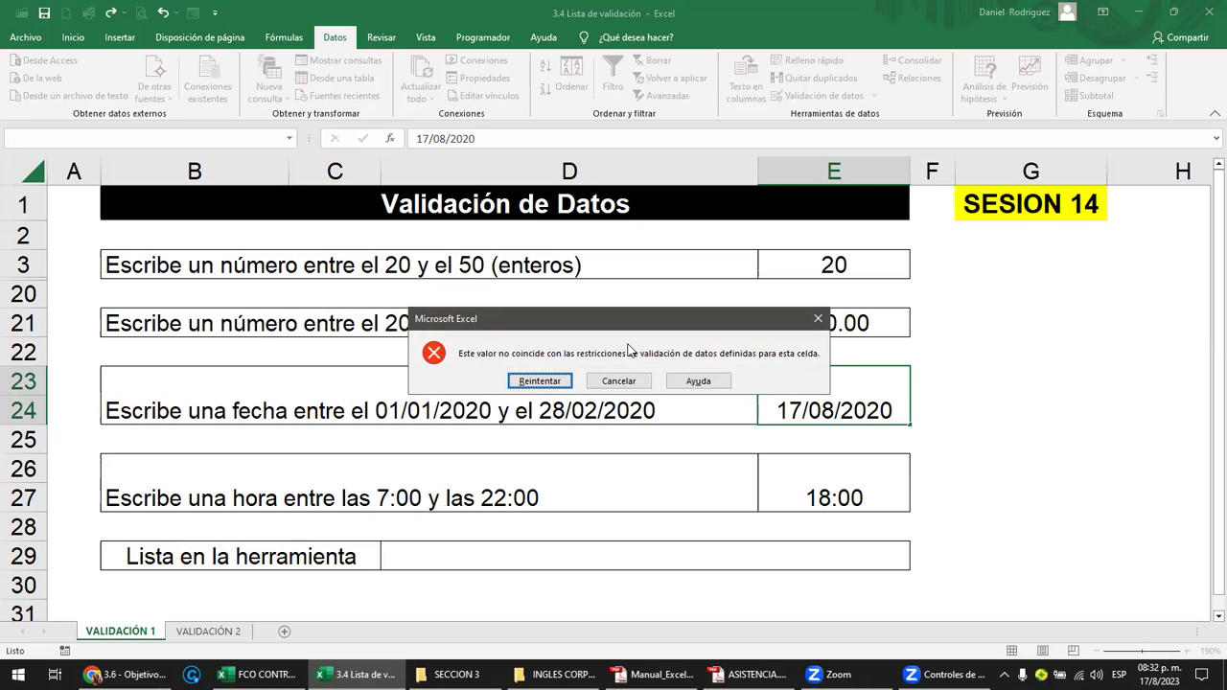
left_click(619, 381)
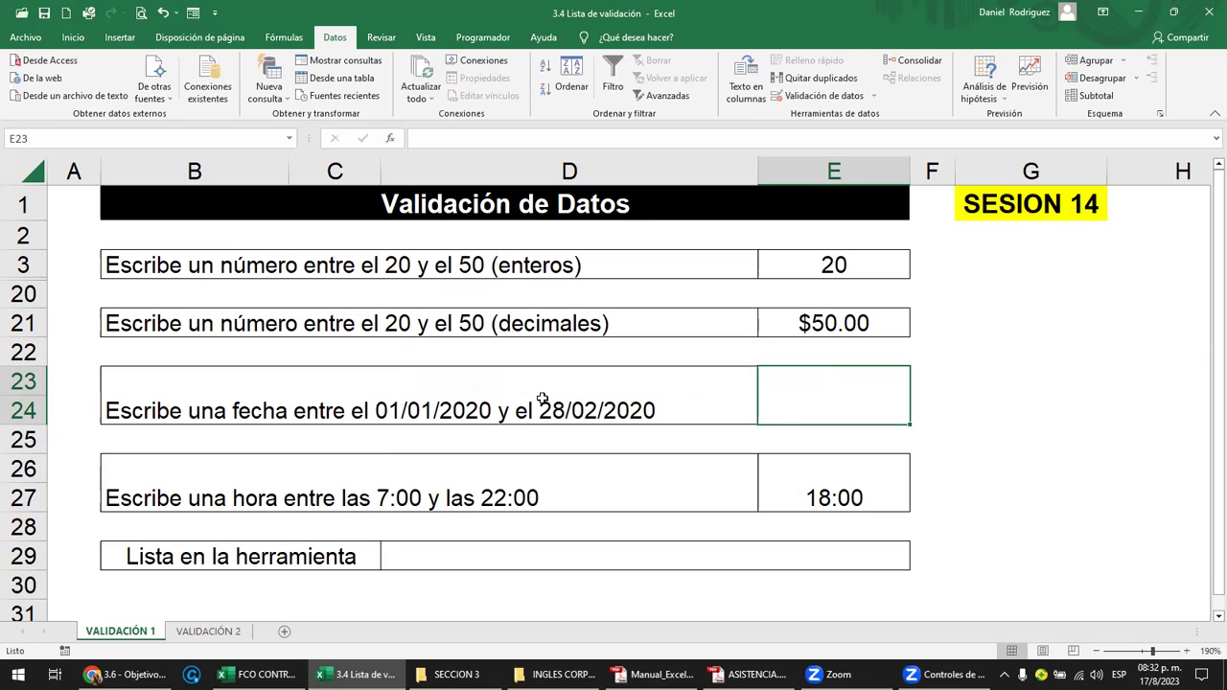
Step: Enter the label FECHA PEDIDO in cell G23 beside the date question
left_click(247, 396)
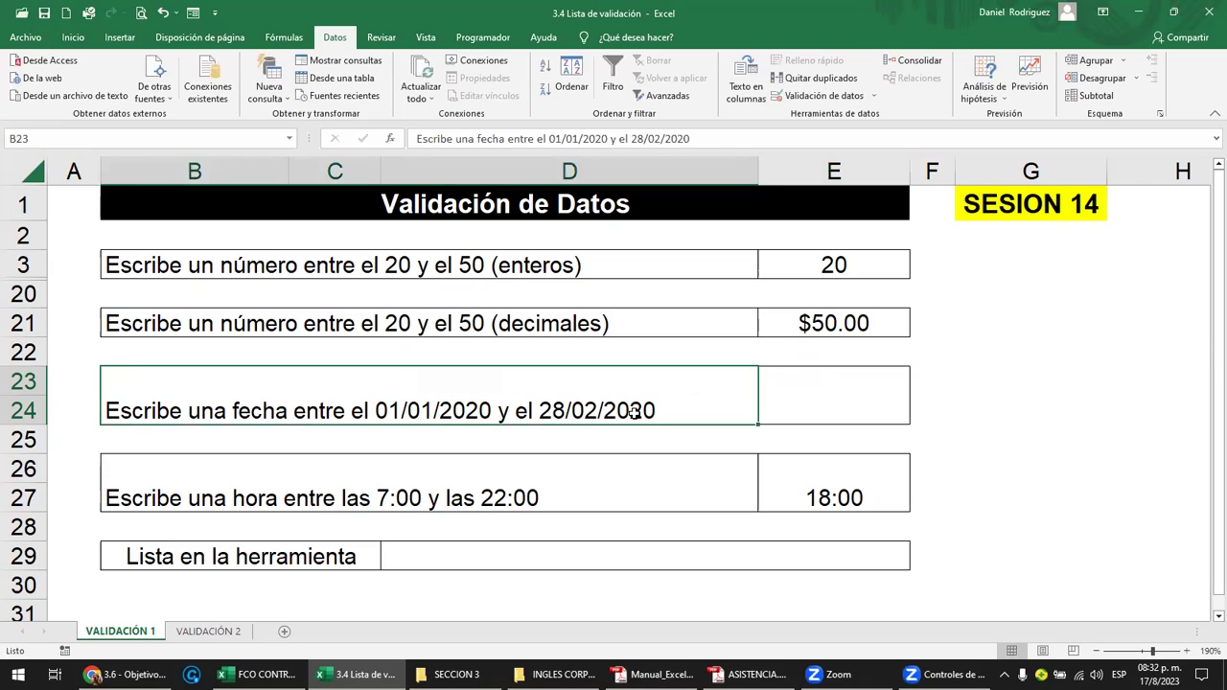
left_click(853, 405)
left_click(1002, 400)
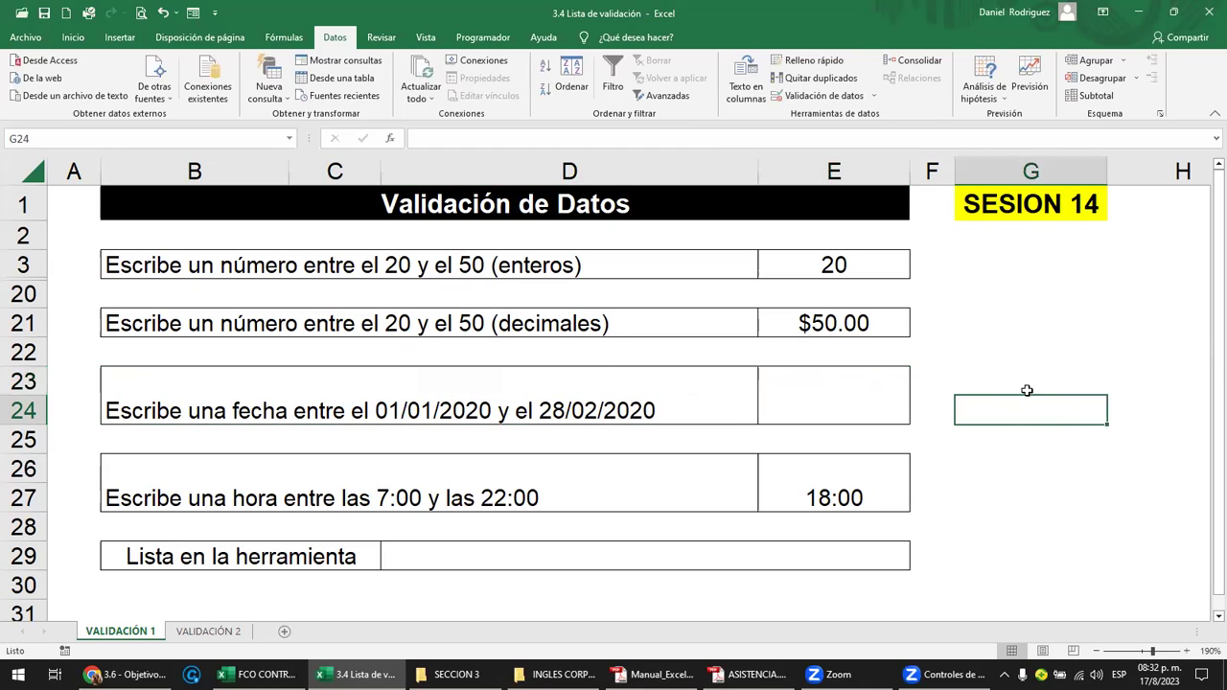
left_click(1018, 370)
type("FECHA P")
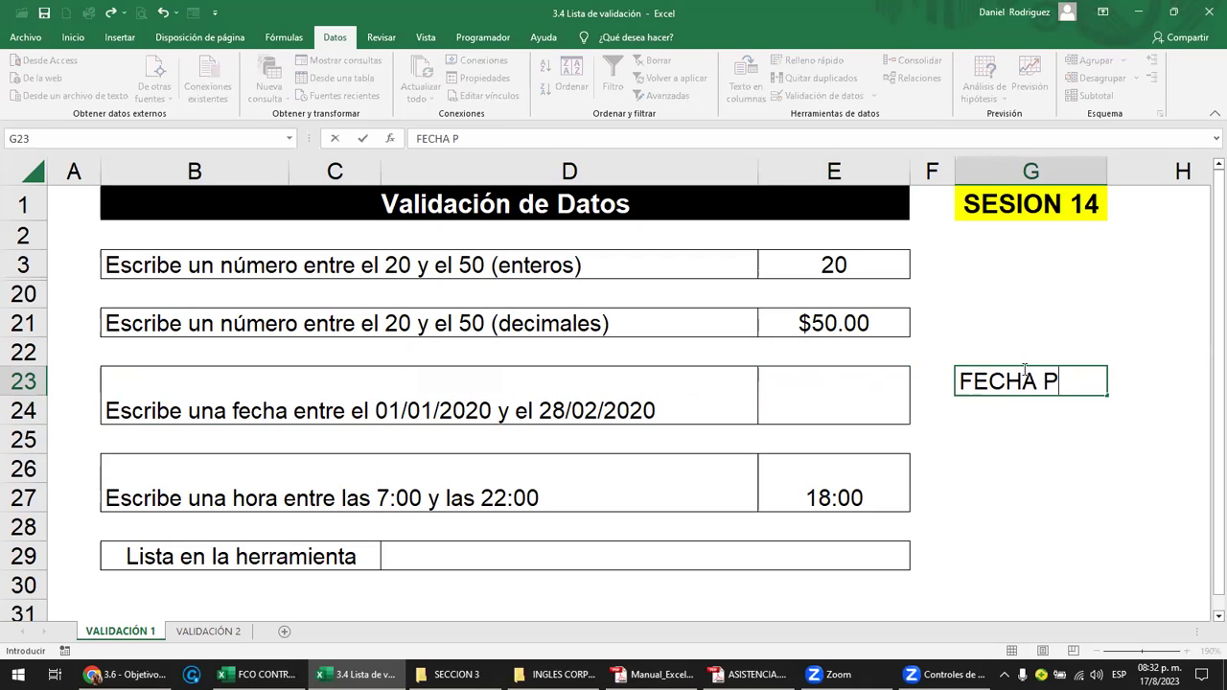
type("EDIDO")
key("Return")
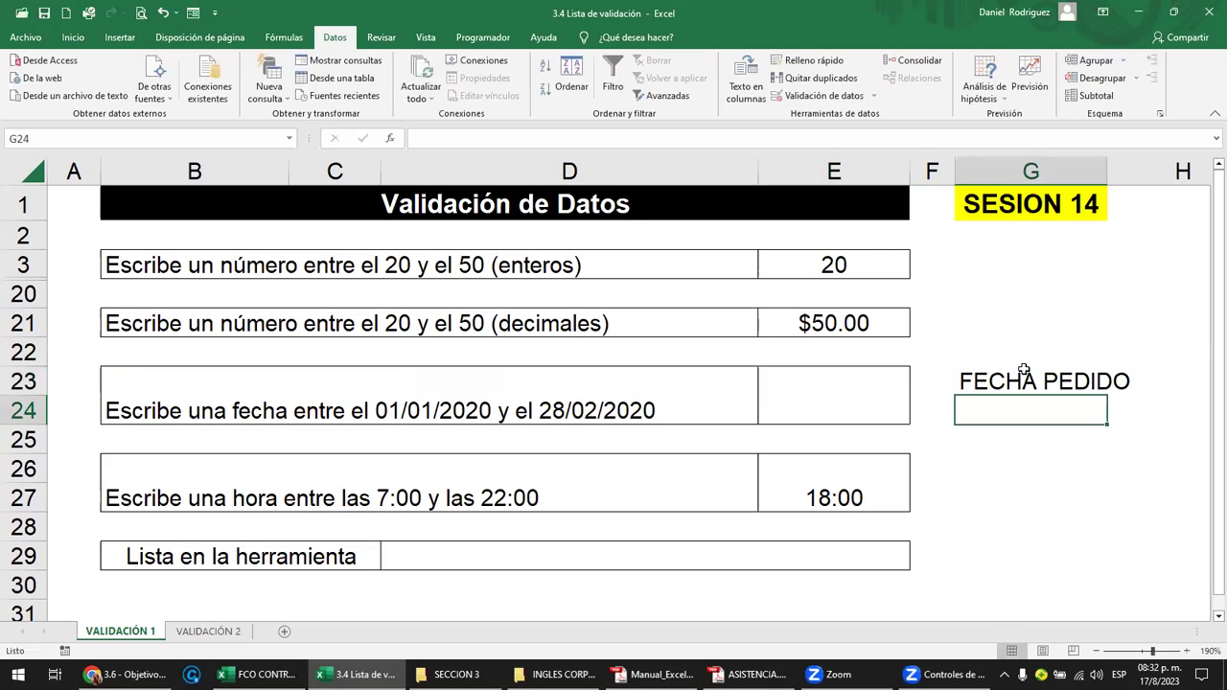
Step: Adjust the selection around the FECHA PEDIDO label, then return to date cell E23
key("Down")
key("Up")
key("shift+Down")
key("shift+Down")
key("shift+Down")
left_click(1024, 372)
key("shift+Down")
key("shift+Up")
key("Down")
key("shift+Down")
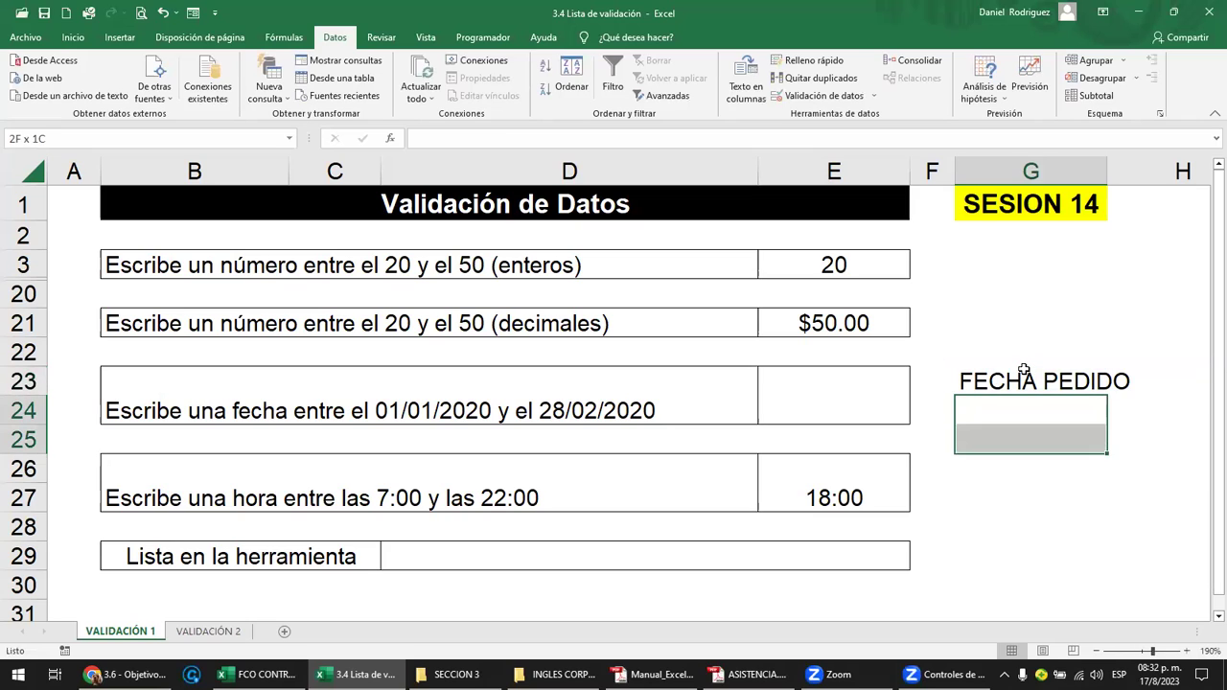
key("shift+Down")
key("shift+Down")
left_click(1002, 383)
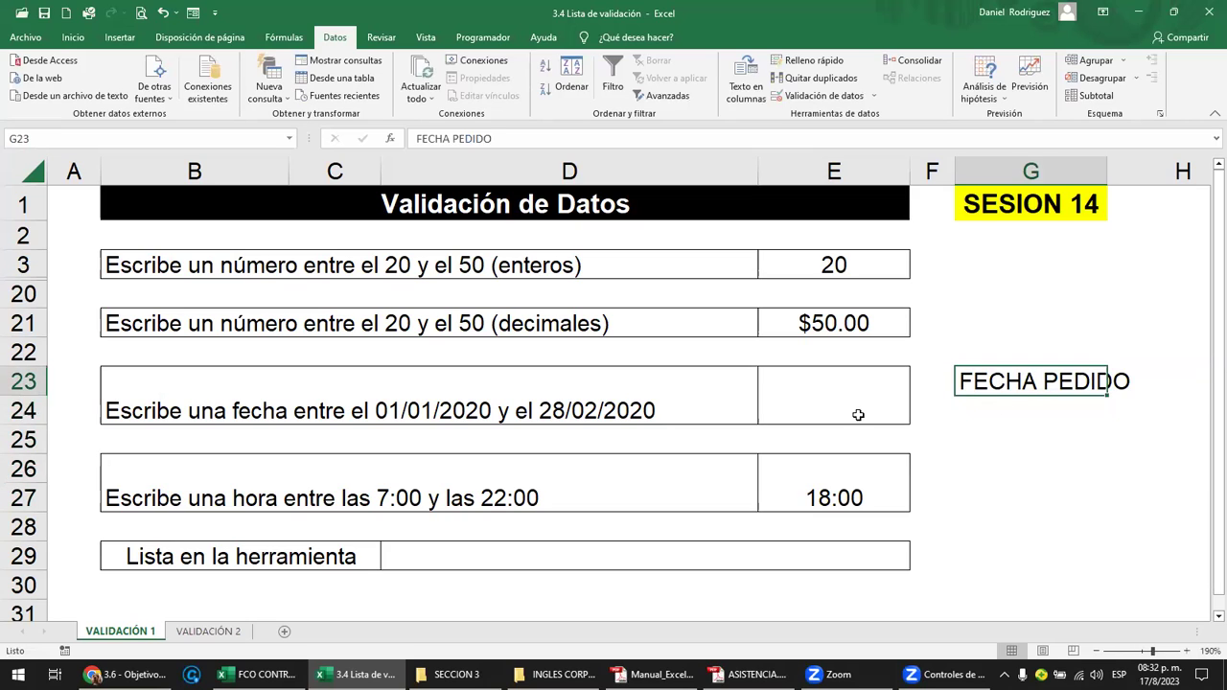
left_click(834, 406)
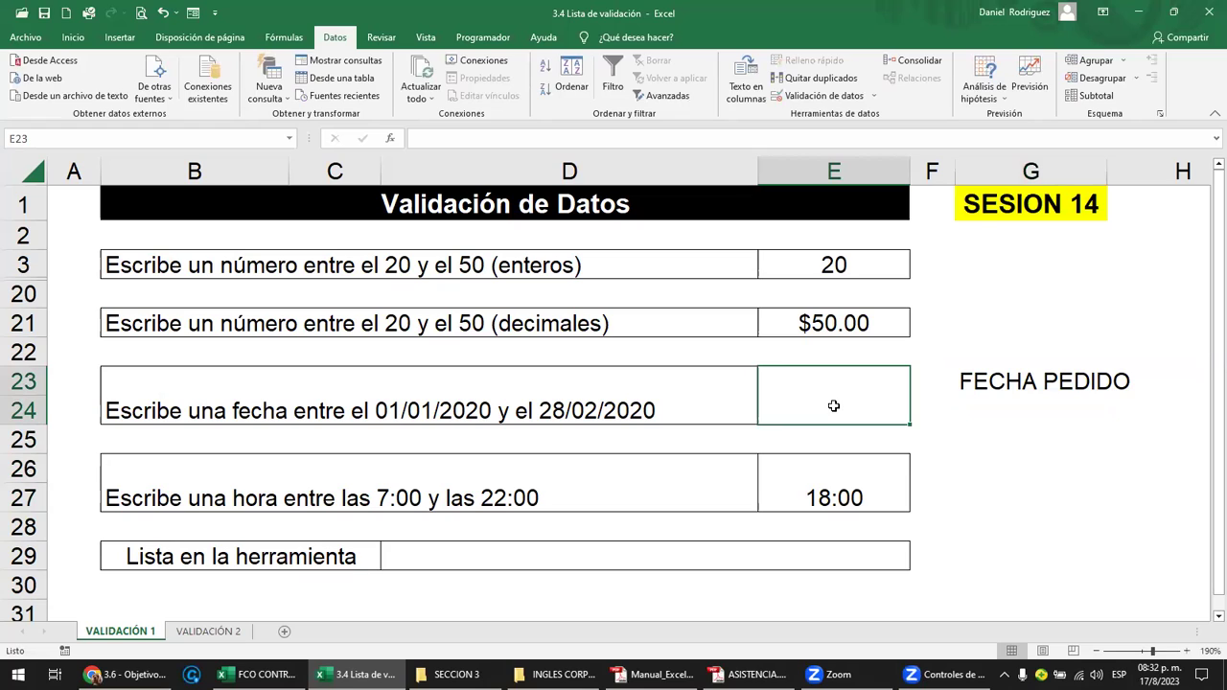
Step: Enter 01/01/2020 in E23, then edit the day so it reads 11/1/2020
type("01/01/2020")
key("Return")
left_click(834, 407)
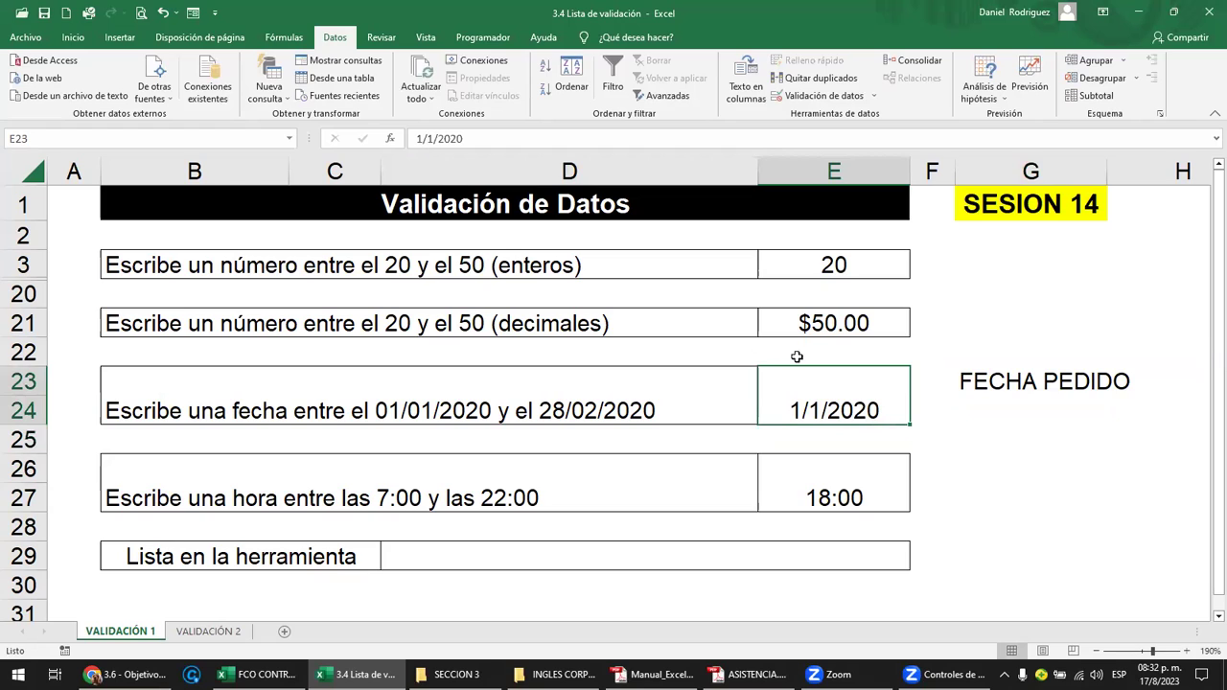
double_click(802, 411)
key("Left")
type("1")
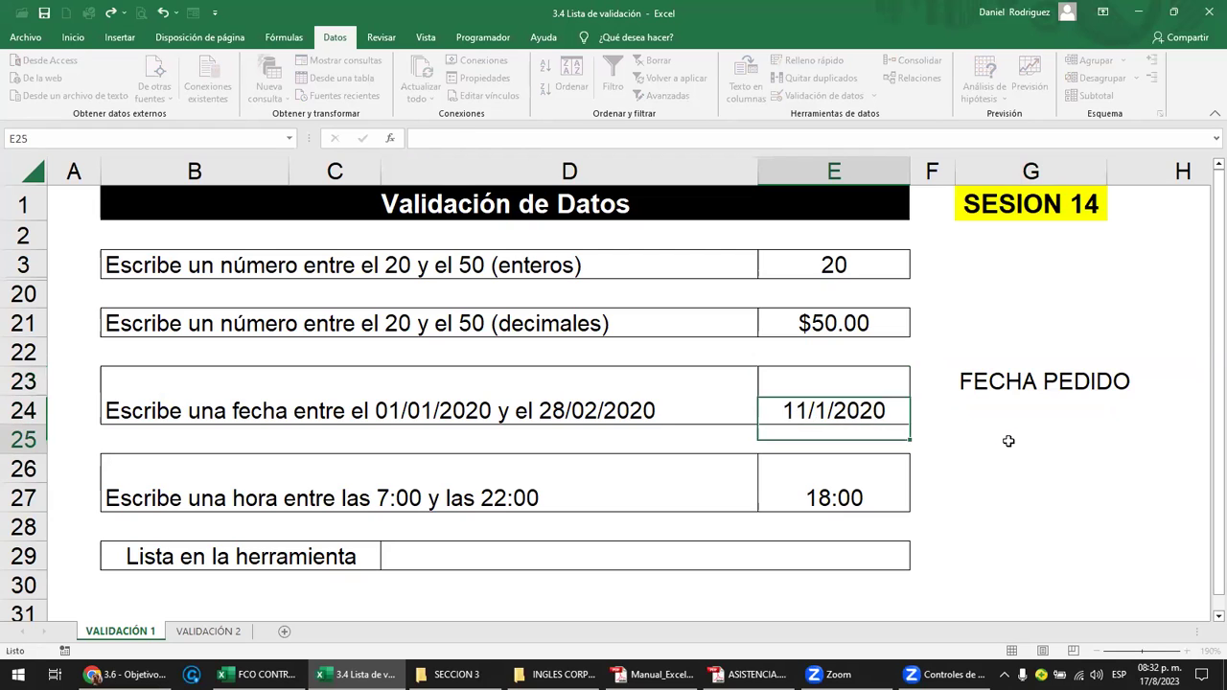
key("ctrl+Return")
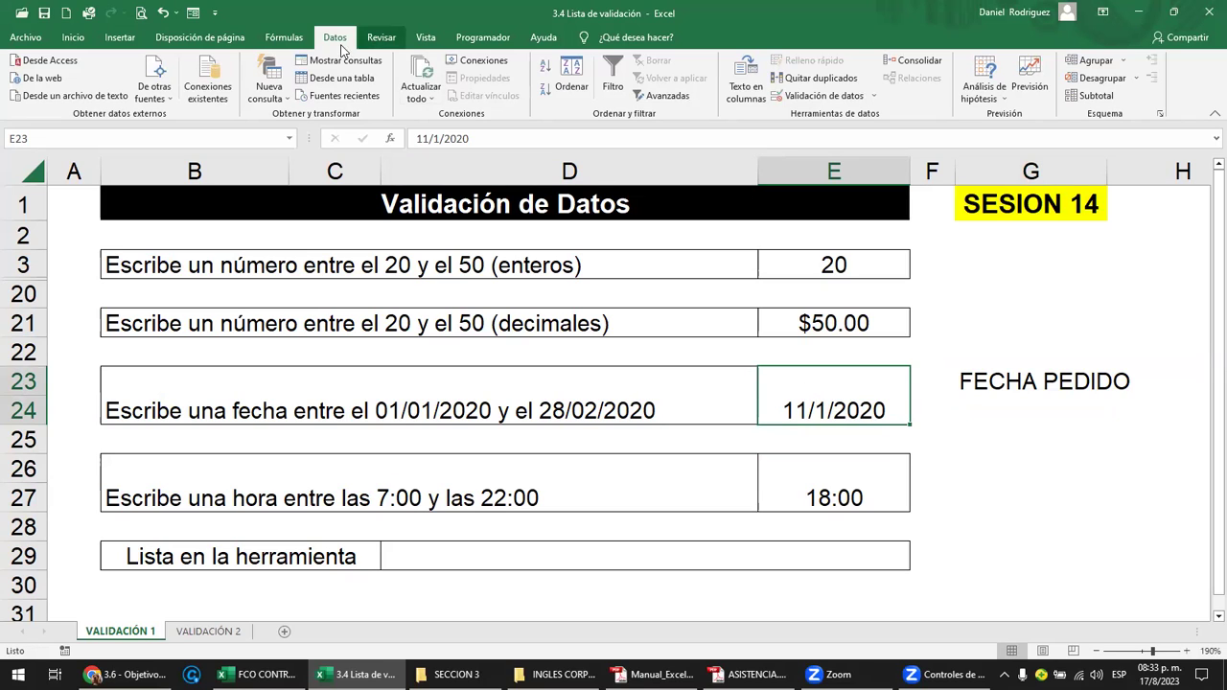
left_click(77, 38)
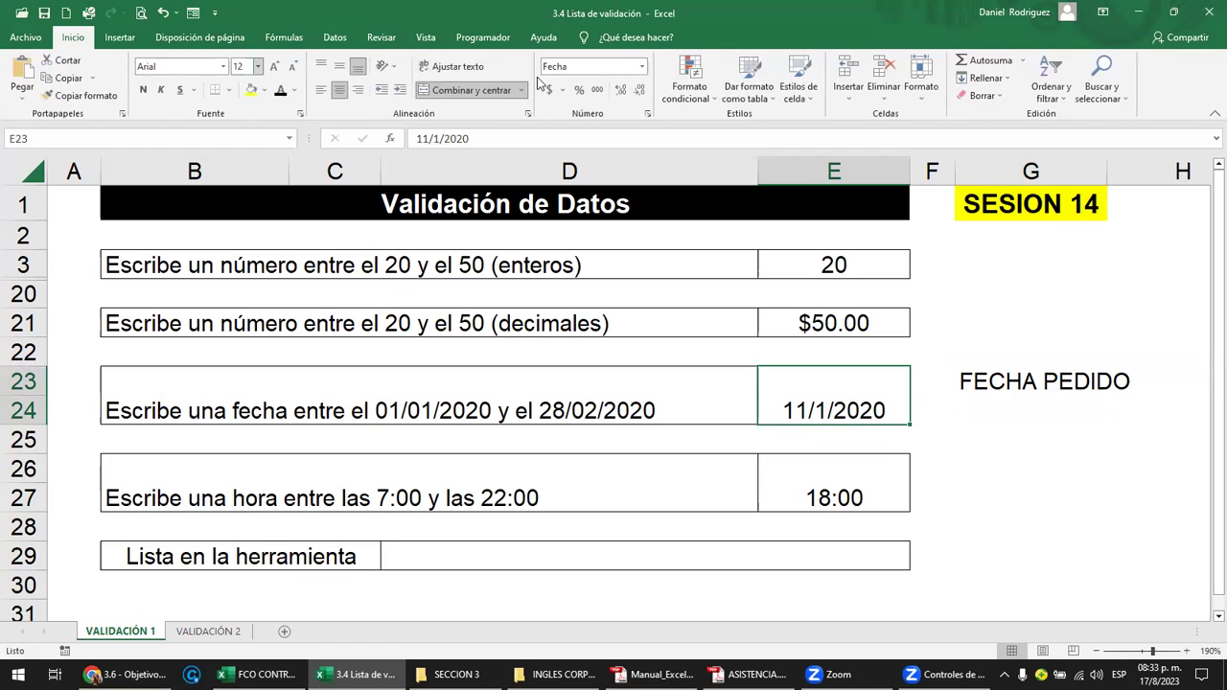
left_click(641, 67)
left_click(647, 265)
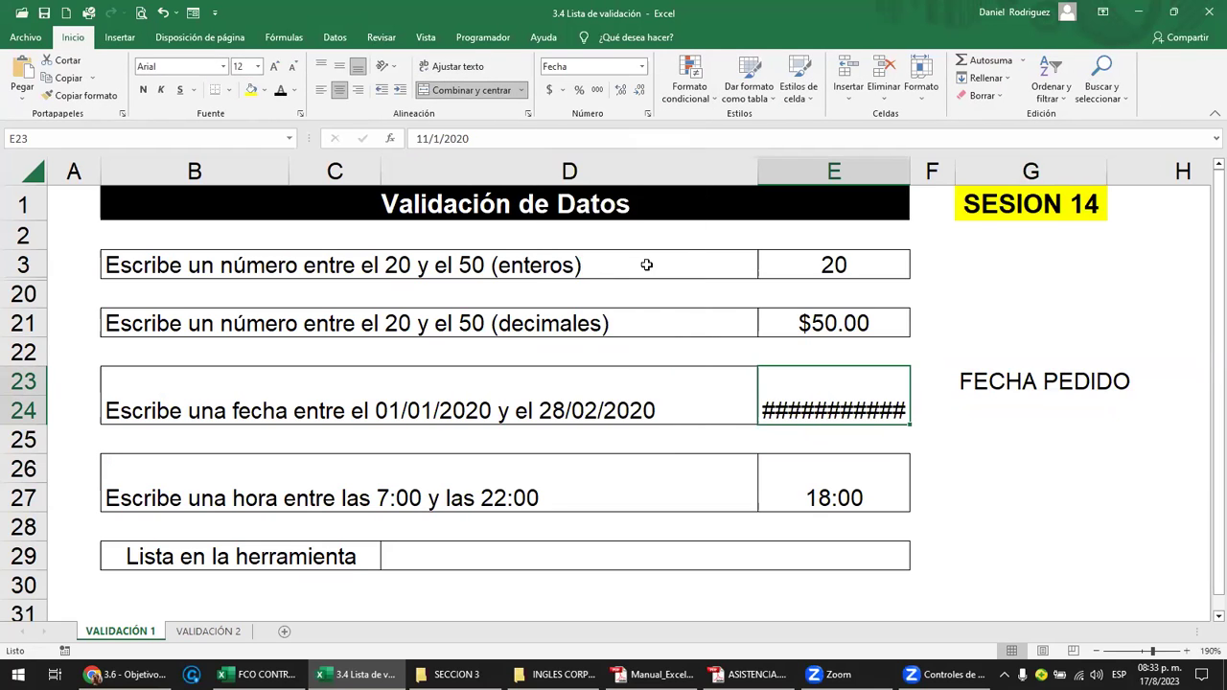
left_click_drag(910, 174, 1026, 175)
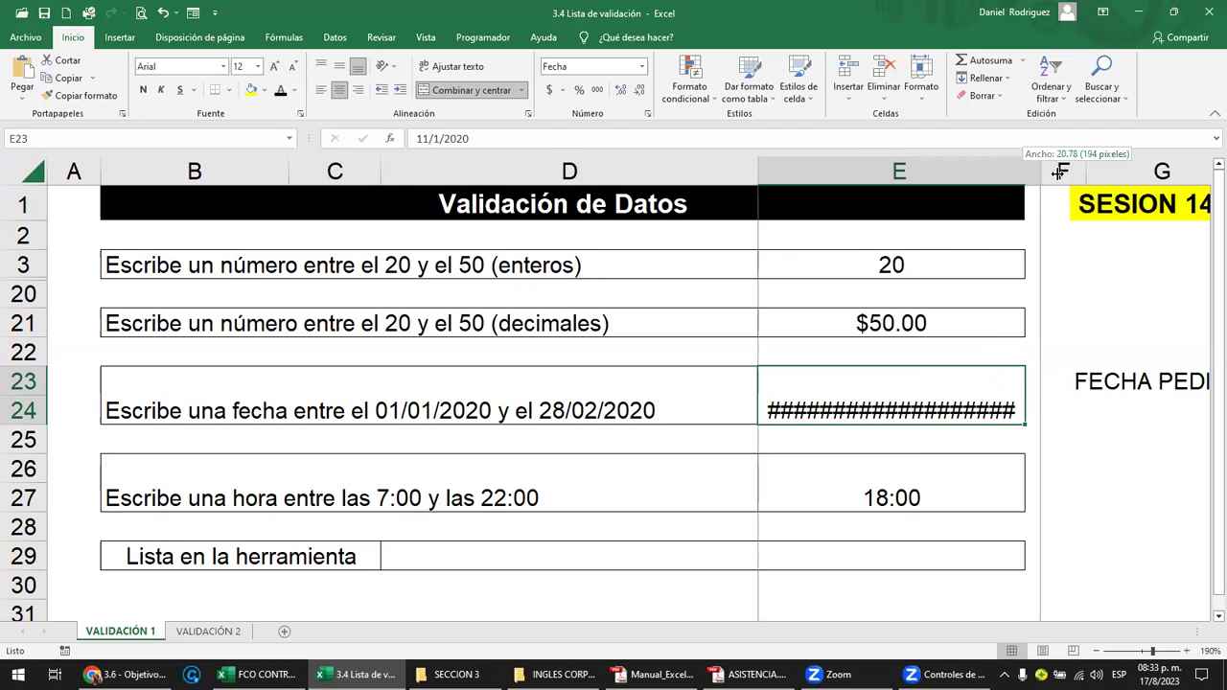
left_click_drag(1026, 175, 1079, 176)
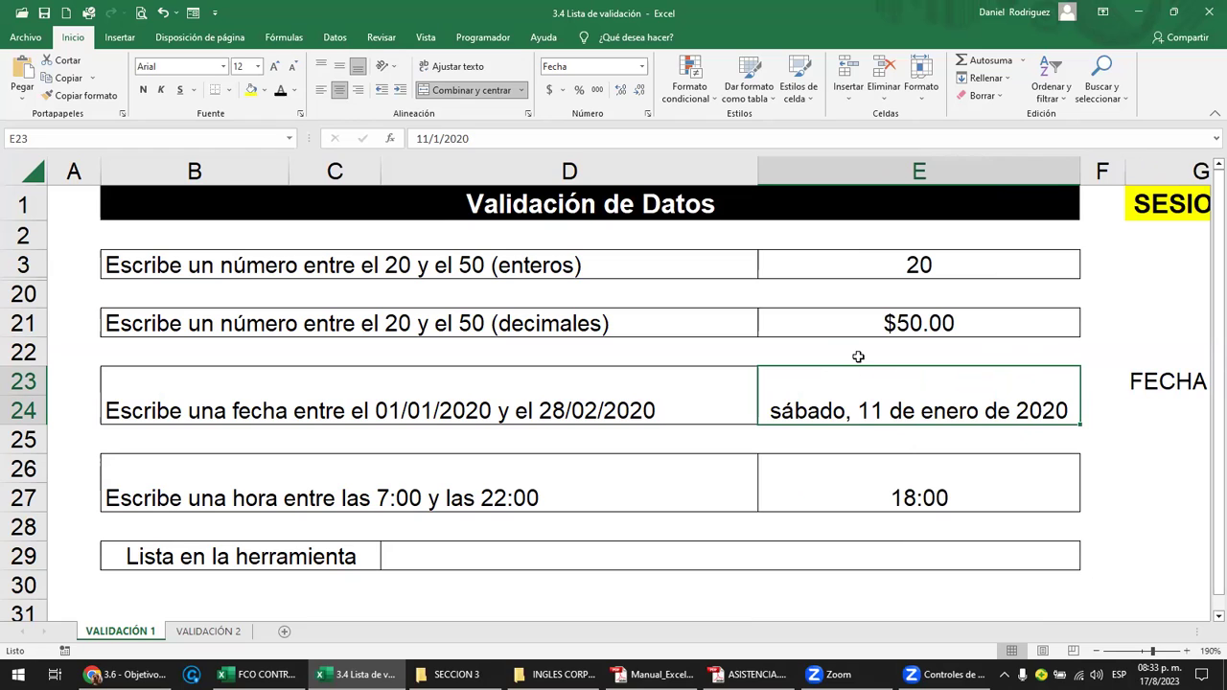
key("ctrl+z")
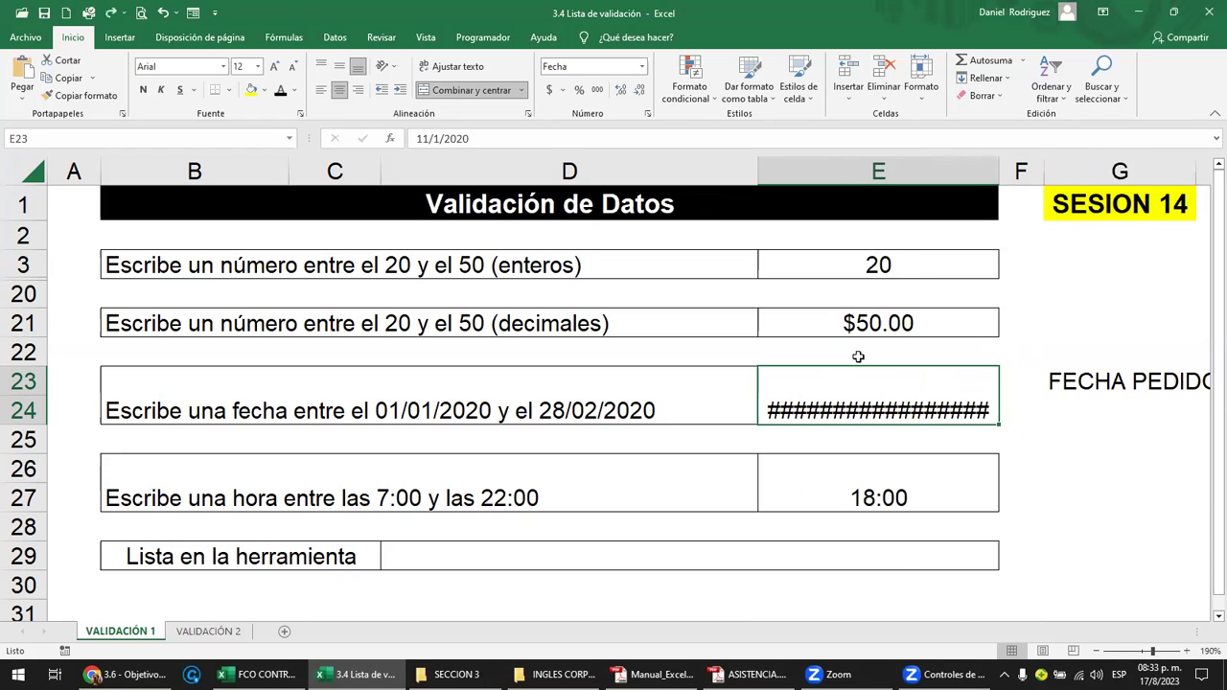
key("ctrl+z")
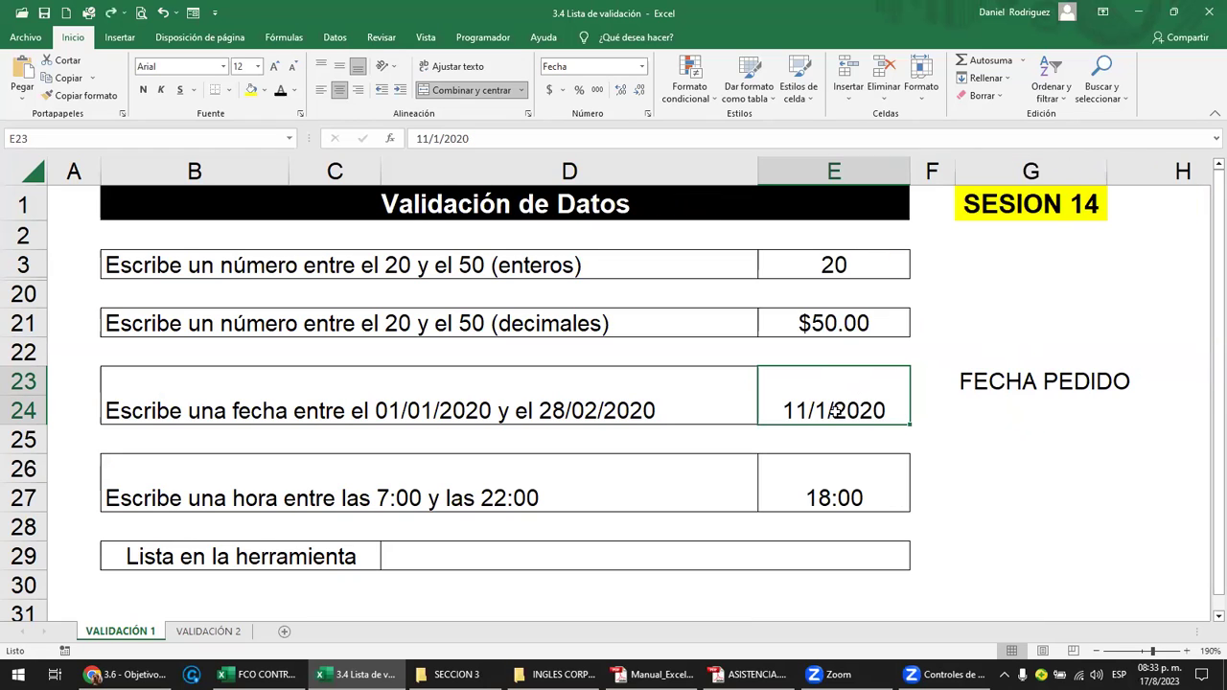
double_click(783, 410)
type("28/02/2020")
Step: Confirm the date 28/2/2020 in E23
key("Delete")
key("Delete")
key("Delete")
key("Delete")
key("Return")
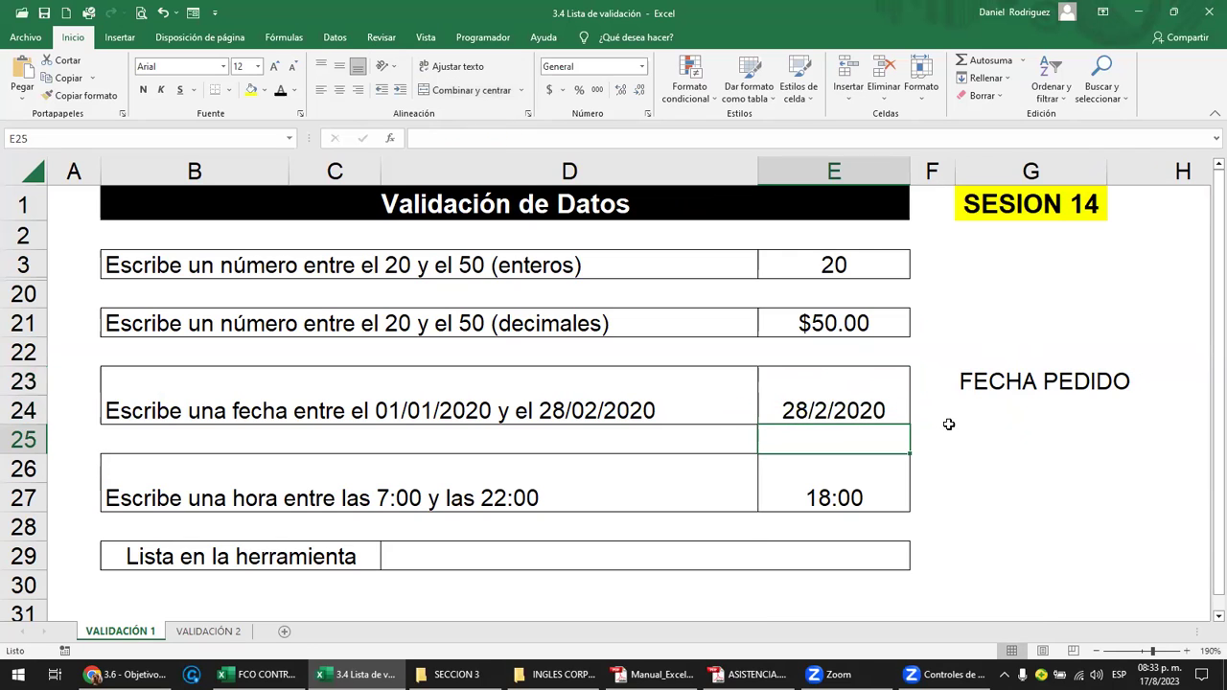
key("Up")
key("F2")
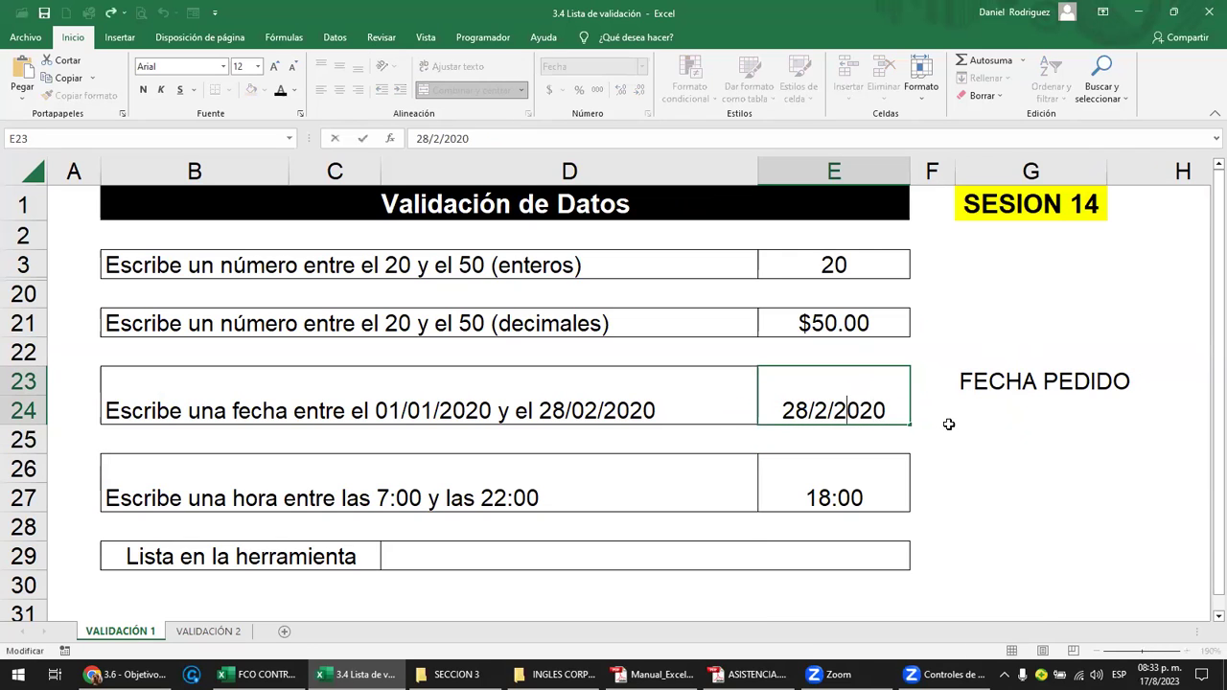
key("Return")
key("Up")
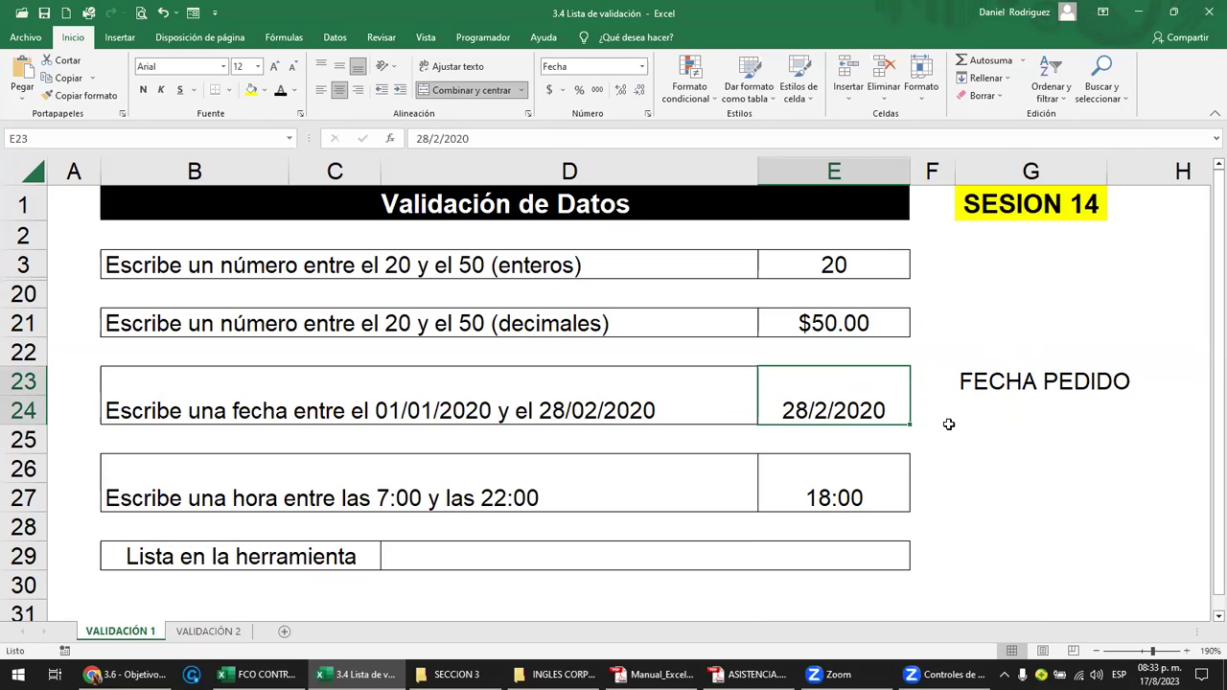
Step: Change E23 to 29/2/2020 and have the date rule reject it, then retry
key("F2")
key("Left")
key("Left")
key("Left")
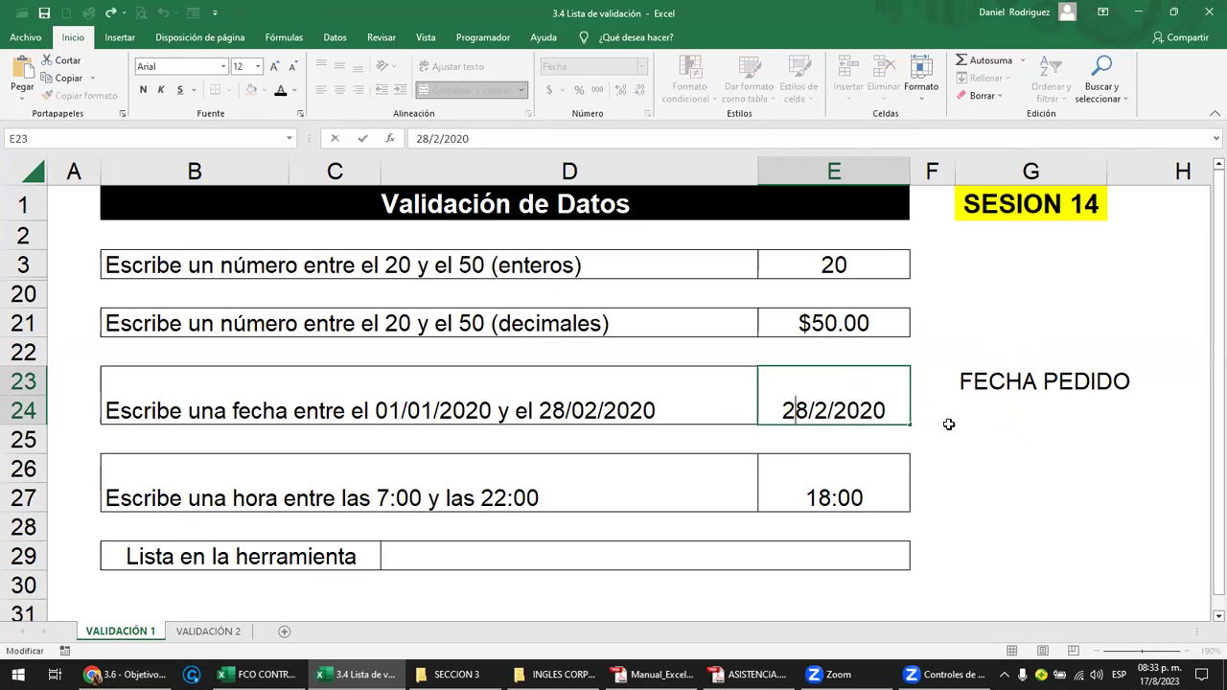
type("9")
key("Delete")
key("Return")
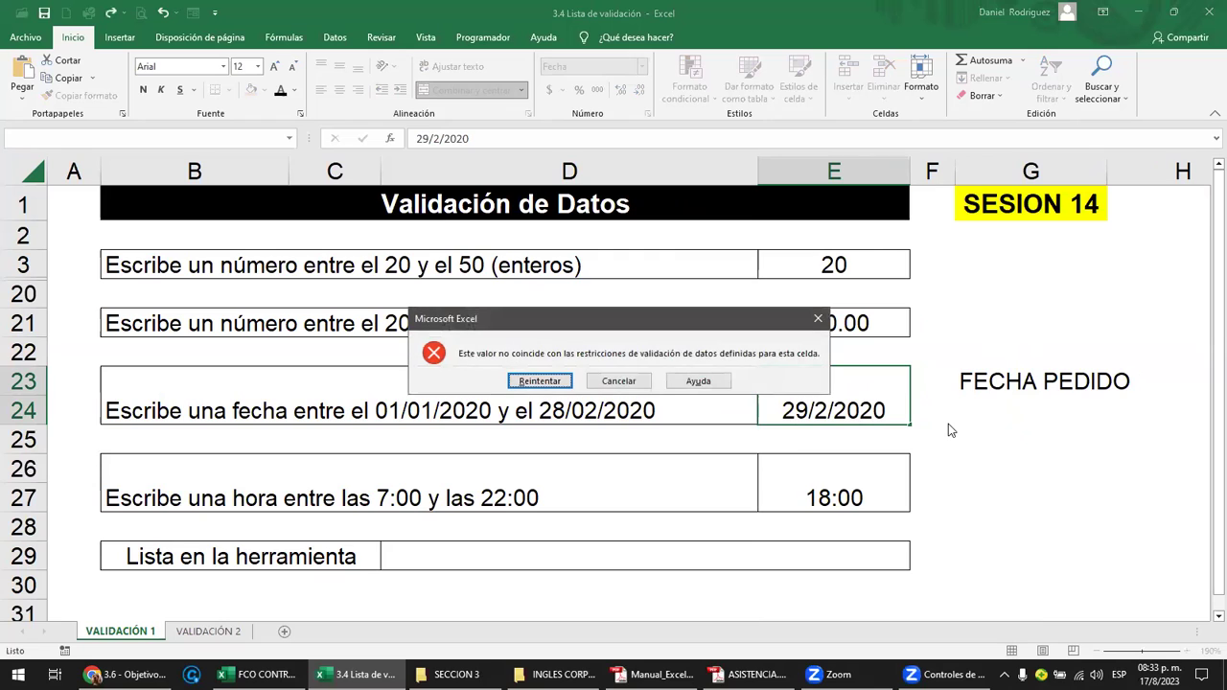
key("Return")
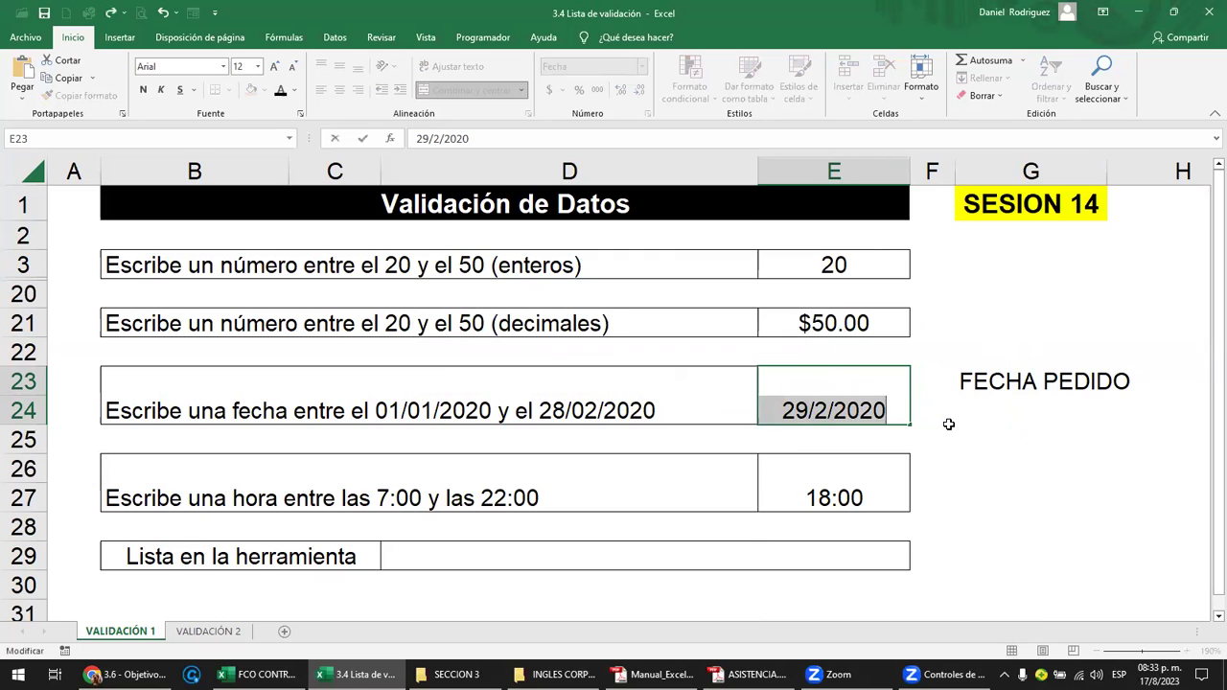
Step: Correct the rejected entry back to 28/2/2020 and commit it
double_click(876, 414)
left_click(846, 422)
double_click(845, 417)
left_click(842, 422)
key("Left")
key("Left")
key("Left")
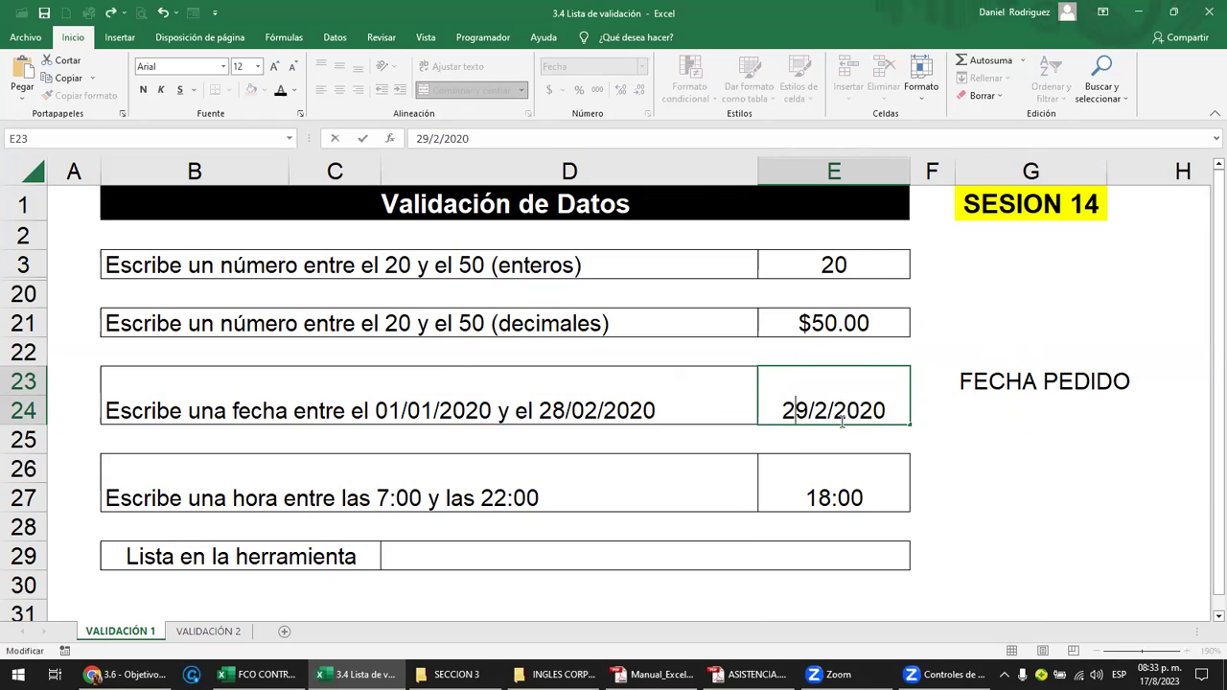
type("8")
key("Delete")
key("Return")
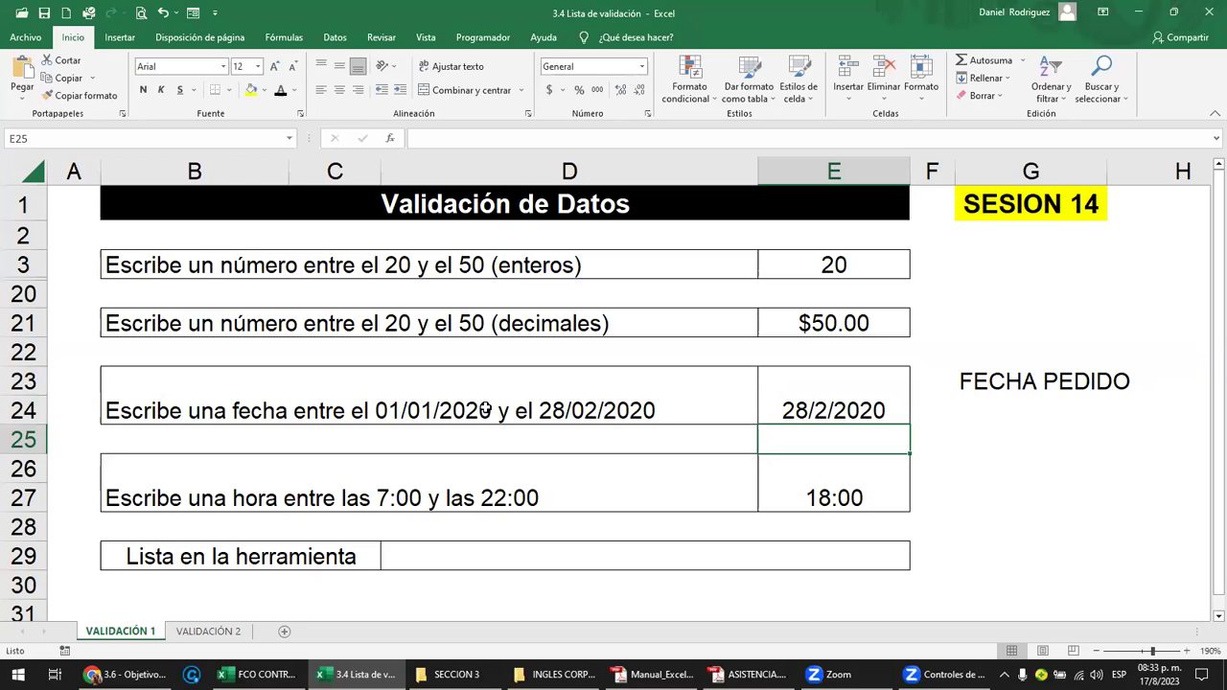
left_click(281, 487)
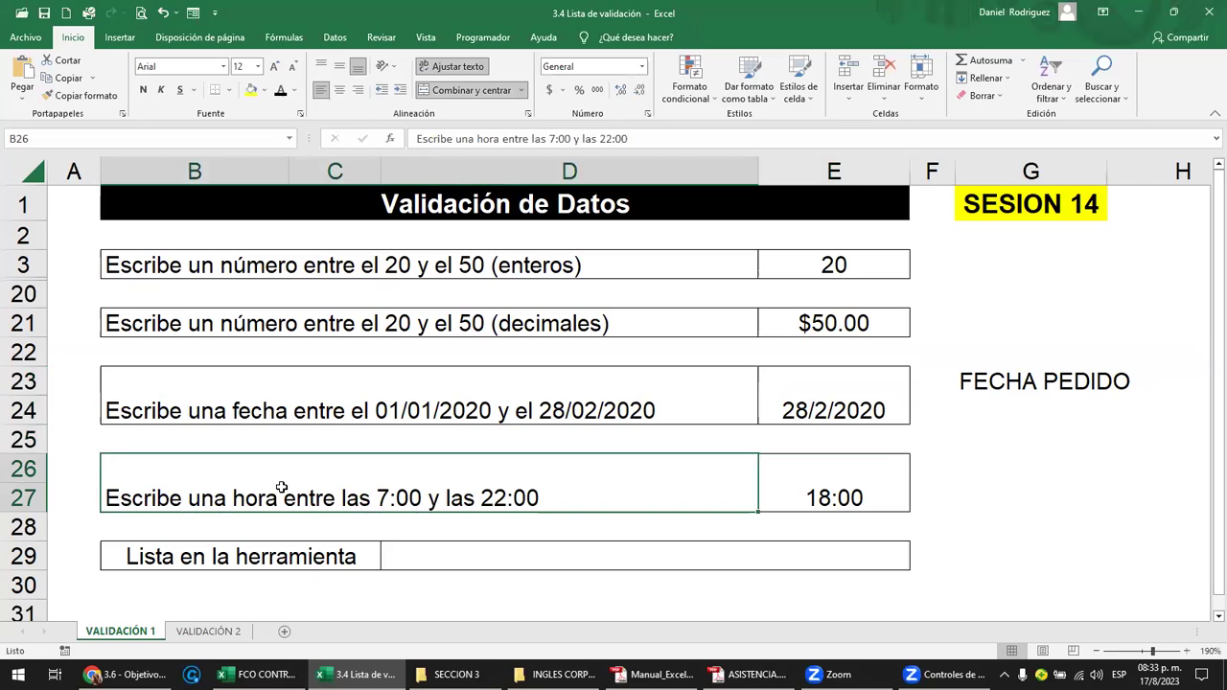
left_click(804, 482)
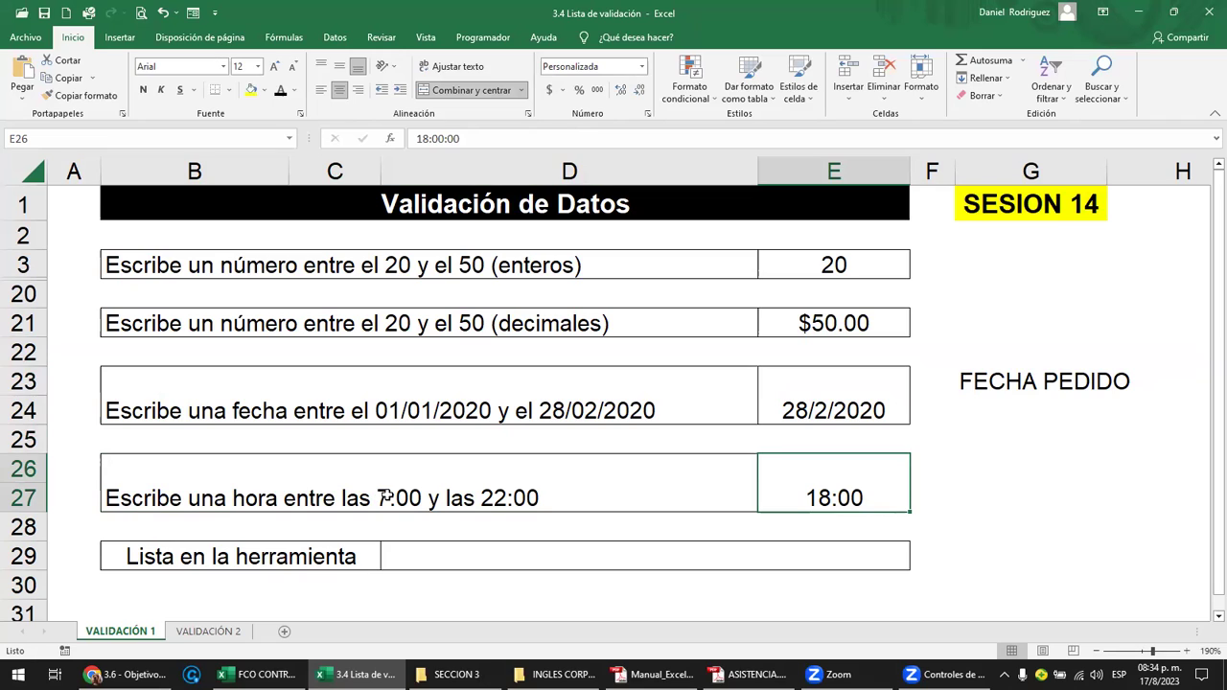
left_click(386, 495)
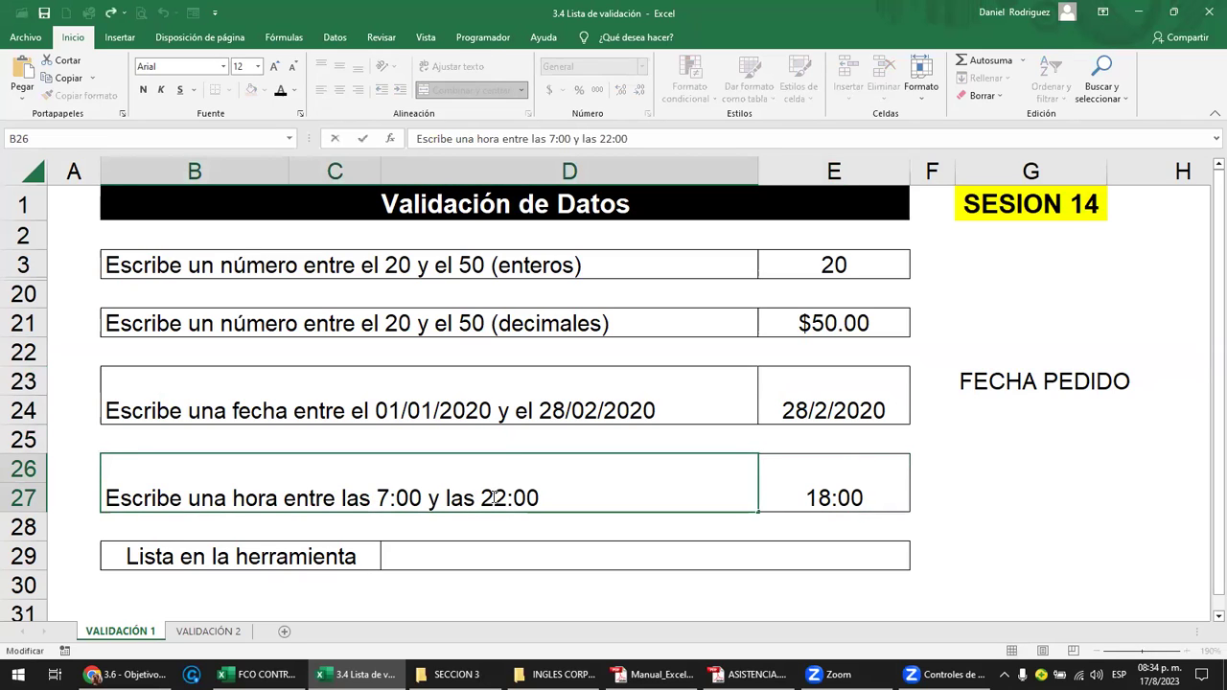
left_click(825, 492)
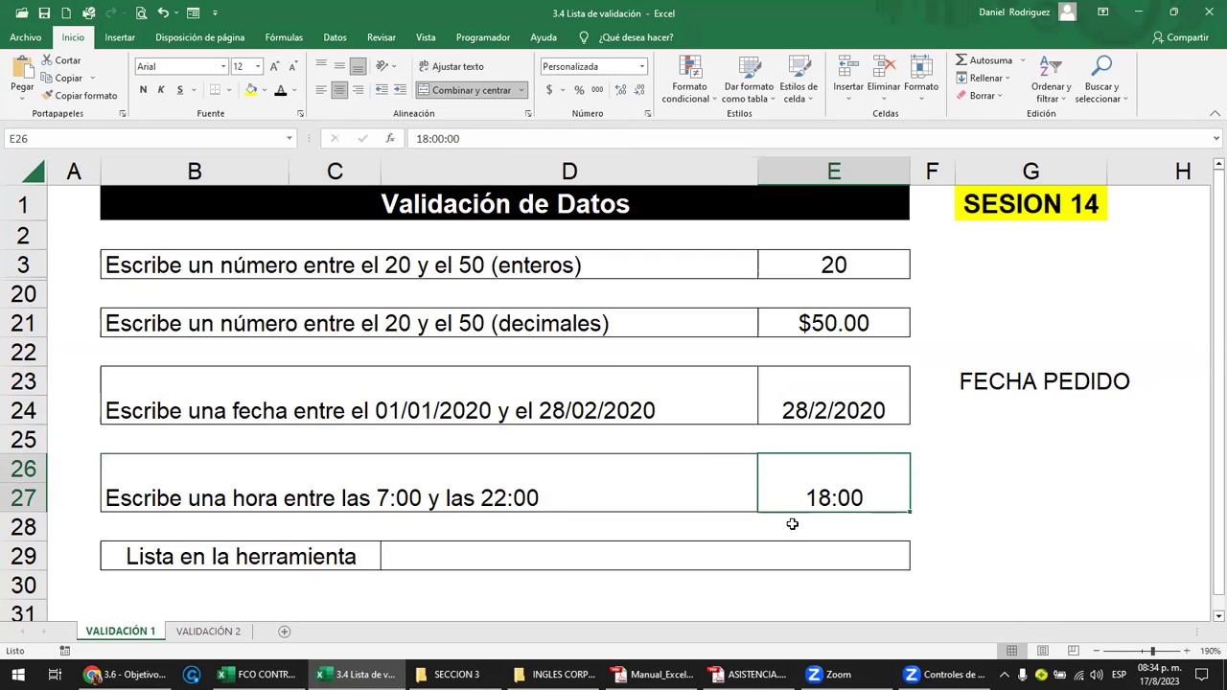
Step: Clear the 18:00 time from E26 and set its validation to allow Hora
key("Delete")
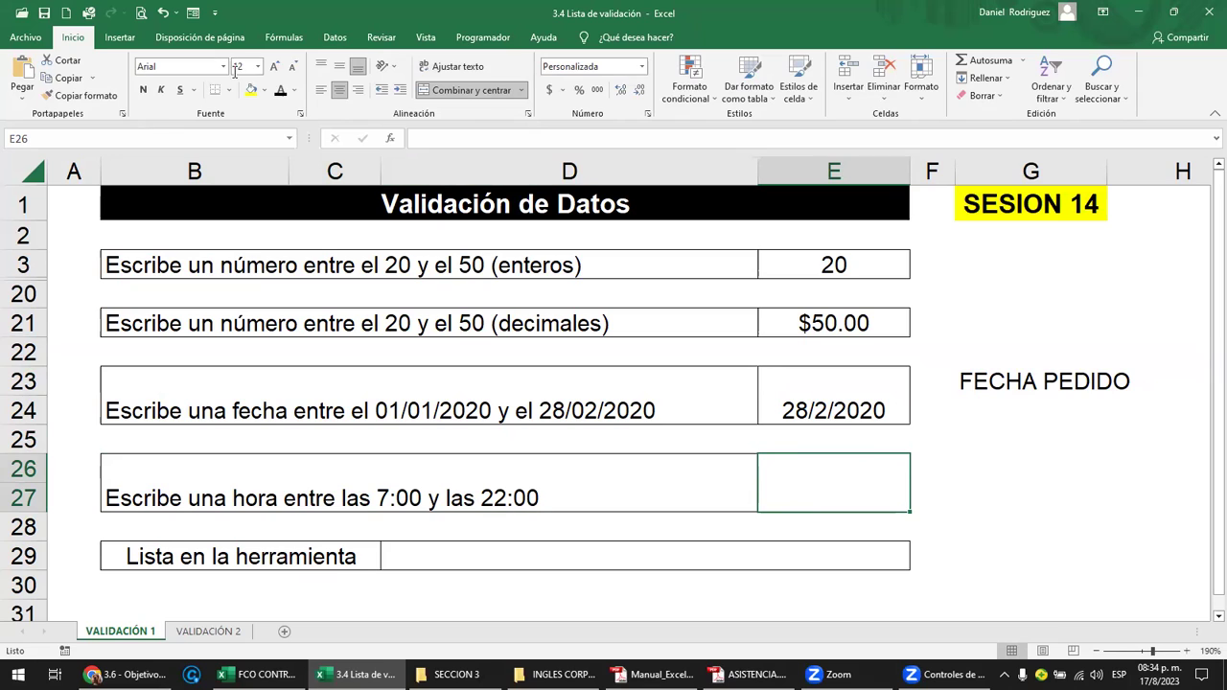
left_click(332, 39)
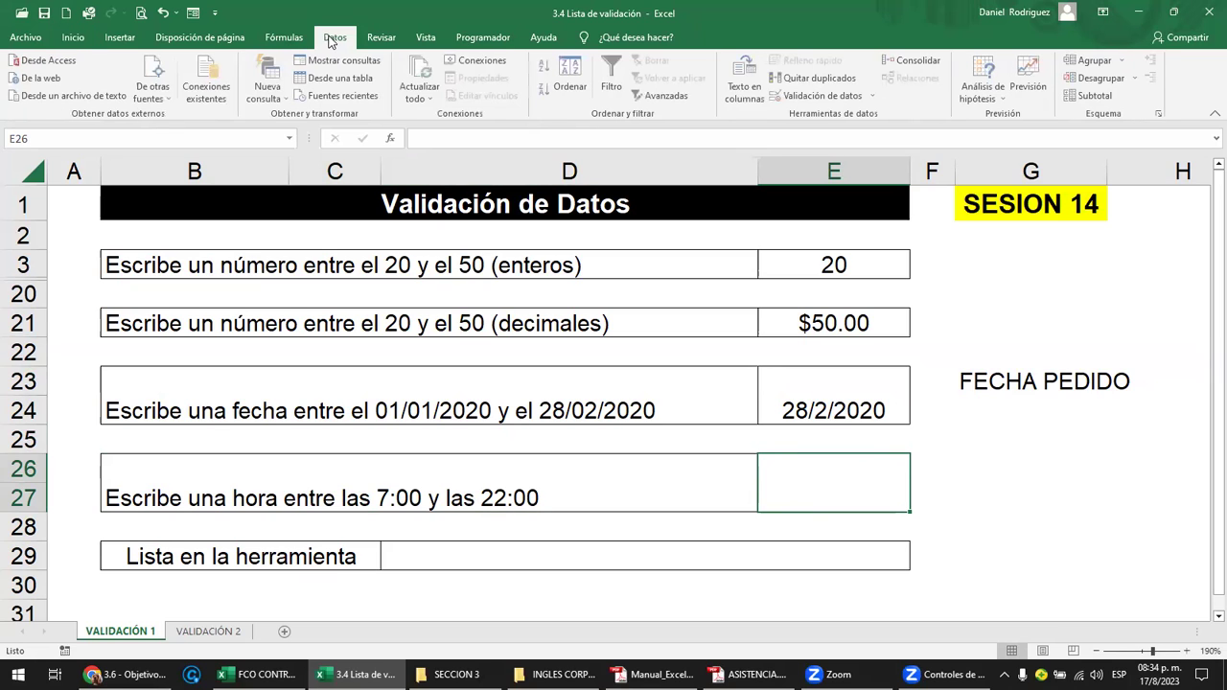
left_click(872, 97)
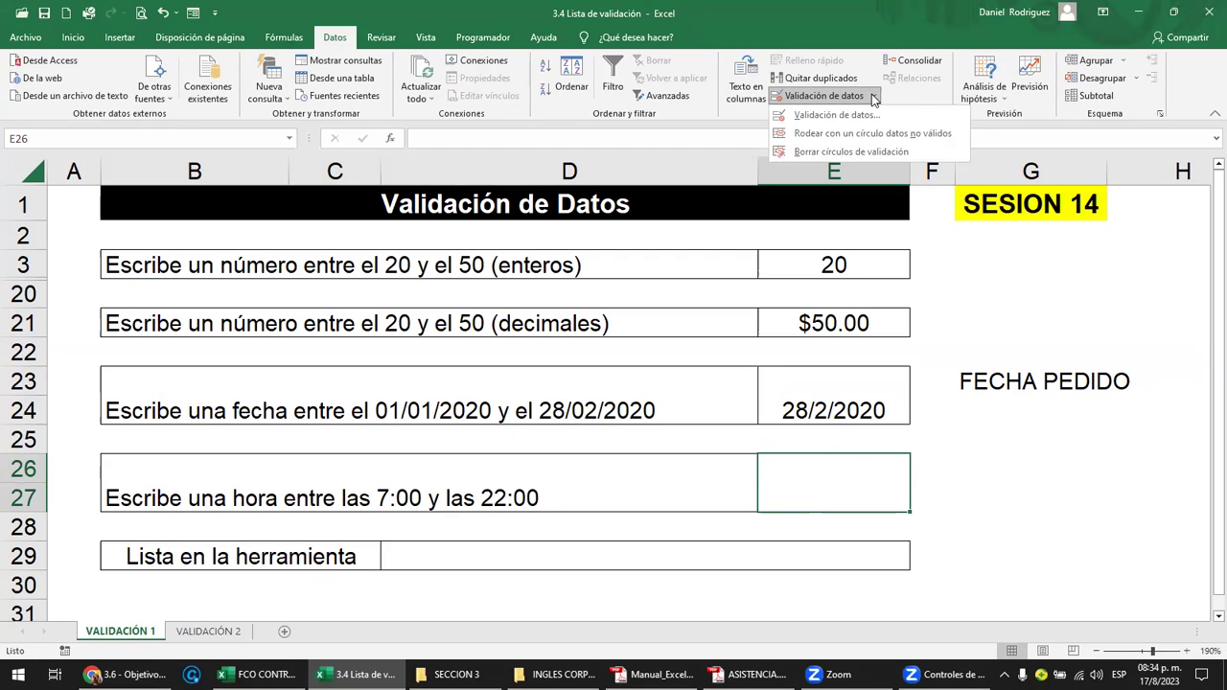
left_click(827, 115)
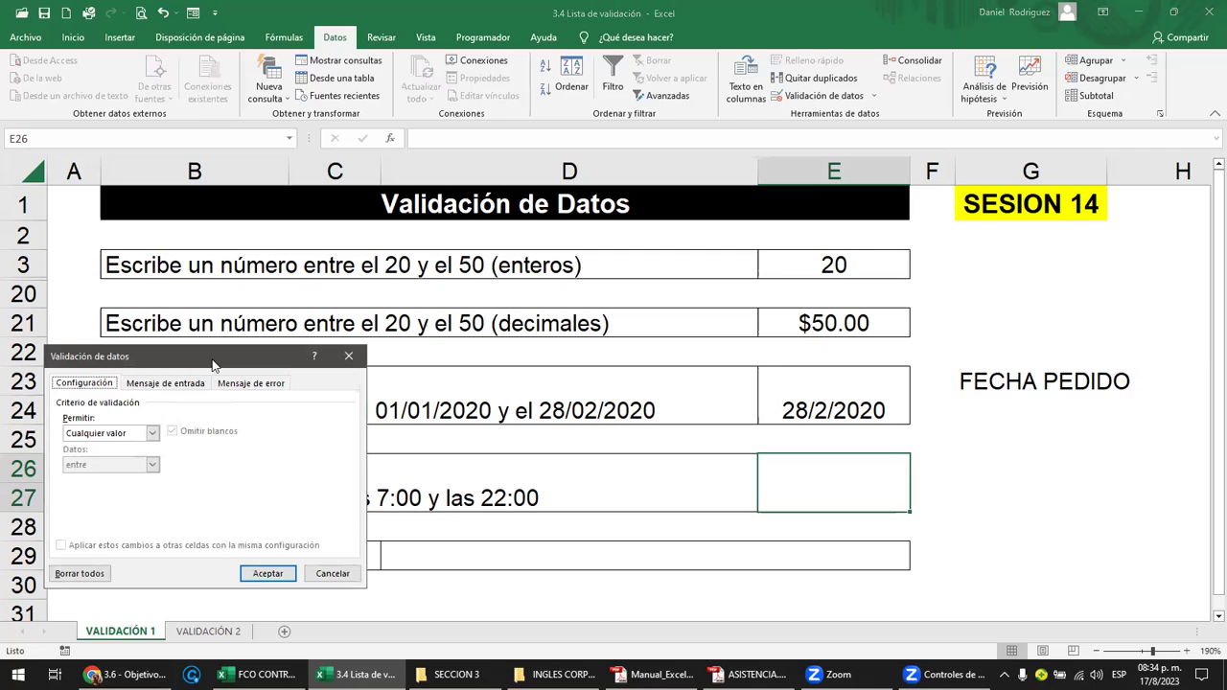
left_click_drag(212, 362, 577, 216)
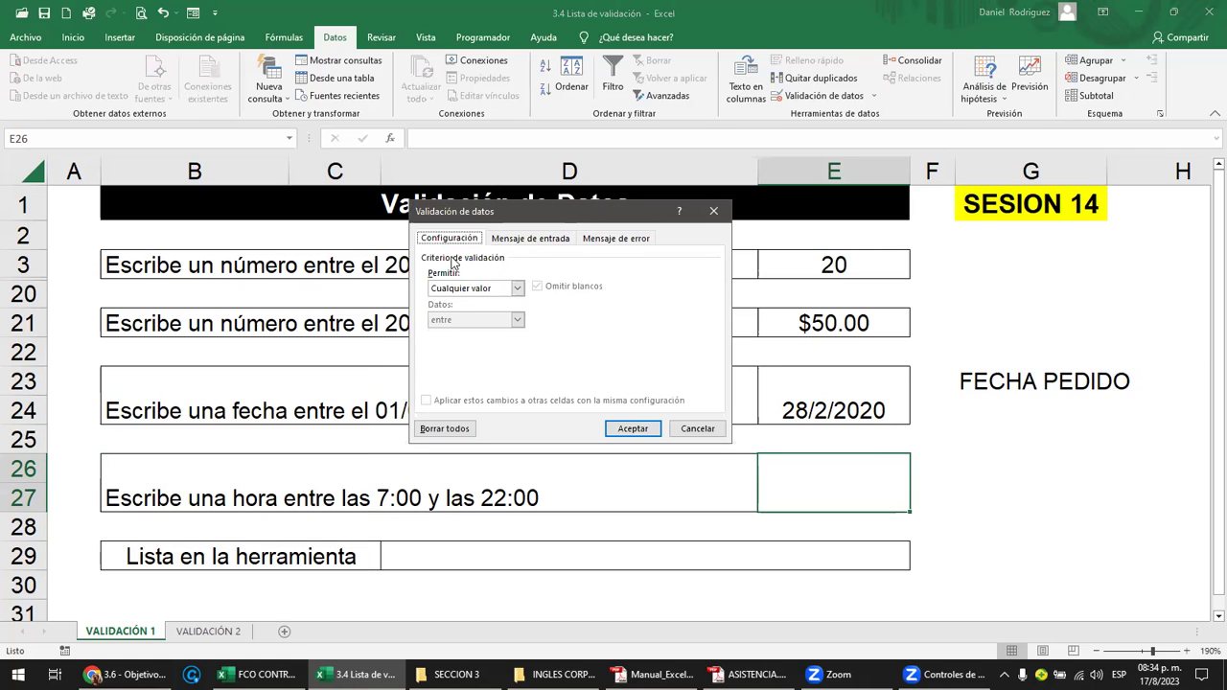
left_click(457, 291)
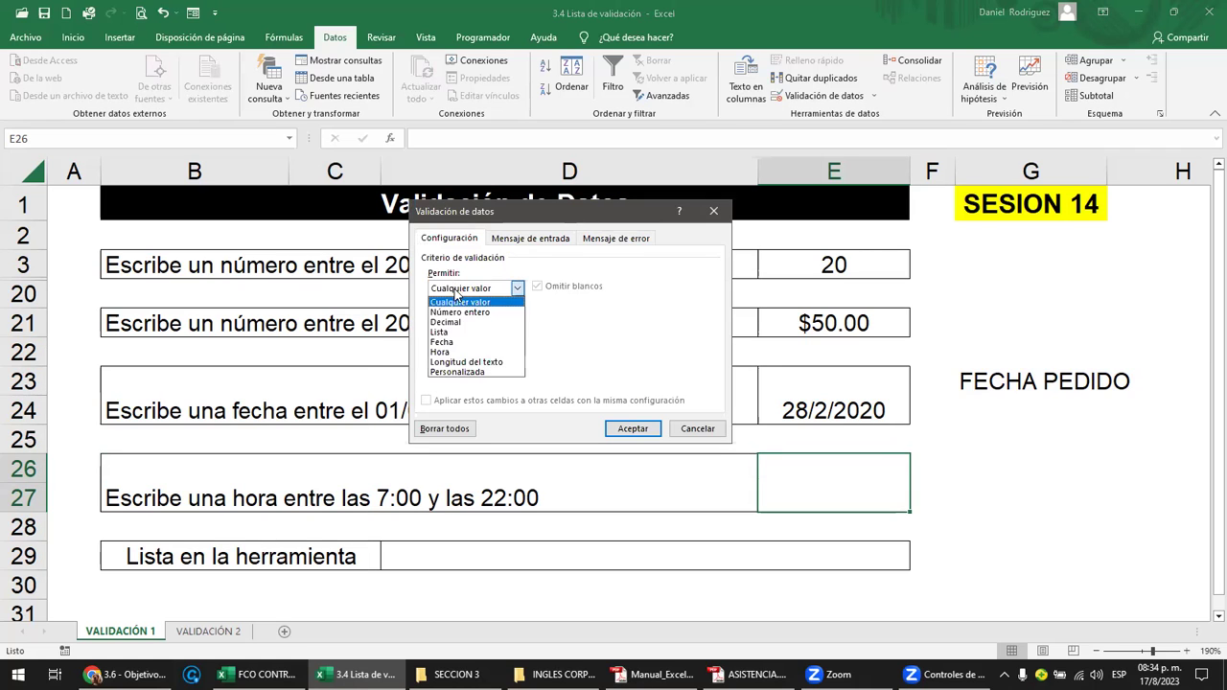
left_click(443, 353)
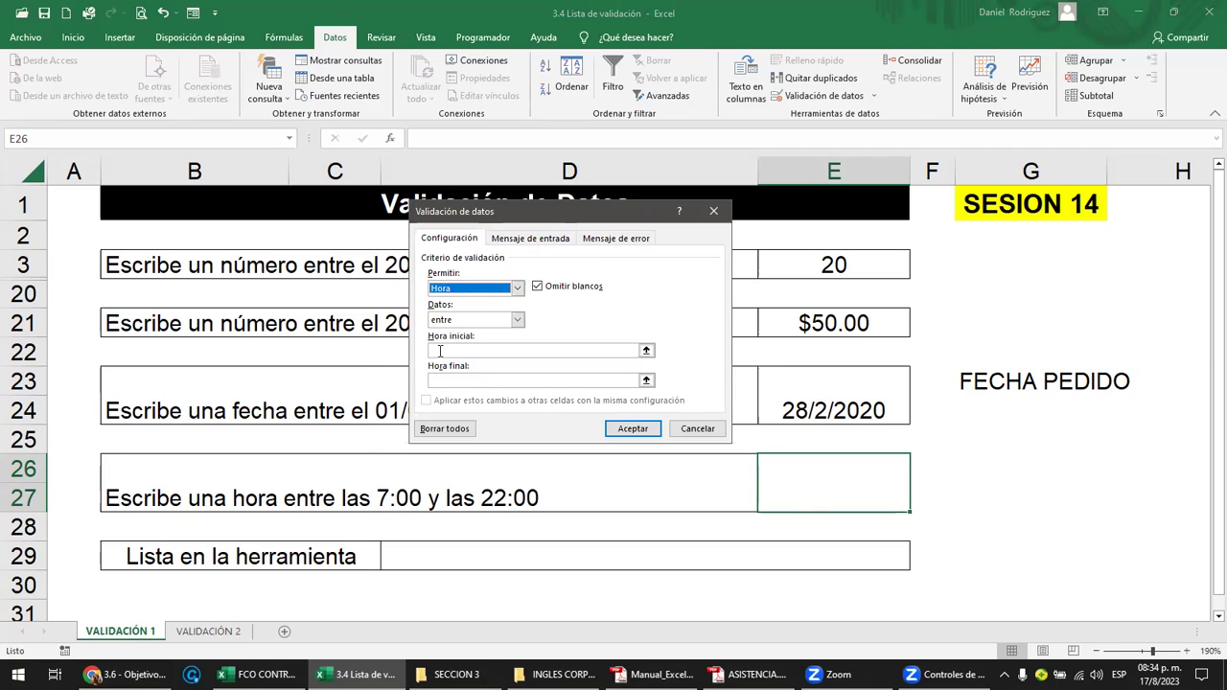
Step: Set the time range between 07:00:00 and 22:00:00 and apply the rule
left_click(478, 318)
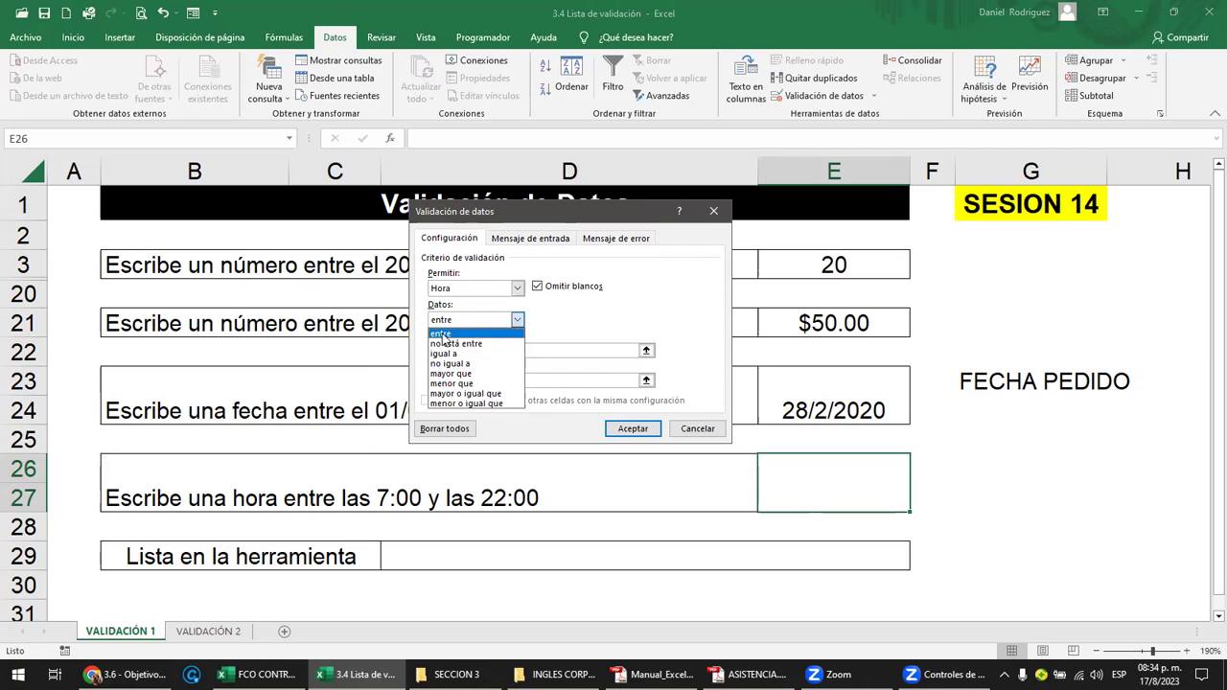
left_click(446, 333)
left_click(442, 351)
type("07:00:00")
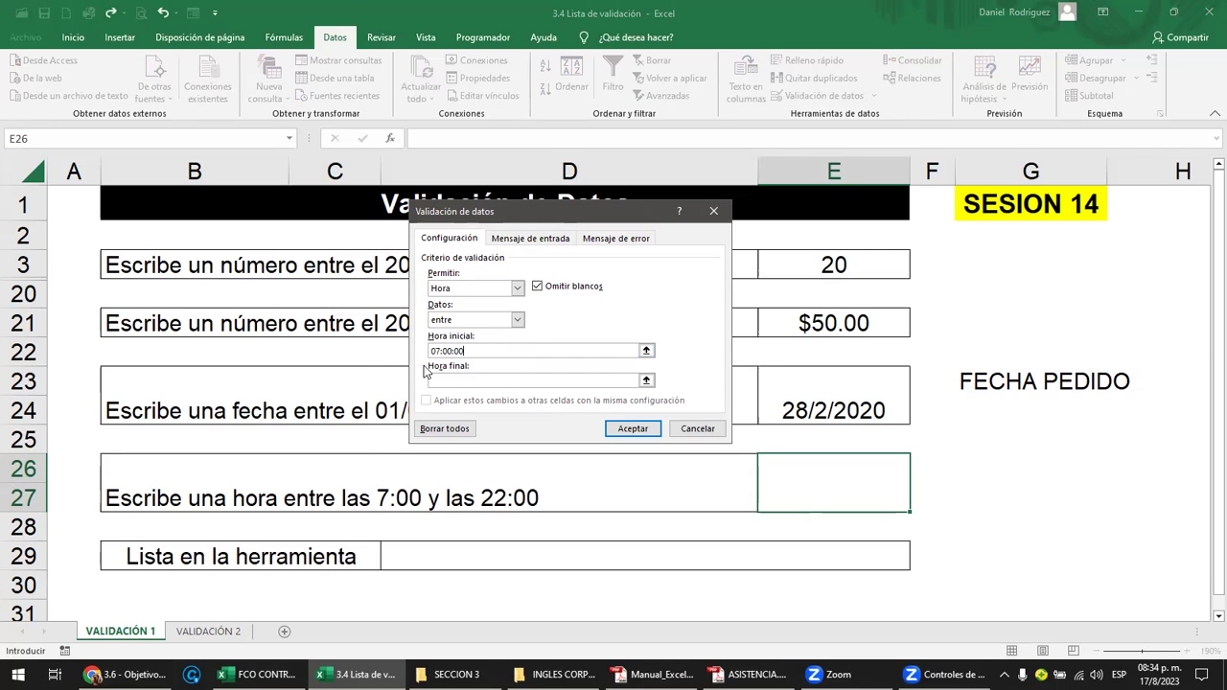
left_click(457, 379)
type("2")
type(":00:00")
left_click(625, 428)
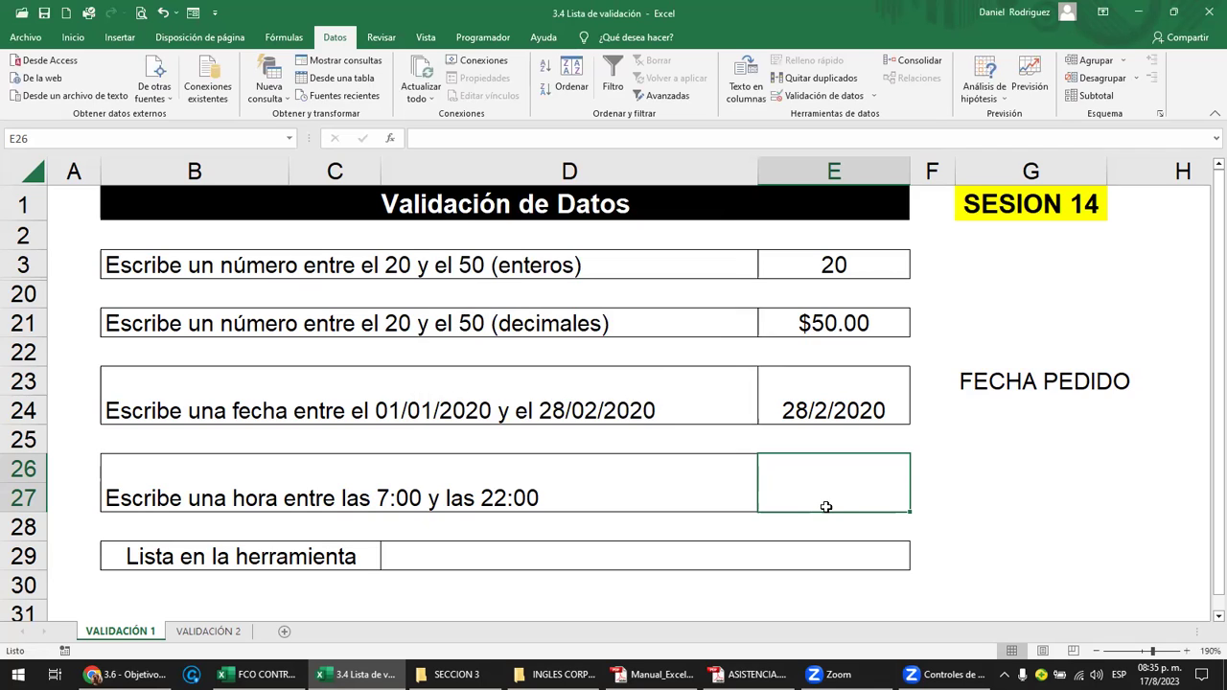
Step: Test 6:00 and 06:00 in E26, both rejected by the time rule
type("6:00")
key("Return")
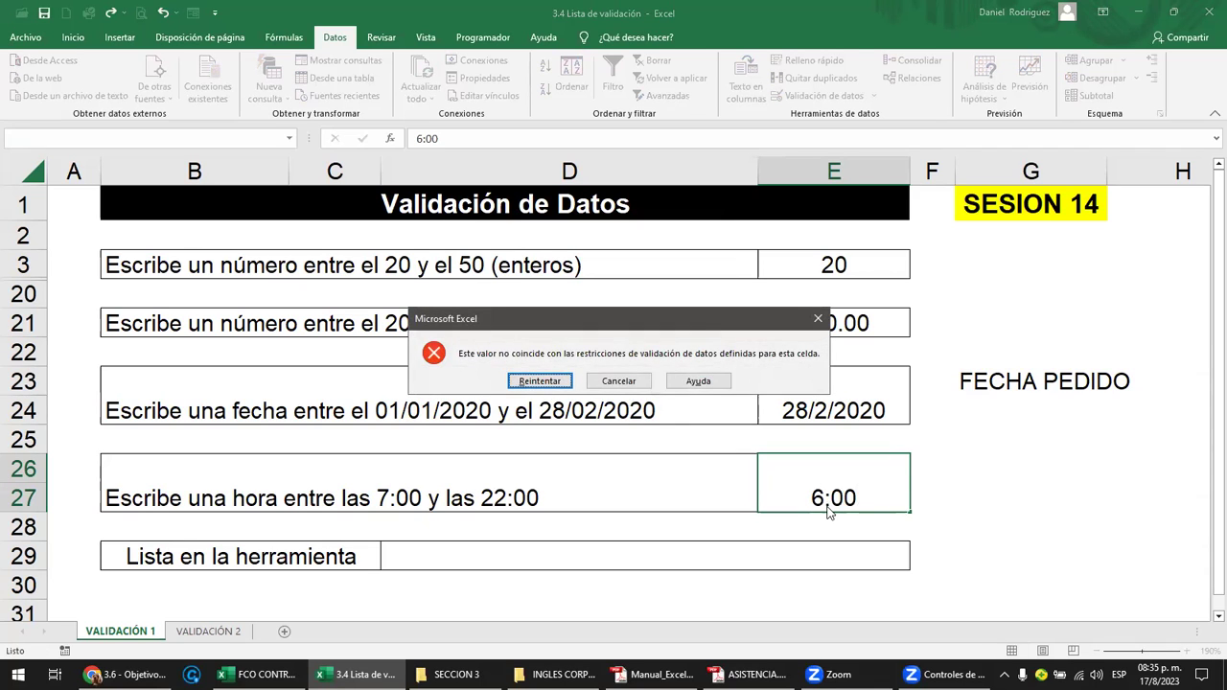
key("Return")
left_click(825, 500)
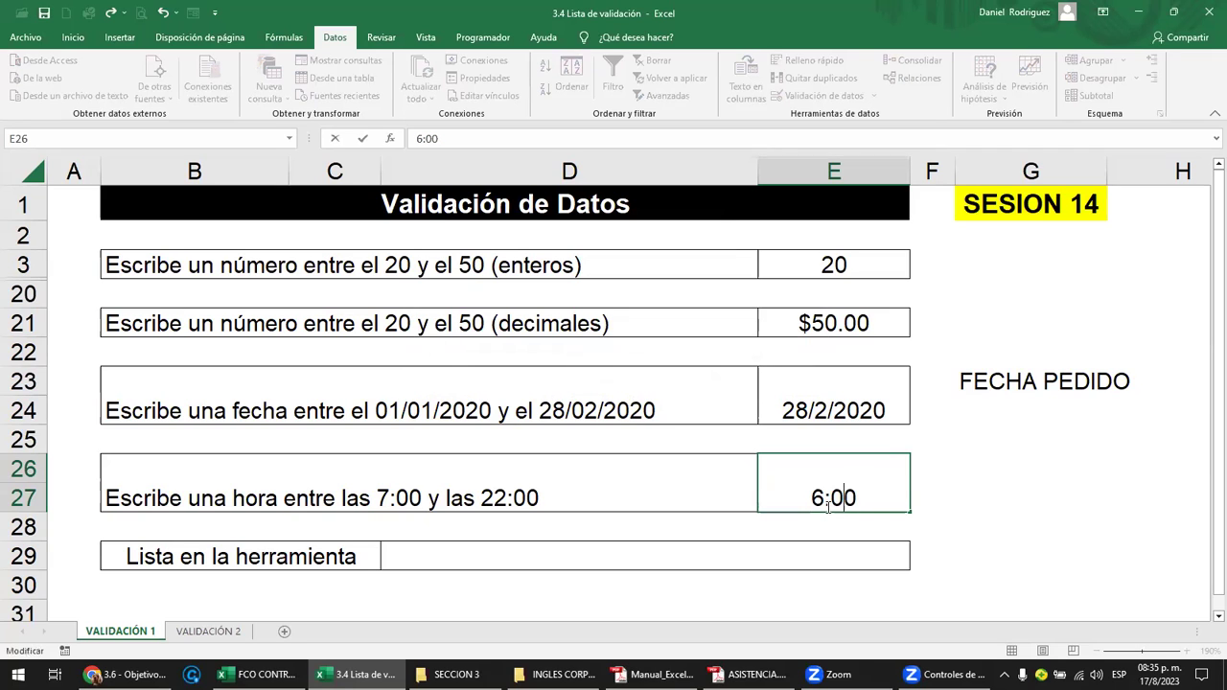
type("0")
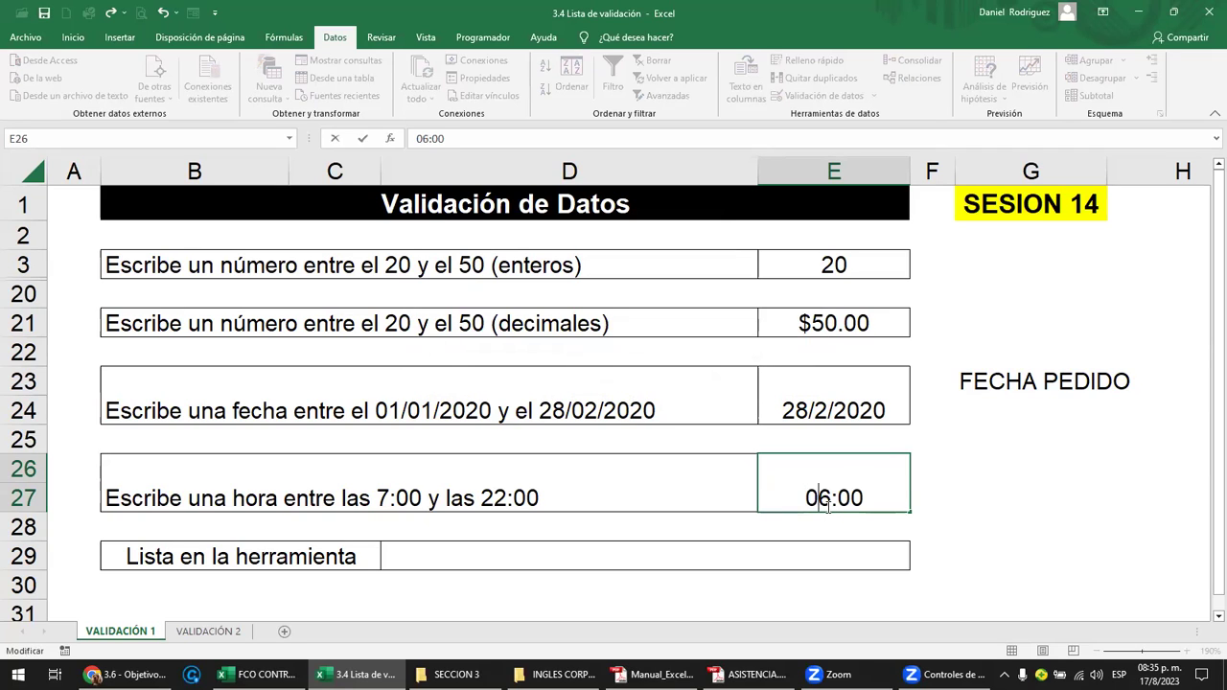
key("Return")
Step: Test 23:00 (rejected), then enter the accepted times 22:00 and 7:00
key("Return")
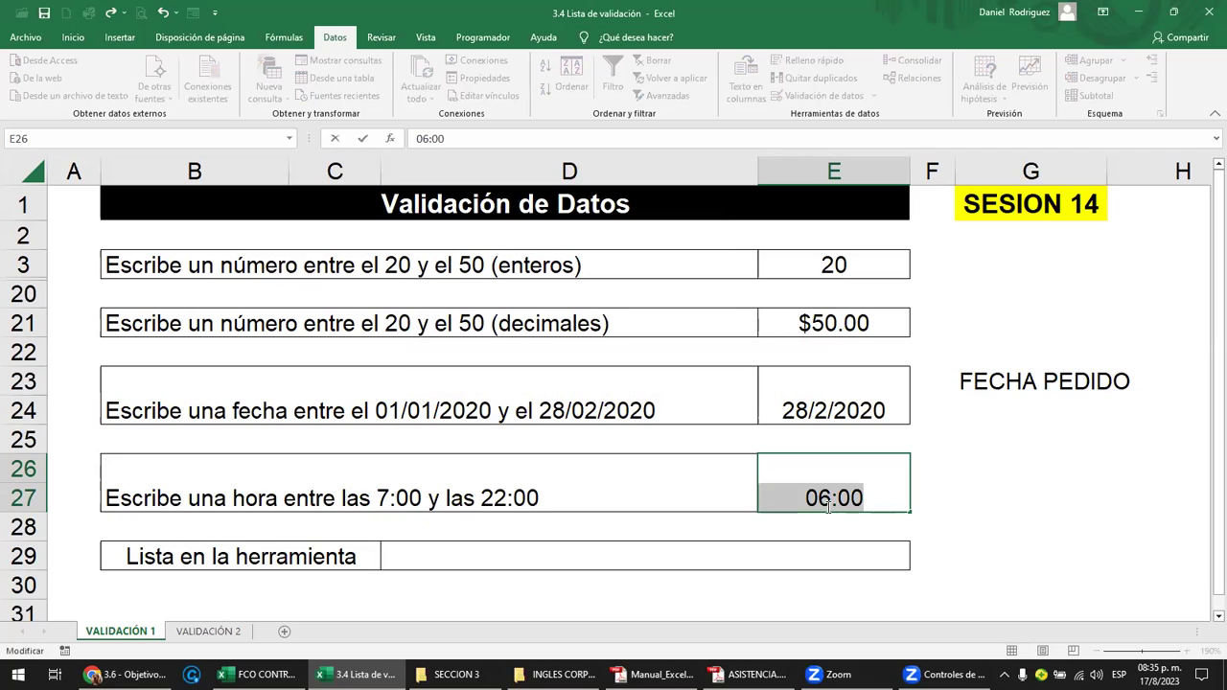
type("23:00")
key("Return")
key("Return")
type("22:00")
key("Return")
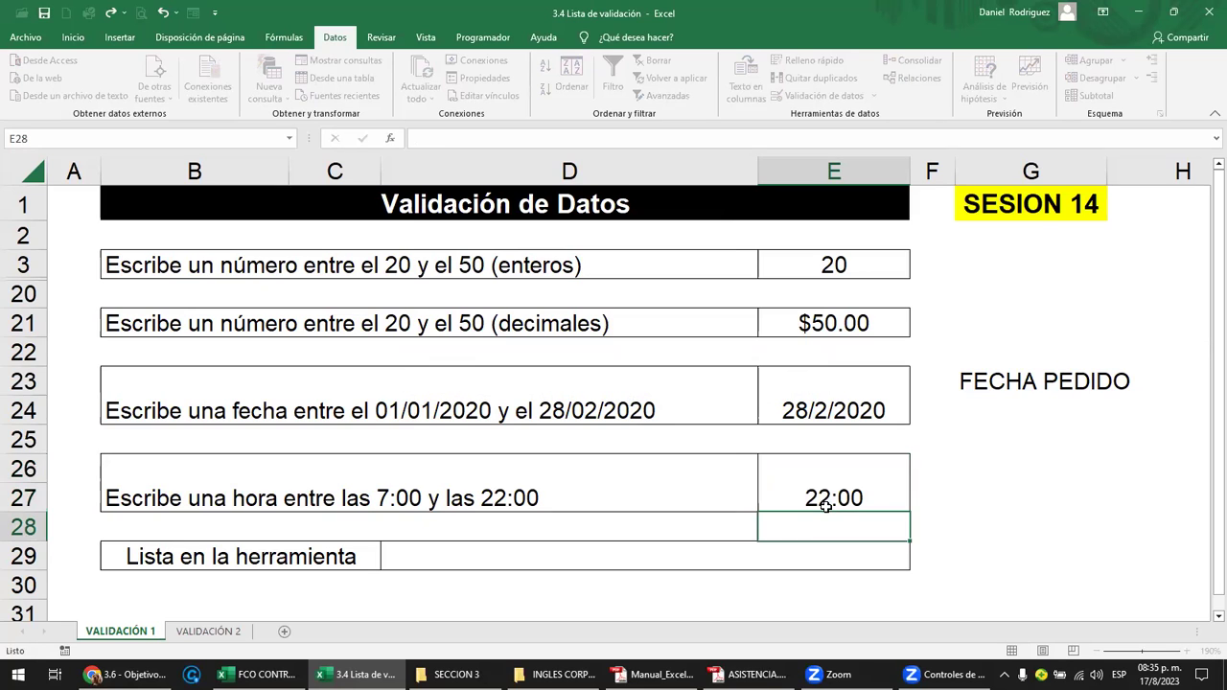
left_click(825, 506)
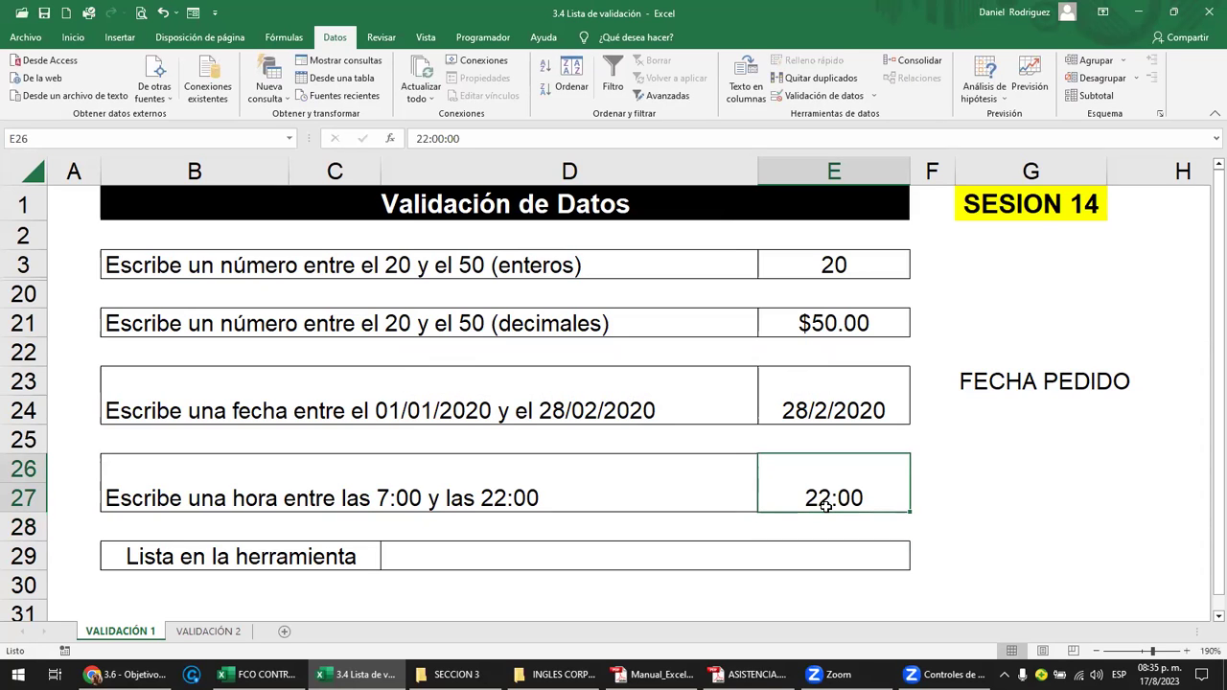
type("7:00")
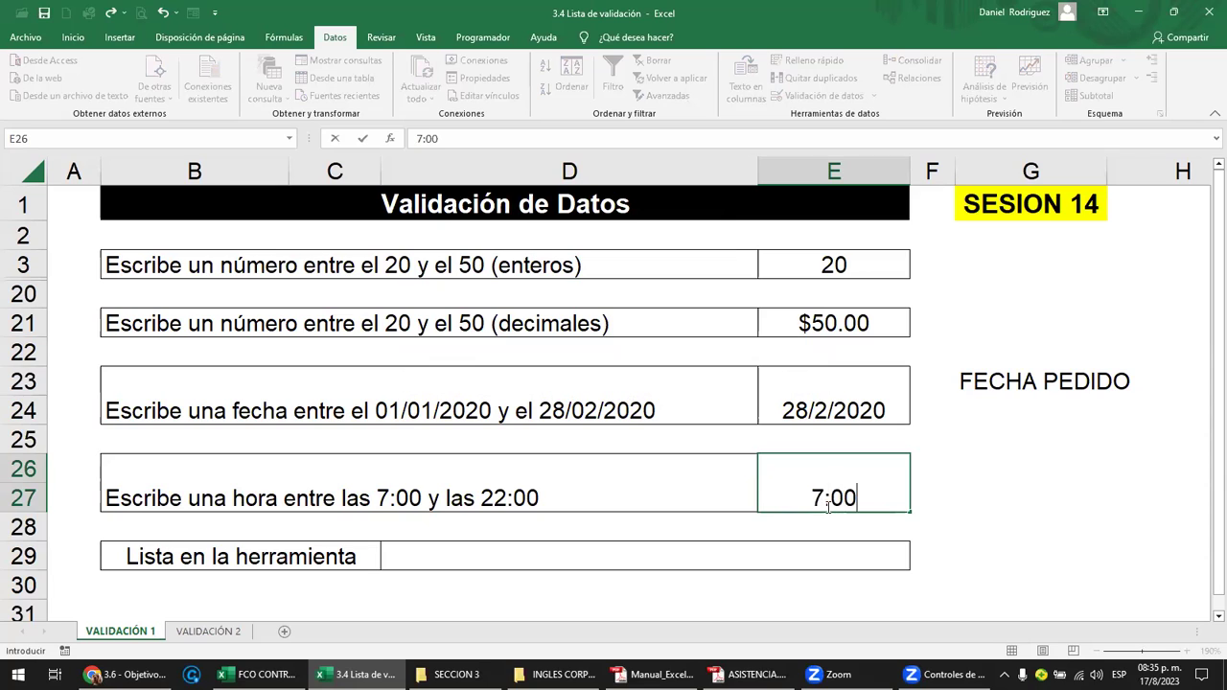
key("Return")
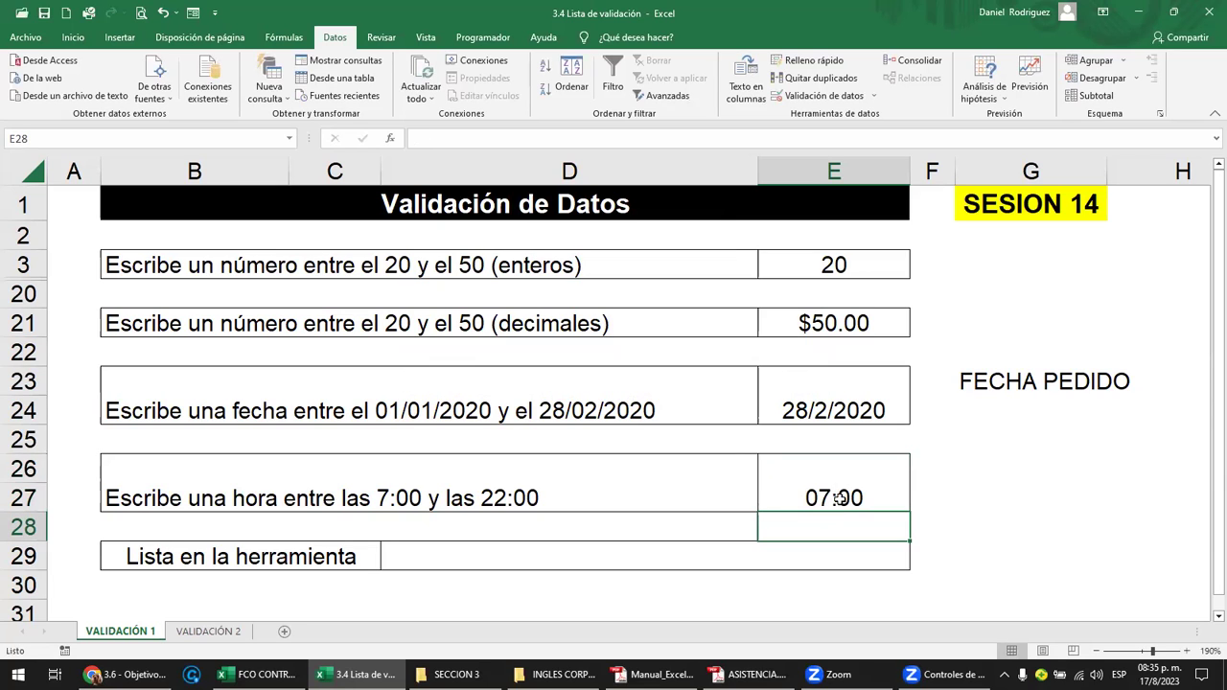
Step: Enter 10 am as the final time in E26
left_click(830, 492)
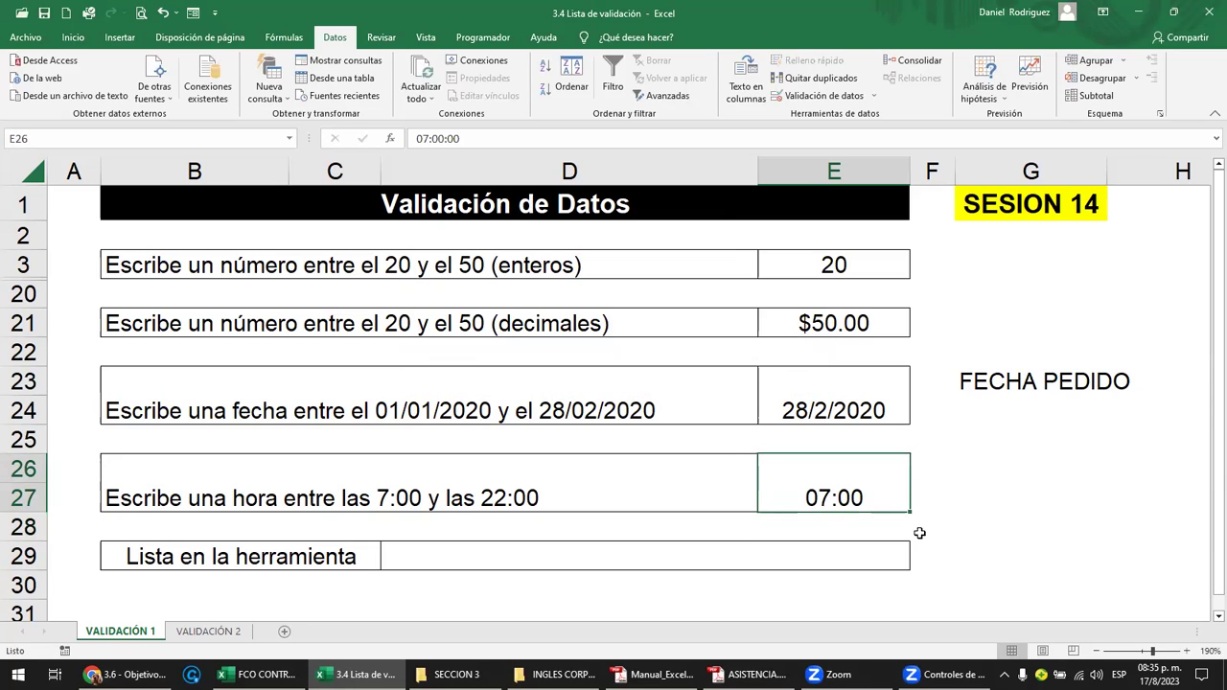
type("10am")
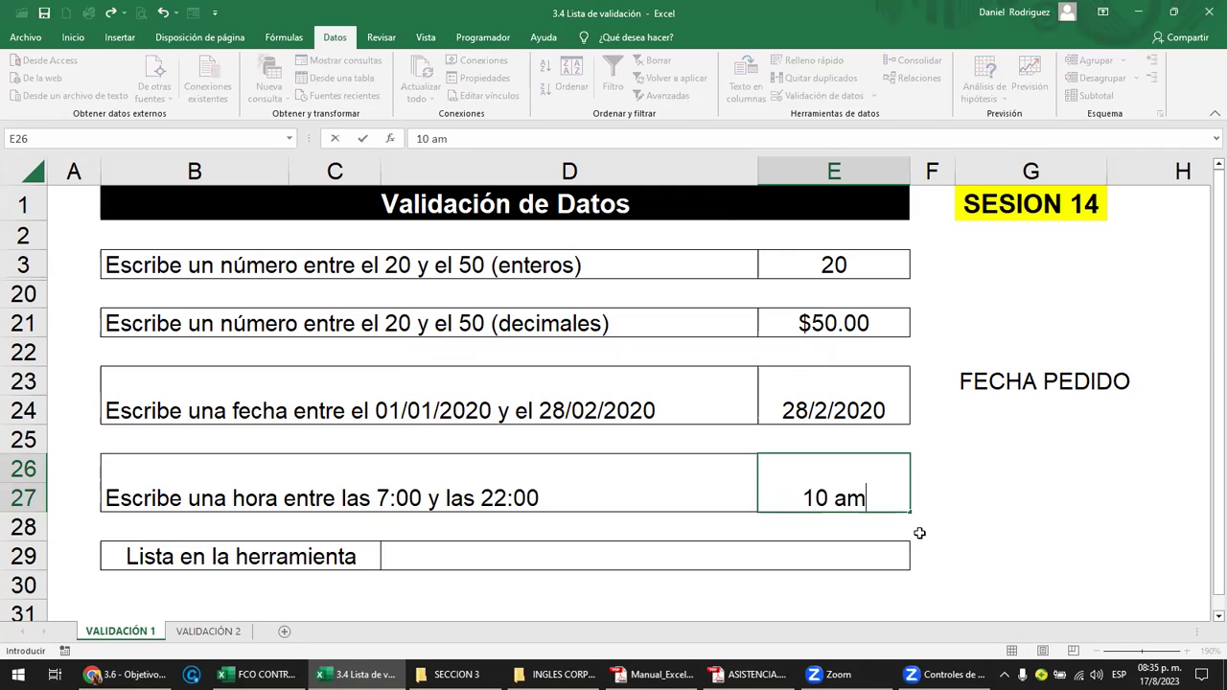
key("Return")
key("Up")
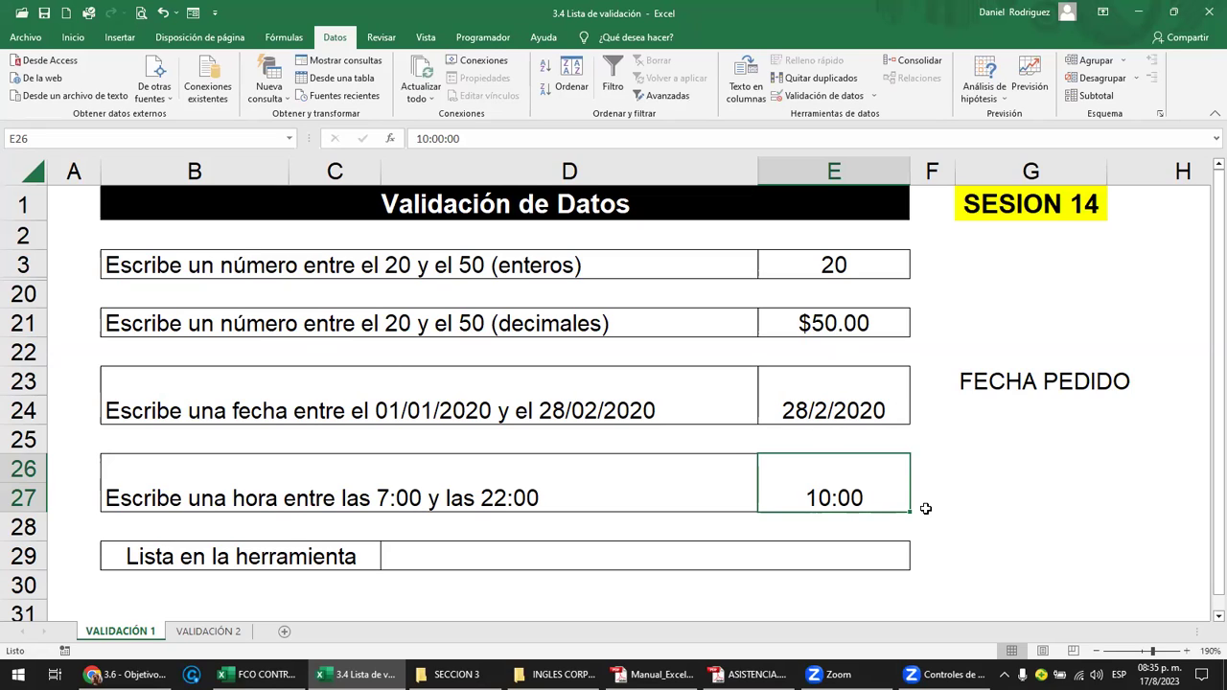
Step: Review E26's time validation settings and close them without changes
left_click(873, 96)
left_click(838, 114)
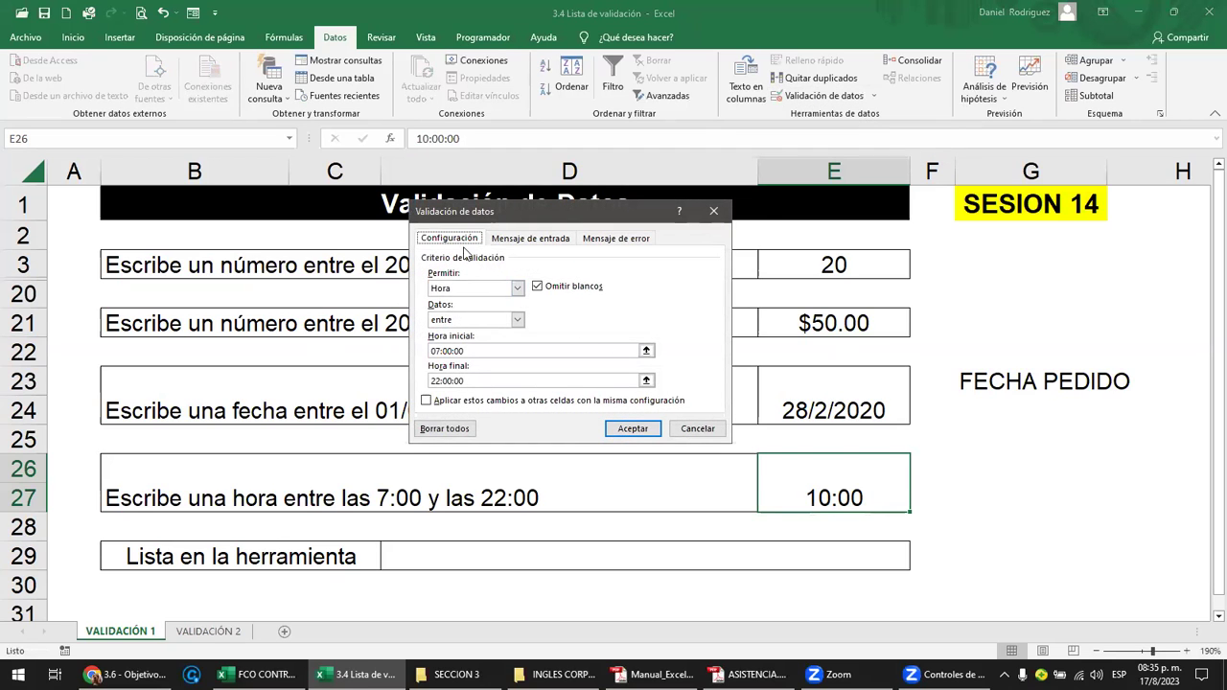
left_click(517, 289)
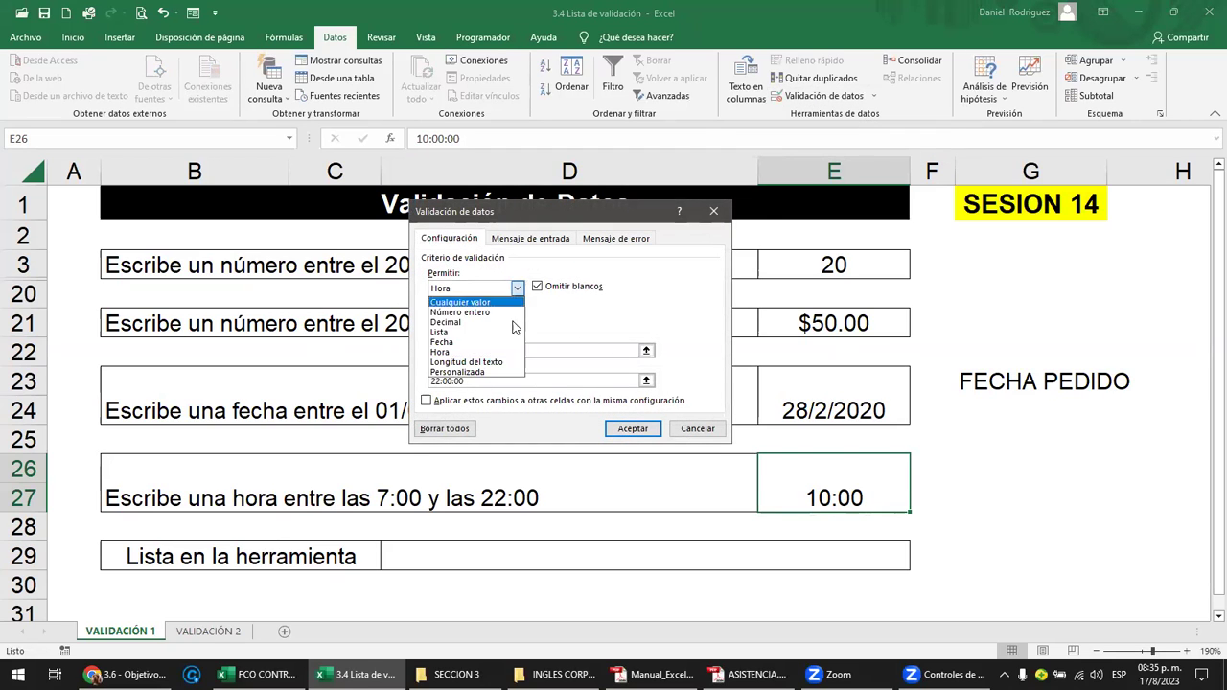
key("Escape")
key("Escape")
left_click(377, 532)
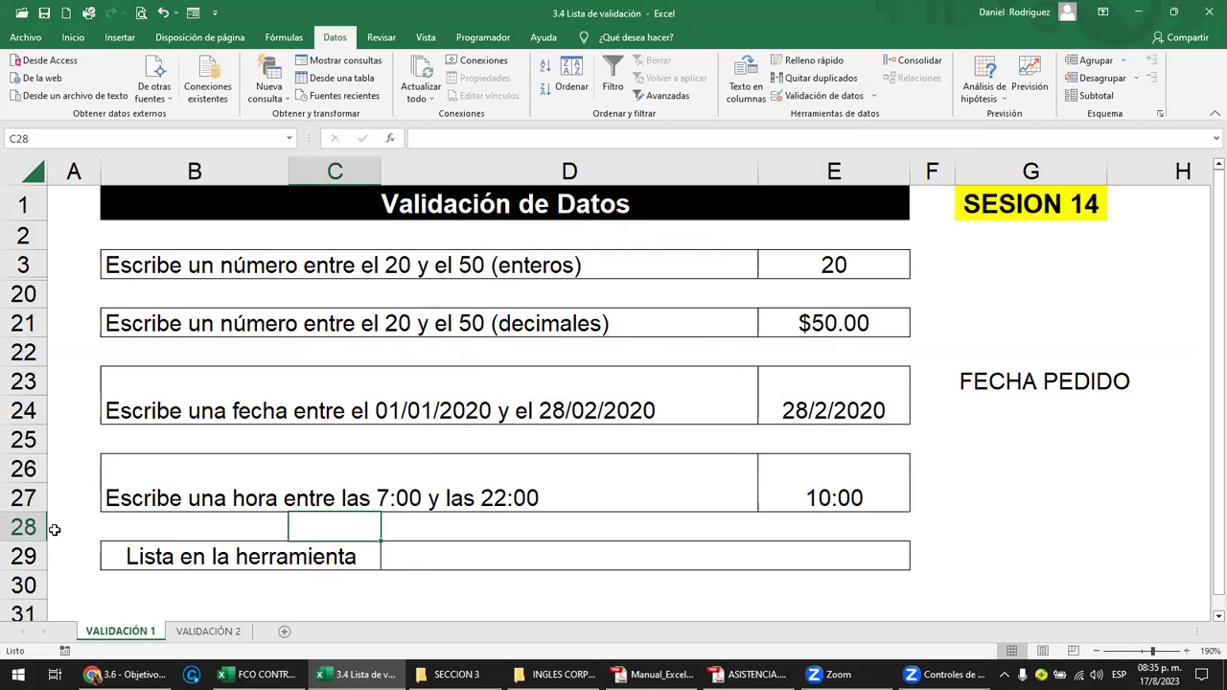
Step: Copy the decimal-number row B21:E21 and paste it into row 31
left_click(141, 581)
left_click(154, 561)
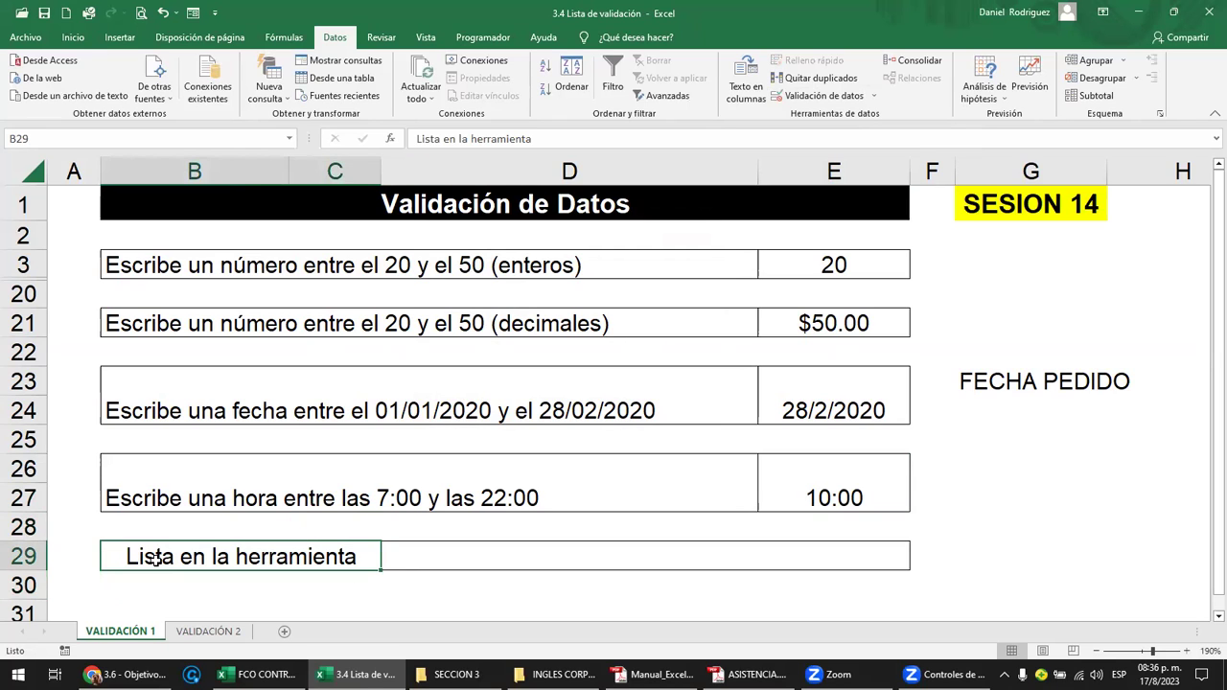
key("Up")
key("Up")
key("Up")
key("Up")
key("Up")
key("Up")
key("shift+Right")
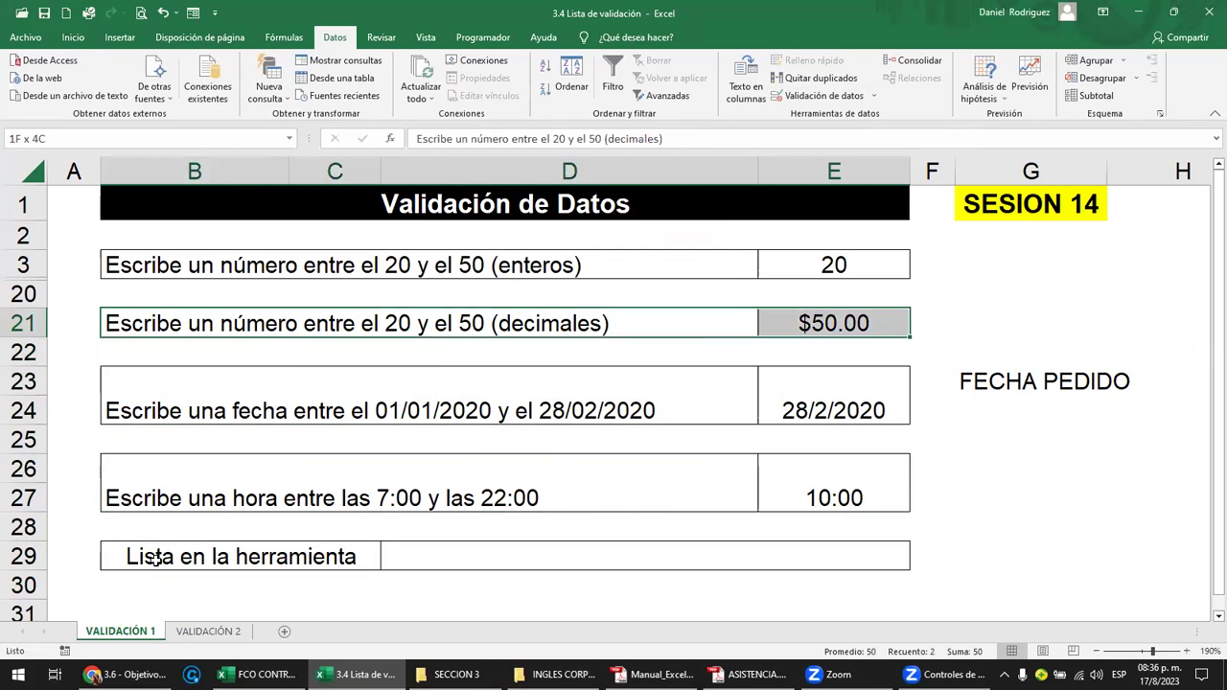
key("ctrl+c")
key("Down")
key("Down")
key("Down")
key("Down")
key("Down")
key("Down")
key("Down")
key("Down")
key("Return")
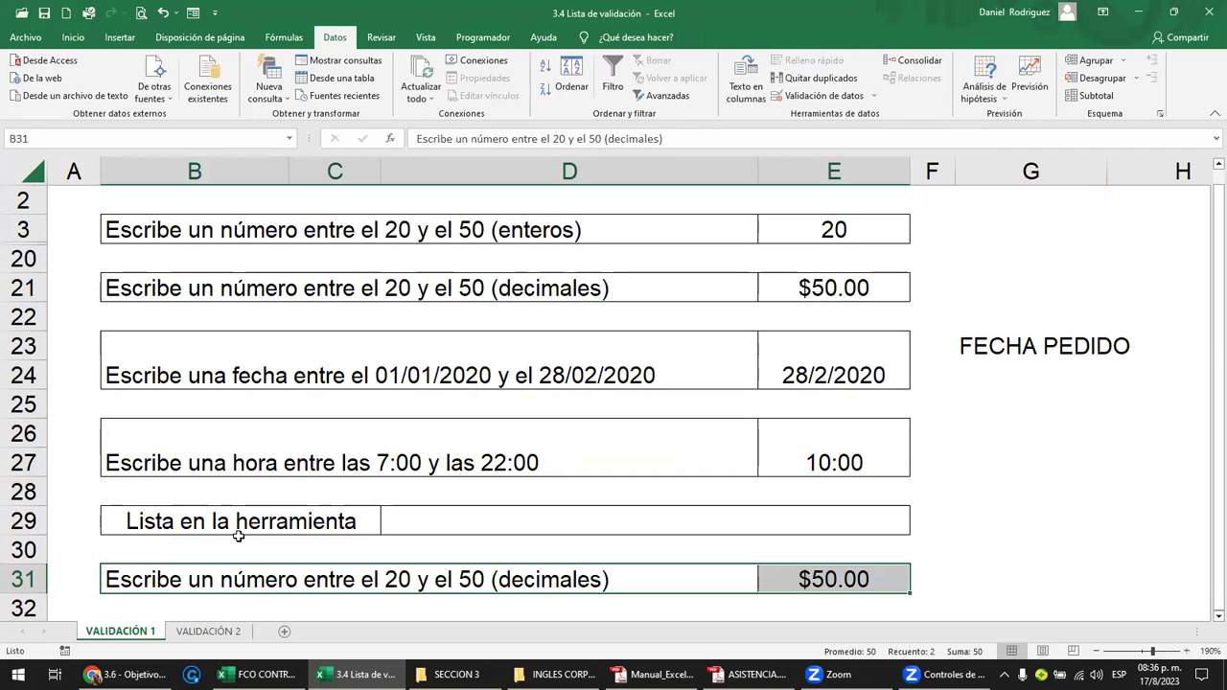
Step: Replace the copied question in B31 with the label NOMBRE
left_click(278, 572)
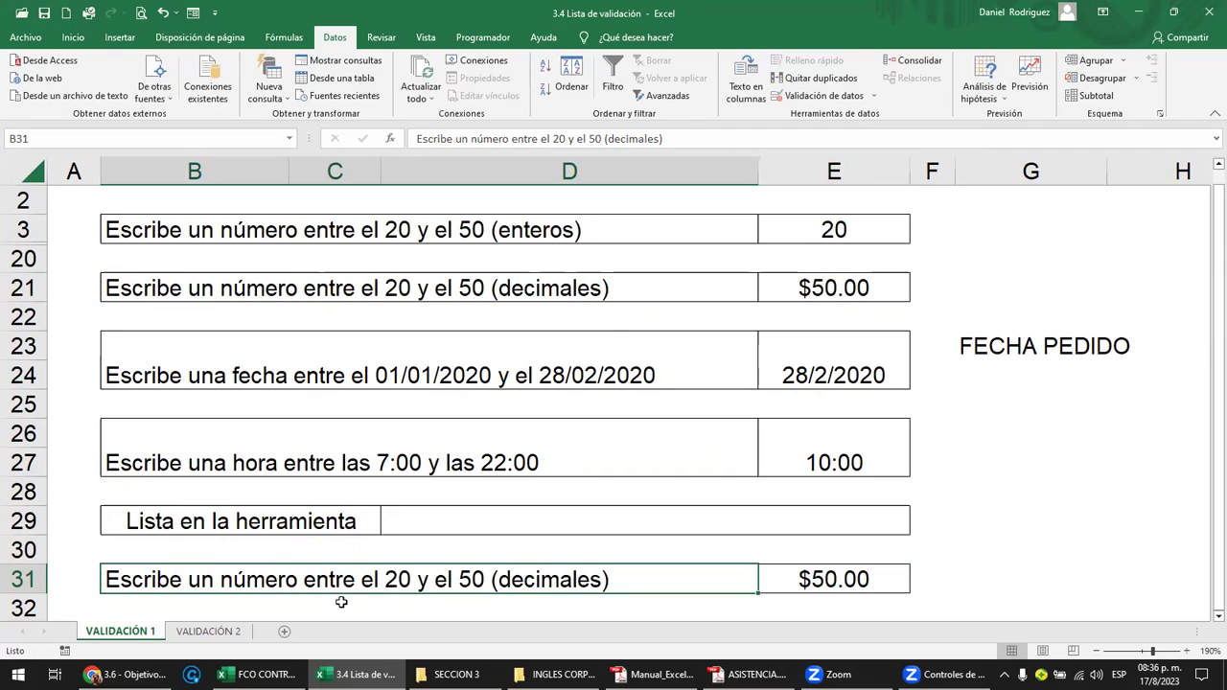
type("di")
key("BackSpace")
key("BackSpace")
type("no")
key("BackSpace")
key("BackSpace")
type("NOMBRE")
key("Return")
key("Up")
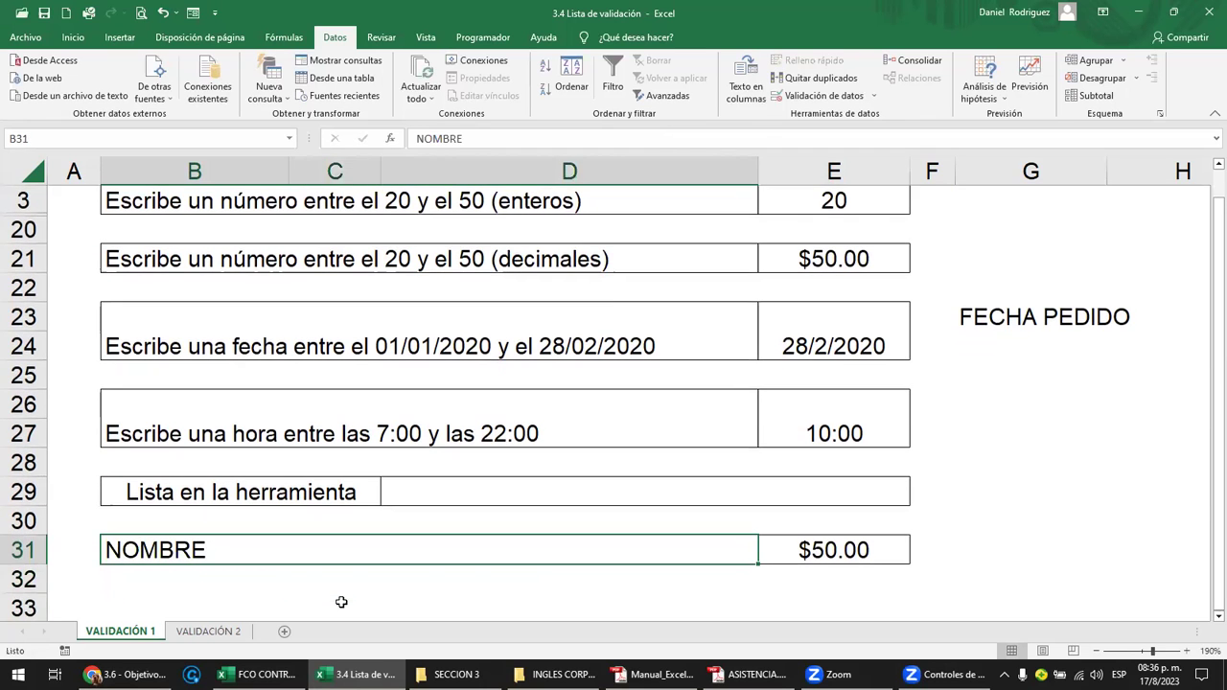
key("Right")
type("1")
key("Escape")
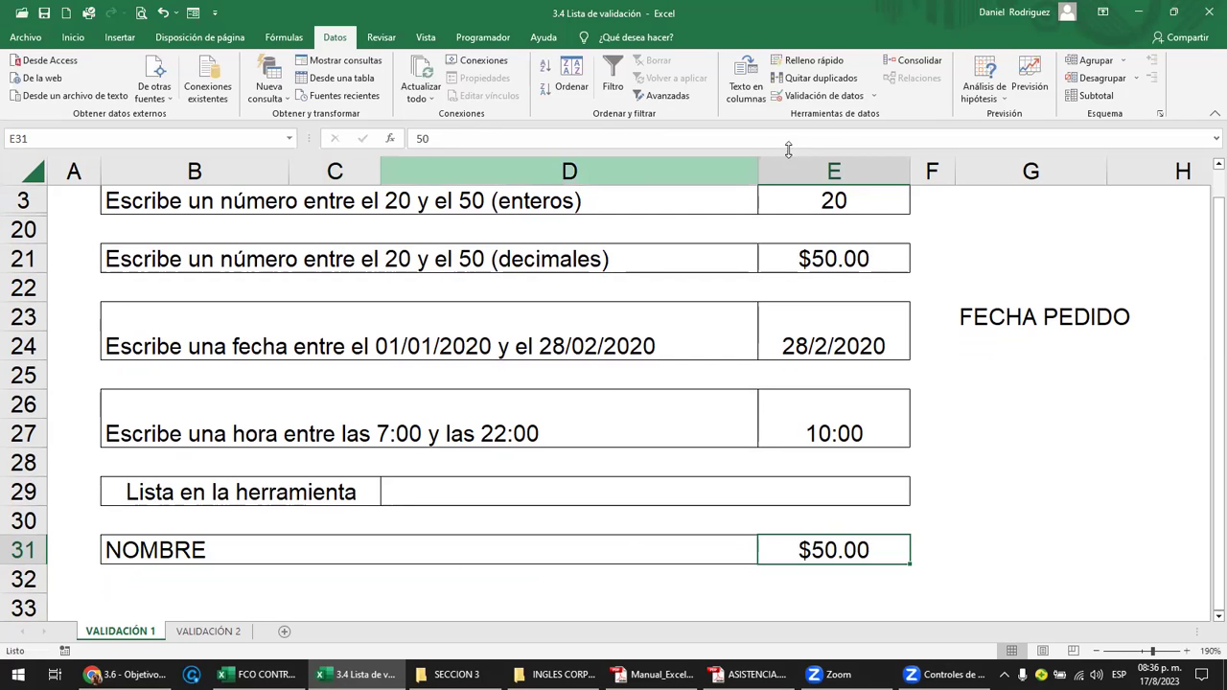
Step: Clear the copied decimal validation rule from E31 and delete its $50.00 value
left_click(873, 96)
left_click(864, 124)
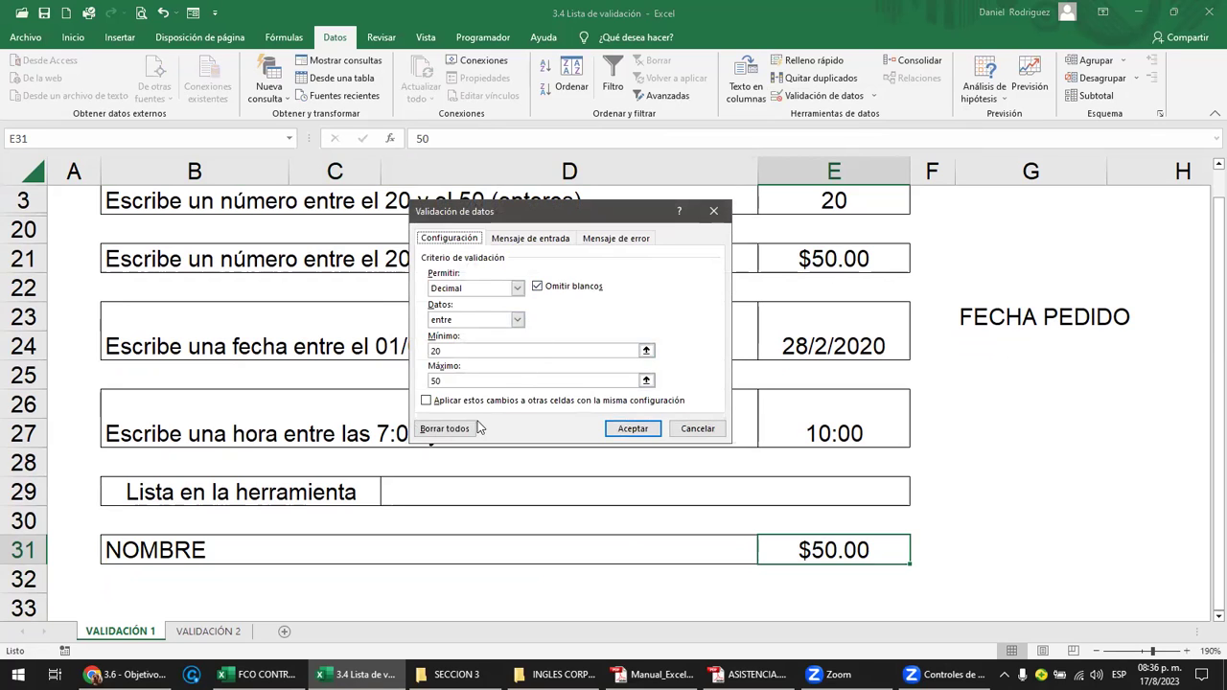
left_click(444, 429)
left_click(632, 428)
key("Return")
left_click(849, 552)
key("Delete")
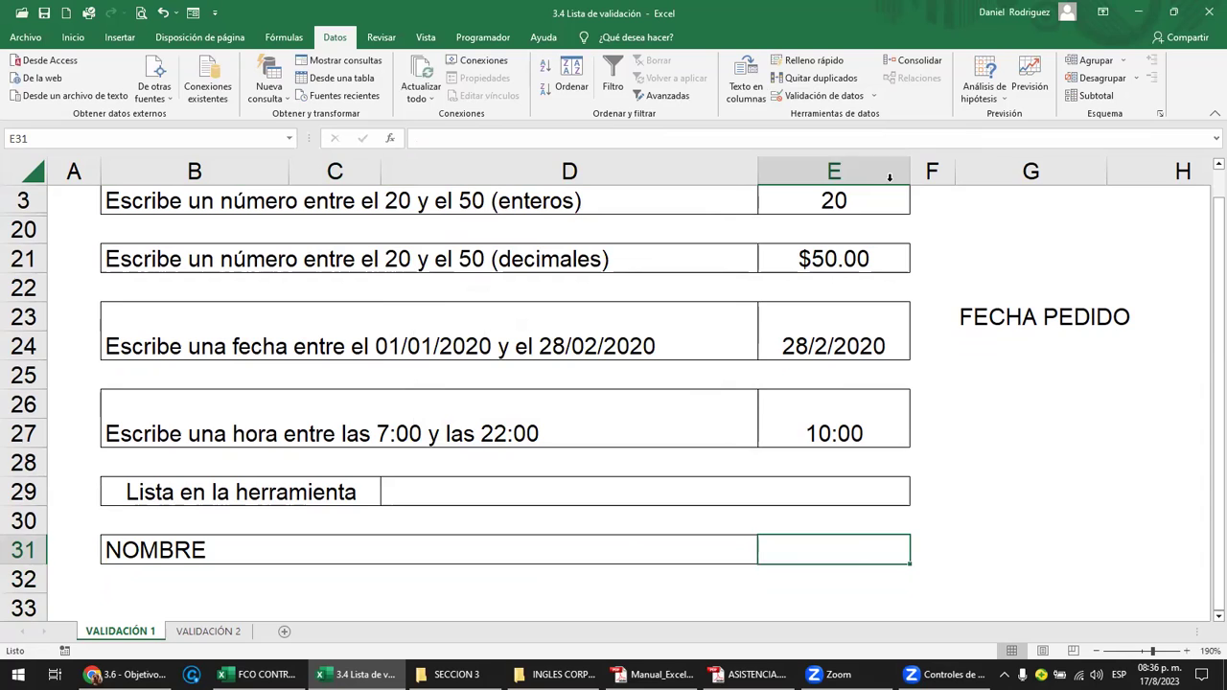
Step: Widen column E and enter the name JUAN in E31
left_click_drag(910, 163, 935, 163)
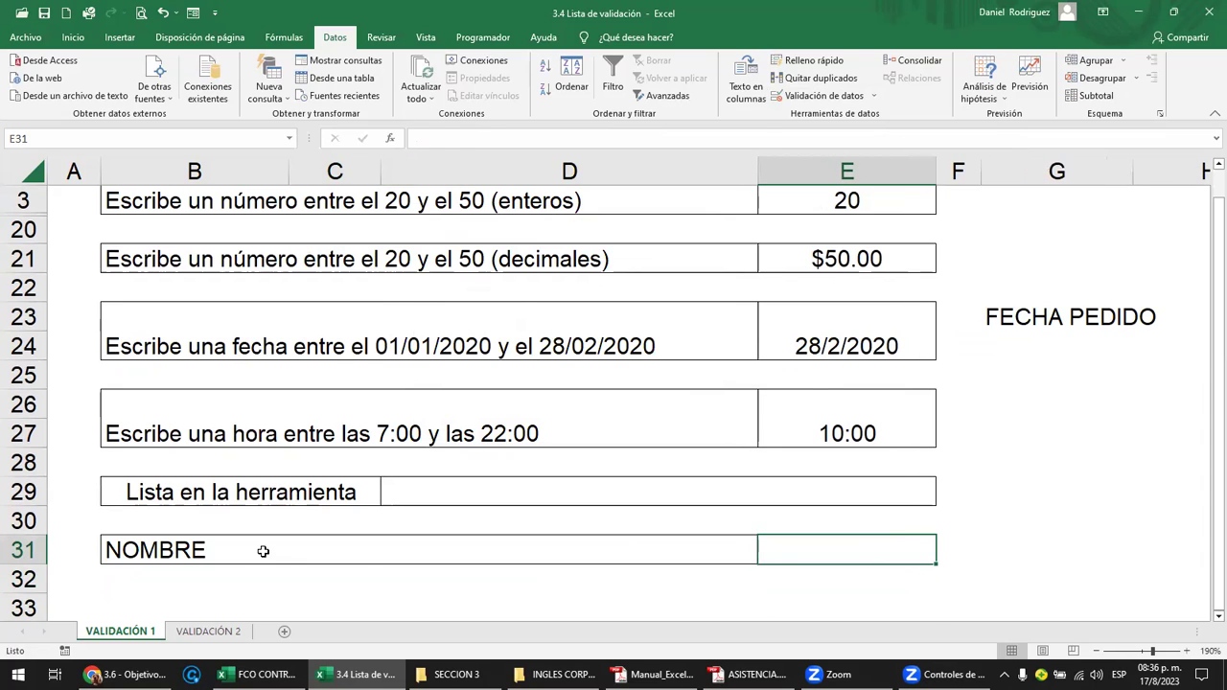
left_click_drag(261, 548, 840, 554)
left_click(307, 551)
left_click(791, 545)
left_click(273, 545)
left_click(779, 544)
type("JUAN")
key("ctrl+Return")
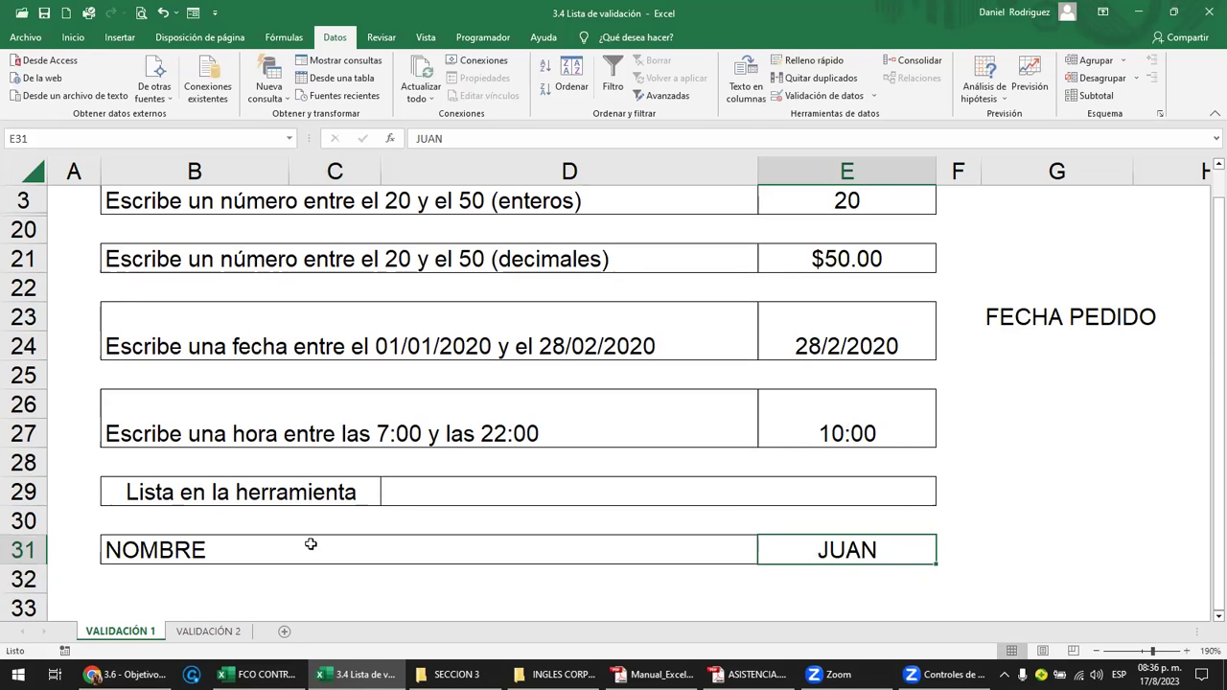
double_click(805, 549)
left_click_drag(780, 550, 850, 550)
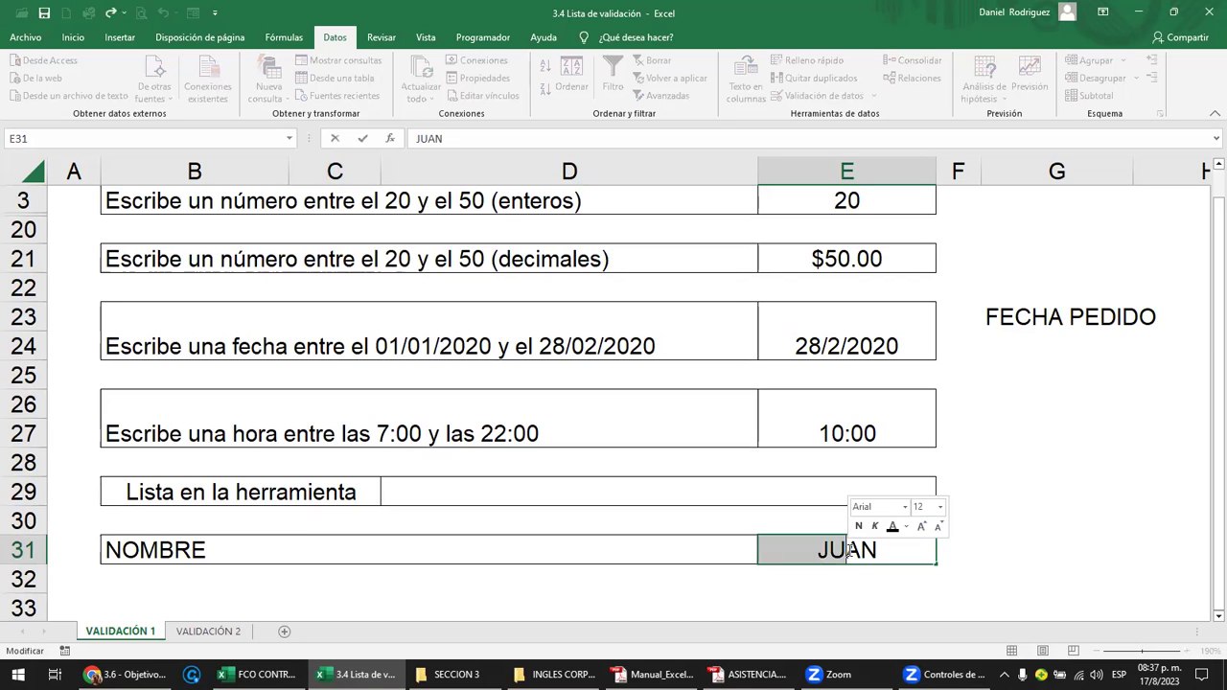
key("Return")
left_click(847, 549)
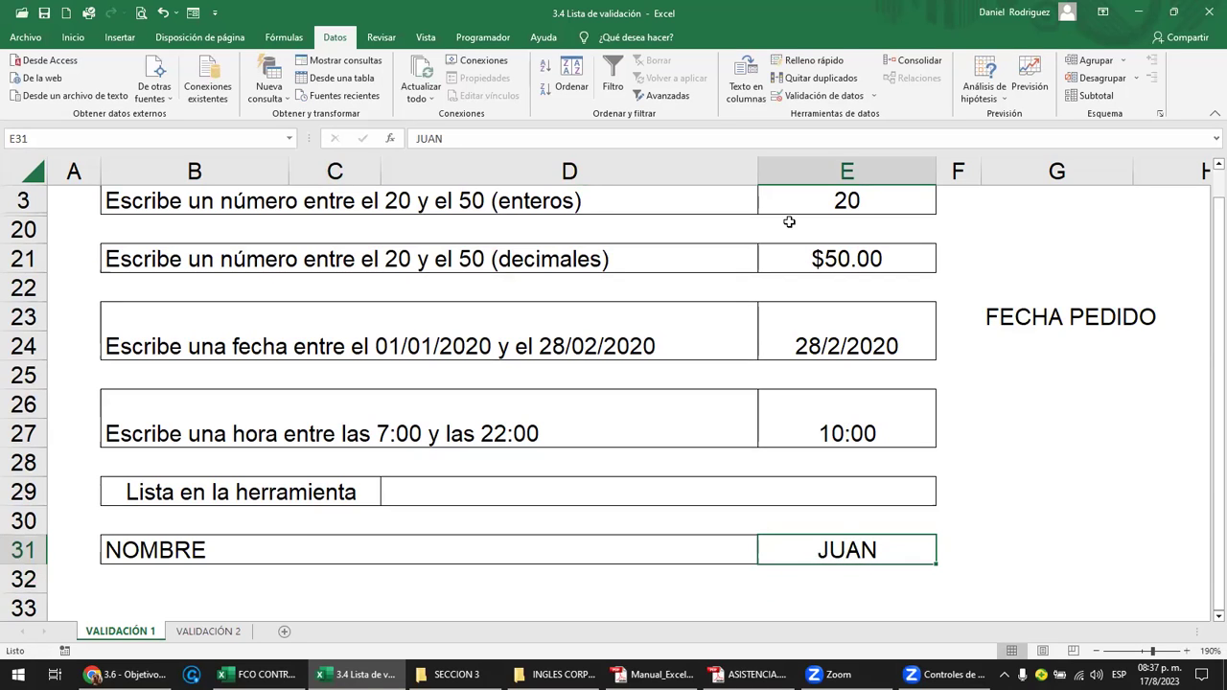
Step: Start a text-length validation rule on E31, between 1 and 25 characters
left_click(874, 103)
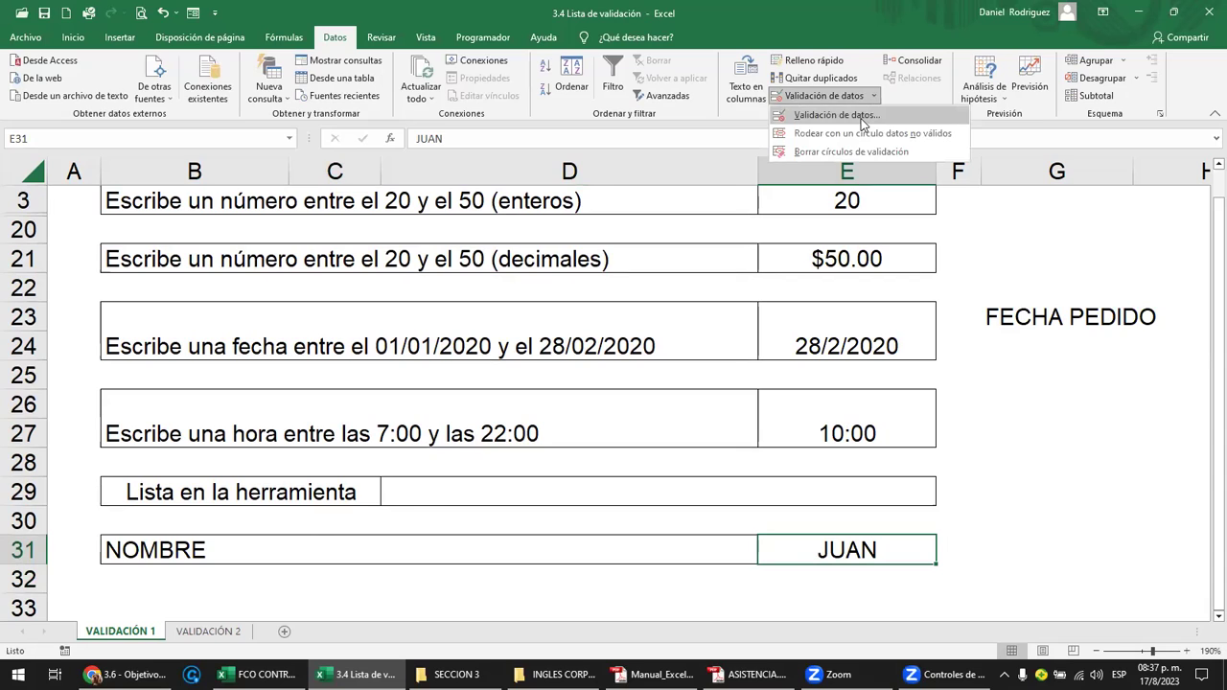
left_click(861, 117)
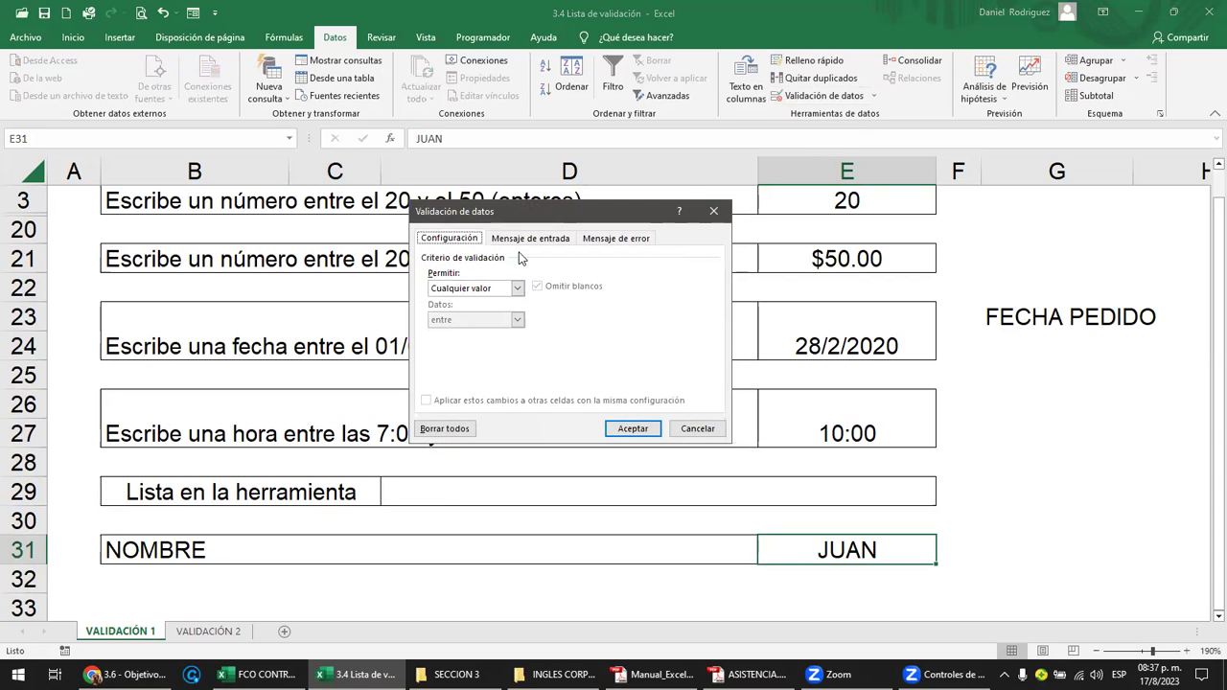
left_click(517, 288)
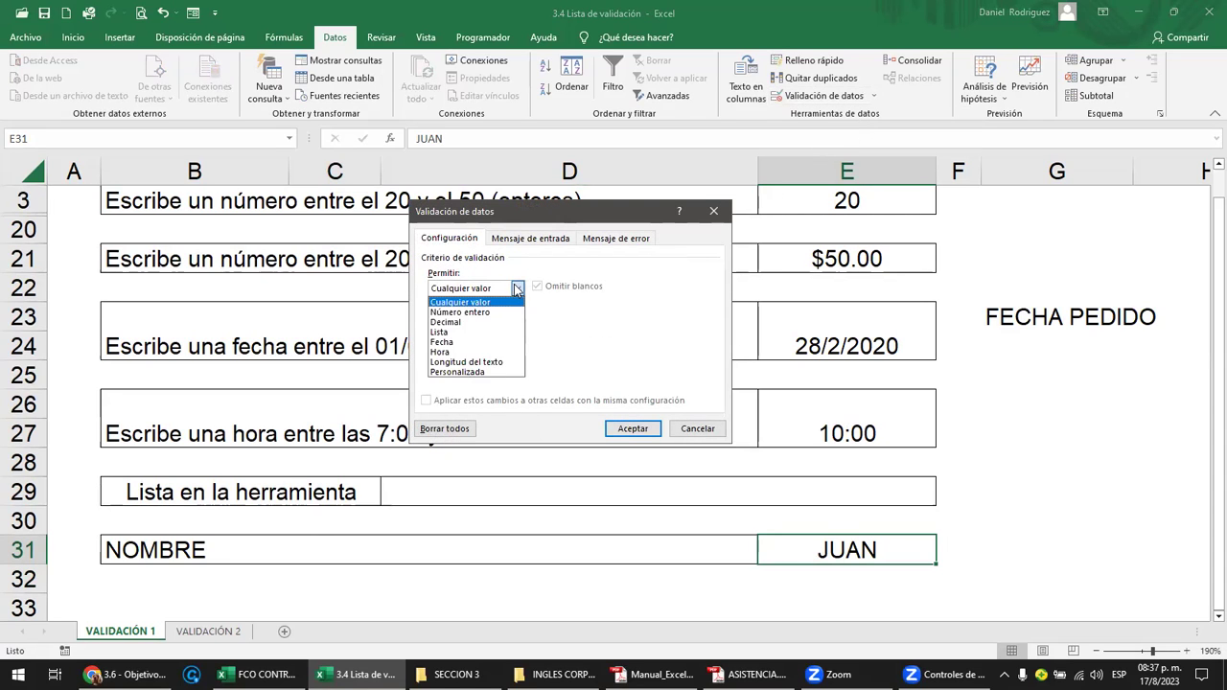
left_click(492, 362)
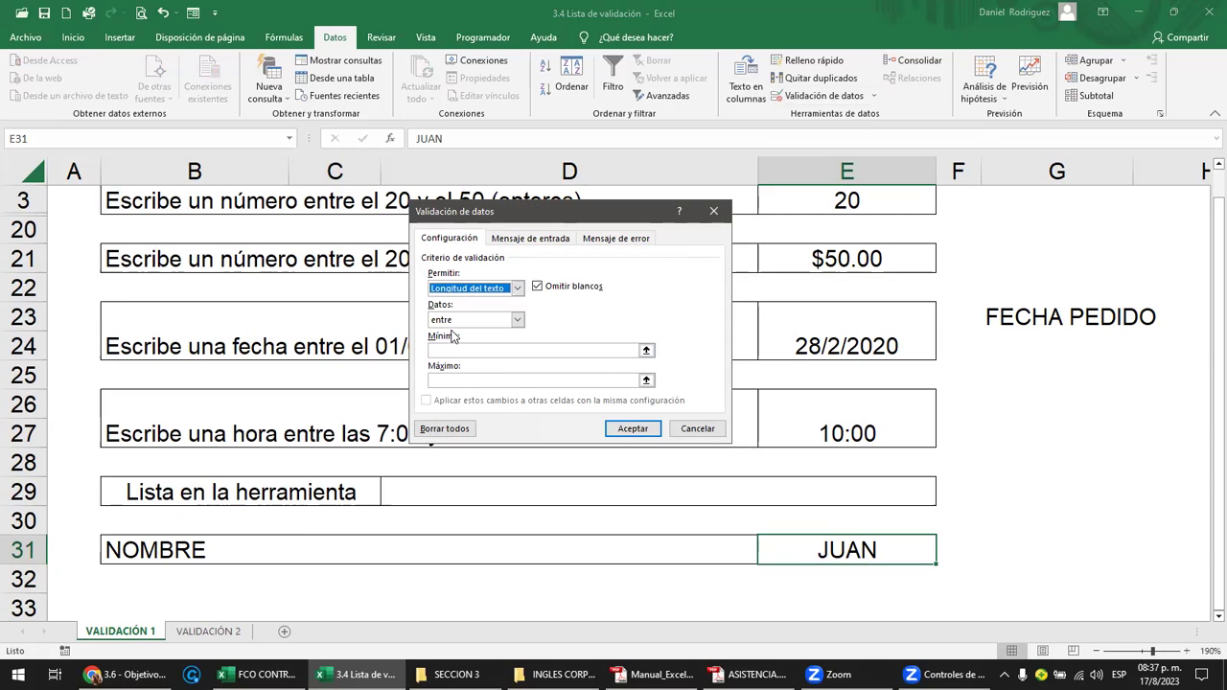
left_click(519, 322)
left_click(519, 322)
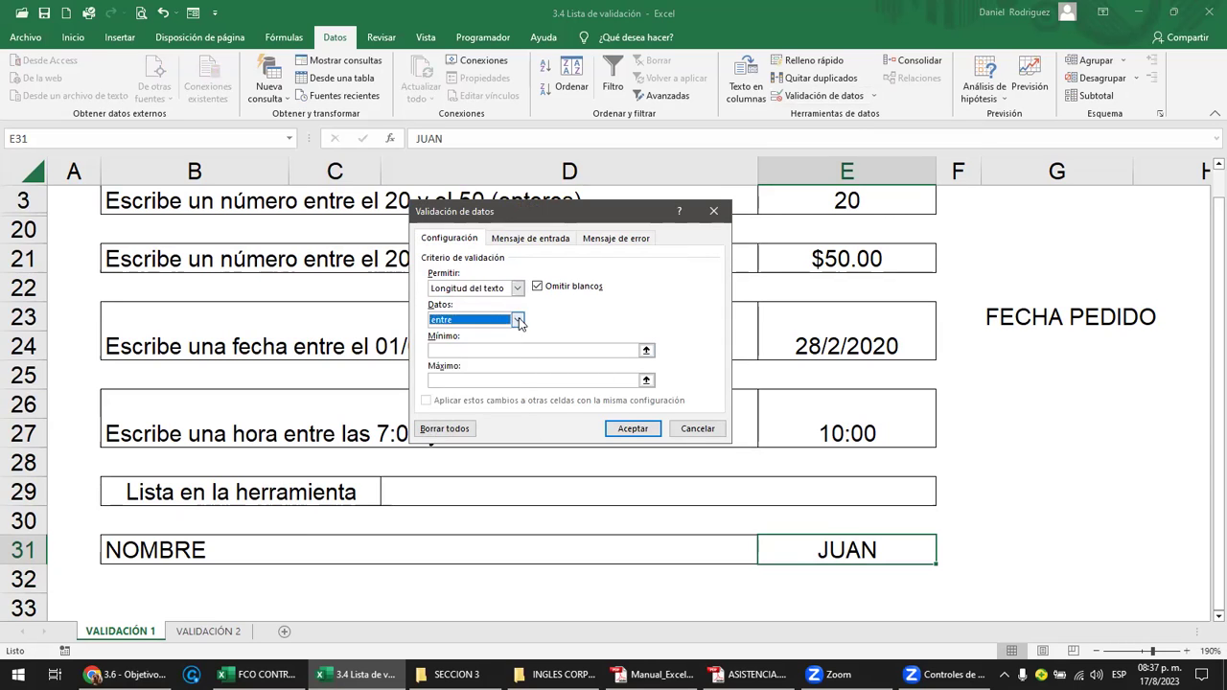
left_click(441, 351)
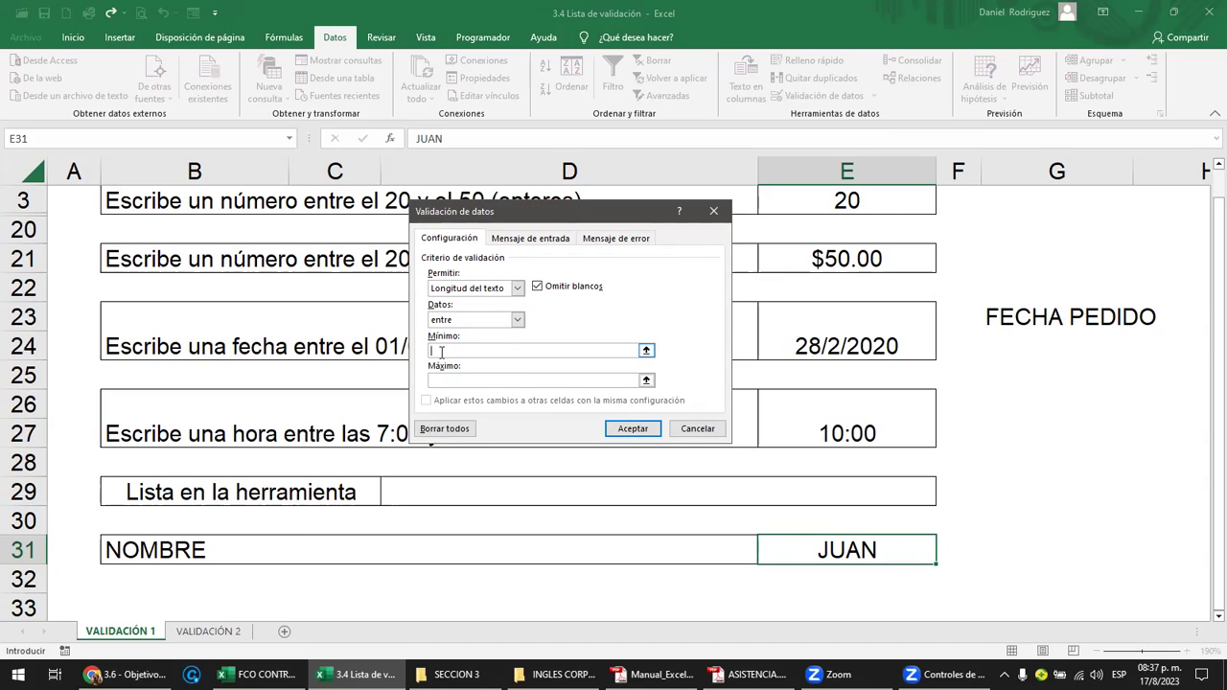
type("1")
left_click(441, 380)
type("25")
Step: Try an exact length of 5, then settle on between 1 and 10 characters and apply it
left_click(517, 321)
left_click(499, 354)
left_click(446, 351)
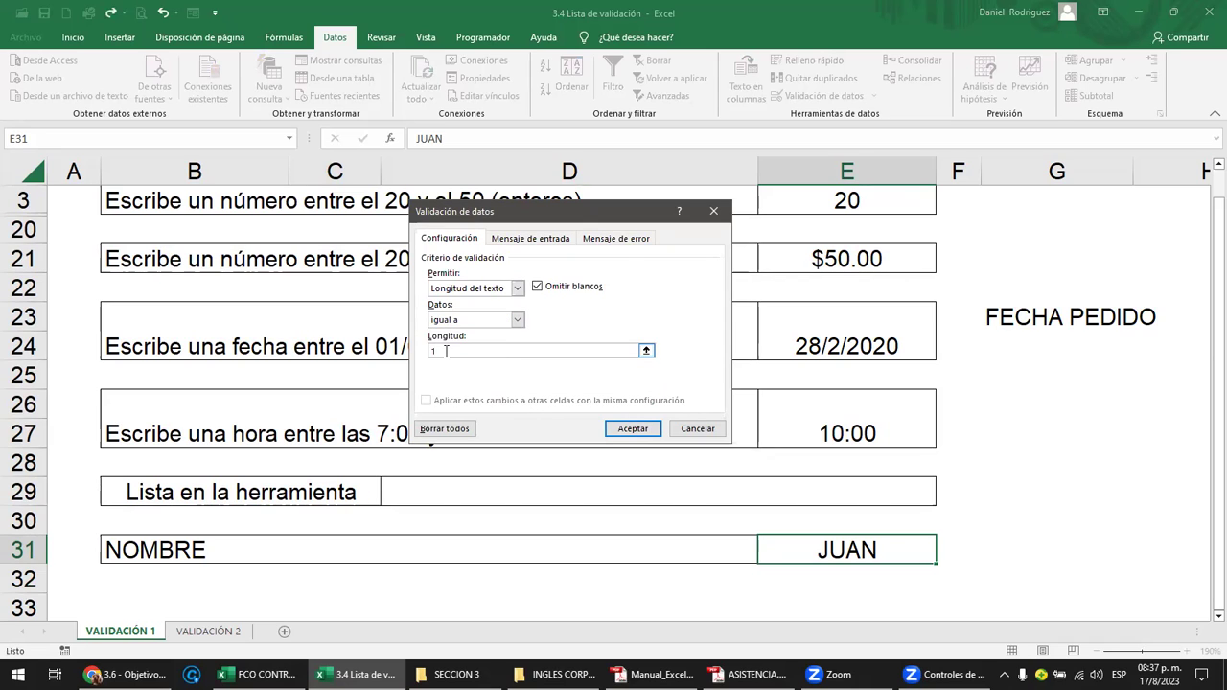
type("5")
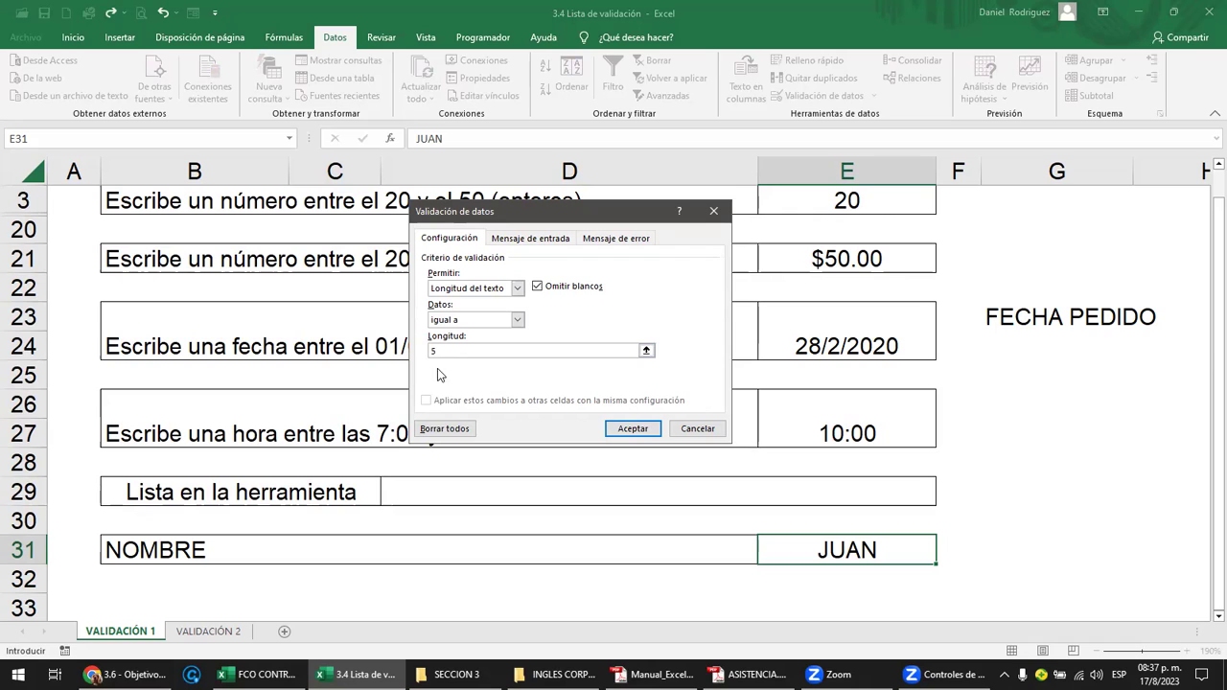
left_click(517, 320)
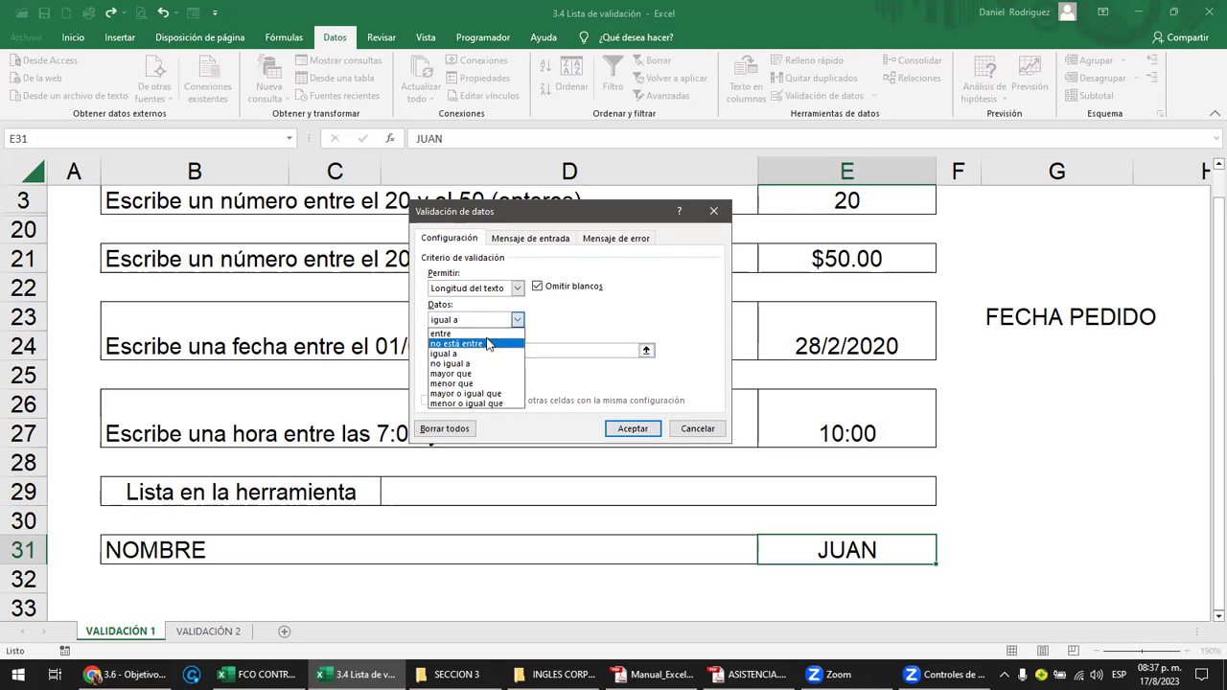
left_click(467, 333)
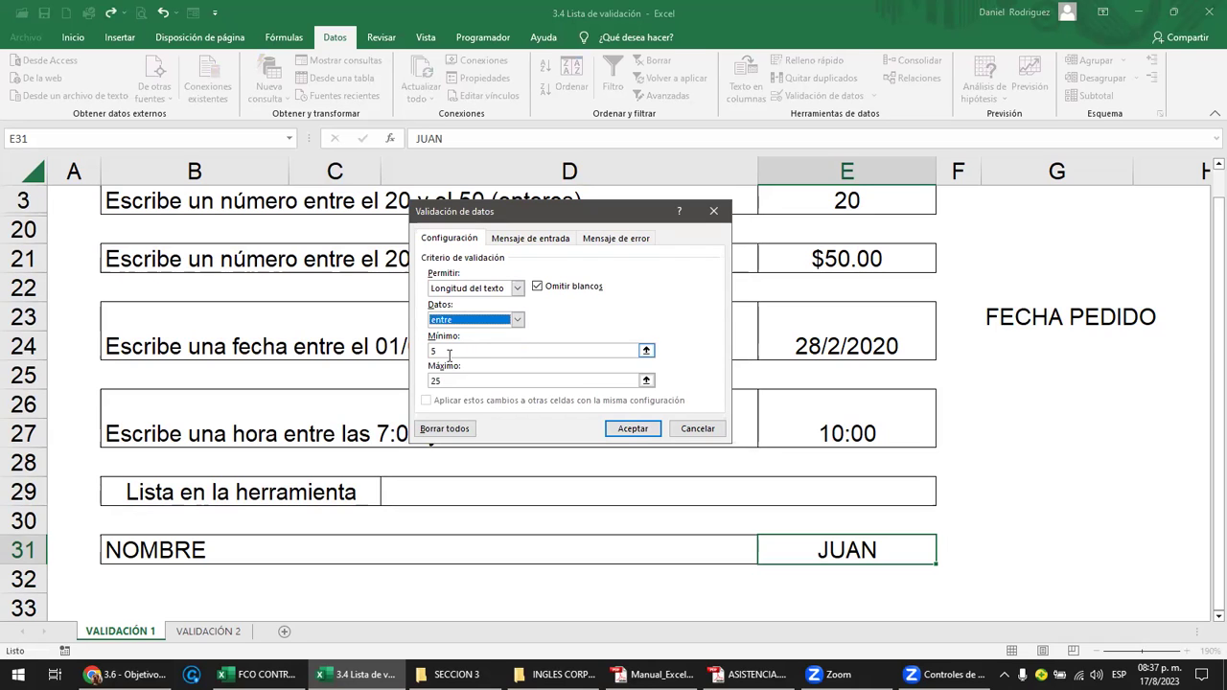
left_click(446, 352)
key("BackSpace")
type("1")
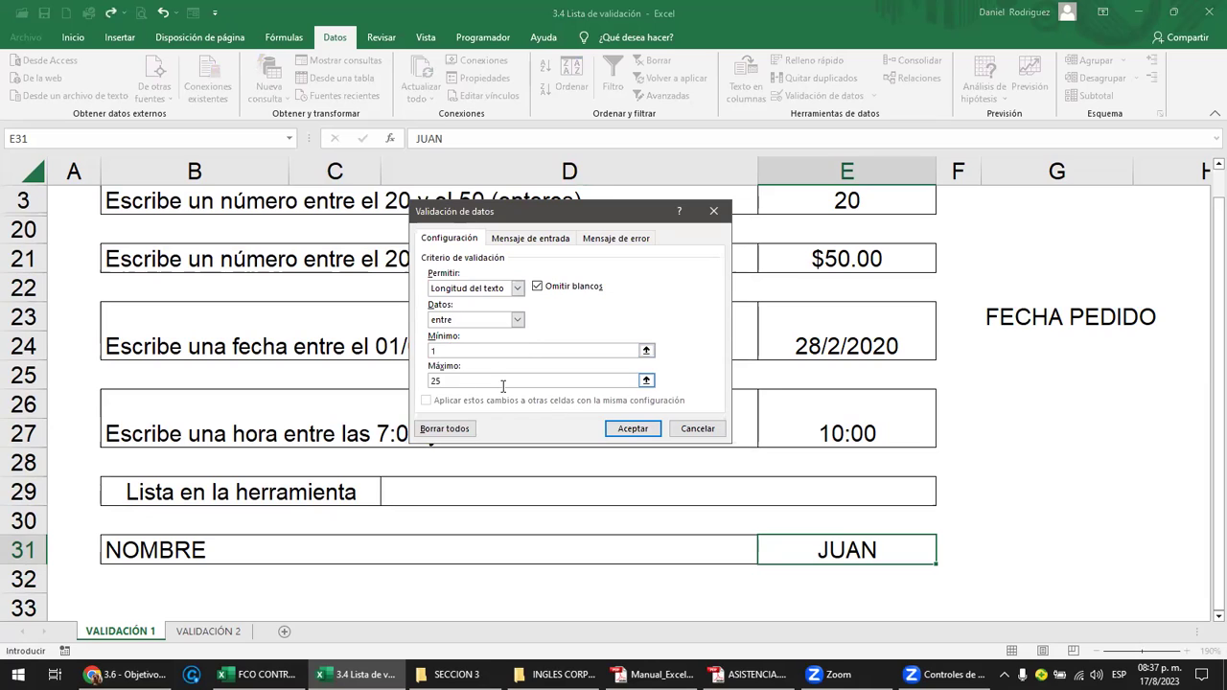
left_click_drag(452, 382, 400, 382)
type("10")
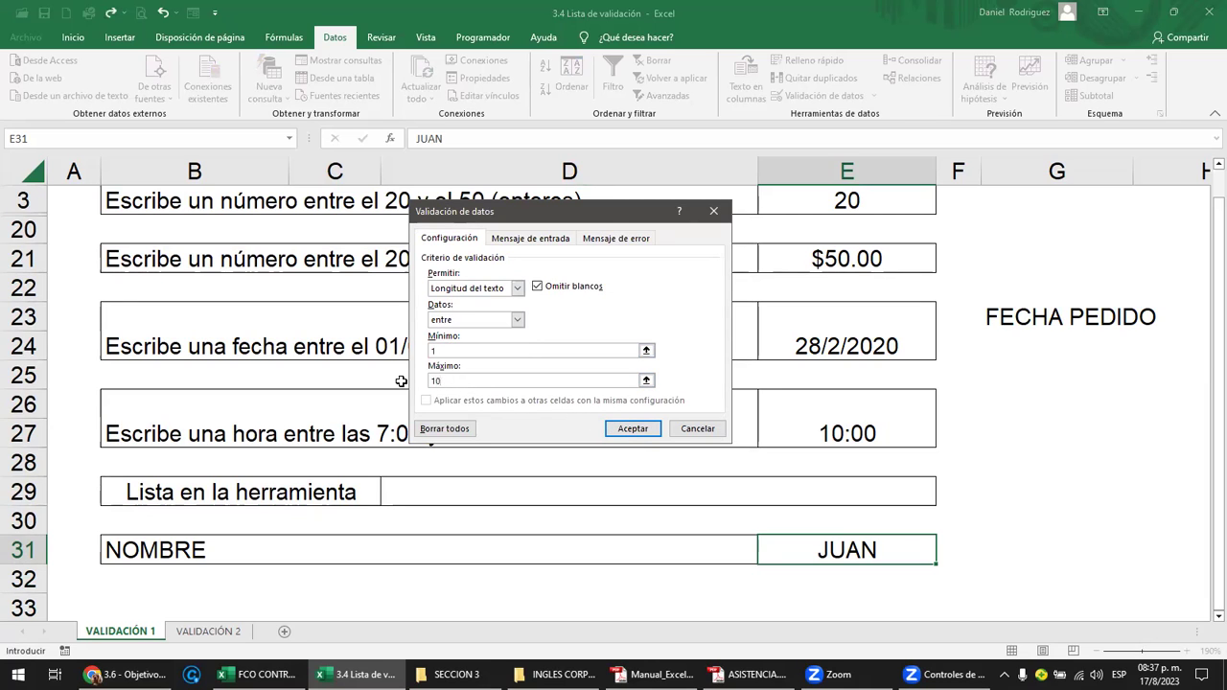
left_click(628, 433)
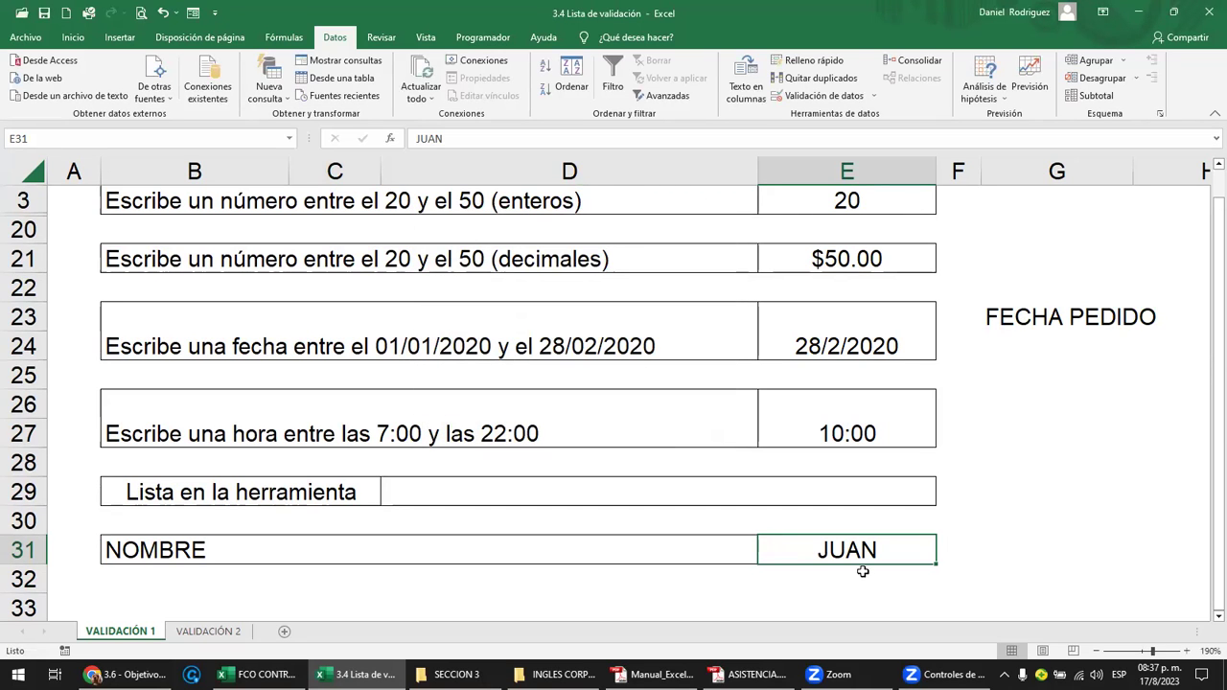
type("JUANNNNNNN")
key("Return")
key("Up")
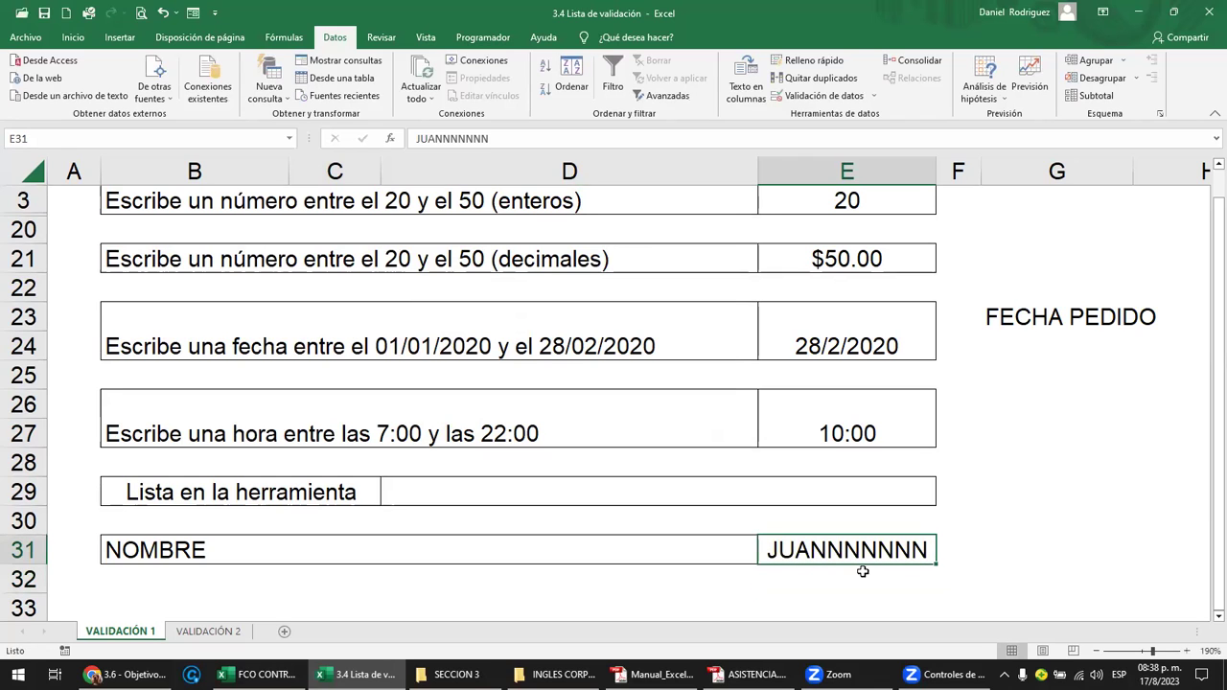
key("F2")
type("NNNNNNN")
key("Return")
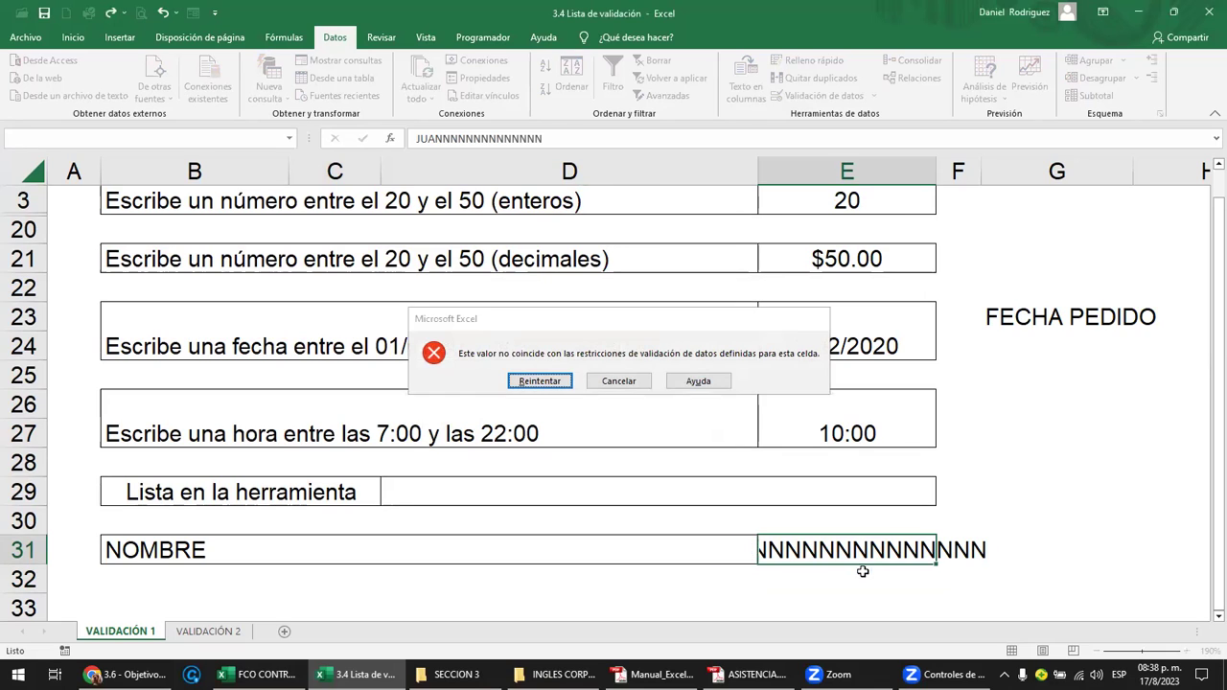
key("Return")
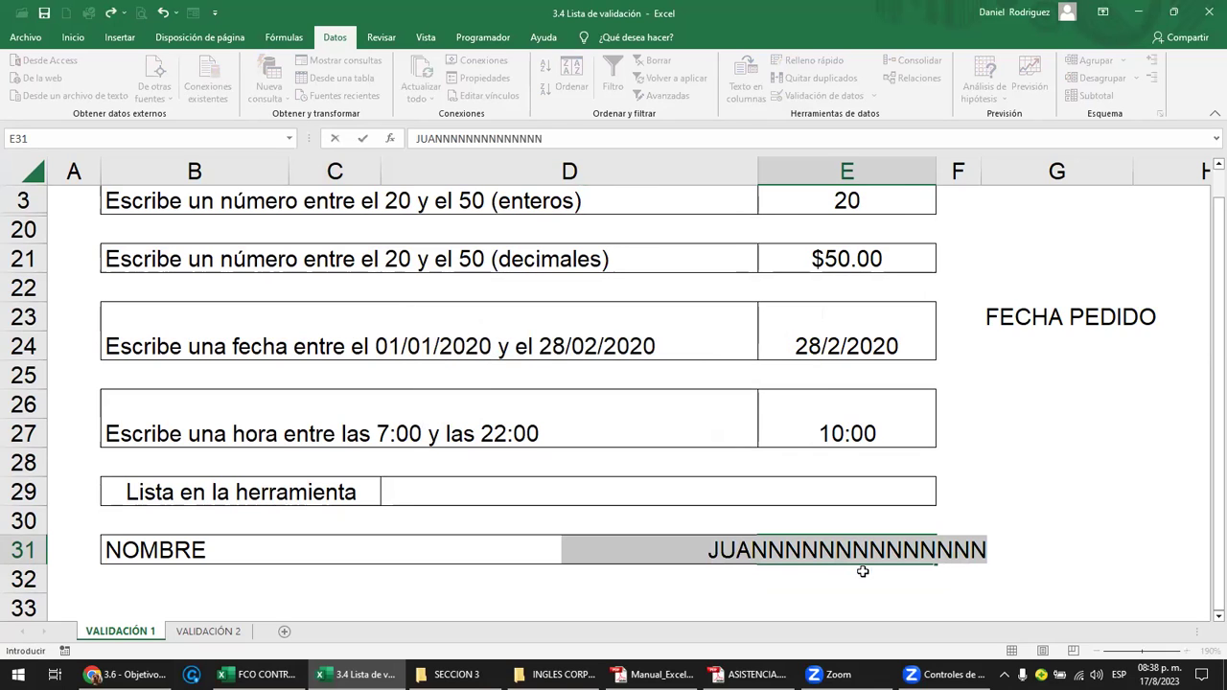
key("Return")
key("Return")
key("Escape")
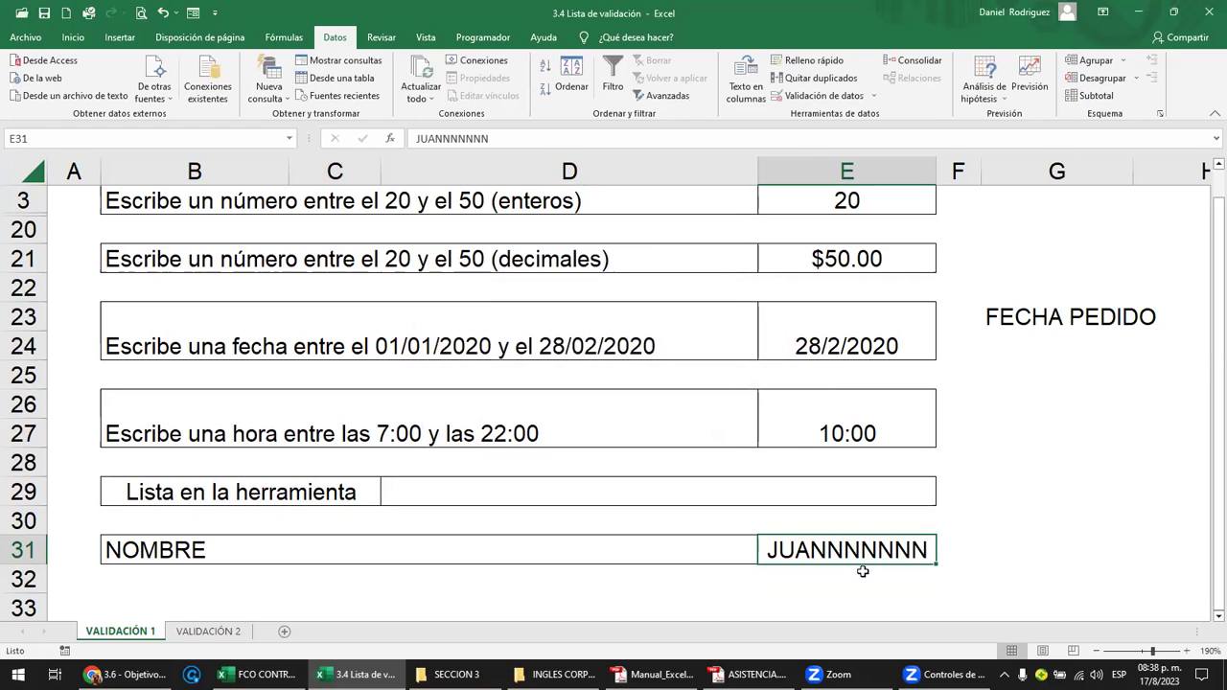
type("P")
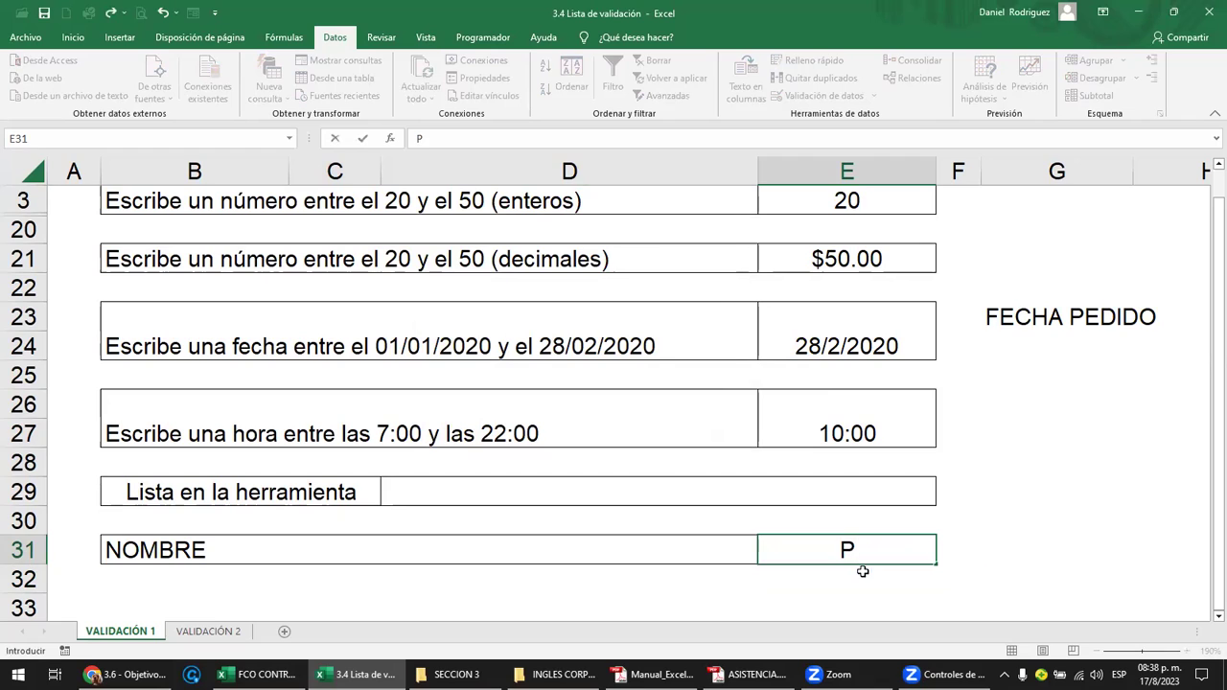
type("000000001")
key("Return")
key("Up")
key("F2")
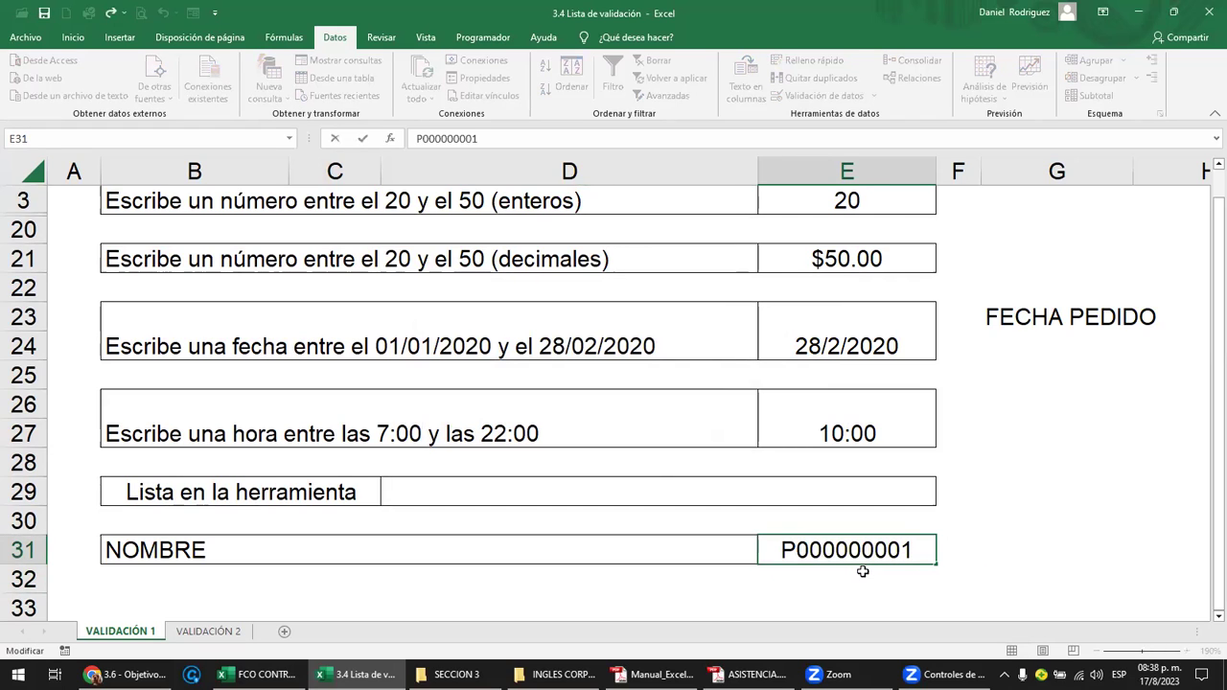
type("1")
key("Return")
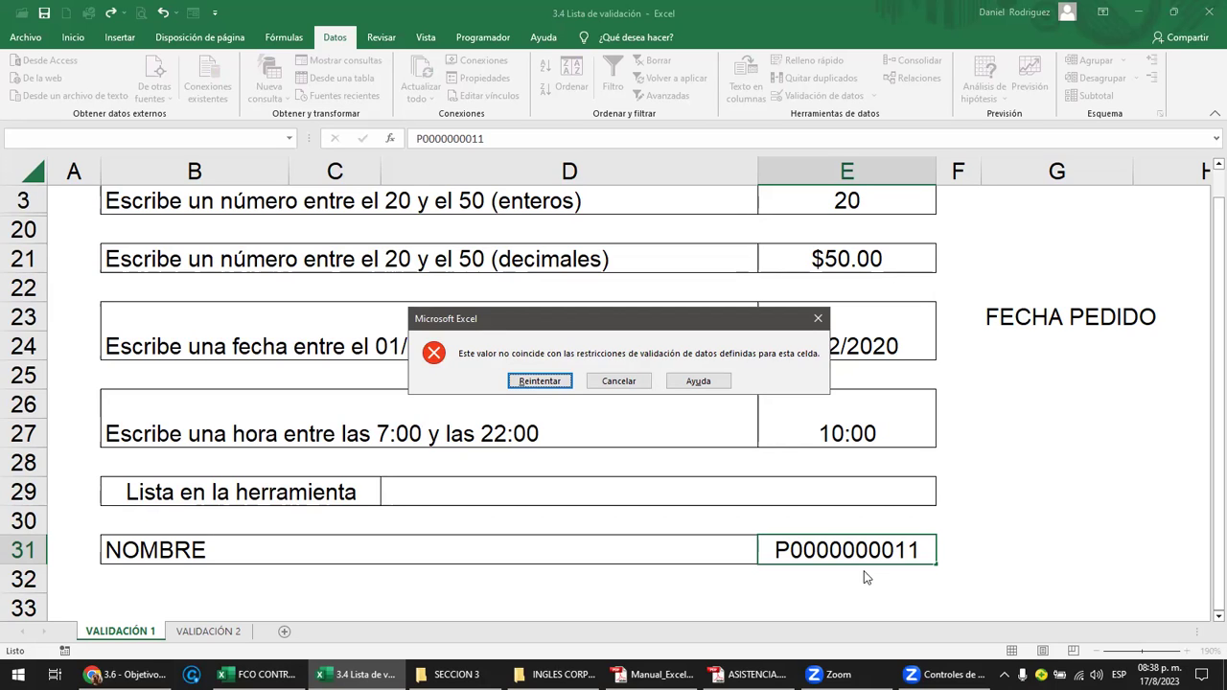
key("Escape")
double_click(836, 553)
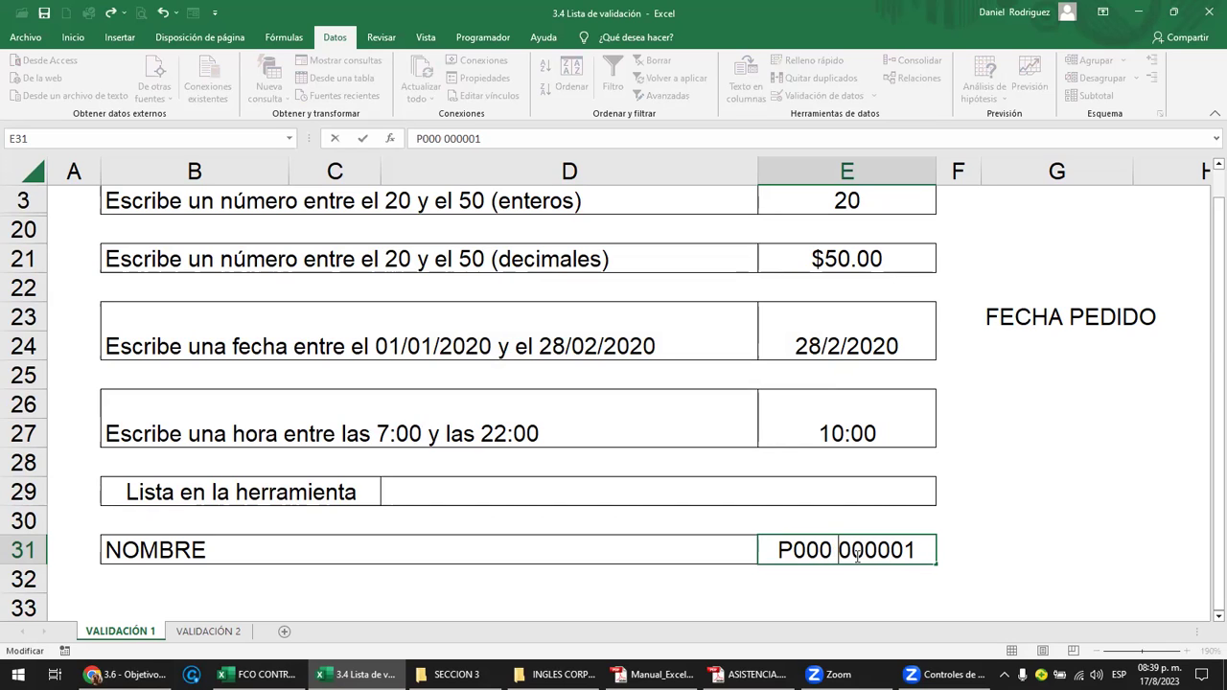
key("Return")
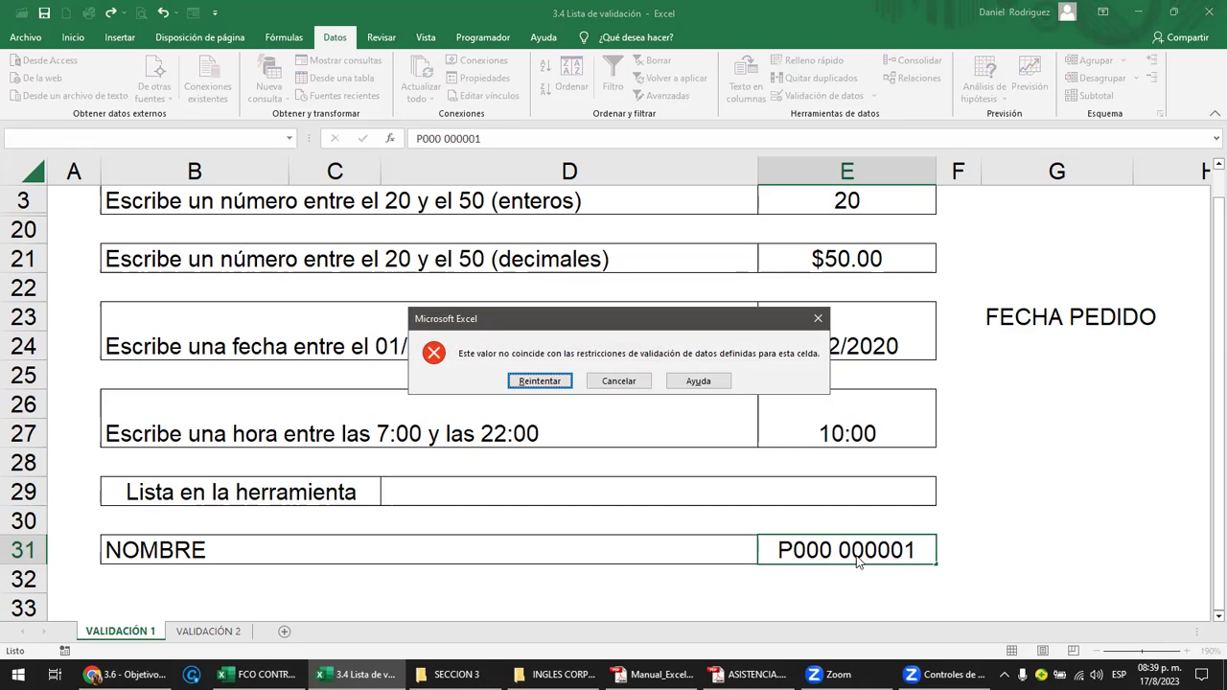
key("Return")
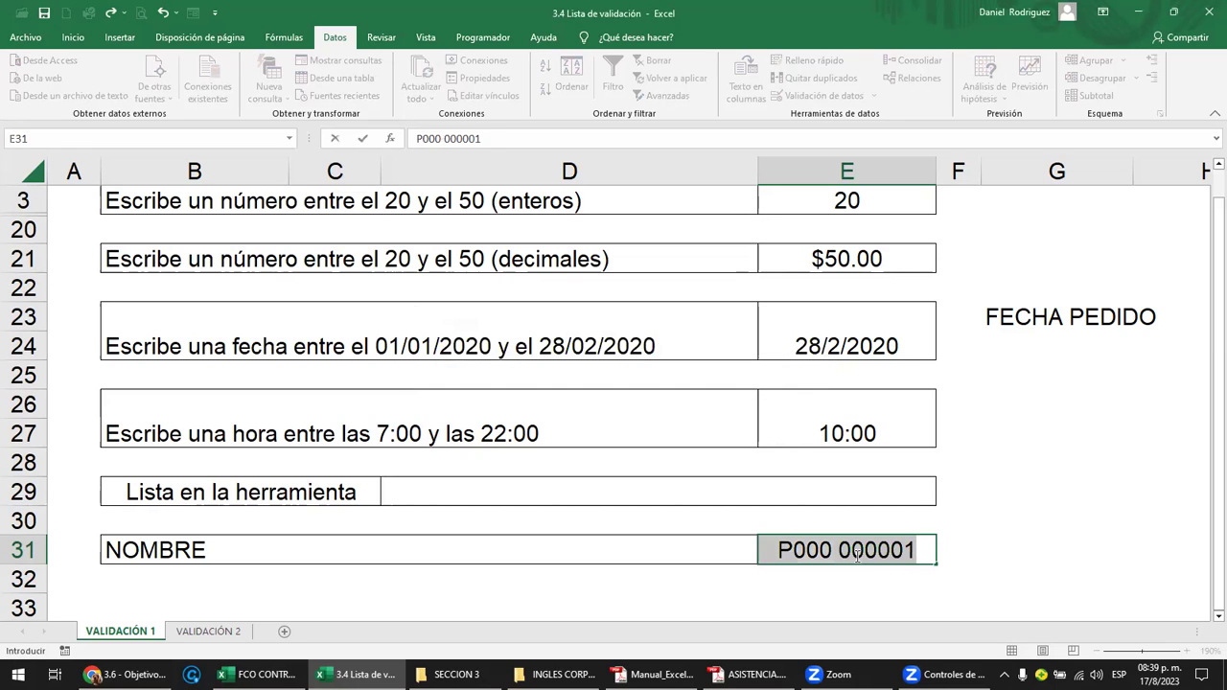
key("Return")
key("Return")
type("P000000001")
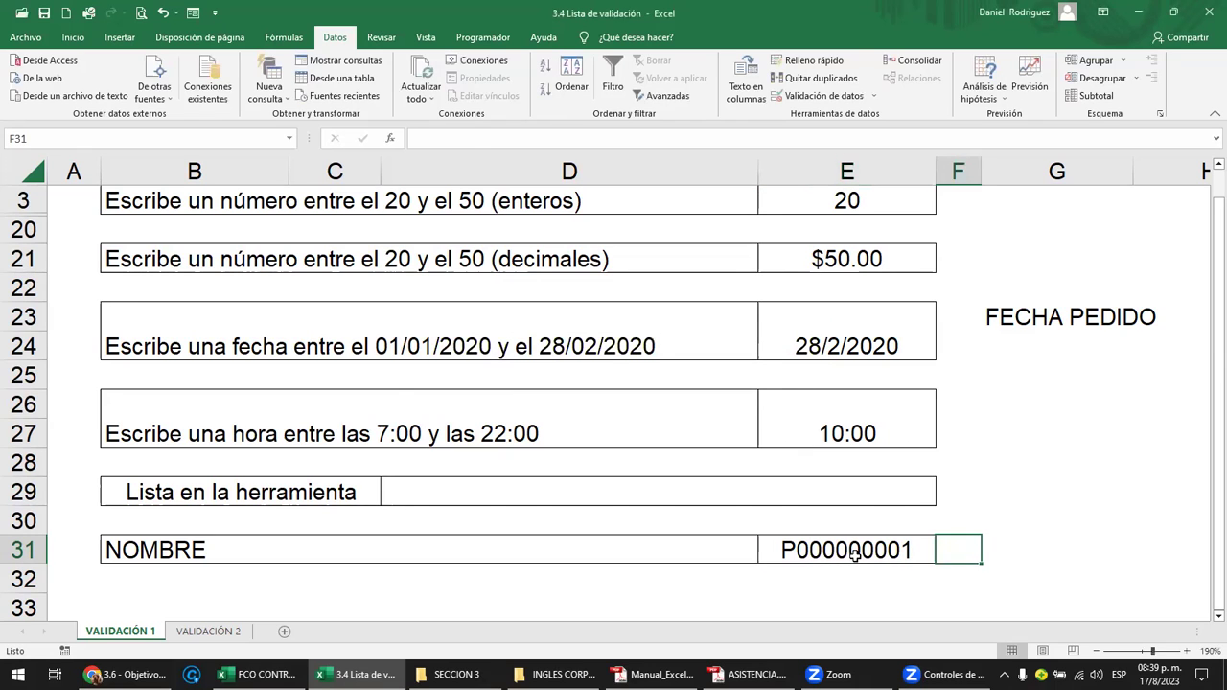
key("Left")
key("Left")
key("Right")
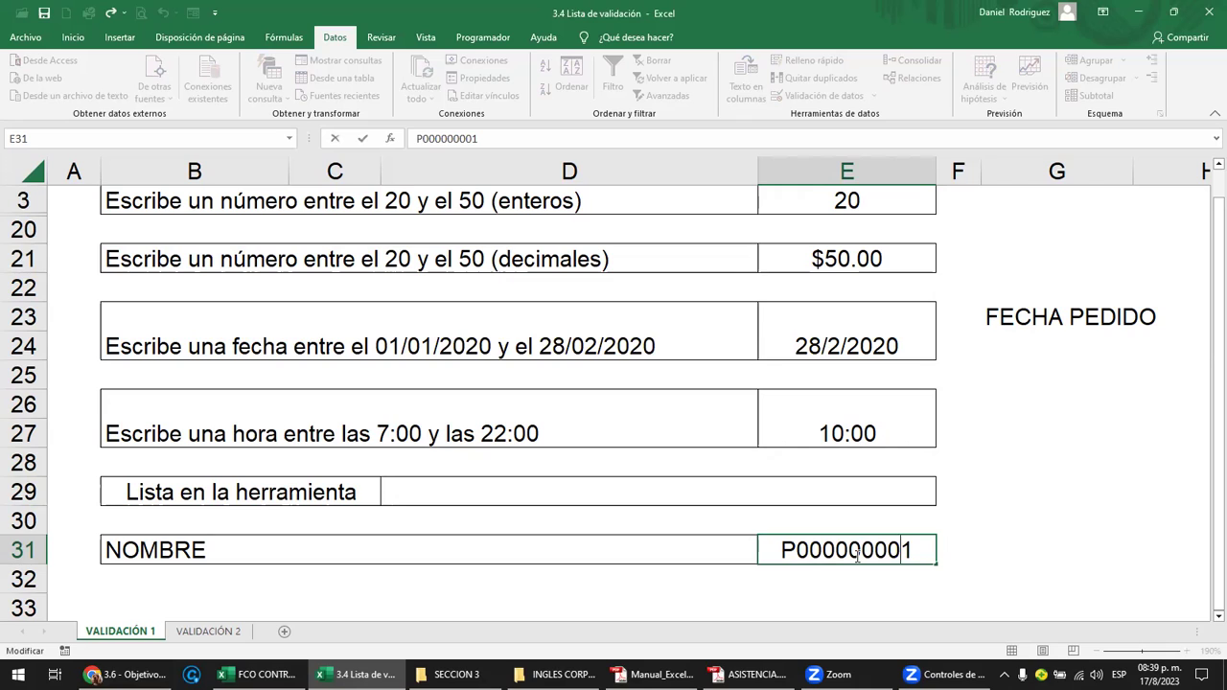
type("-")
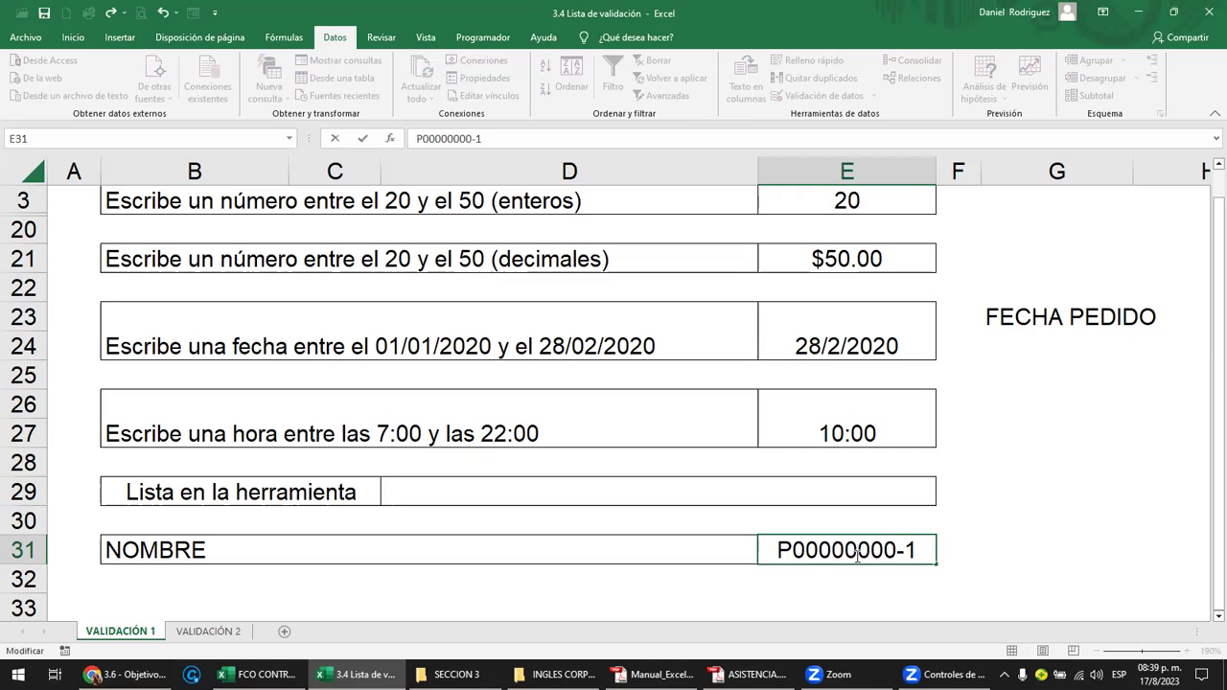
key("Return")
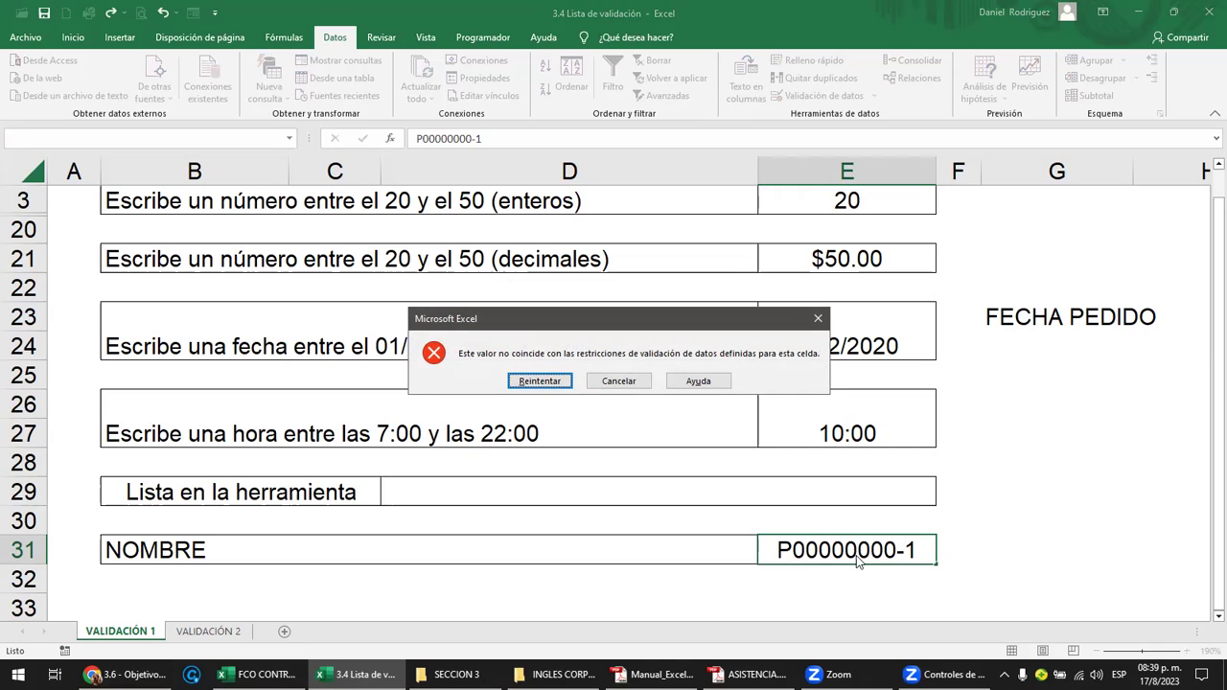
key("Return")
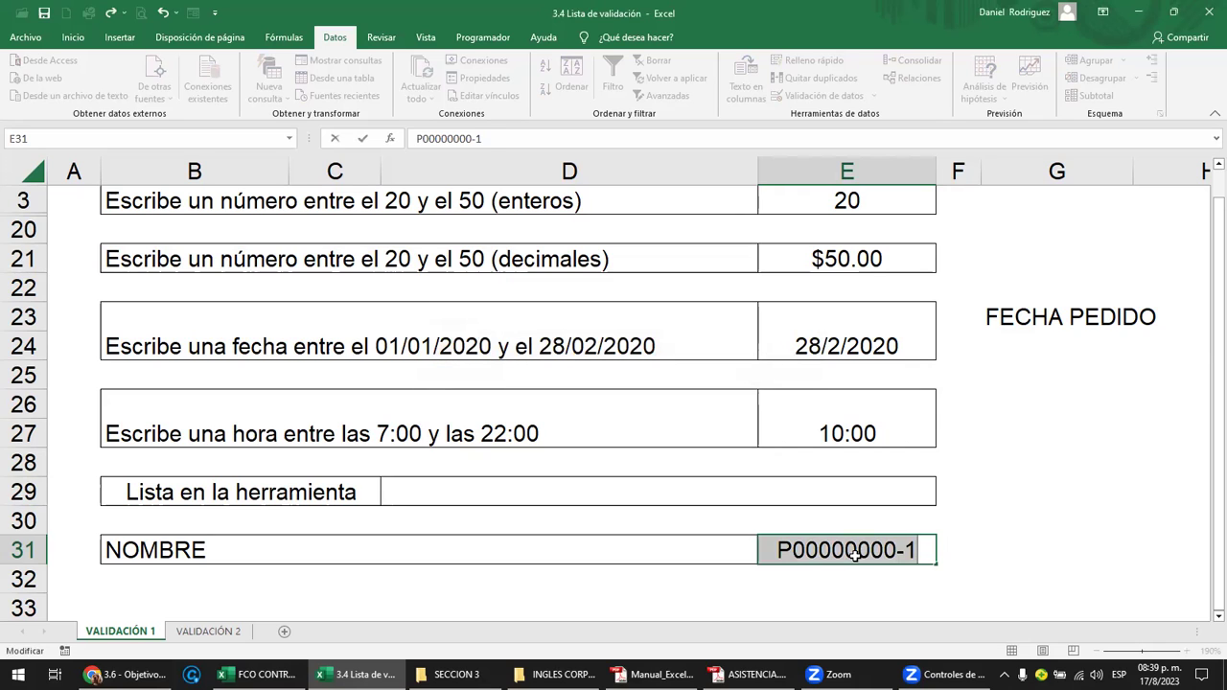
key("Escape")
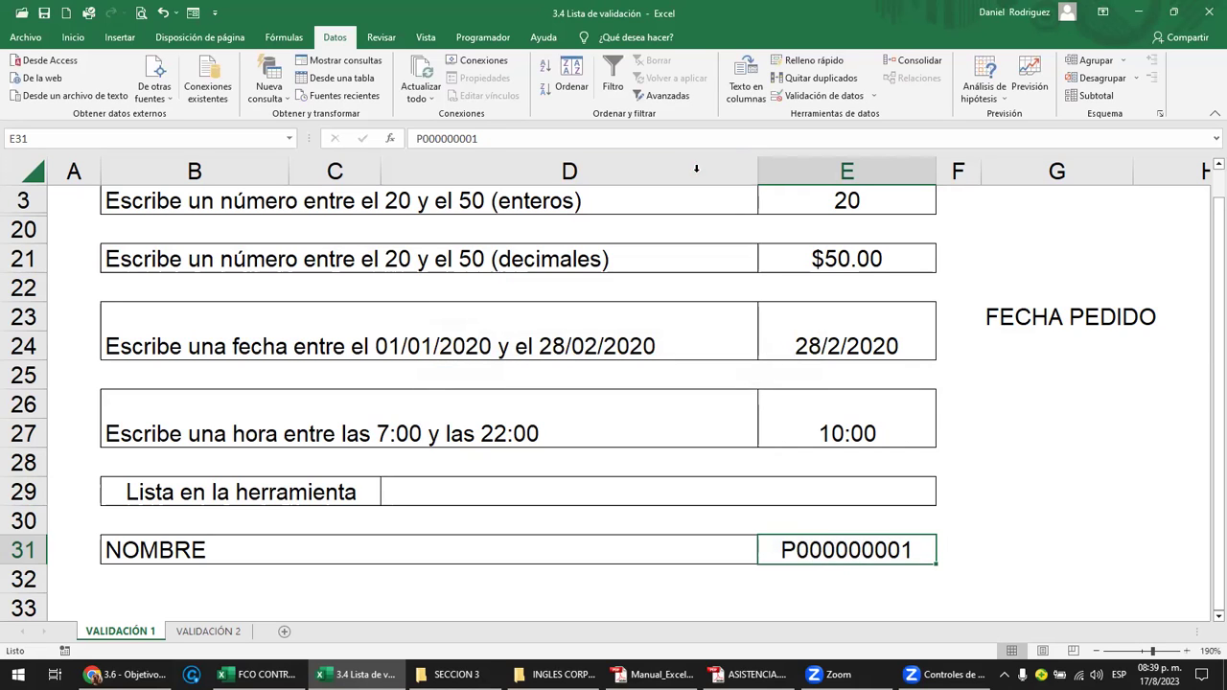
Step: Add the input message 'PERMITIDO 10 CARACTERES' to E31's validation rule
left_click(874, 96)
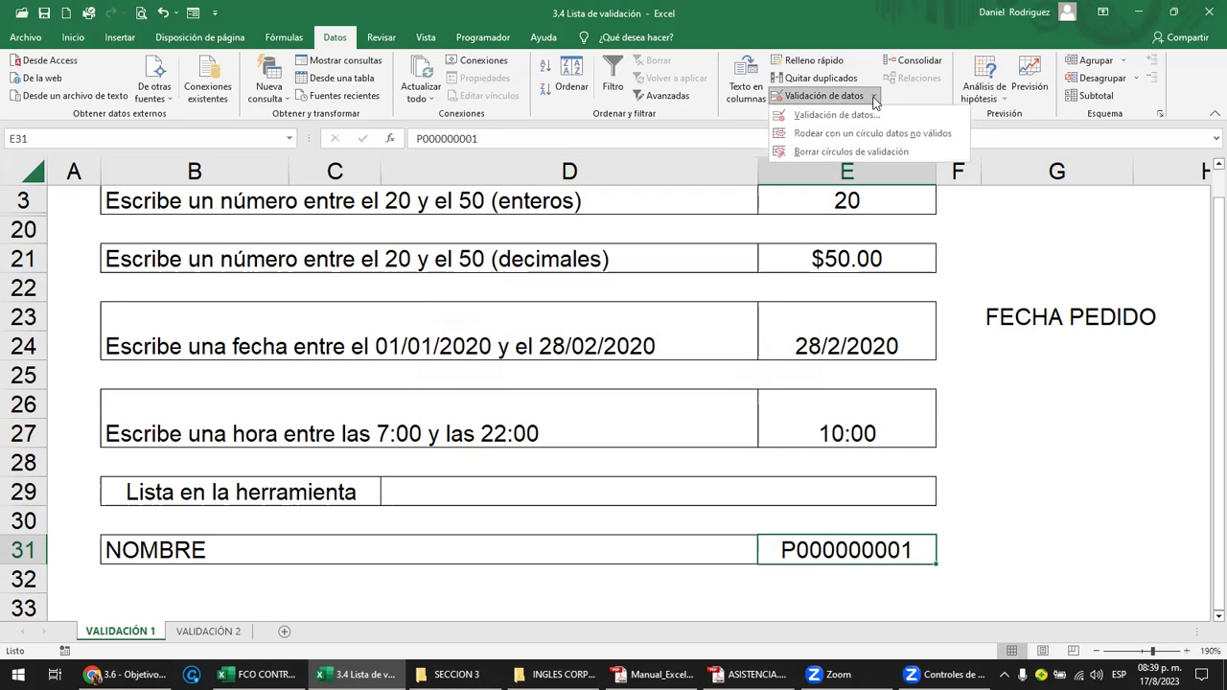
left_click(835, 117)
left_click(527, 237)
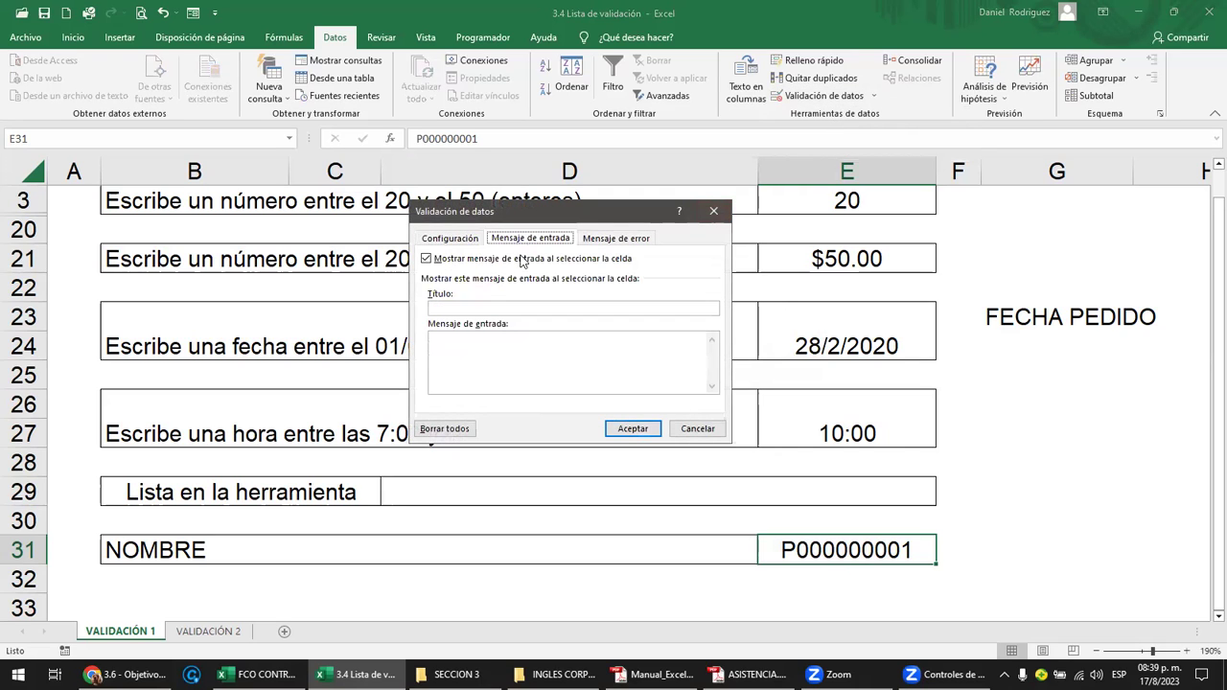
left_click(457, 335)
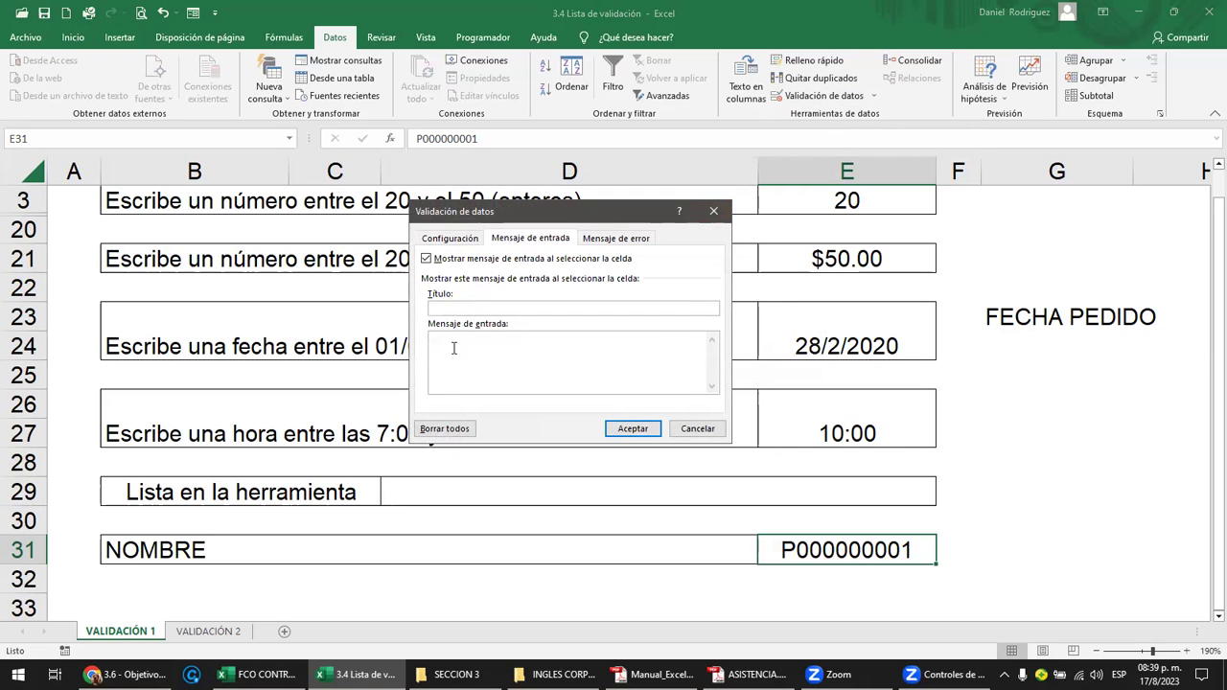
type("PERMITIDO ")
type("10 CARACTERES")
left_click(630, 429)
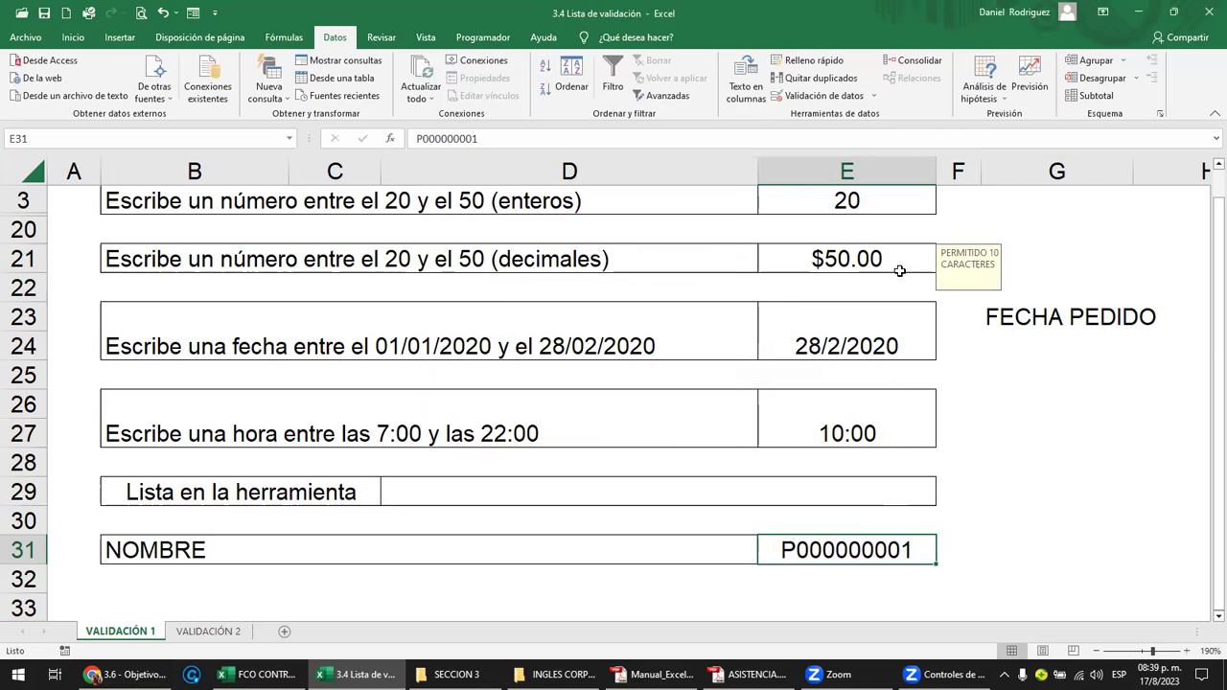
Step: Reselect E31 to check that its input message pops up
left_click_drag(900, 291, 912, 261)
left_click(876, 542)
key("ctrl+c")
key("Escape")
left_click(882, 548)
key("Escape")
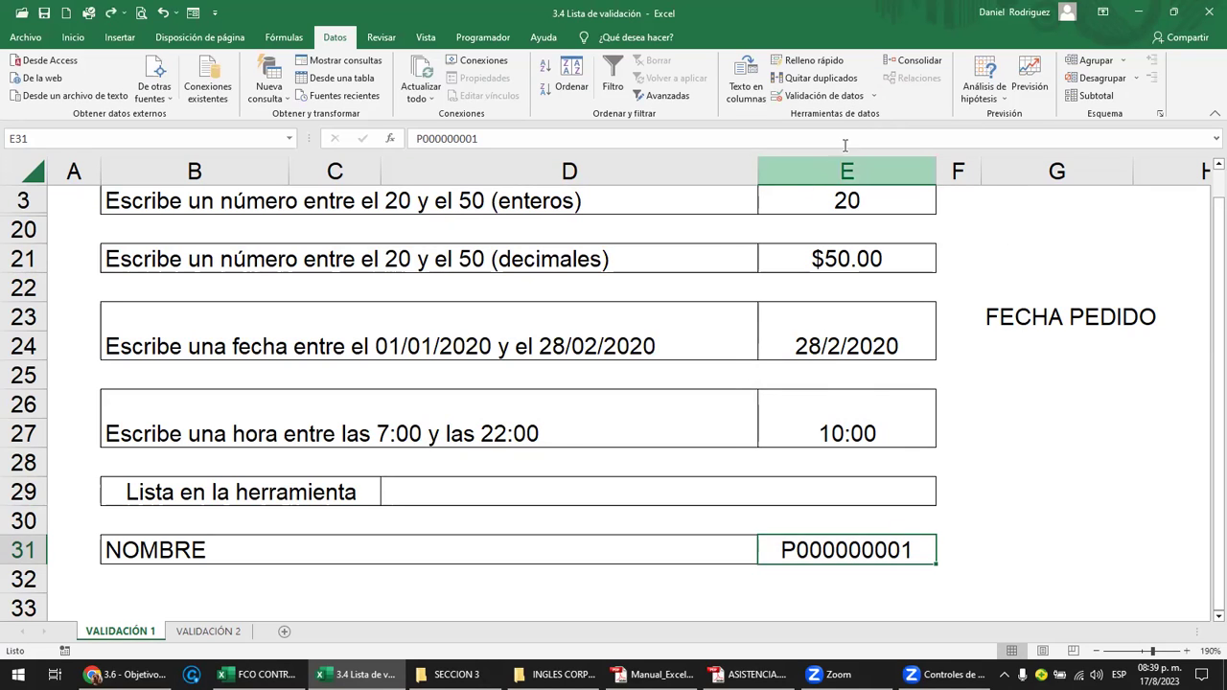
Step: Reopen E31's validation settings and correct the misspelled input message text
left_click(861, 100)
left_click(829, 115)
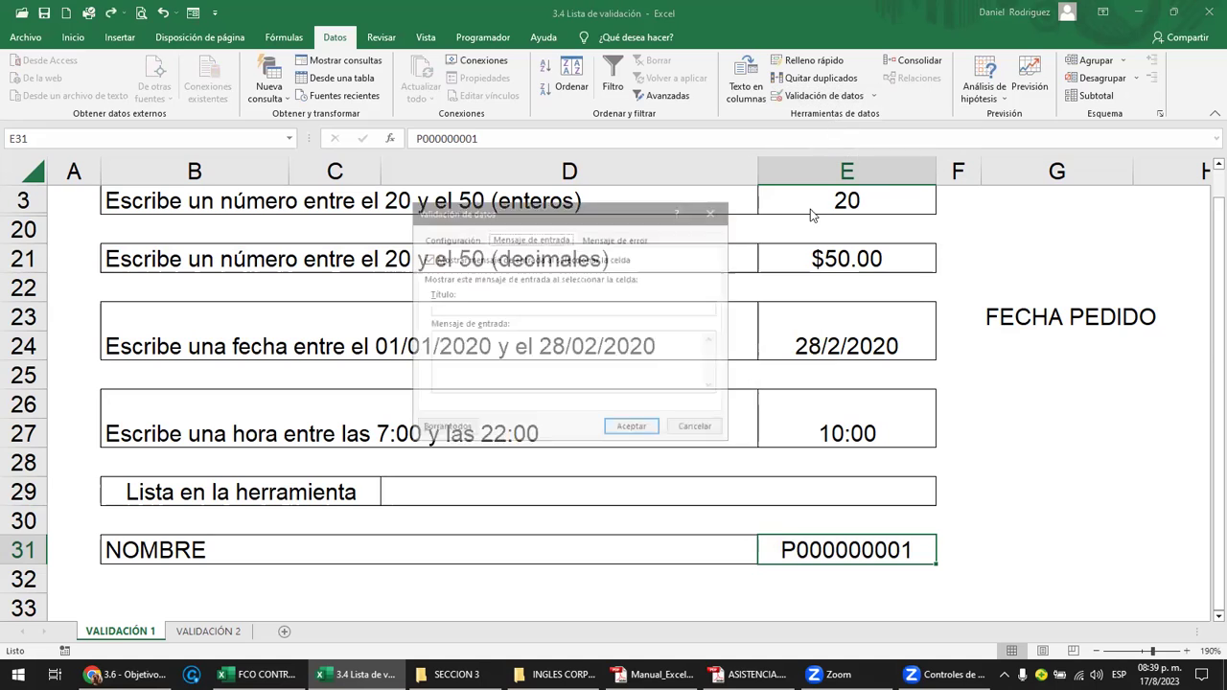
left_click(443, 350)
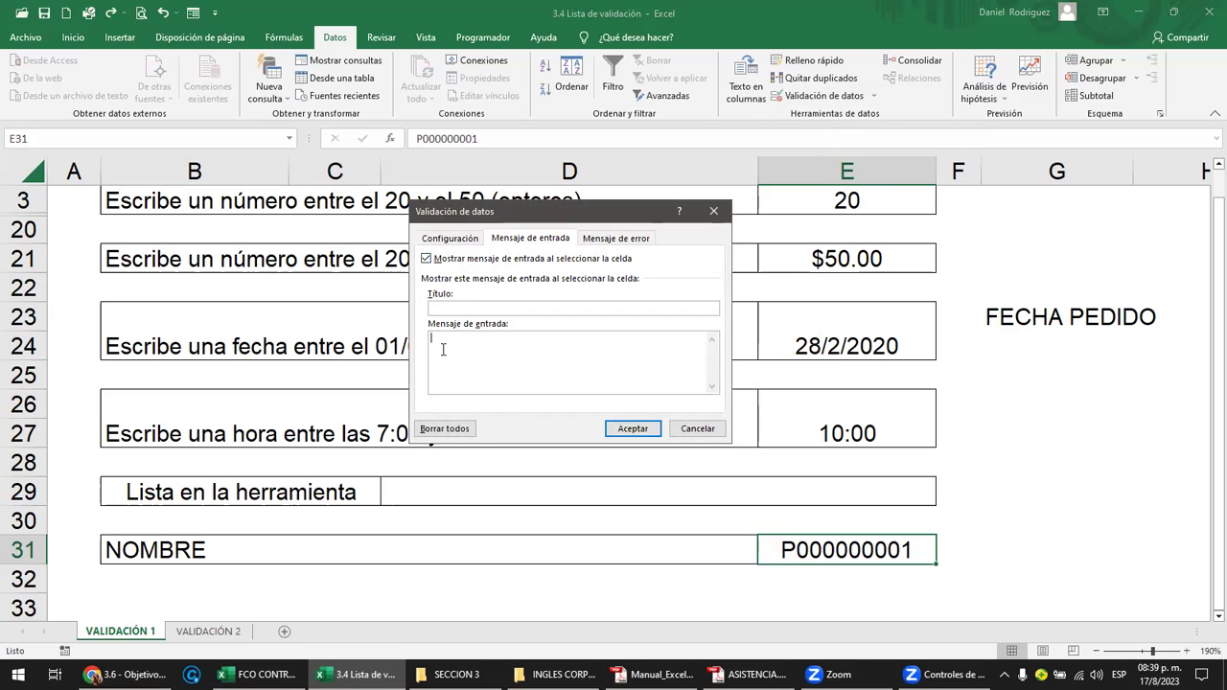
type("PERMITIDO 10 CATAC")
key("BackSpace")
key("BackSpace")
key("BackSpace")
type("AR")
type("ACE")
type("ERES")
Step: Confirm the corrected message and move its pop-up box beside cell E31
left_click(633, 428)
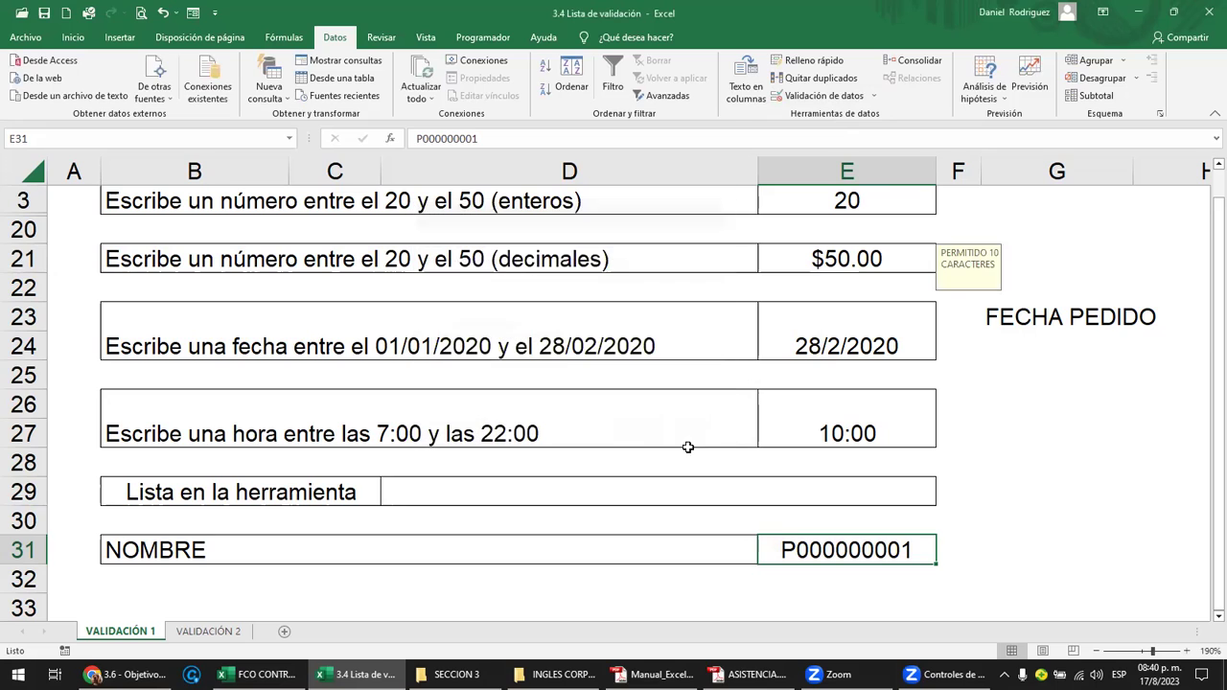
left_click(985, 549)
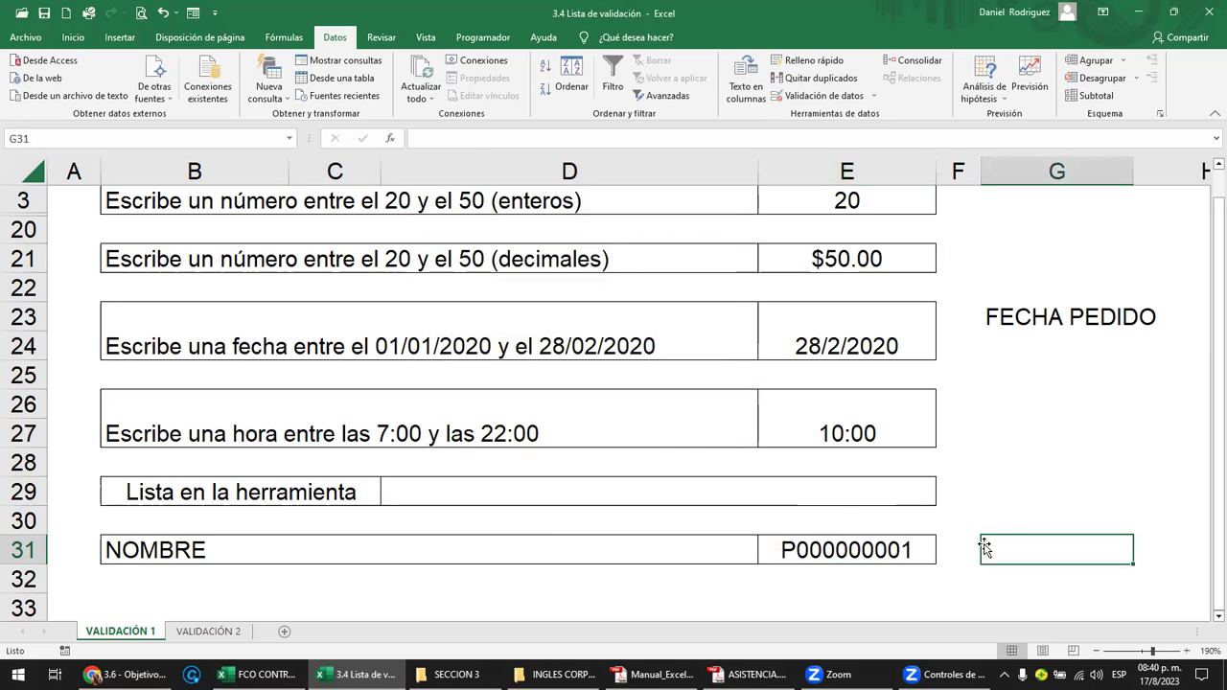
left_click(877, 551)
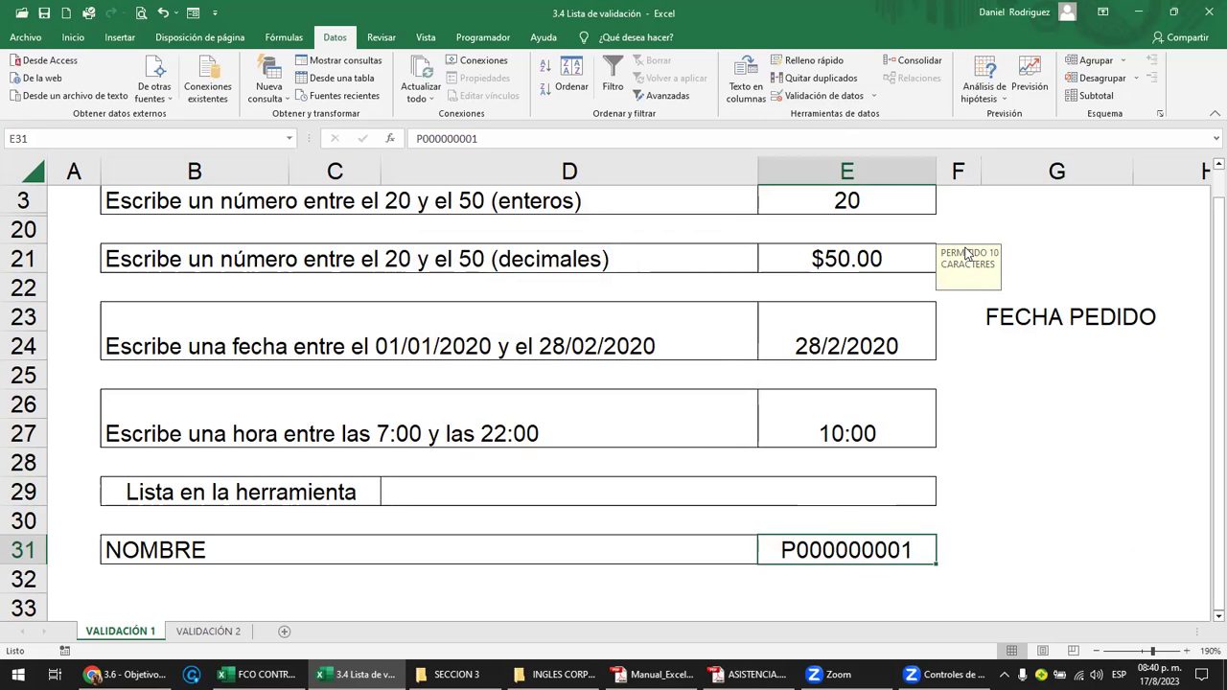
left_click_drag(971, 251, 970, 554)
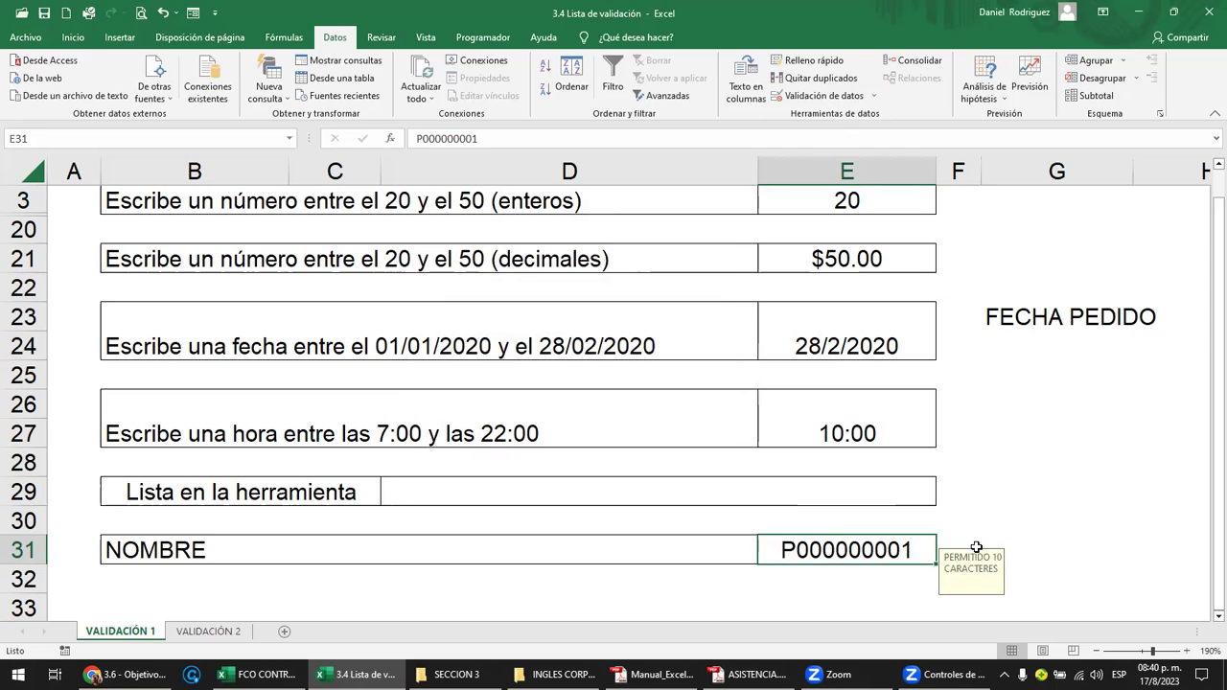
mouse_move(971, 552)
left_mouse_down()
mouse_move(994, 548)
mouse_move(1013, 499)
left_mouse_up()
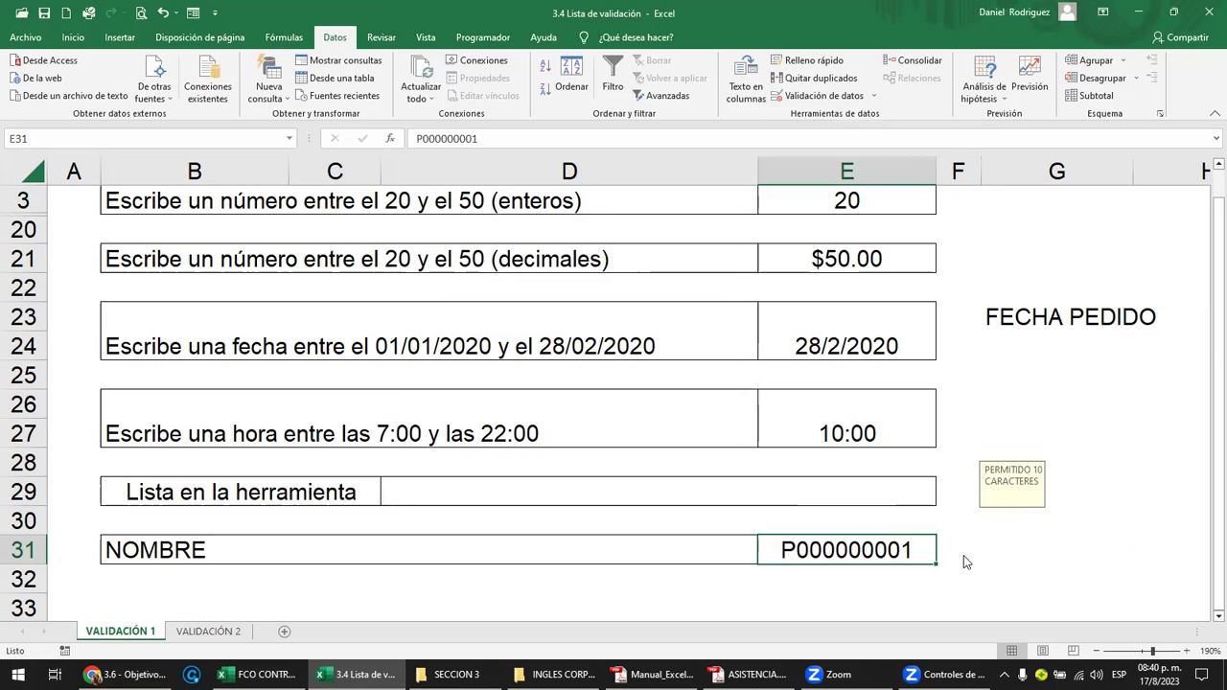
left_click_drag(964, 562, 1014, 551)
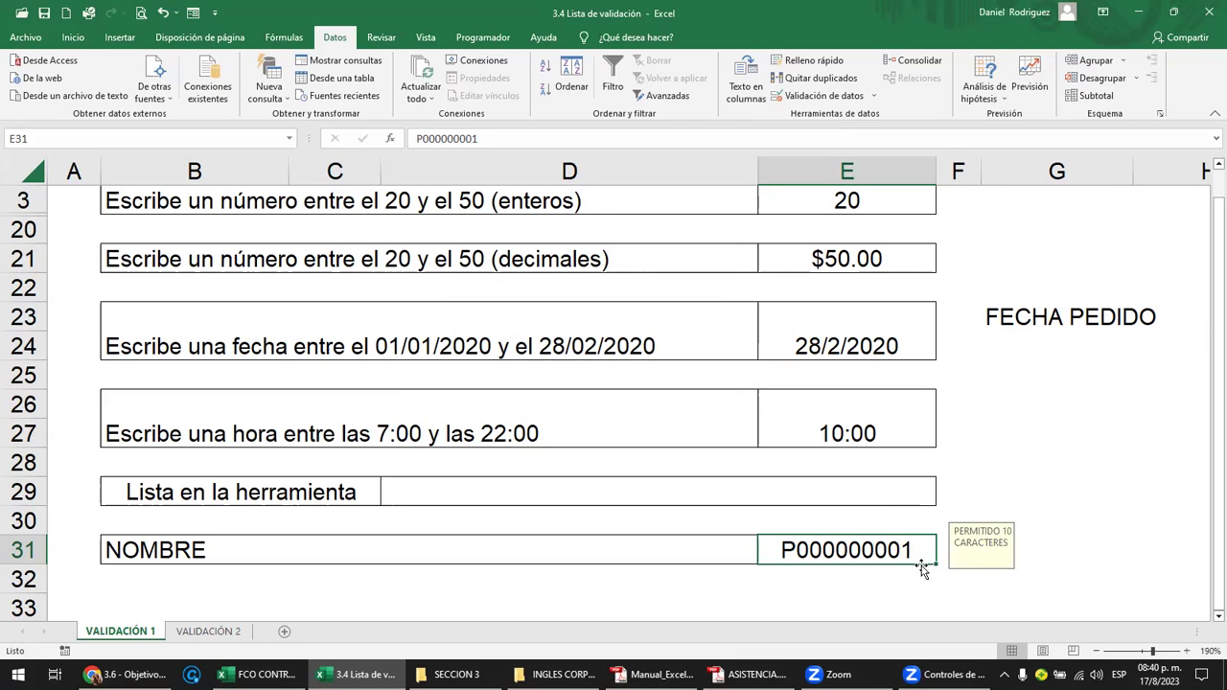
Step: Enter the value 1 in cell E31
left_click(871, 492)
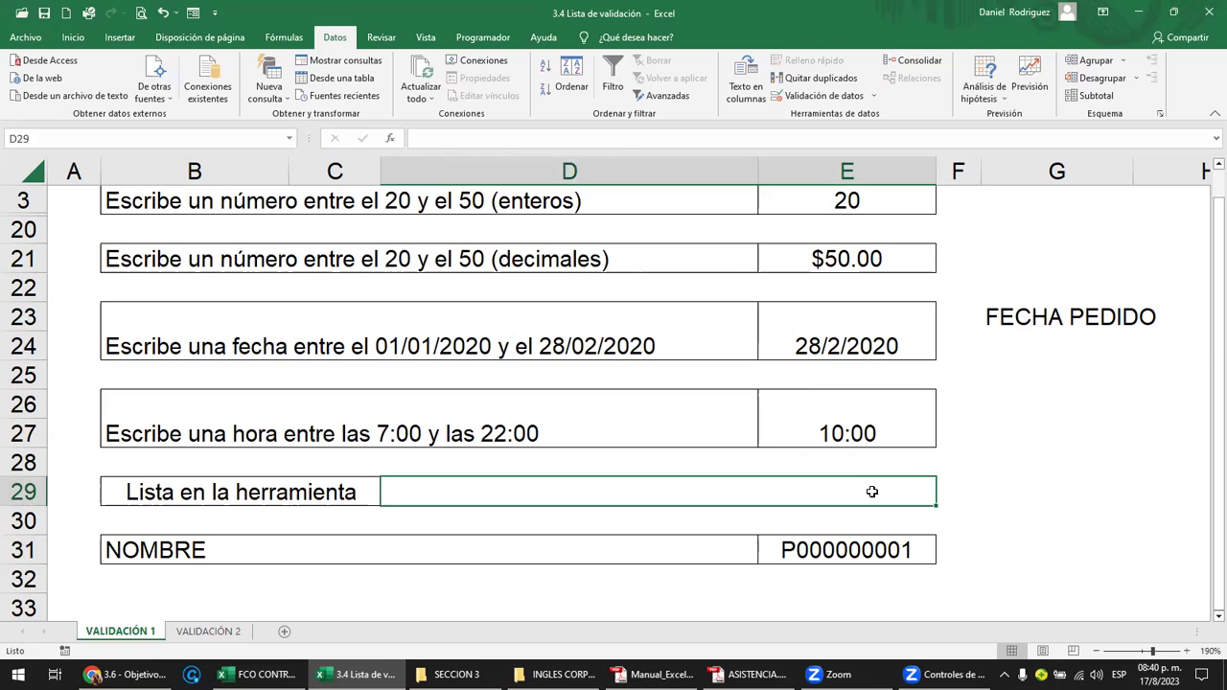
left_click(888, 549)
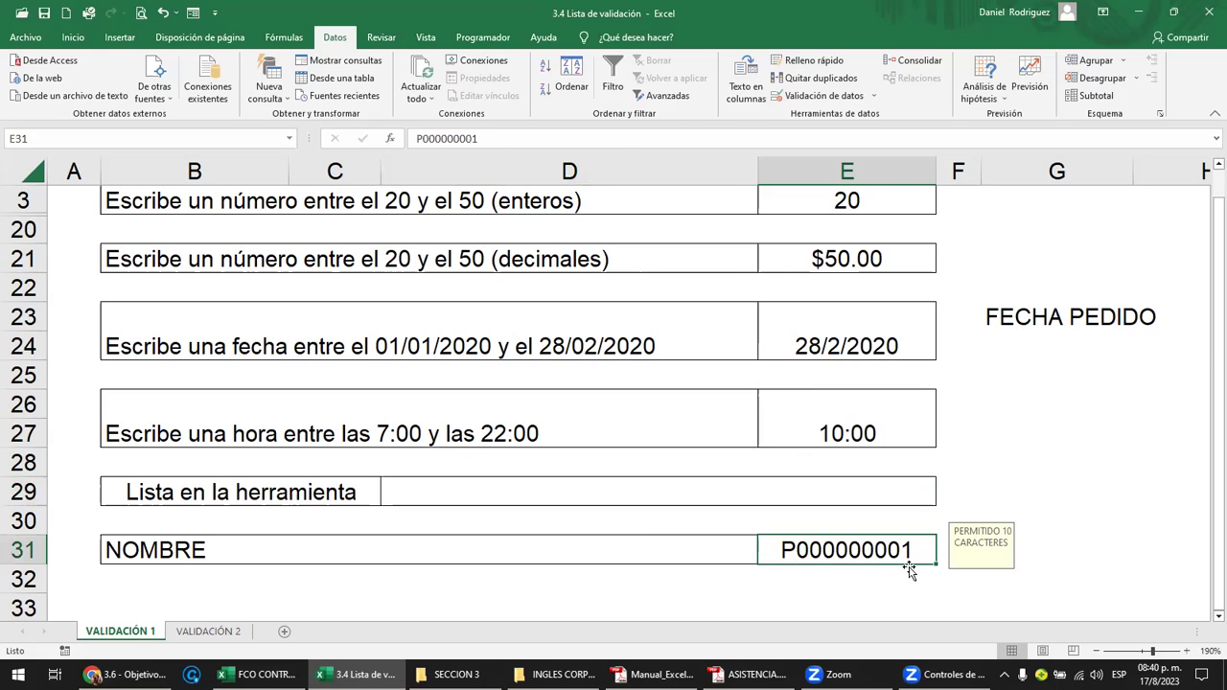
type("1")
key("Return")
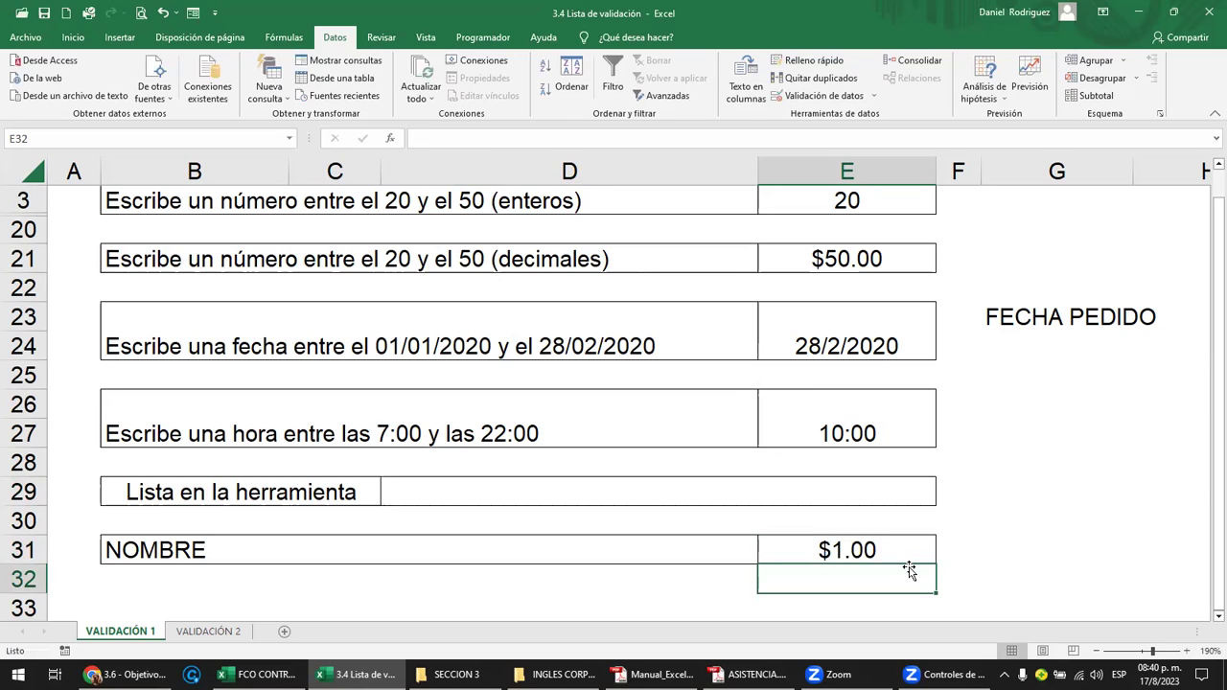
key("Up")
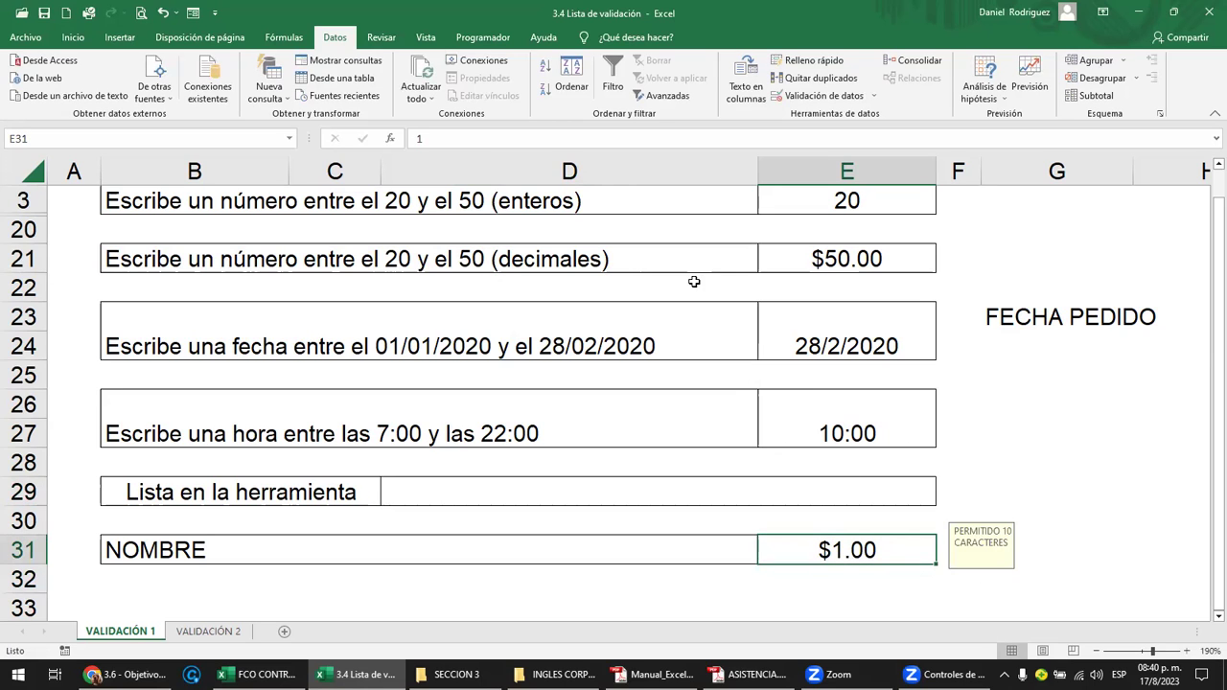
Step: Switch E31 from currency to General number format so it shows 1
left_click(73, 38)
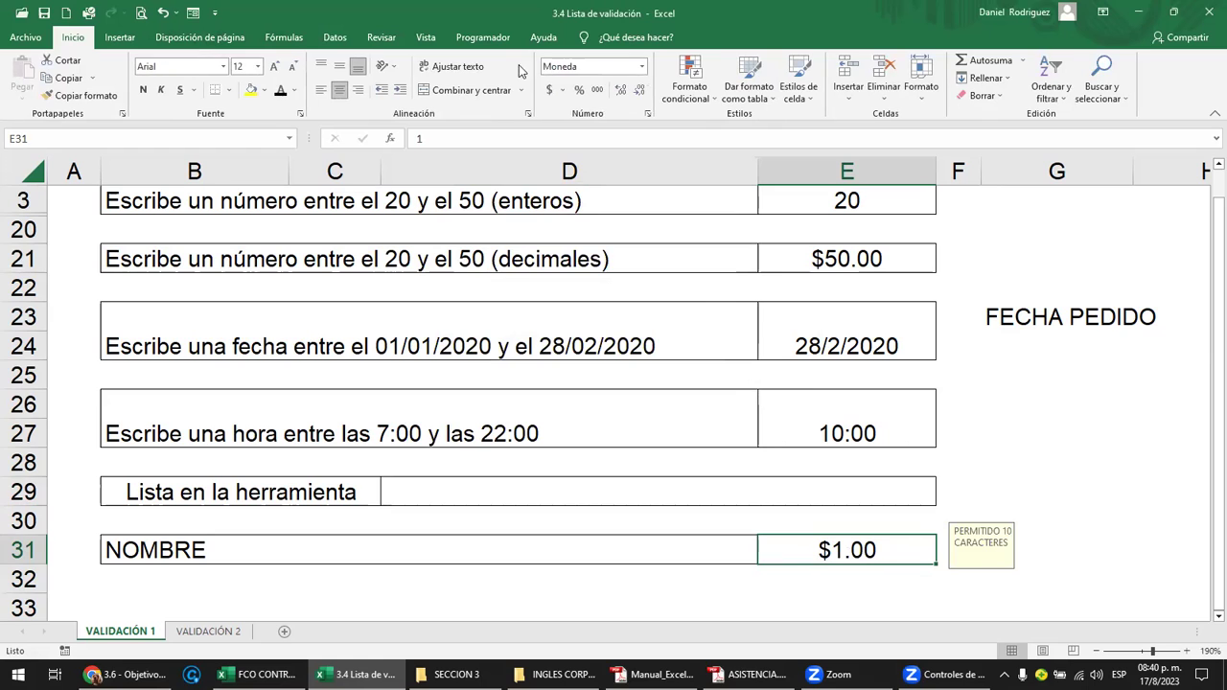
left_click(641, 67)
left_click(619, 92)
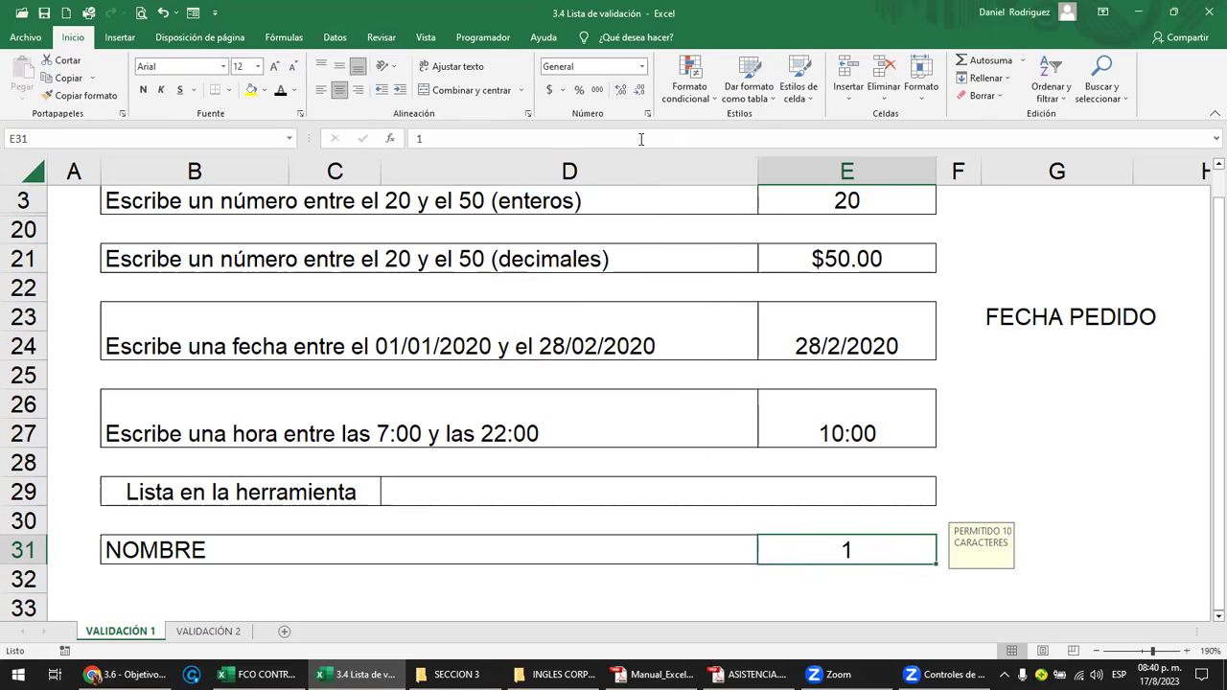
left_click(863, 574)
left_click(856, 545)
double_click(856, 545)
key("Return")
left_click(856, 545)
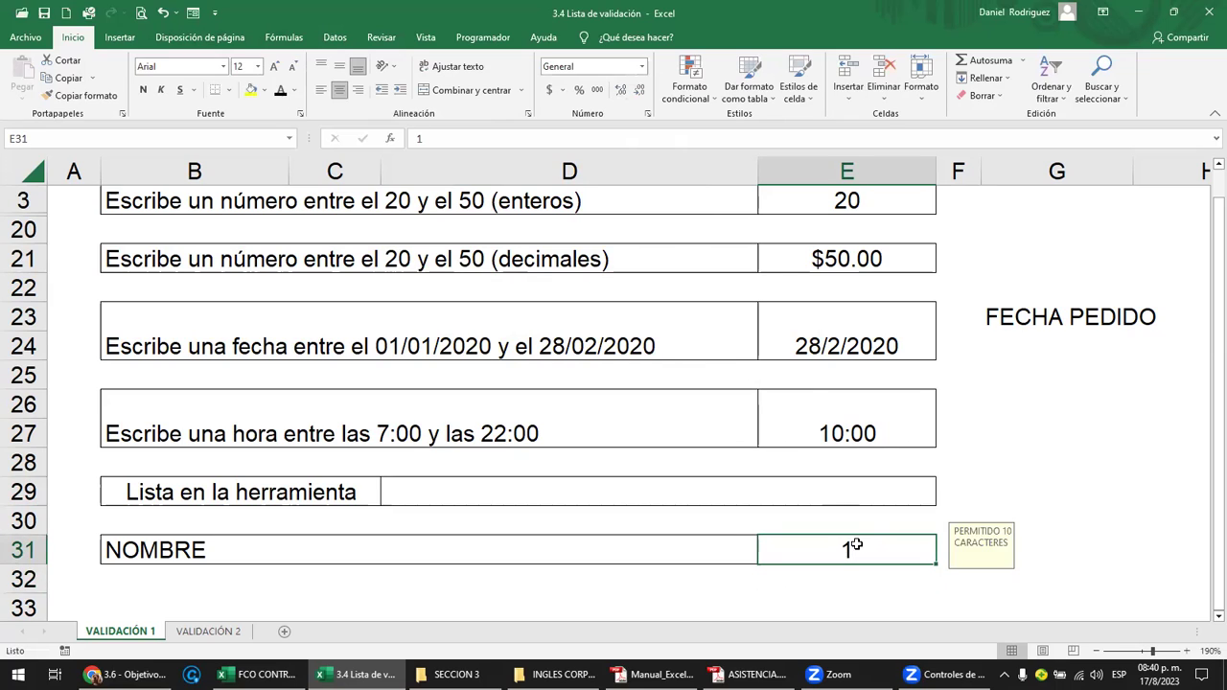
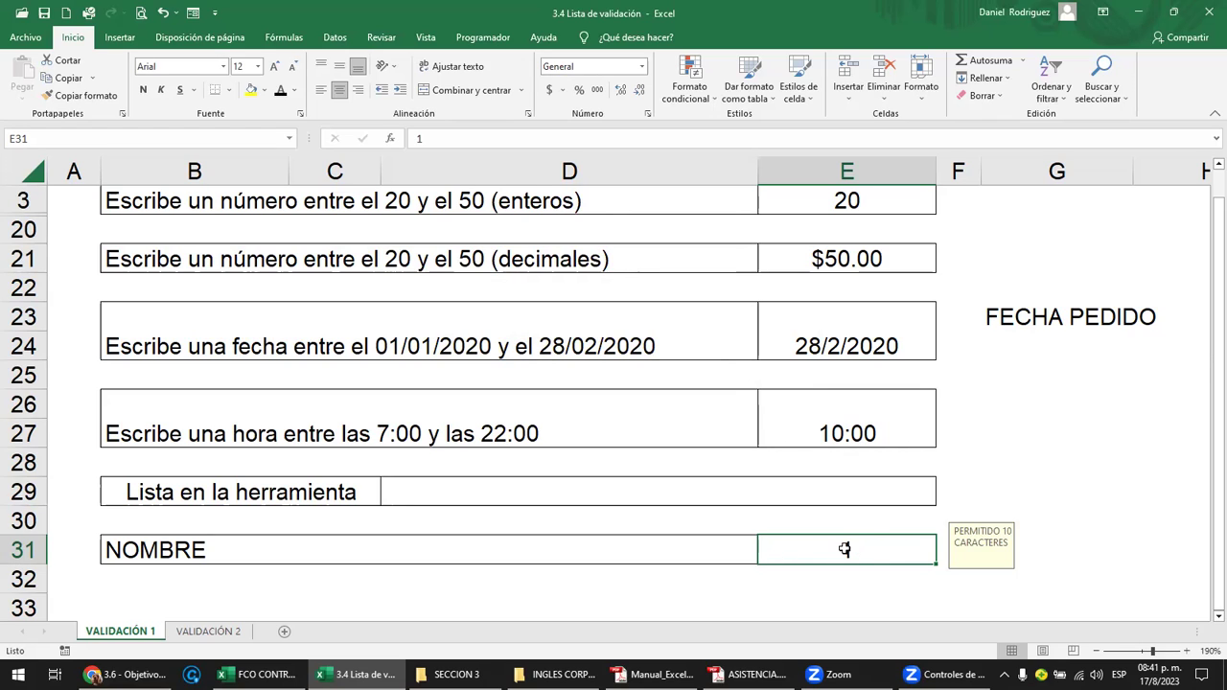
Step: Replace the NOMBRE label in B31 with 'LONGITUD DE TEXTO', then check E31's 10-character message
left_click(431, 549)
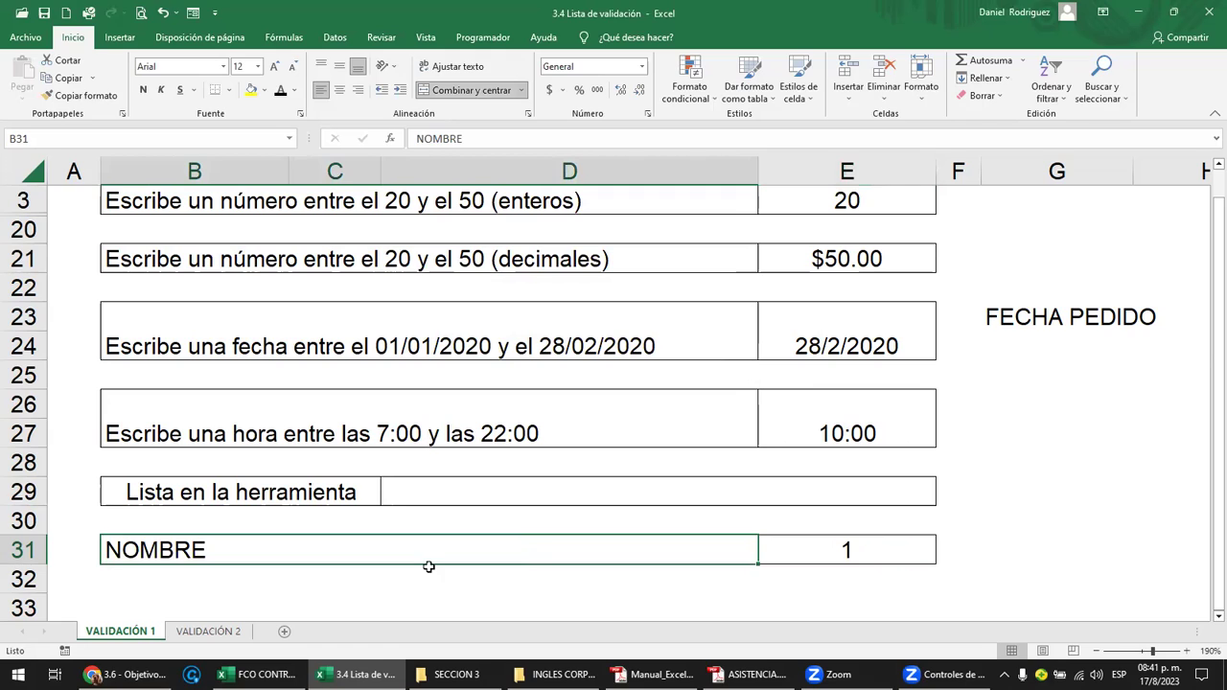
type("LONGITUD DE TECTO")
key("BackSpace")
key("BackSpace")
key("BackSpace")
type("XTO")
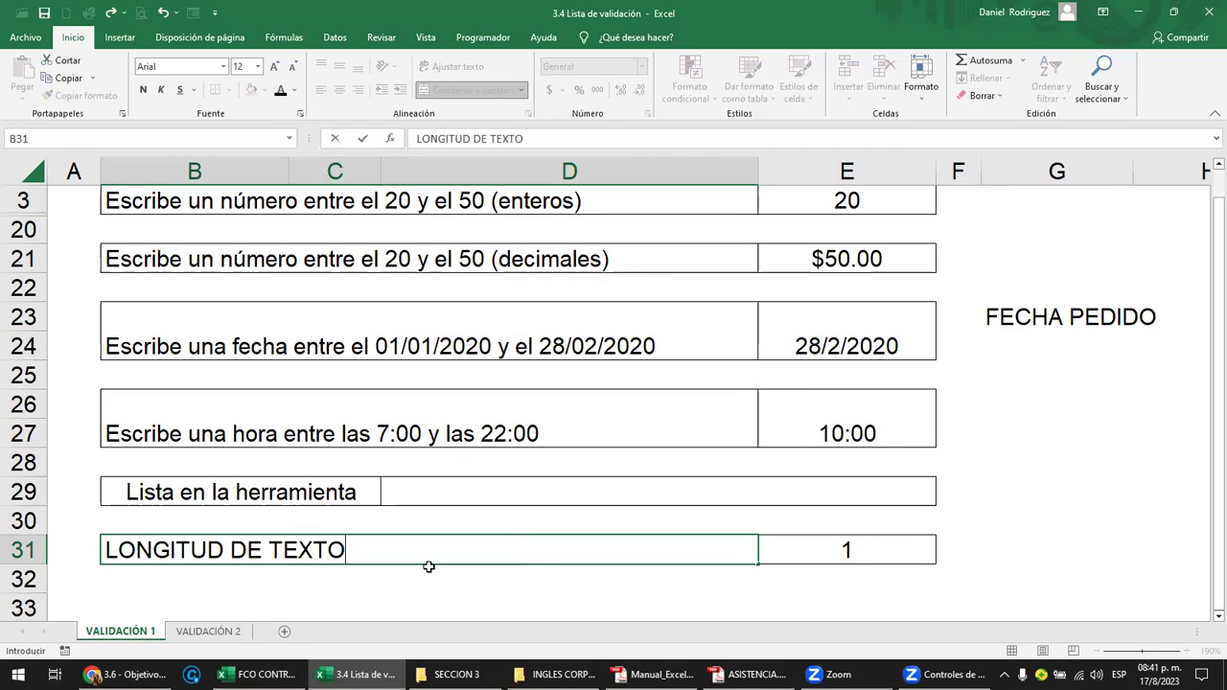
key("Return")
left_click(851, 548)
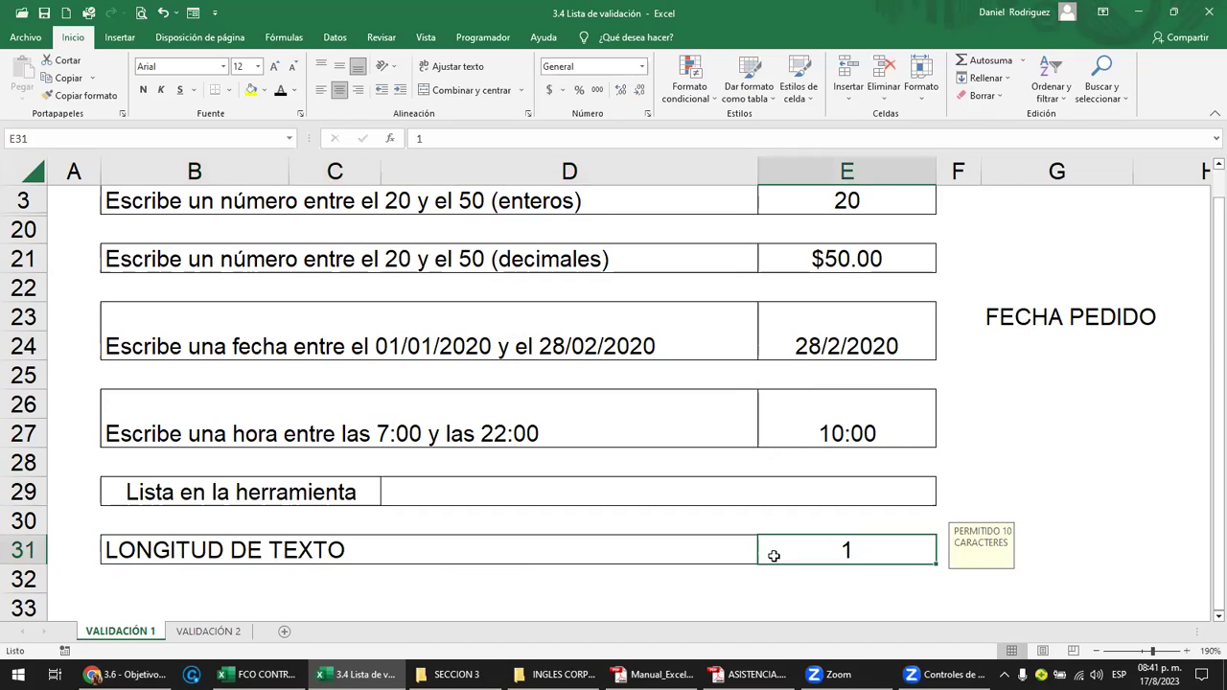
left_click(108, 495)
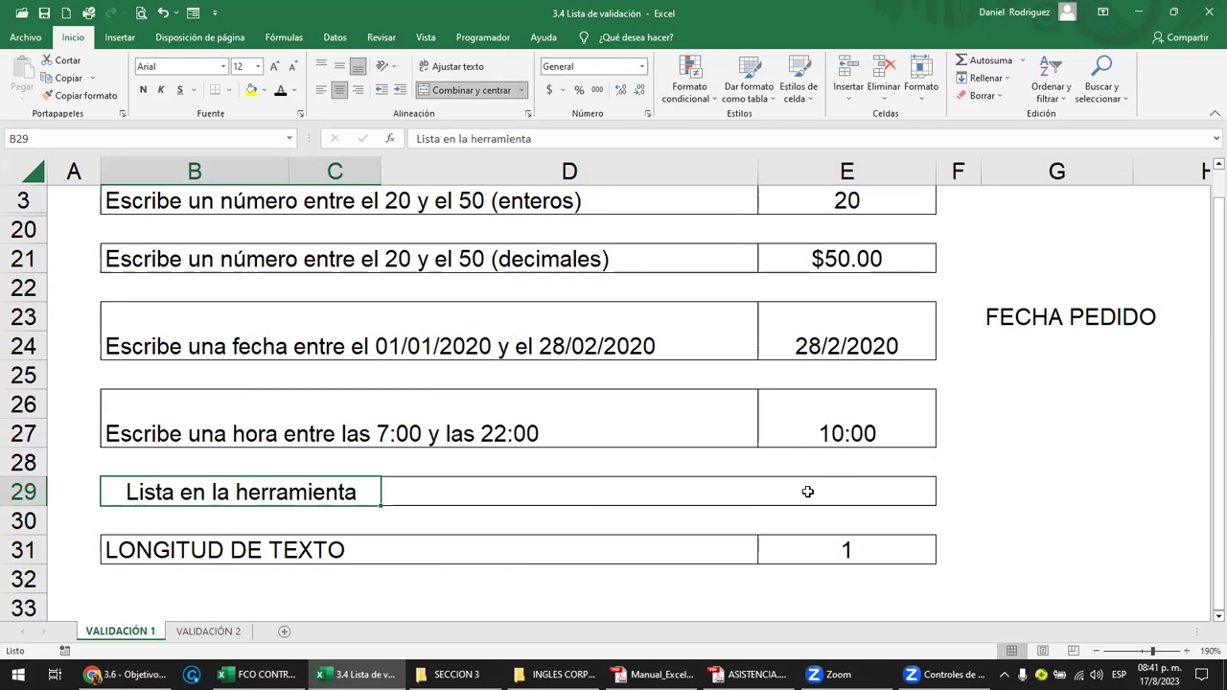
Step: Set D29's validation to Permitir: Lista with source 'SUC1;SUC2'
left_click(772, 497)
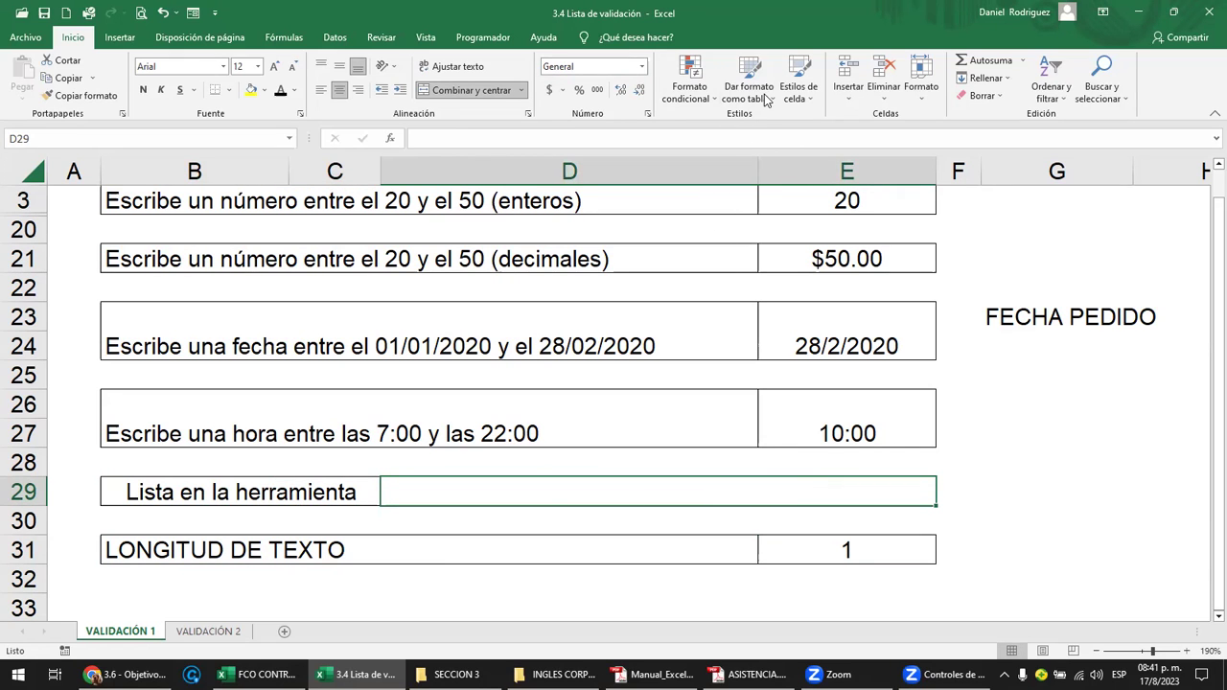
left_click(335, 38)
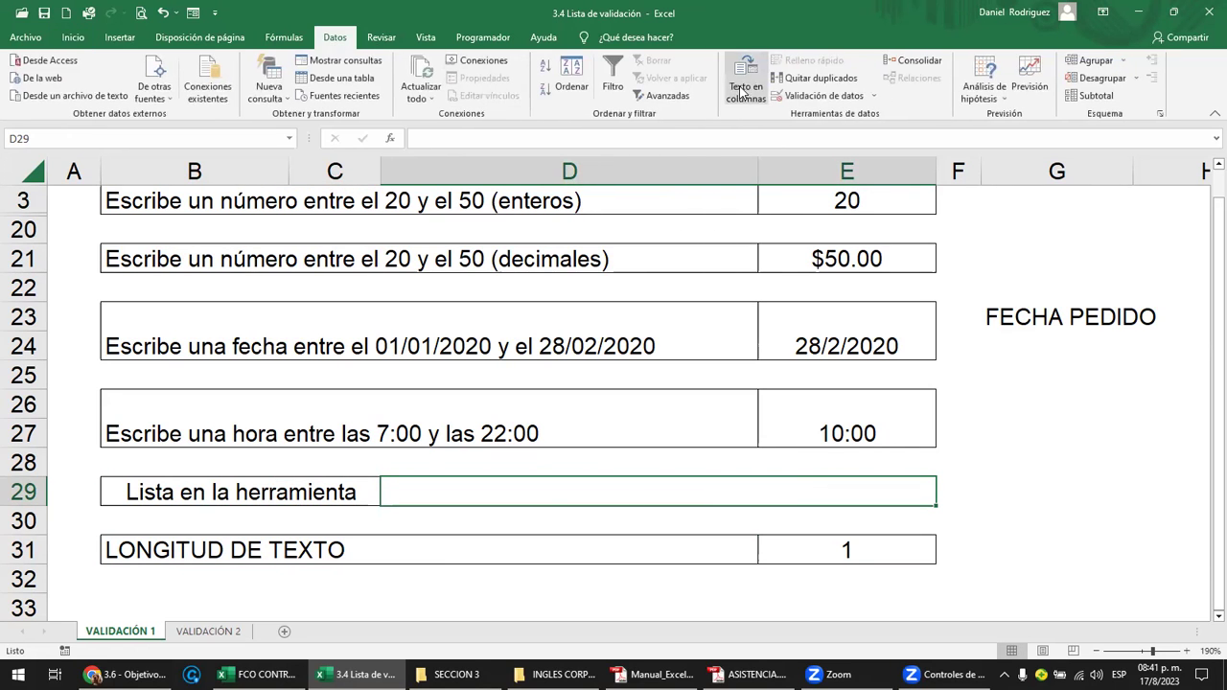
left_click(872, 97)
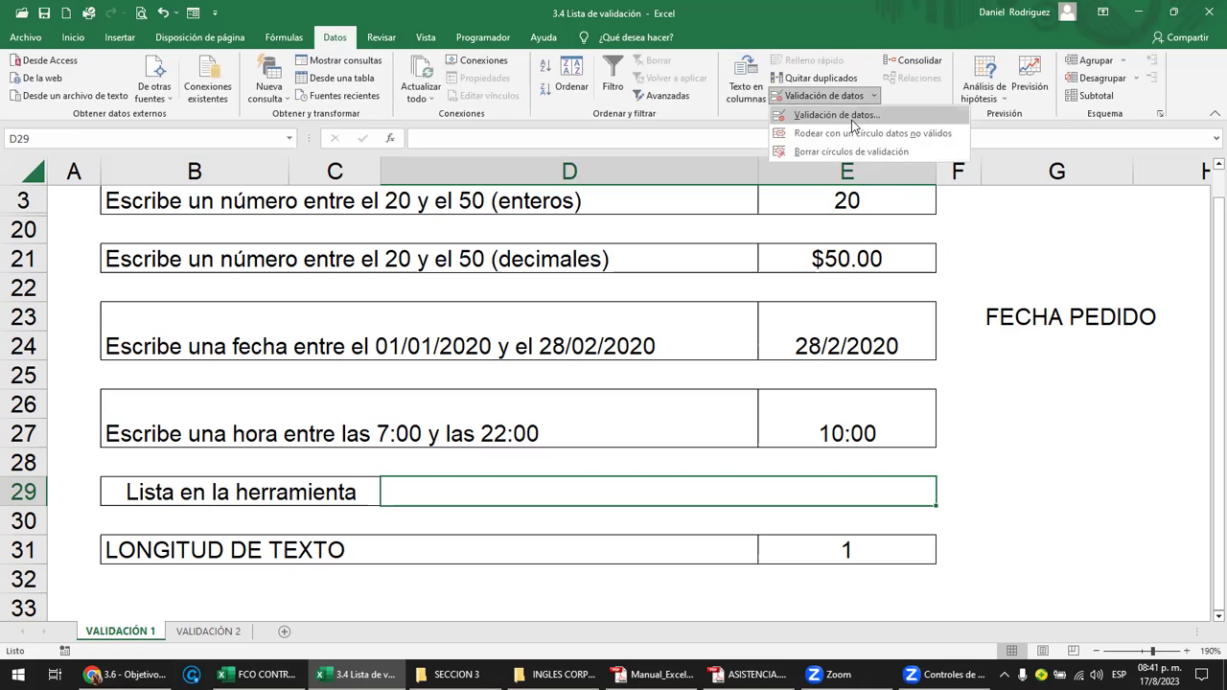
left_click(847, 122)
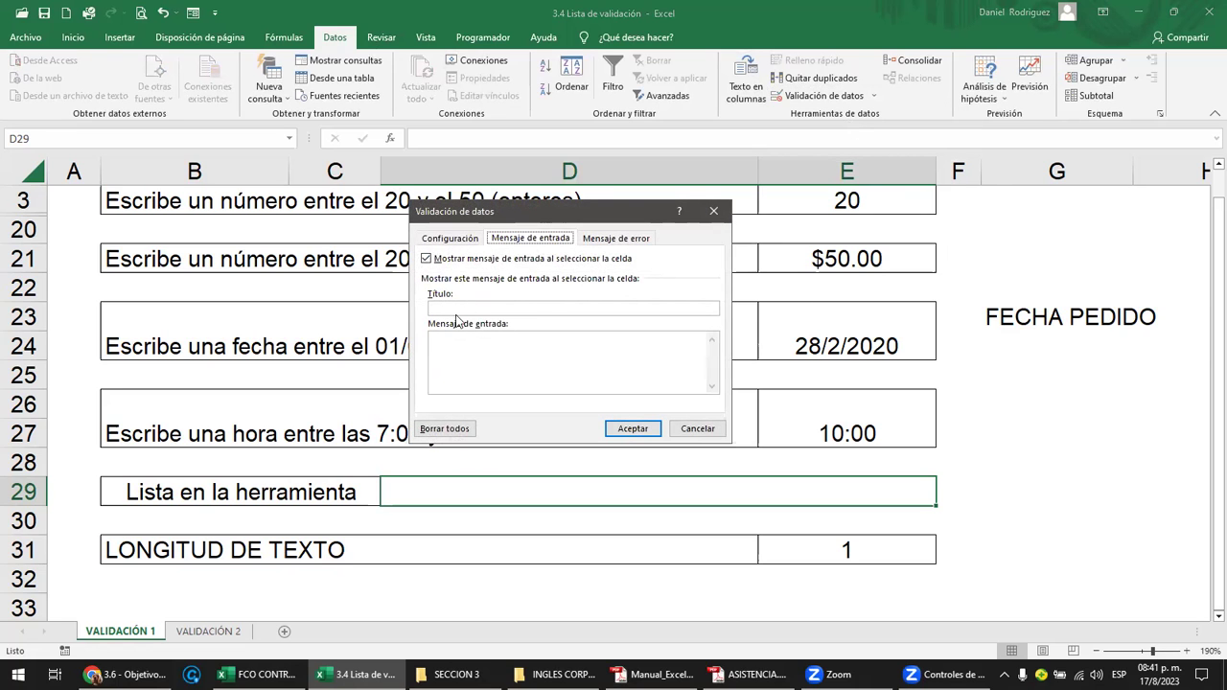
left_click(457, 242)
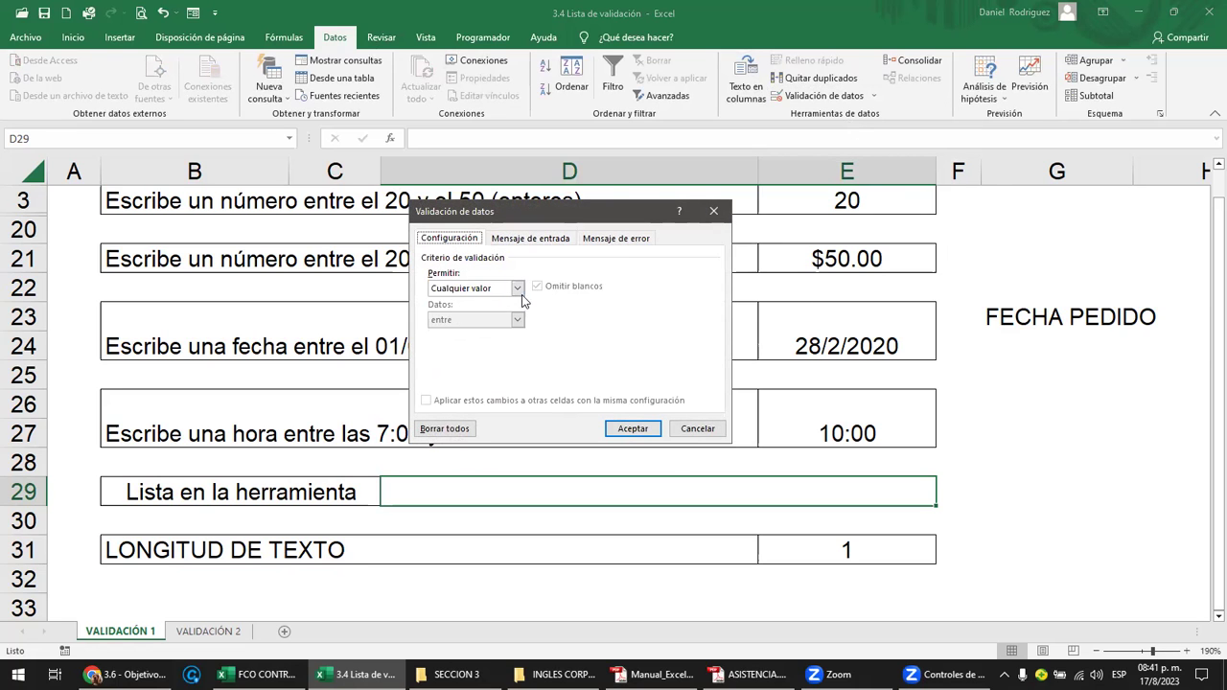
left_click(517, 290)
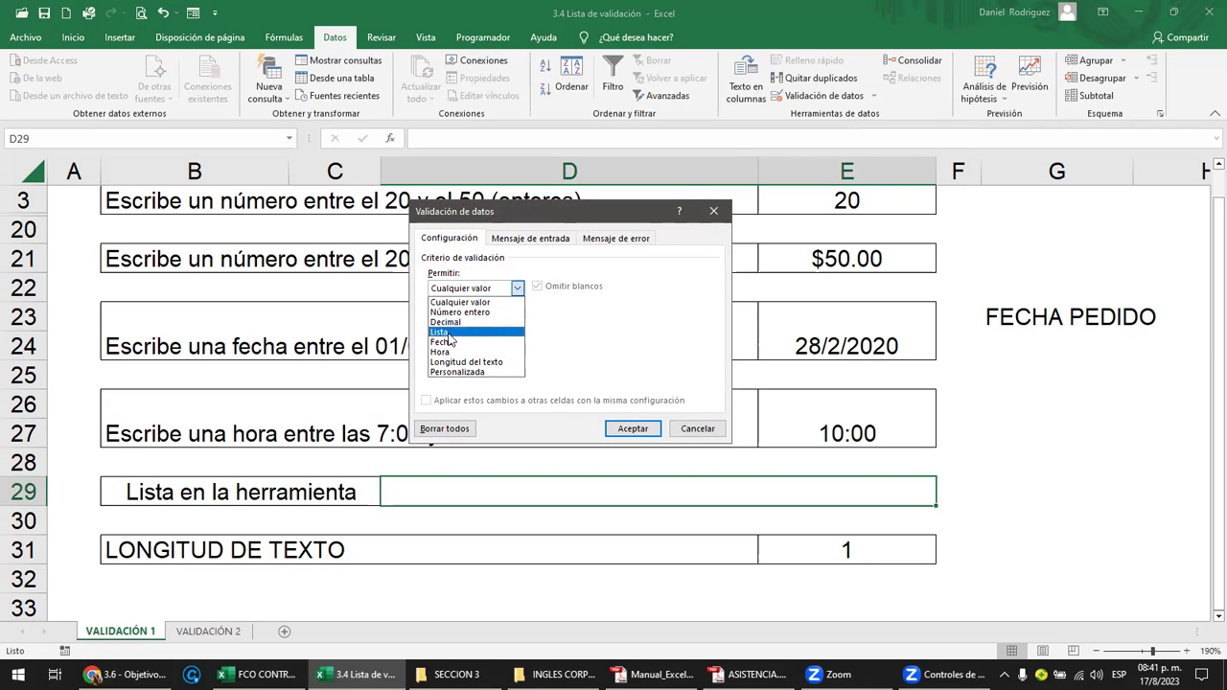
left_click(447, 335)
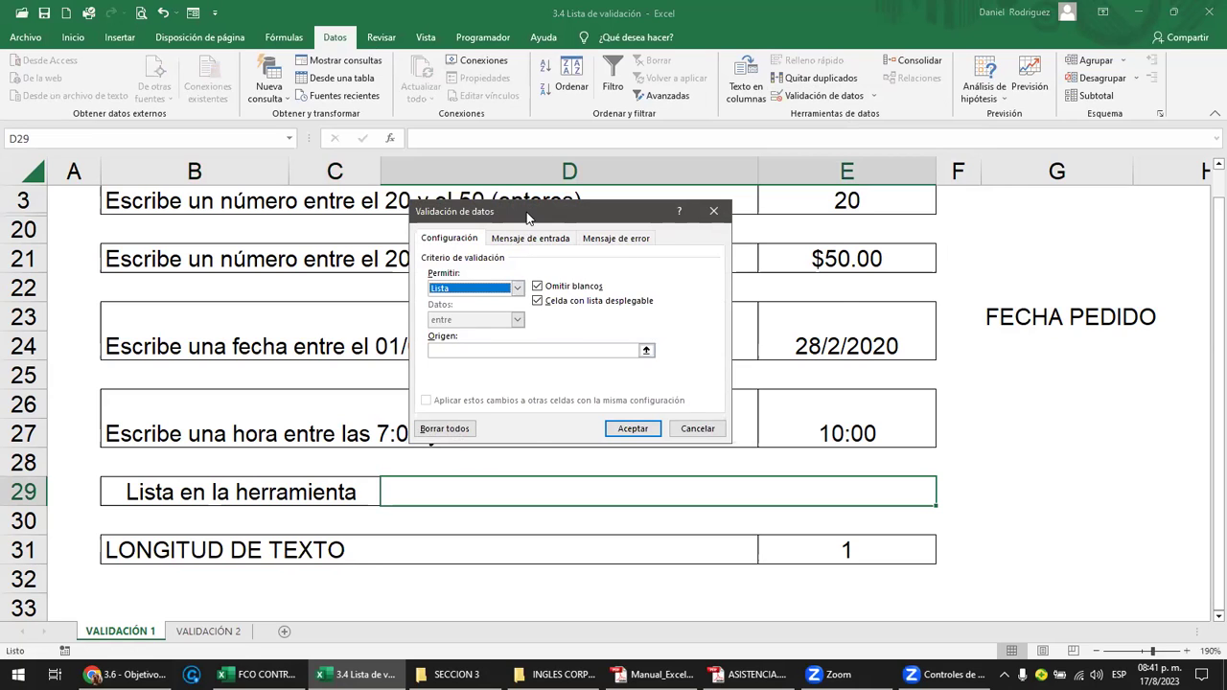
left_click_drag(526, 217, 635, 211)
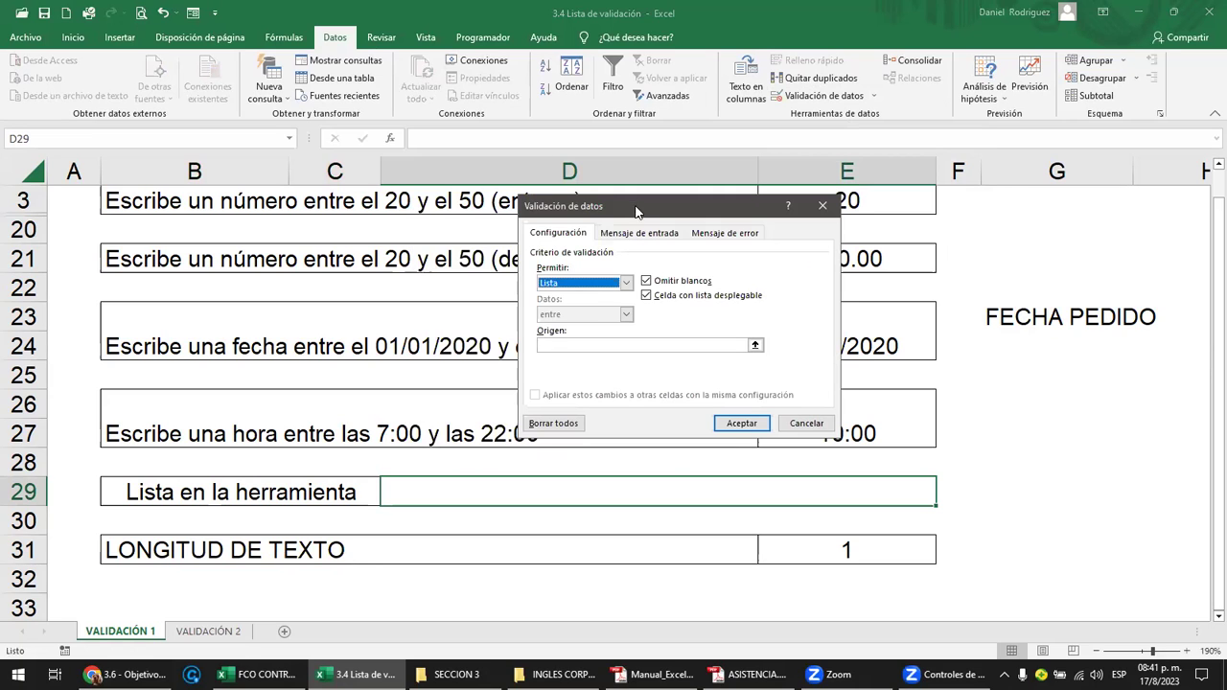
left_click(540, 346)
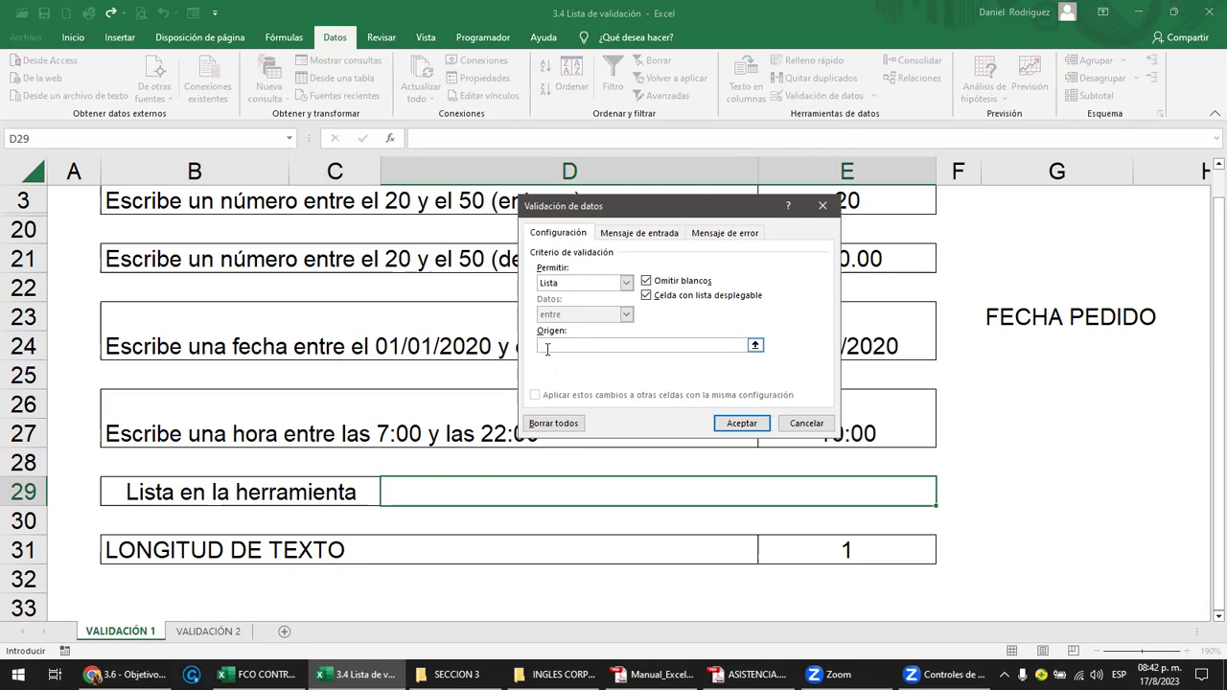
type("SUC")
type("1;")
type("SUC2")
Step: Apply the list rule and choose SUC1 from D29's dropdown
left_click(735, 423)
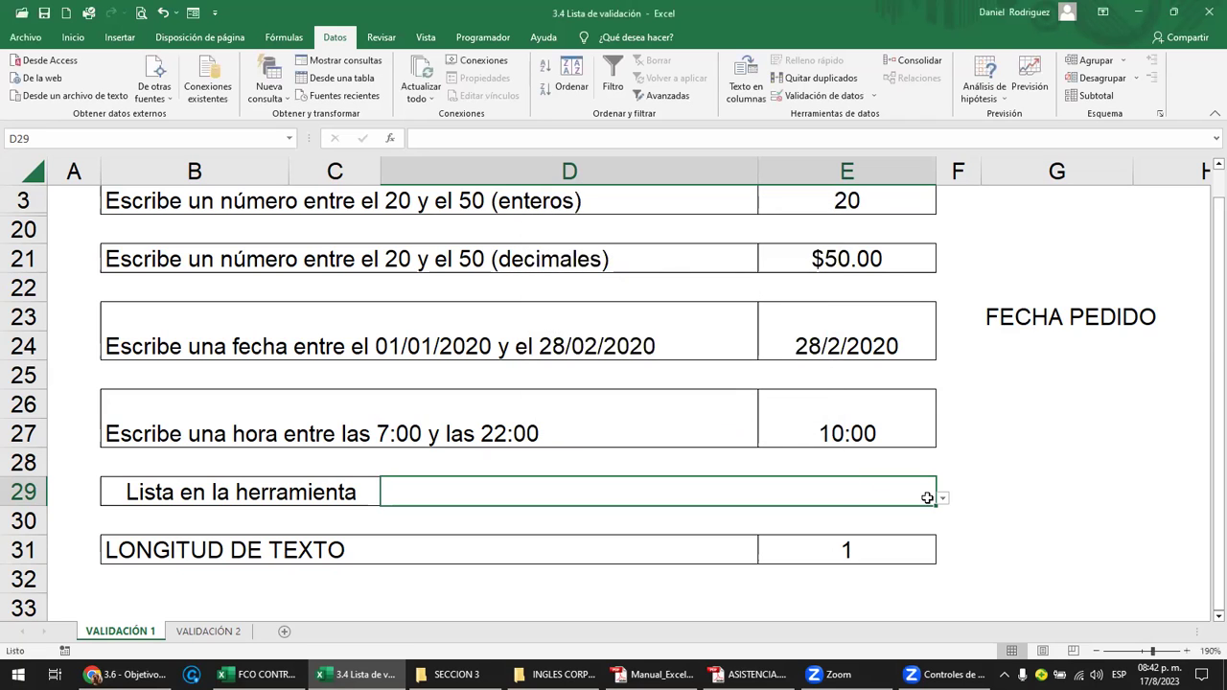
left_click(350, 493)
left_click(481, 492)
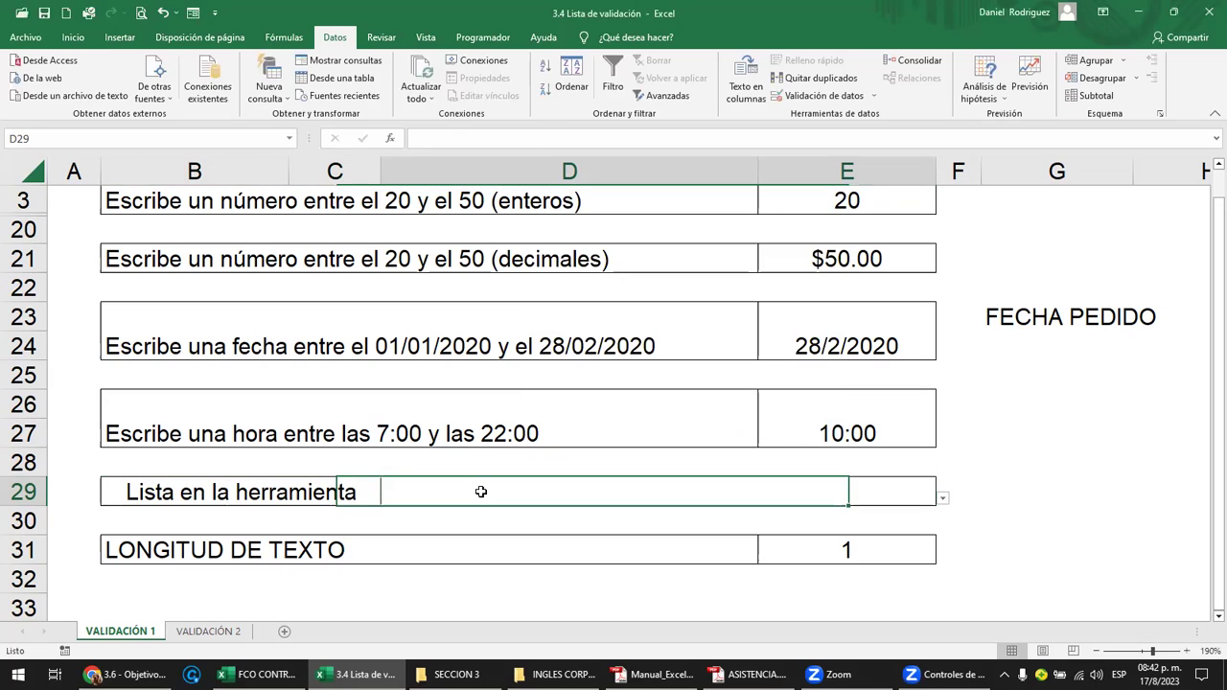
left_click(942, 500)
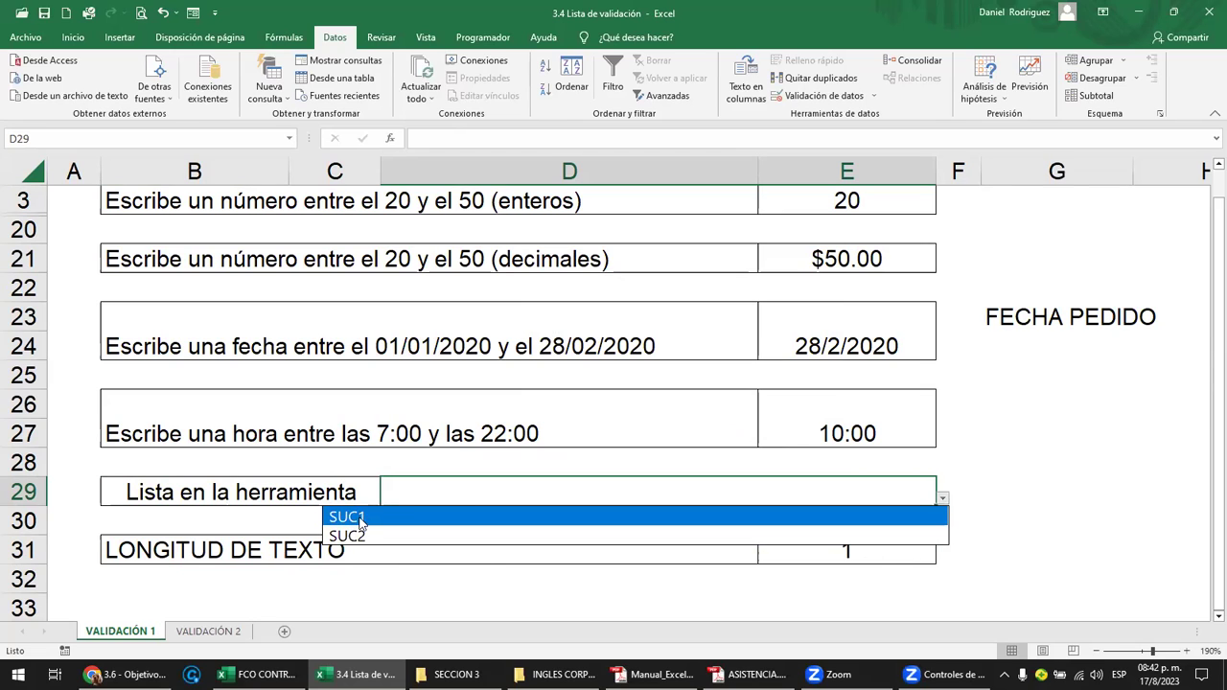
key("Up")
left_click(347, 519)
Step: Change D29 to SUC2 using its dropdown
left_click(1073, 548)
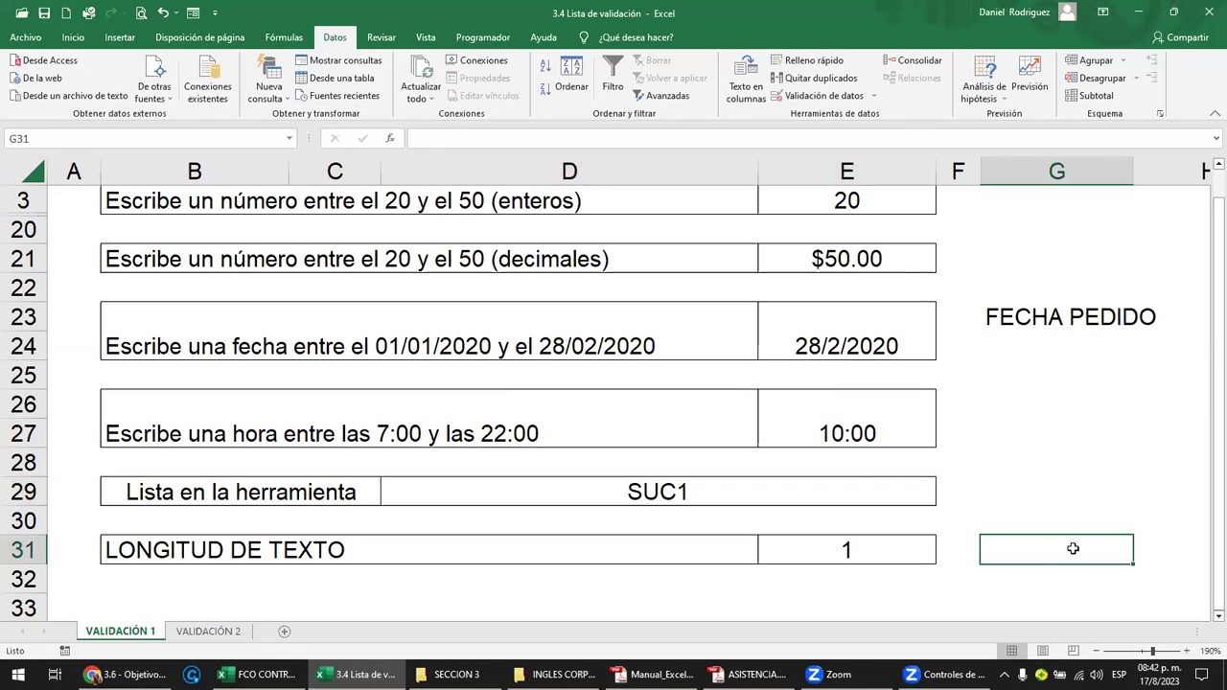
left_click(904, 489)
left_click(943, 500)
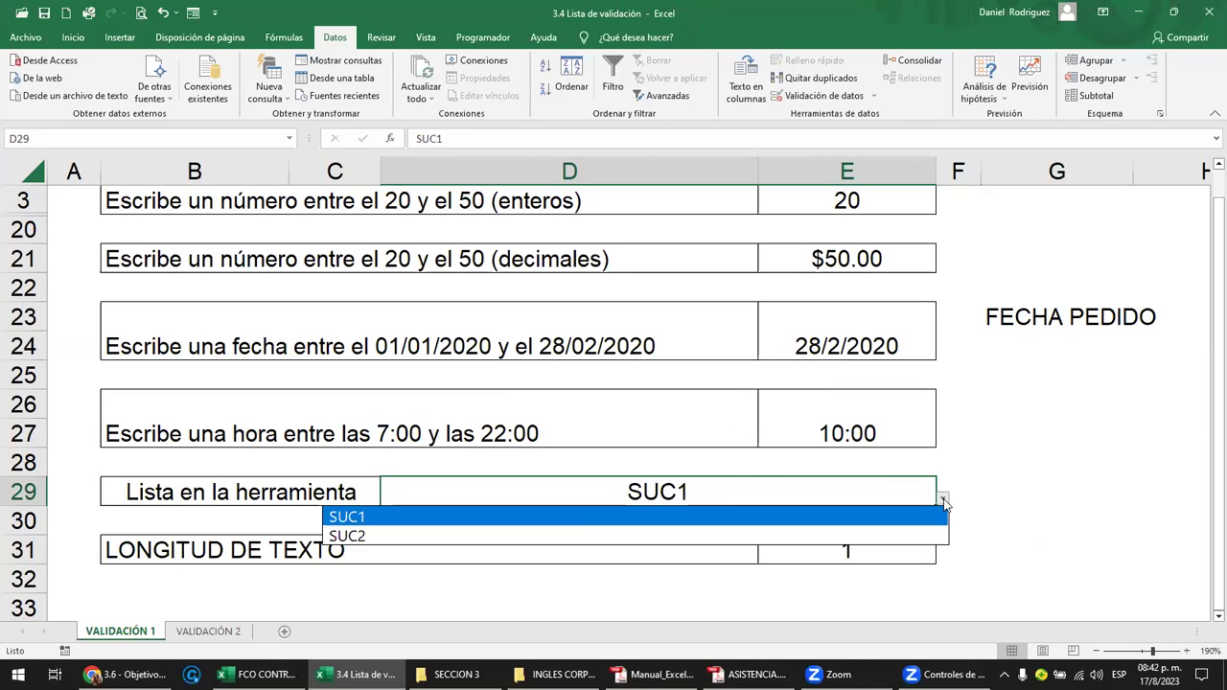
left_click(566, 535)
Step: Type SUC3 in D29, see it rejected, and choose Reintentar
left_click(988, 503)
left_click(859, 498)
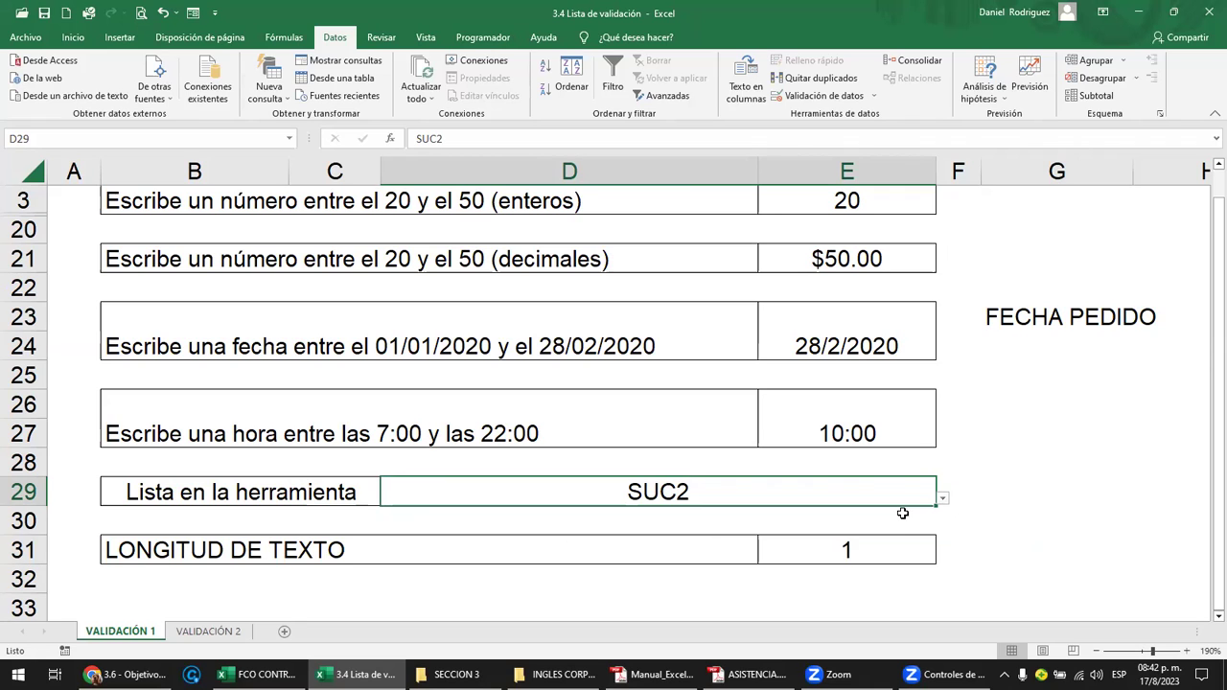
type("SUC3")
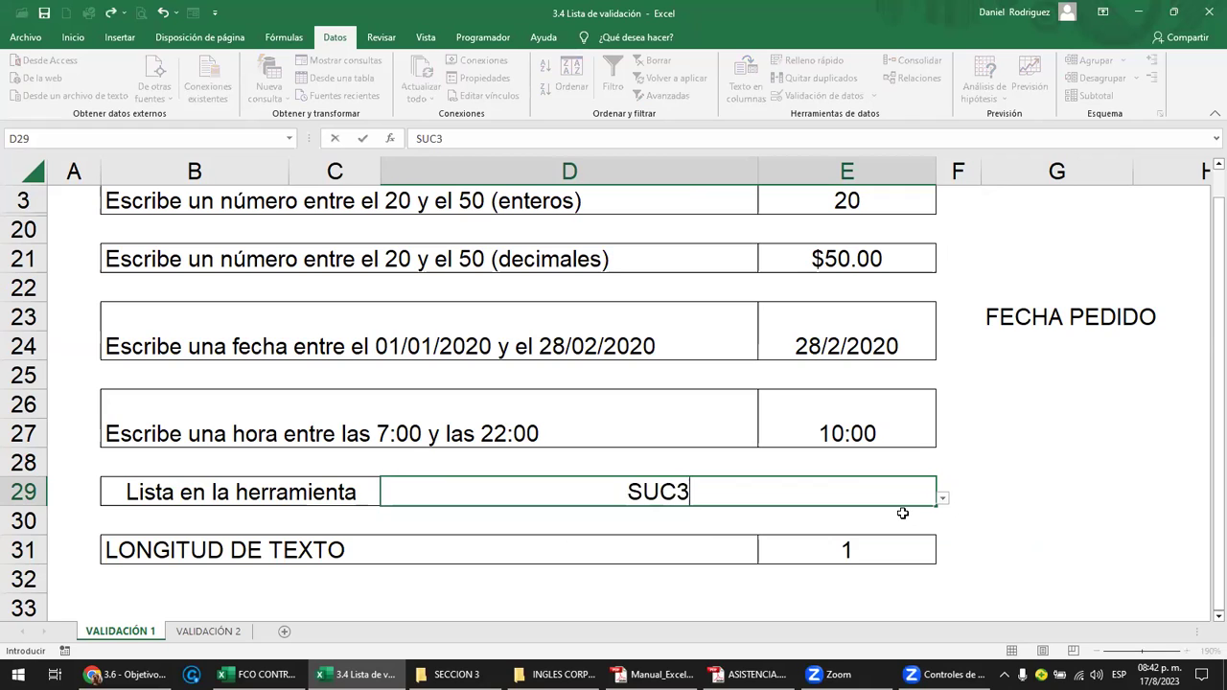
key("Return")
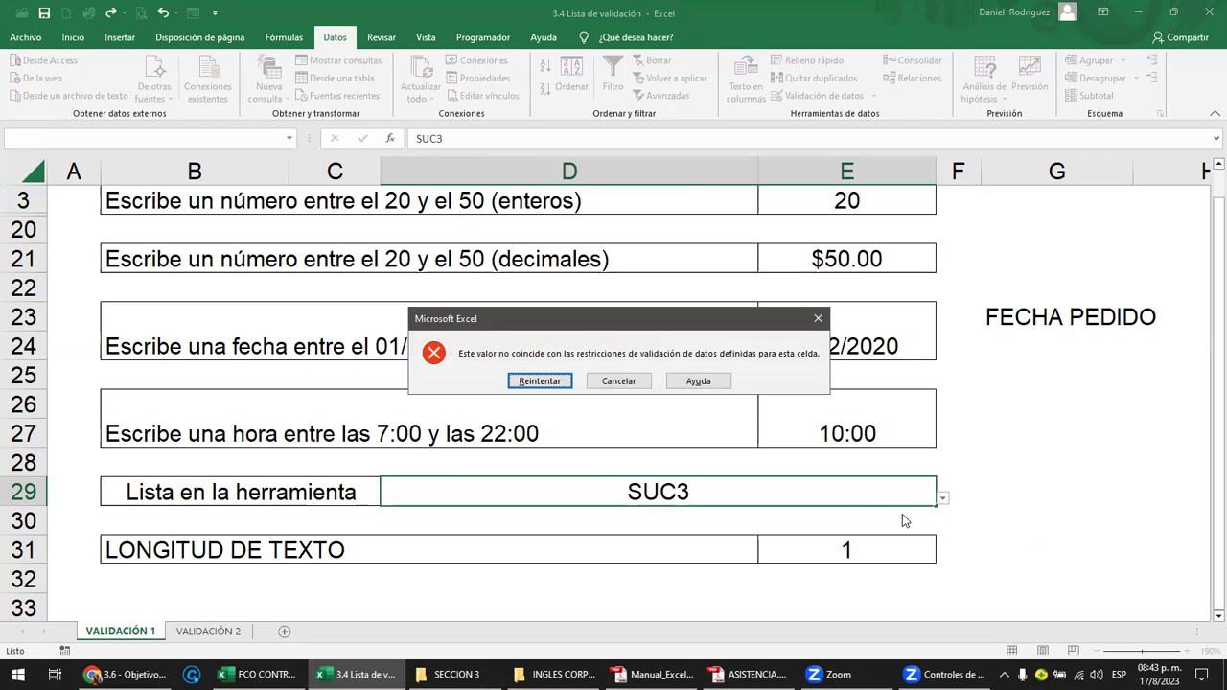
key("Return")
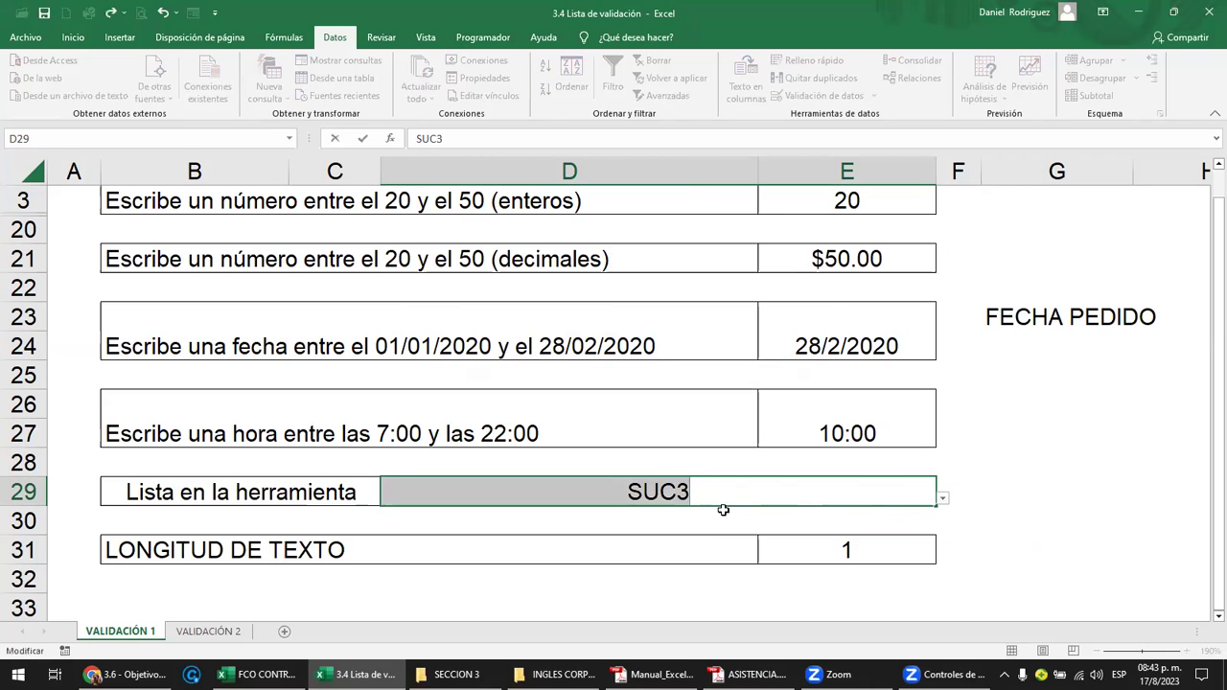
Step: Replace the rejected SUC3 with SUC1 and check D29's dropdown
left_click(704, 496)
left_click_drag(739, 487, 581, 487)
type("SUC1")
key("Return")
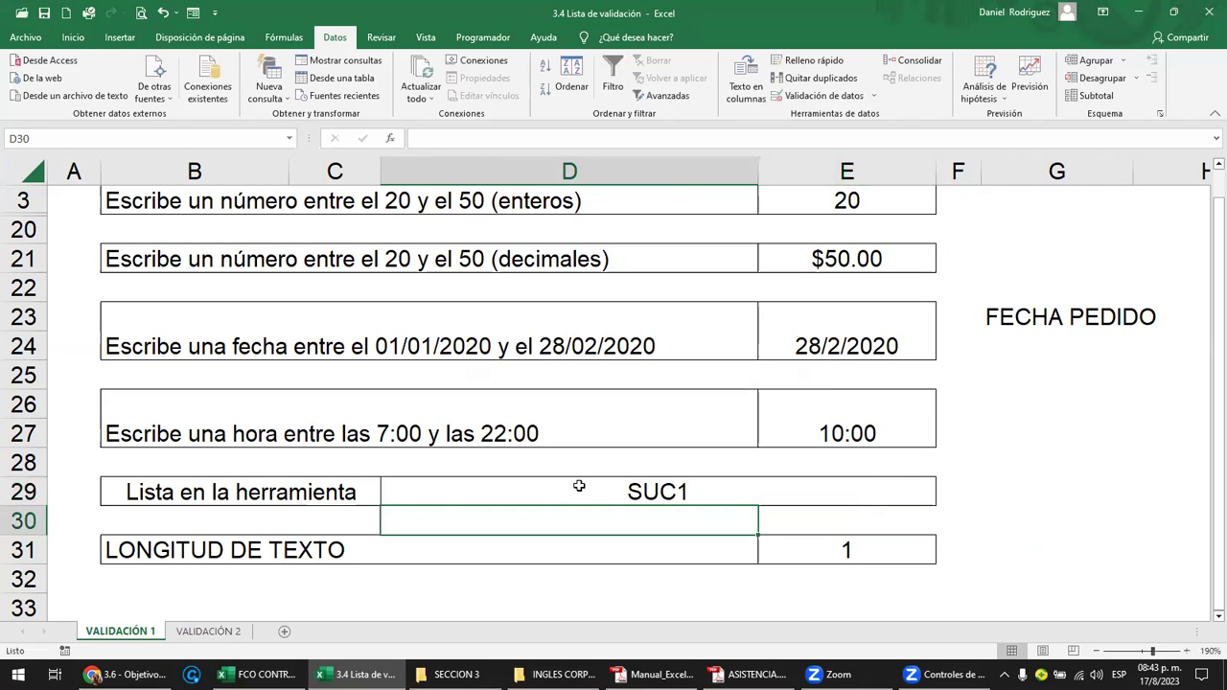
left_click(824, 486)
left_click(943, 498)
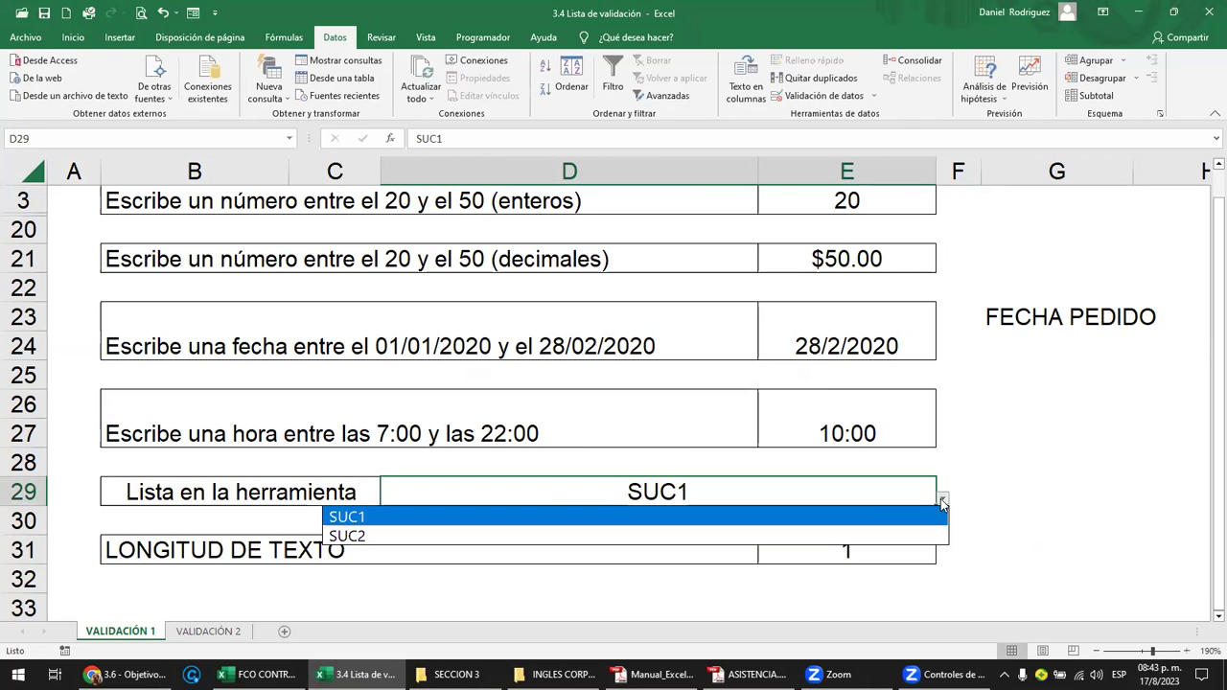
left_click(663, 514)
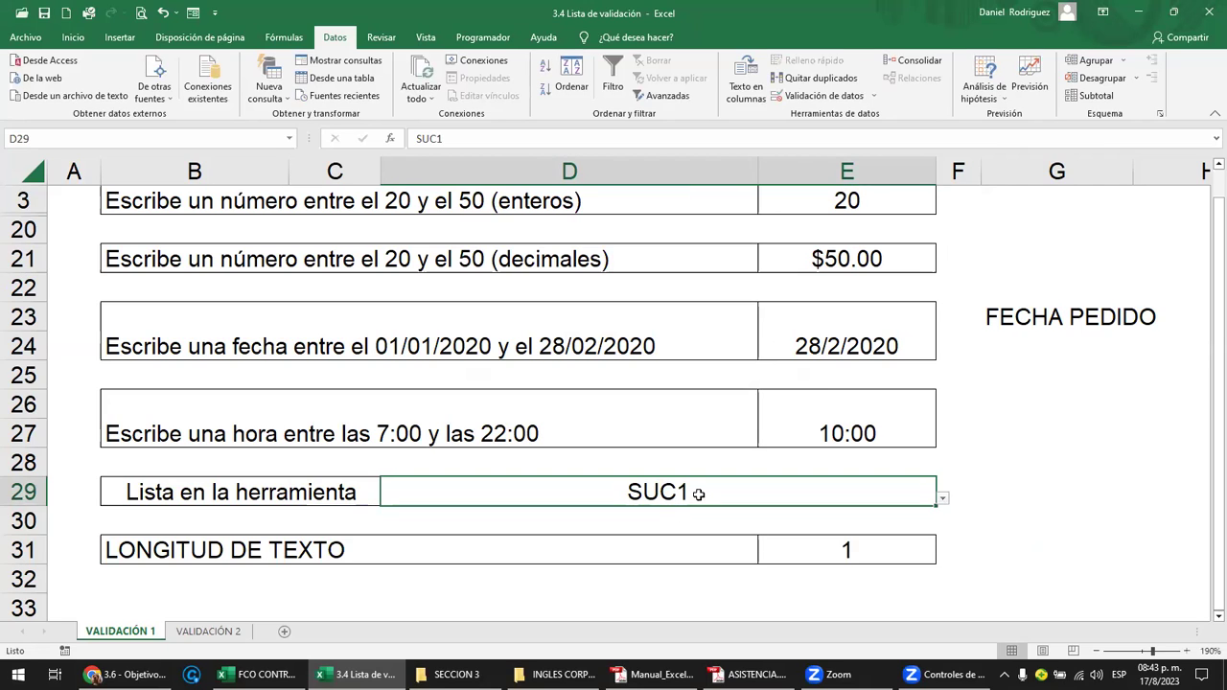
Step: Clear D29 and enter SUC2, confirming it in the dropdown
key("Delete")
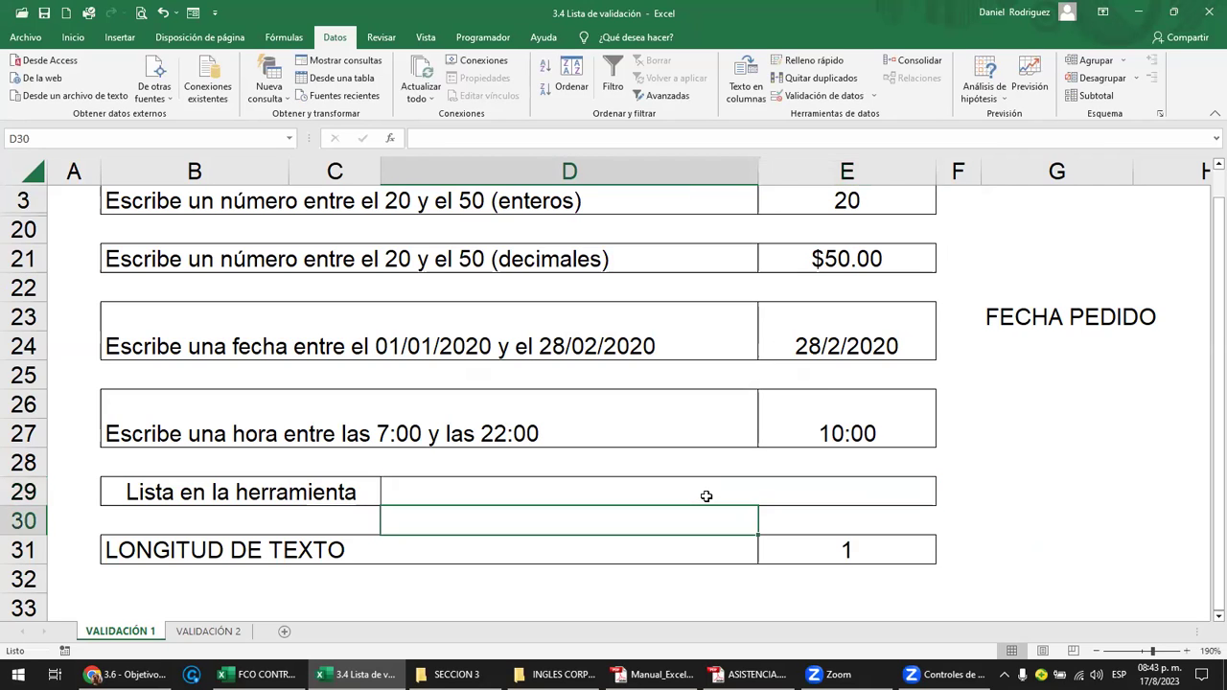
type("SUC2")
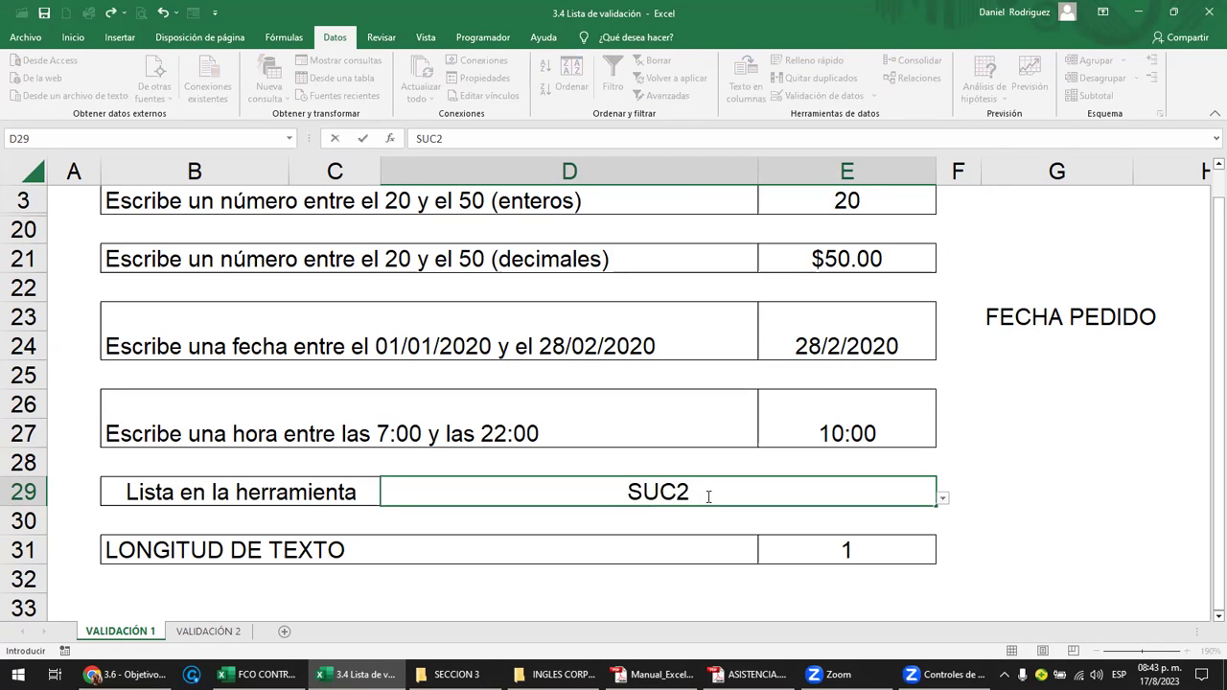
key("Return")
left_click(705, 496)
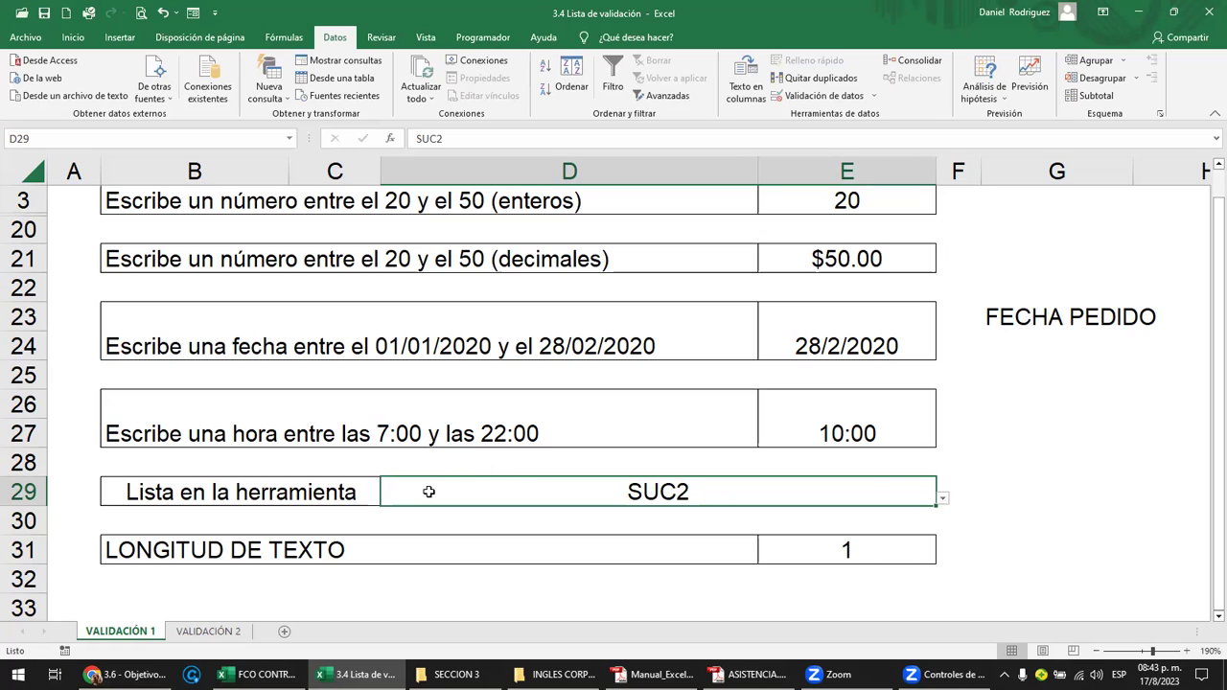
left_click(942, 498)
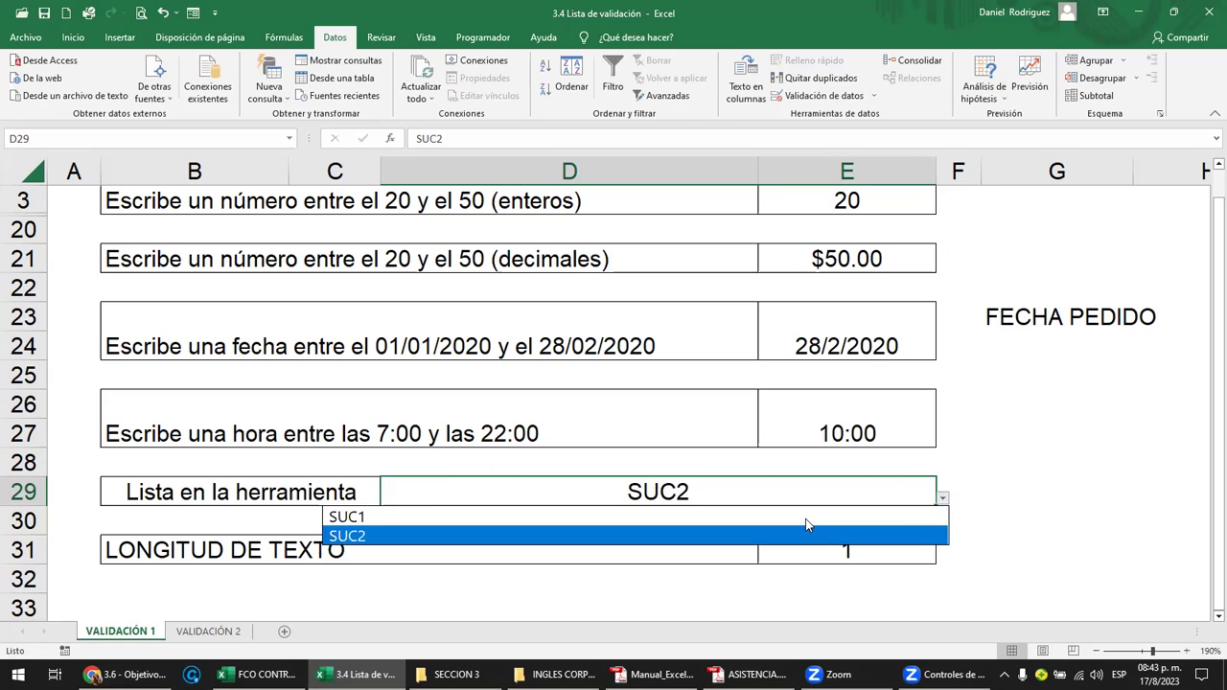
left_click(731, 537)
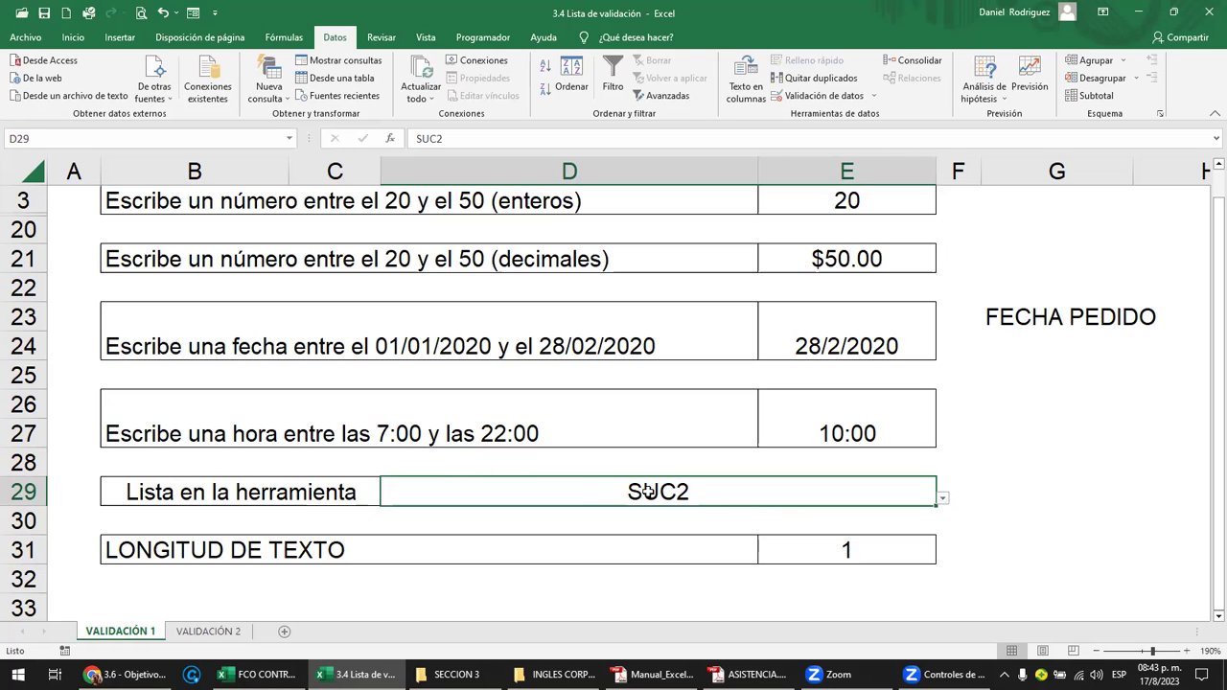
Step: Edit D29 to SUC.2, get it rejected, and cancel so SUC2 remains
double_click(650, 491)
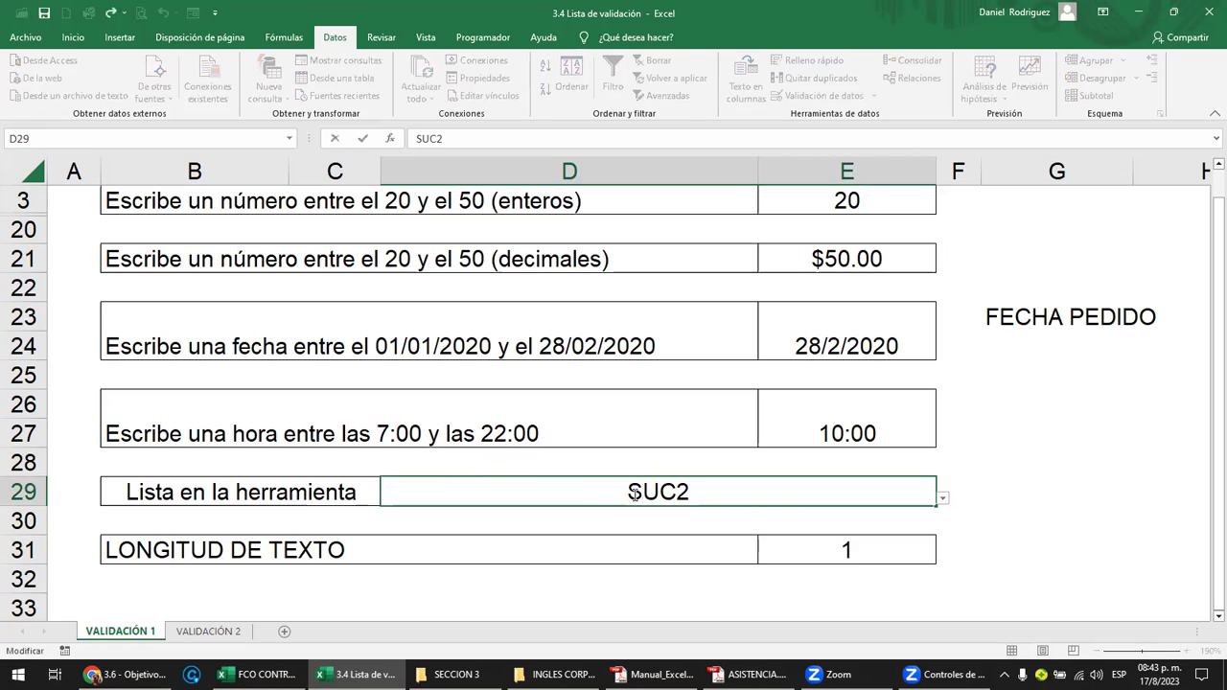
left_click_drag(630, 493, 691, 492)
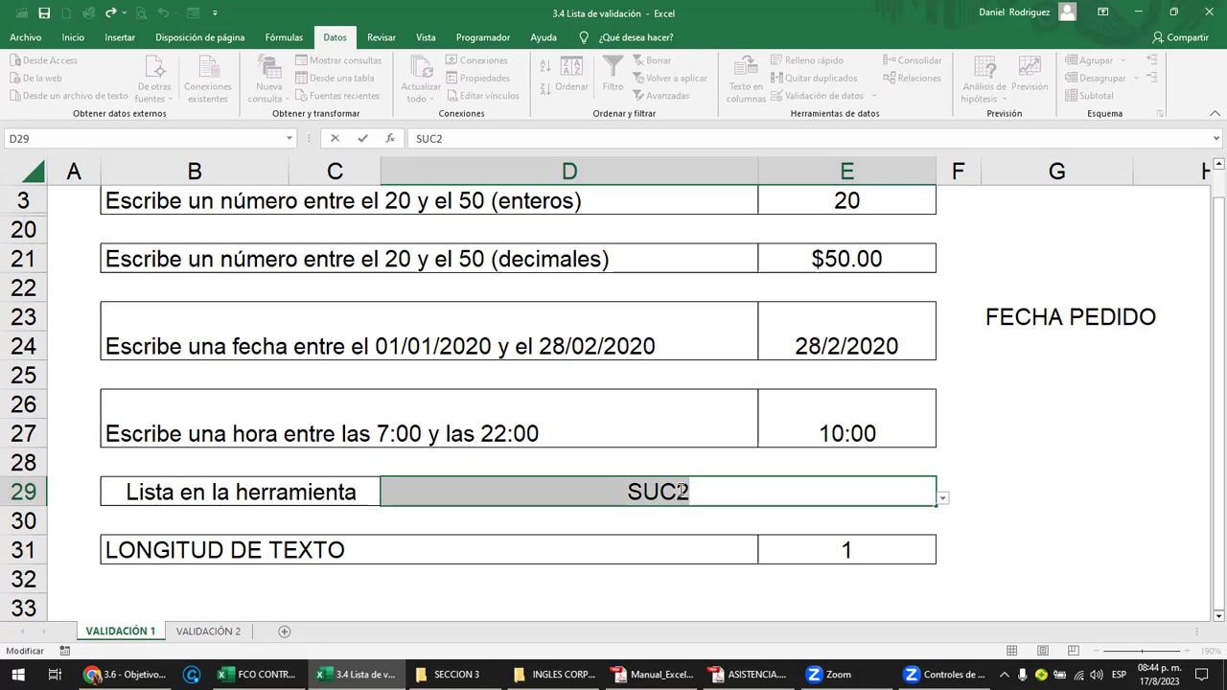
left_click(680, 491)
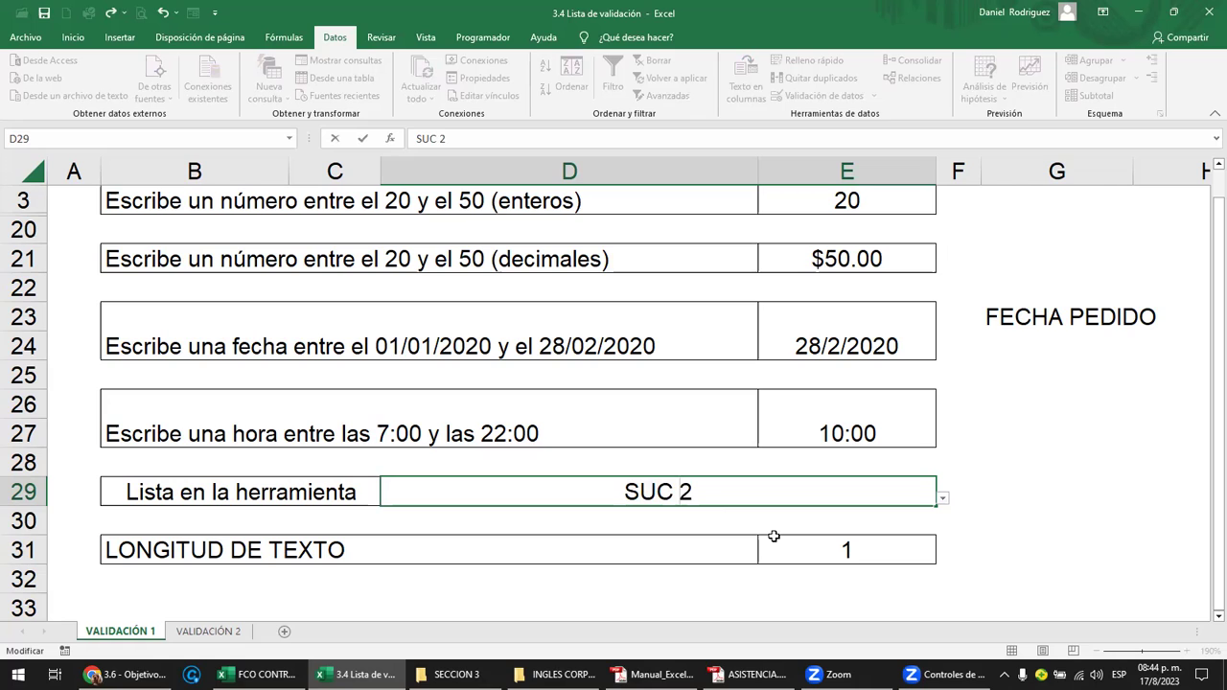
key("BackSpace")
type(".")
key("Return")
key("Return")
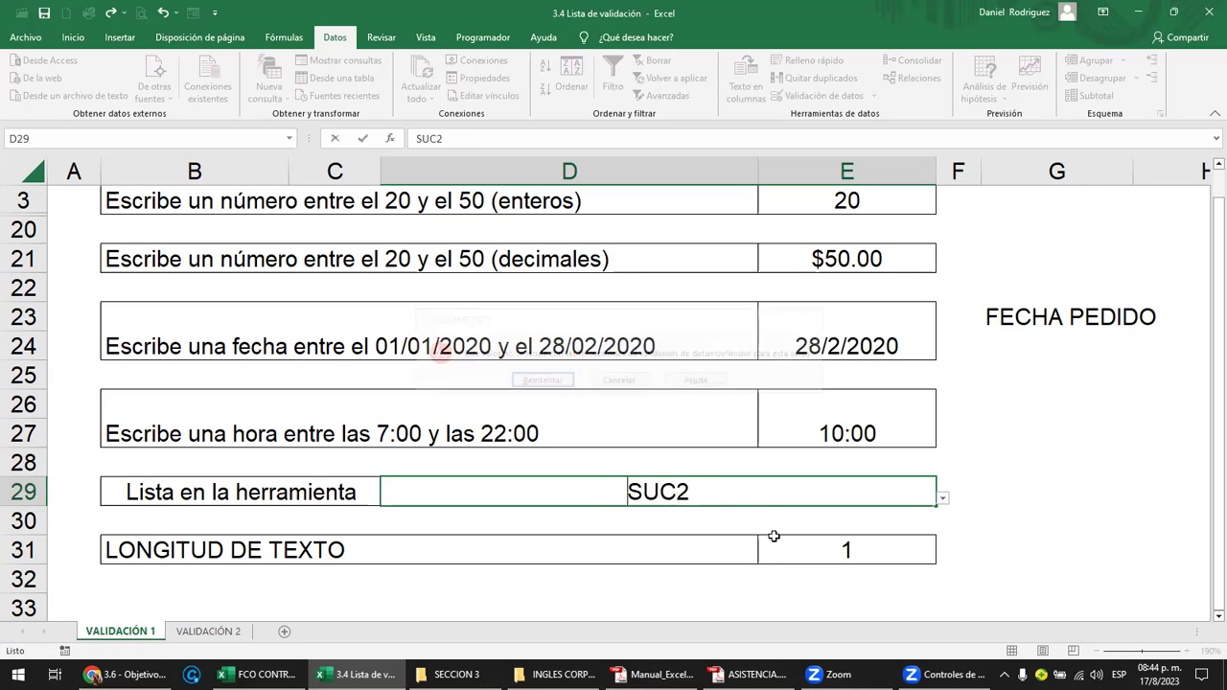
type(".")
key("Return")
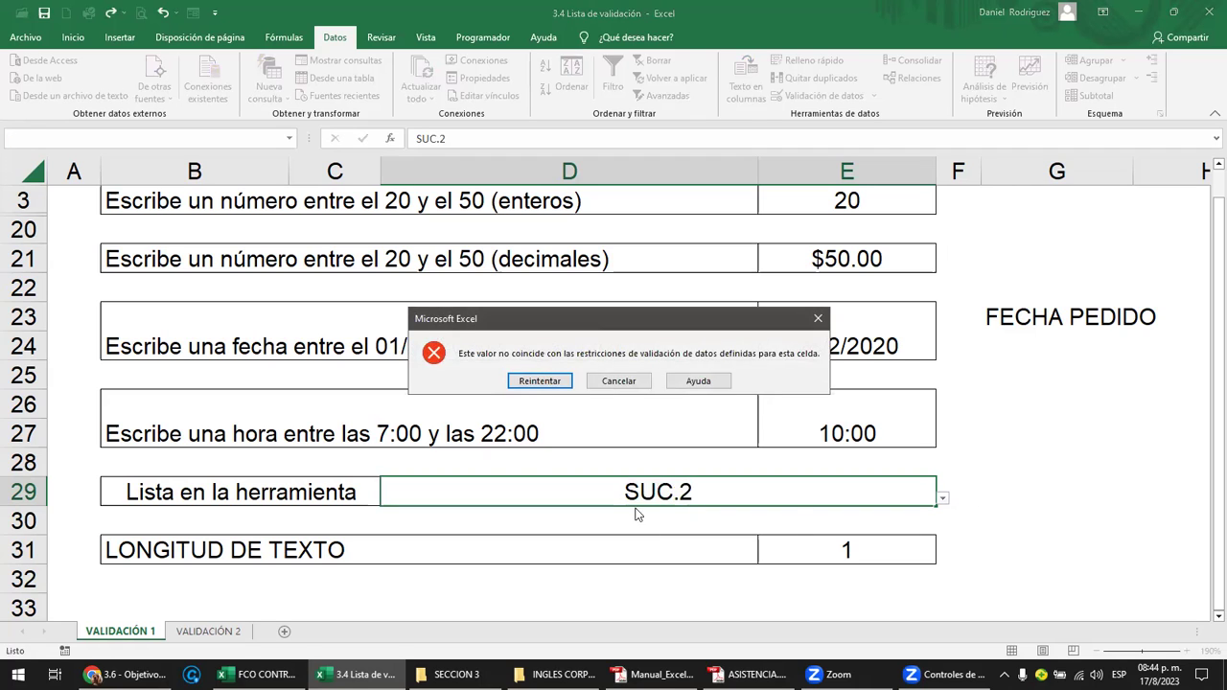
key("Escape")
left_click(997, 499)
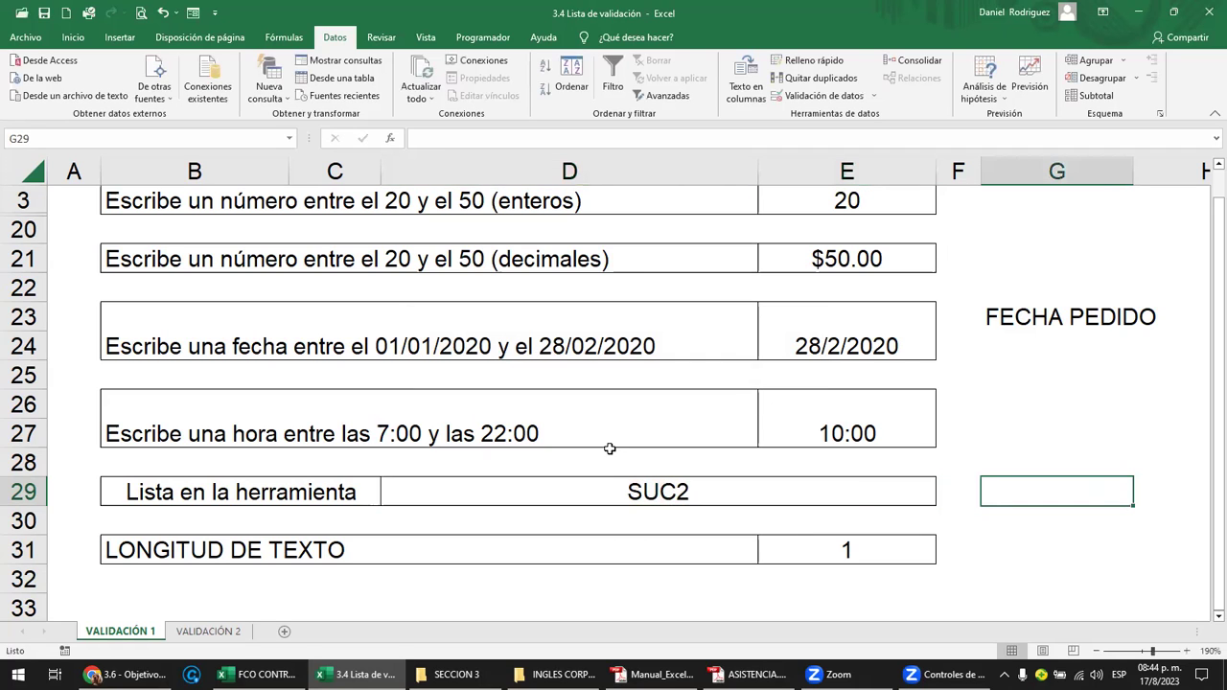
left_click(625, 492)
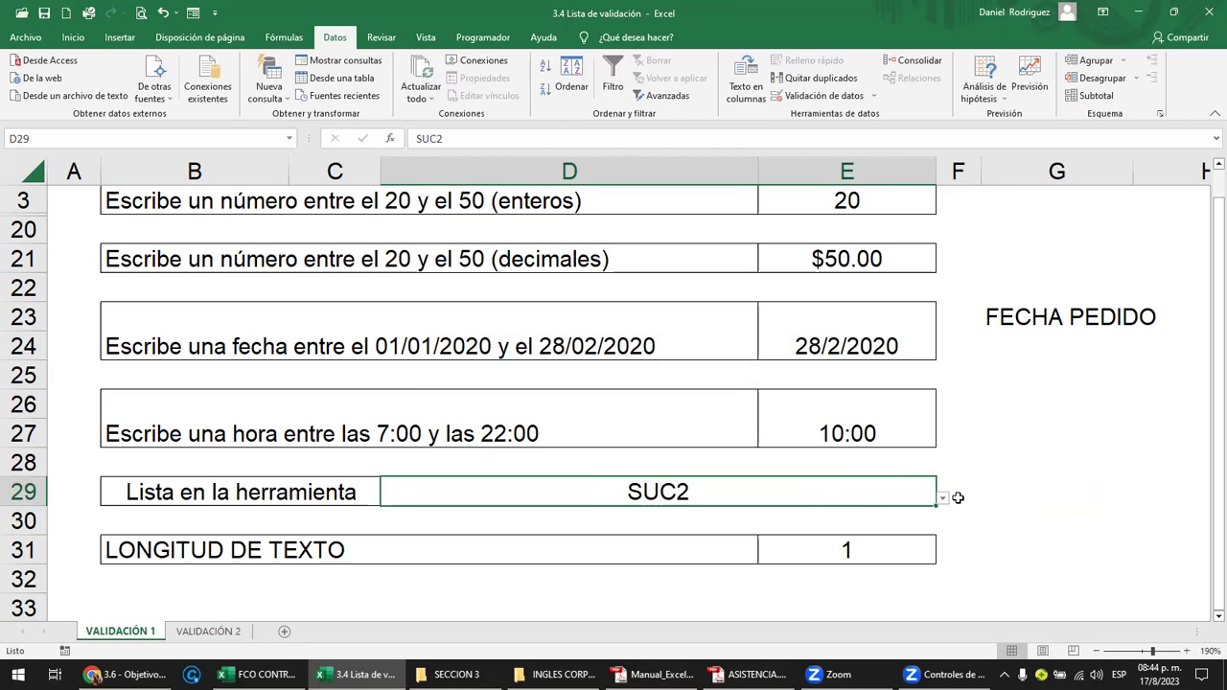
Step: Inspect E3's whole-number 20–50 rule without changes, then go to the VALIDACIÓN 2 sheet
scroll(910, 304, "up", 1)
left_click(883, 264)
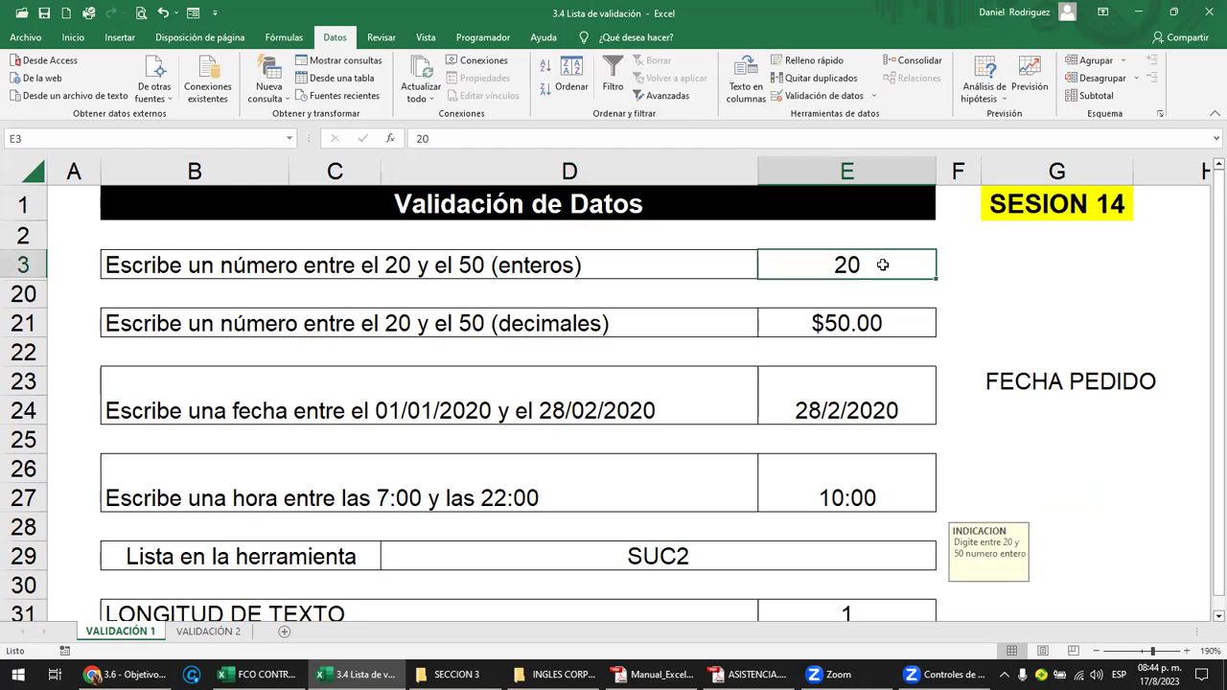
left_click(821, 99)
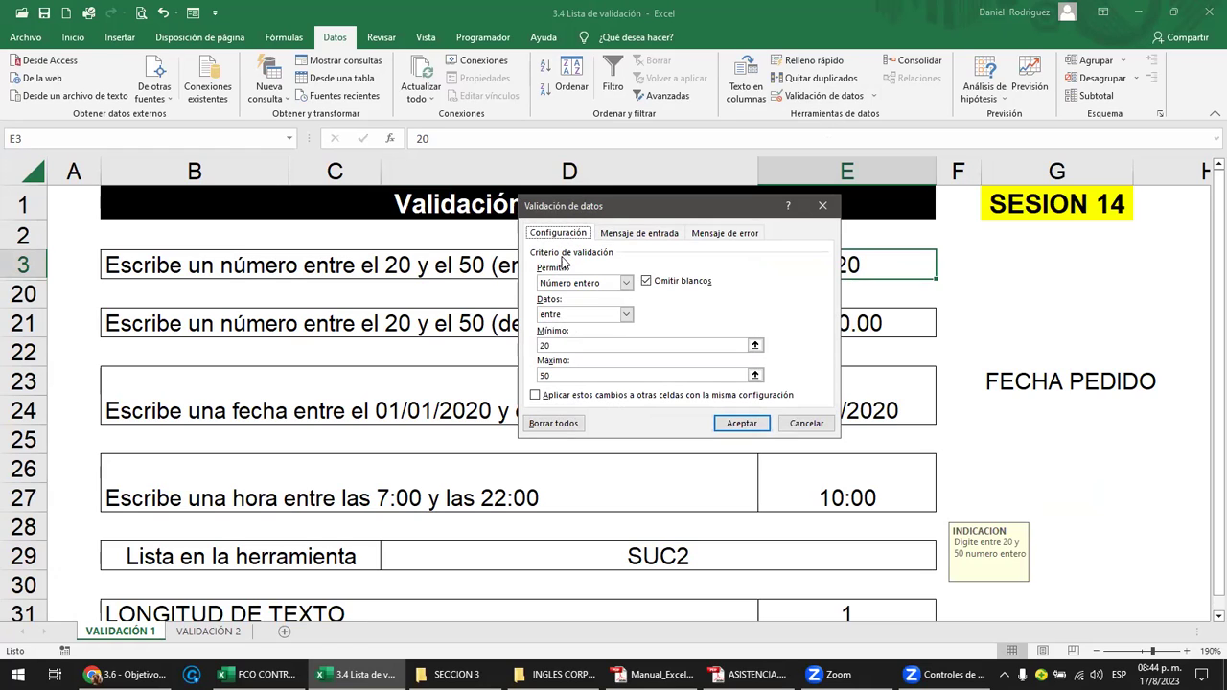
left_click(626, 282)
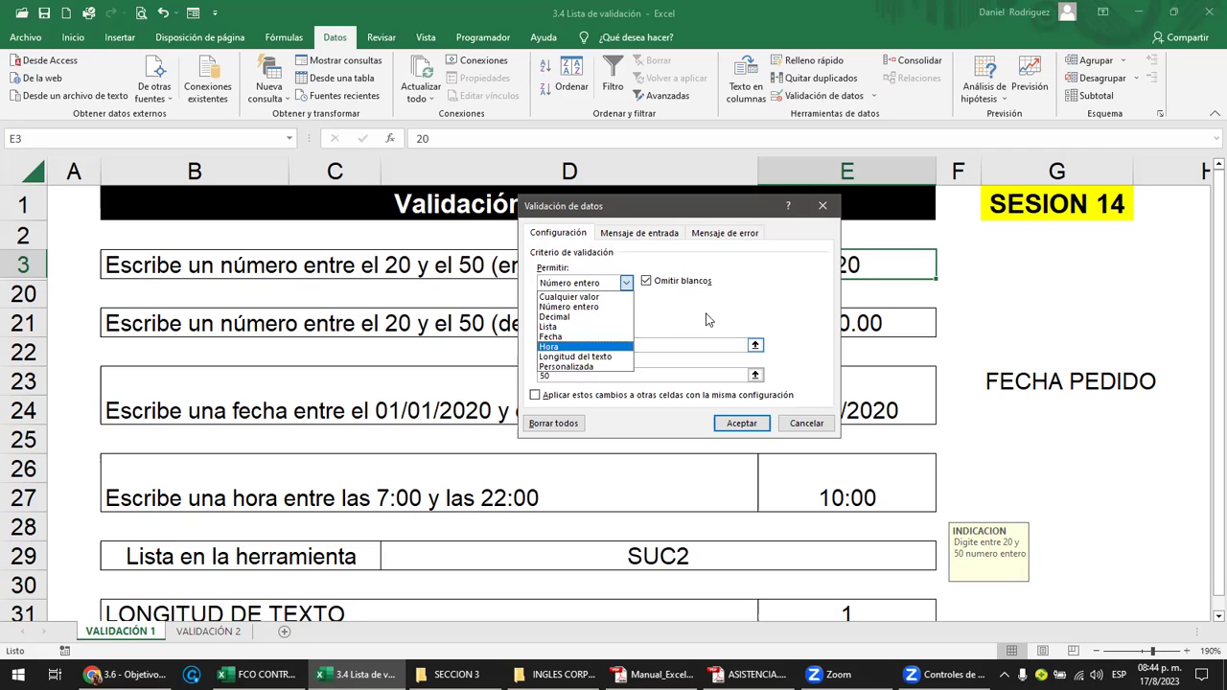
key("Escape")
left_click(822, 209)
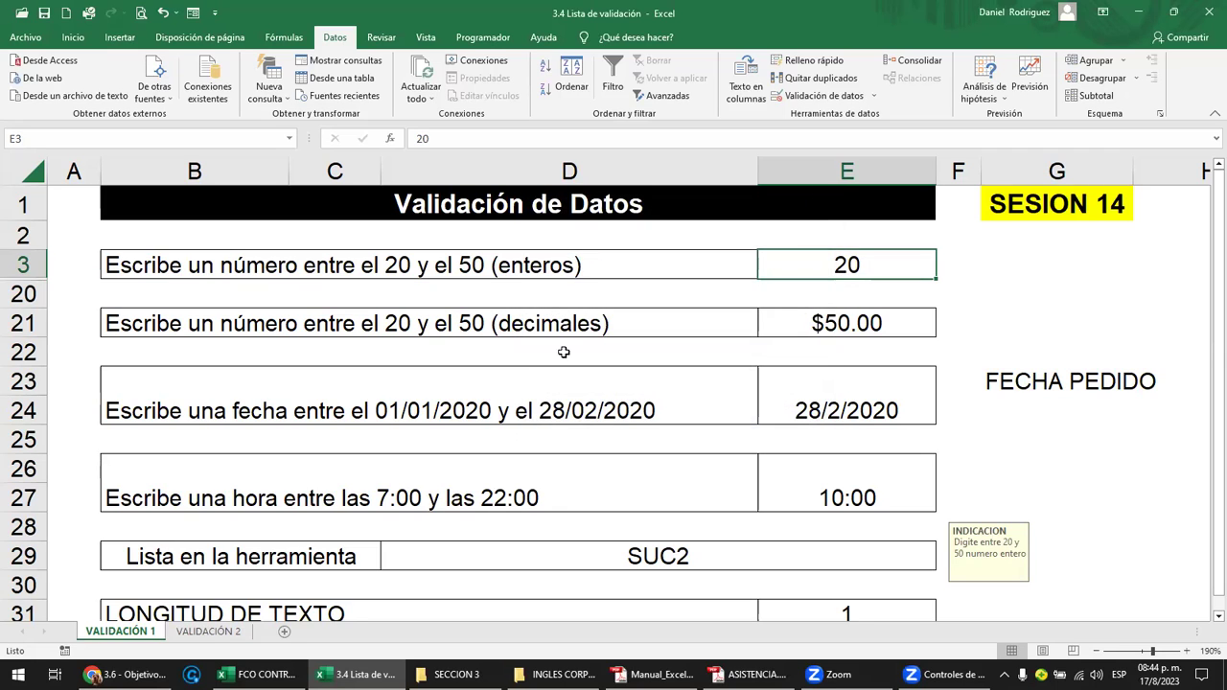
left_click(228, 634)
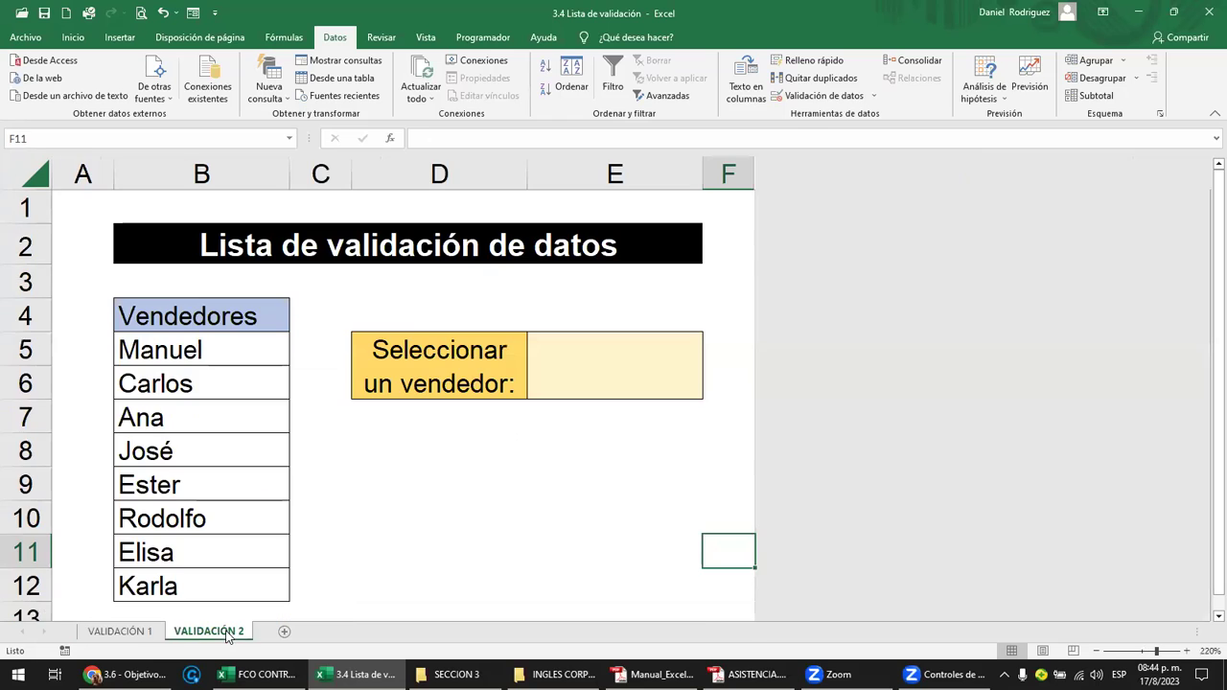
left_click(124, 633)
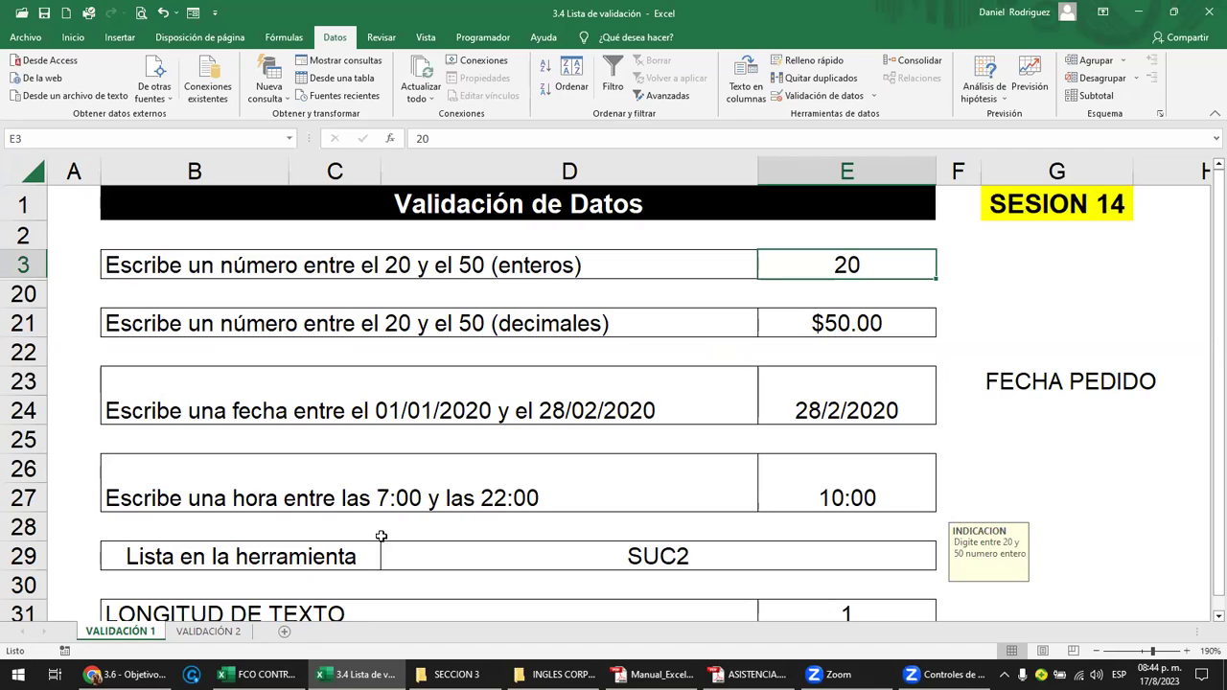
left_click(502, 557)
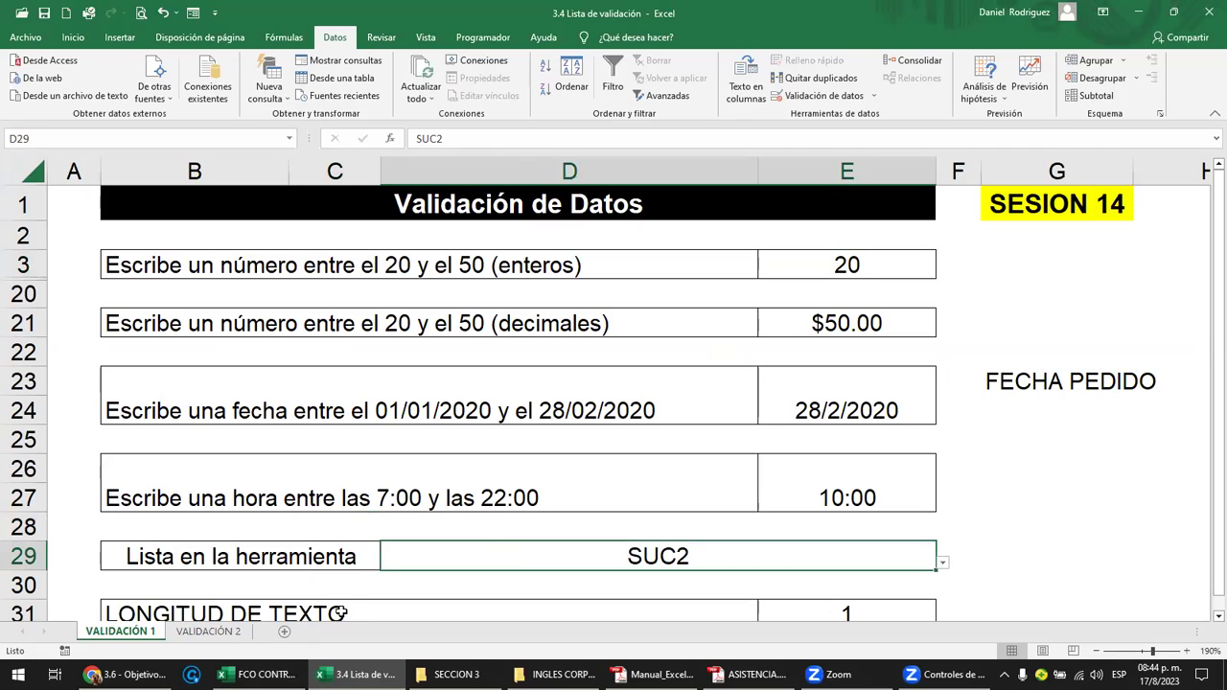
left_click(199, 635)
left_click(191, 347)
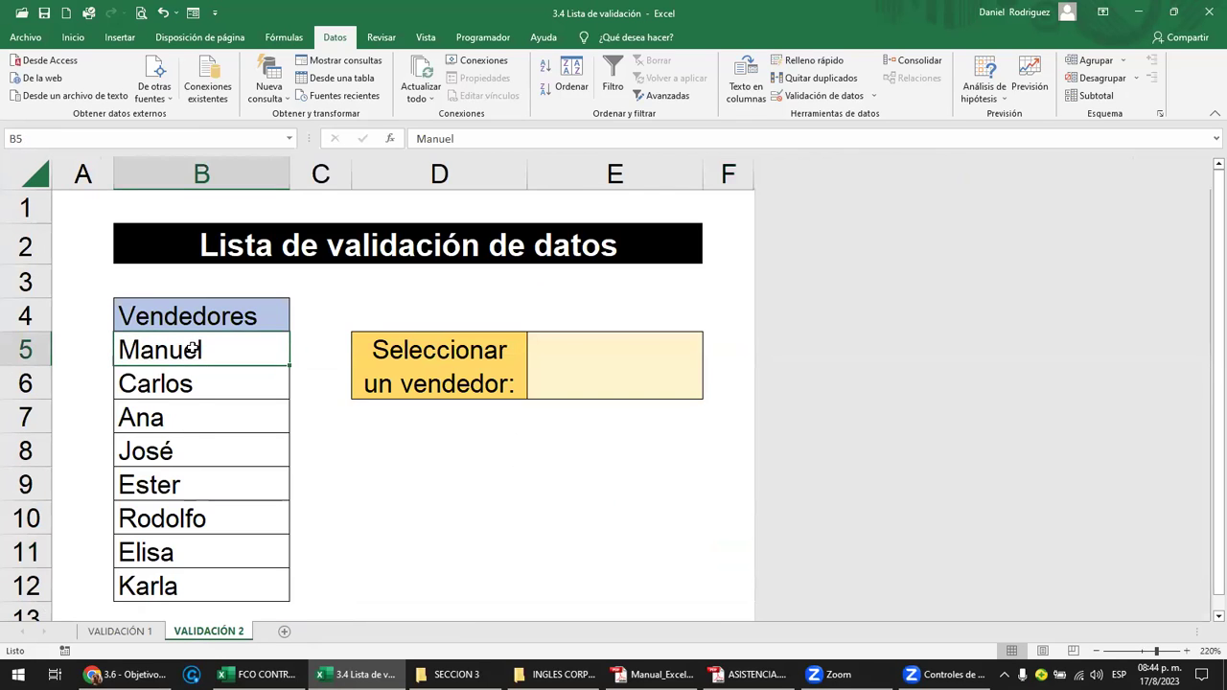
left_click_drag(192, 350, 243, 580)
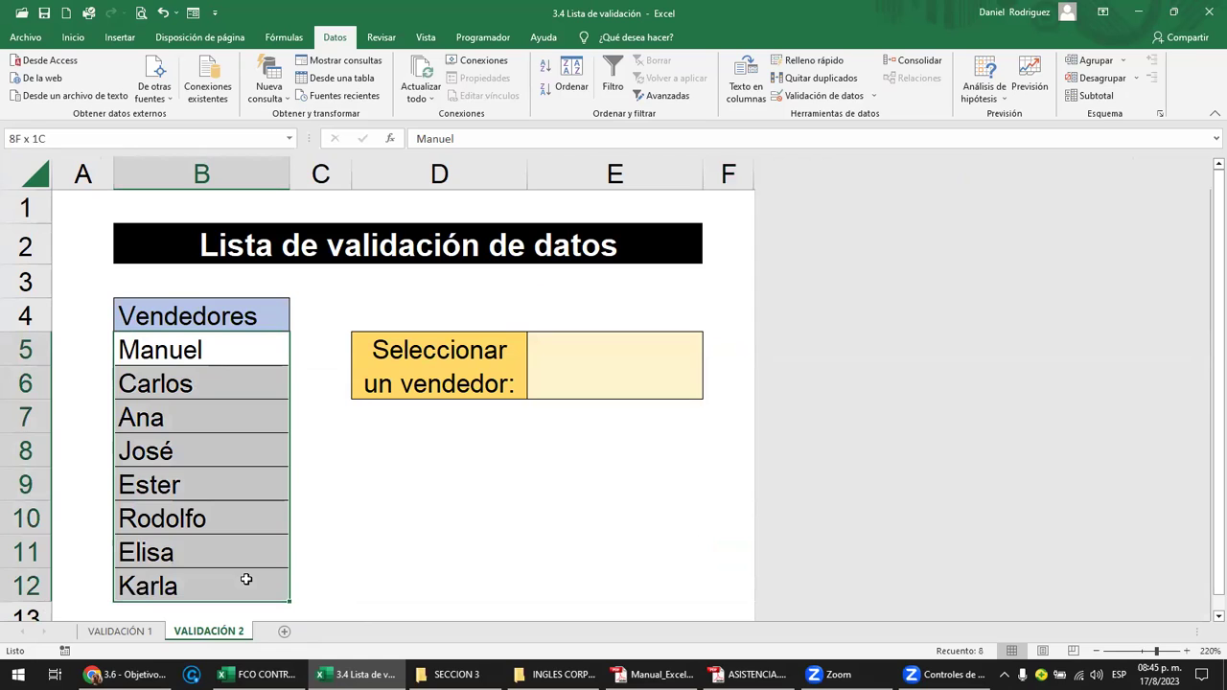
left_click(367, 515)
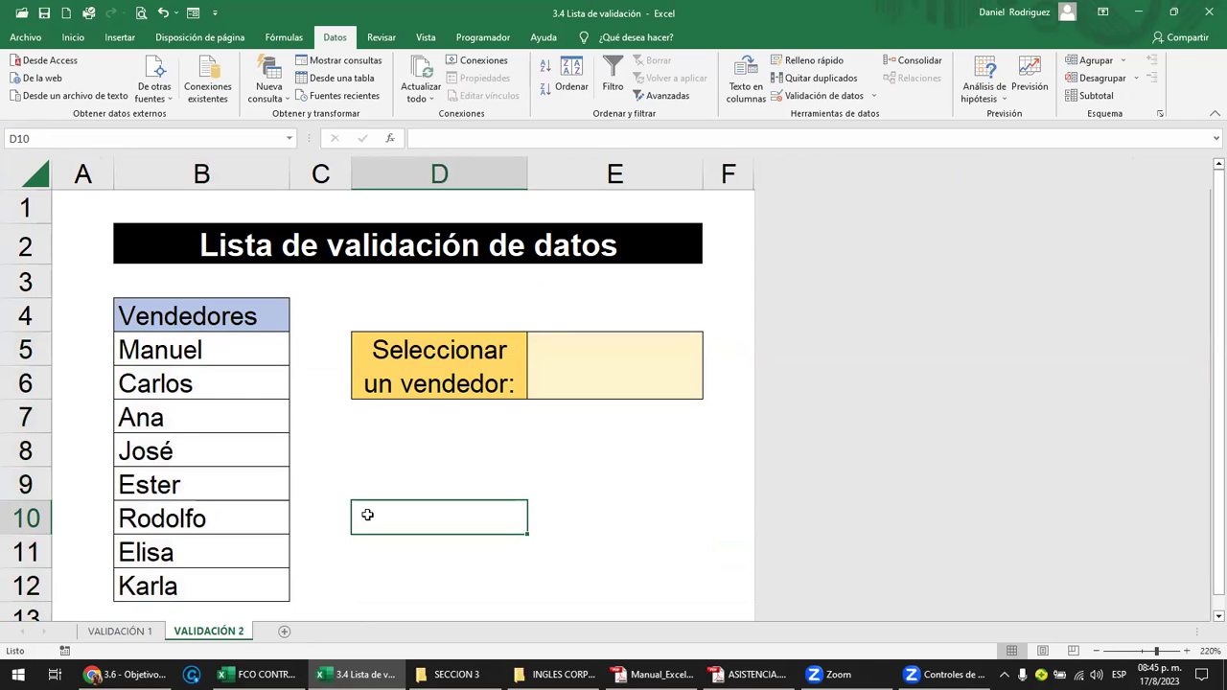
left_click(174, 351)
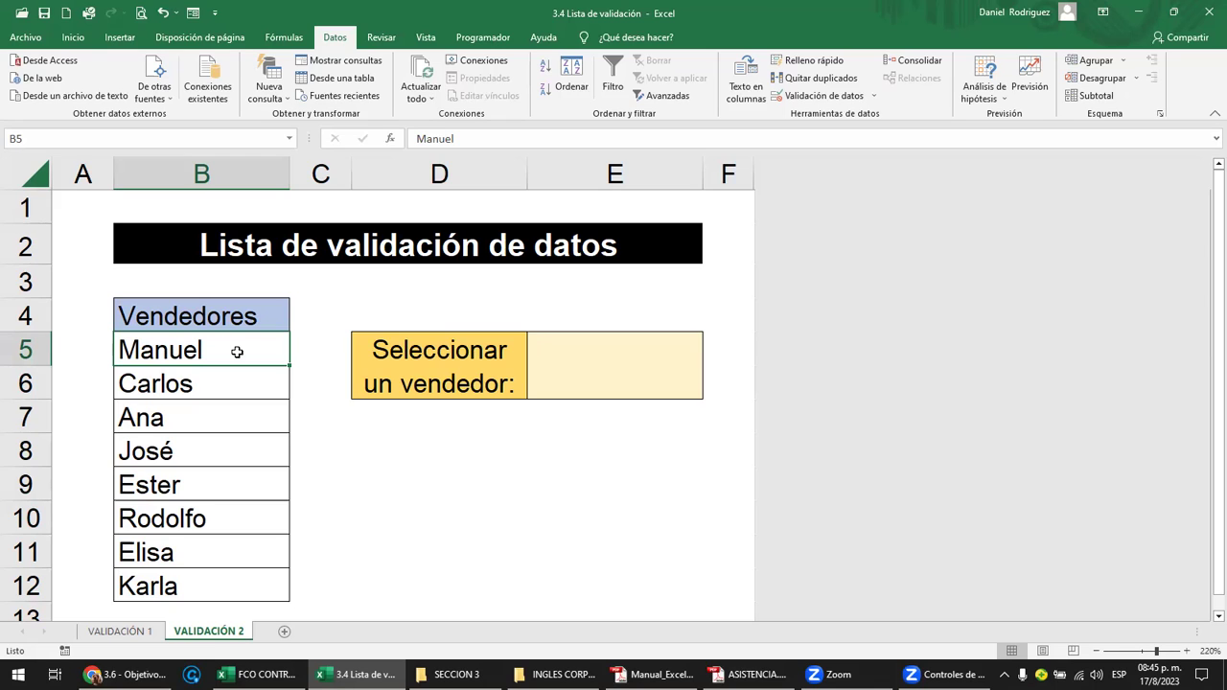
left_click_drag(182, 347, 186, 577)
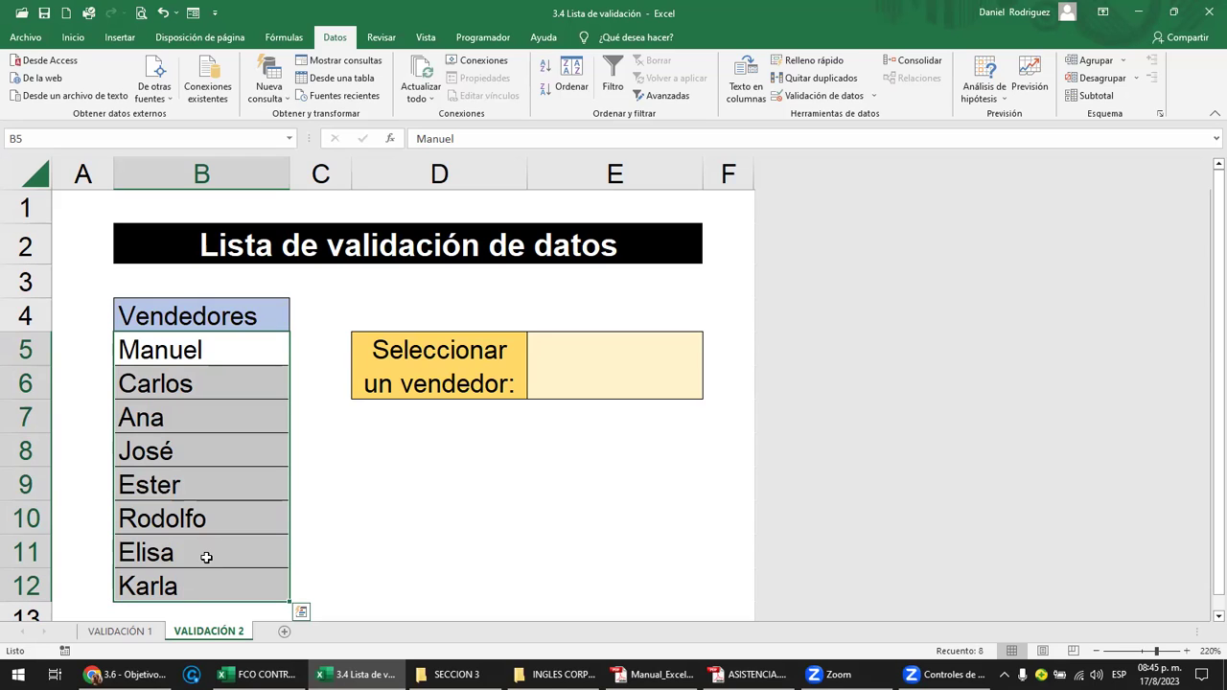
left_click(205, 353)
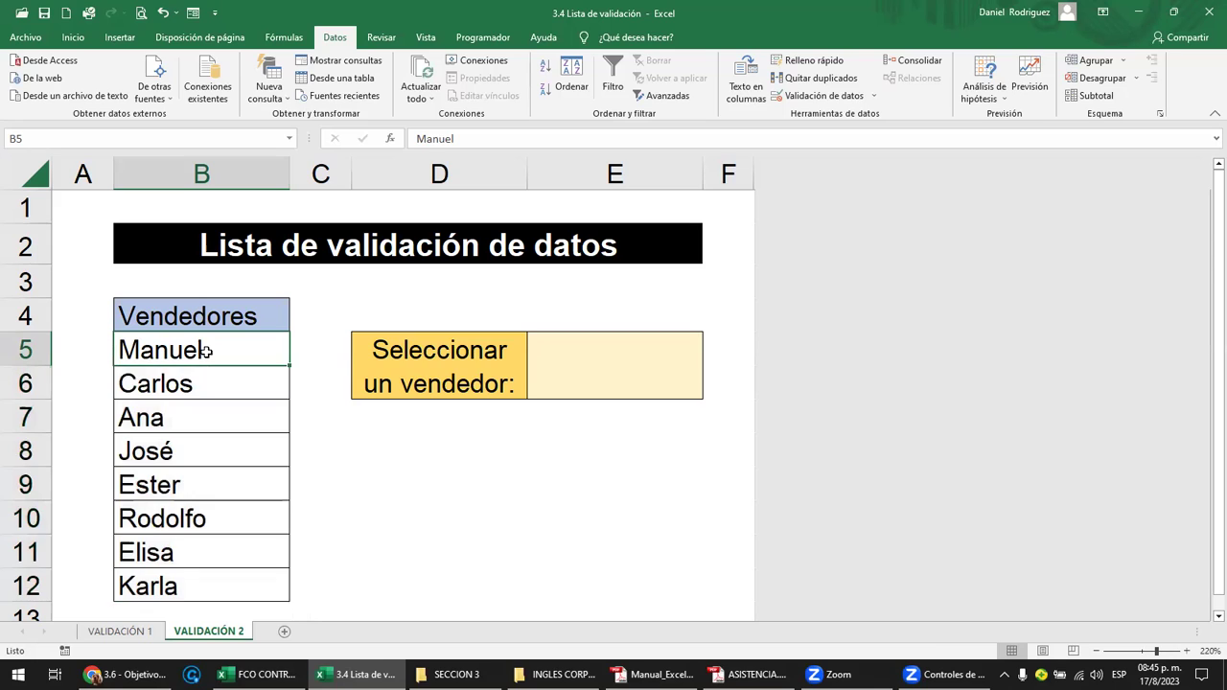
left_click_drag(188, 351, 205, 579)
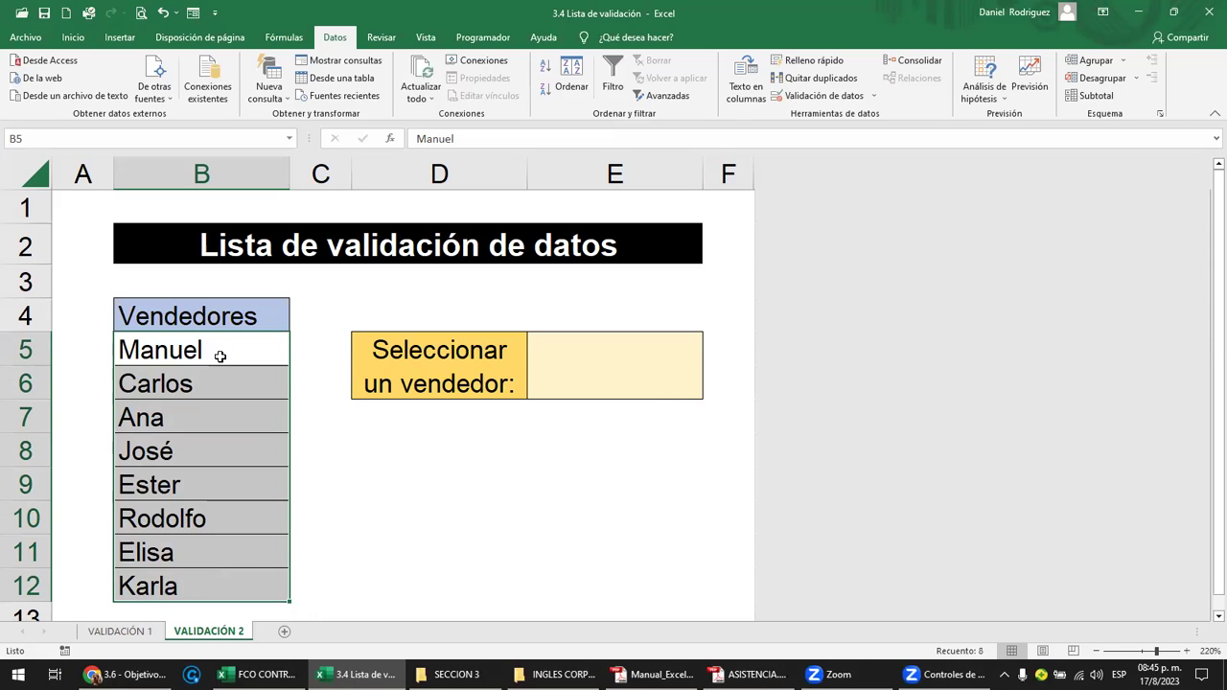
left_click(649, 359)
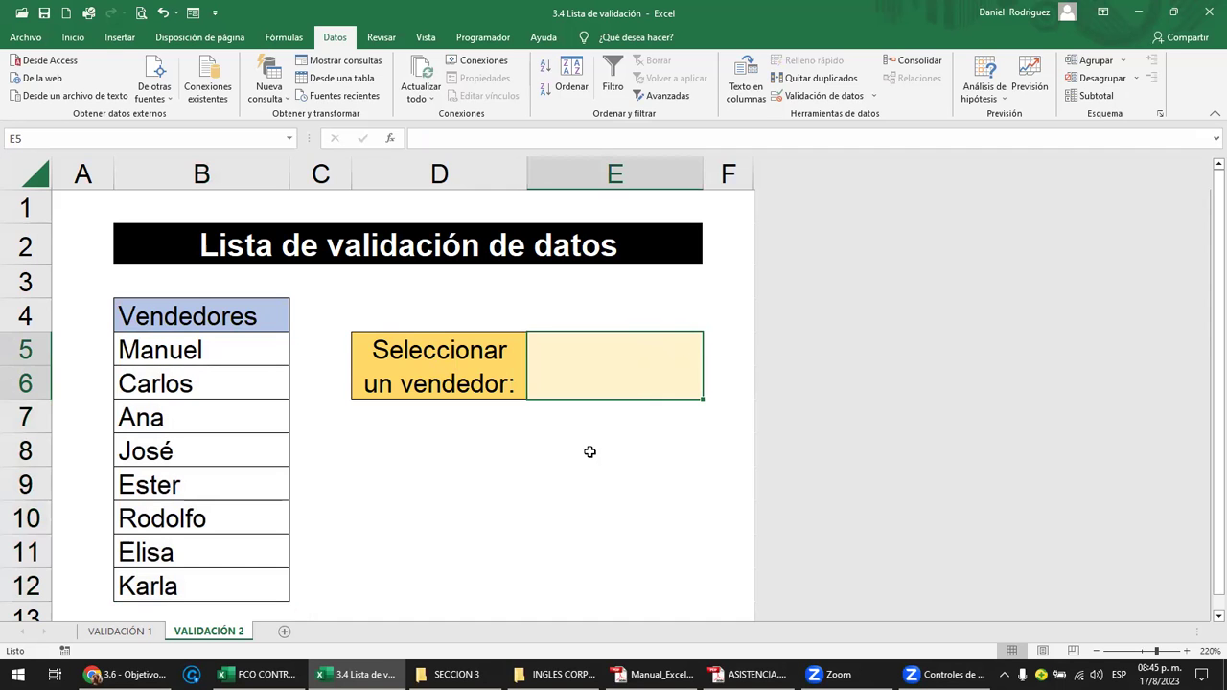
scroll(589, 451, "down", 1, "ctrl")
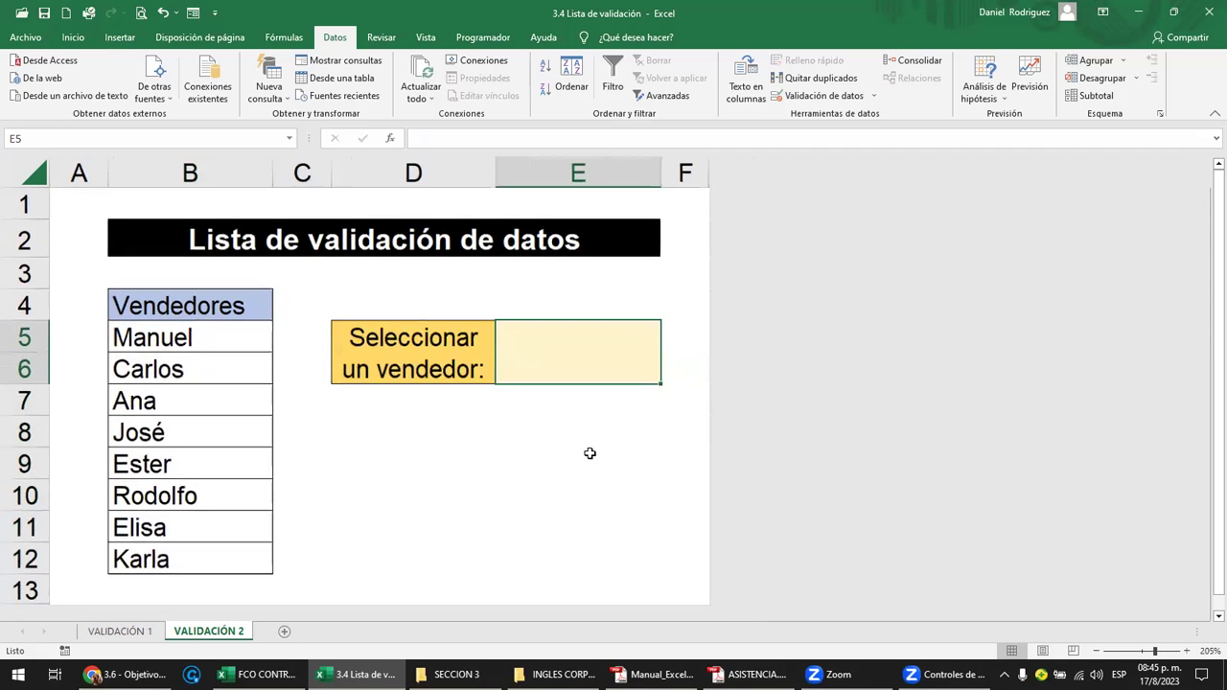
scroll(590, 452, "down", 2, "ctrl")
scroll(589, 451, "down", 2, "ctrl")
scroll(589, 452, "up", 1, "ctrl")
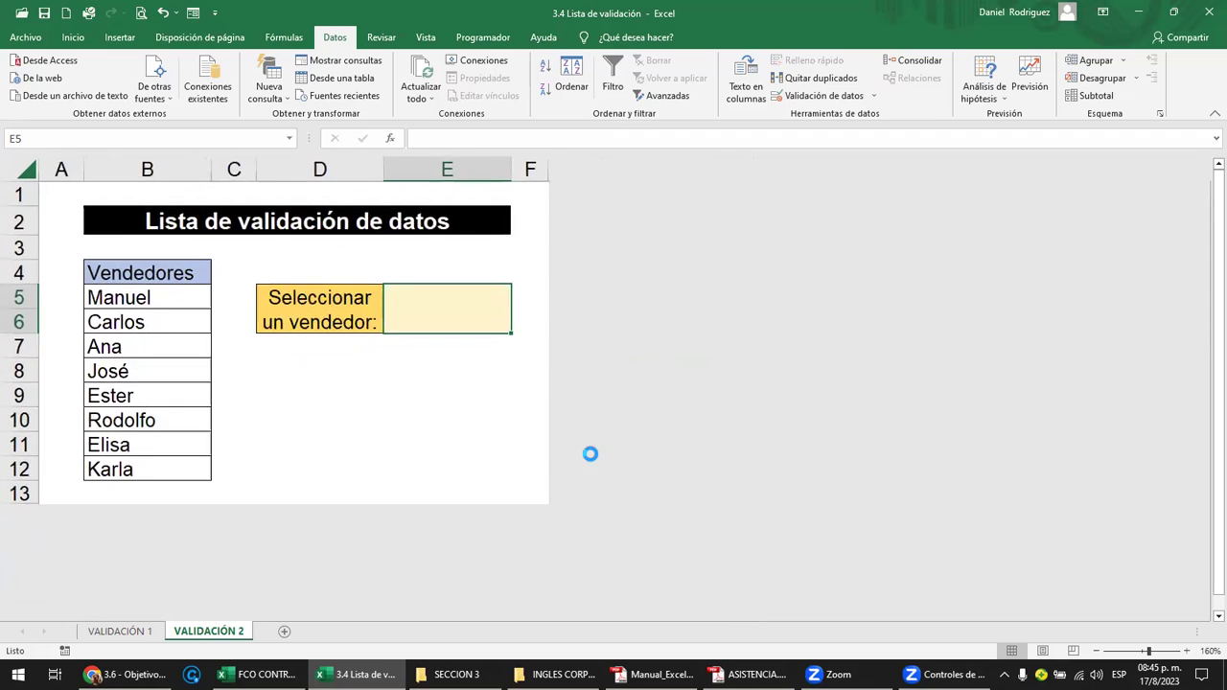
scroll(589, 452, "up", 2, "ctrl")
scroll(590, 455, "up", 1, "ctrl")
scroll(594, 449, "up", 1, "ctrl")
left_click(602, 444)
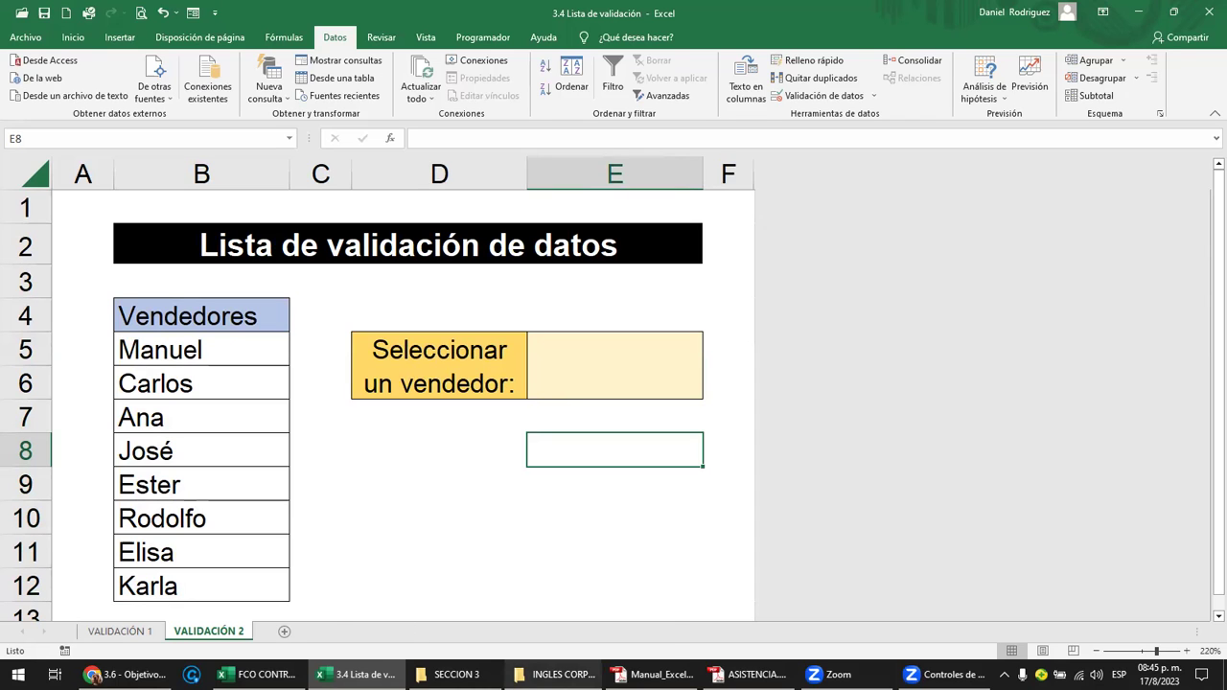
Step: Open VALIDACION DE DATOS BASICA from the VALIDACION DE DATOS folder in the SECCION 3 window
mouse_move(456, 674)
left_click(566, 600)
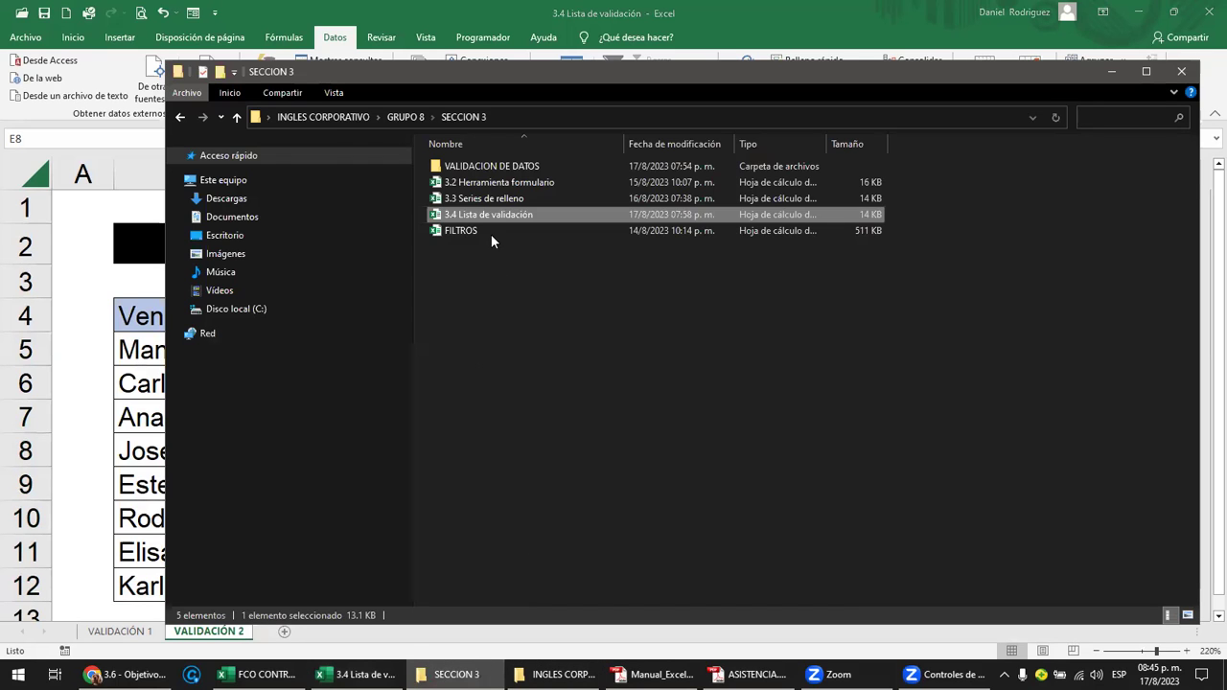
double_click(496, 166)
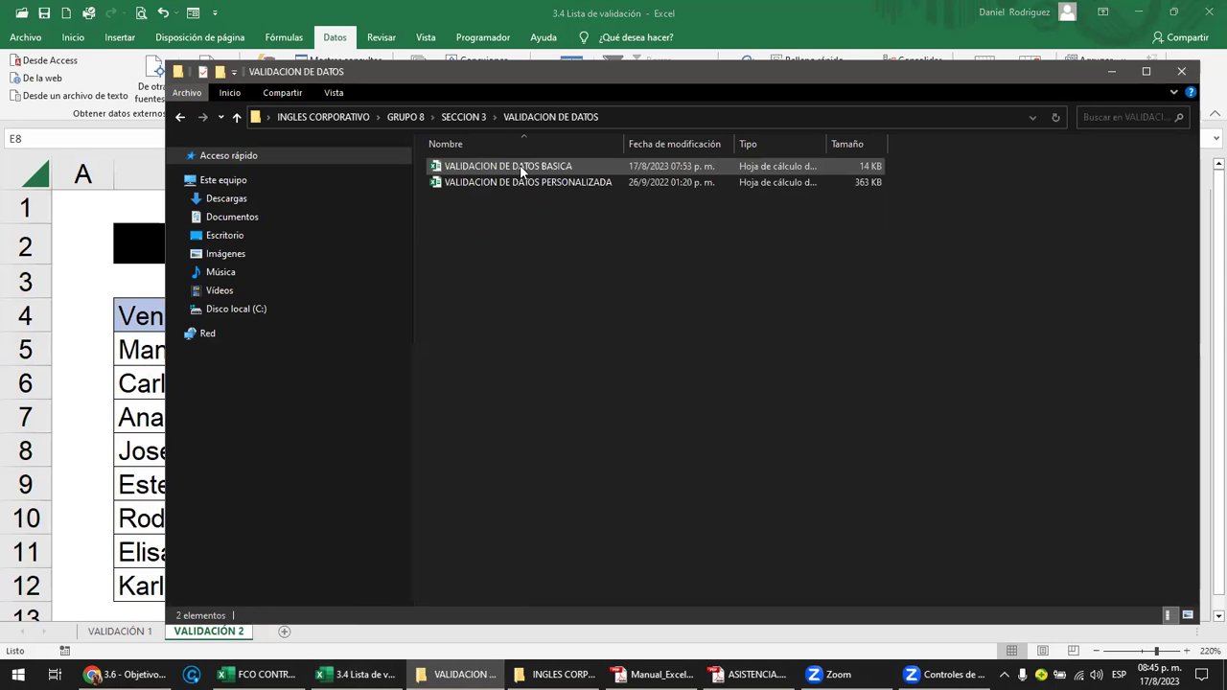
left_click(531, 171)
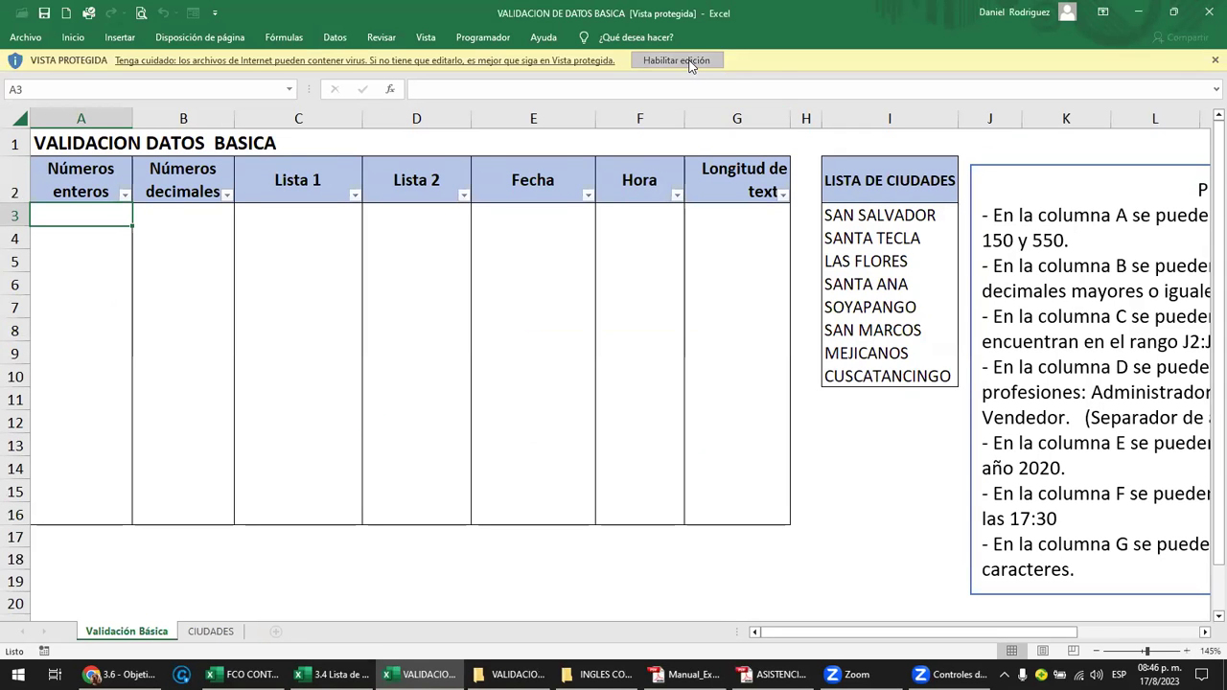
Step: Enable editing on the workbook and try selecting the column A and B data ranges
left_click(676, 60)
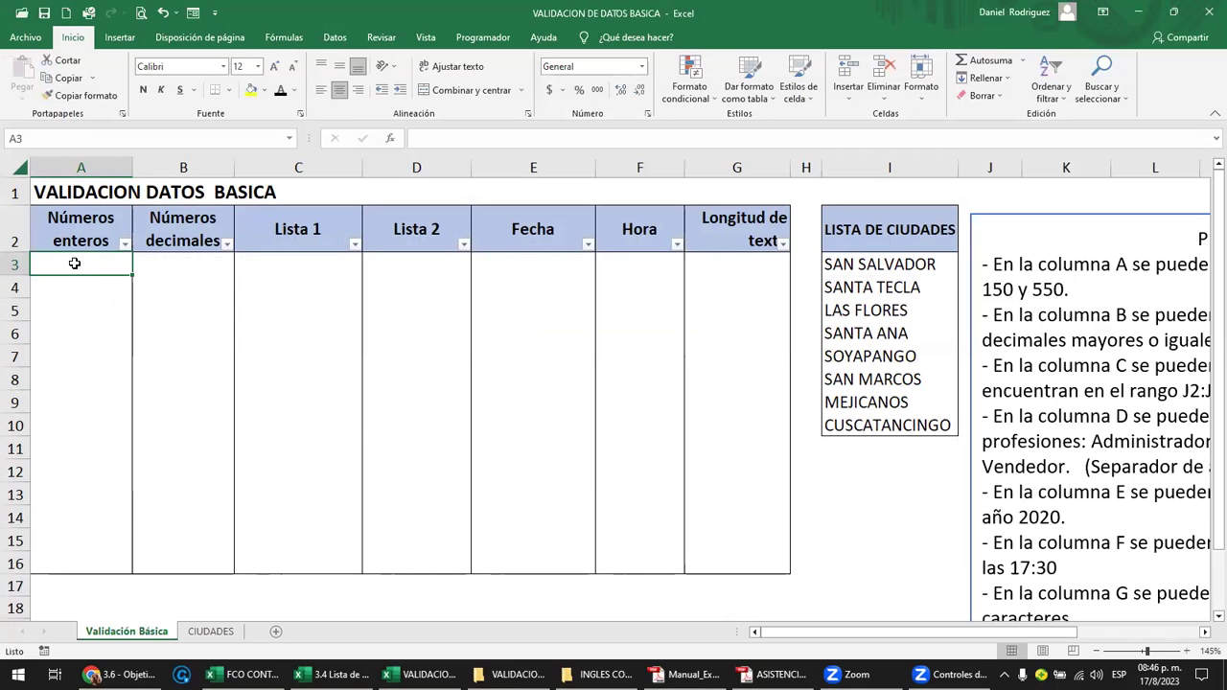
left_click_drag(77, 264, 86, 559)
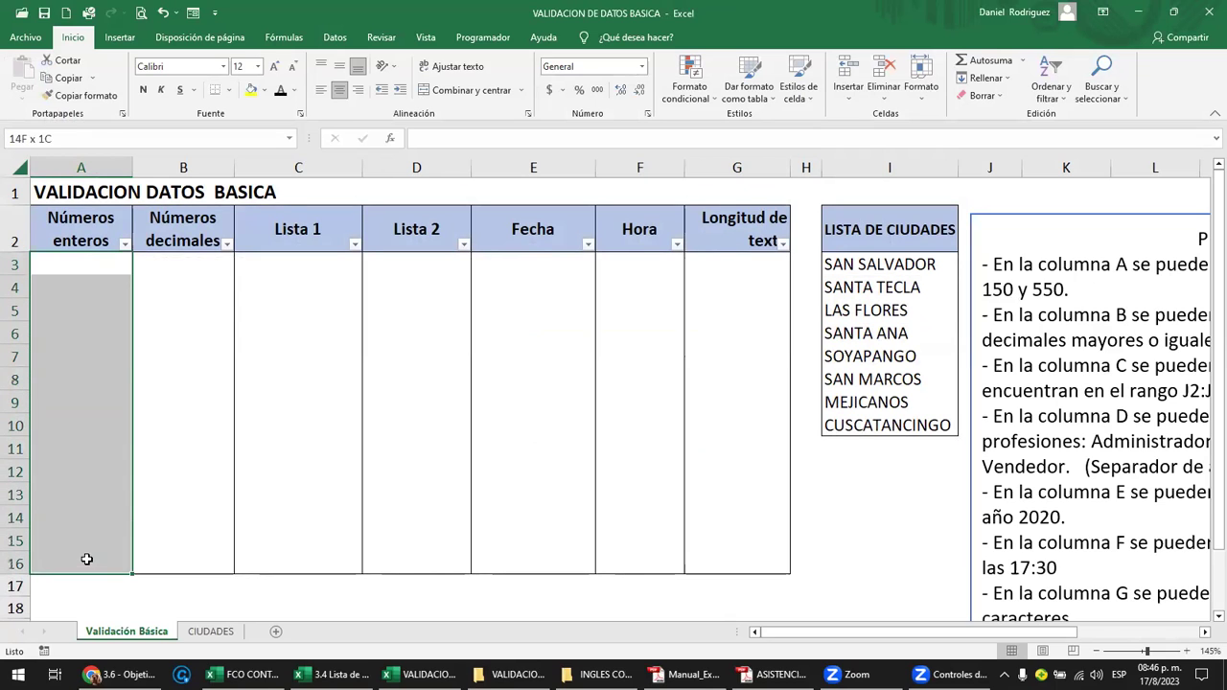
left_click_drag(159, 266, 189, 561)
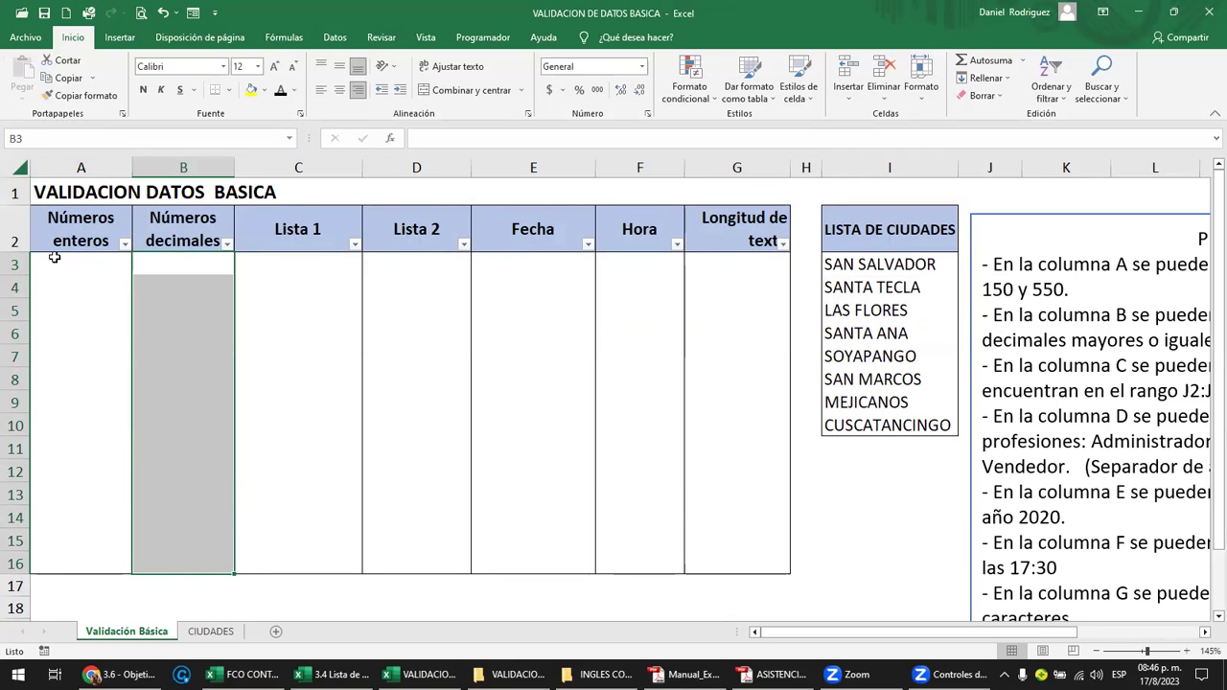
left_click_drag(80, 168, 165, 163)
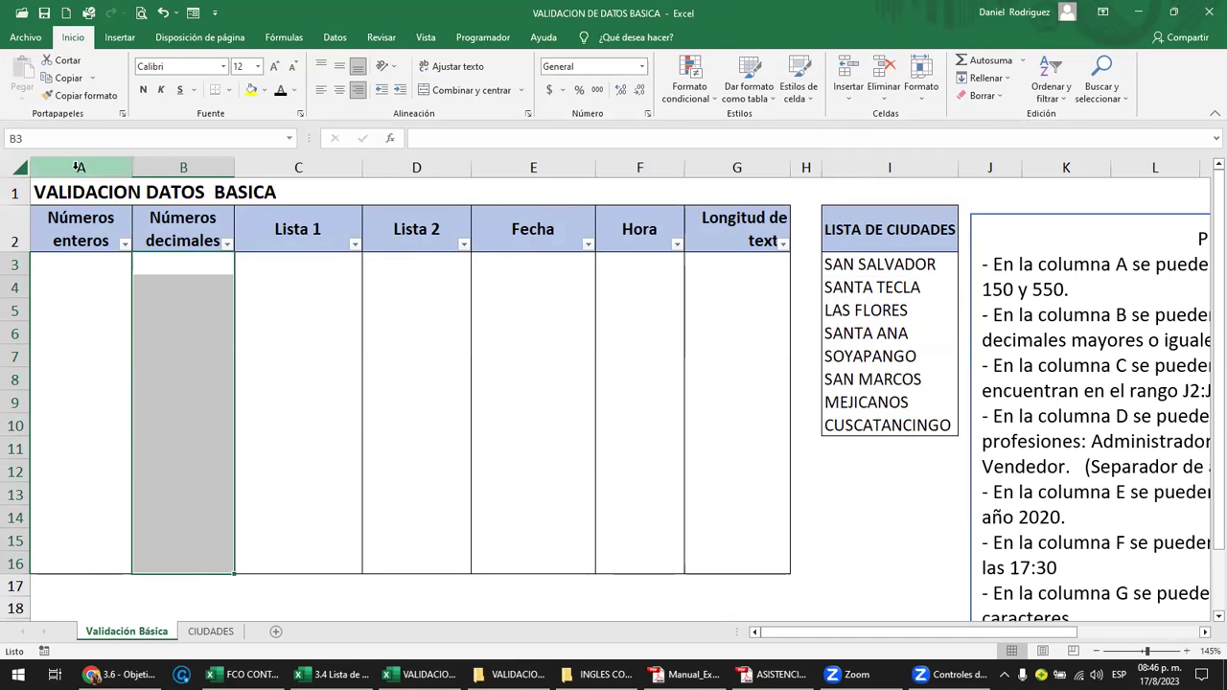
left_click(165, 163)
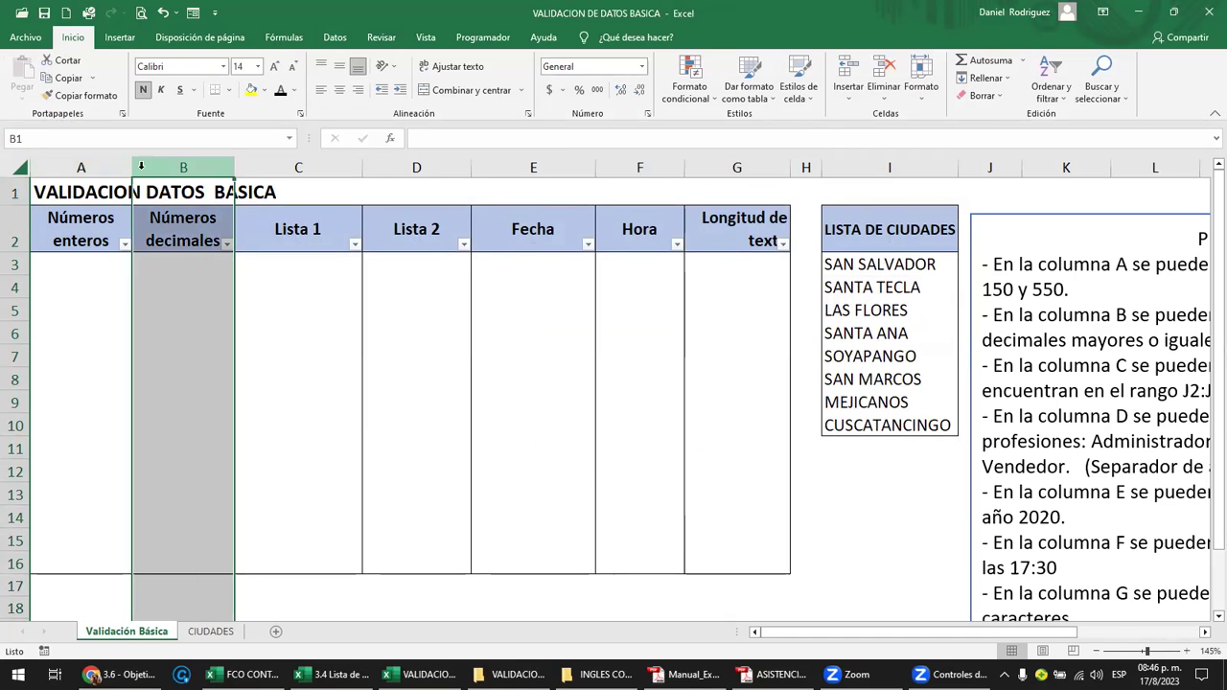
left_click(68, 261)
left_click_drag(68, 262, 93, 559)
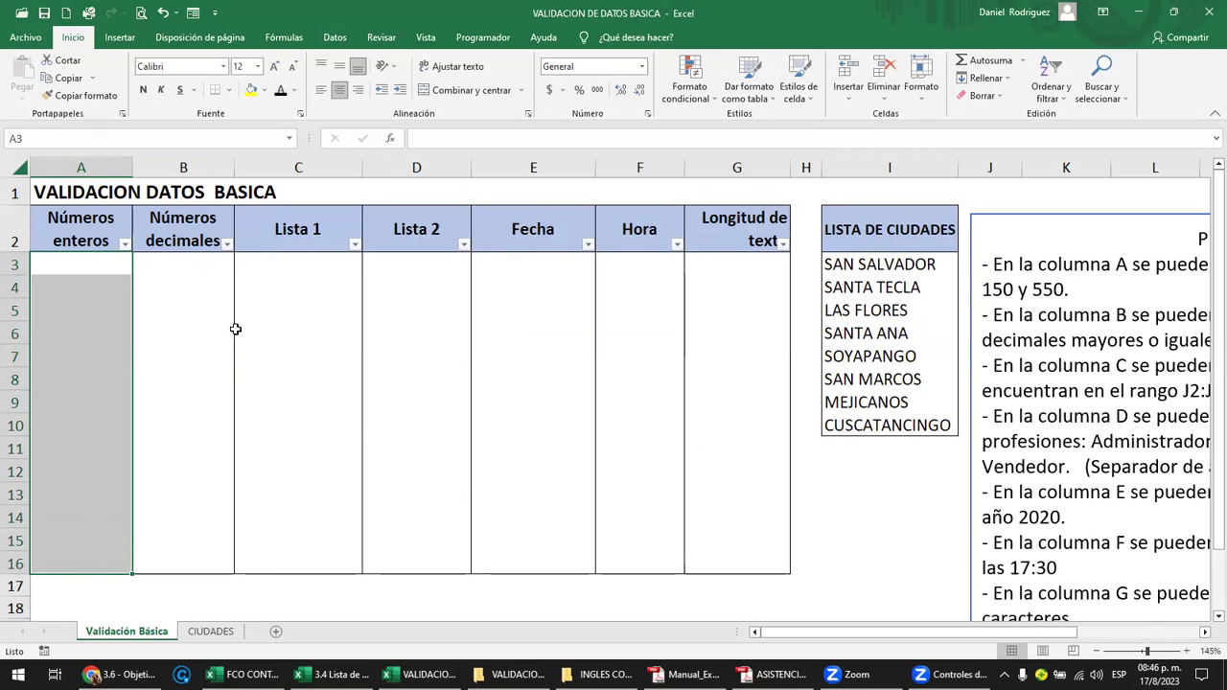
left_click(99, 267)
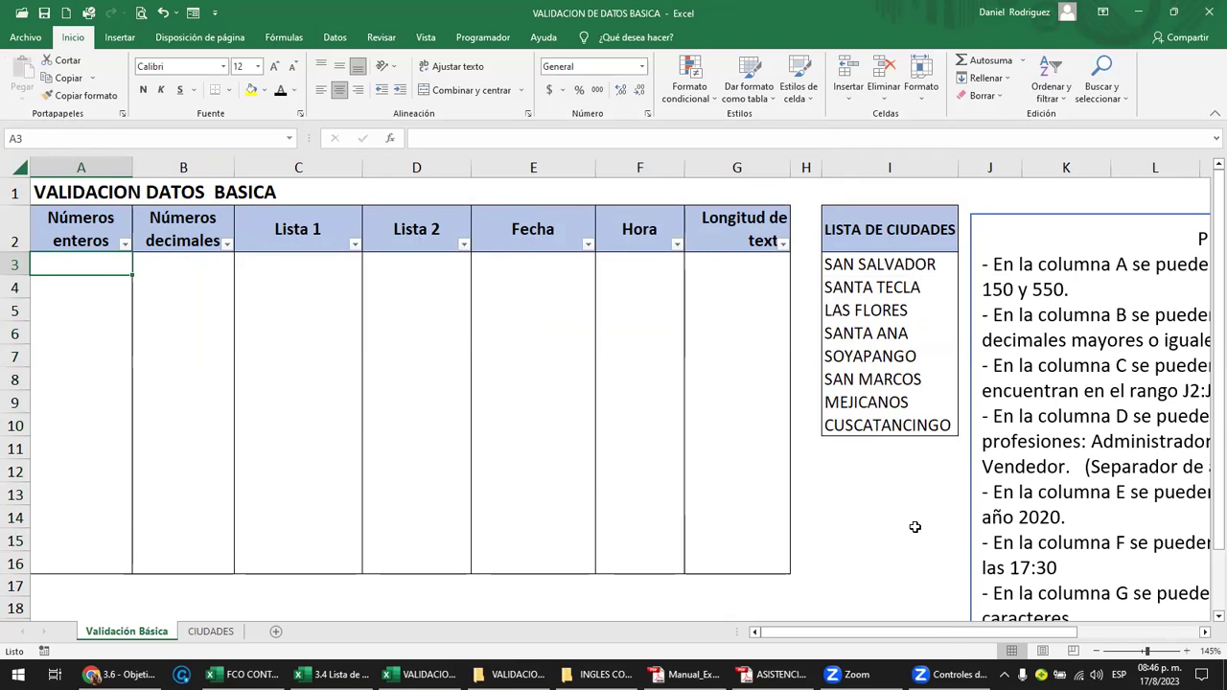
Step: Return to column A and select the Números enteros cells A3 through A16
left_click_drag(942, 635, 1016, 640)
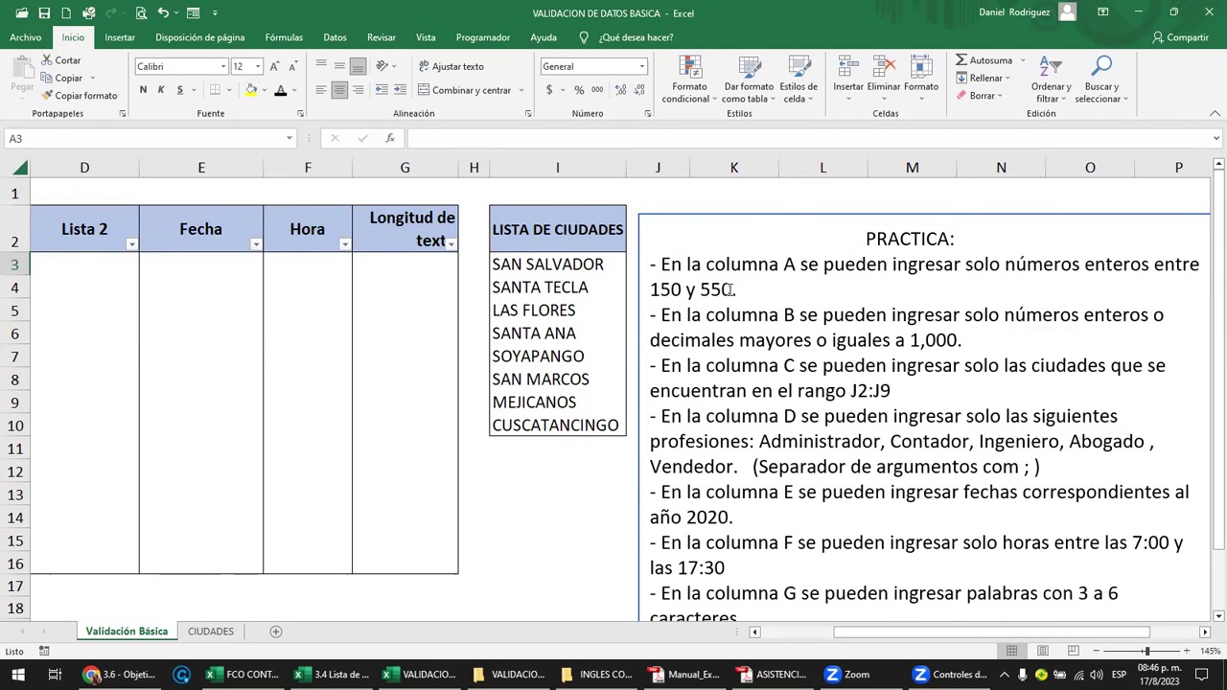
left_click(381, 288)
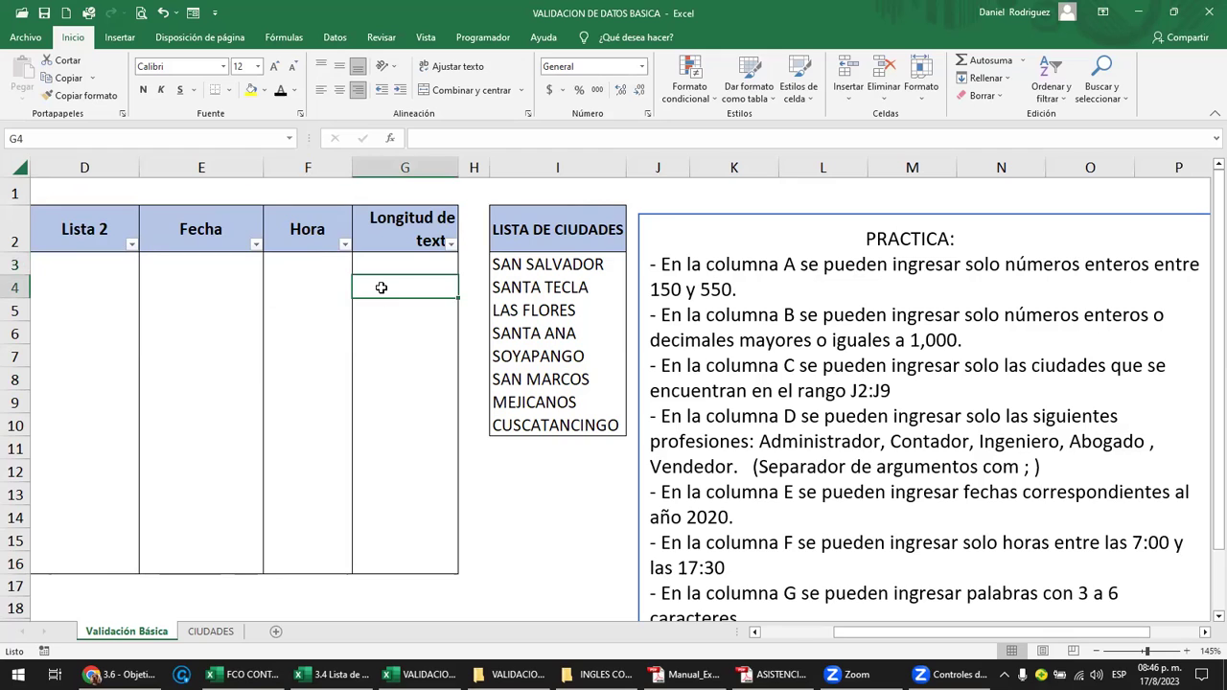
key("Left")
key("Home")
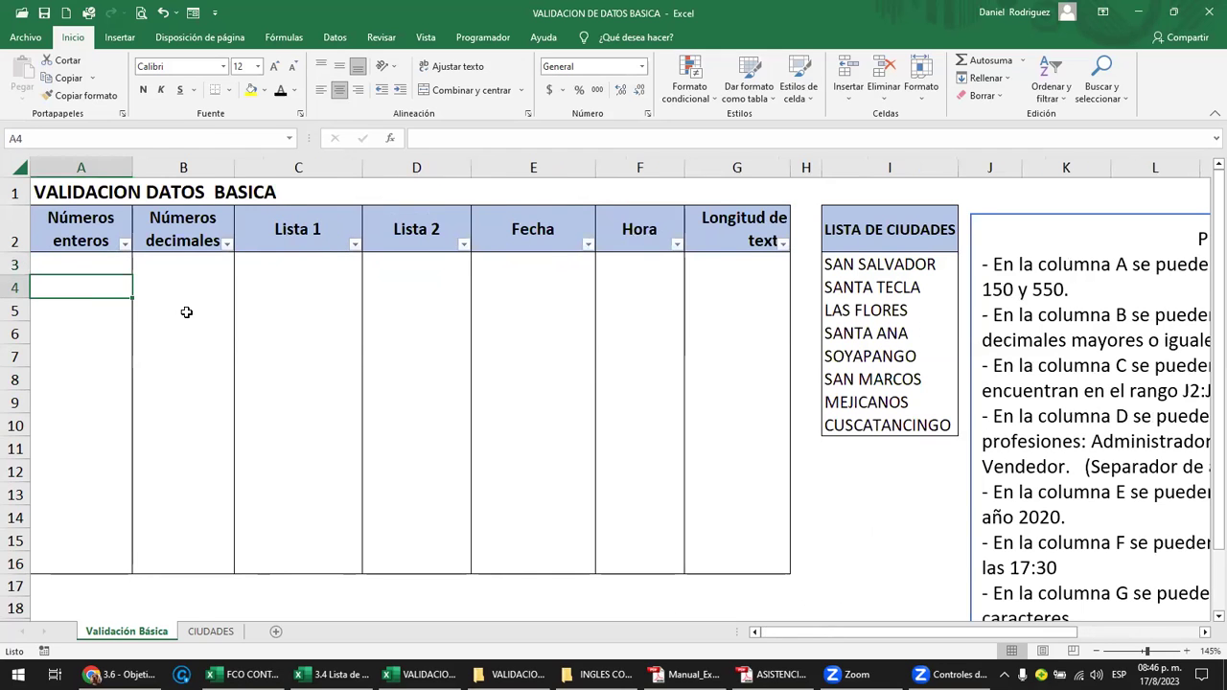
left_click(78, 163)
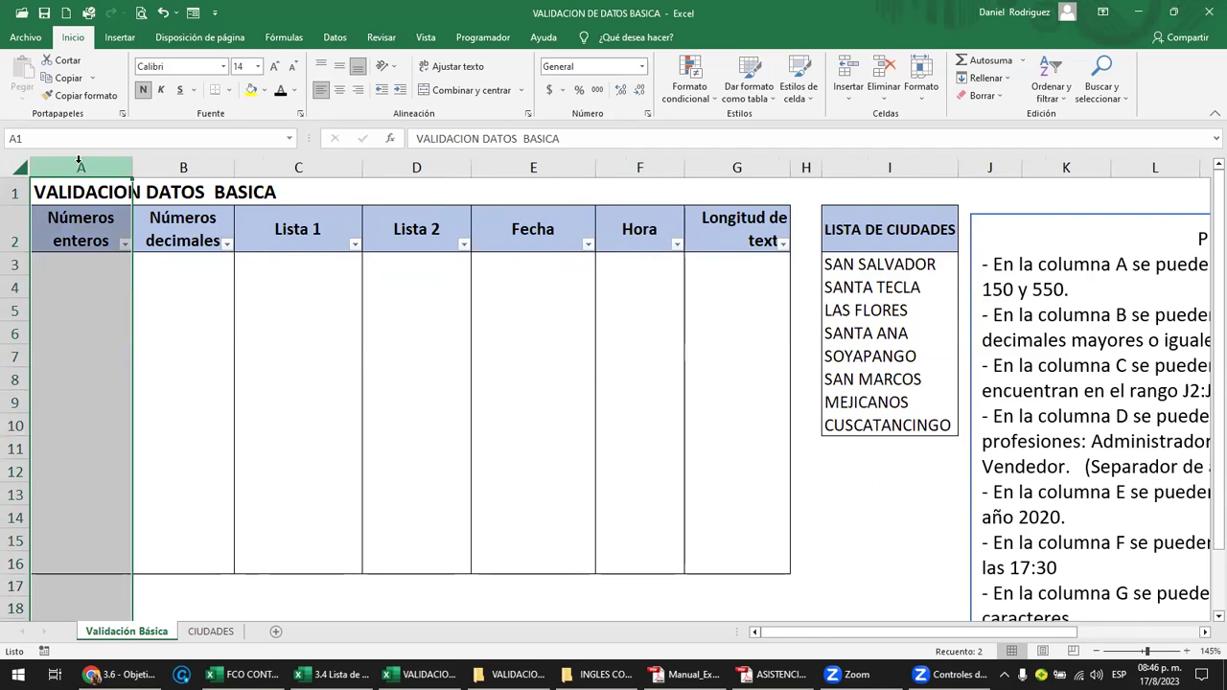
left_click(80, 261)
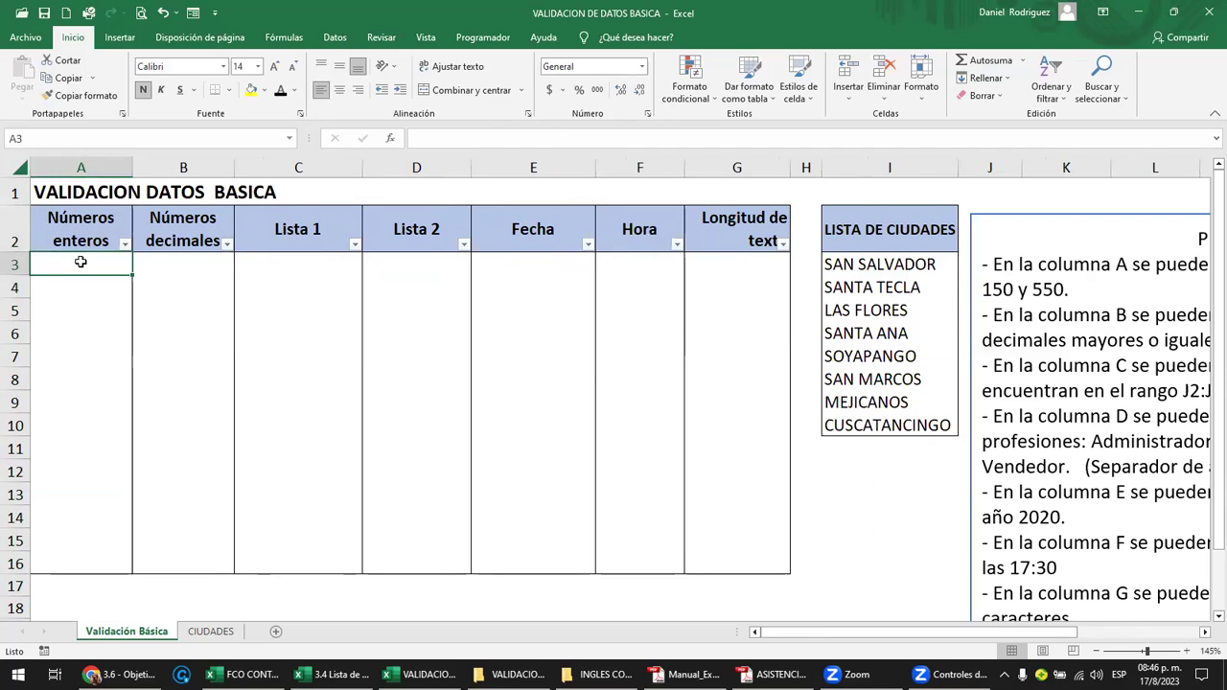
left_click_drag(80, 262, 61, 556)
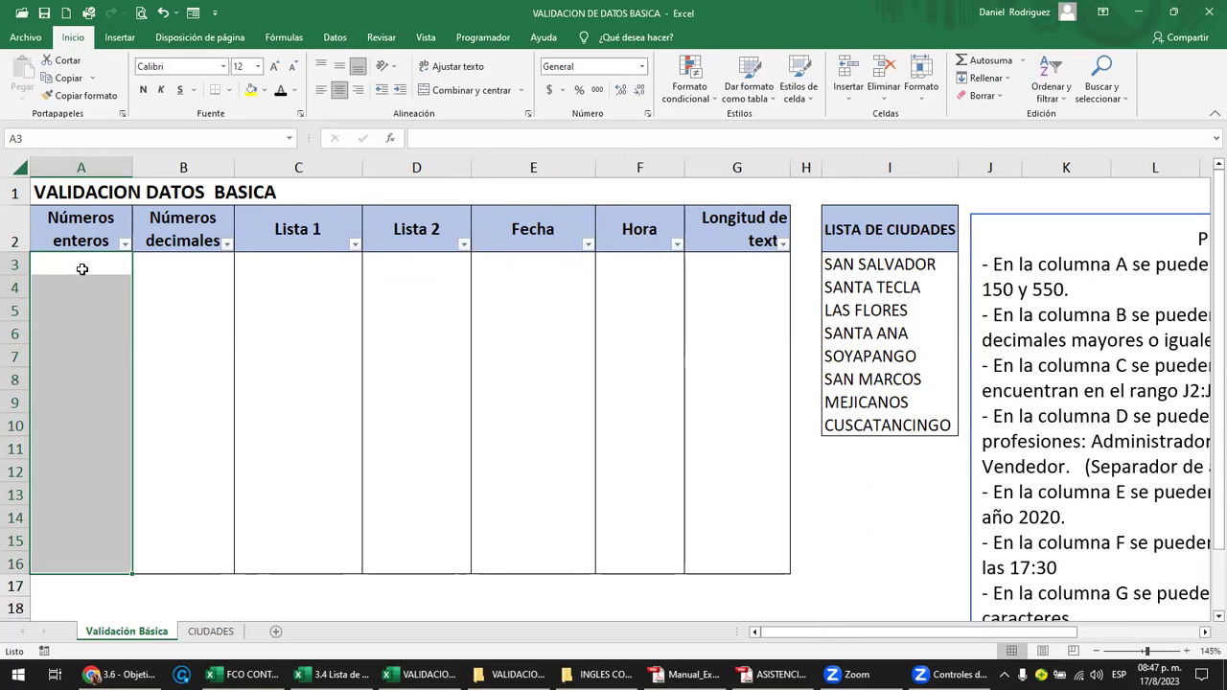
Step: Apply a Número entero 'entre' rule, minimum 150 and maximum 550, to A3:A16
left_click(334, 41)
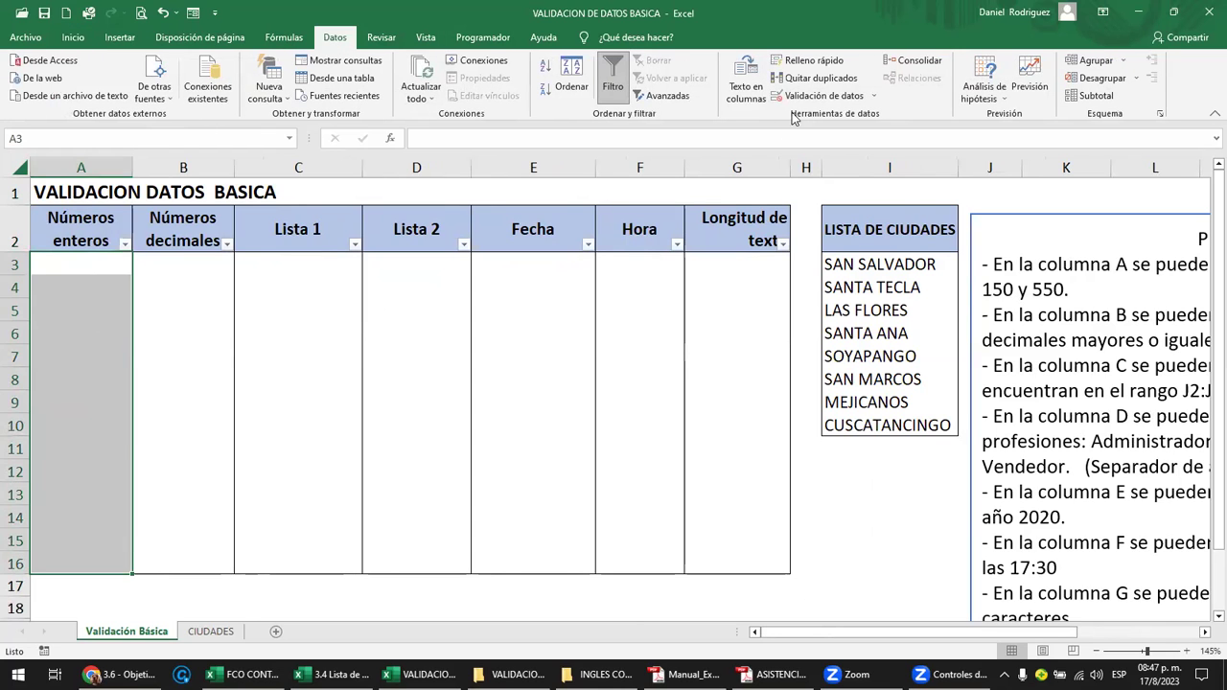
left_click(863, 96)
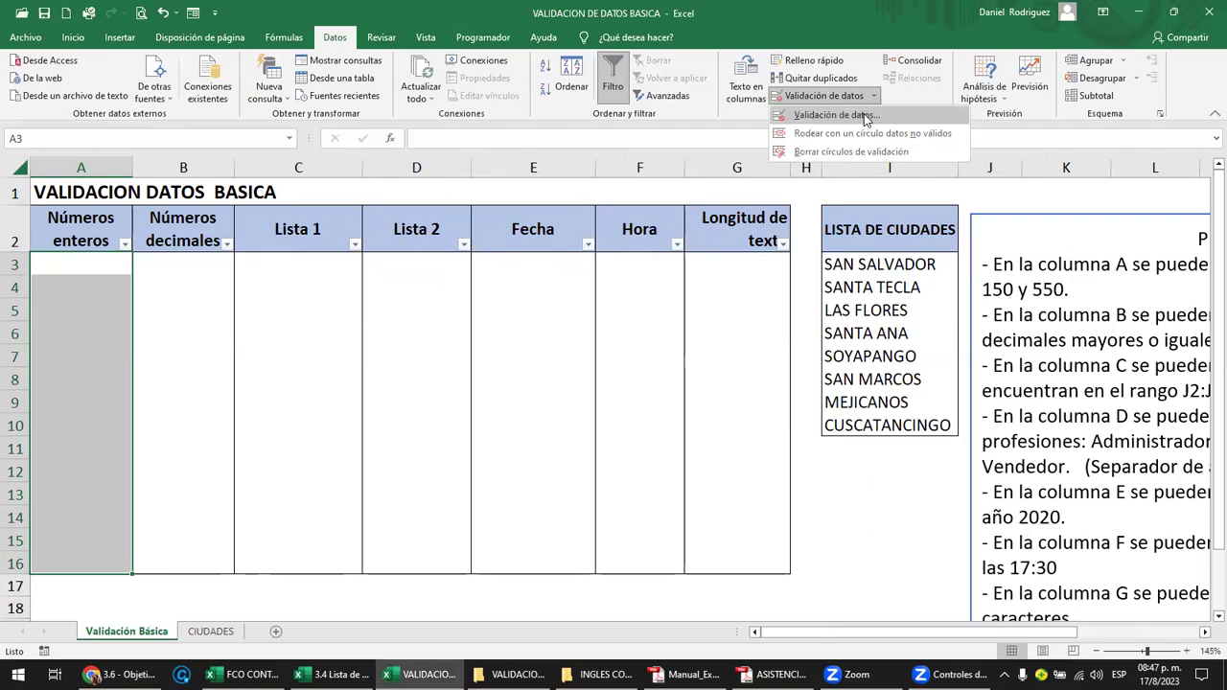
left_click(866, 116)
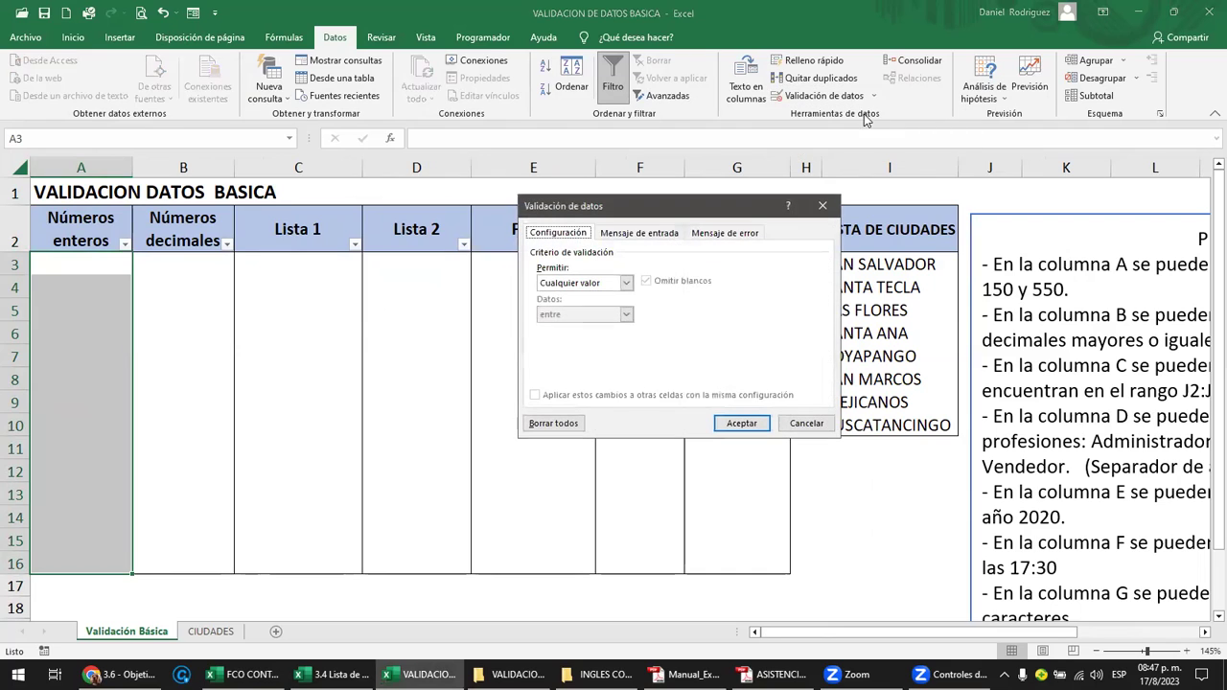
left_click(626, 284)
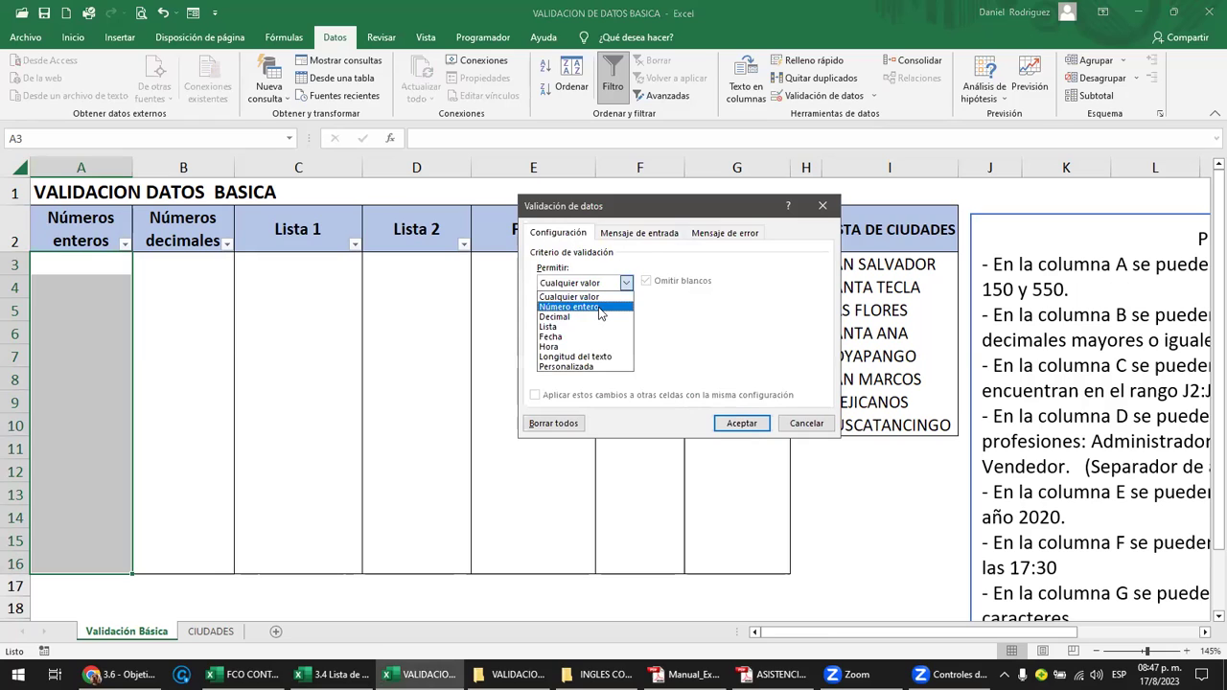
left_click(575, 307)
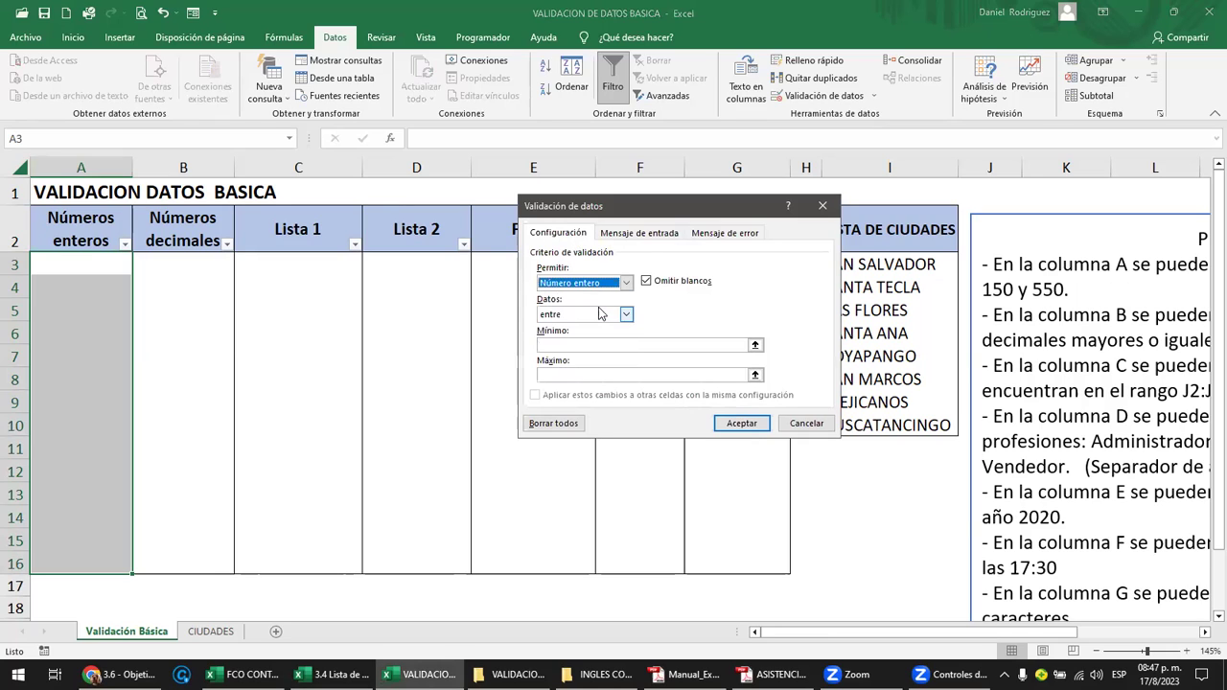
left_click(554, 344)
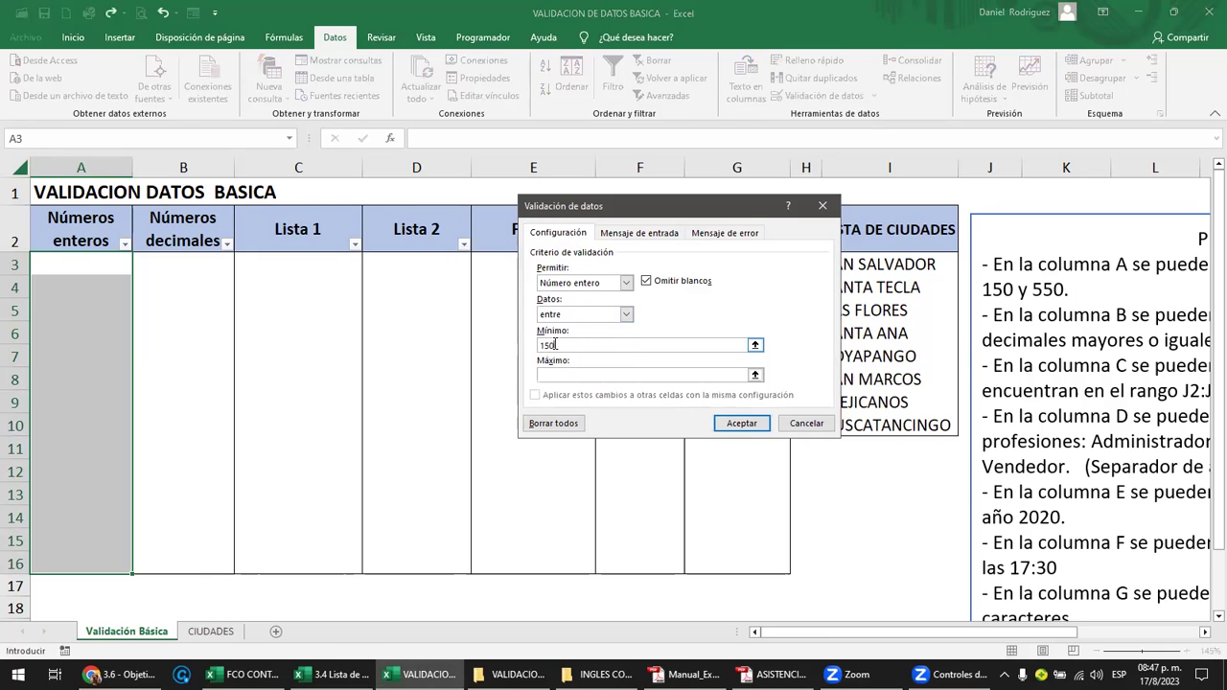
left_click(562, 375)
left_click(632, 238)
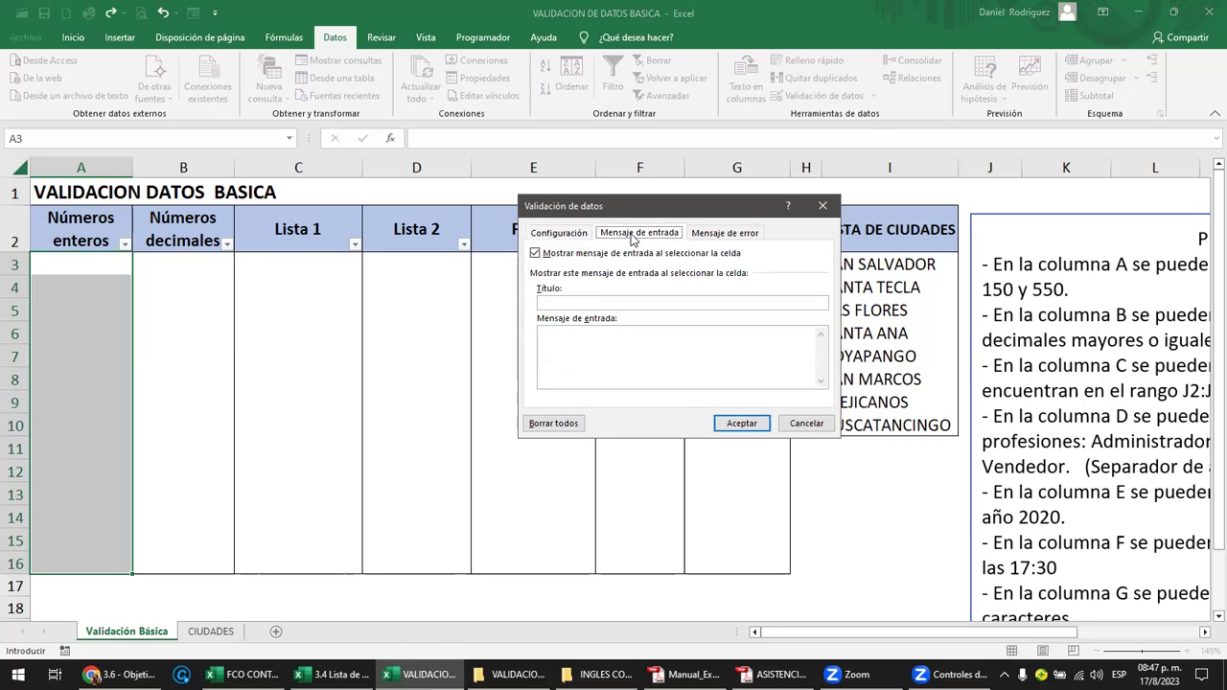
left_click(724, 239)
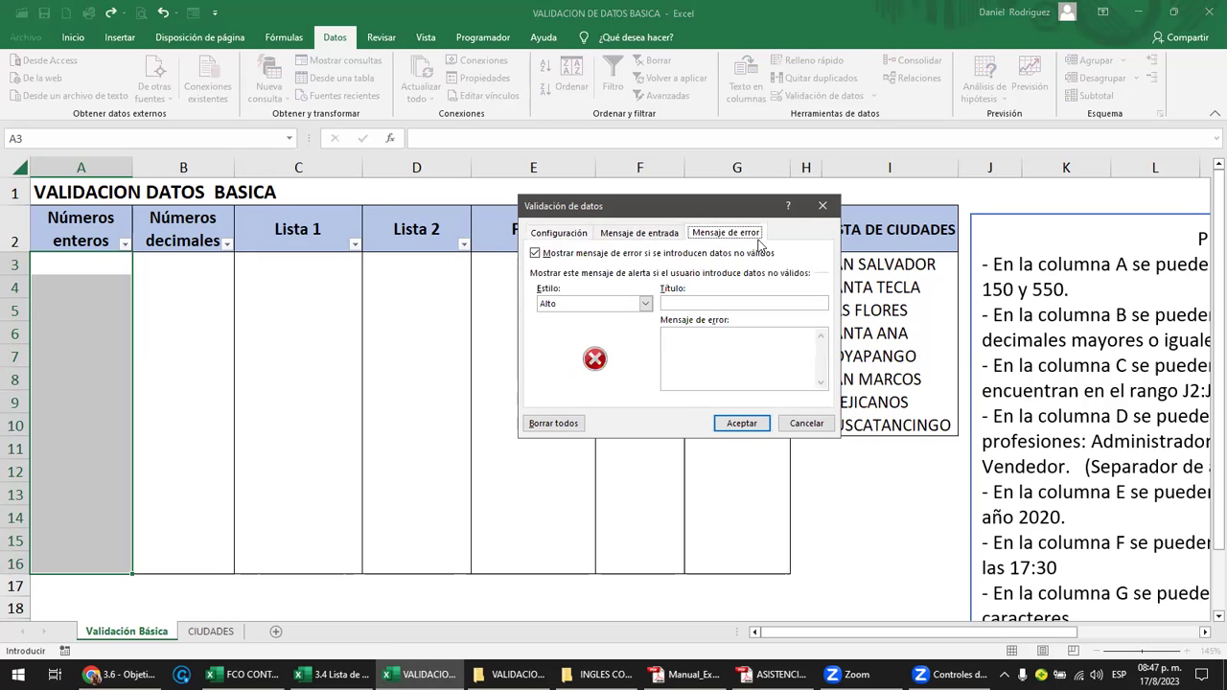
left_click(560, 233)
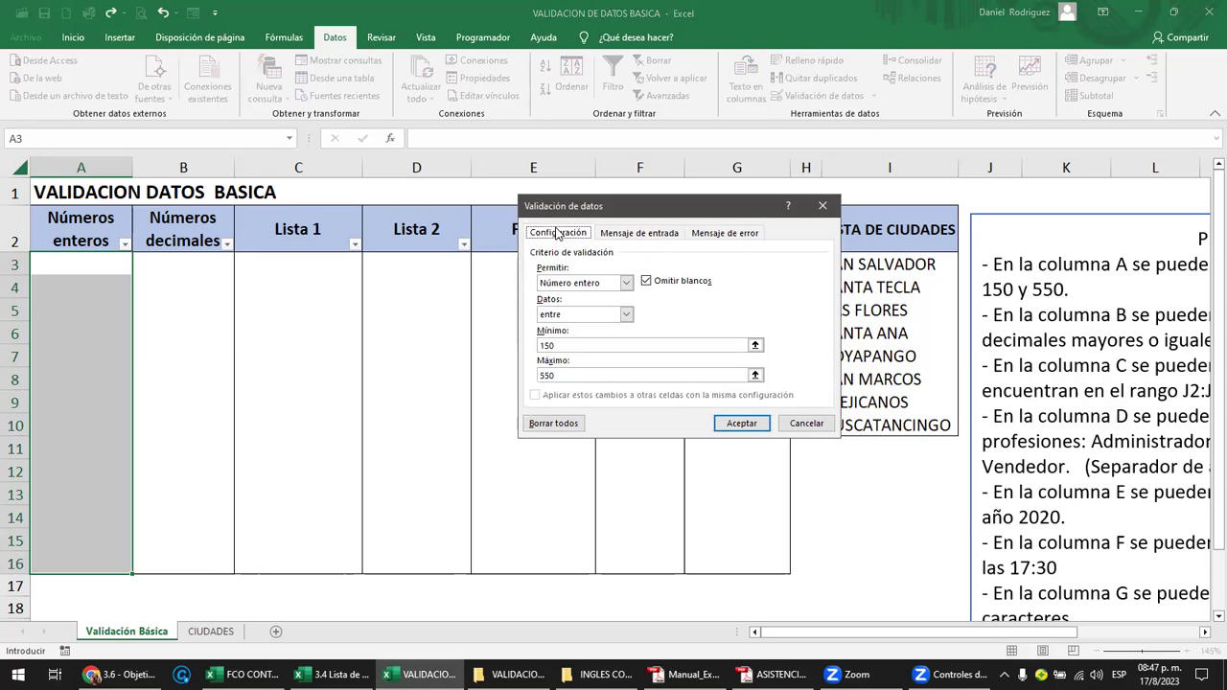
left_click(731, 423)
left_click(80, 270)
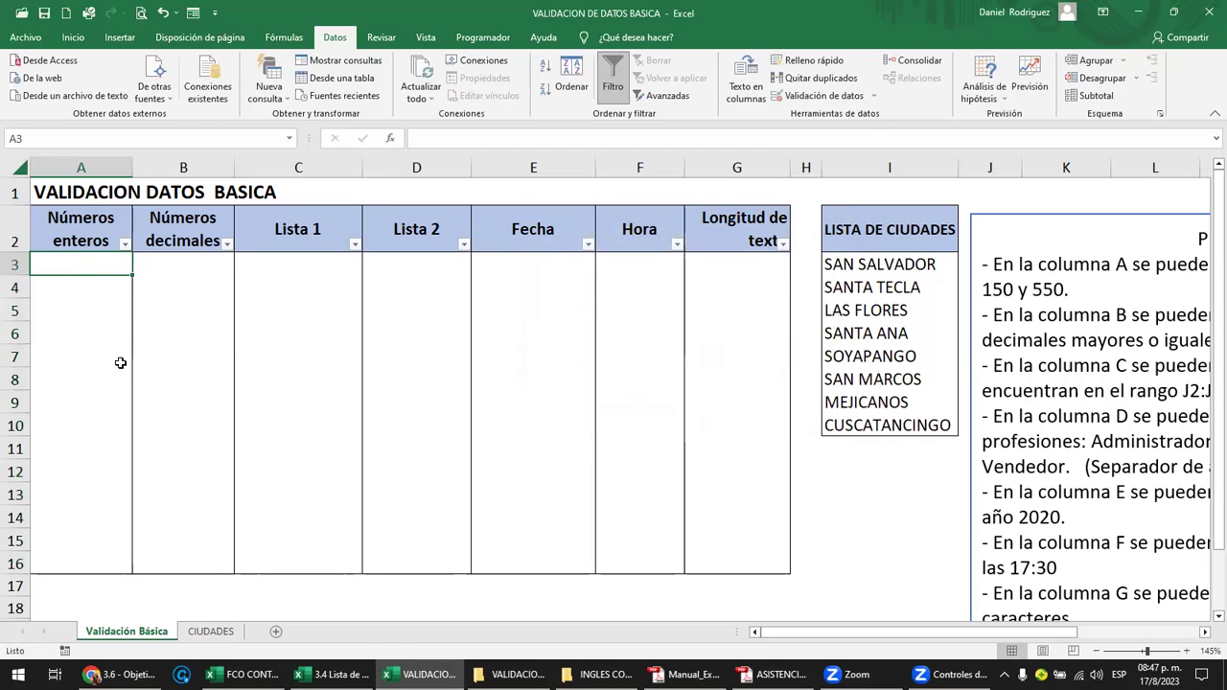
Step: Try 1 in A3 (rejected), then enter 150 in A3 and 200 in A9
type("1")
key("Return")
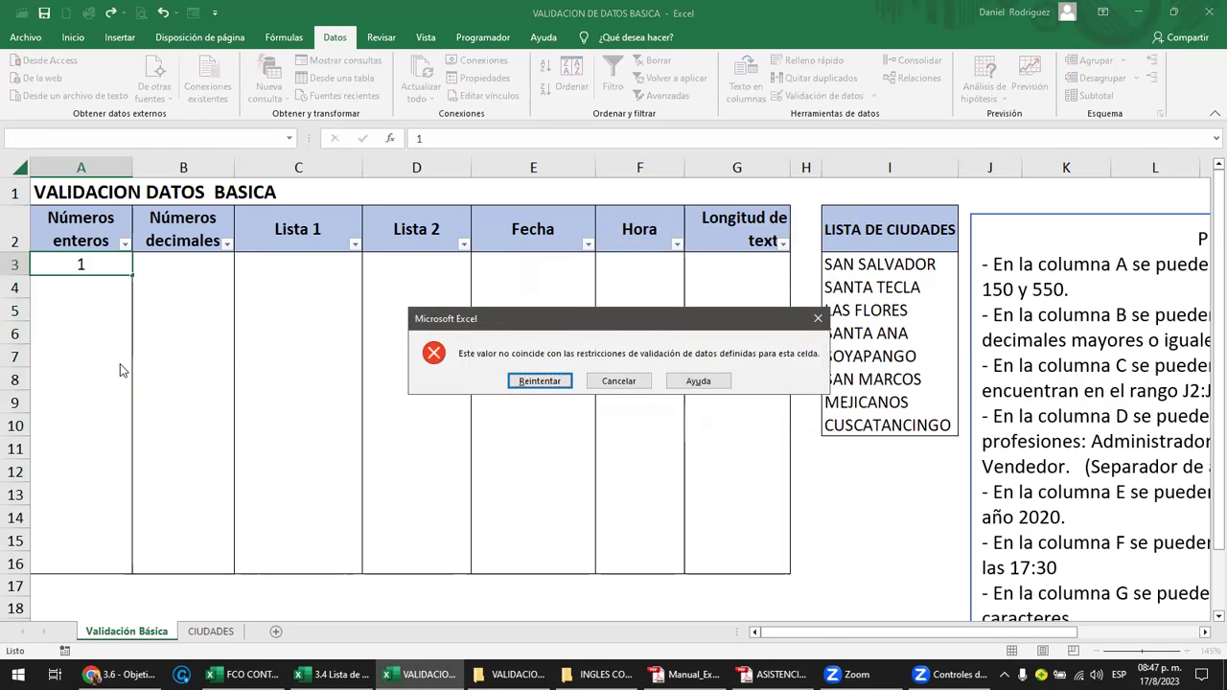
key("Return")
type("50")
key("Return")
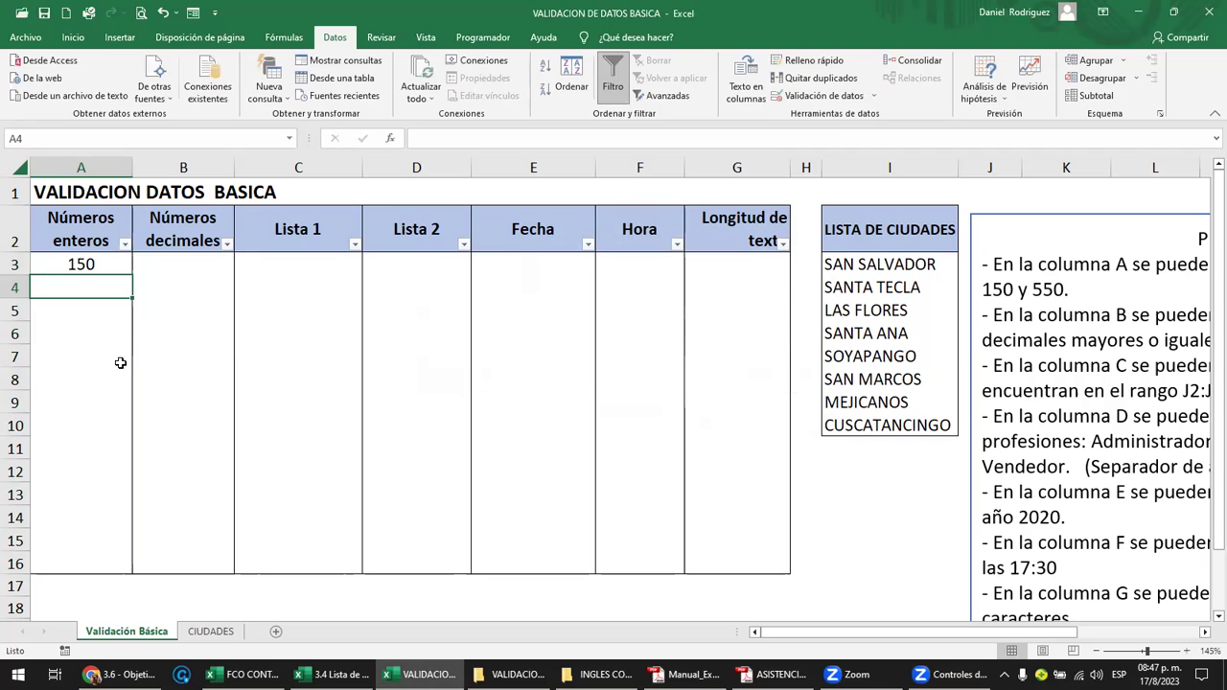
key("Down")
key("Down")
key("Down")
key("Down")
key("Down")
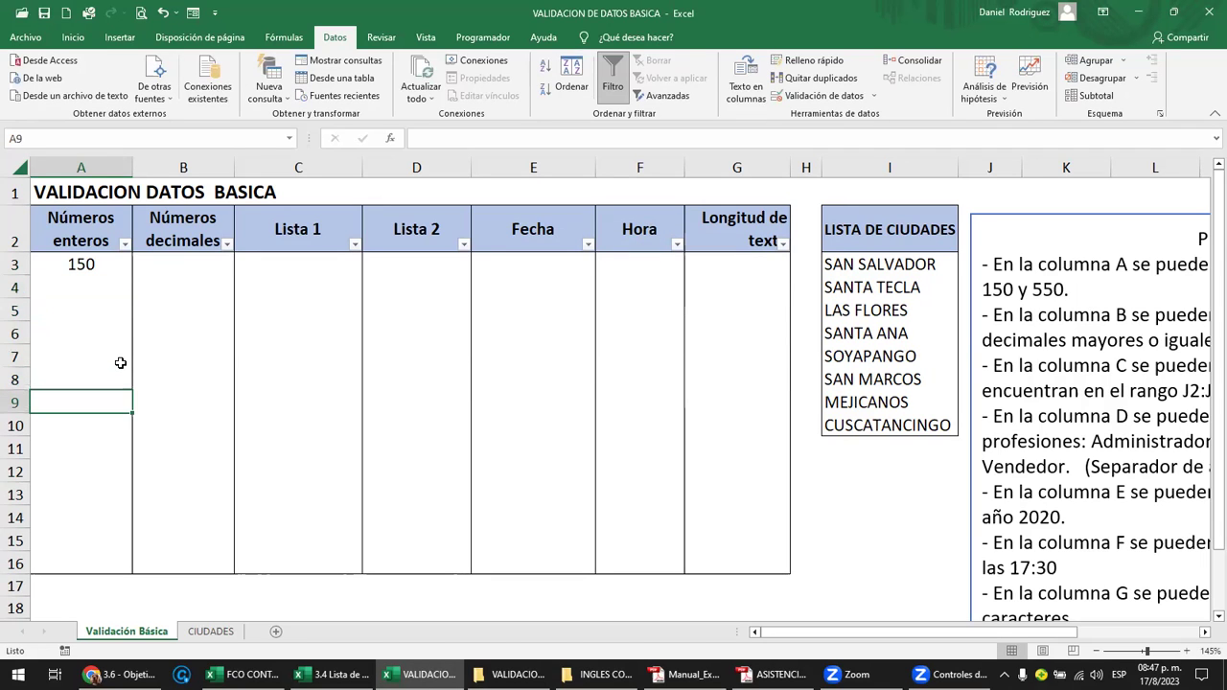
type("200")
key("Return")
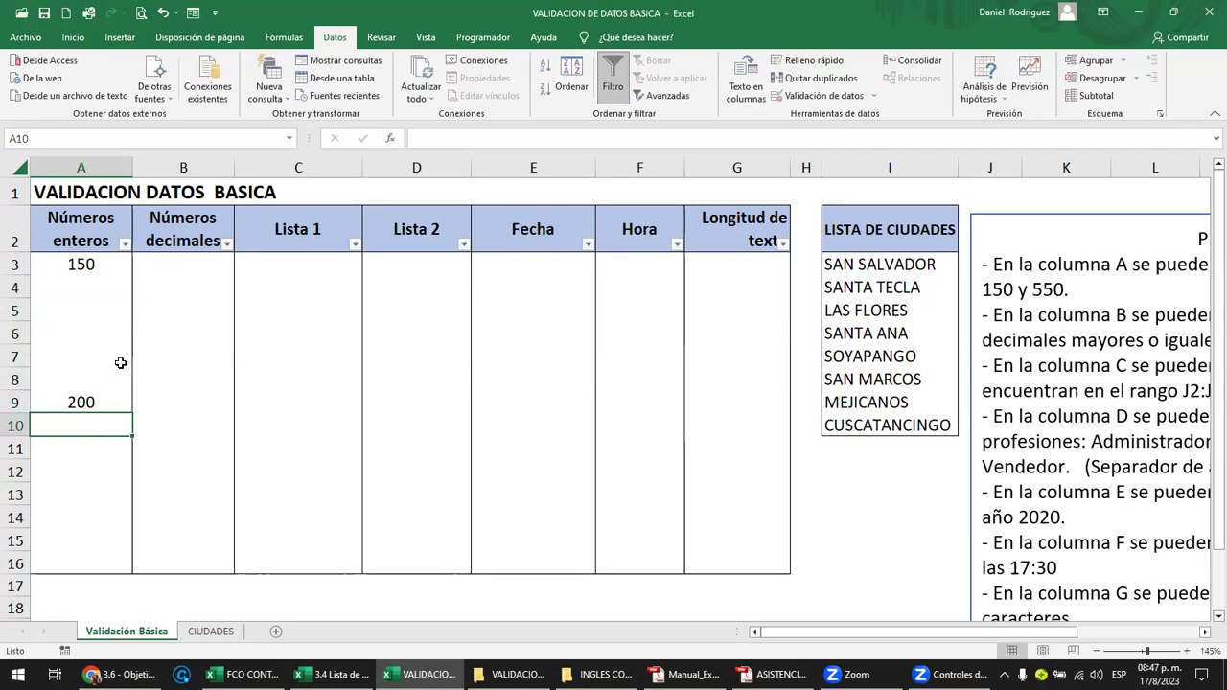
Step: Try 600 in A14 (rejected), enter 550 instead, then 1 in A17
key("Down")
key("Down")
key("Down")
key("Down")
type("600")
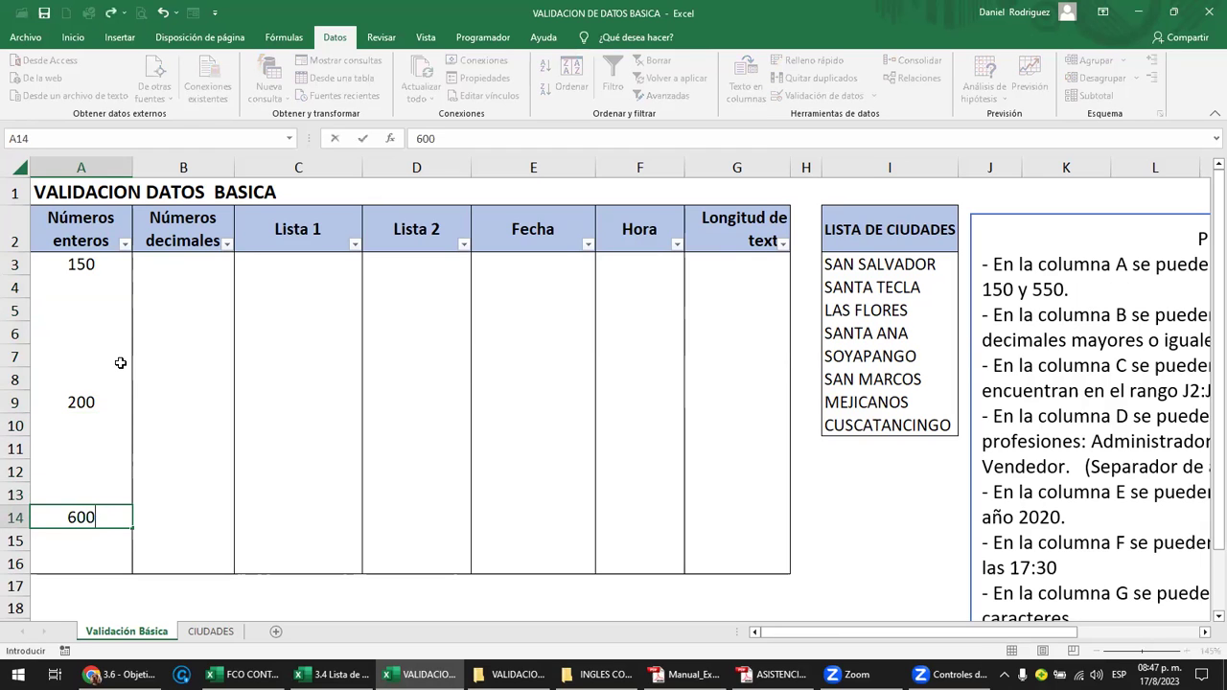
key("Return")
key("Return")
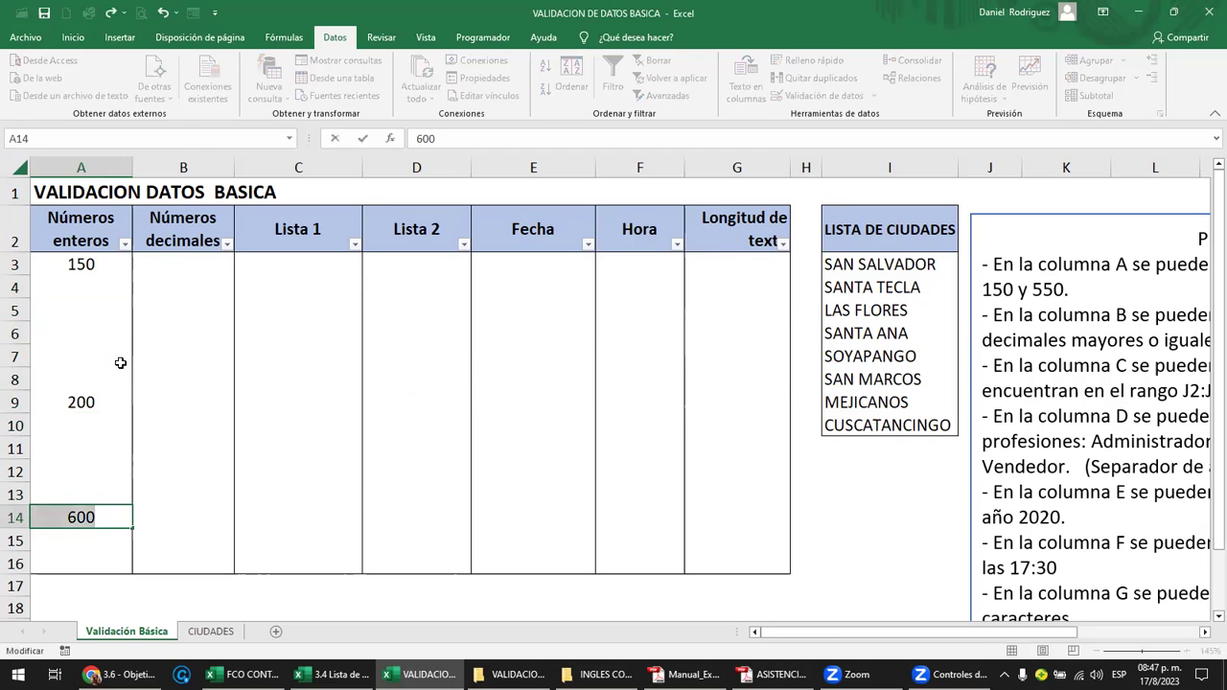
type("550")
key("Return")
key("Return")
key("Return")
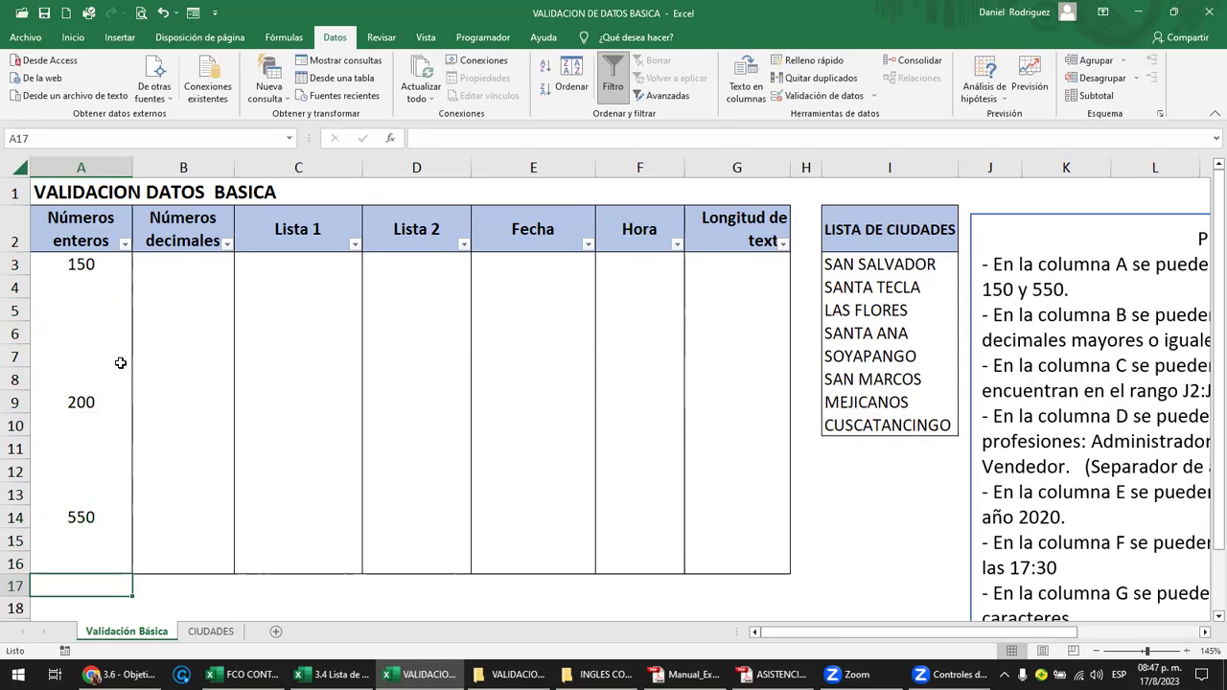
type("1")
key("Return")
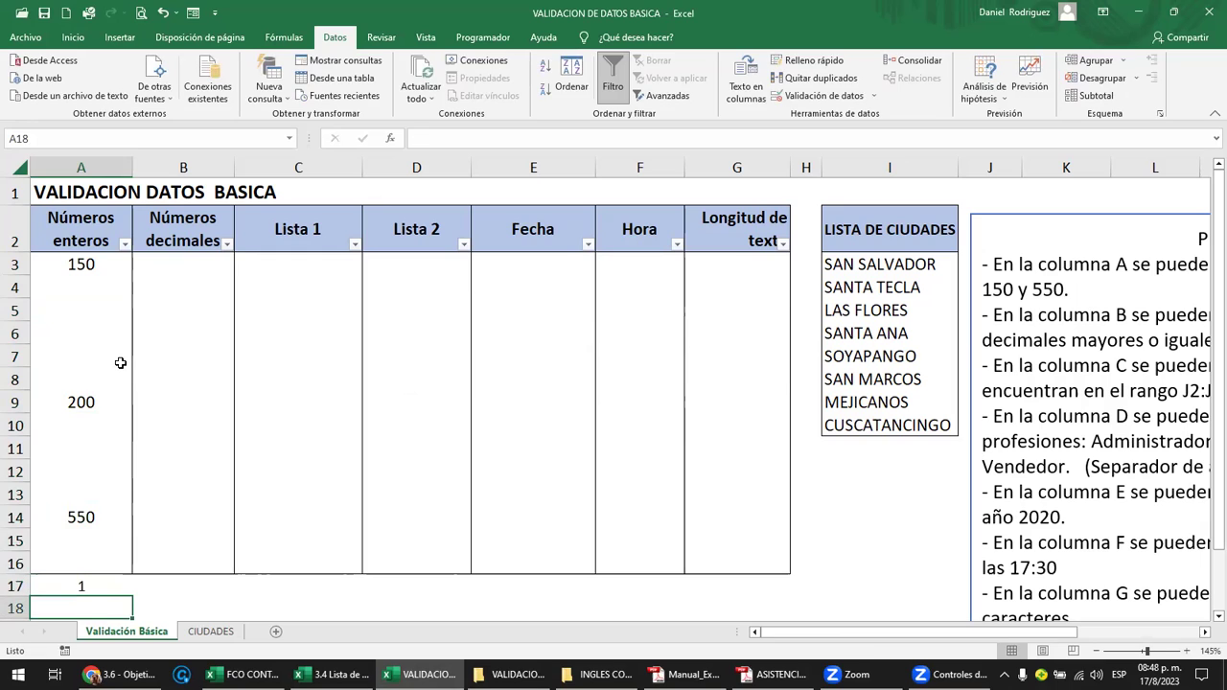
key("Up")
key("Up")
key("shift+Up")
key("shift+Up")
key("shift+Up")
key("shift+Up")
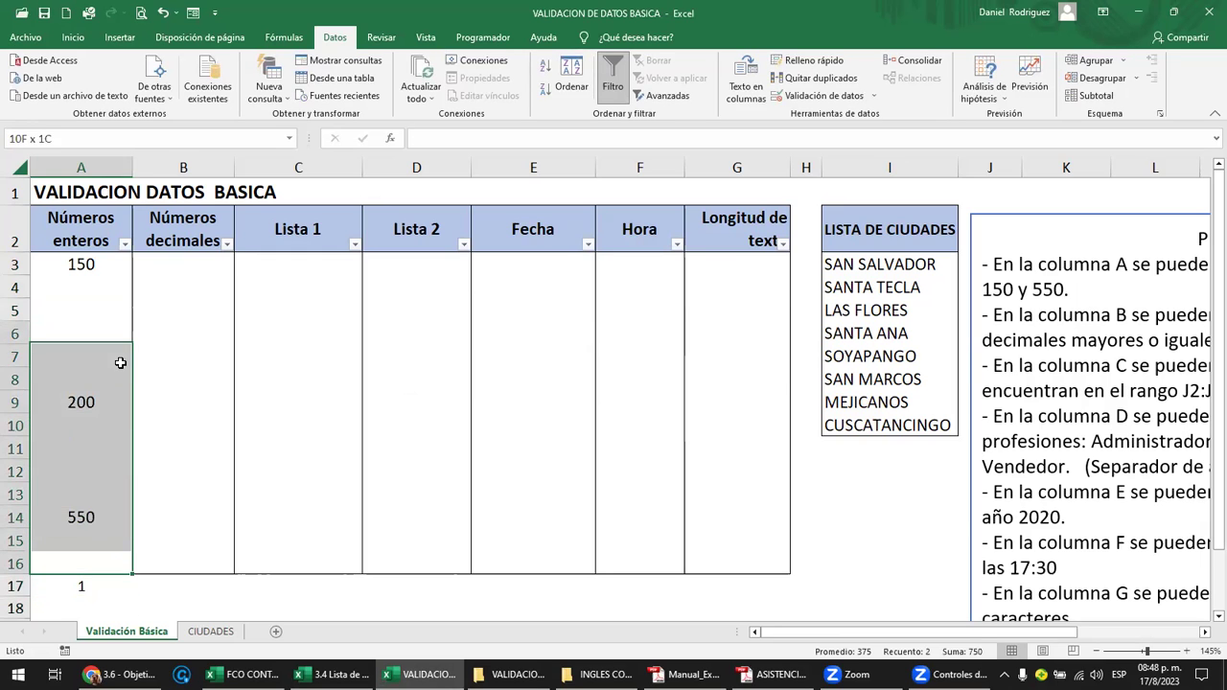
key("shift+Up")
key("shift+Up")
key("shift+Up")
key("shift+Up")
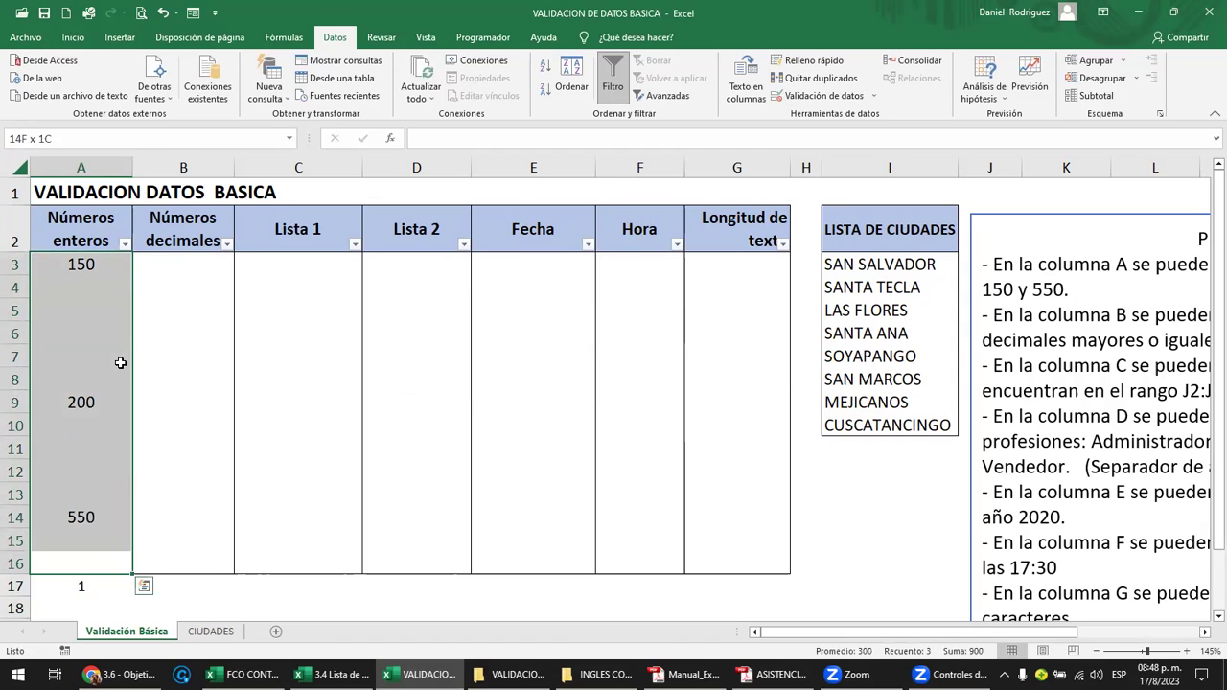
key("Up")
key("Up")
key("Up")
key("Up")
key("Up")
key("Up")
key("Up")
key("Up")
key("Up")
key("Up")
key("Up")
key("Up")
key("Up")
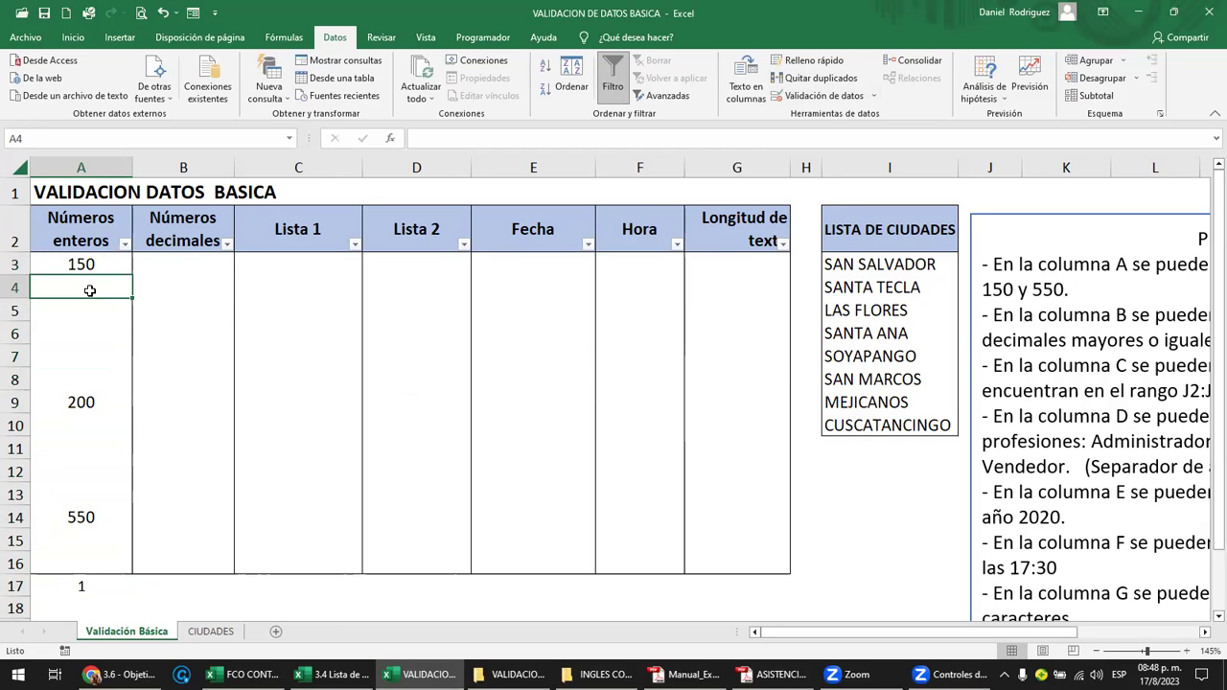
Step: Reopen A7's validation settings and try picking the Máximo reference from the sheet
left_click_drag(85, 275, 81, 566)
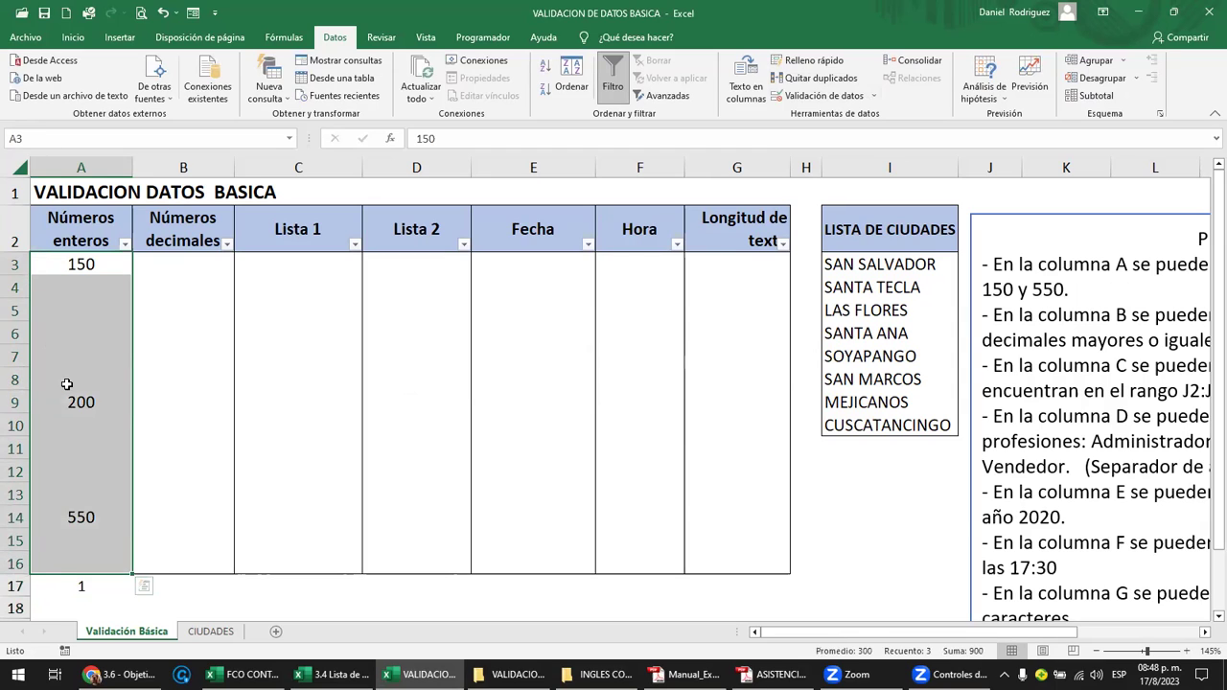
left_click(209, 364)
left_click(81, 351)
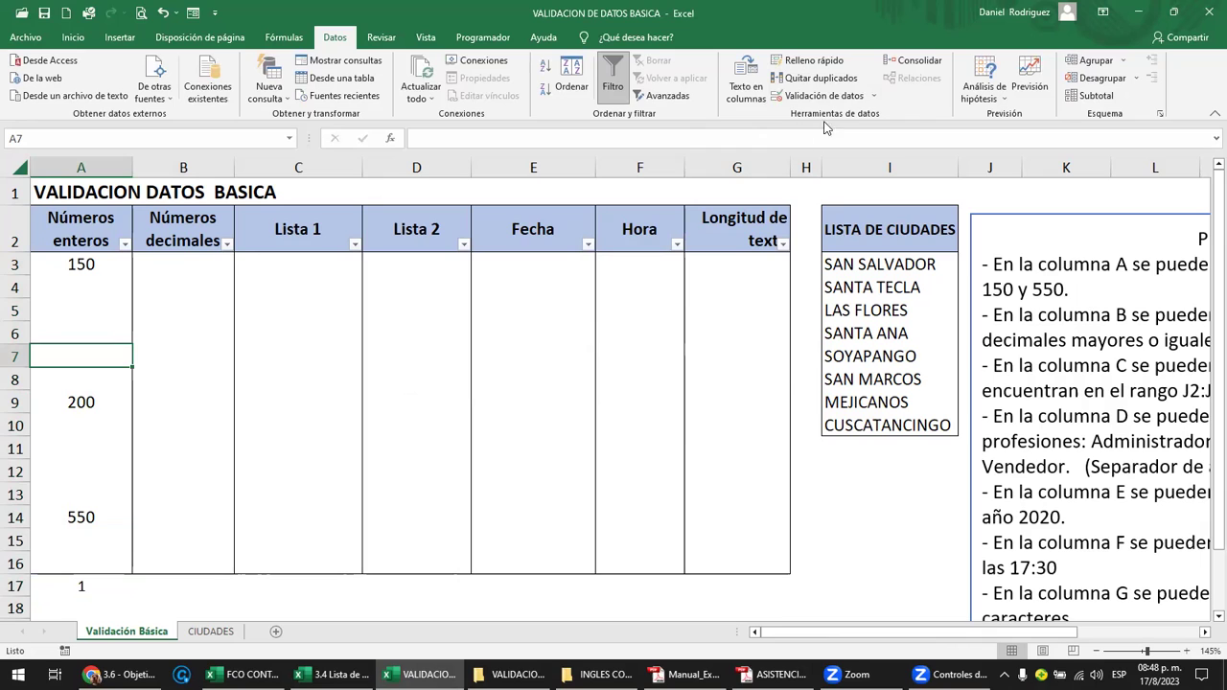
left_click(873, 96)
left_click(866, 120)
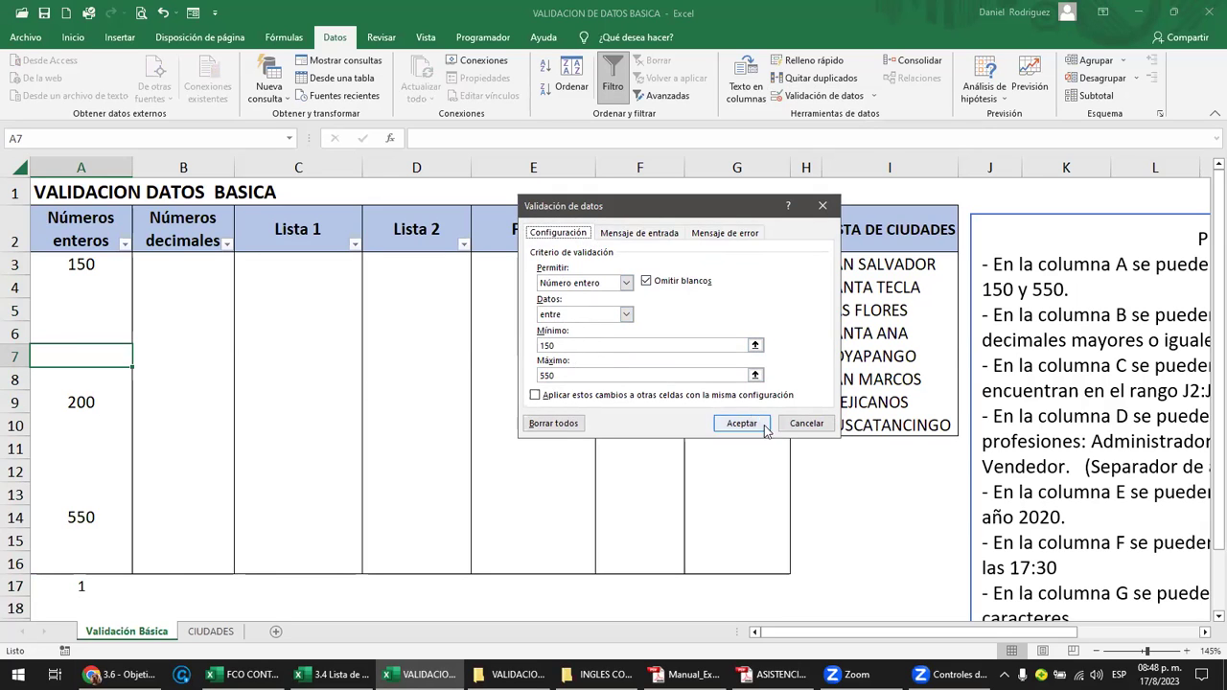
left_click(756, 375)
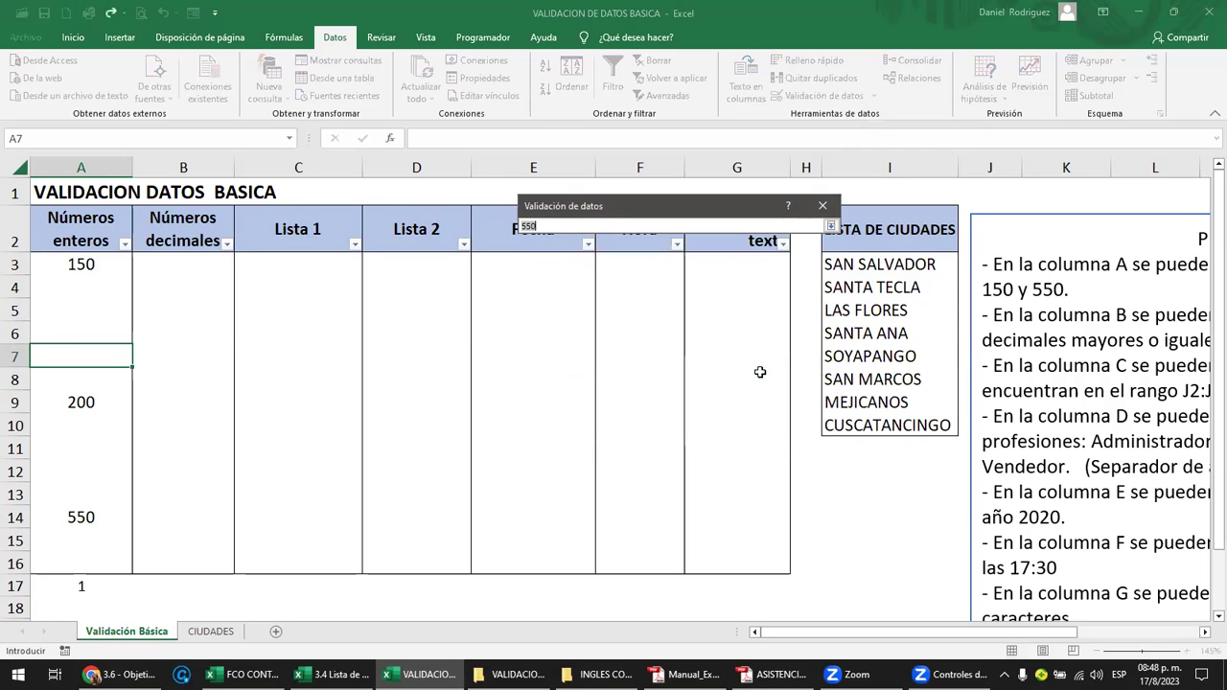
left_click(830, 230)
Step: Close the validation settings and copy table row 16 into row 18 below the table
key("Escape")
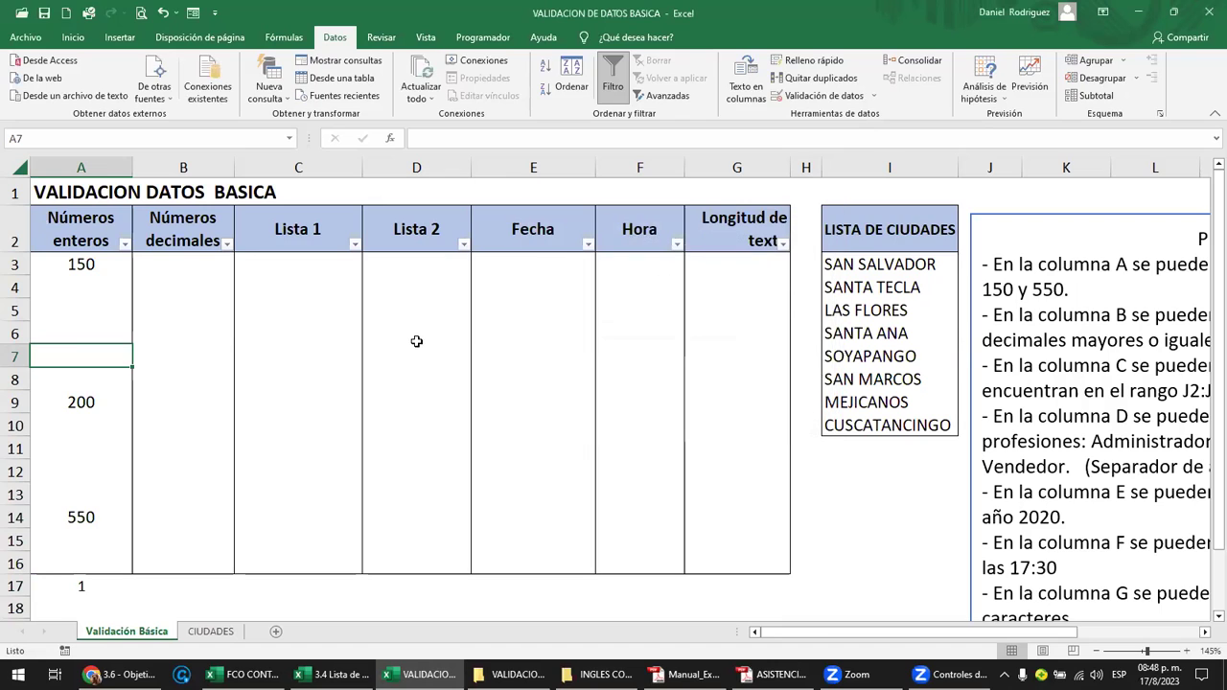
left_click_drag(77, 265, 81, 583)
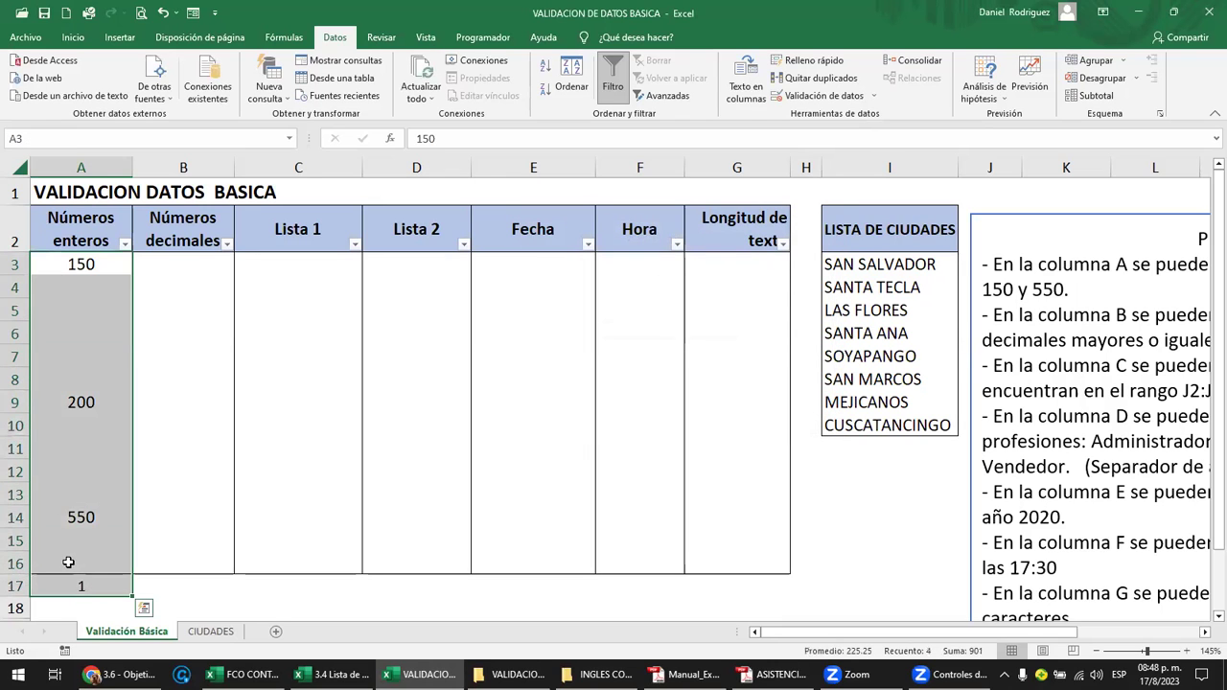
left_click(68, 562)
left_click_drag(68, 562, 740, 555)
key("ctrl+c")
key("Down")
key("Down")
key("Down")
key("Up")
key("Return")
Step: Test 1 in A18, which the column A rule rejects, then enter 5 in A17
key("Up")
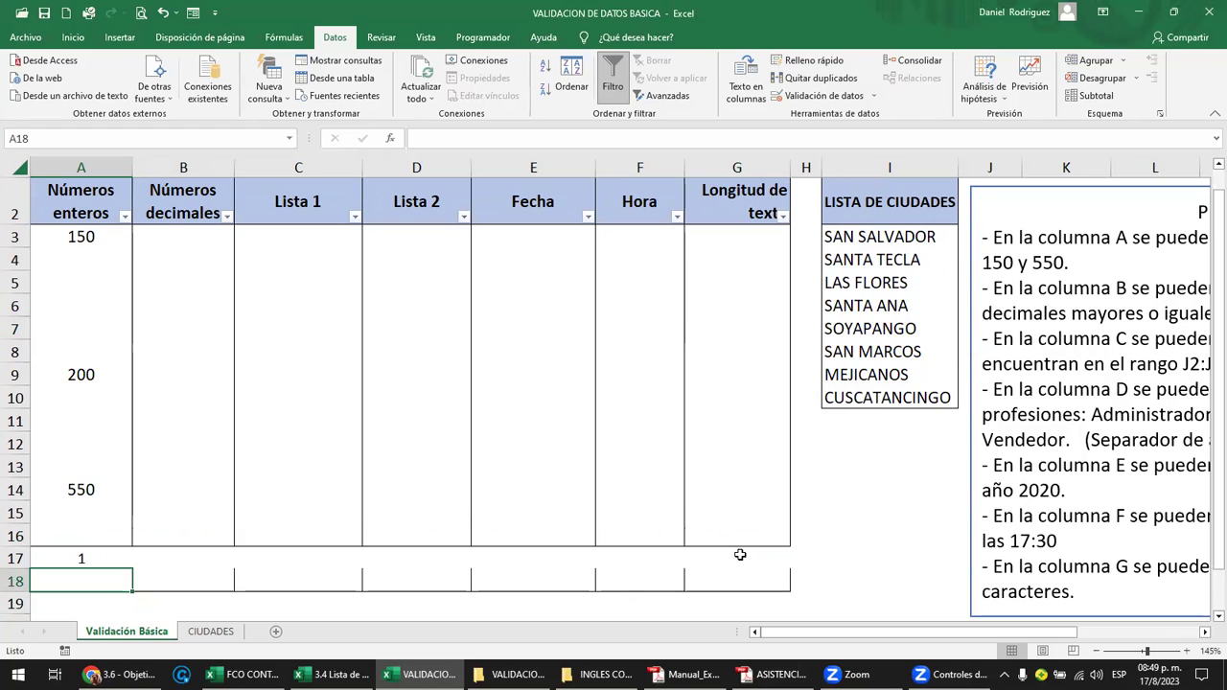
type("1")
key("Return")
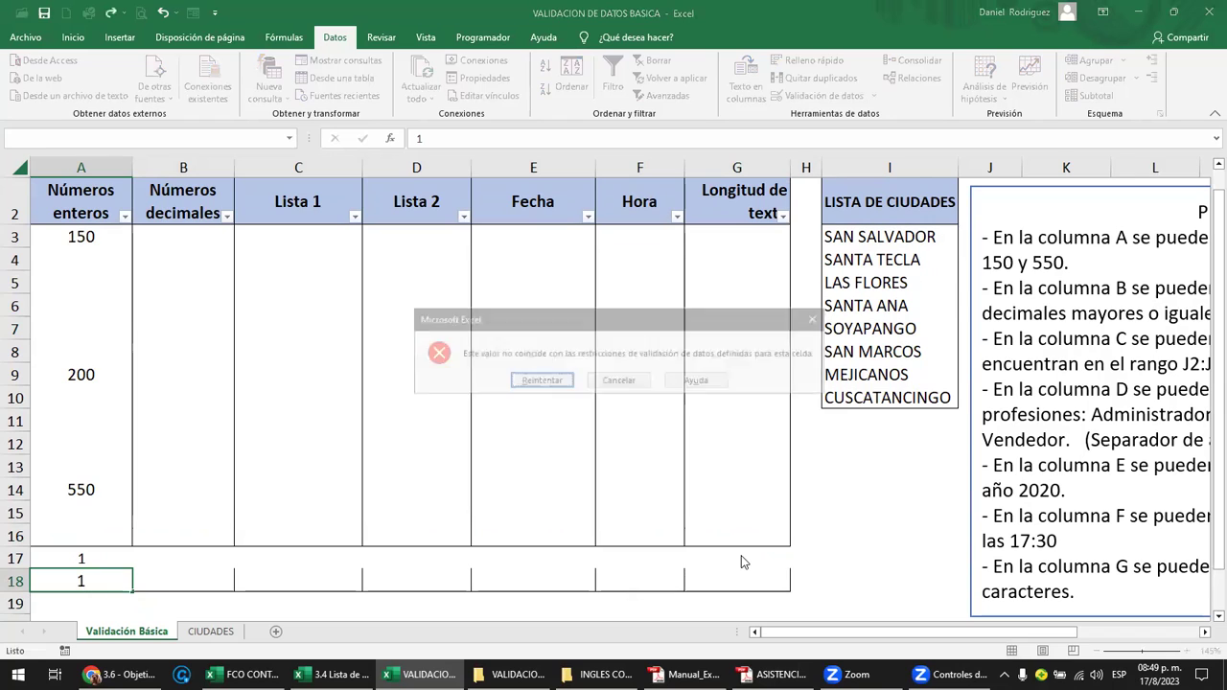
key("Return")
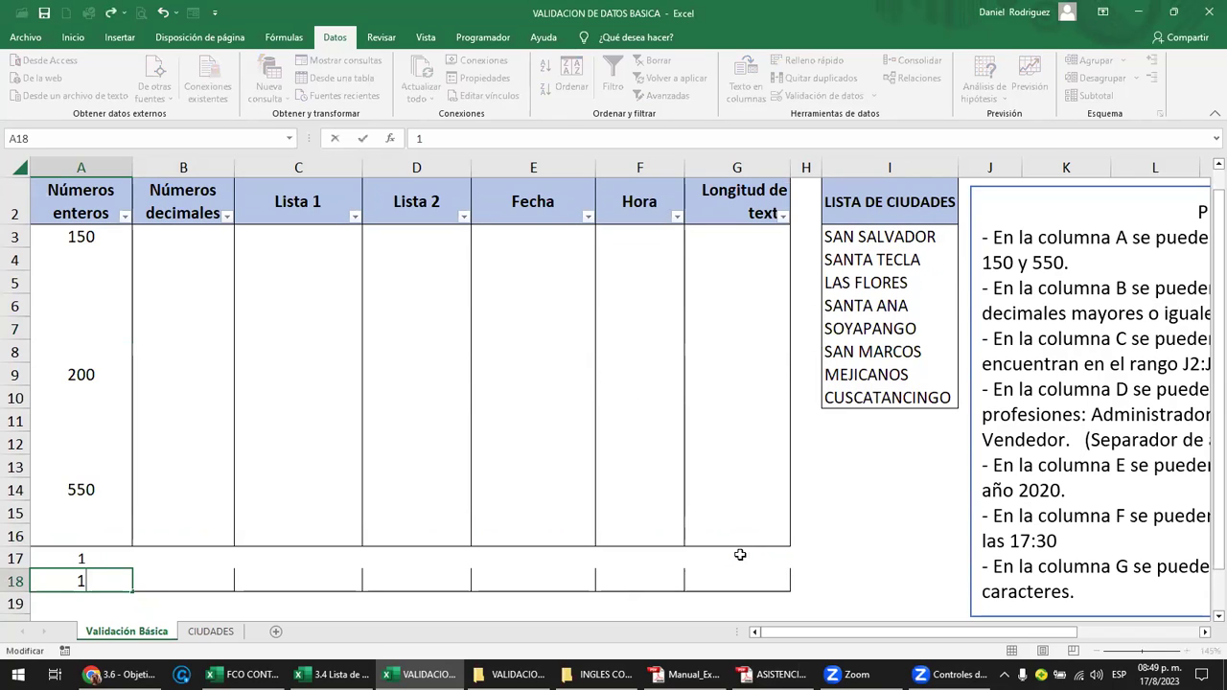
key("Escape")
key("Up")
type("5")
key("Return")
Step: Undo the test entries and paste, clear the pending copy, and select table row 14
key("ctrl+z")
key("ctrl+z")
key("ctrl+z")
key("Escape")
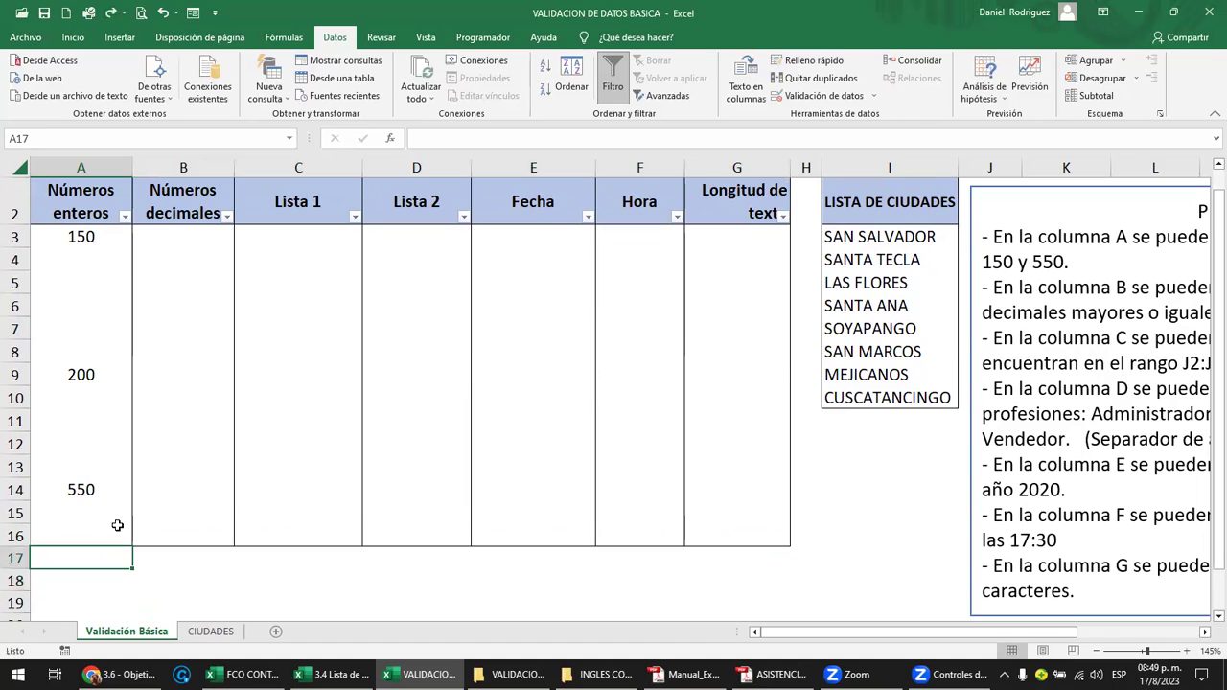
left_click_drag(63, 491, 739, 495)
Step: Paste only row 14's validation rules into row 18 using Pegado especial > Validación
key("ctrl+c")
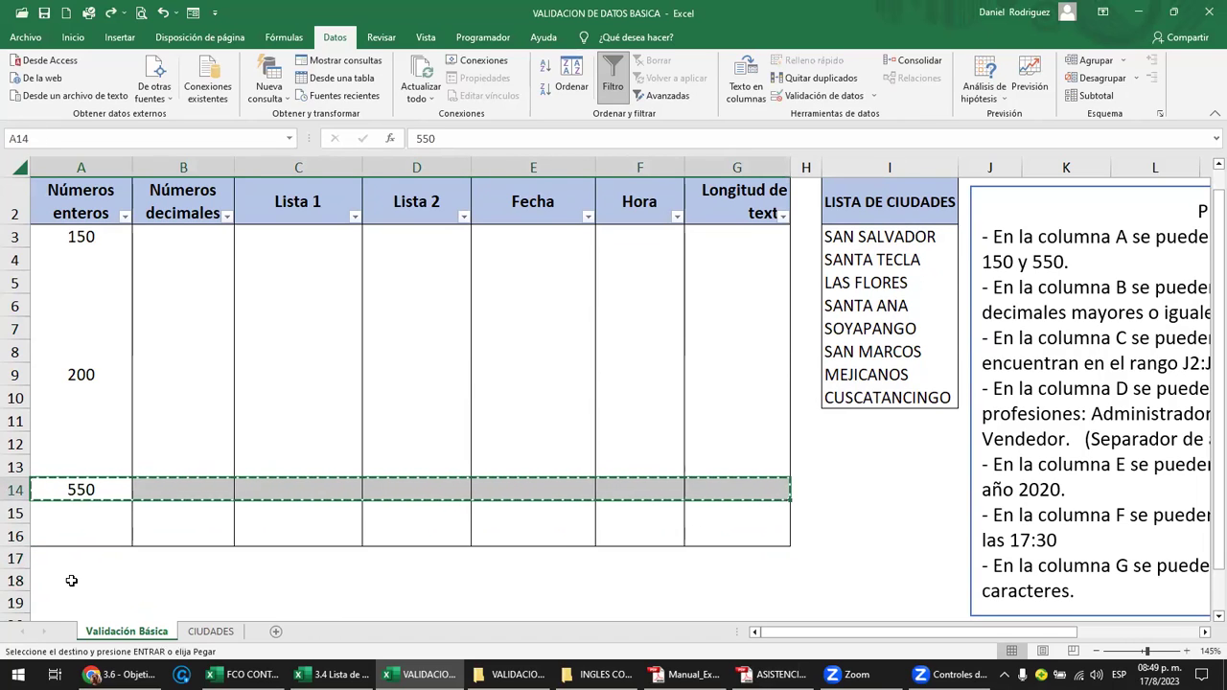
left_click(69, 578)
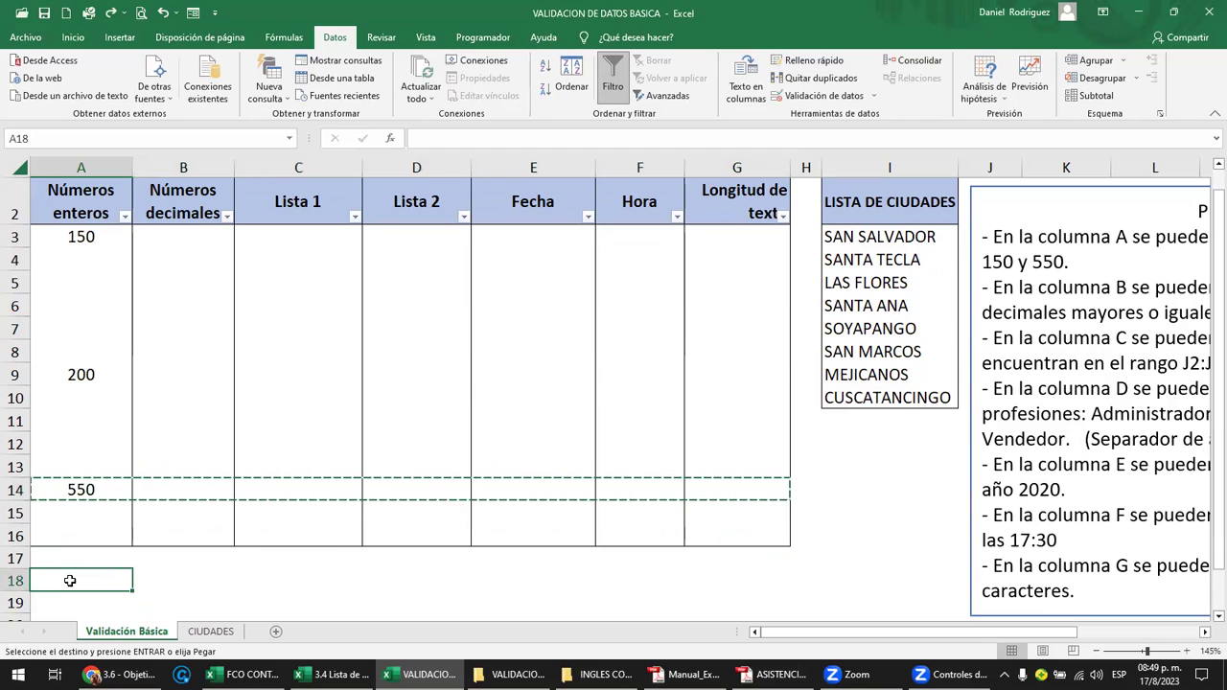
right_click(67, 579)
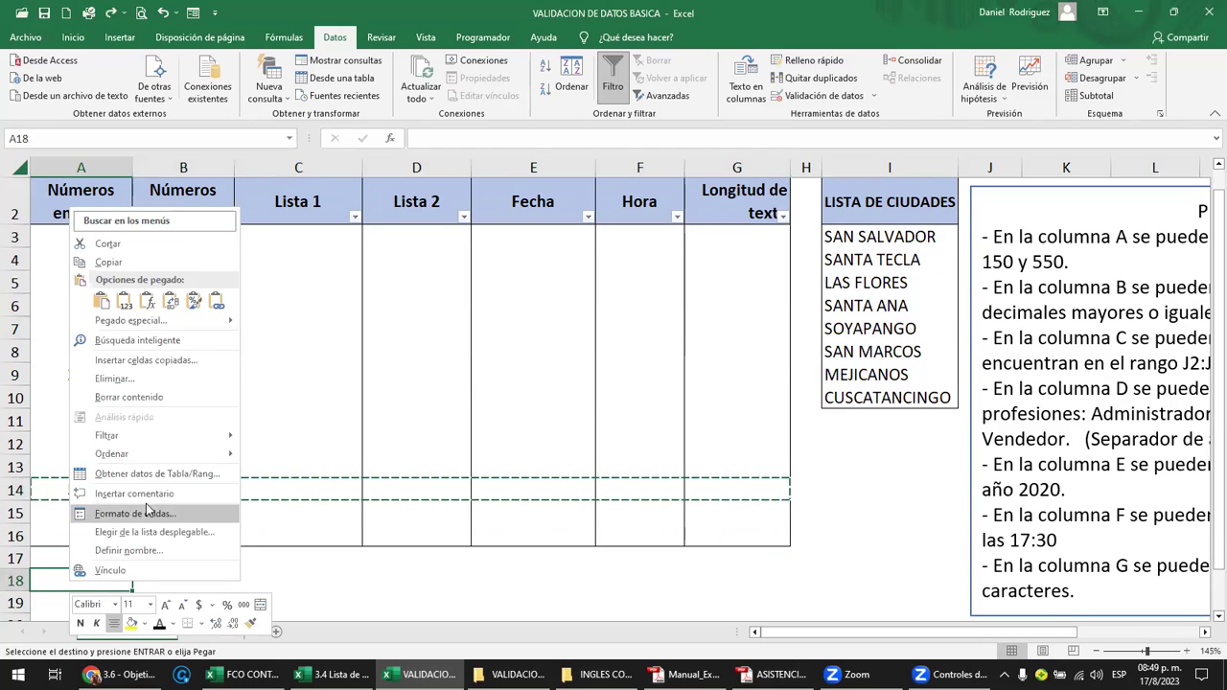
left_click(193, 324)
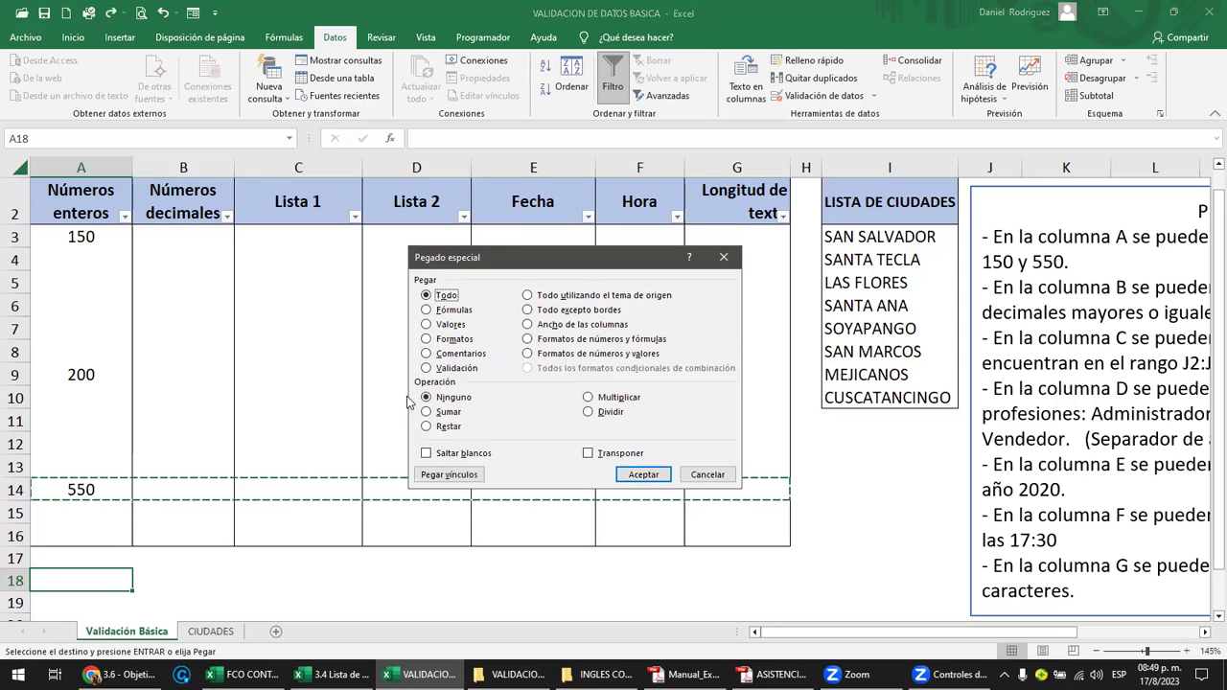
left_click(427, 370)
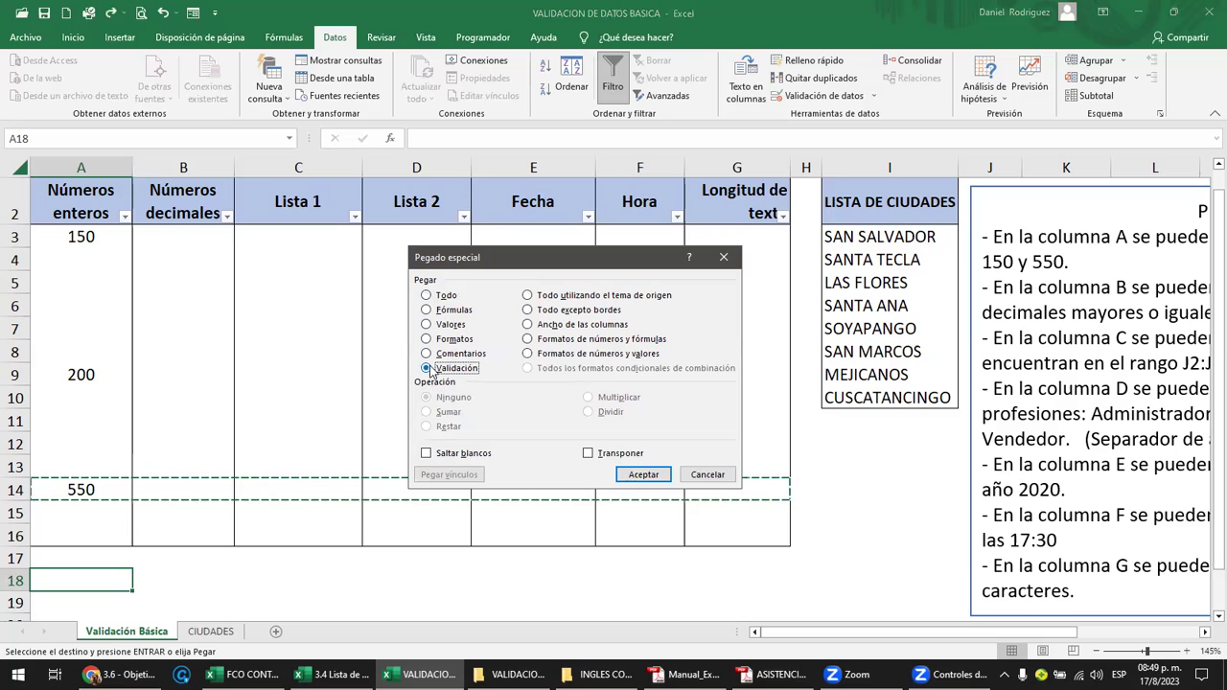
left_click(639, 479)
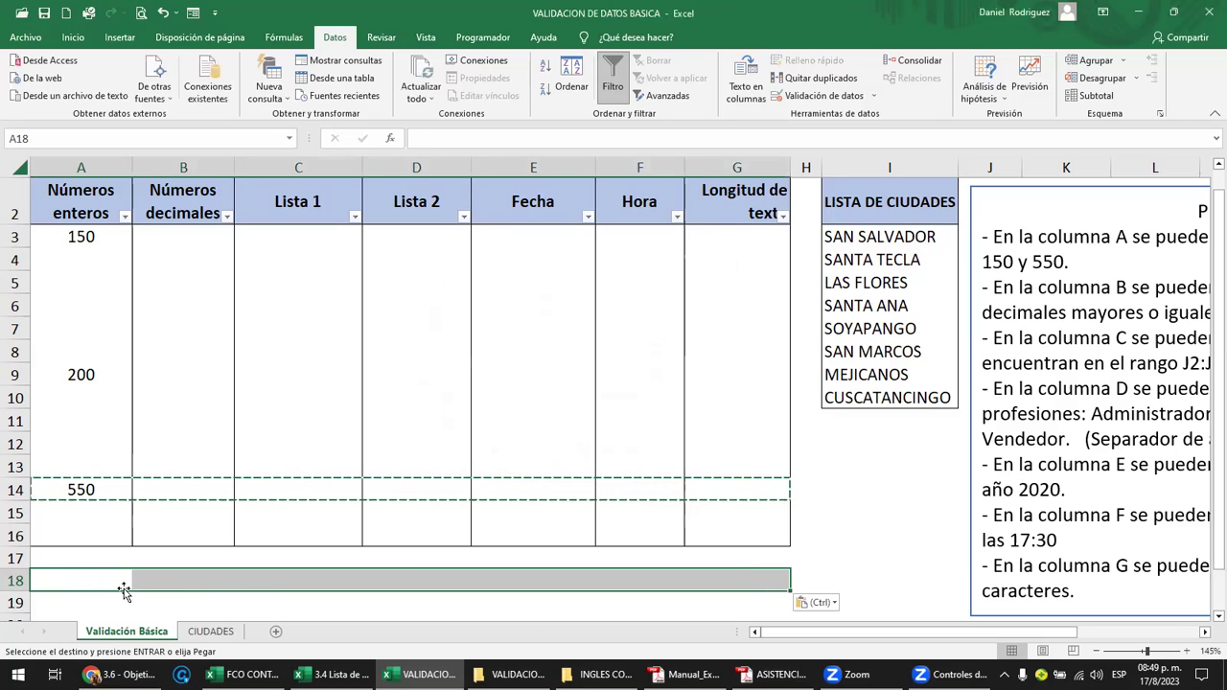
Step: Enter 2 in A18 to confirm the validation rejects it, then cancel the entry
left_click(91, 581)
key("Escape")
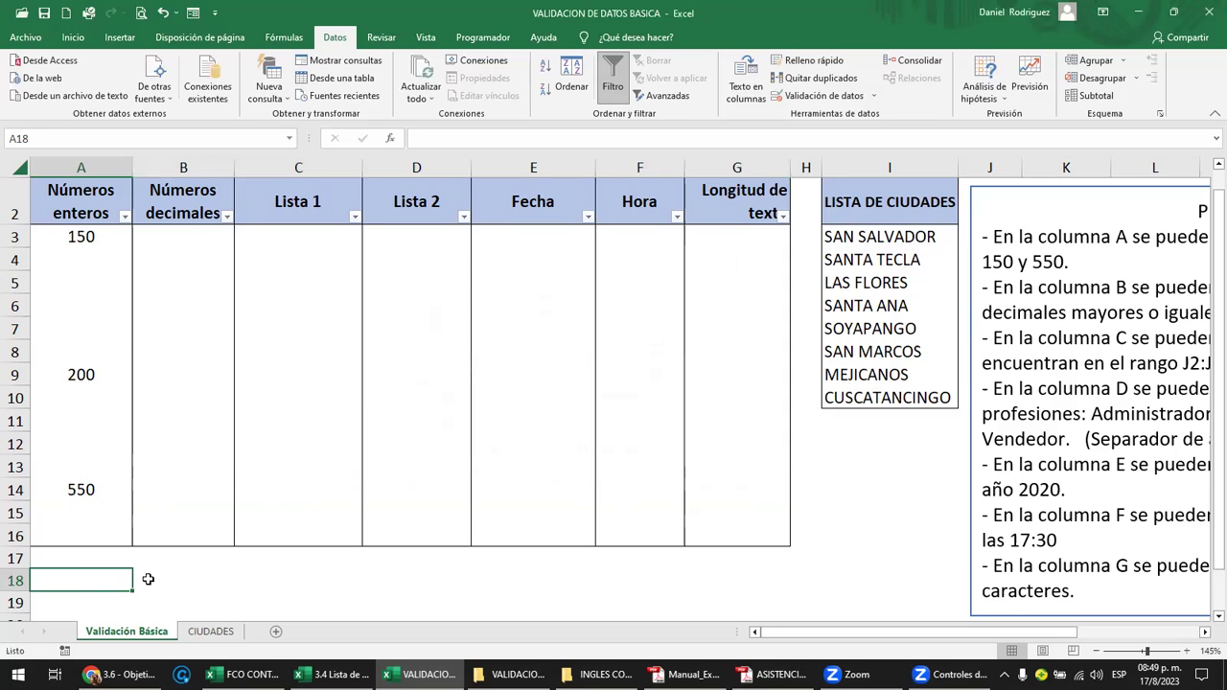
type("2")
key("Return")
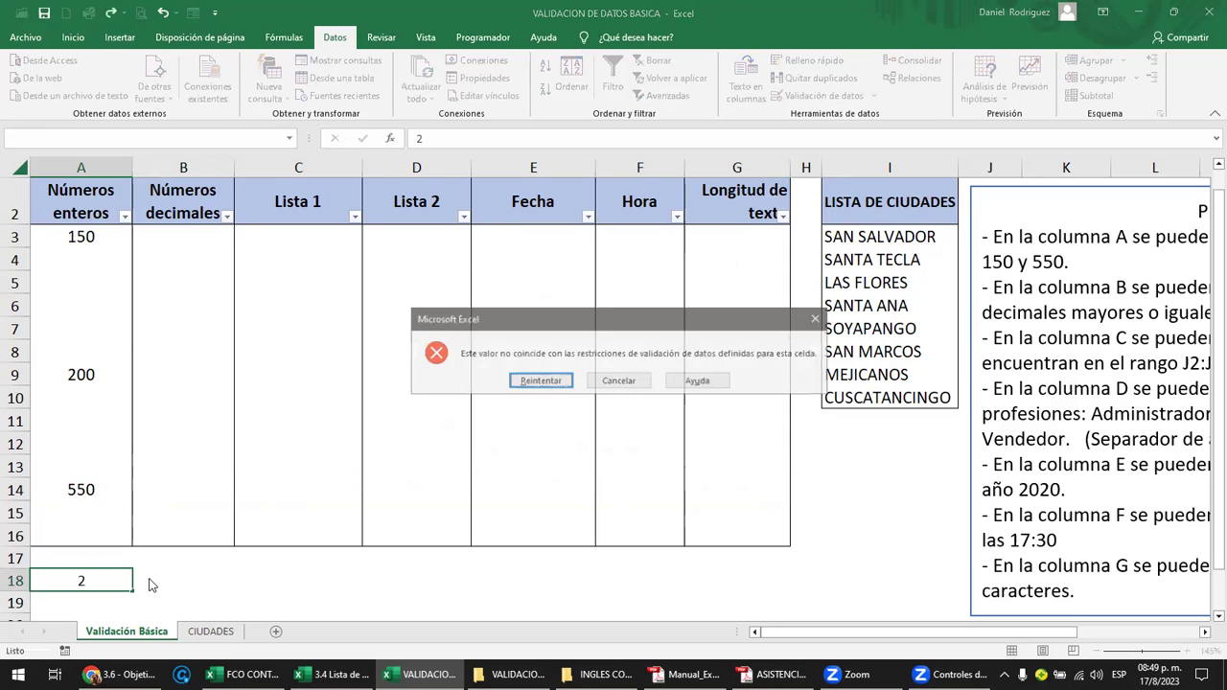
key("Return")
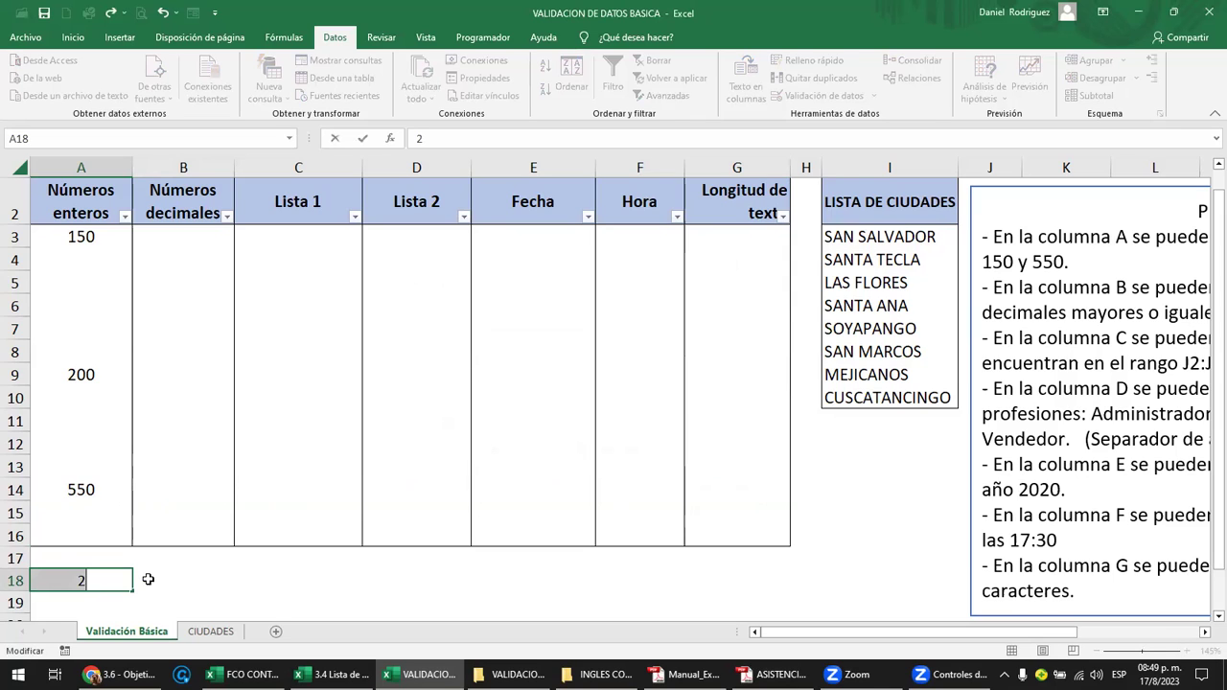
key("Escape")
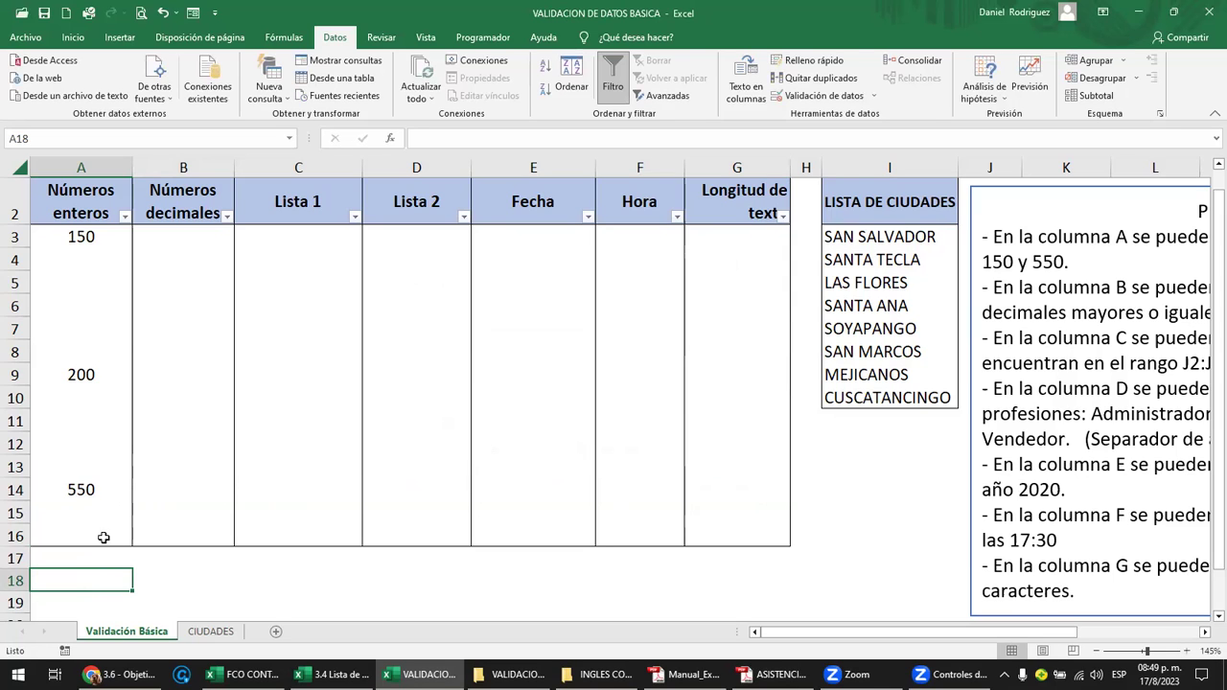
Step: Paste only row 16's validation rules into A17:A19 via Pegado especial > Validación
left_click_drag(63, 534, 756, 528)
key("ctrl+c")
left_click_drag(90, 558, 87, 580)
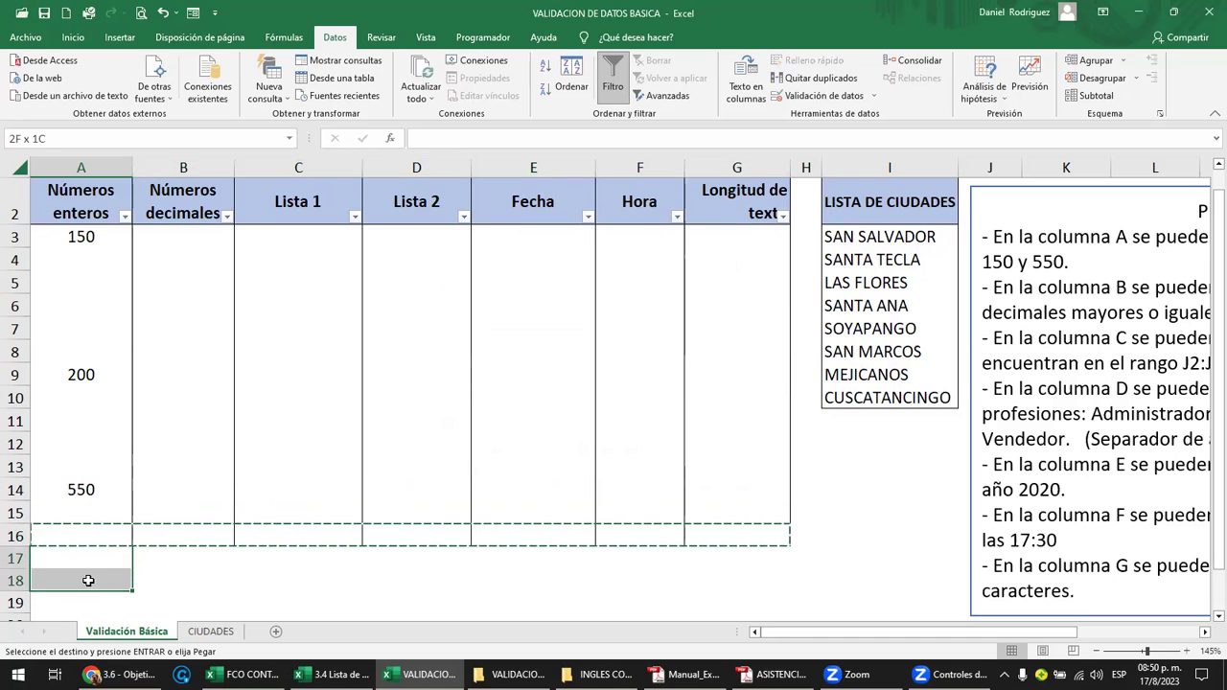
left_click(82, 567)
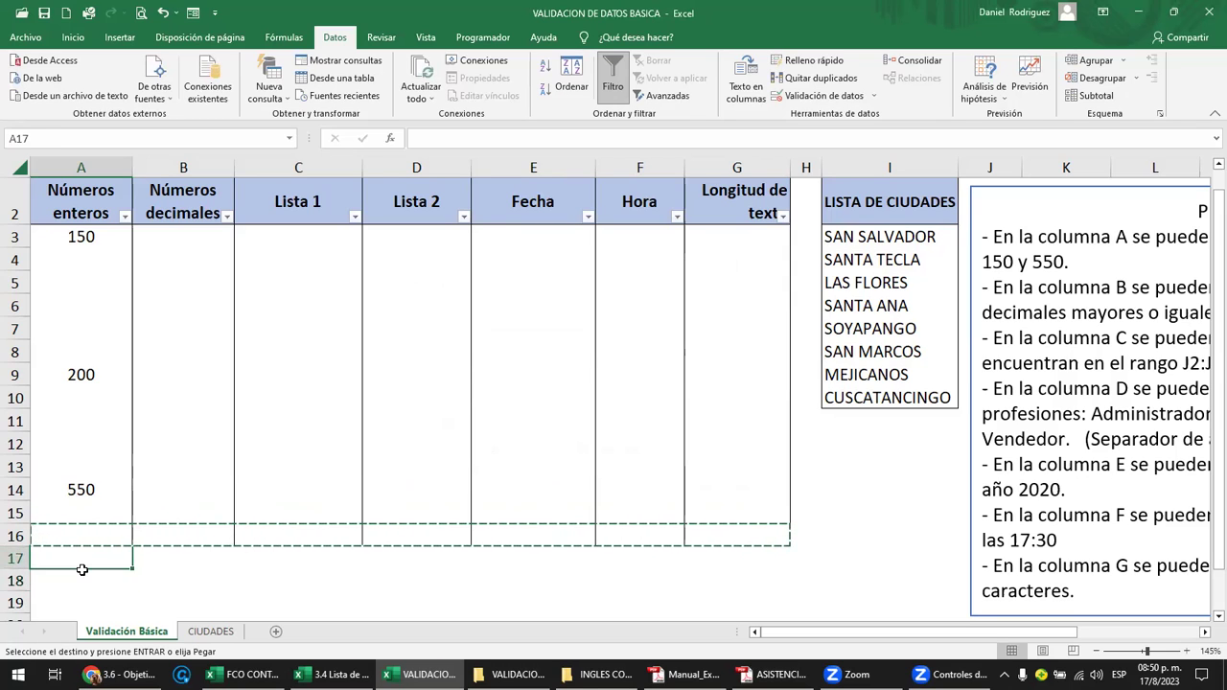
left_click_drag(82, 570, 740, 599)
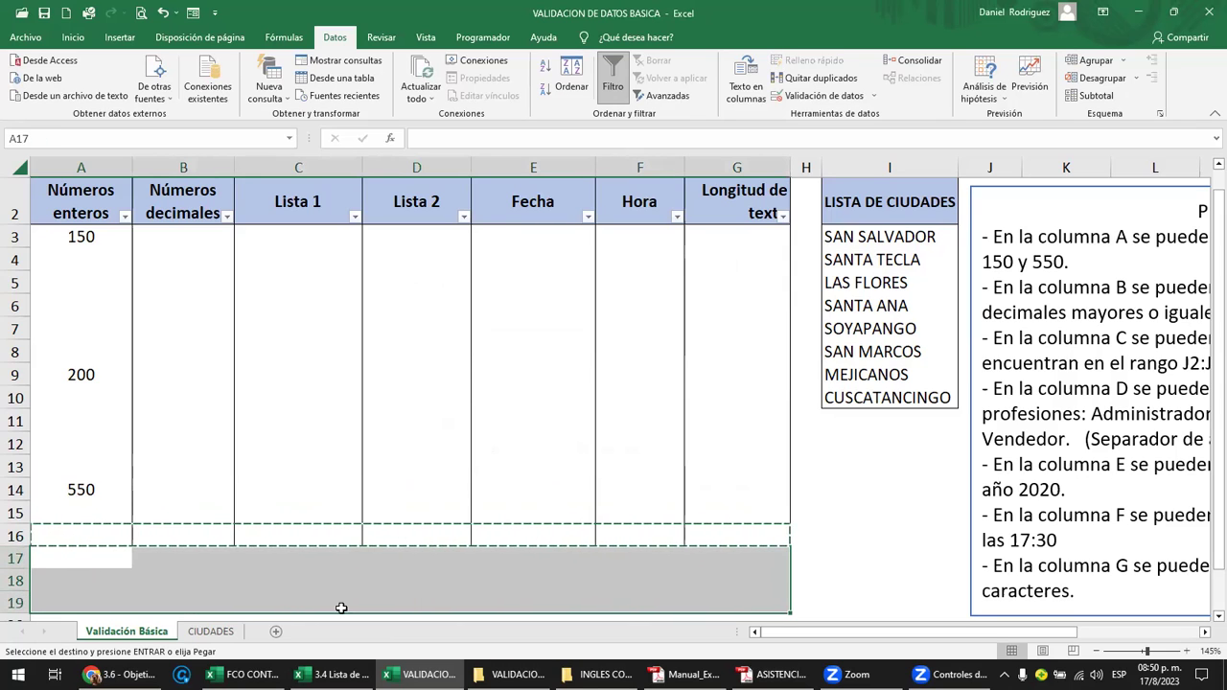
left_click_drag(77, 556, 83, 596)
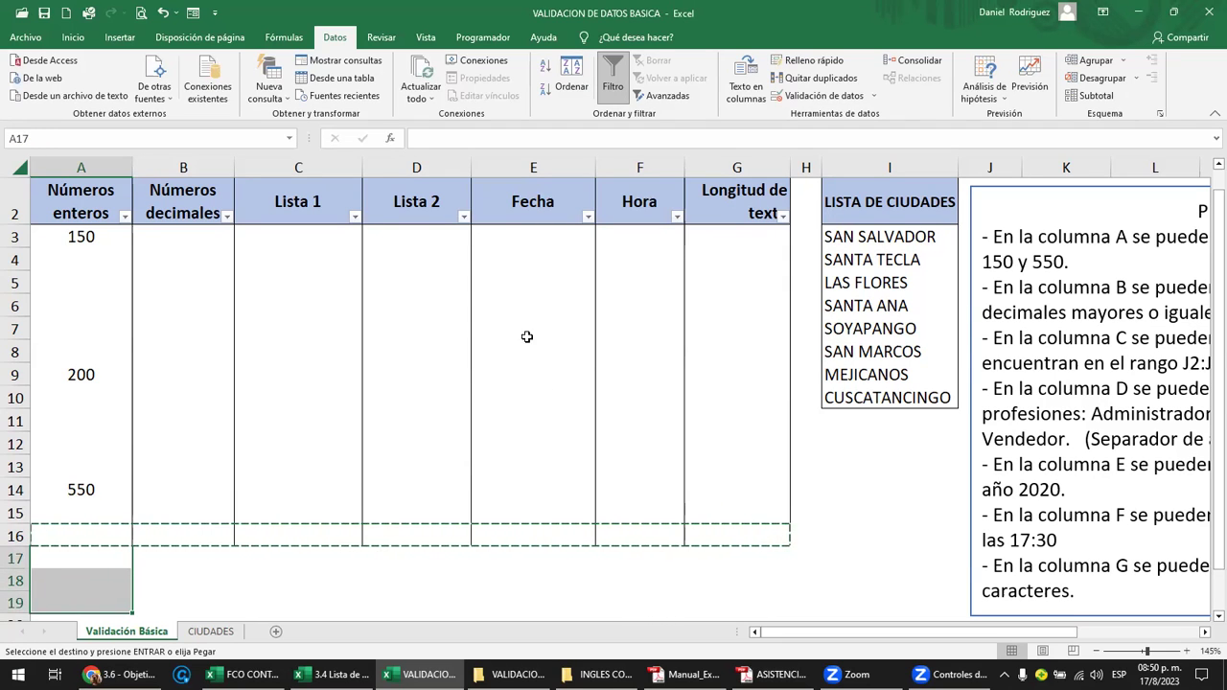
right_click(92, 571)
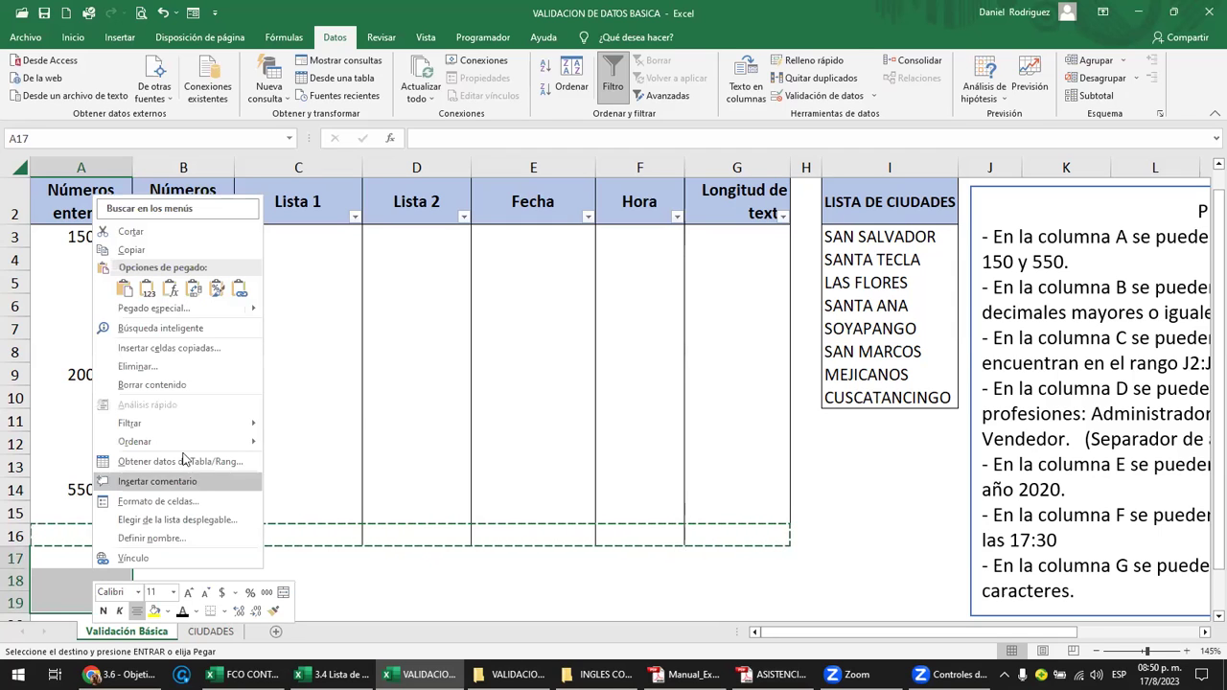
left_click(200, 310)
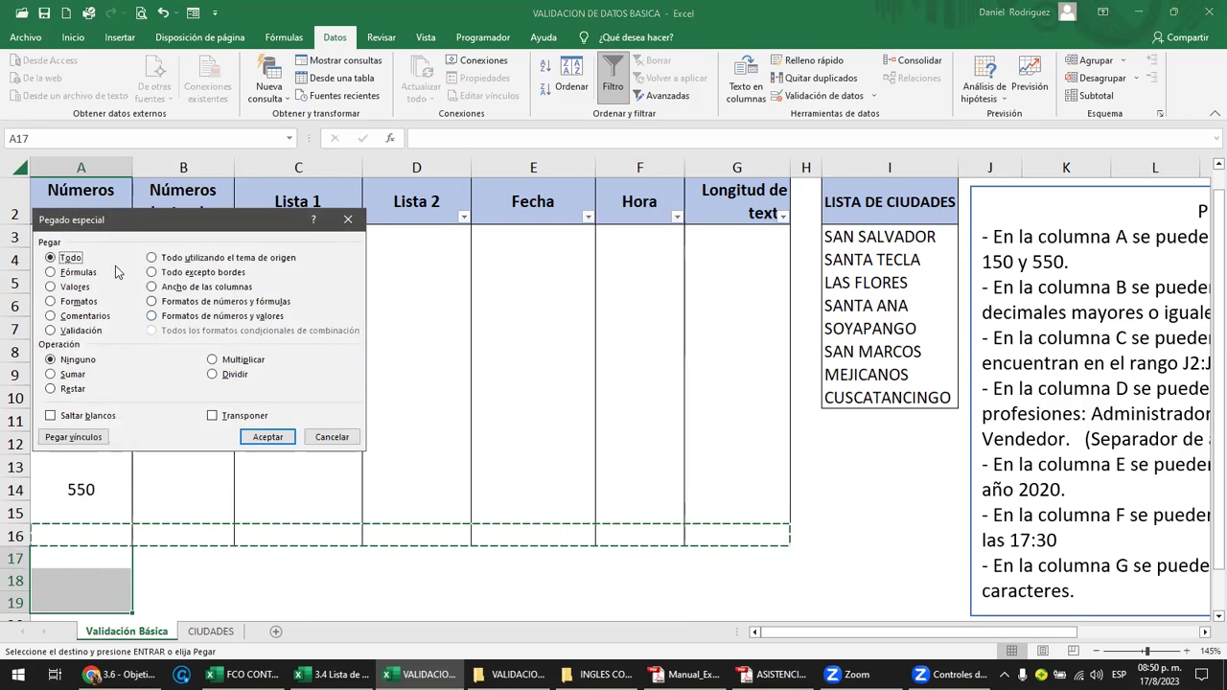
left_click_drag(140, 227, 338, 247)
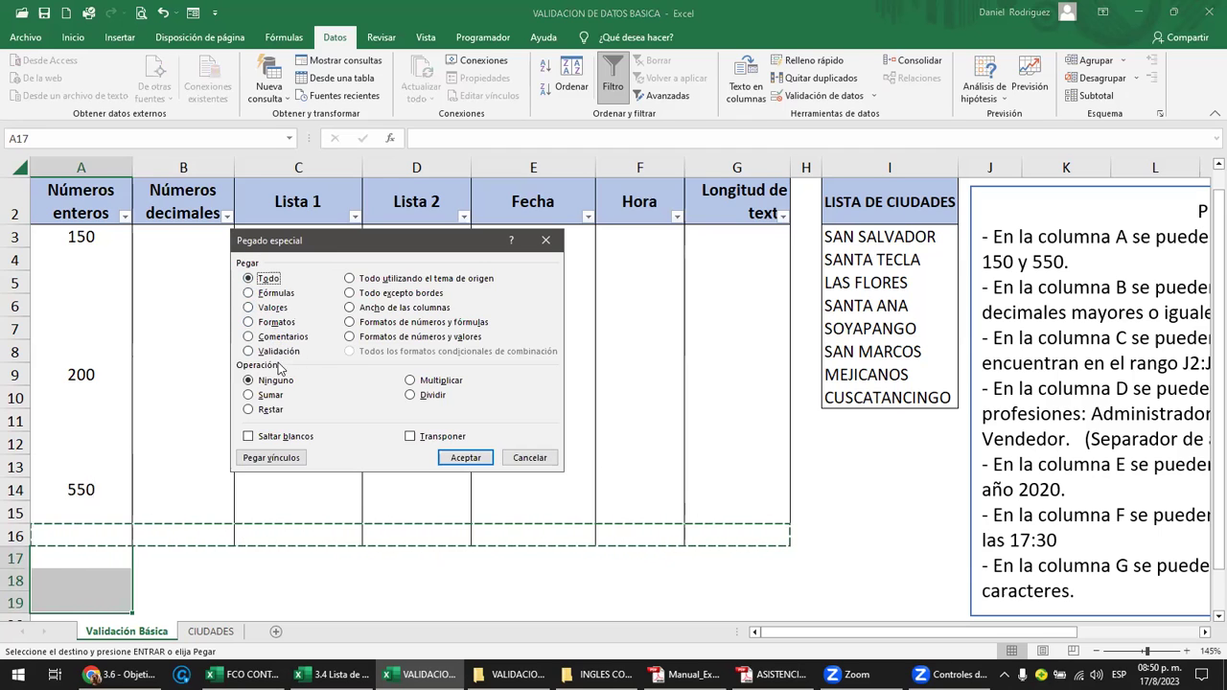
left_click(248, 352)
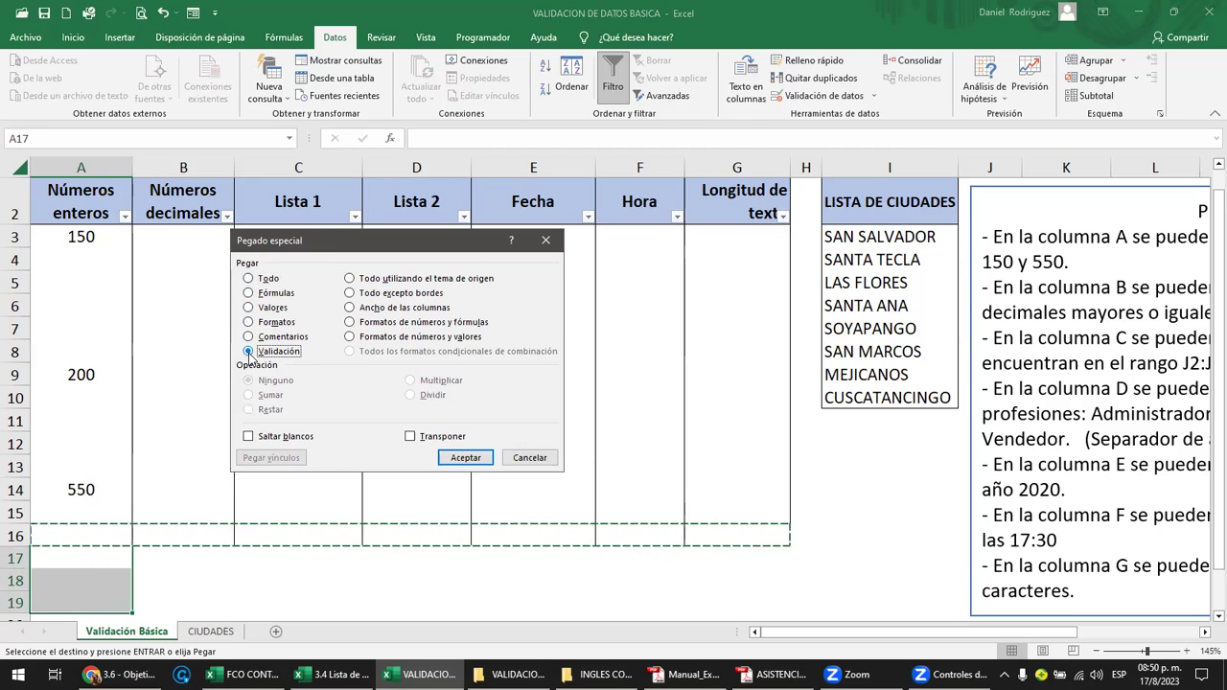
left_click(466, 457)
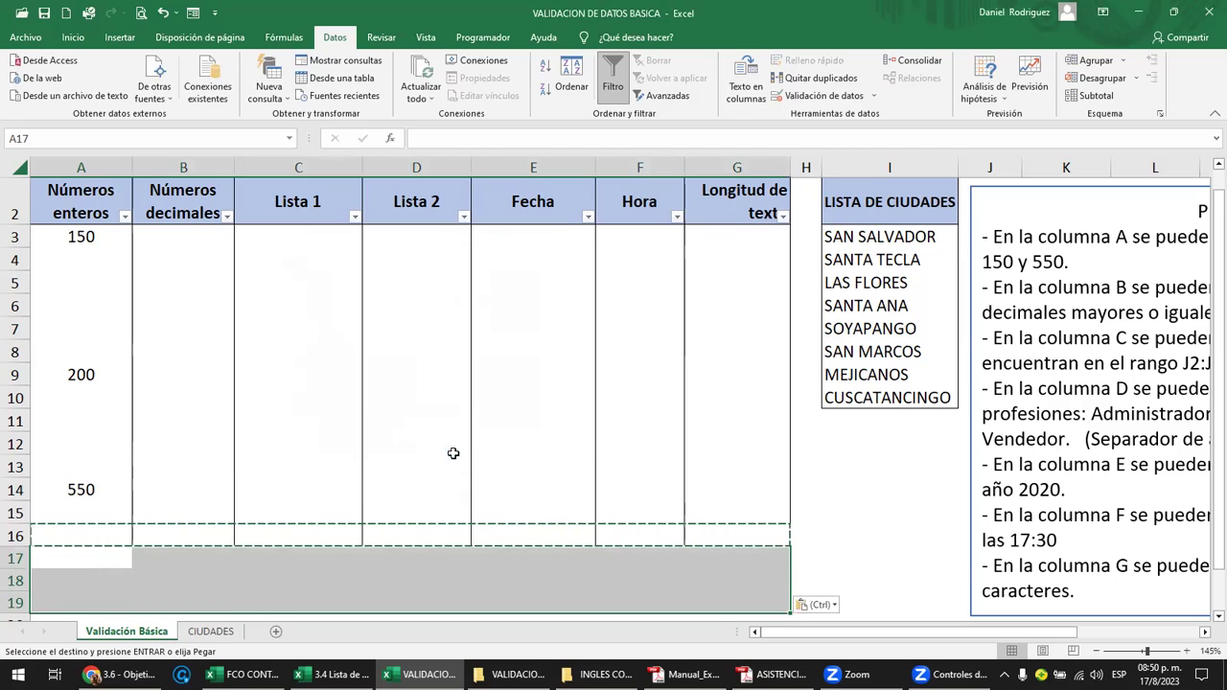
Step: Enter 1 in A17, A18 and A19, dismissing each validation error
left_click(85, 572)
type("1")
key("Return")
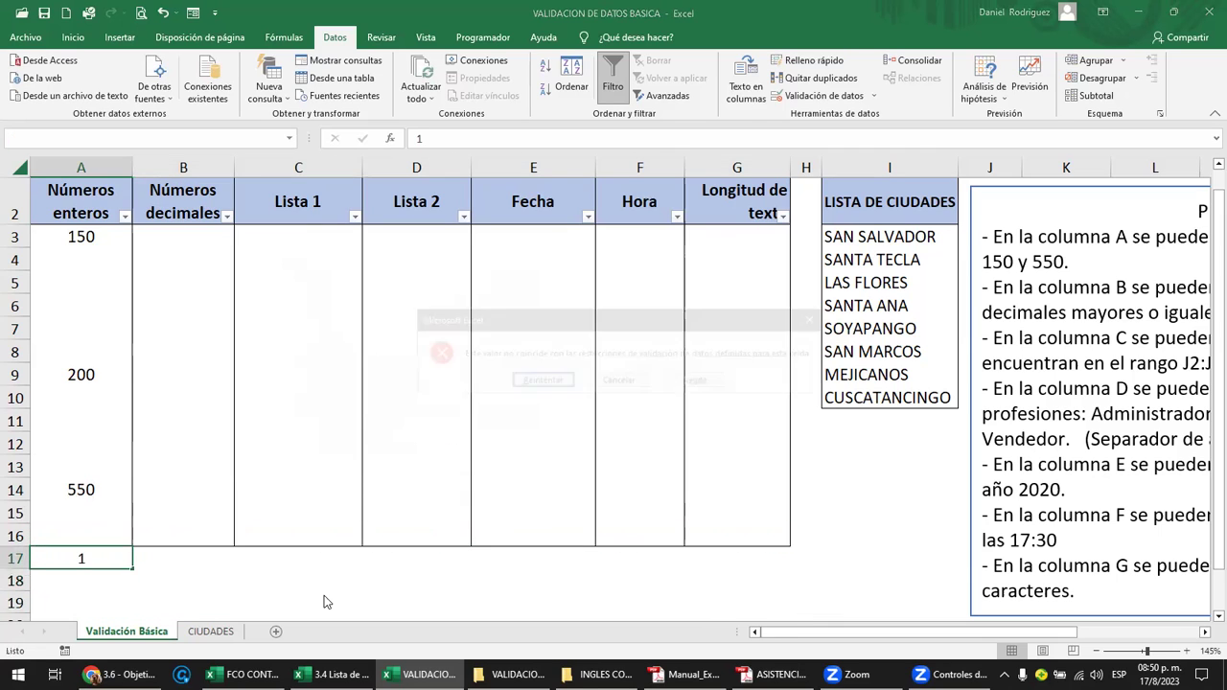
key("Escape")
key("Down")
type("1")
key("Return")
key("Escape")
key("Down")
type("1")
key("Return")
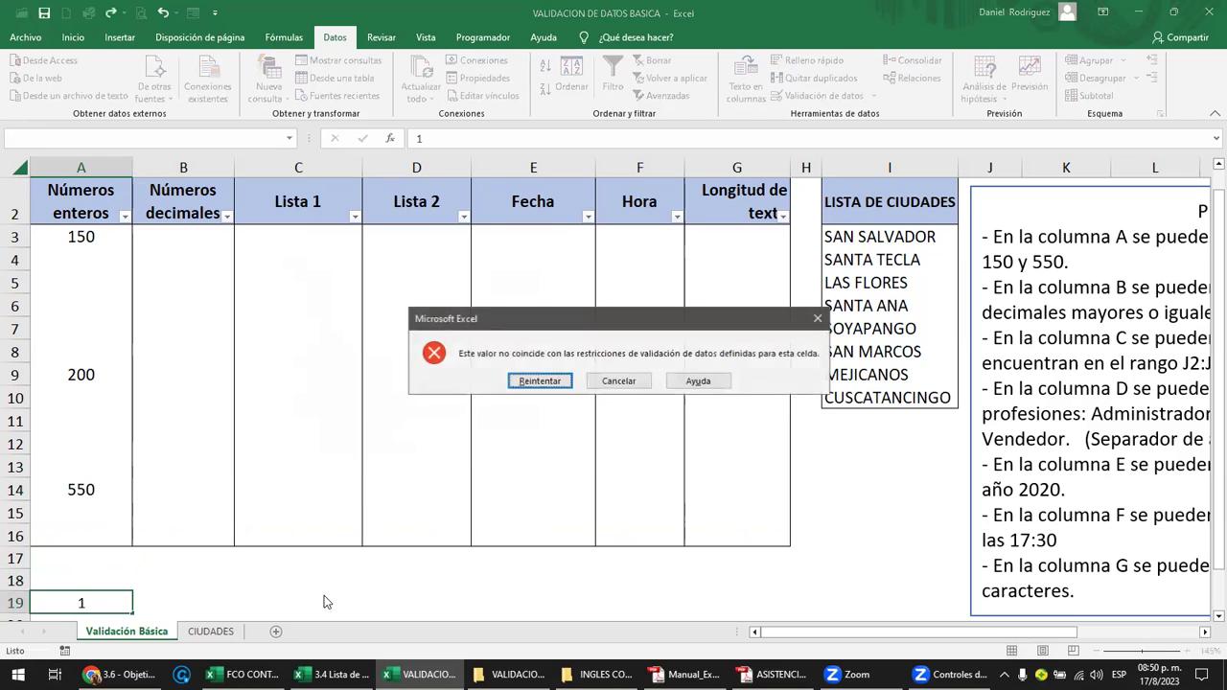
key("Escape")
scroll(324, 595, "down", 1)
key("Up")
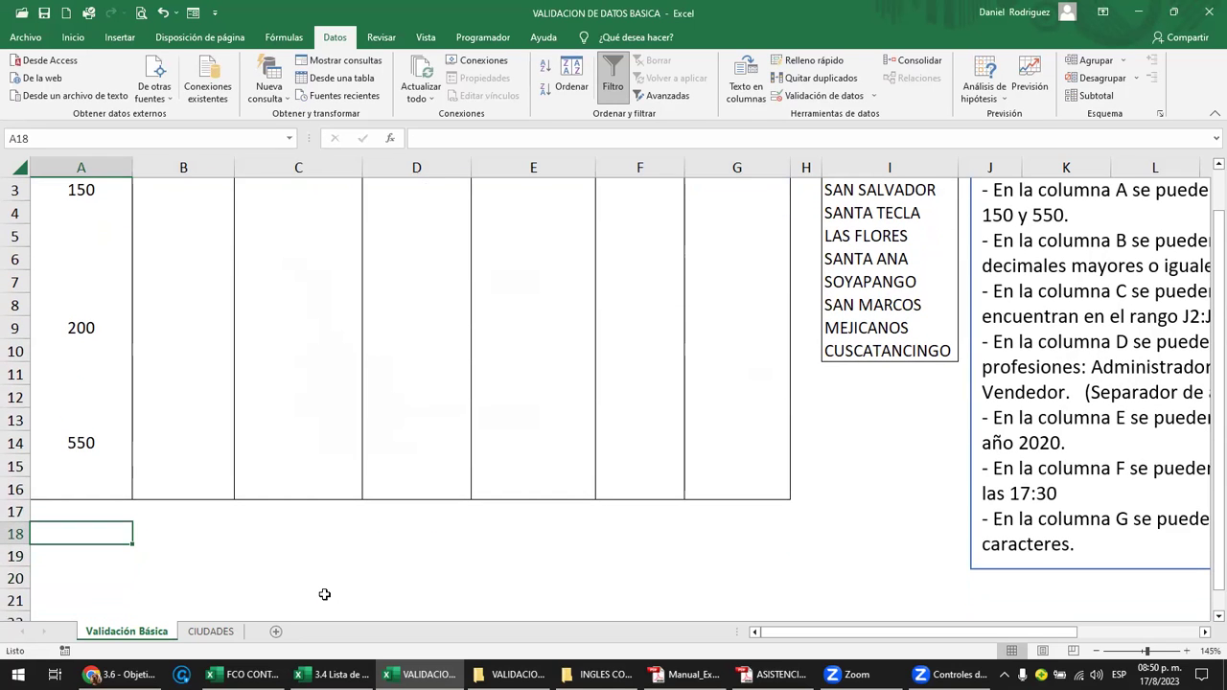
Step: Clear all validation rules from the rows below the table with Borrar todos
mouse_move(44, 510)
left_mouse_down()
mouse_move(751, 521)
mouse_move(747, 594)
left_mouse_up()
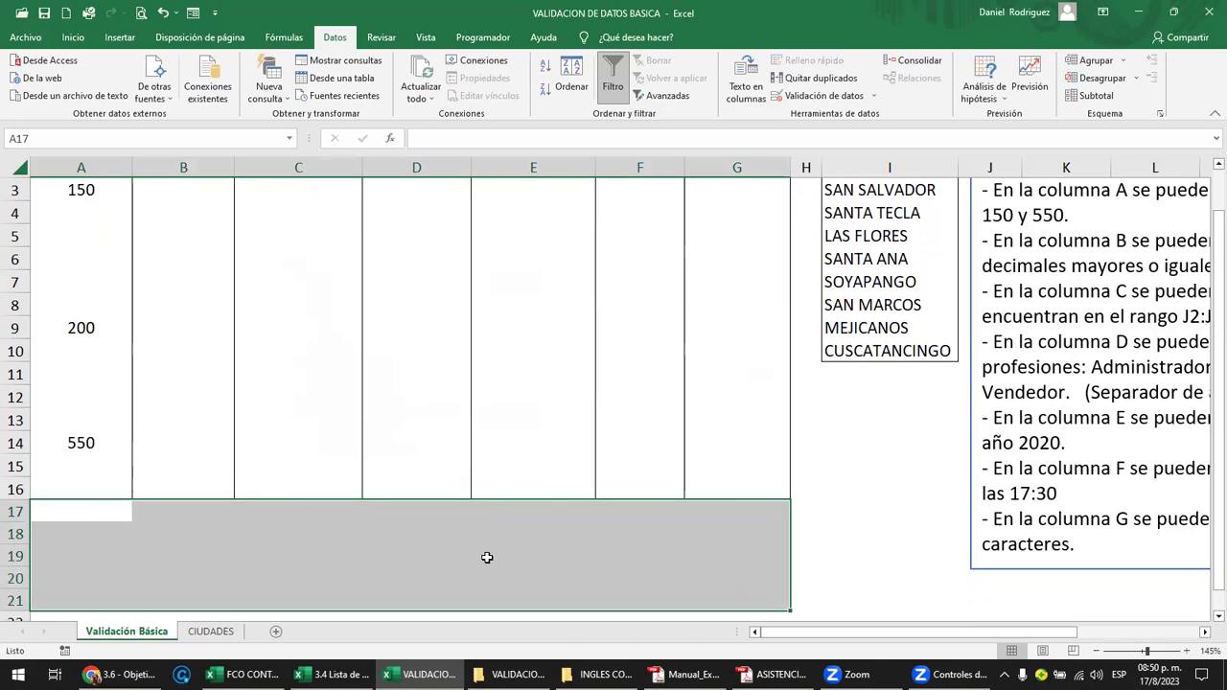
left_click(875, 96)
left_click(868, 116)
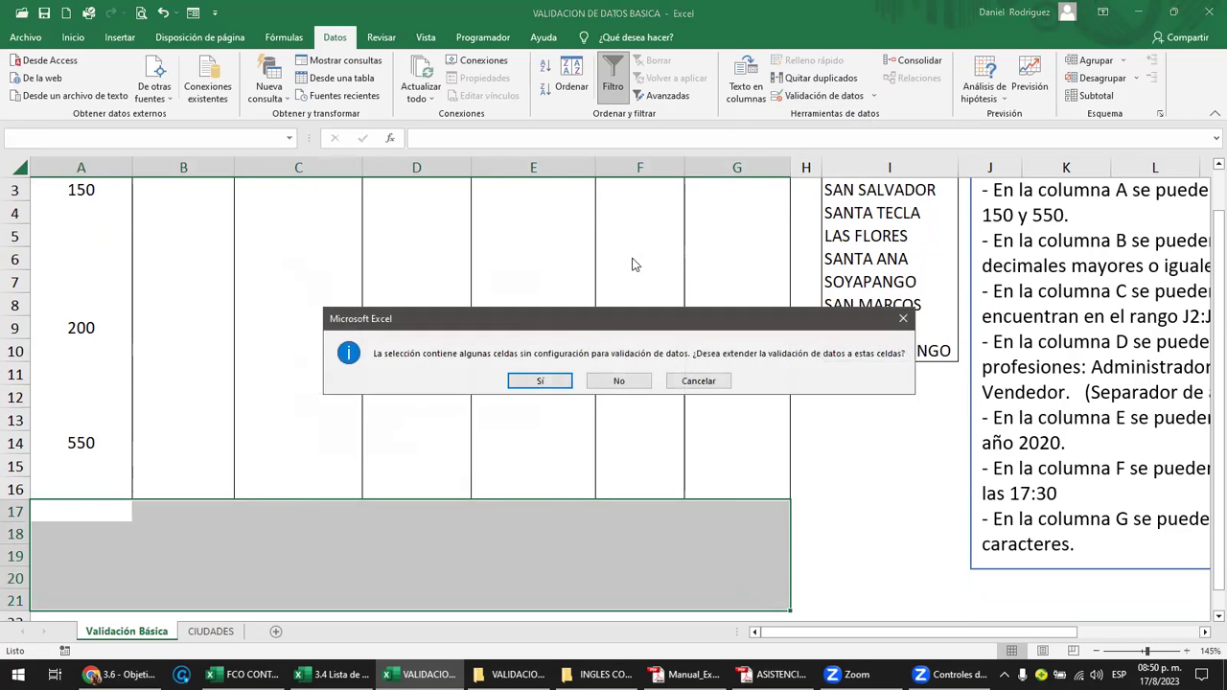
left_click(541, 381)
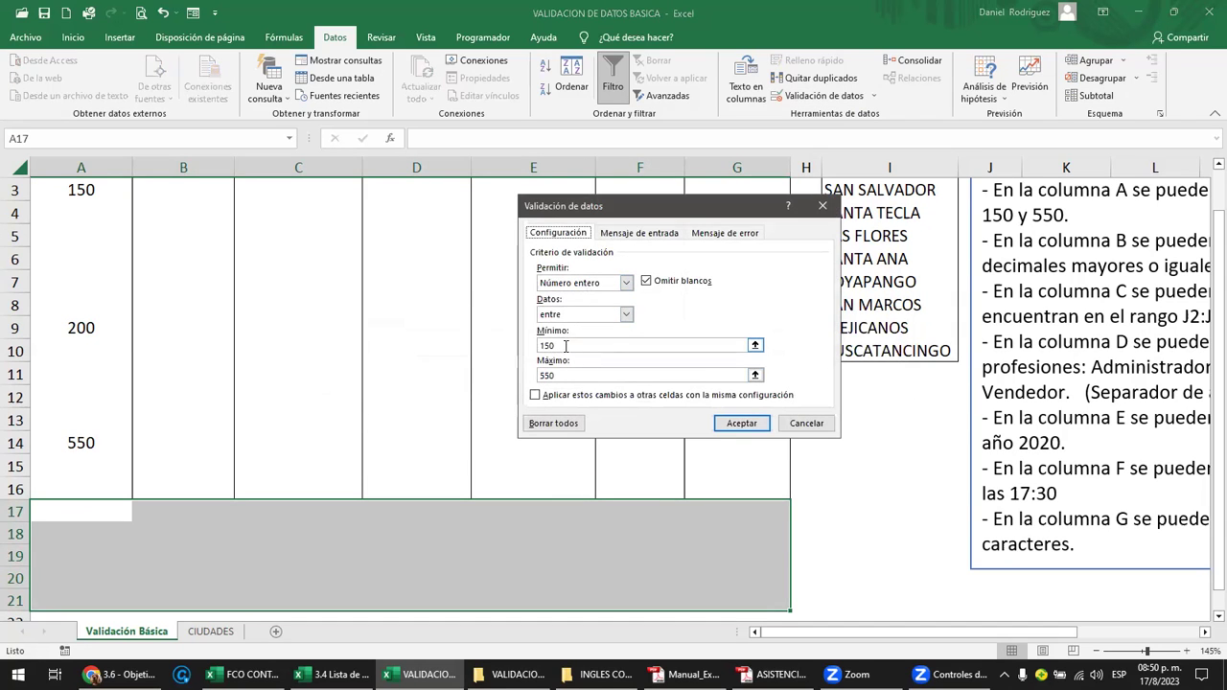
left_click(554, 424)
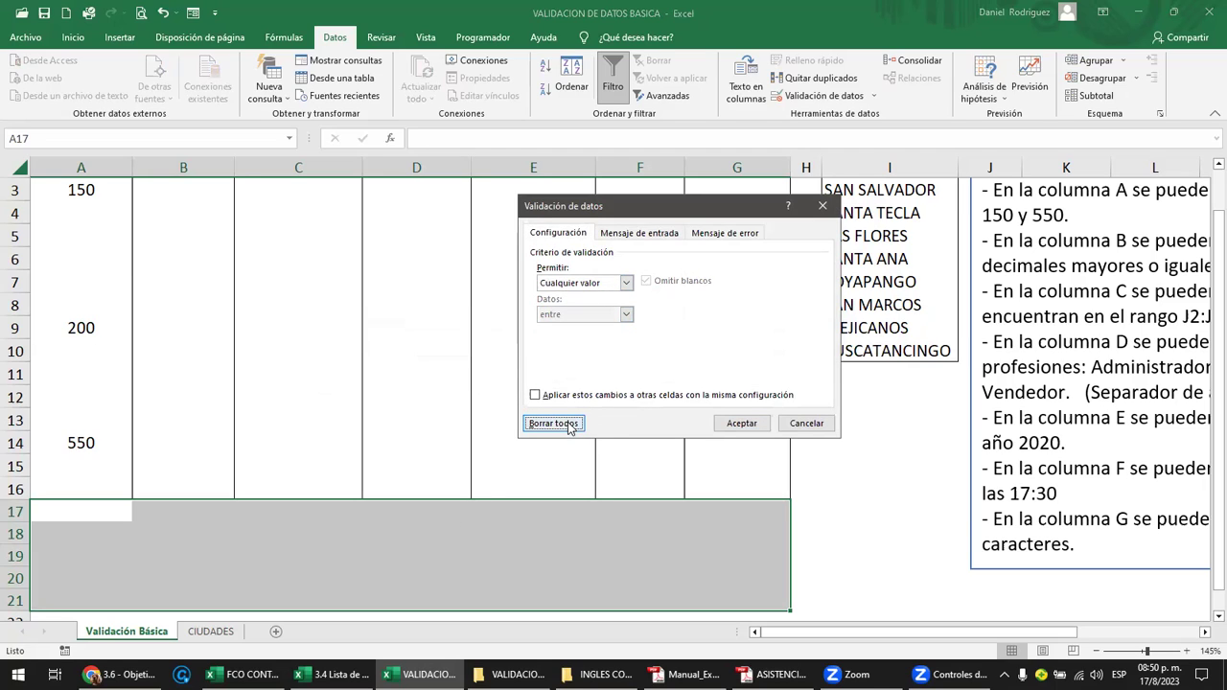
left_click(738, 424)
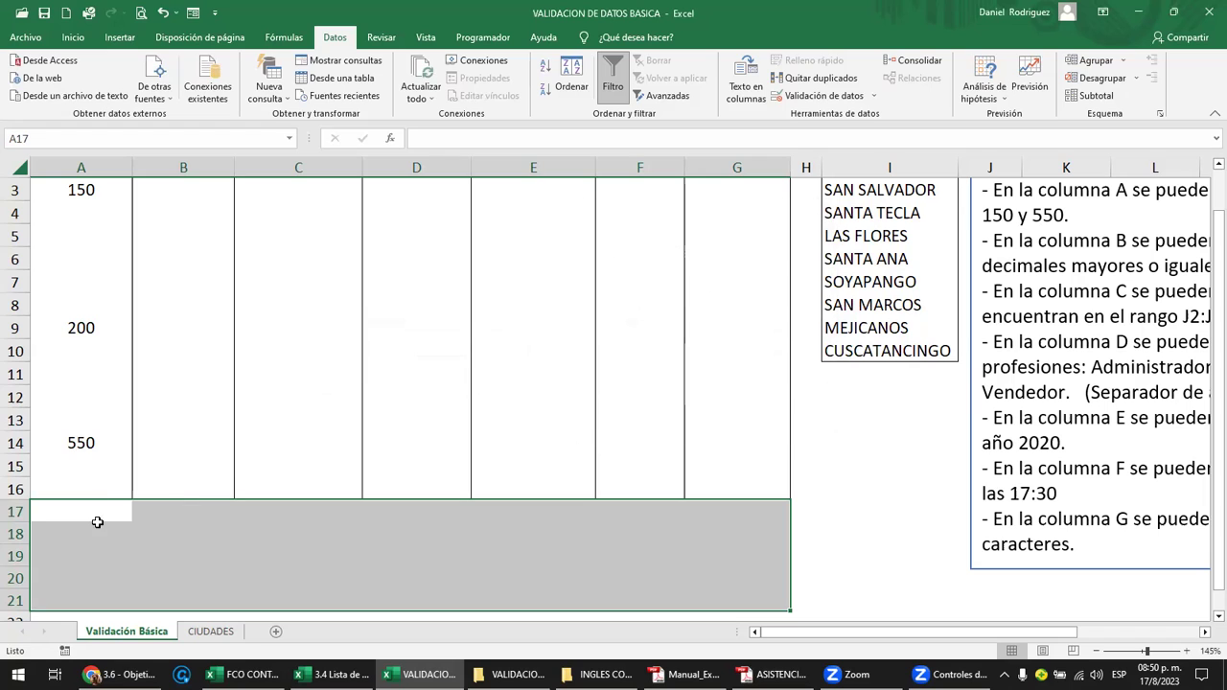
Step: Type test values of 1 below the table, which are accepted, then delete them
left_click(115, 531)
left_click(96, 512)
type("1")
key("Return")
type("1")
key("Return")
key("Up")
left_click(96, 516)
key("Delete")
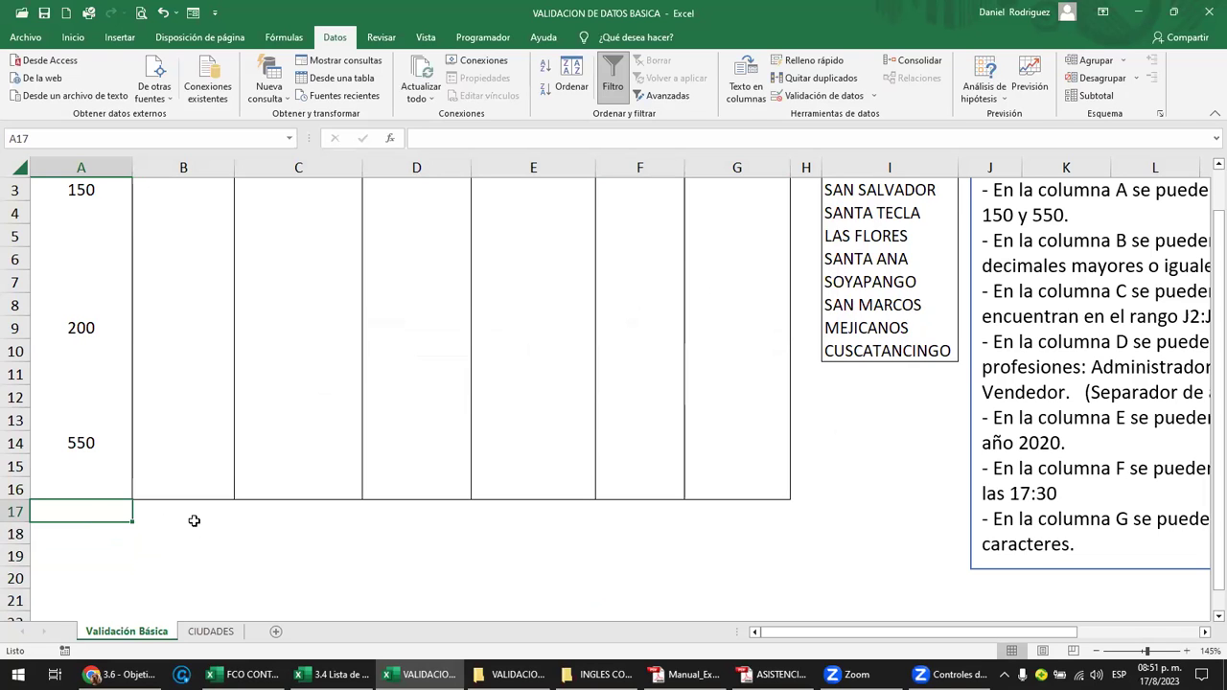
Step: Read the PRACTICA instructions, return to A1, and select B3:B16 under Números decimales
scroll(243, 477, "up", 1)
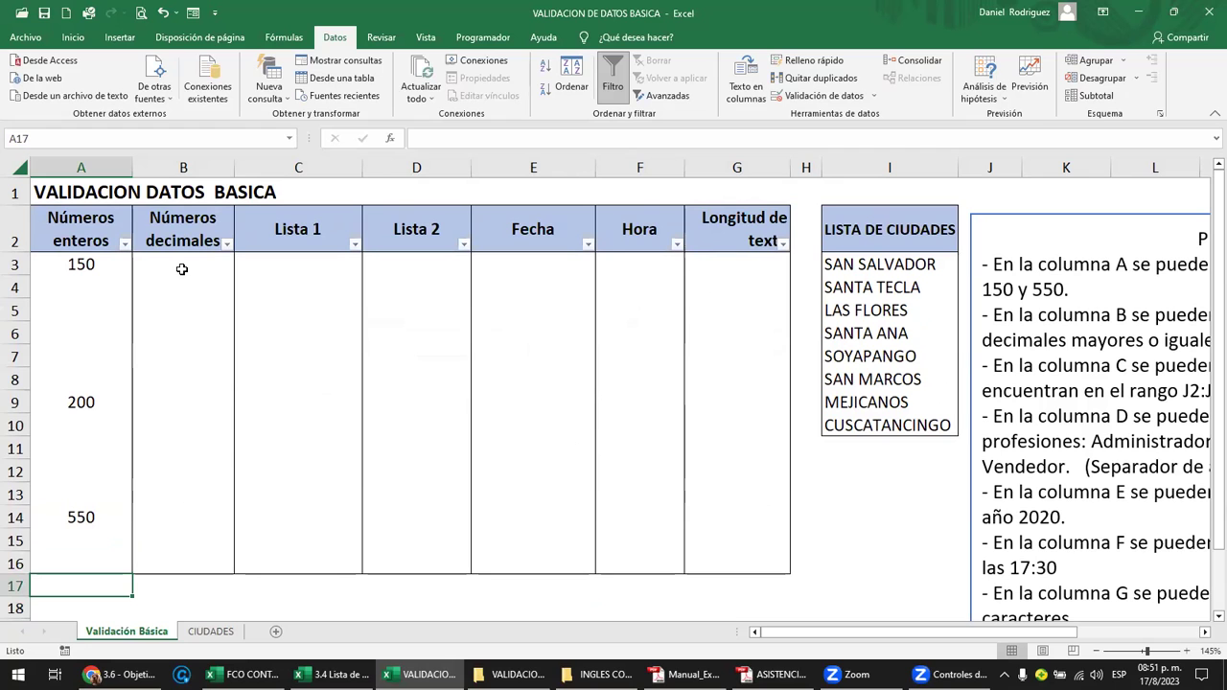
left_click(1062, 315)
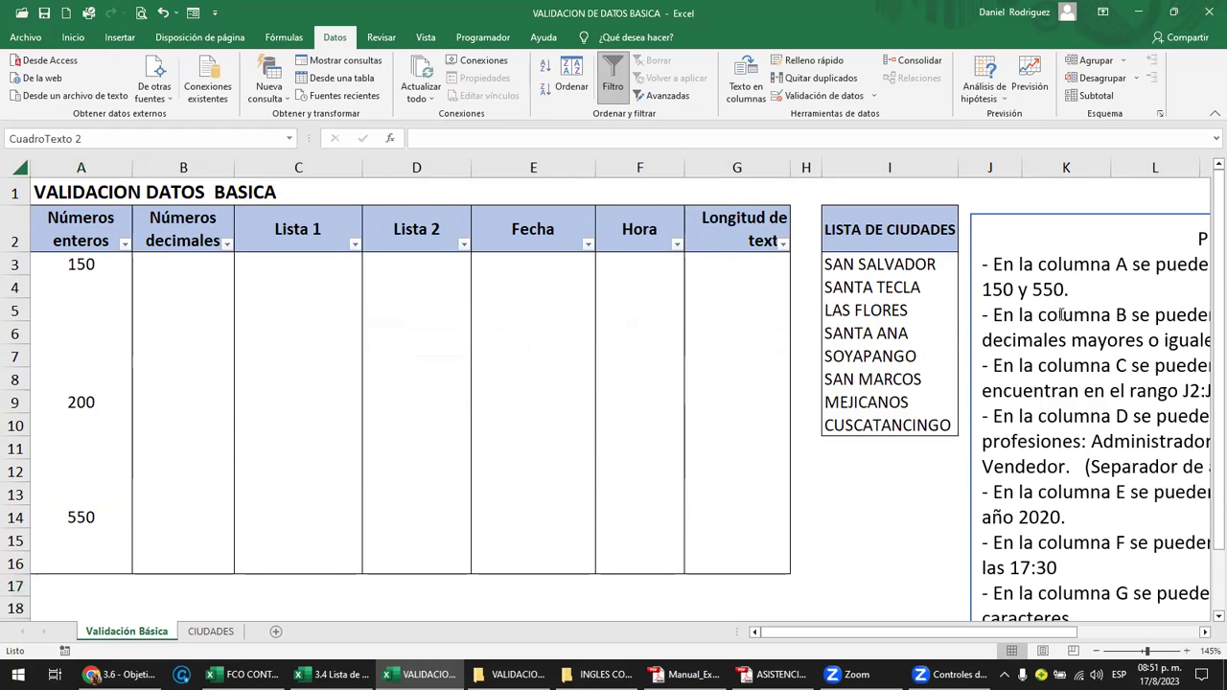
left_click(1053, 196)
key("Right")
key("Right")
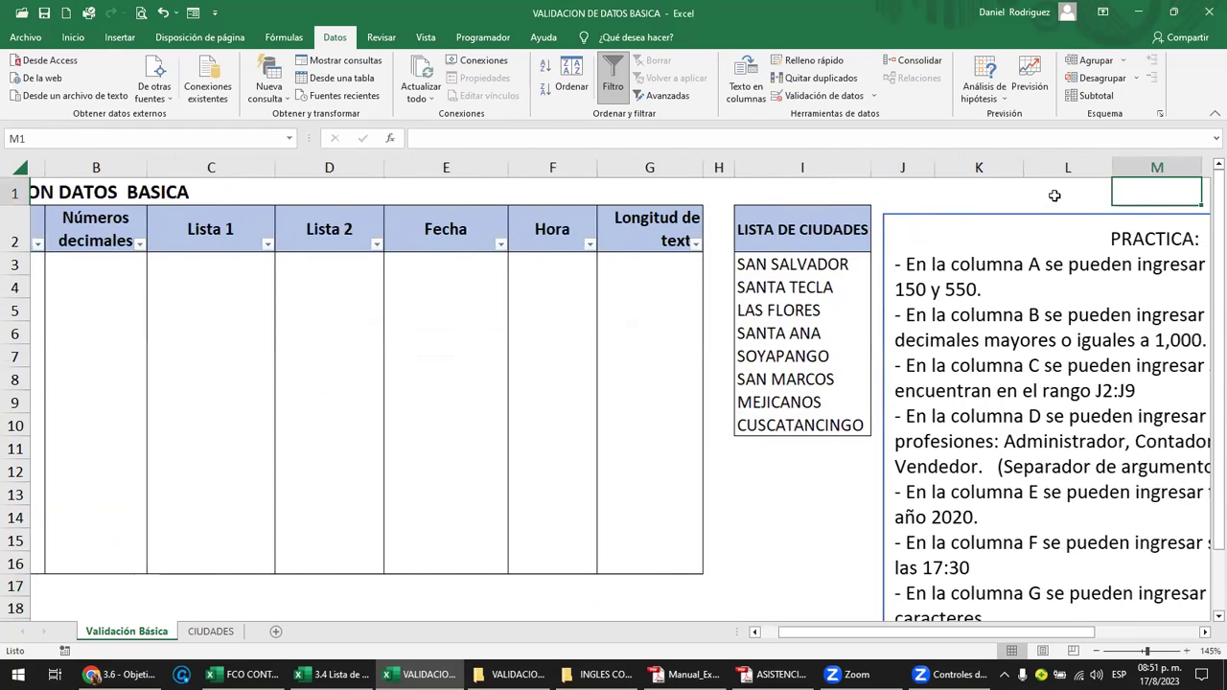
key("Right")
key("Right")
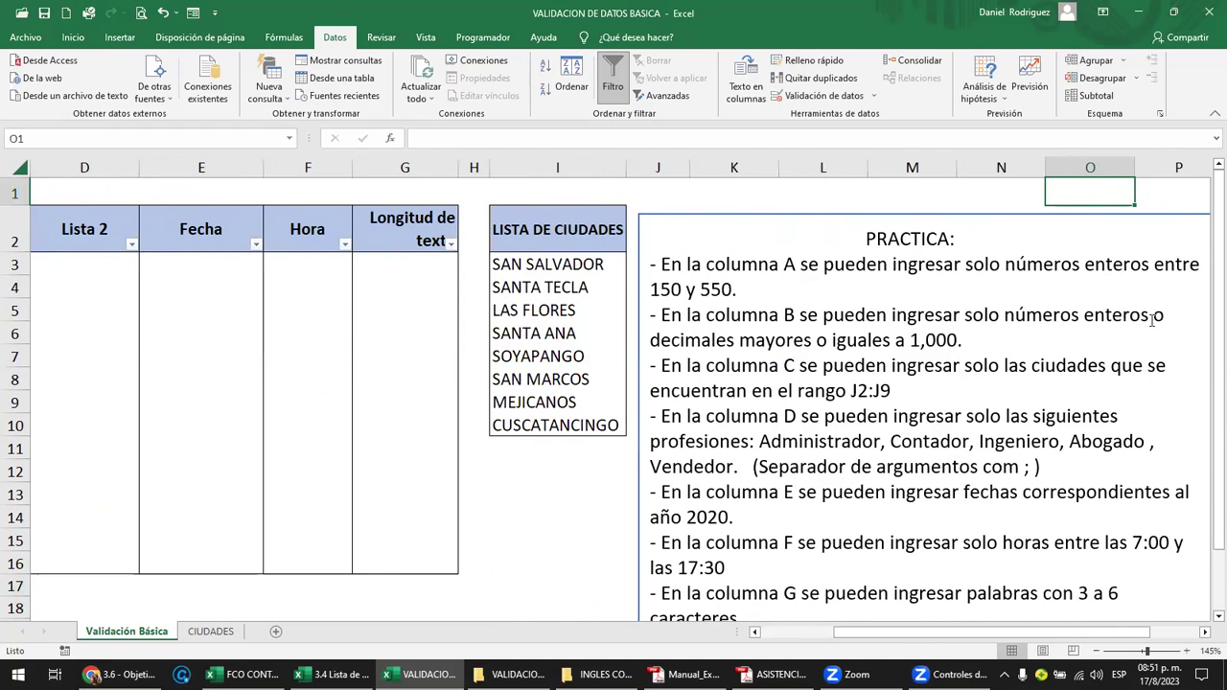
key("Left")
key("Left")
key("ctrl+Home")
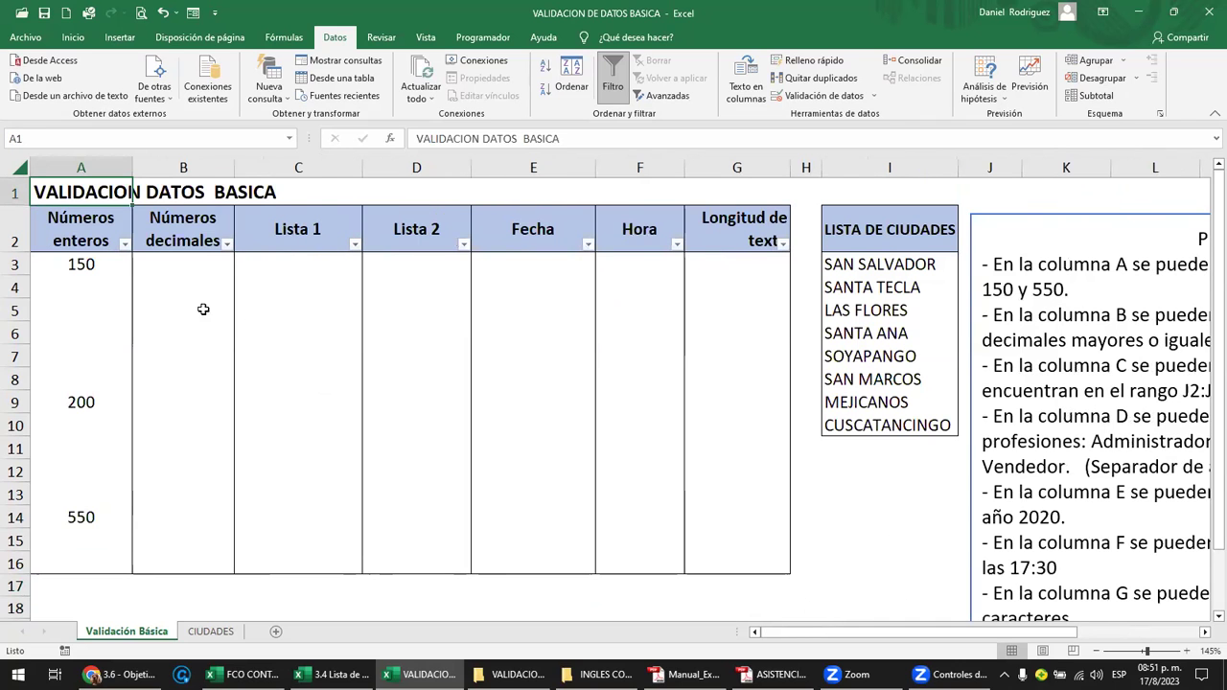
left_click_drag(182, 265, 179, 558)
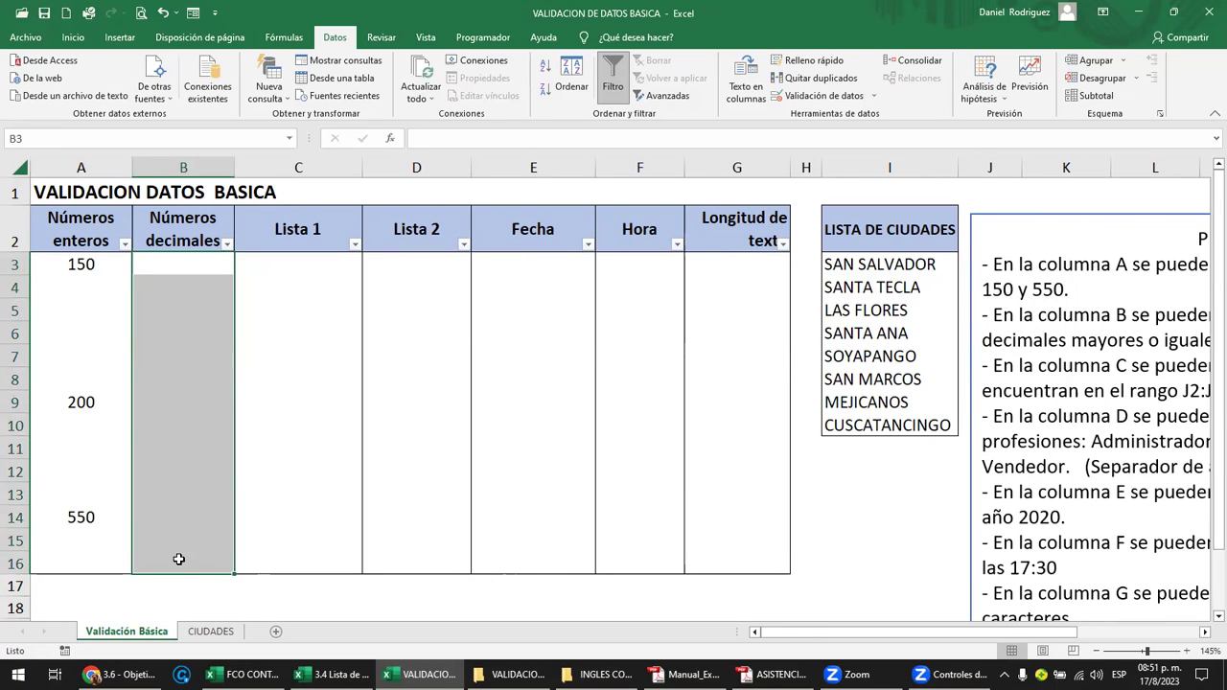
Step: Restrict B3:B16 to decimals less than 1000, then type 1000 in B4 as a test
left_click(874, 96)
left_click(814, 117)
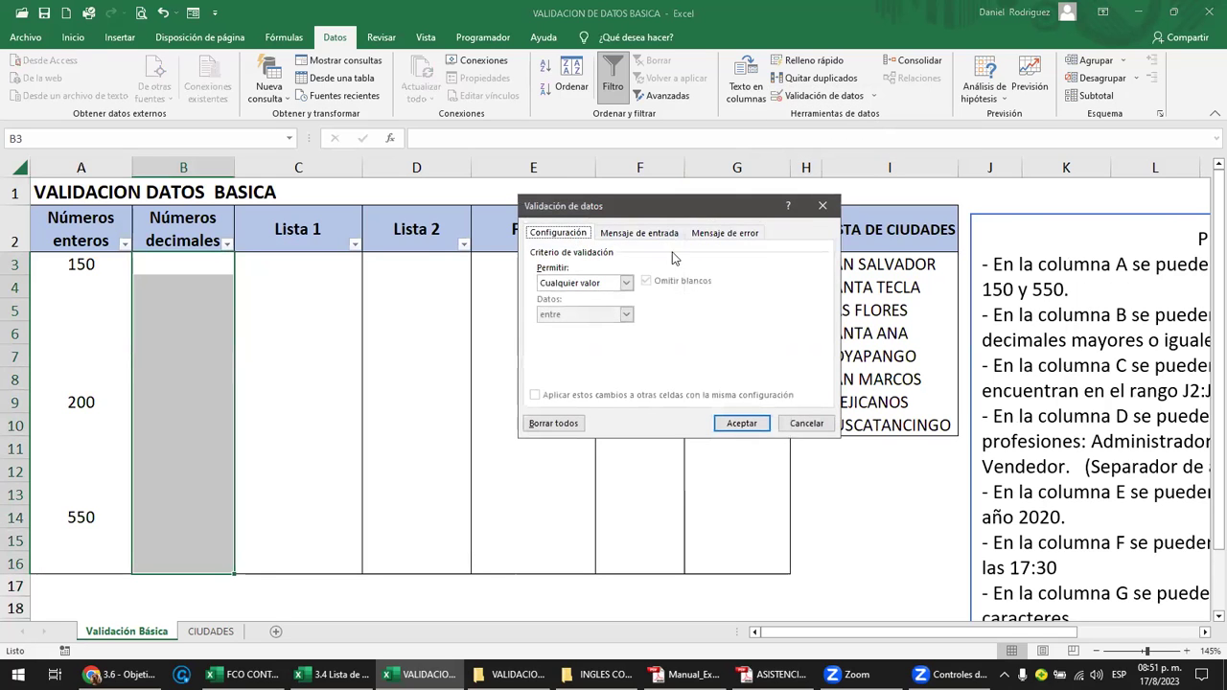
left_click(604, 285)
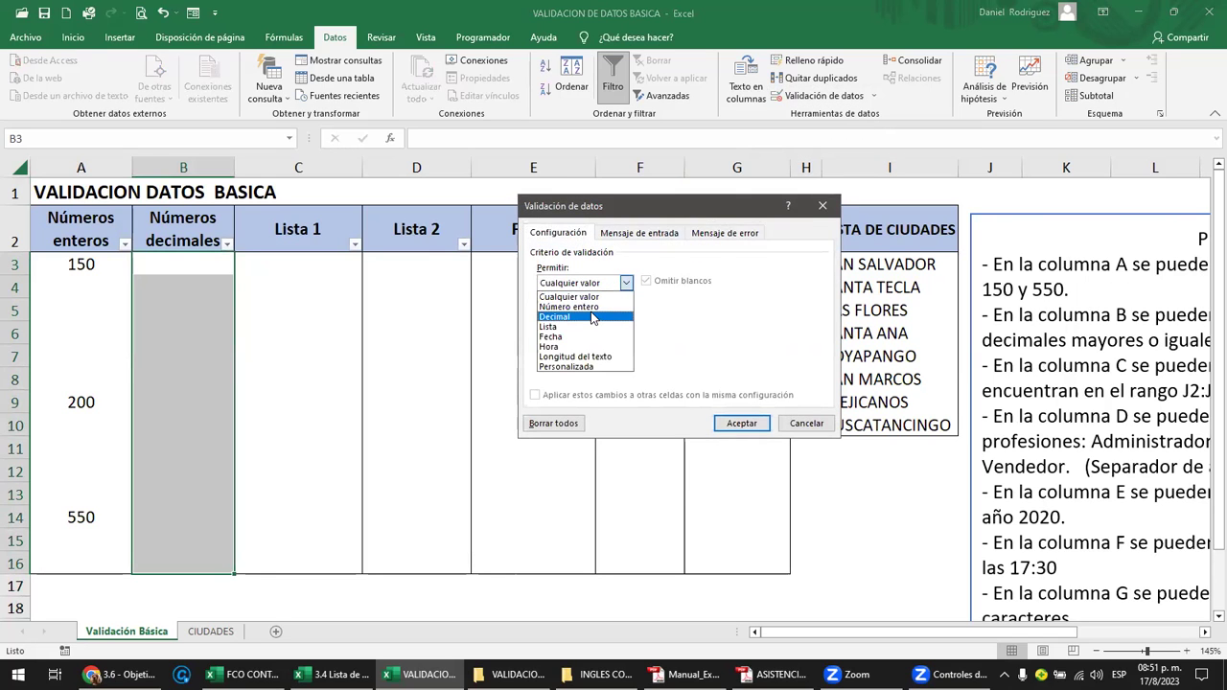
left_click(571, 318)
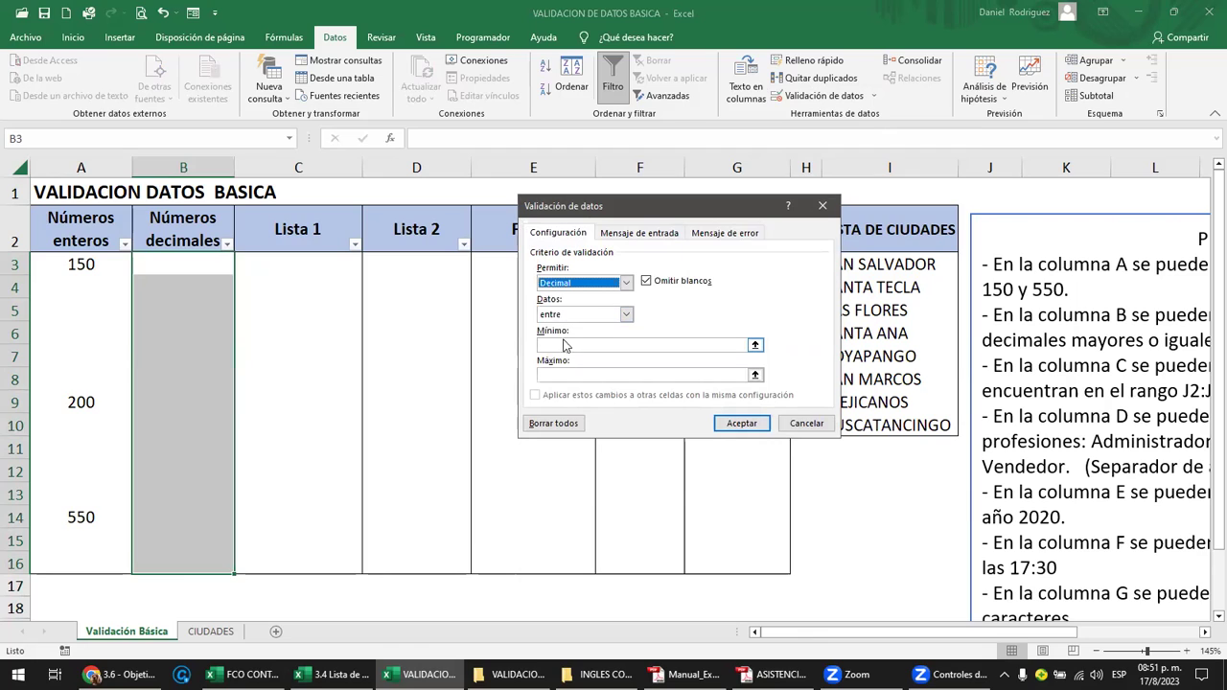
left_click(563, 345)
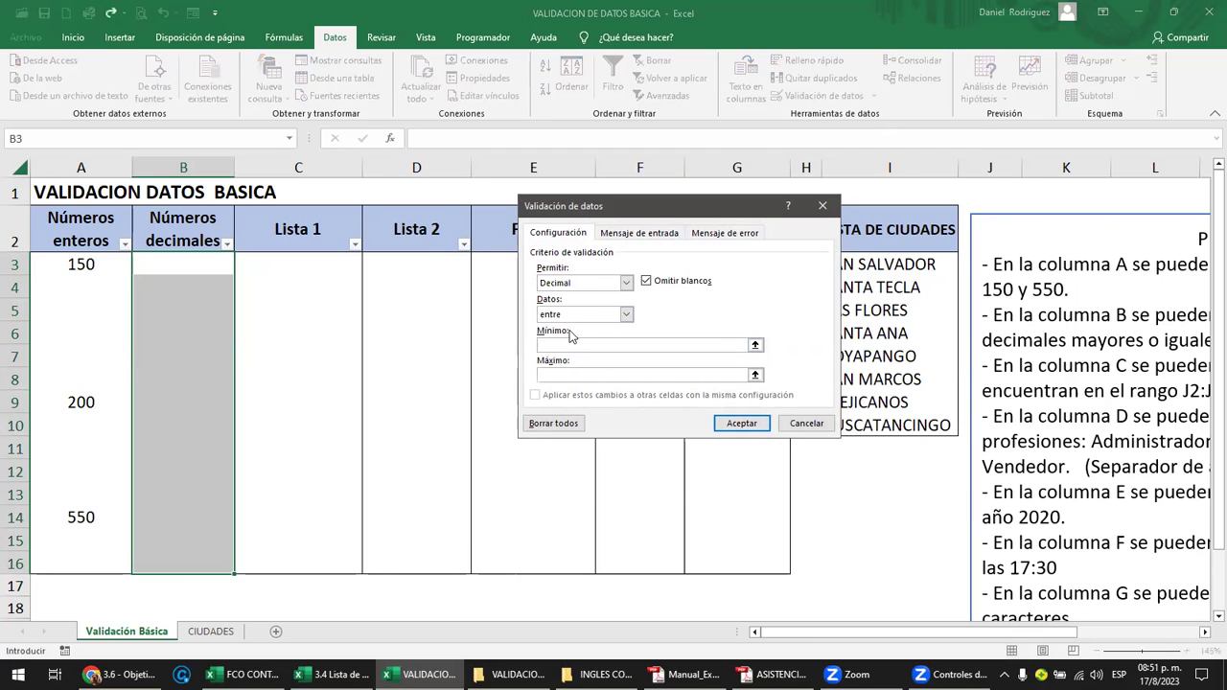
left_click(625, 316)
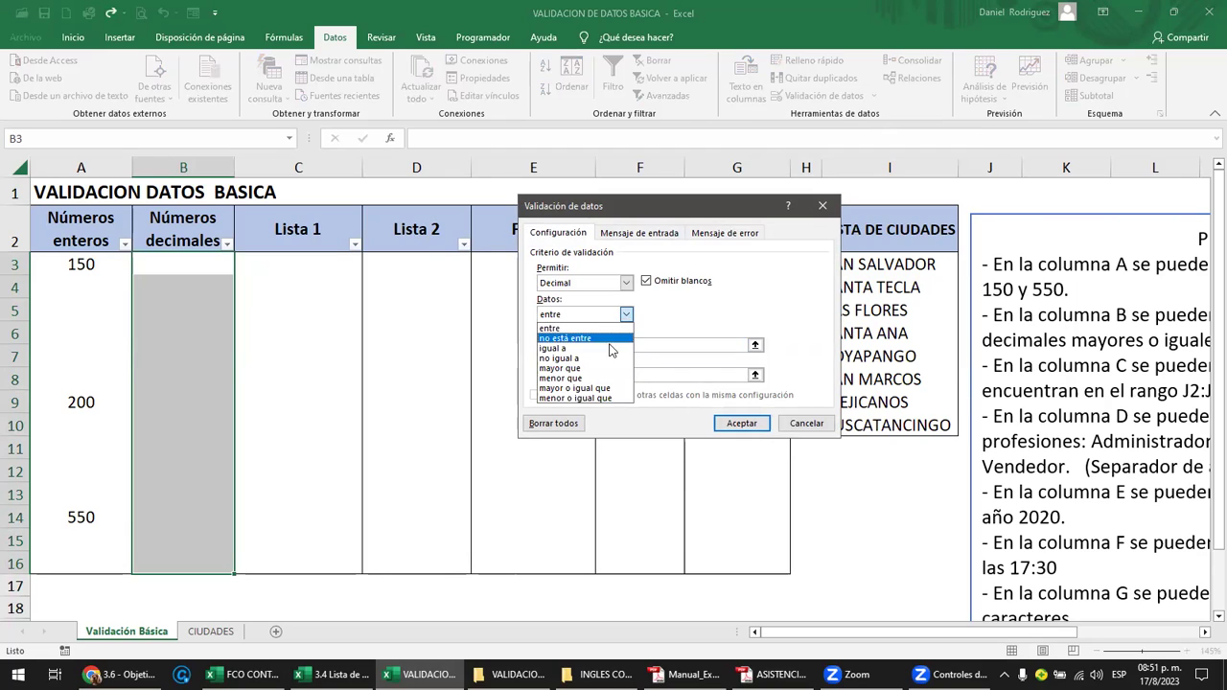
left_click(566, 380)
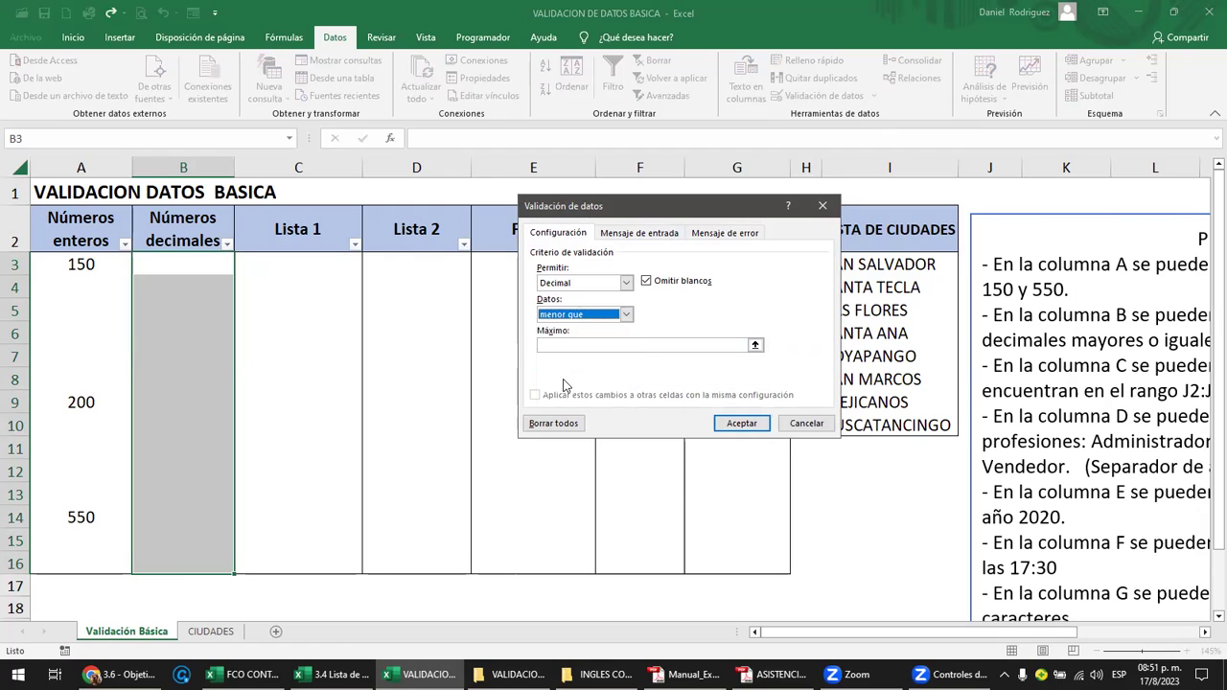
left_click(550, 345)
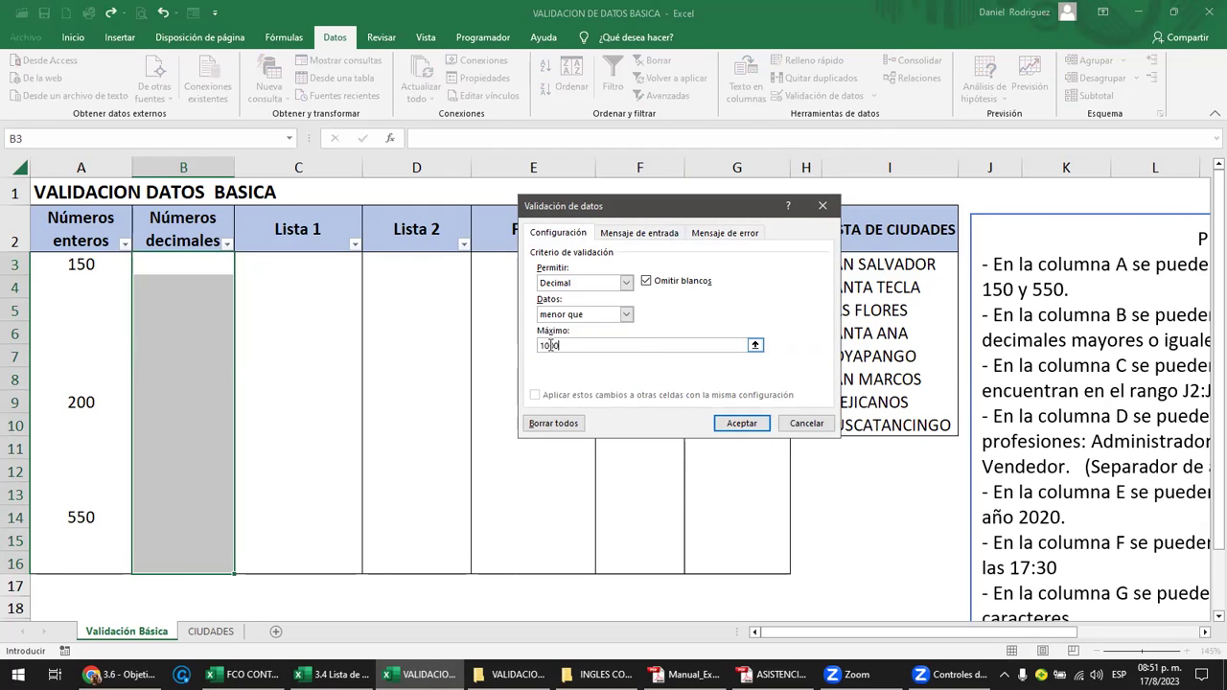
left_click(741, 423)
left_click(194, 281)
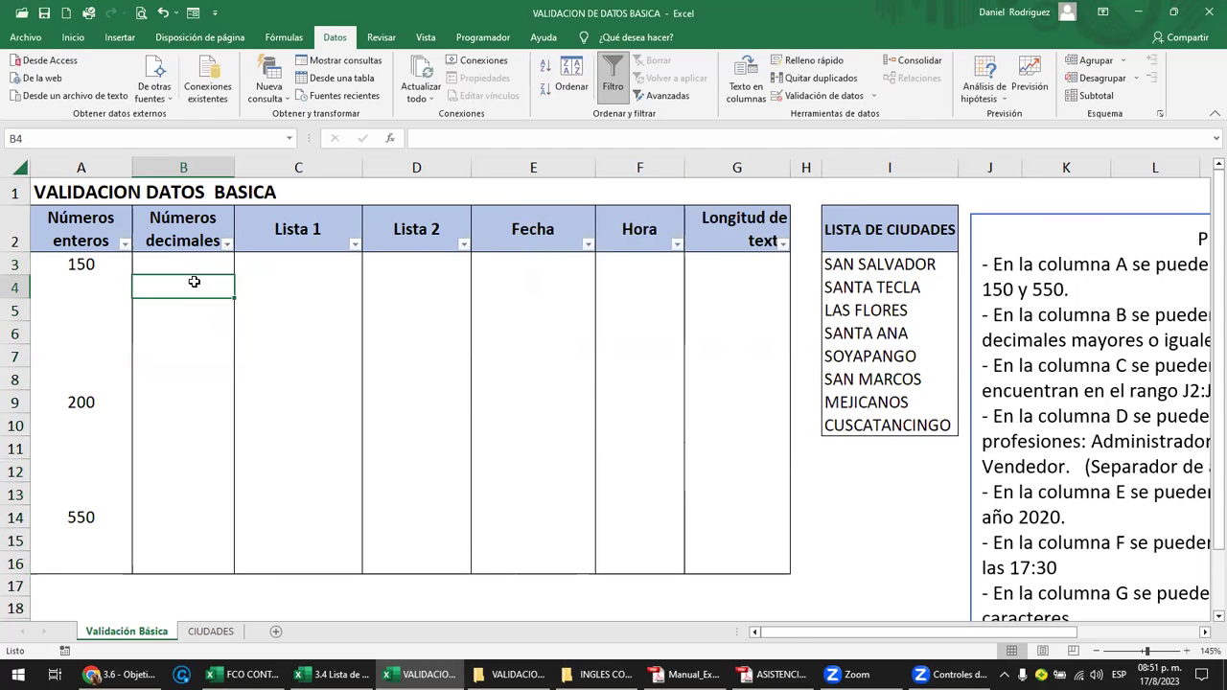
type("1000")
Step: Try 1000 and 1001 in B4, both rejected, then cancel the entry
key("Return")
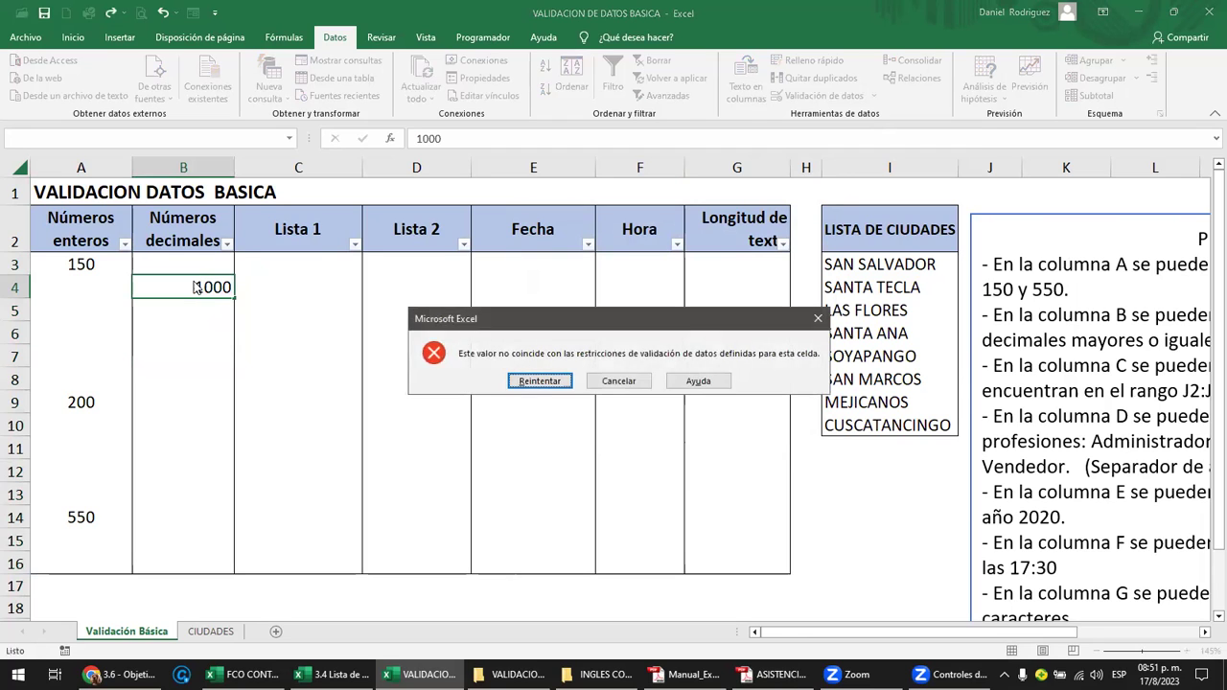
key("Return")
type("1001")
key("Return")
key("Return")
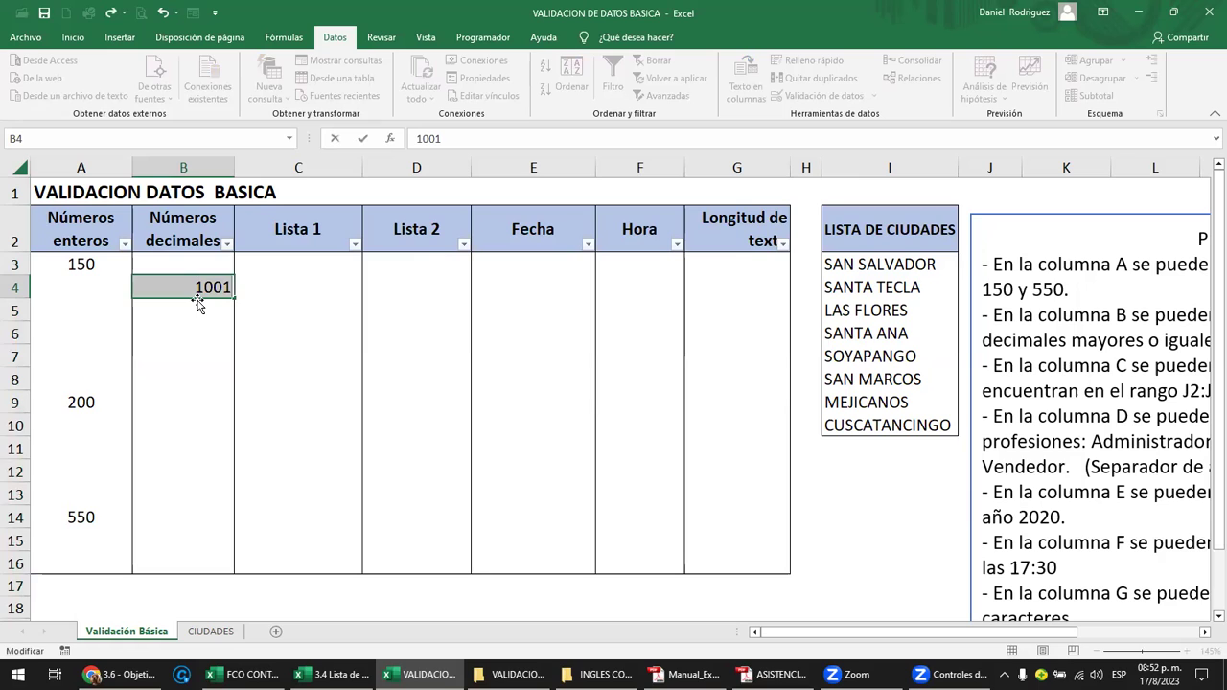
key("Escape")
Step: Change the B3:B16 decimal rule's comparison from less than to greater than 1000
left_click_drag(176, 261, 178, 563)
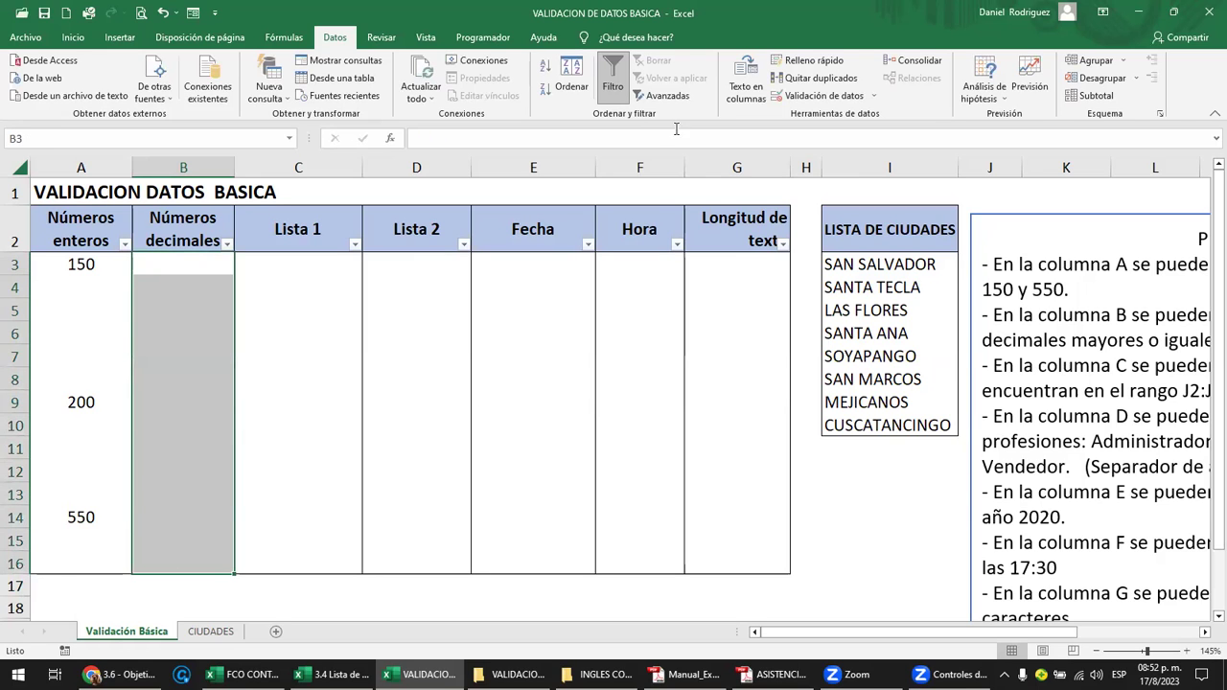
left_click(873, 98)
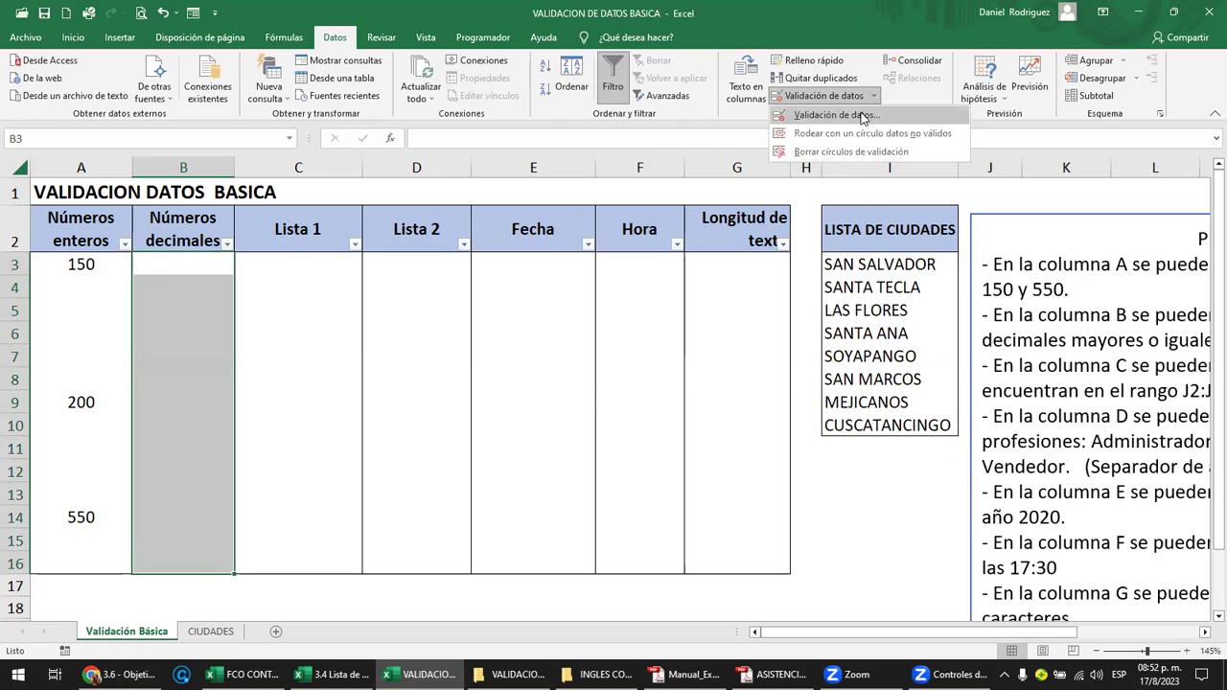
left_click(863, 117)
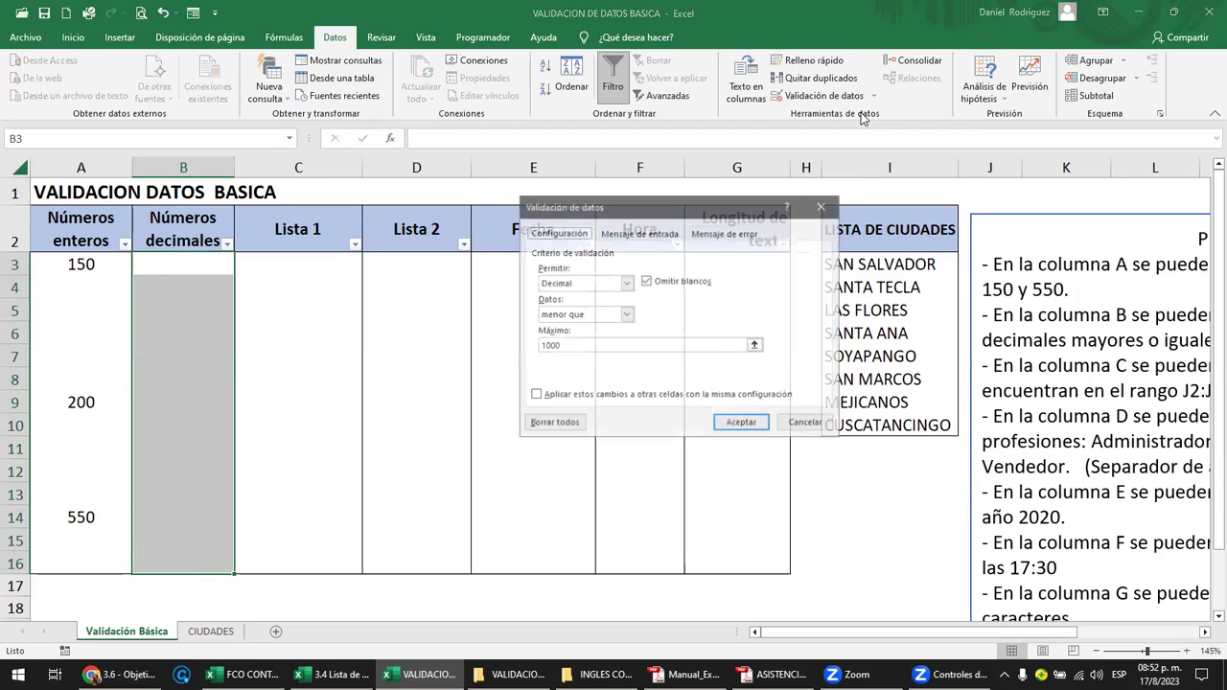
left_click(628, 316)
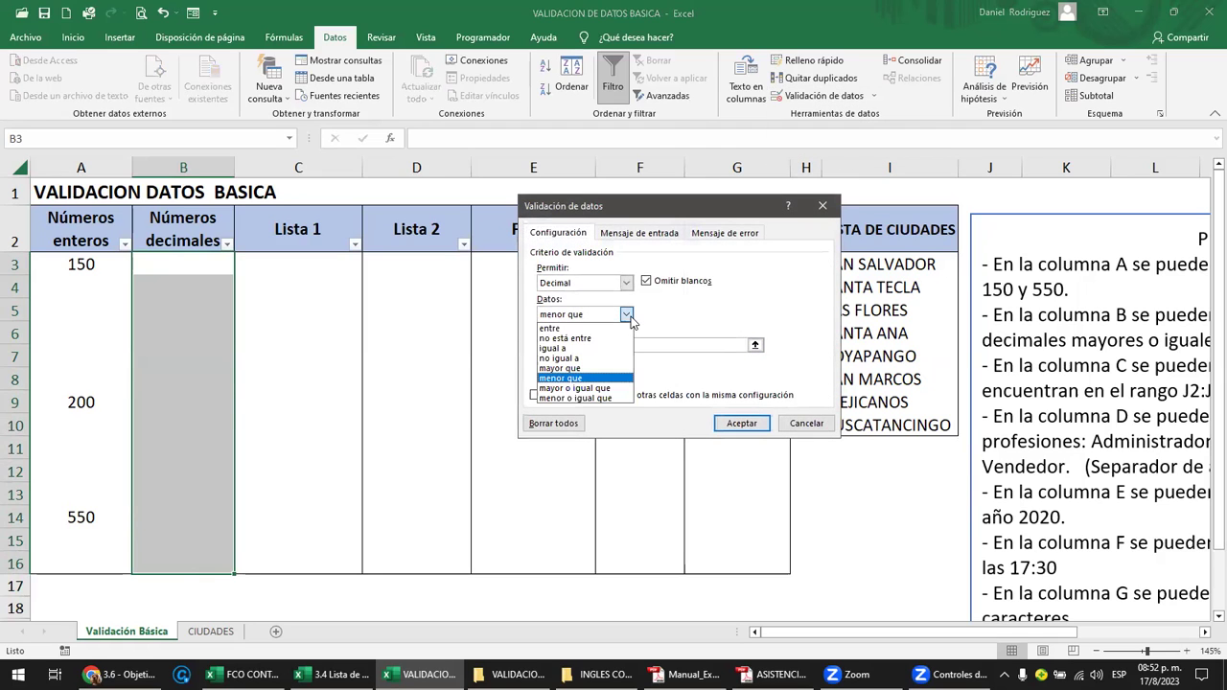
left_click(581, 369)
left_click(733, 423)
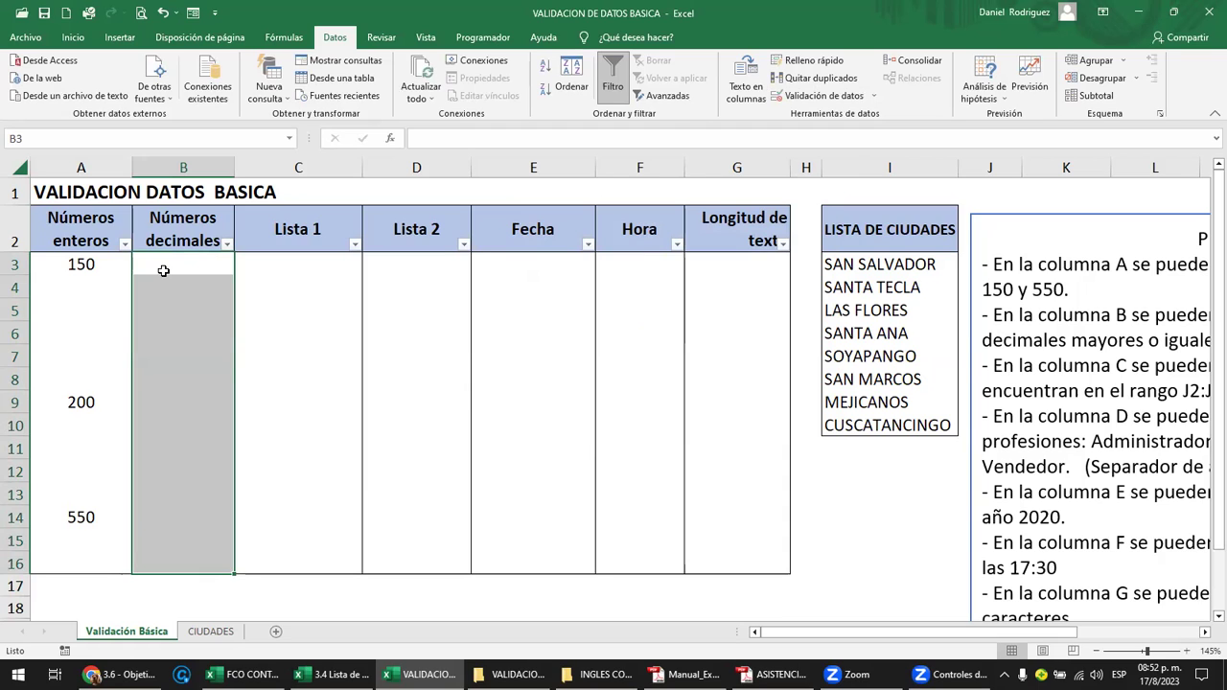
Step: Try 1000 in B3, which is rejected, then enter 1000.25 instead
left_click(164, 272)
type("1000")
key("Return")
key("Return")
type("1000.25")
key("Return")
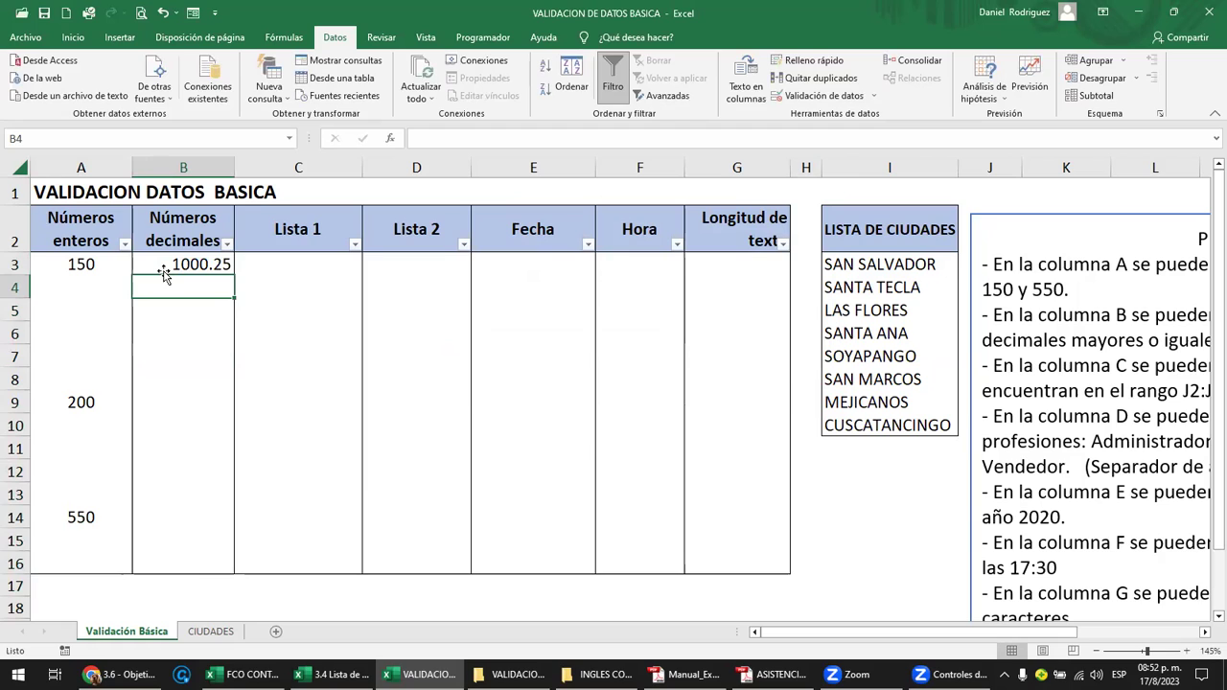
left_click(187, 264)
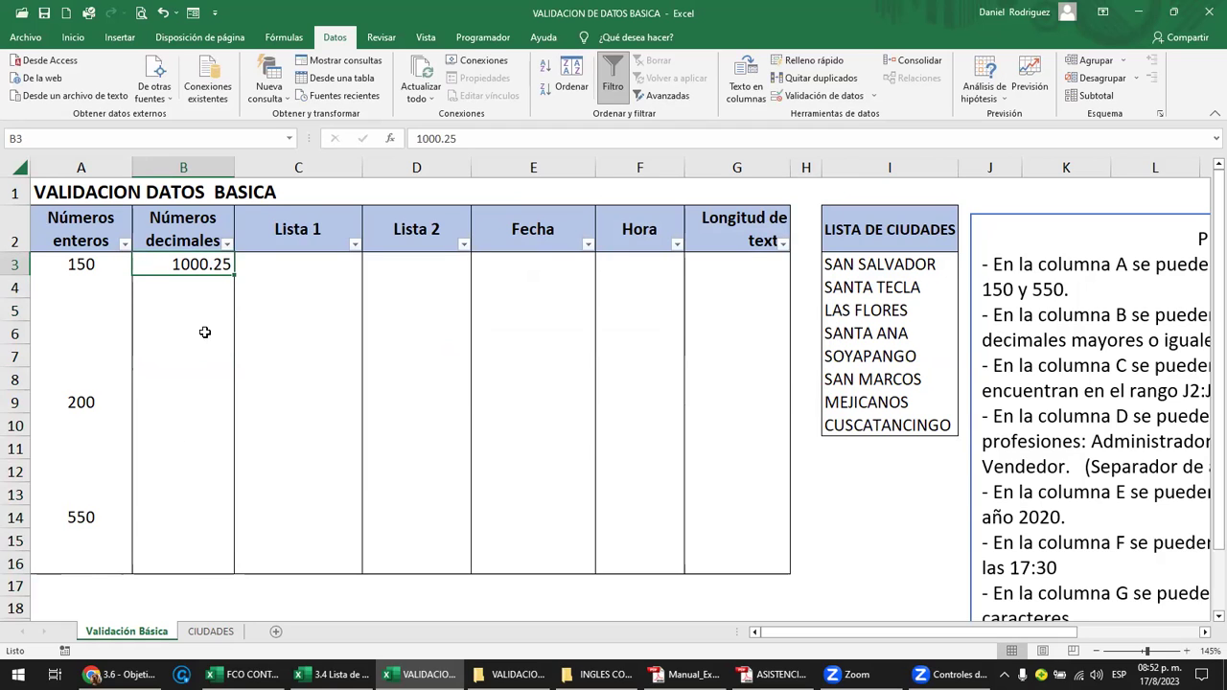
left_click(192, 286)
left_click(192, 267)
left_click(200, 286)
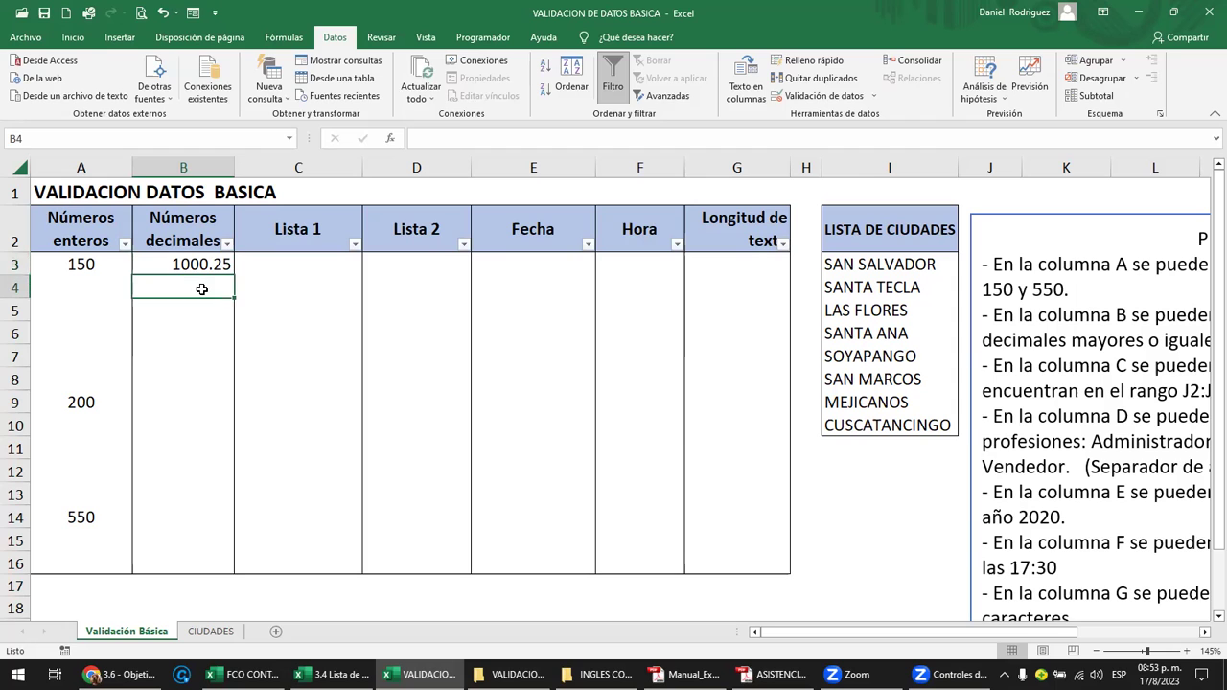
left_click(319, 260)
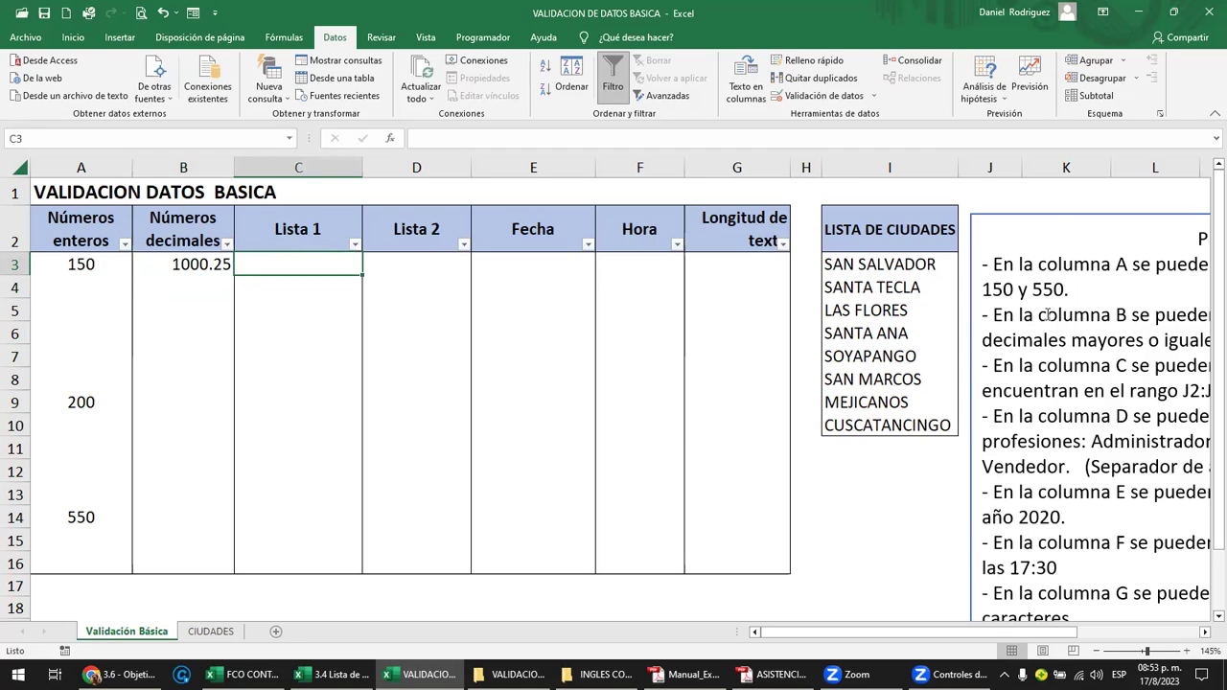
Step: Review the PRACTICA notes on the city list and column D professions, then return toward column A
left_click(1035, 201)
key("Right")
key("Right")
key("Right")
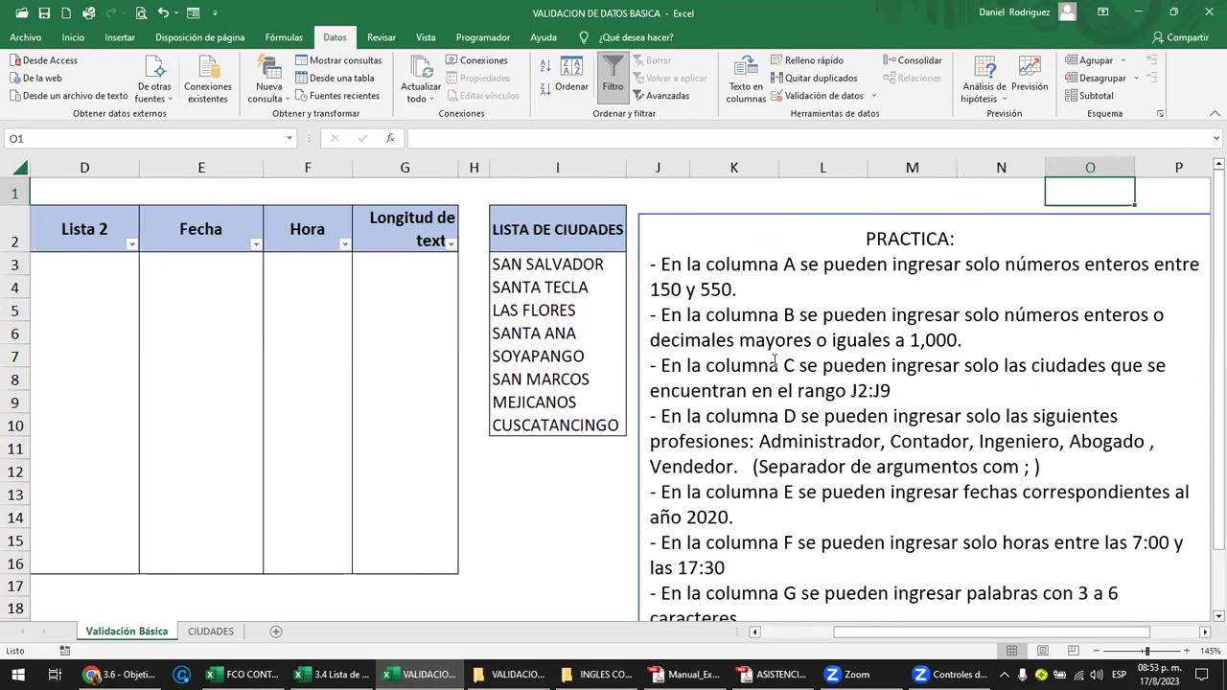
left_click(672, 316)
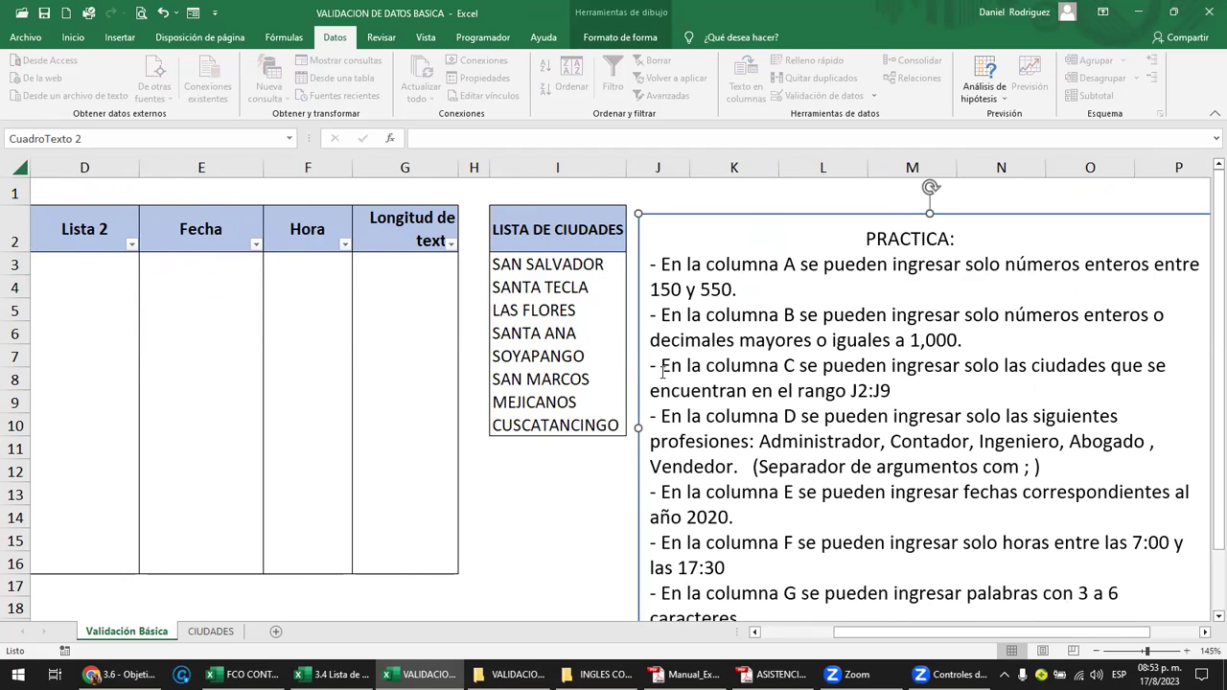
left_click_drag(565, 270, 571, 422)
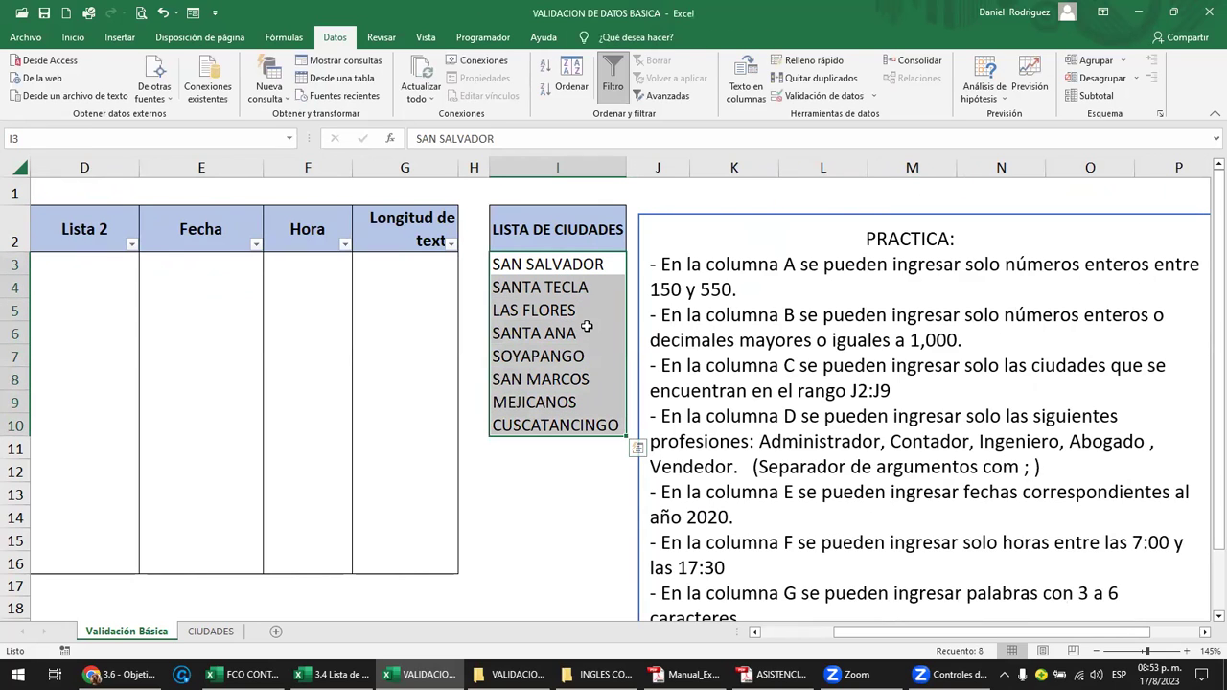
left_click(541, 193)
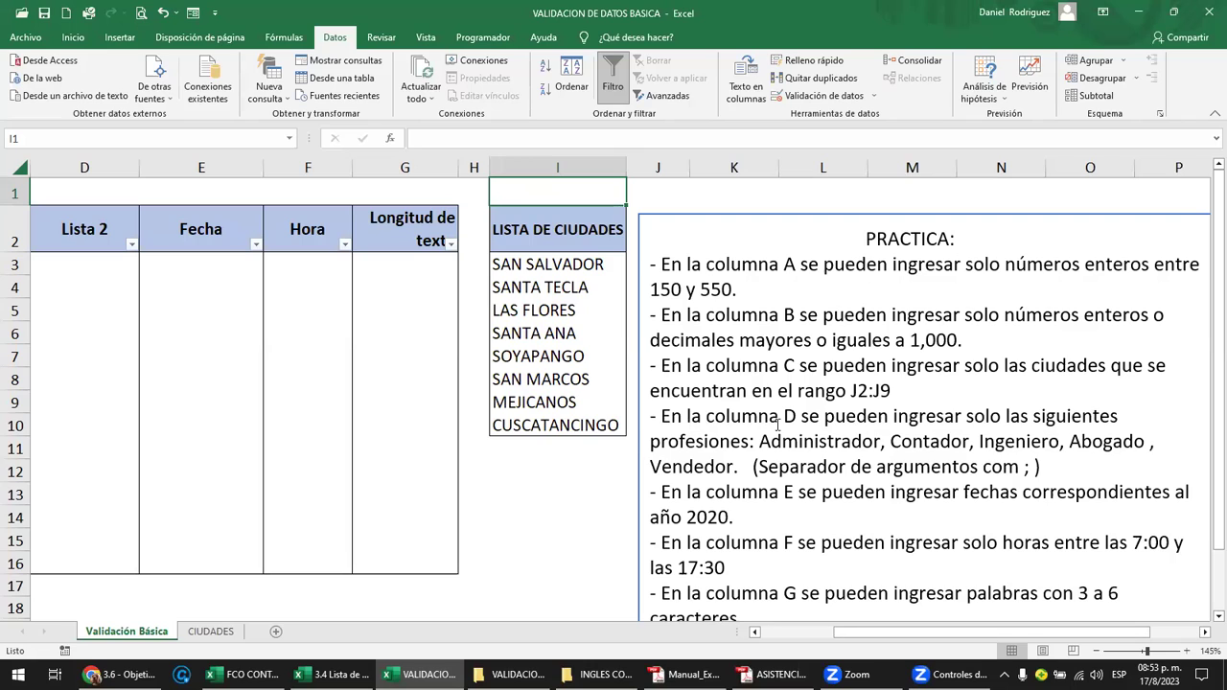
left_click(852, 441)
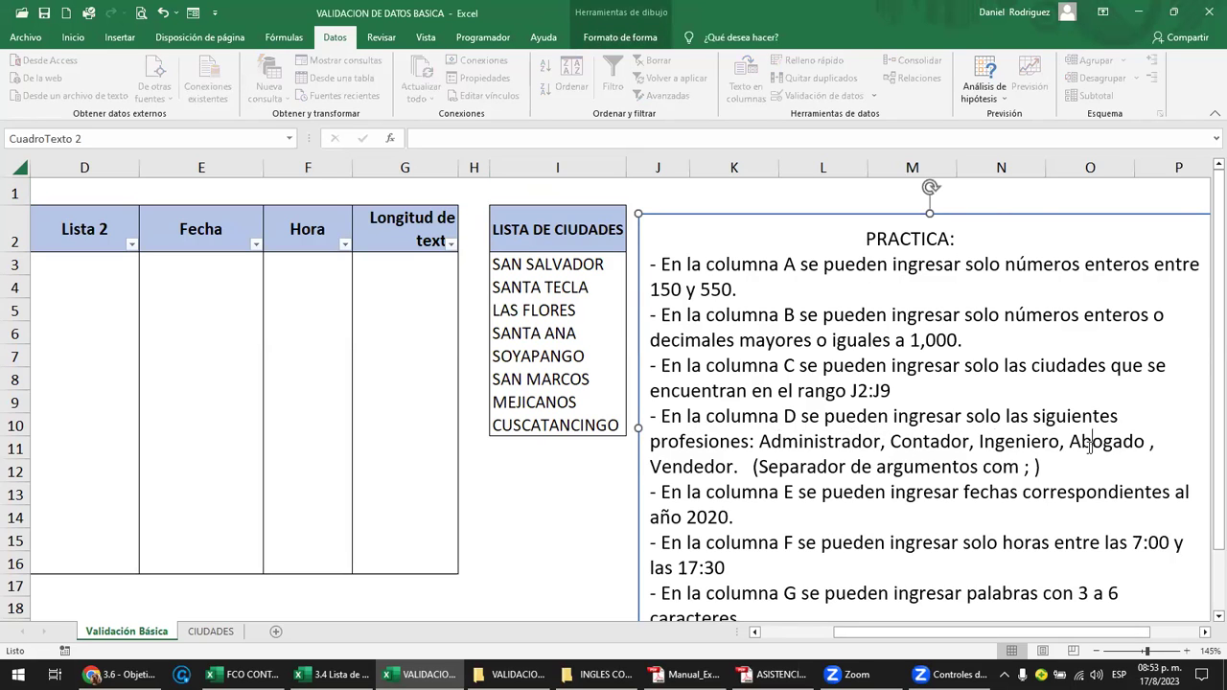
left_click_drag(1024, 470, 1035, 470)
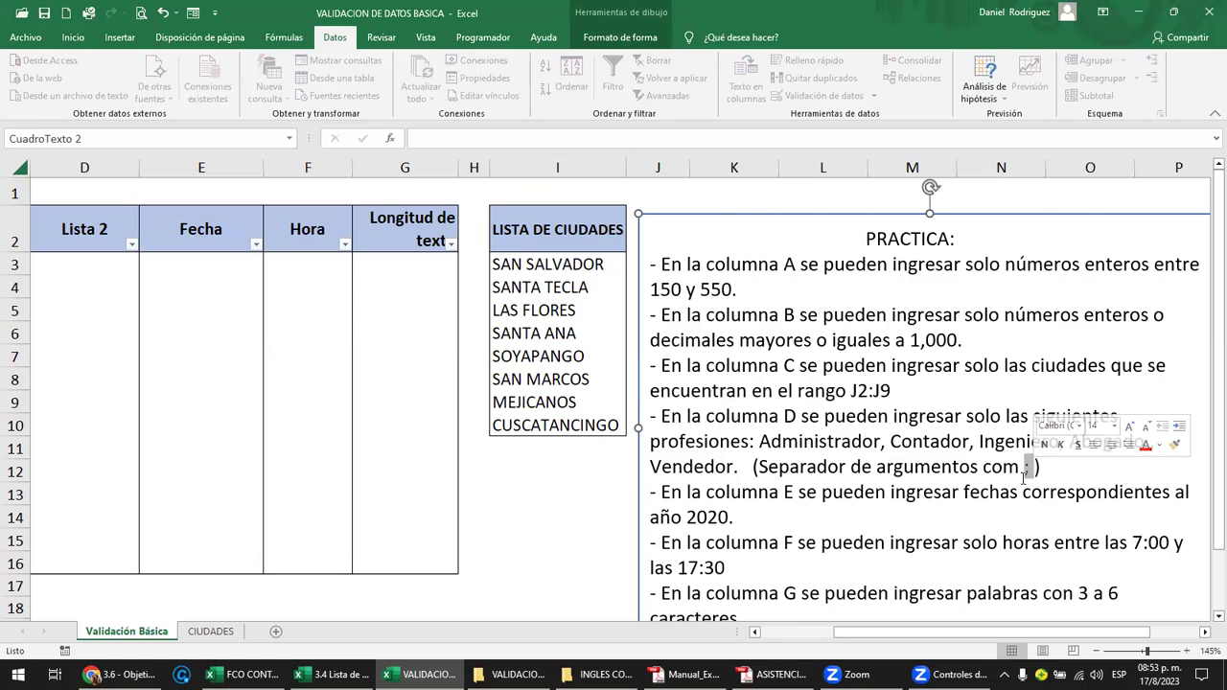
left_click(758, 441)
left_click(342, 349)
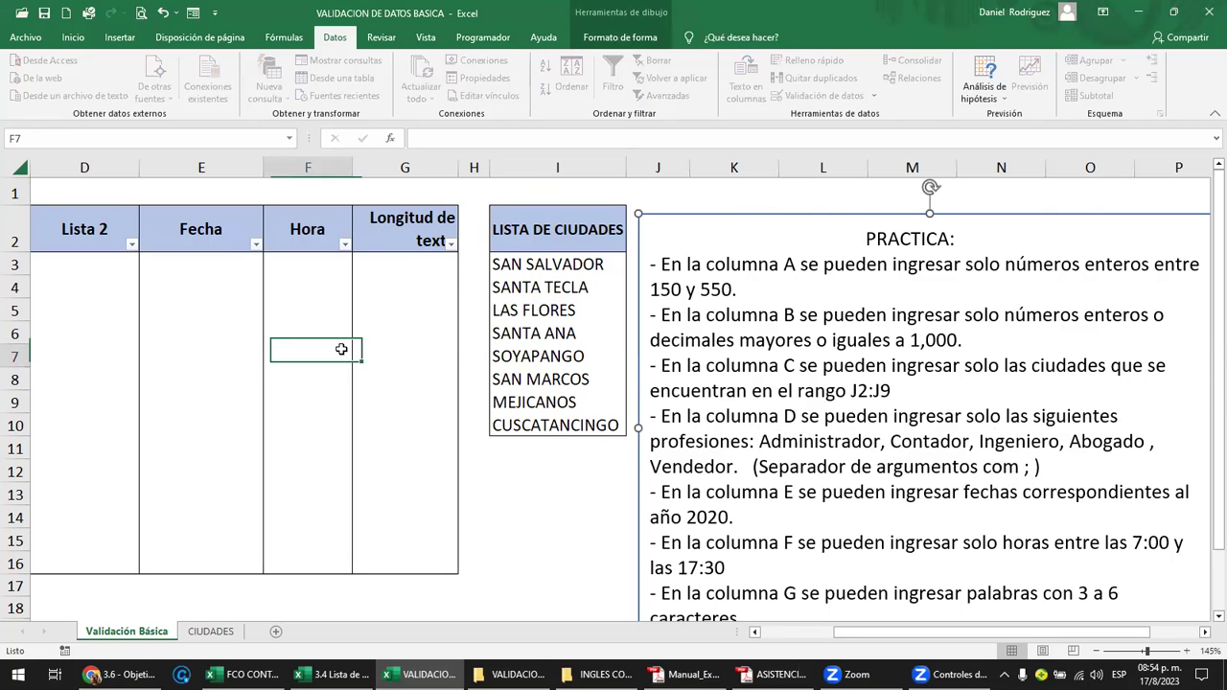
key("Left")
key("Left")
key("Left")
key("Left")
key("Left")
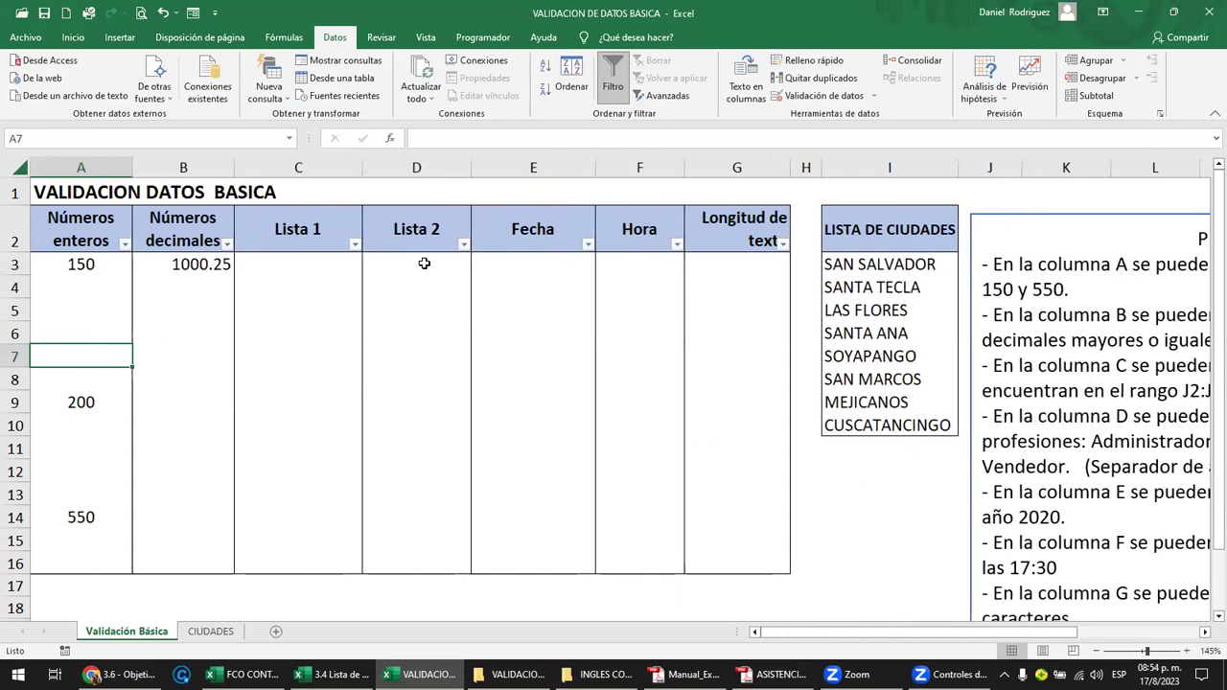
Step: Give D3:D16 under Lista 2 a dropdown list sourced from Administrador;Contador;abogado;doctor
left_click_drag(422, 265, 433, 561)
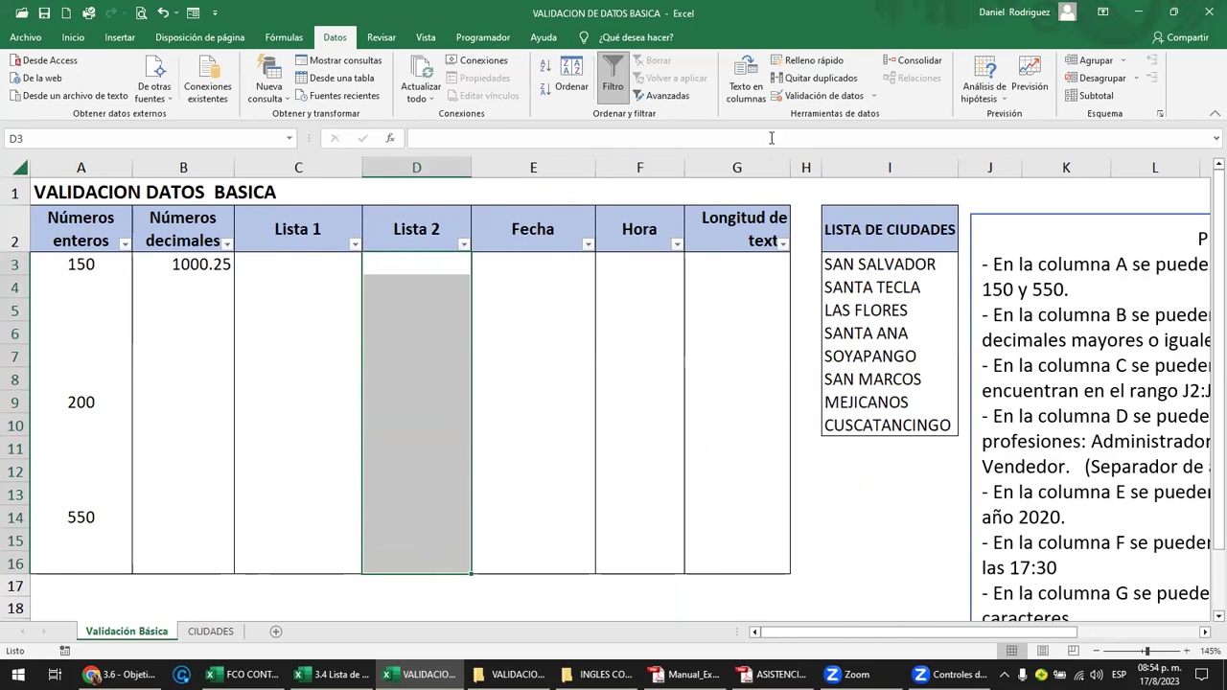
left_click(874, 100)
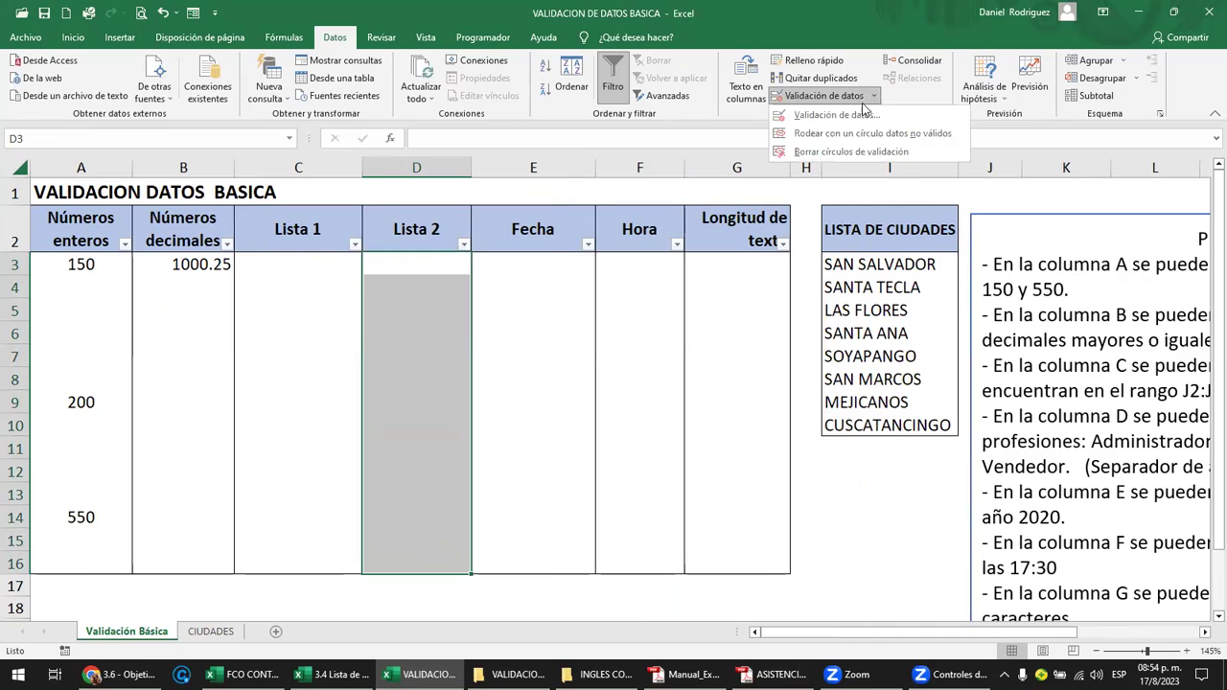
left_click(834, 121)
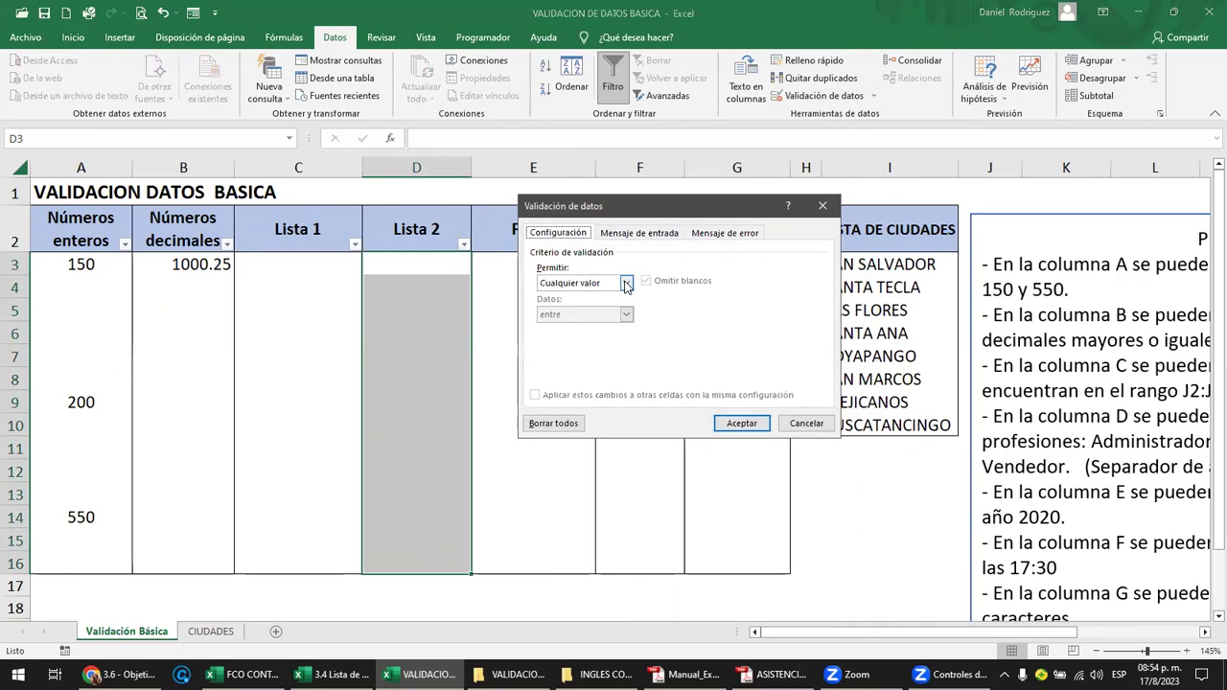
left_click(625, 283)
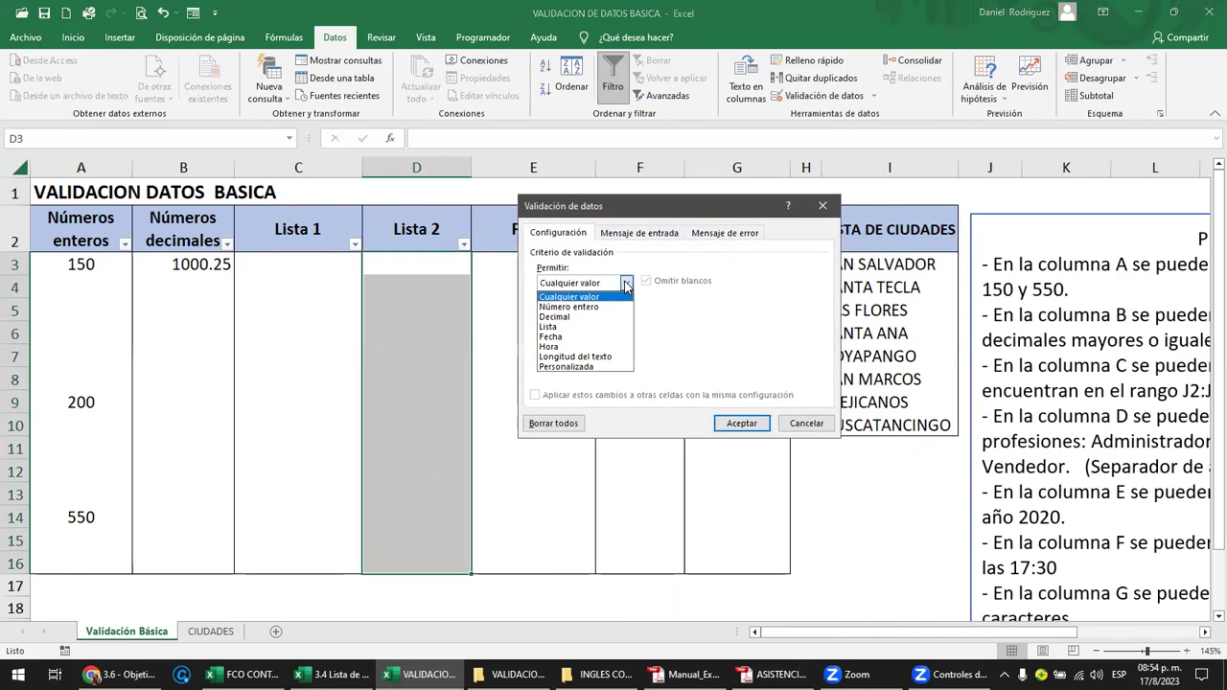
left_click(578, 327)
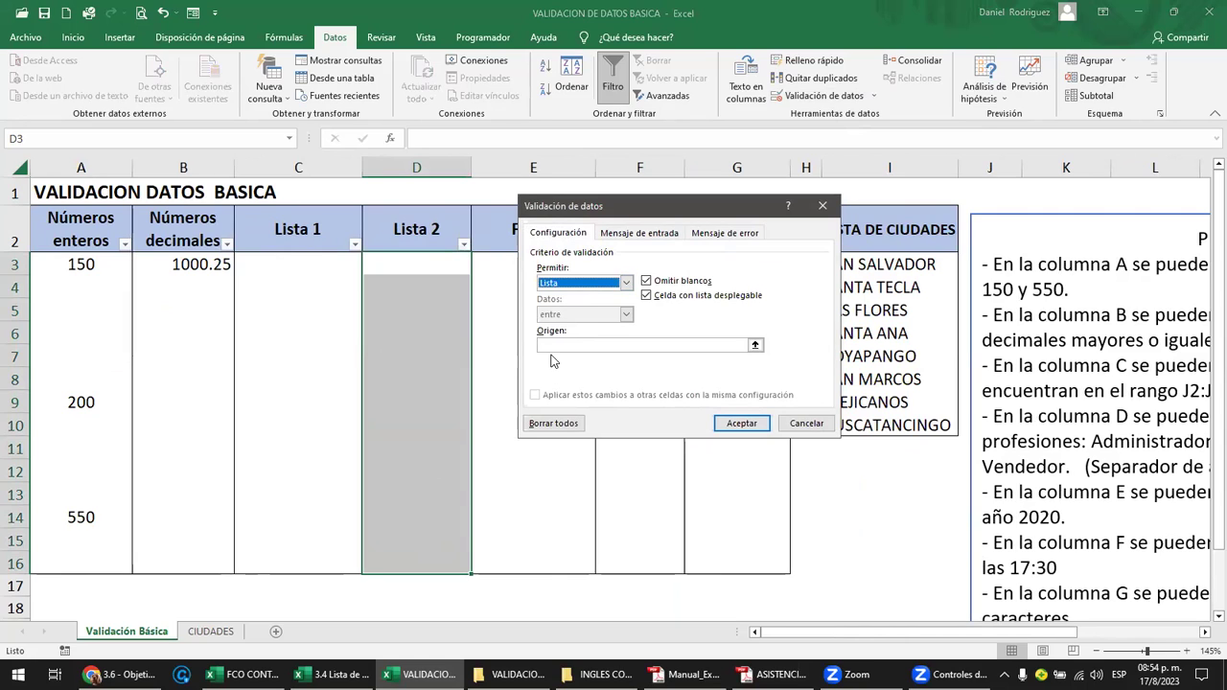
left_click(549, 345)
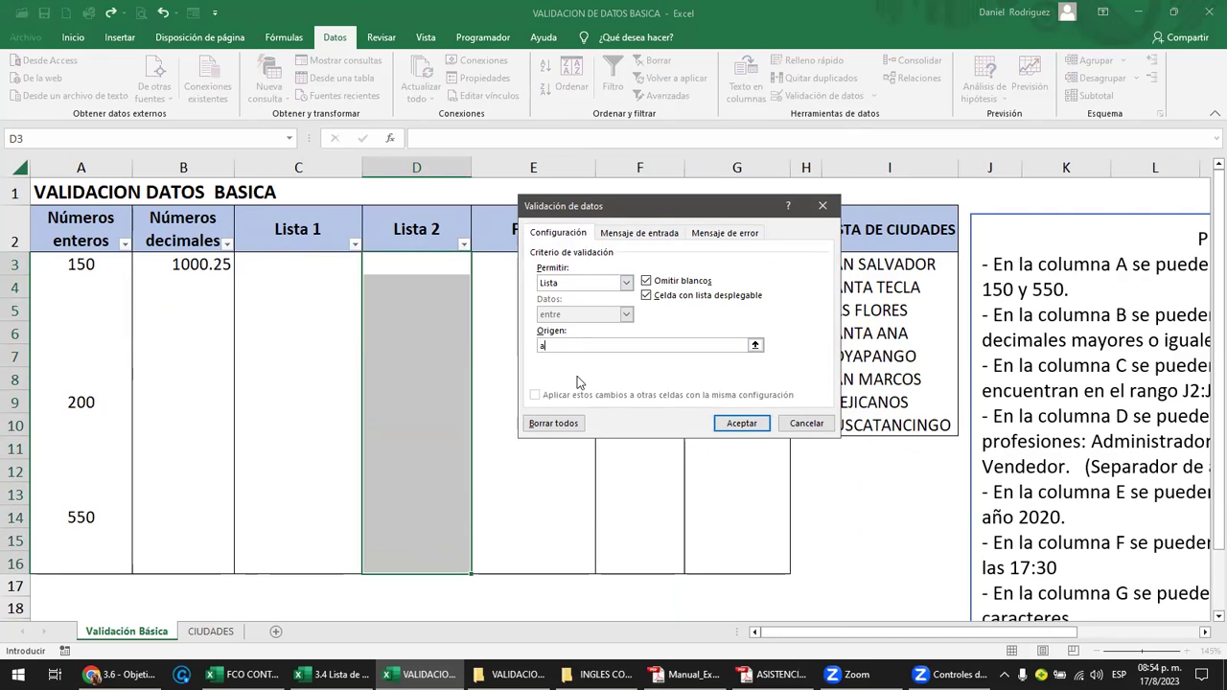
type("Administrador")
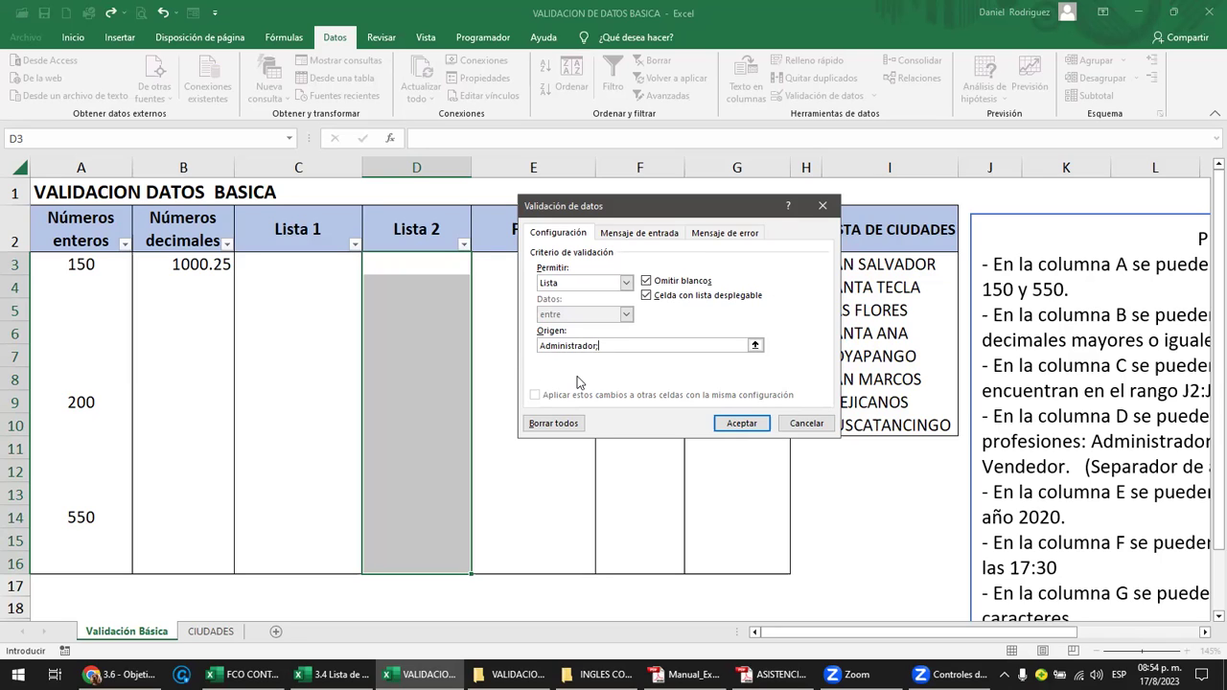
type("C")
type("ontado")
type(";")
type("bogado")
type("doctor")
type("r")
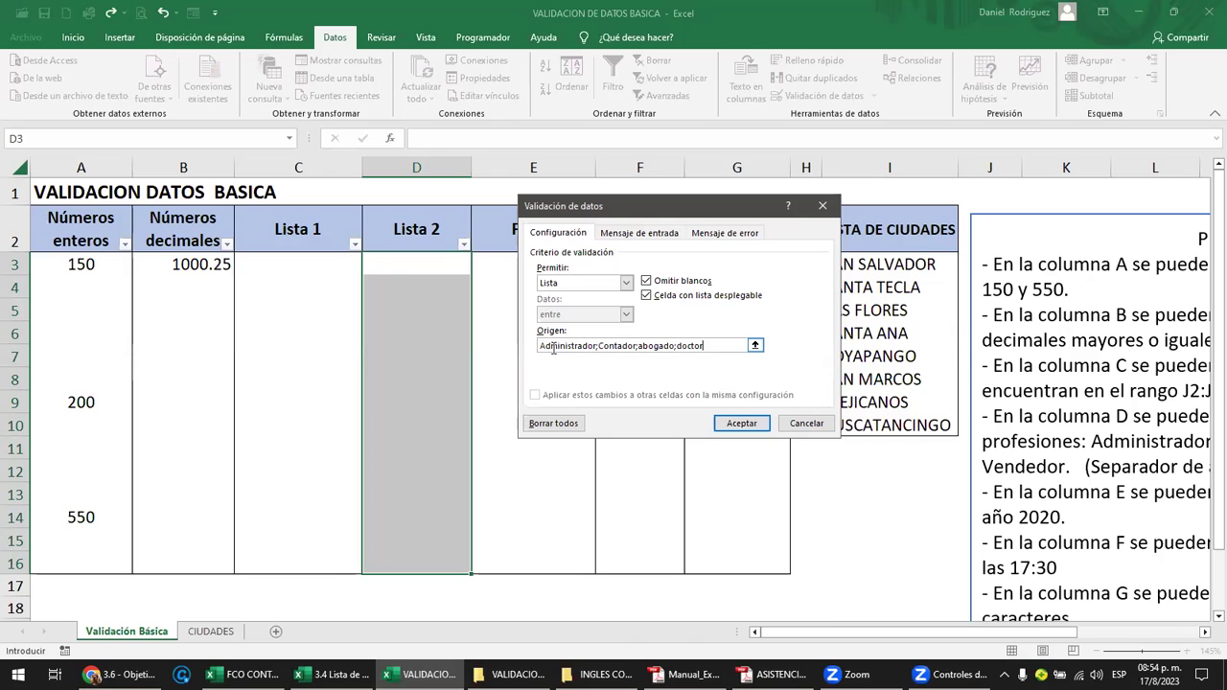
left_click(741, 424)
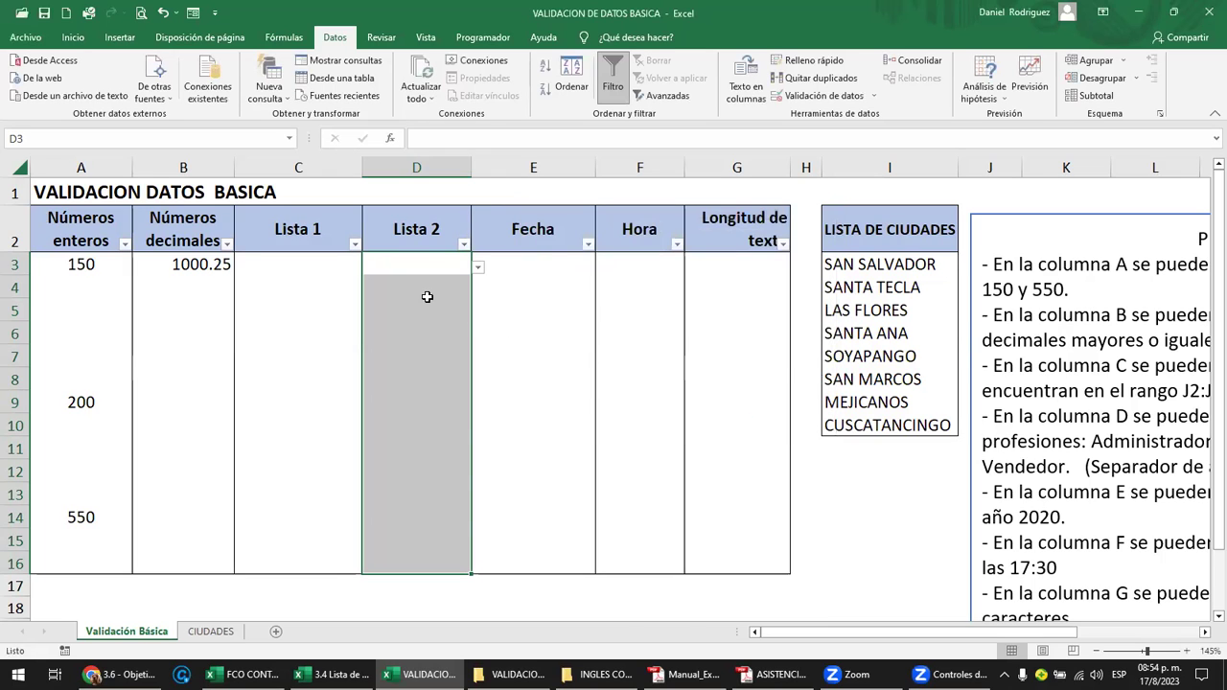
Step: Apply the list validation and choose Administrador for D3 from its dropdown
left_click(416, 290)
left_click(441, 264)
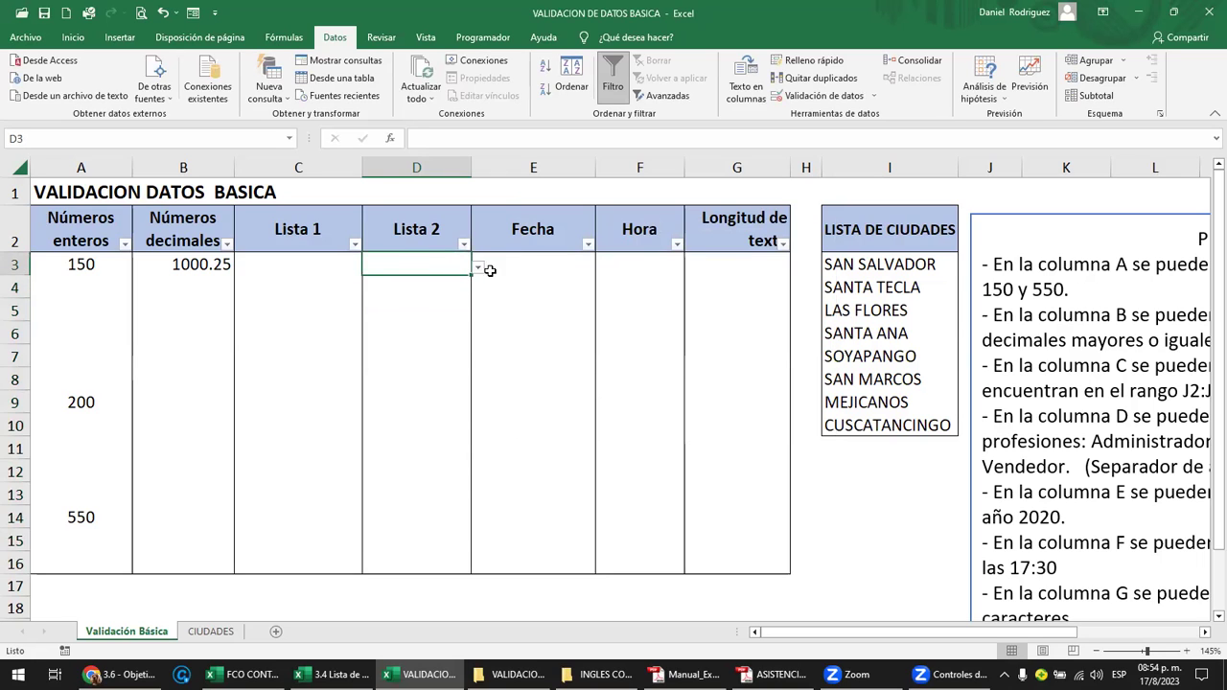
left_click(478, 268)
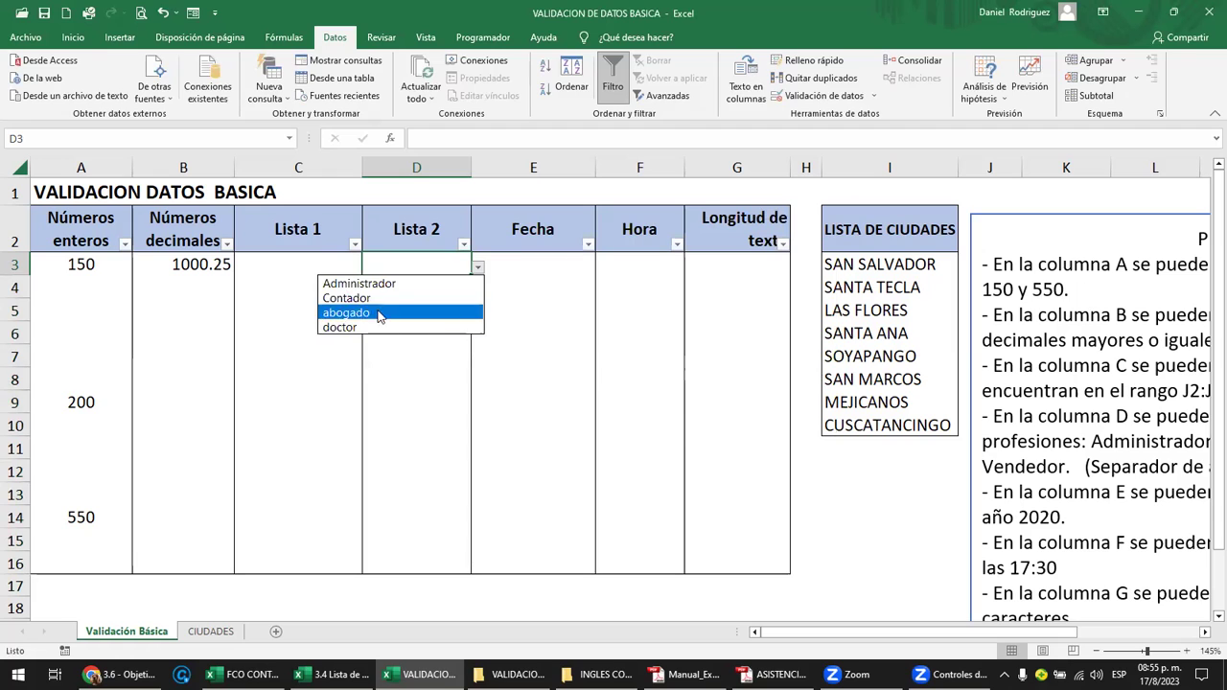
left_click(375, 283)
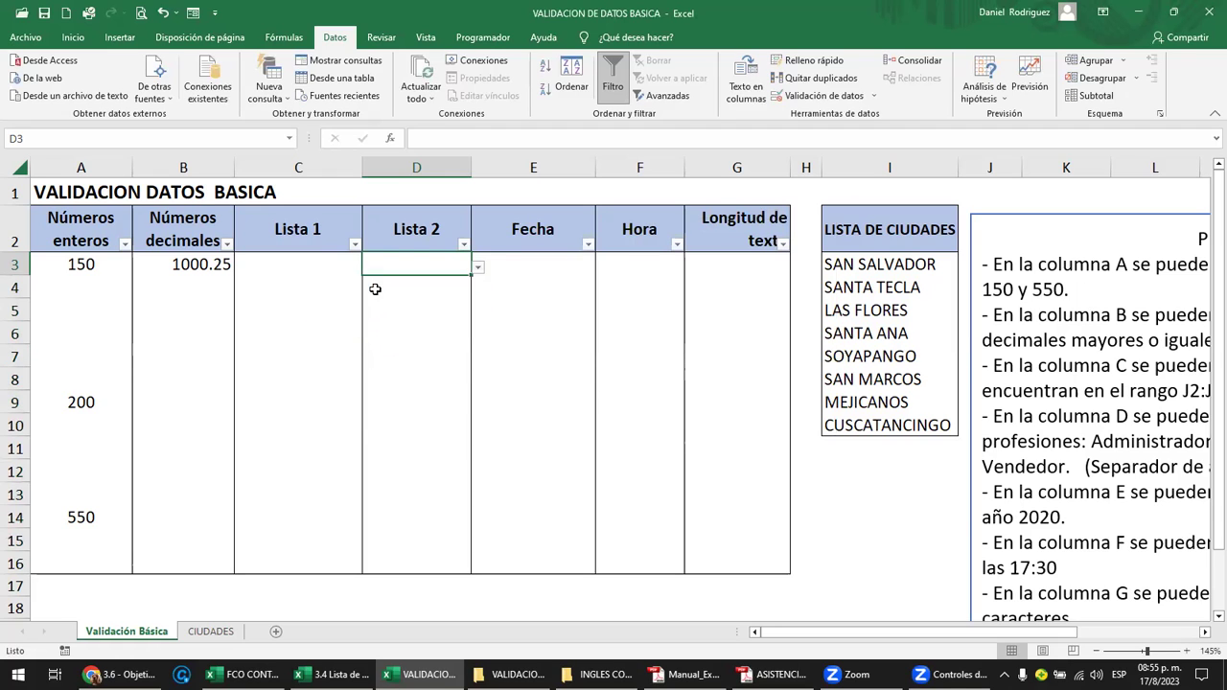
Step: Fill D4 and D5 with Administrador, cancelling a rejected entry along the way
left_click(379, 285)
type("administrador")
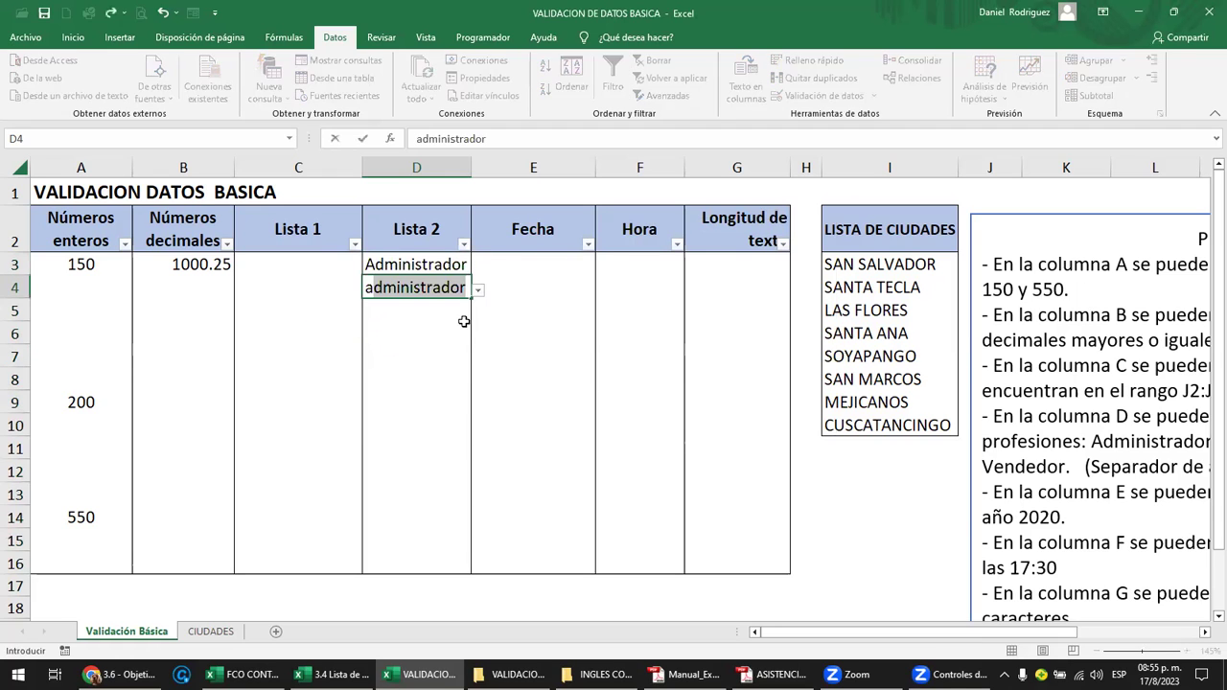
left_click(466, 320)
left_click(465, 324)
type("a")
left_click(465, 320)
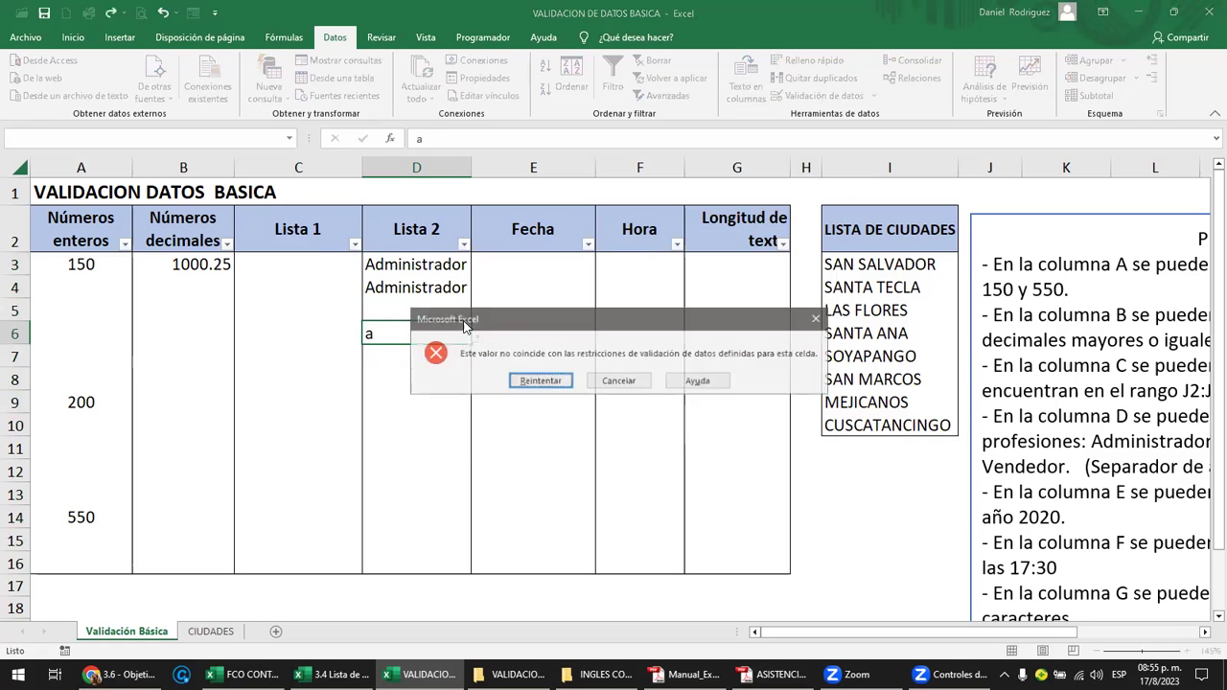
key("Escape")
type("administrador")
key("Return")
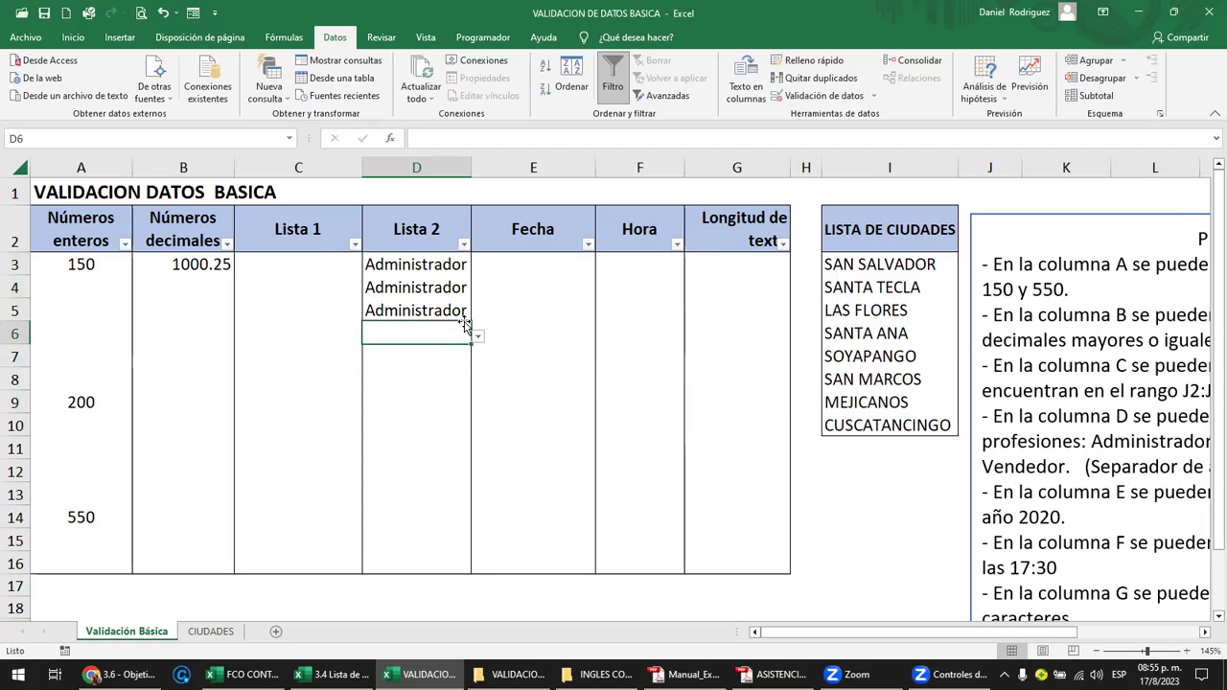
Step: Try typing 'contador' into D6 and cancel the rejected entry, leaving D6 empty
type("cont")
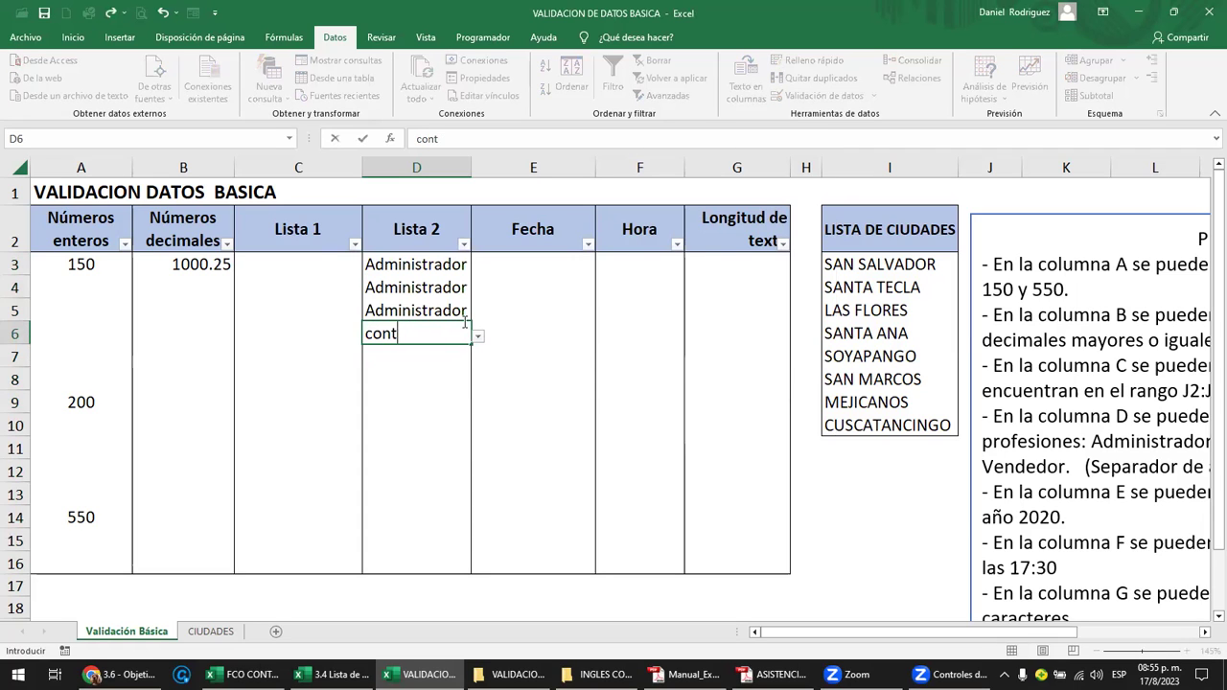
type("ador")
key("Return")
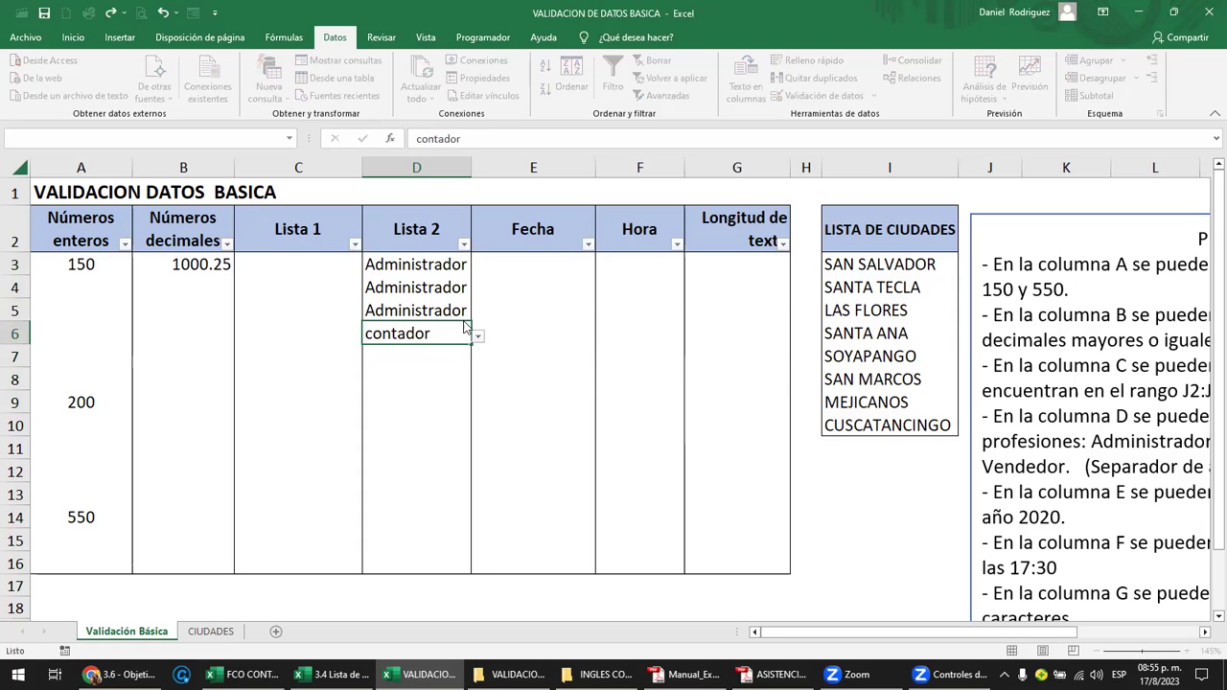
key("Return")
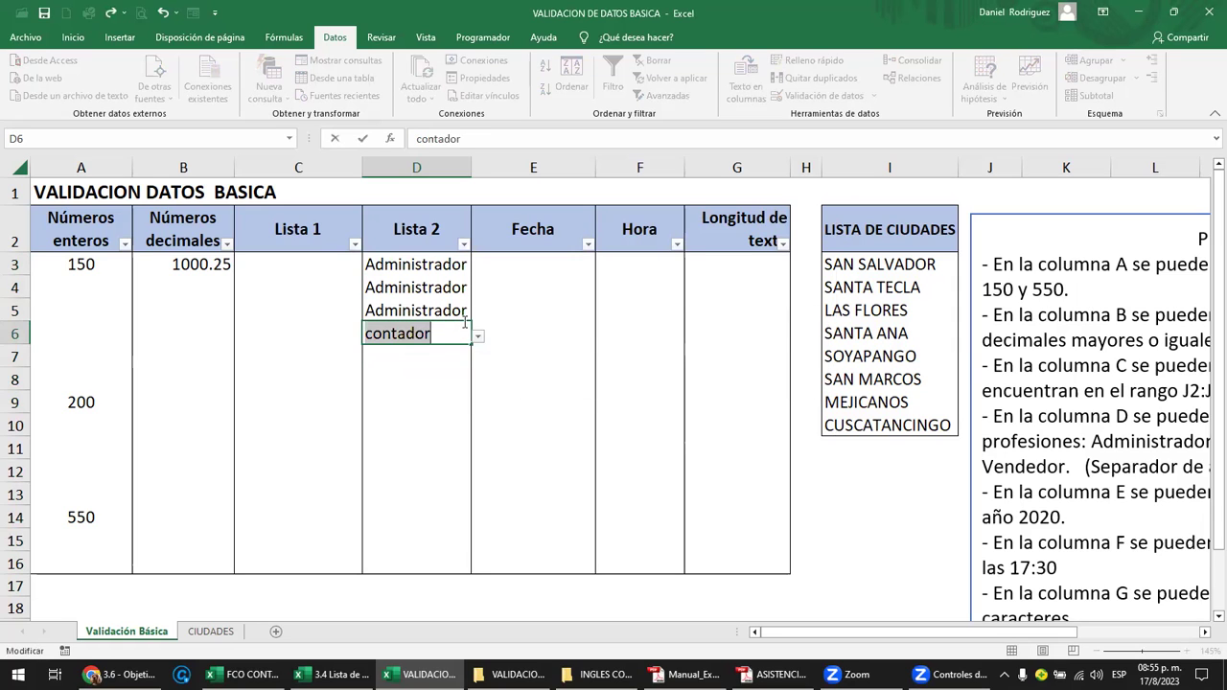
key("Return")
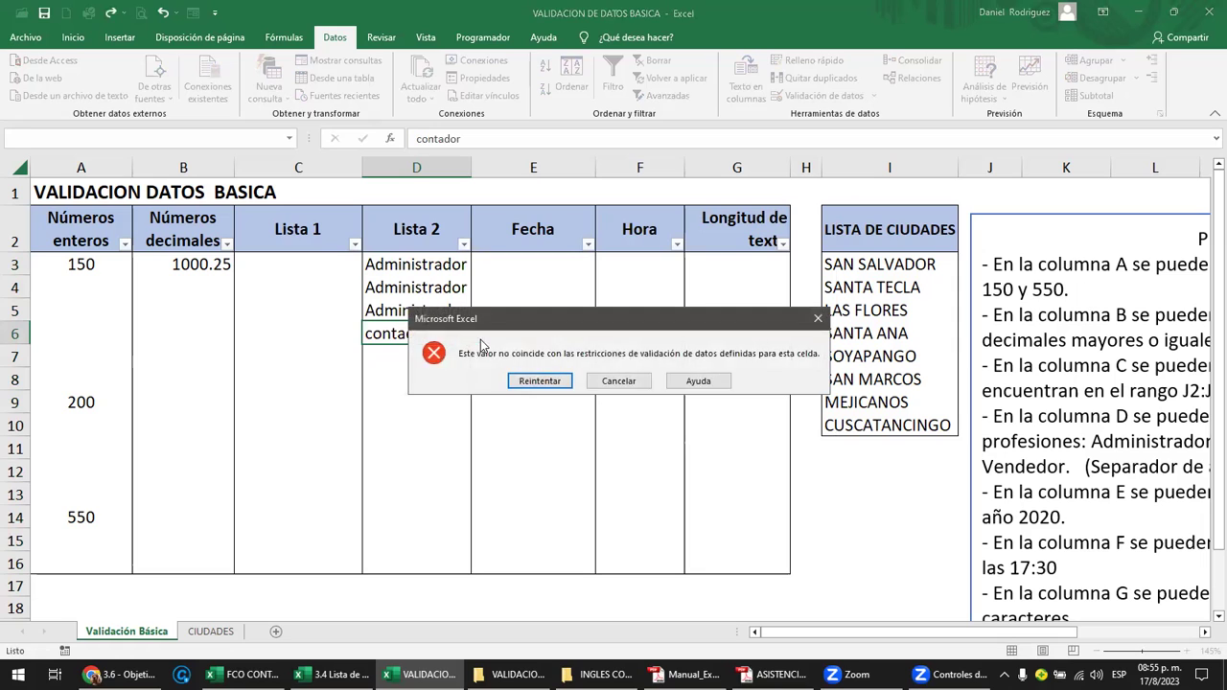
key("Escape")
Step: Pick Contador for D6 and doctor for D7 from their dropdown lists
left_click(482, 340)
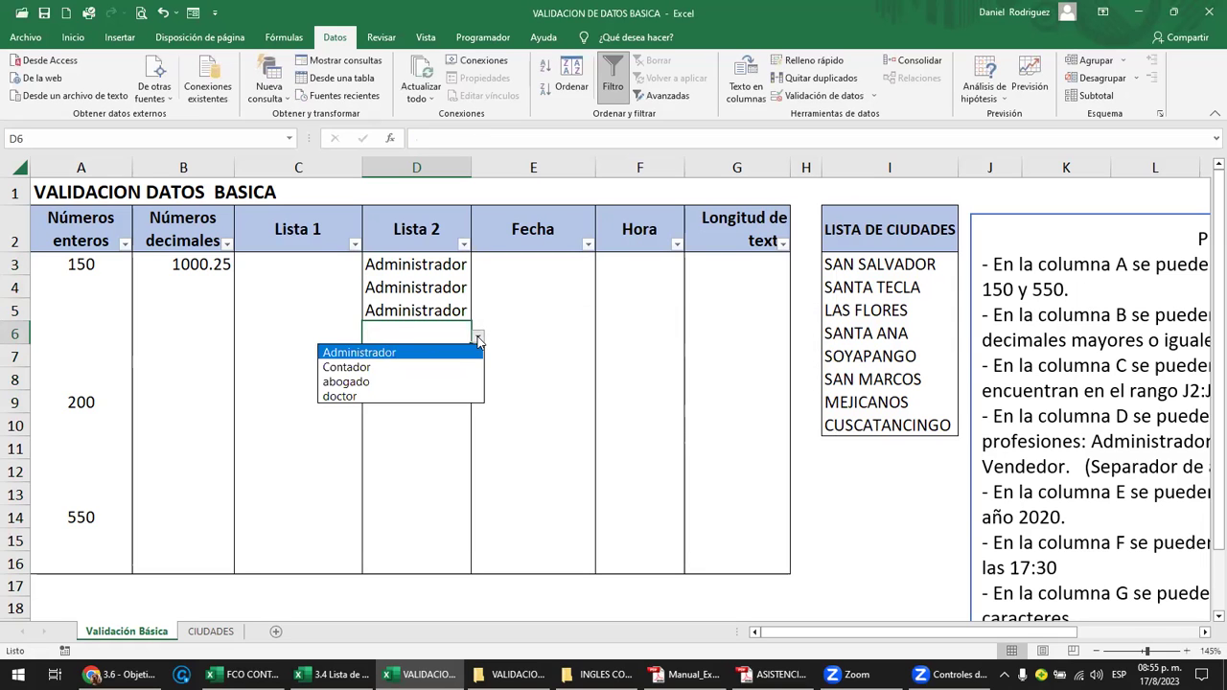
left_click(387, 370)
left_click(419, 358)
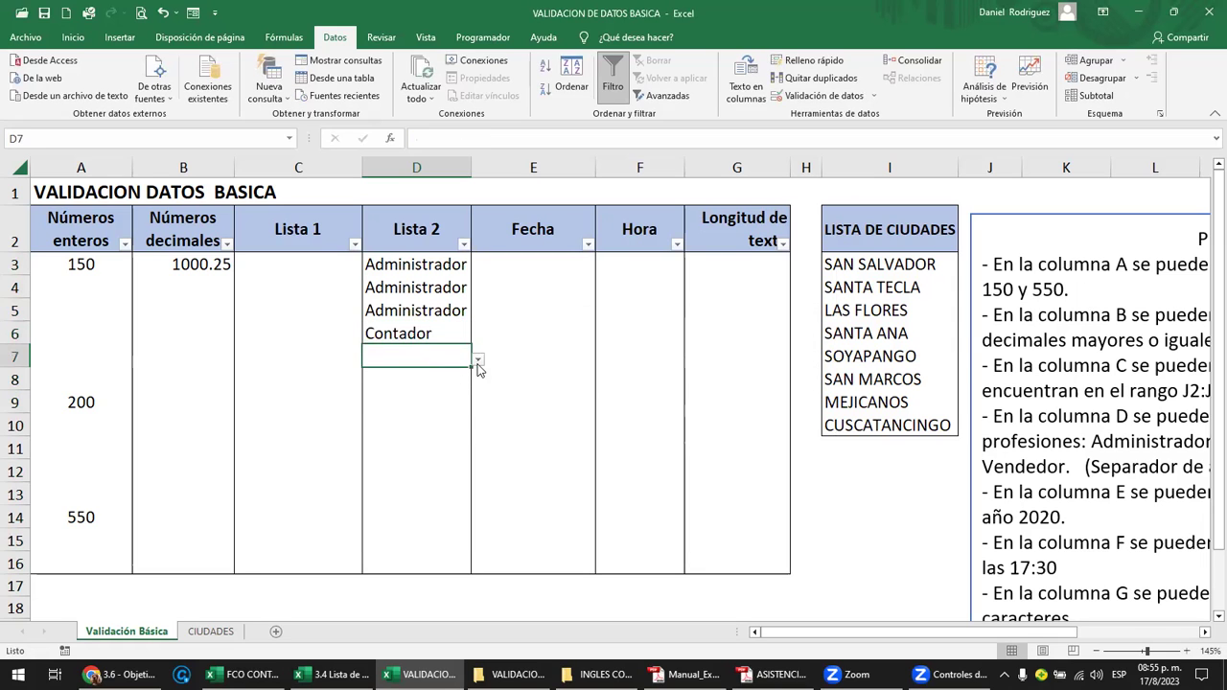
left_click(478, 362)
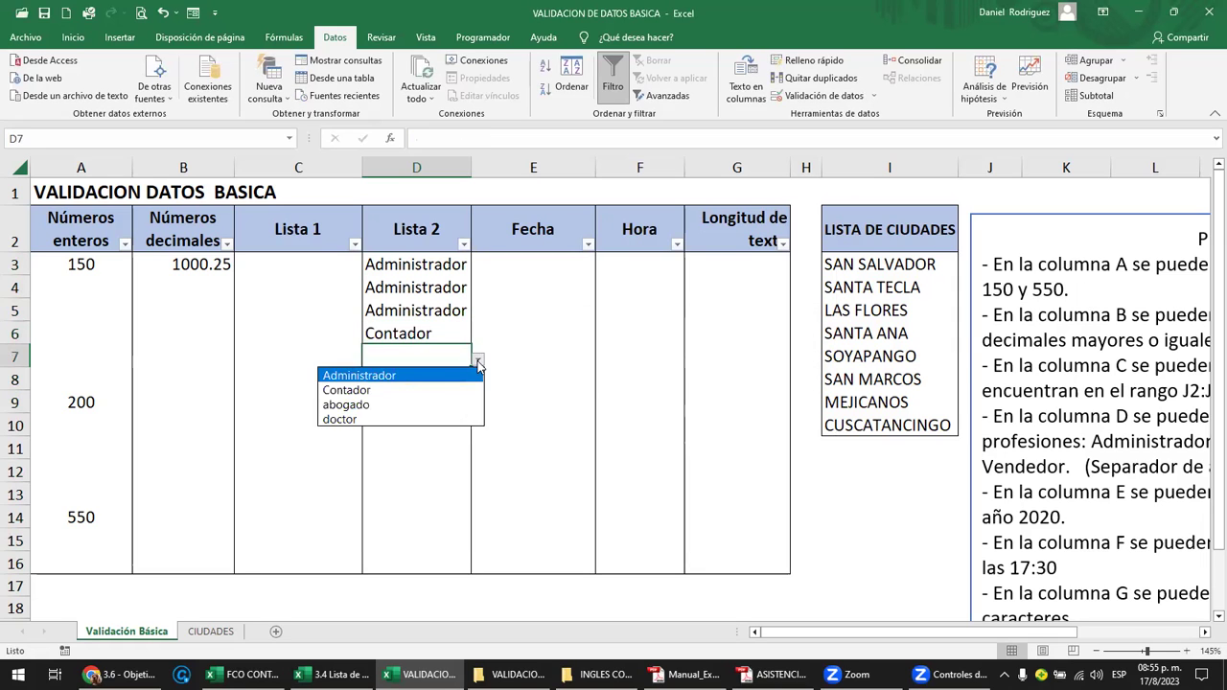
left_click(417, 421)
Step: Save the workbook and select A3:A16 under Números enteros
left_click(421, 431)
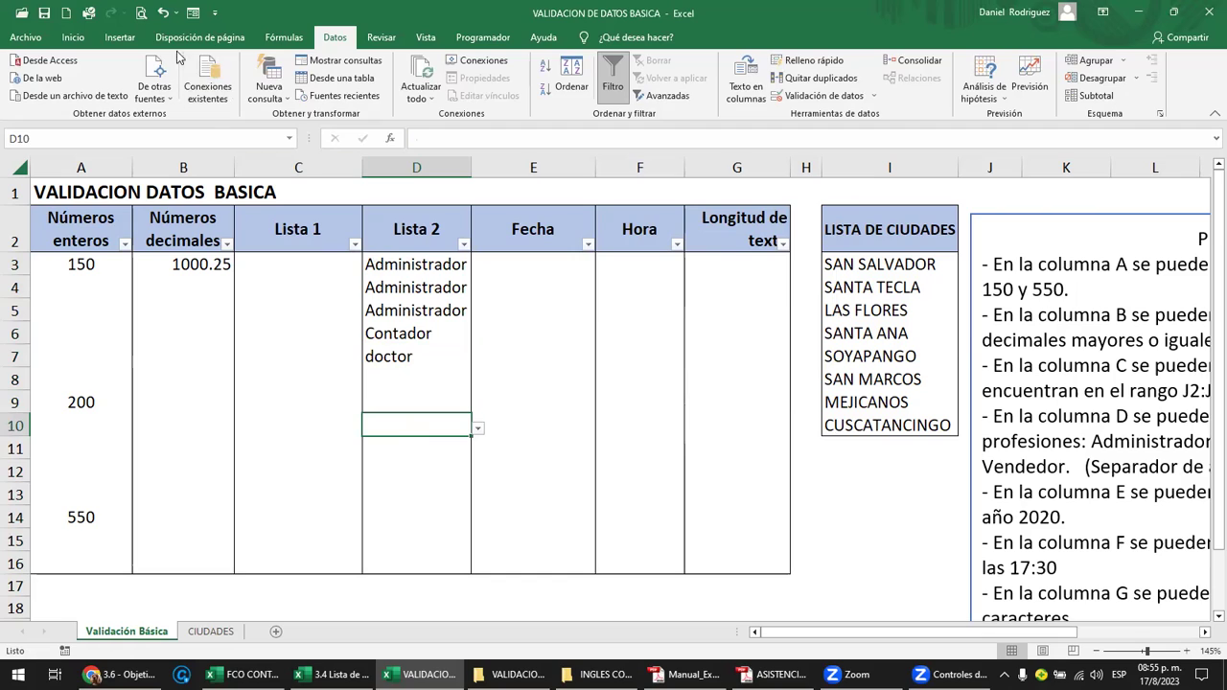
left_click(44, 14)
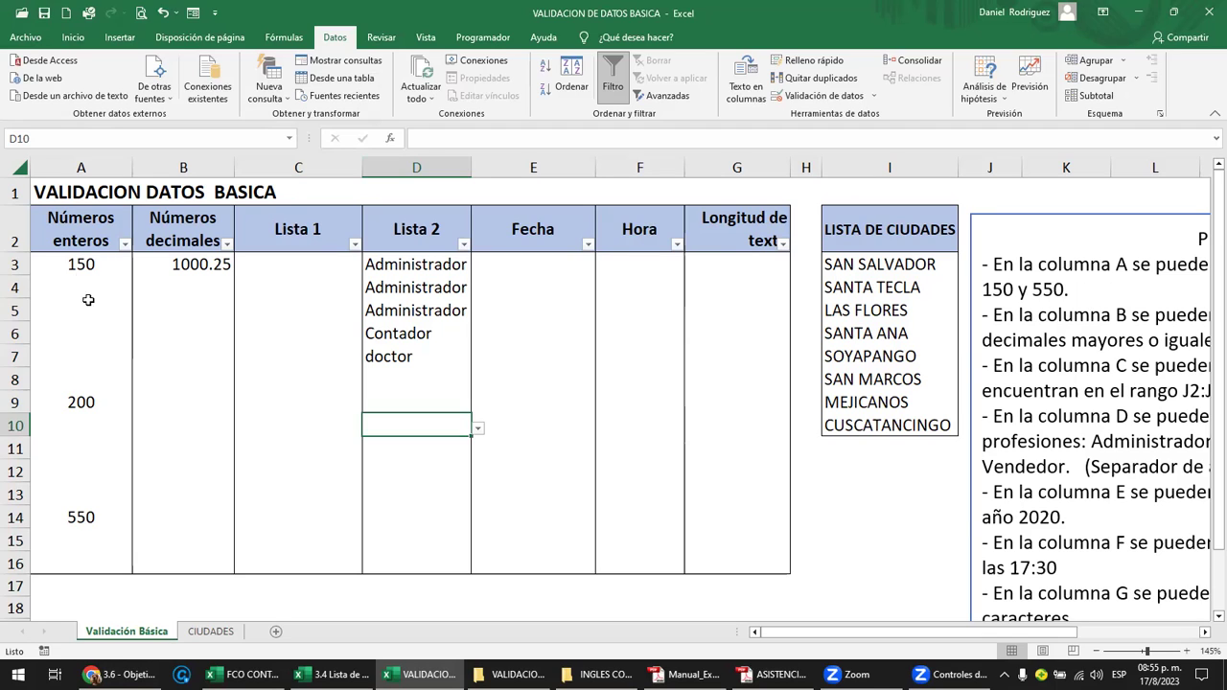
left_click_drag(79, 262, 316, 276)
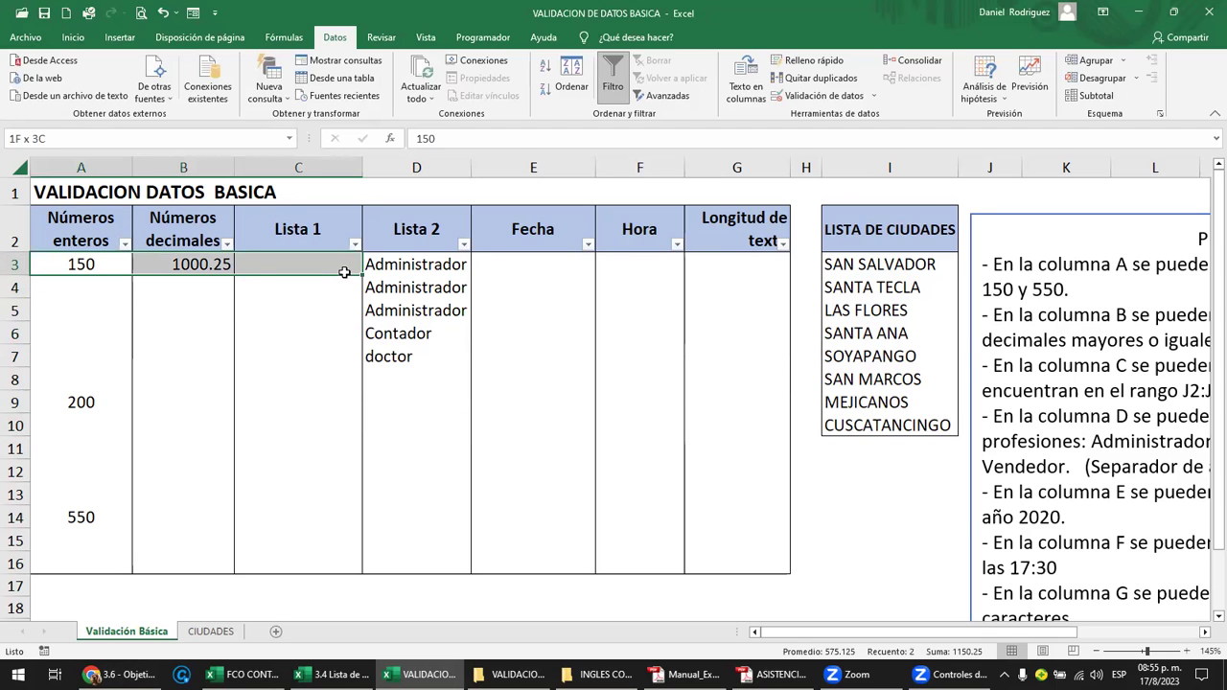
left_click(195, 264)
left_click_drag(80, 261, 85, 570)
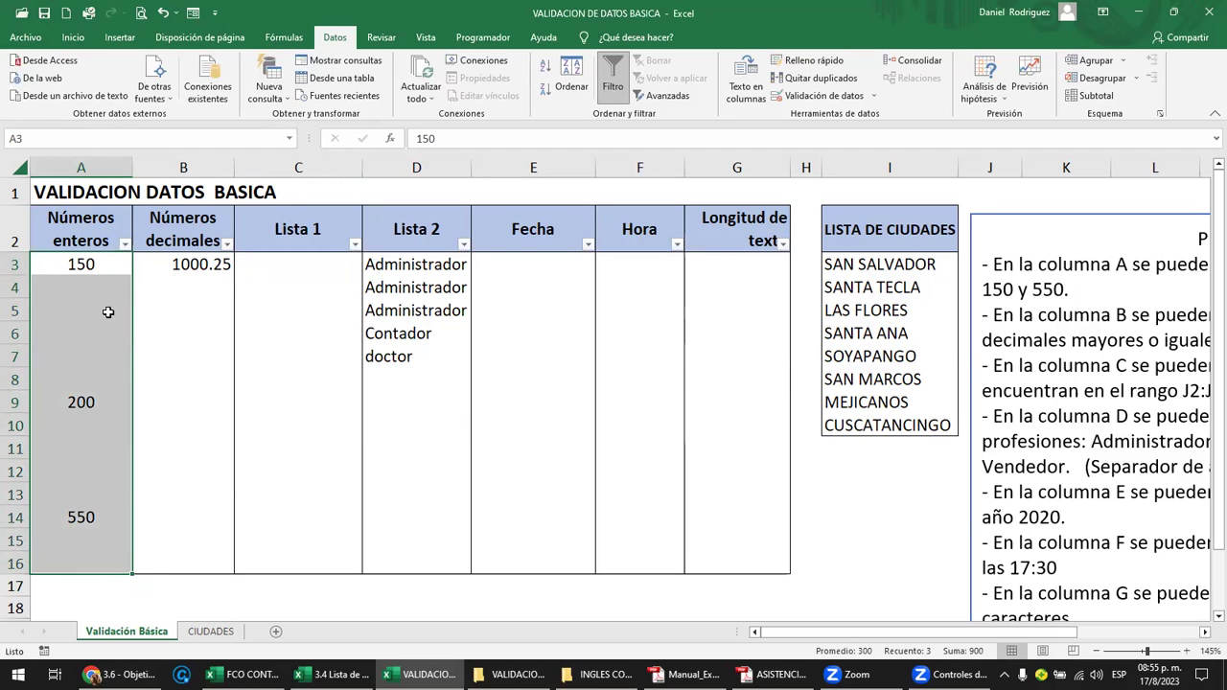